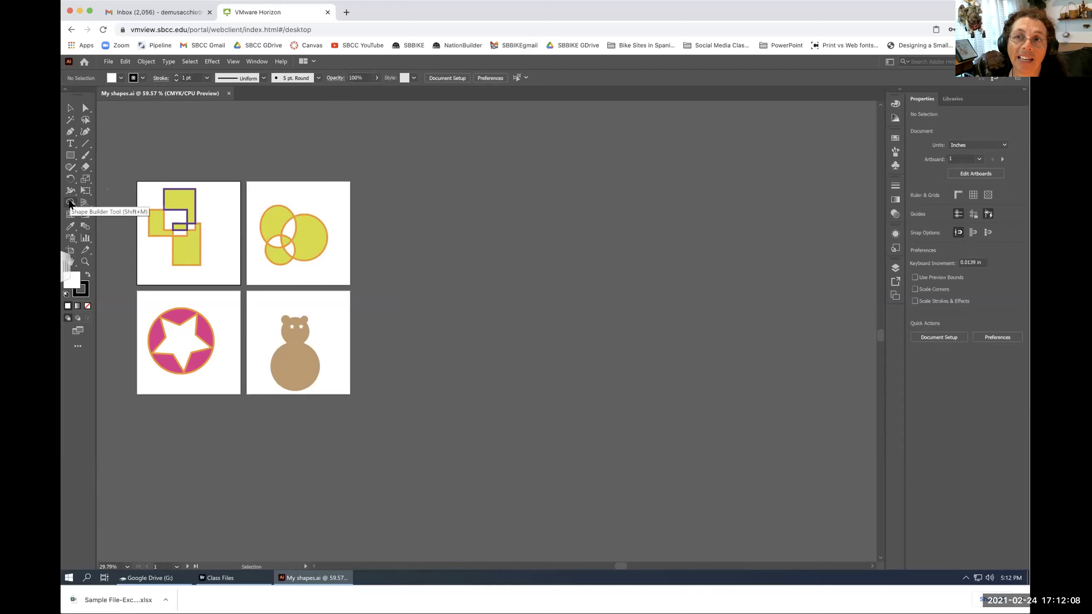
Close My shapes.ai and open flower.ai from the recent files.
{"action": "left_click", "coordinate": [70, 203]}
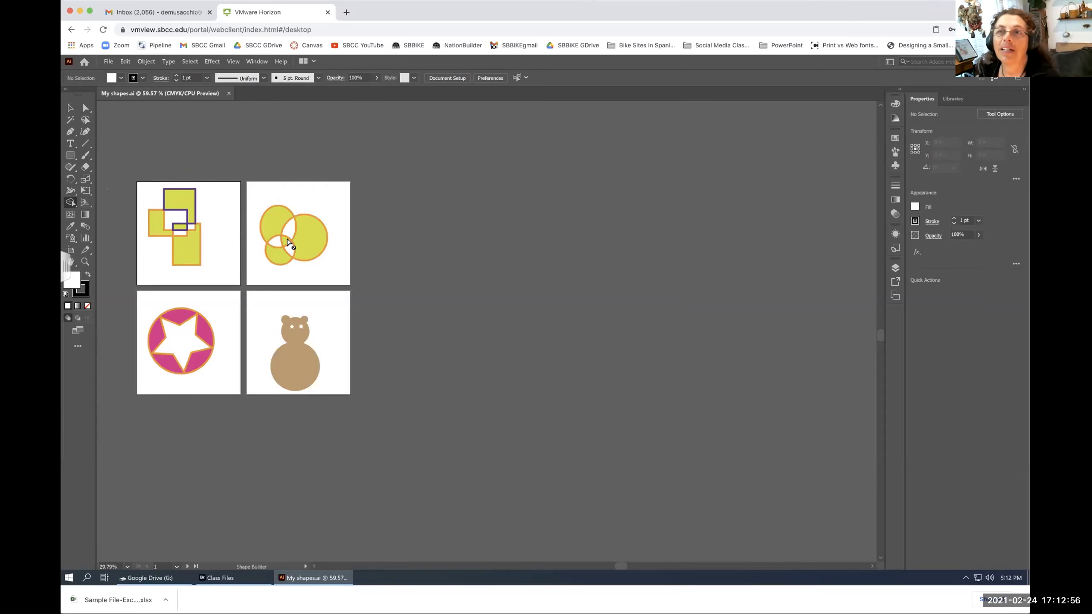
{"action": "left_click", "coordinate": [227, 93]}
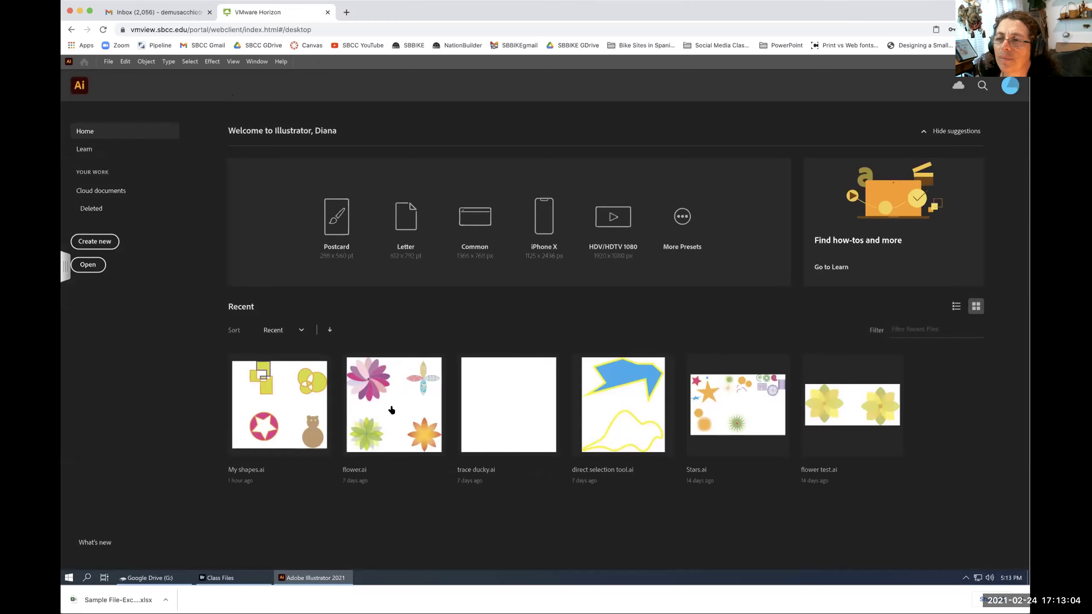
{"action": "left_click", "coordinate": [392, 410]}
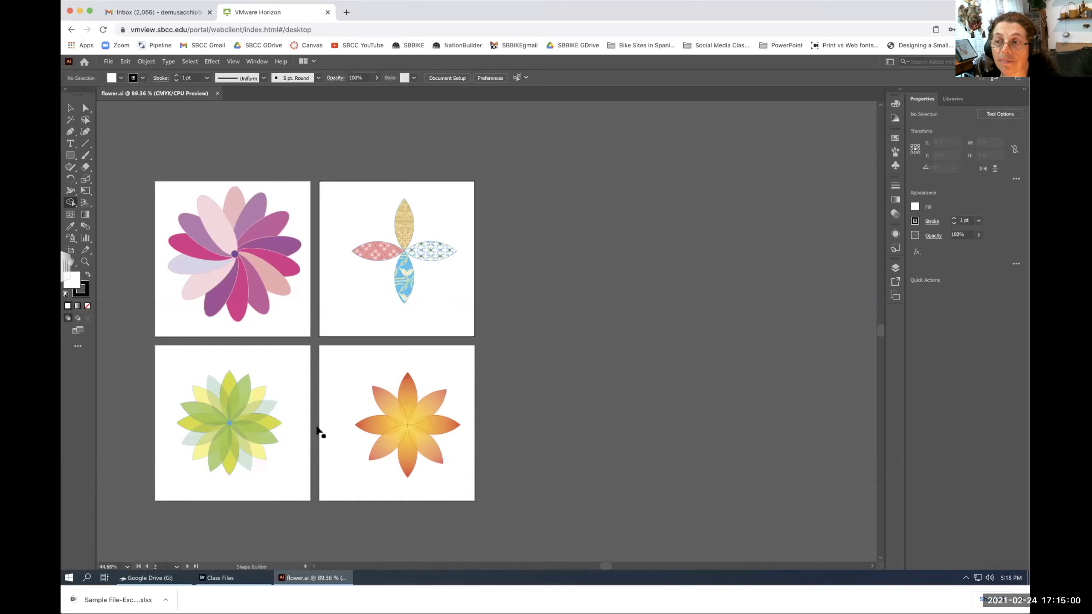
Select the orange and green flowers in turn, and move the patterned four-petal flower to about X 2.53 in, Y 2.47 in.
{"action": "left_click", "coordinate": [402, 428]}
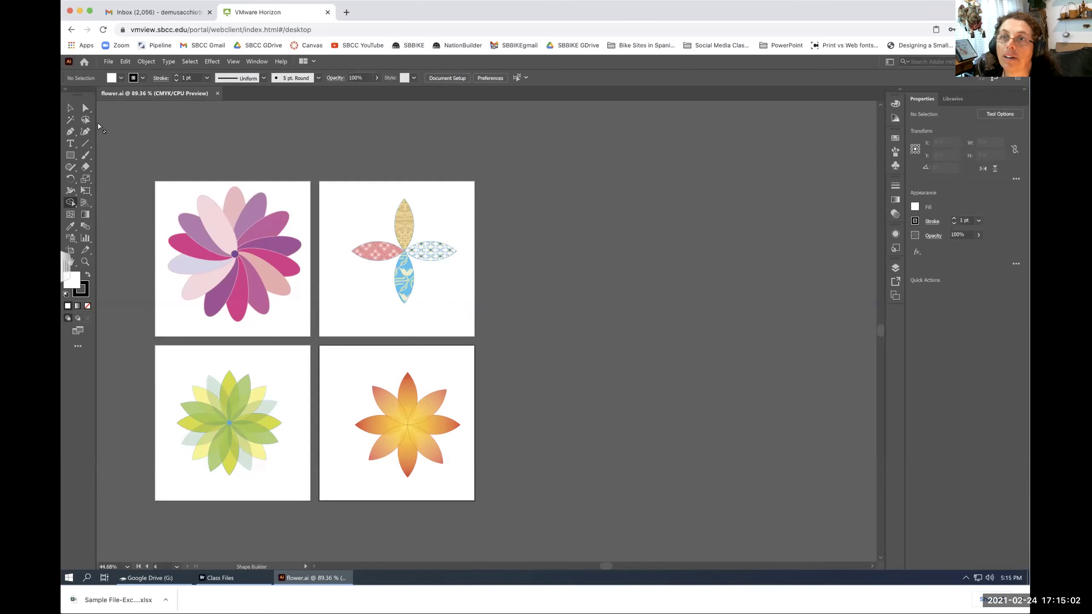
{"action": "left_click", "coordinate": [70, 108]}
{"action": "left_click", "coordinate": [408, 434]}
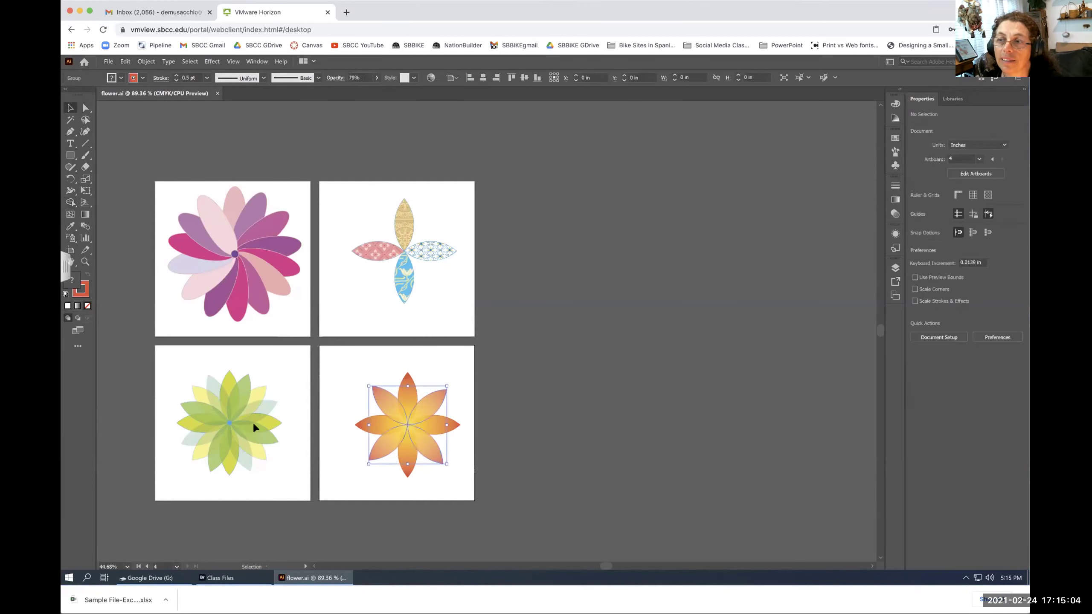
{"action": "left_click", "coordinate": [299, 384]}
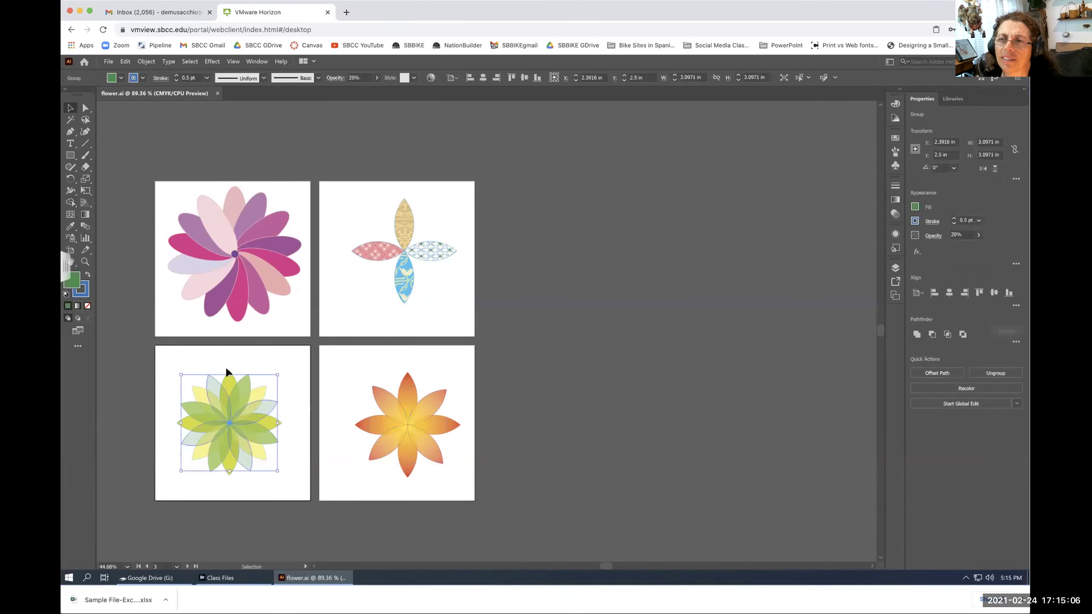
{"action": "left_click", "coordinate": [386, 252]}
{"action": "left_click_drag", "start_coordinate": [386, 251], "coordinate": [365, 239]}
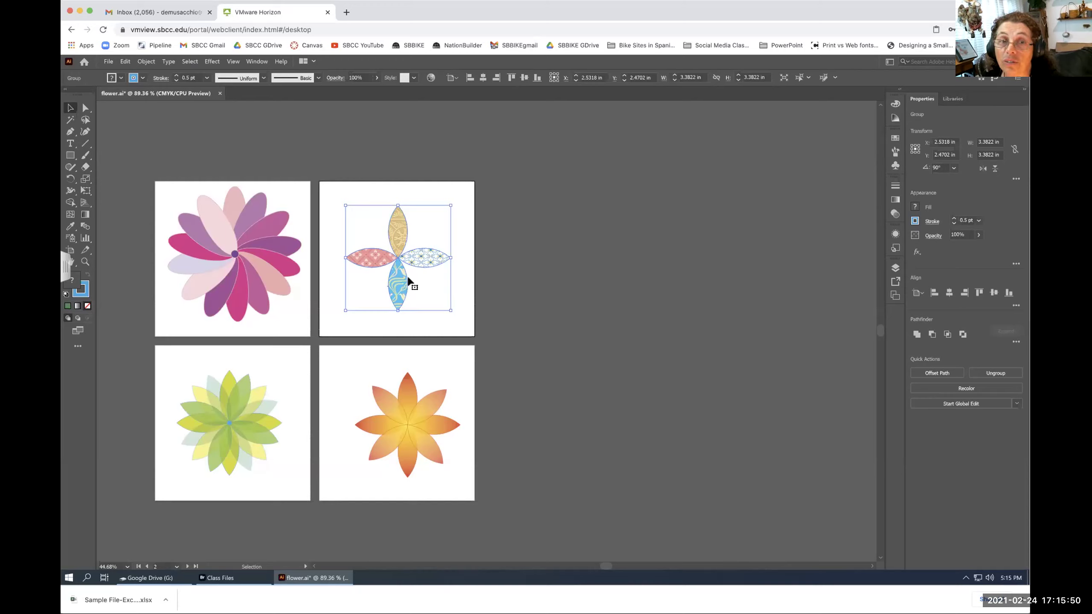
Expand Layer 1 and collapse its nested groups to examine how the flowers are grouped.
{"action": "left_click", "coordinate": [896, 268]}
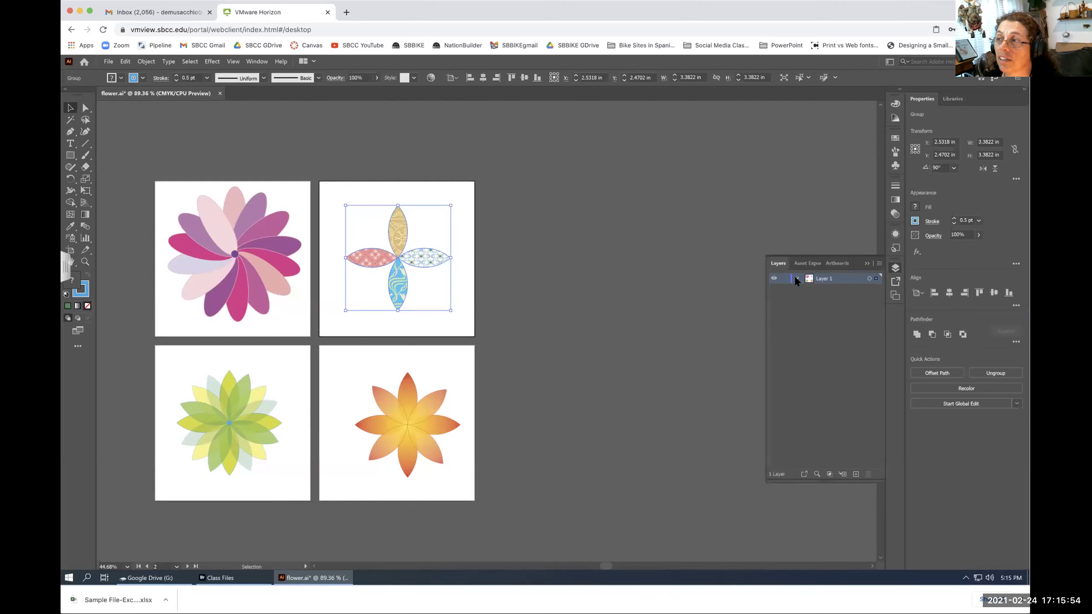
{"action": "left_click", "coordinate": [809, 310]}
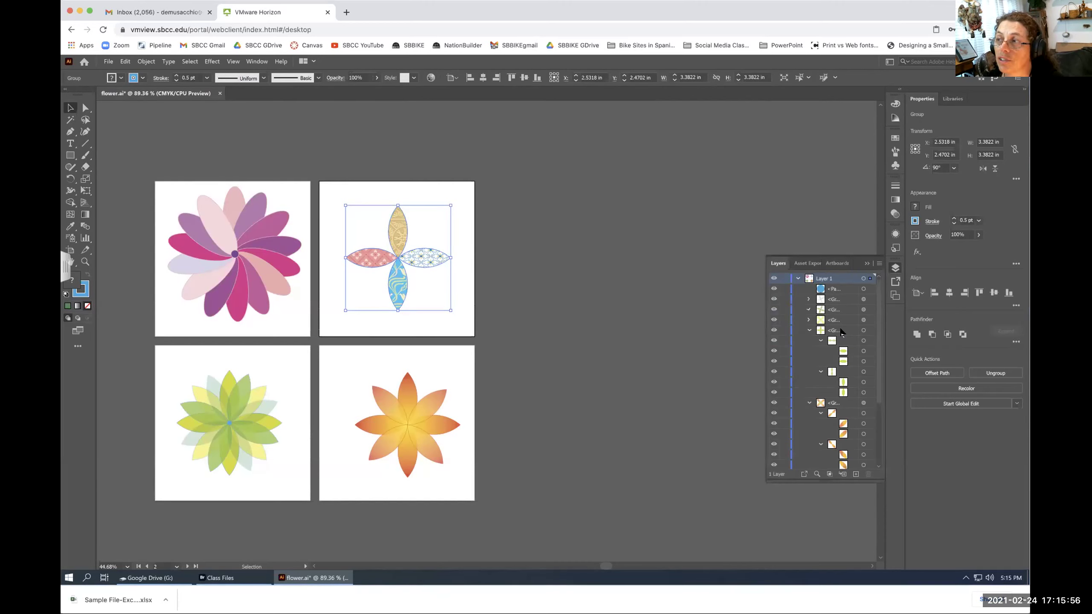
{"action": "left_click", "coordinate": [809, 309]}
{"action": "left_click", "coordinate": [808, 329]}
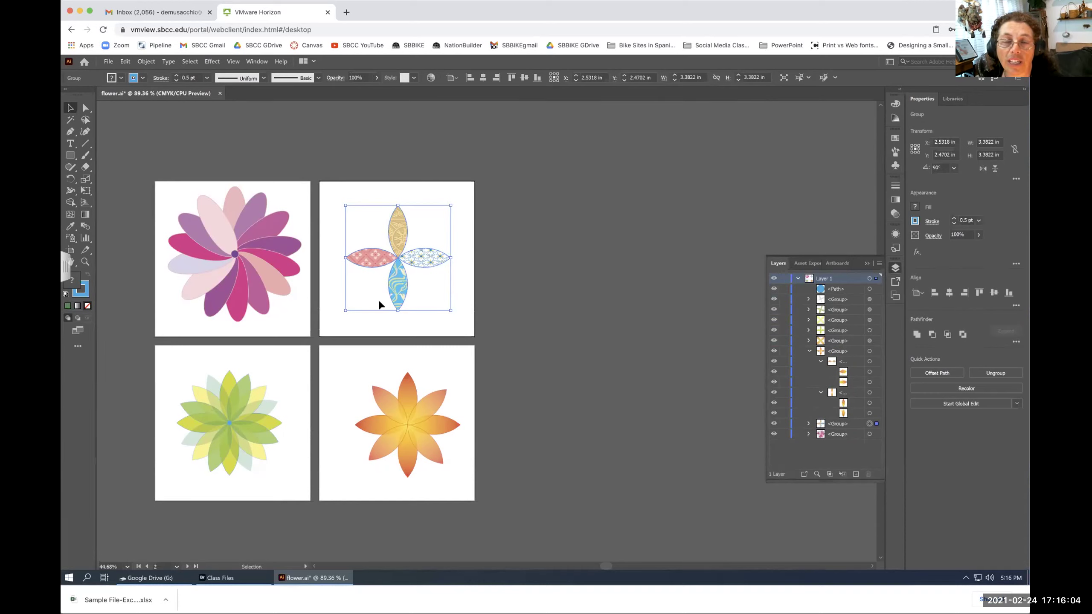
{"action": "left_click", "coordinate": [381, 271]}
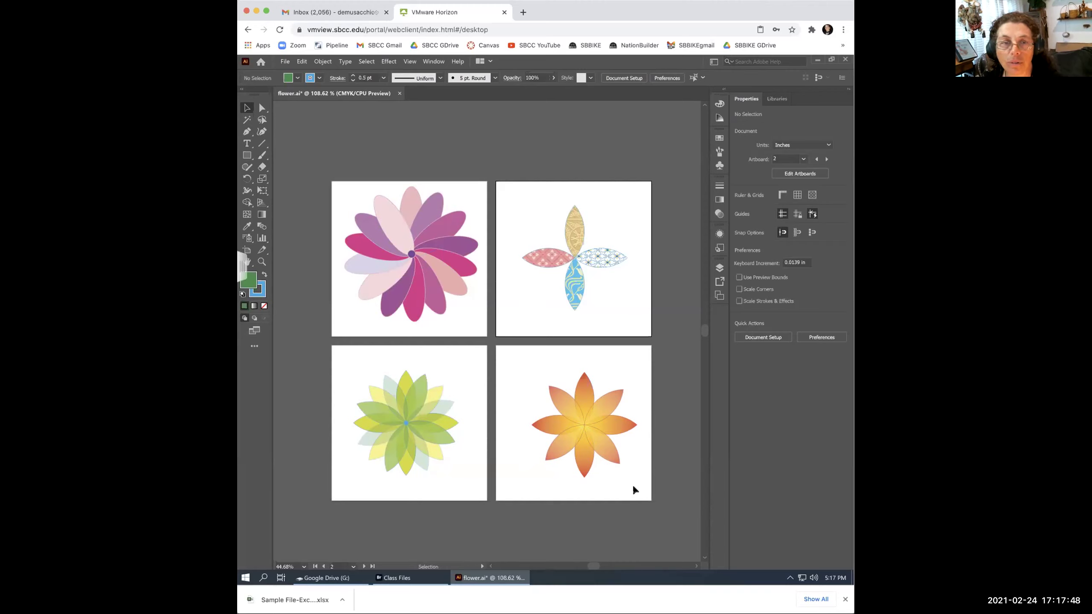
Close flower.ai without saving the changes.
{"action": "left_click", "coordinate": [527, 471]}
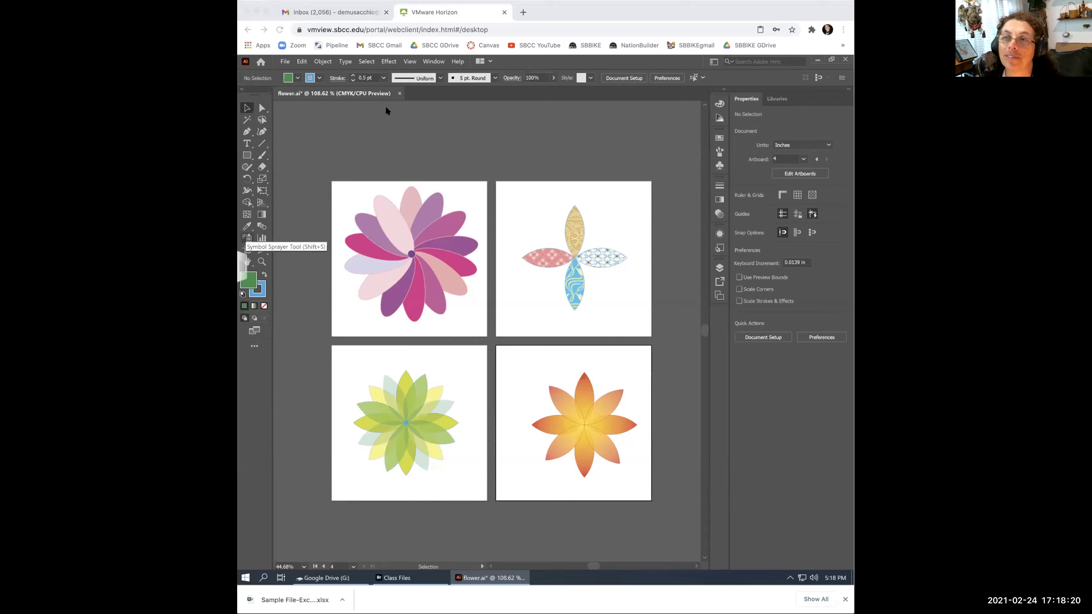
{"action": "left_click", "coordinate": [399, 94]}
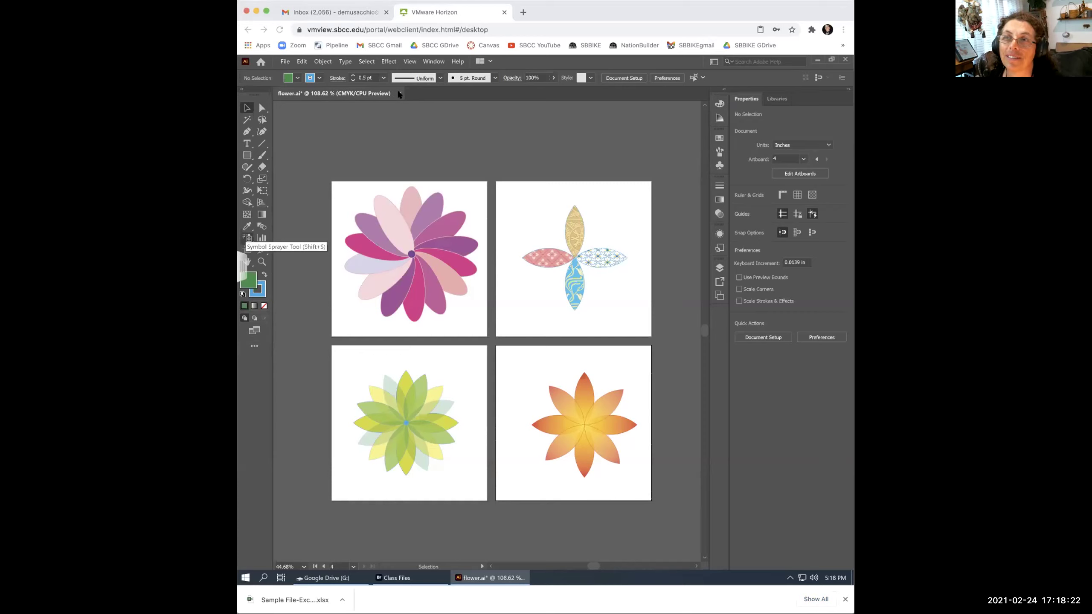
{"action": "left_click", "coordinate": [400, 94]}
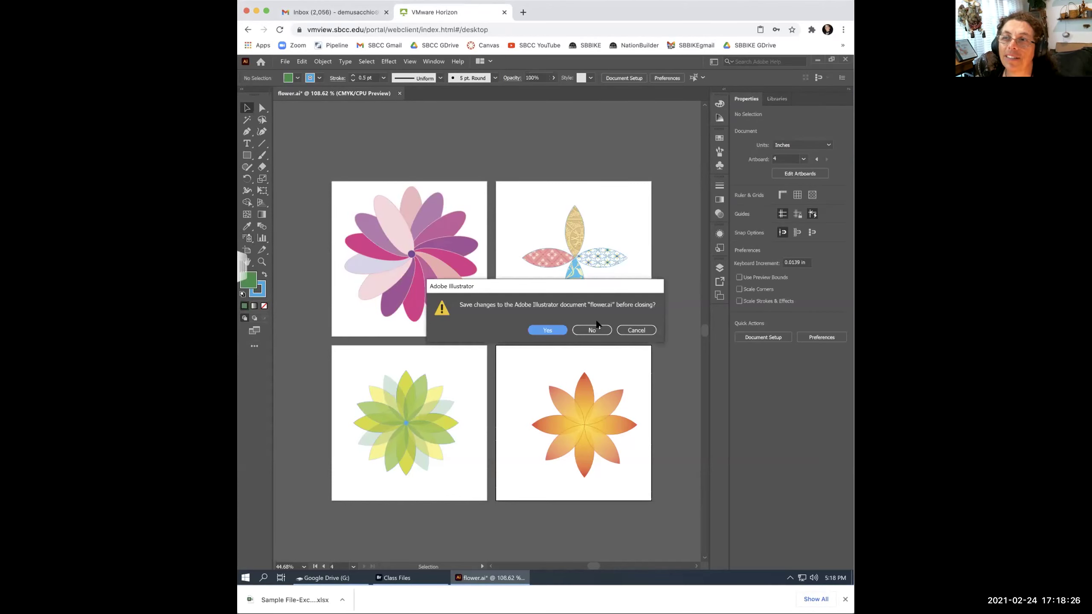
{"action": "left_click", "coordinate": [593, 329]}
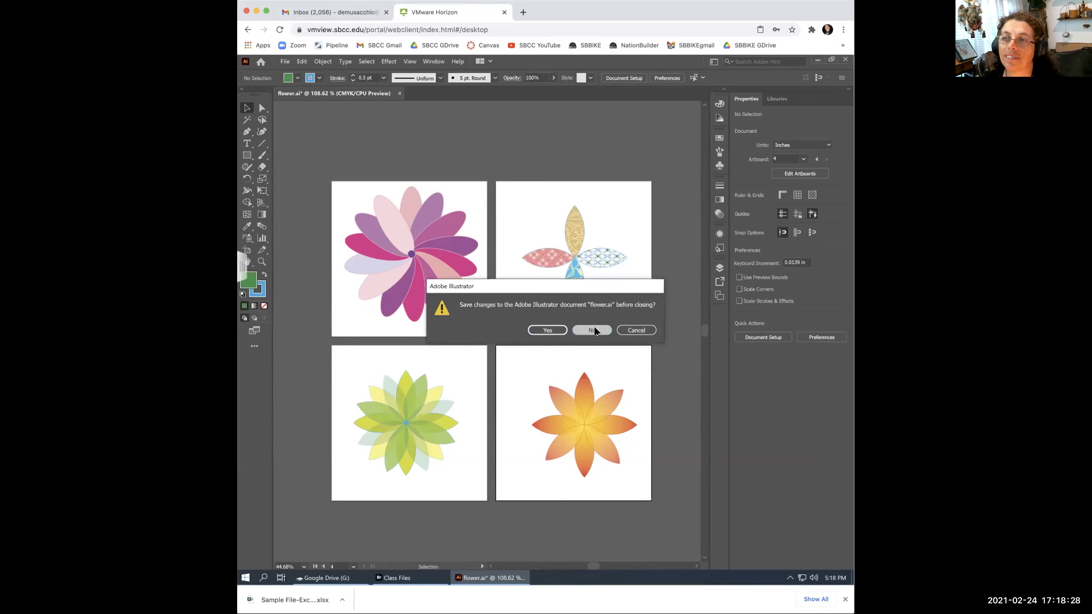
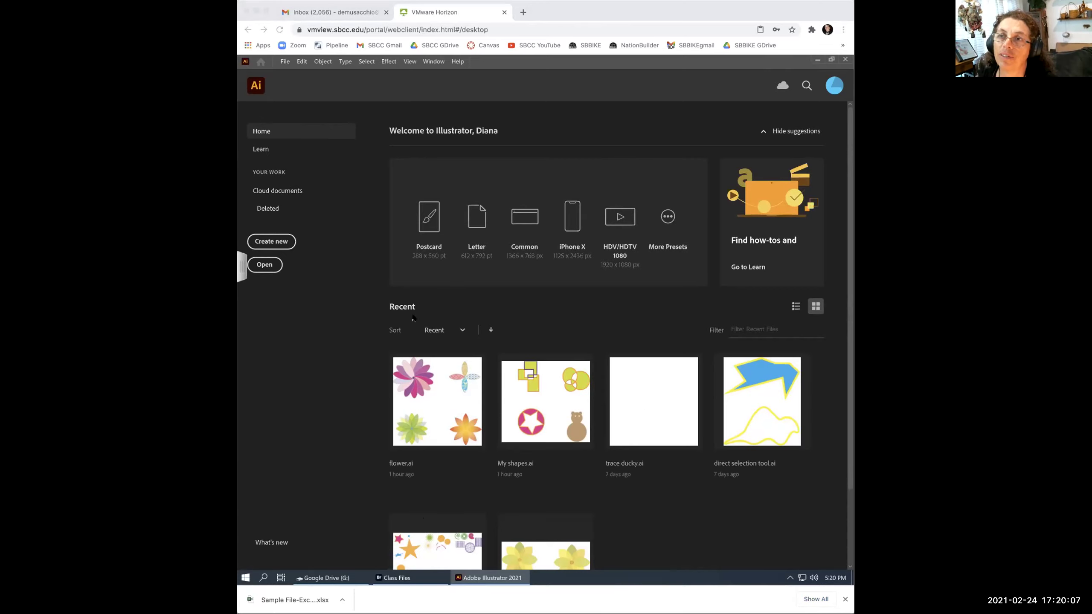
Reopen flower.ai from the recent files.
{"action": "left_click", "coordinate": [642, 404]}
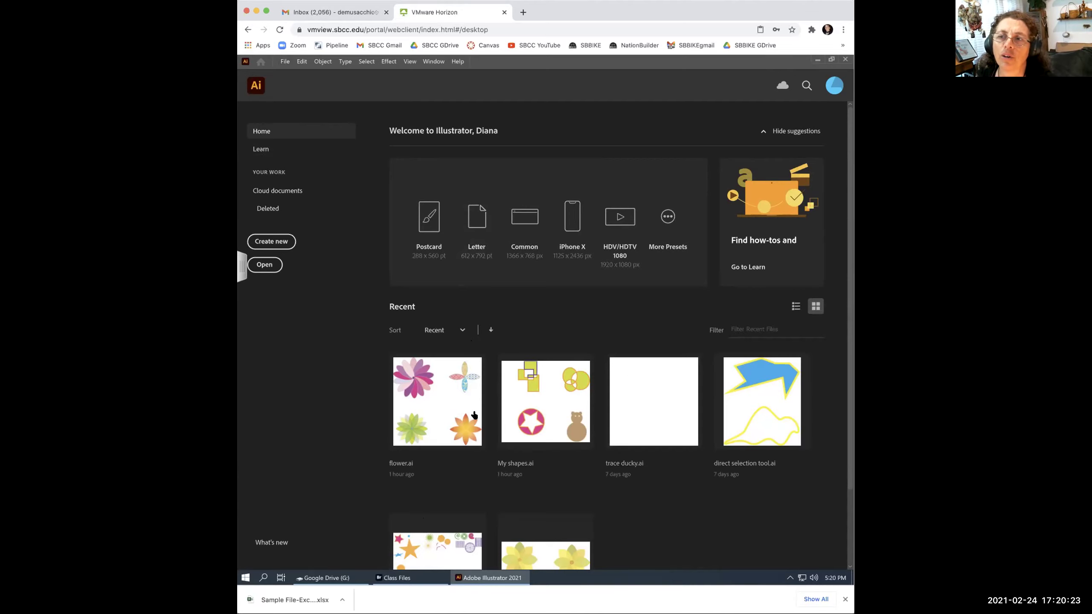
{"action": "left_click", "coordinate": [439, 392]}
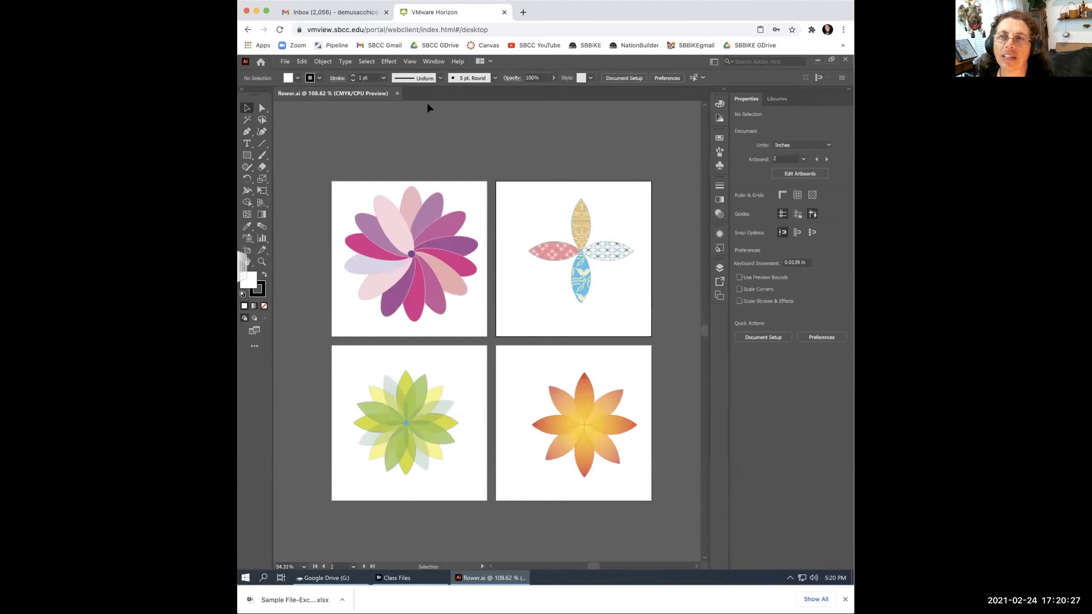
{"action": "left_click", "coordinate": [285, 61]}
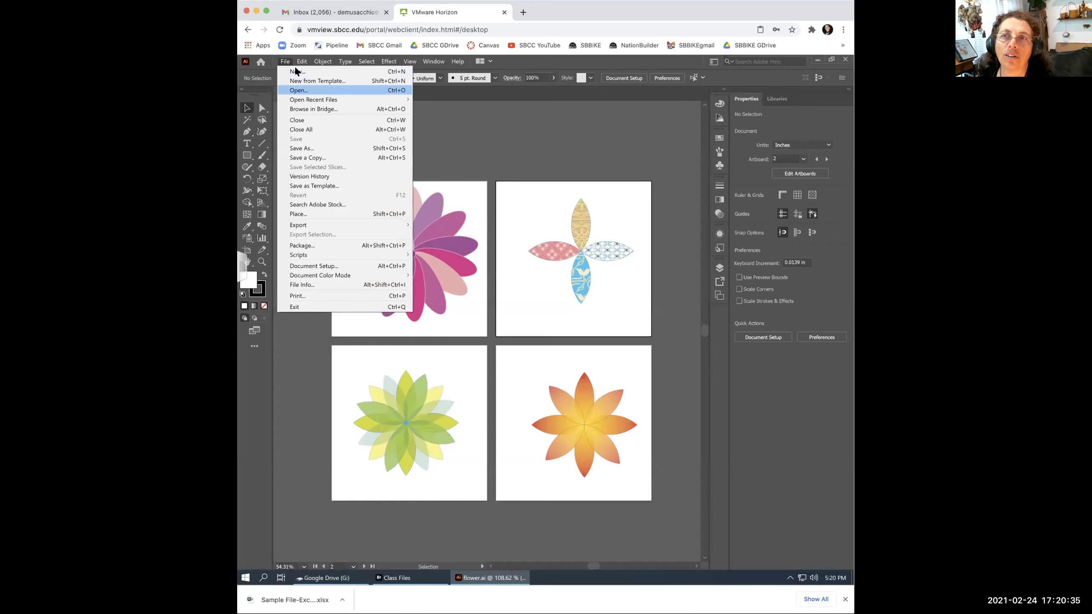
{"action": "left_click", "coordinate": [296, 72]}
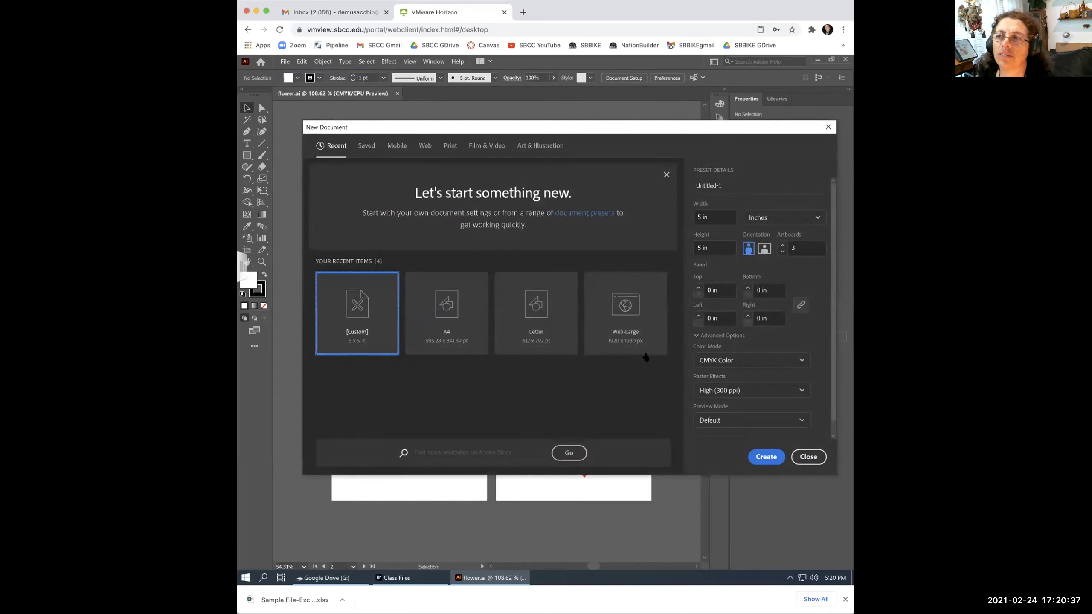
{"action": "left_click", "coordinate": [809, 457]}
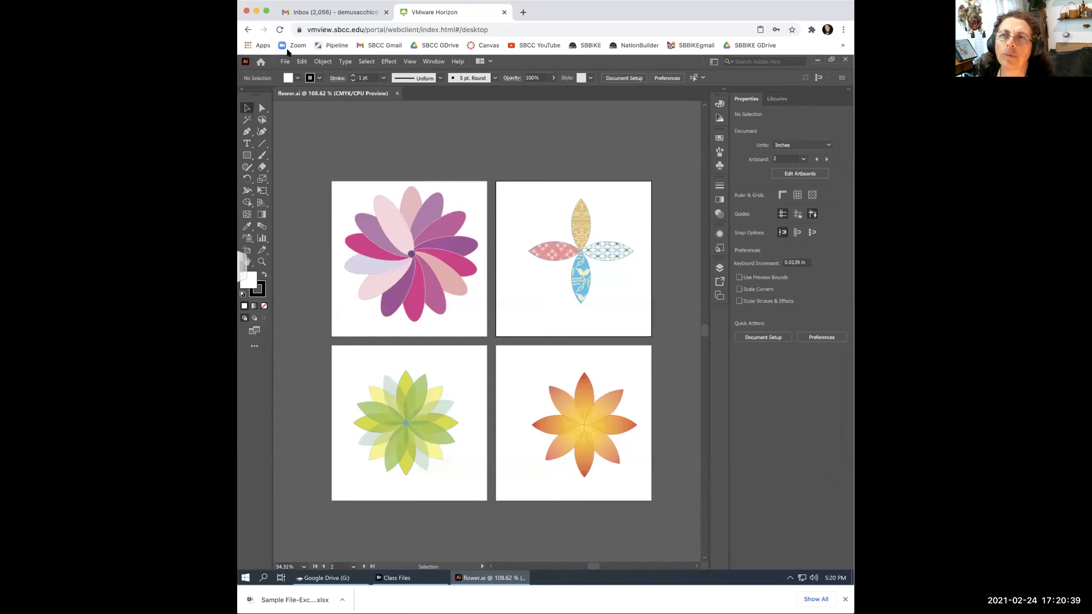
{"action": "left_click", "coordinate": [285, 62]}
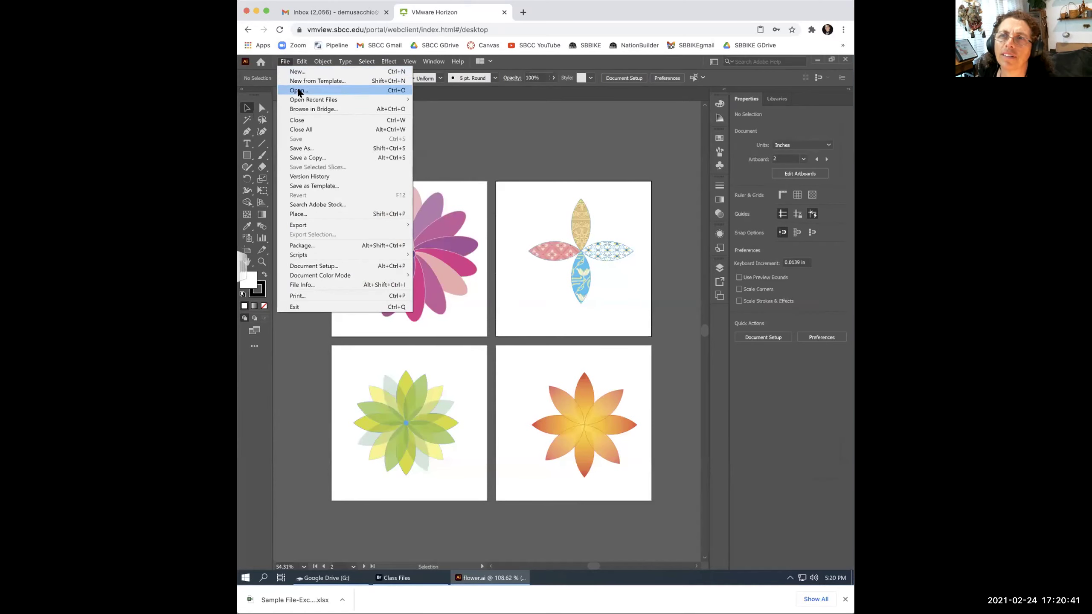
{"action": "left_click", "coordinate": [298, 92]}
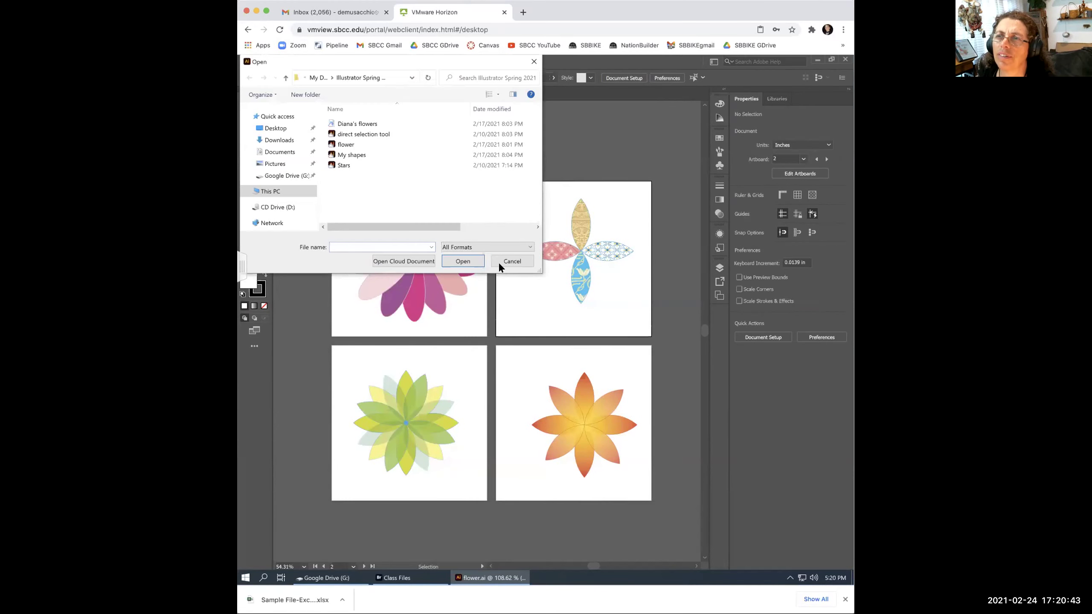
{"action": "left_click", "coordinate": [510, 261]}
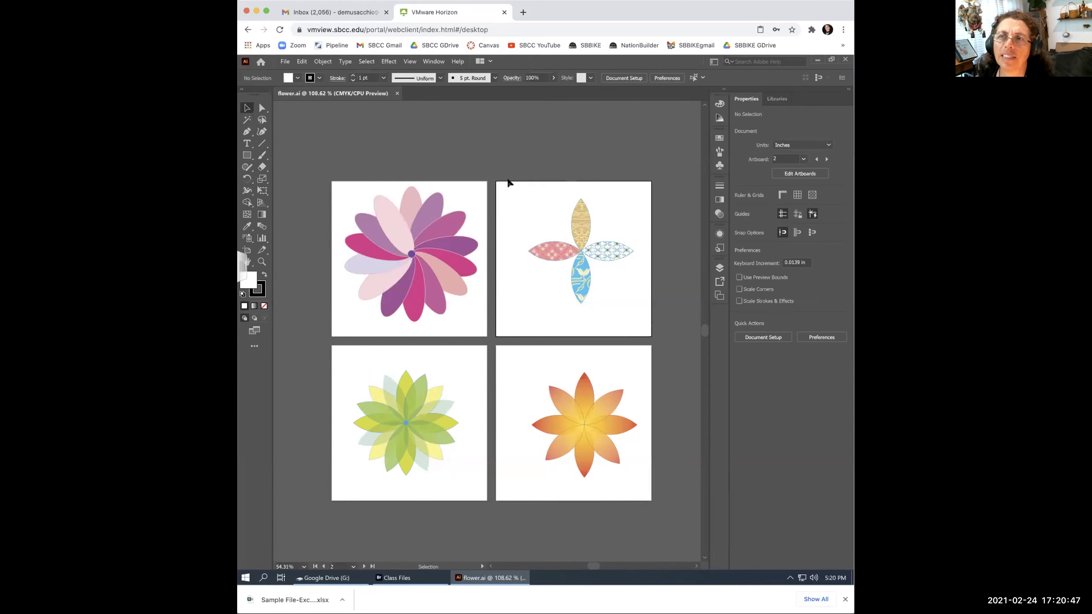
Close flower.ai again and look through the recent files on the home screen.
{"action": "left_click", "coordinate": [395, 93]}
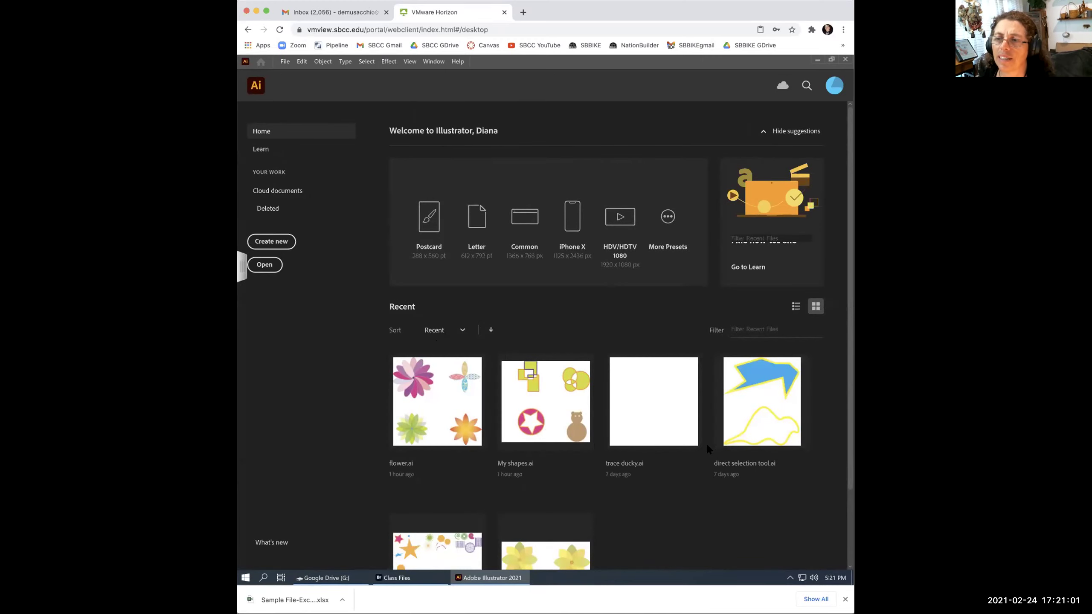
{"action": "scroll", "coordinate": [620, 468], "scroll_direction": "down", "scroll_amount": 3}
{"action": "scroll", "coordinate": [572, 402], "scroll_direction": "up", "scroll_amount": 3}
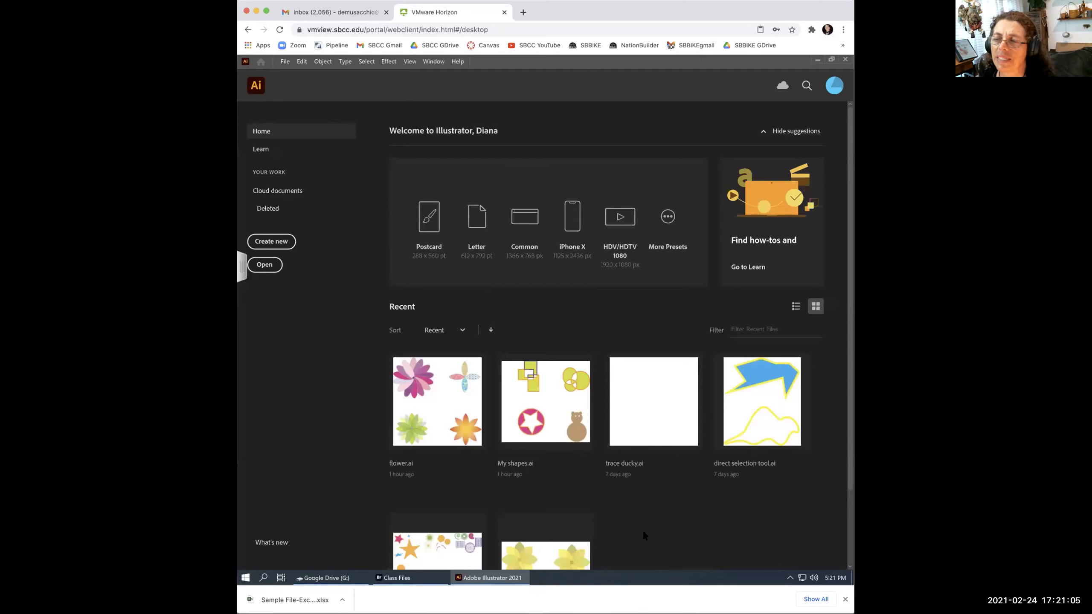
{"action": "scroll", "coordinate": [620, 482], "scroll_direction": "down", "scroll_amount": 3}
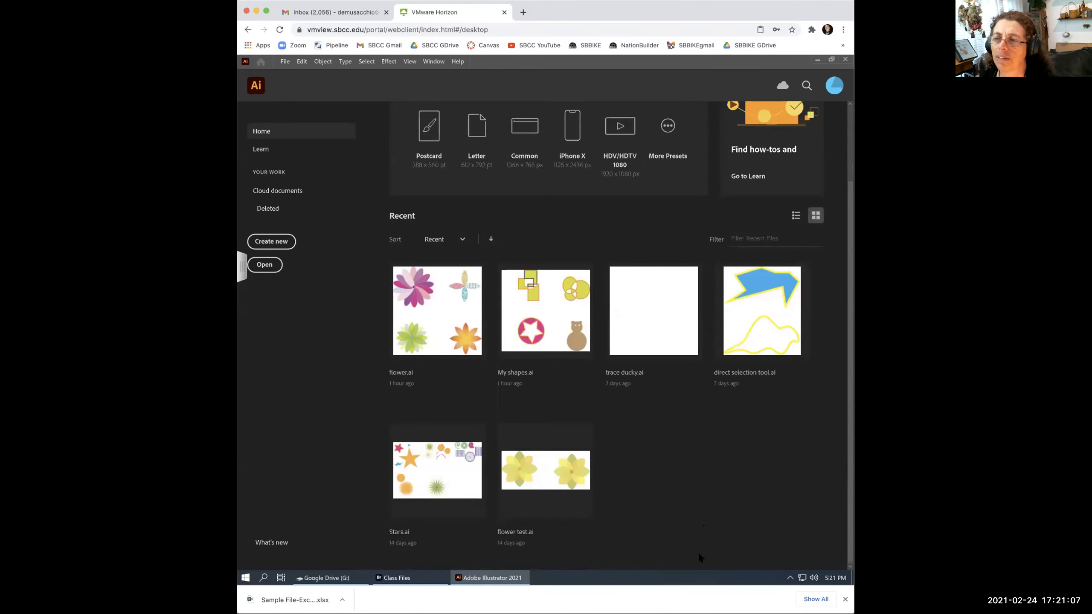
{"action": "scroll", "coordinate": [702, 467], "scroll_direction": "up", "scroll_amount": 3}
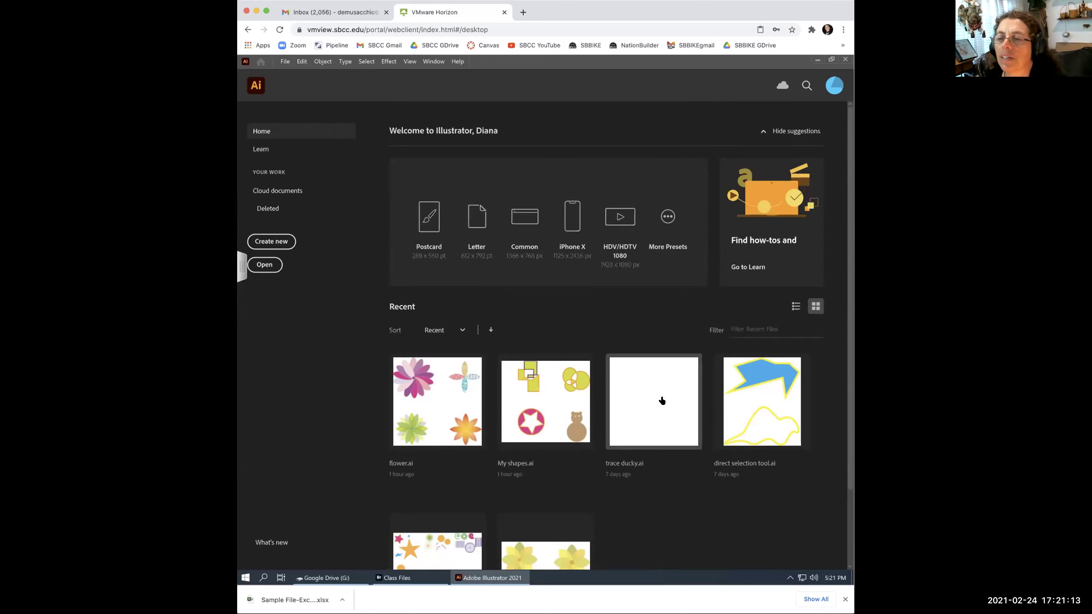
Switch to Adobe Bridge and widen the content area to show more of the Class Files folder.
{"action": "left_click", "coordinate": [391, 579]}
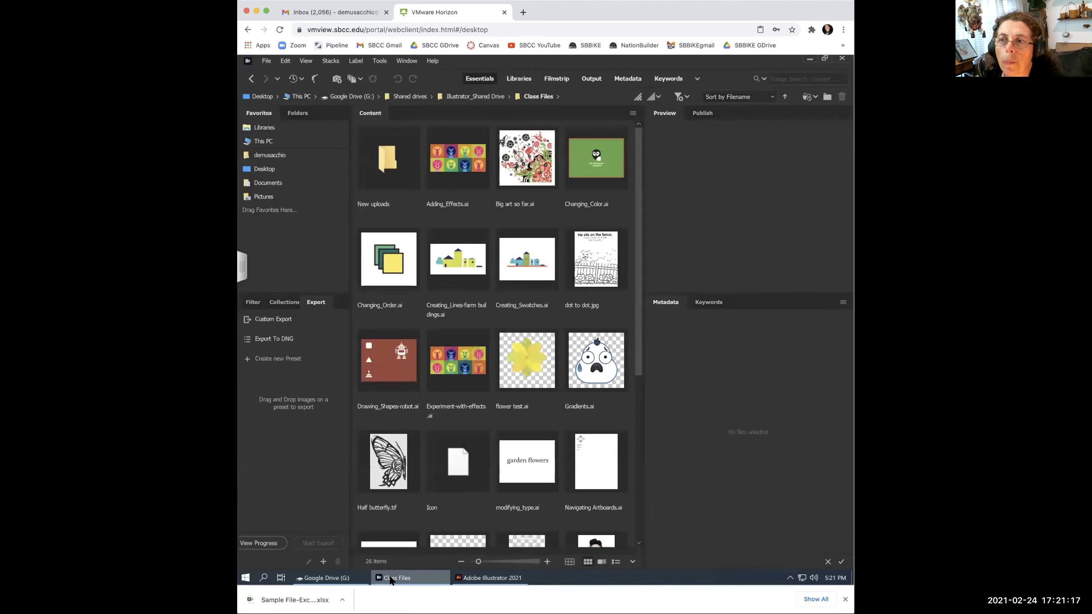
{"action": "left_click_drag", "start_coordinate": [642, 505], "coordinate": [768, 503]}
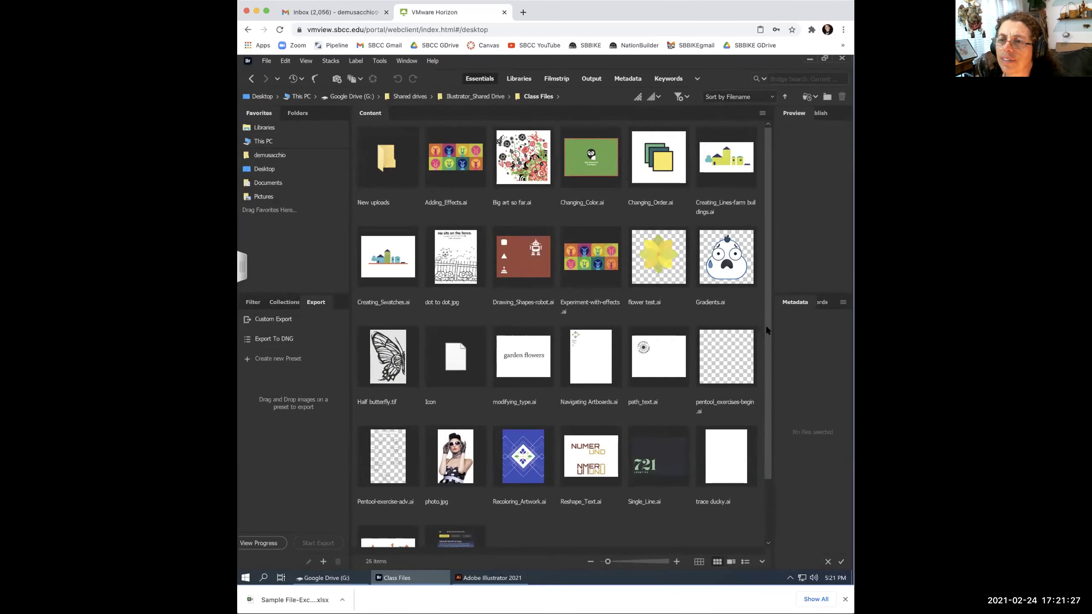
{"action": "scroll", "coordinate": [769, 351], "scroll_direction": "down", "scroll_amount": 1}
{"action": "scroll", "coordinate": [770, 355], "scroll_direction": "down", "scroll_amount": 1}
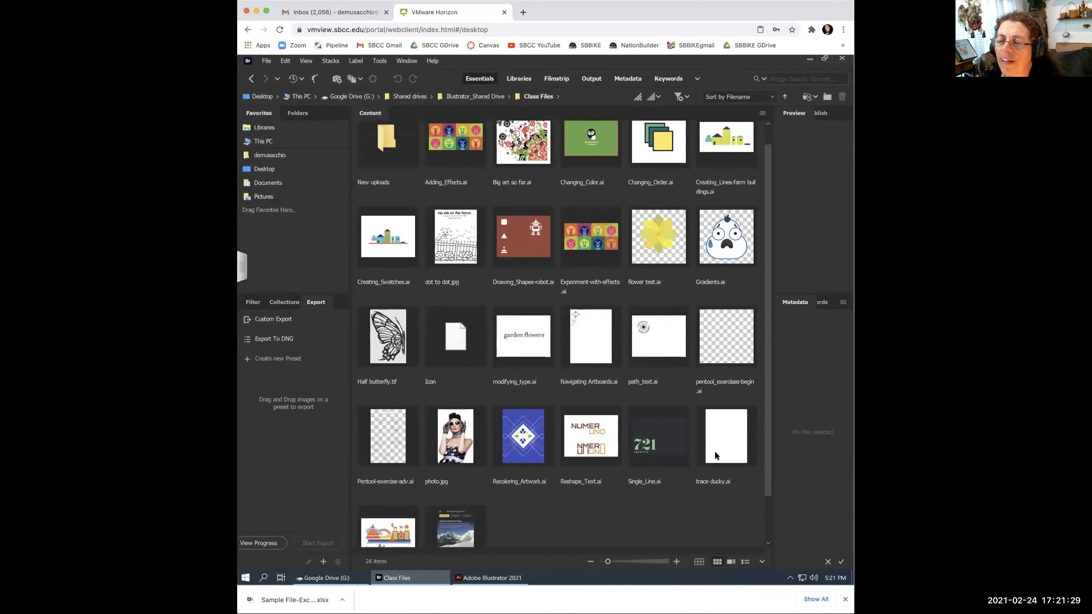
Enlarge the preview of trace ducky.ai slightly and open the file in Illustrator.
{"action": "left_click", "coordinate": [723, 434]}
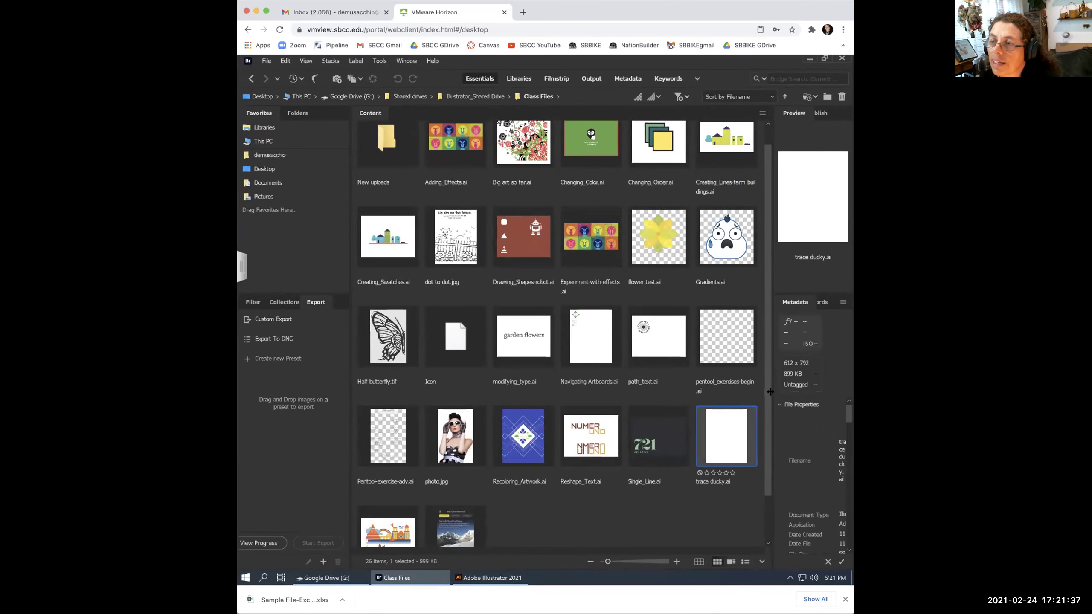
{"action": "left_click_drag", "start_coordinate": [747, 391], "coordinate": [749, 392]}
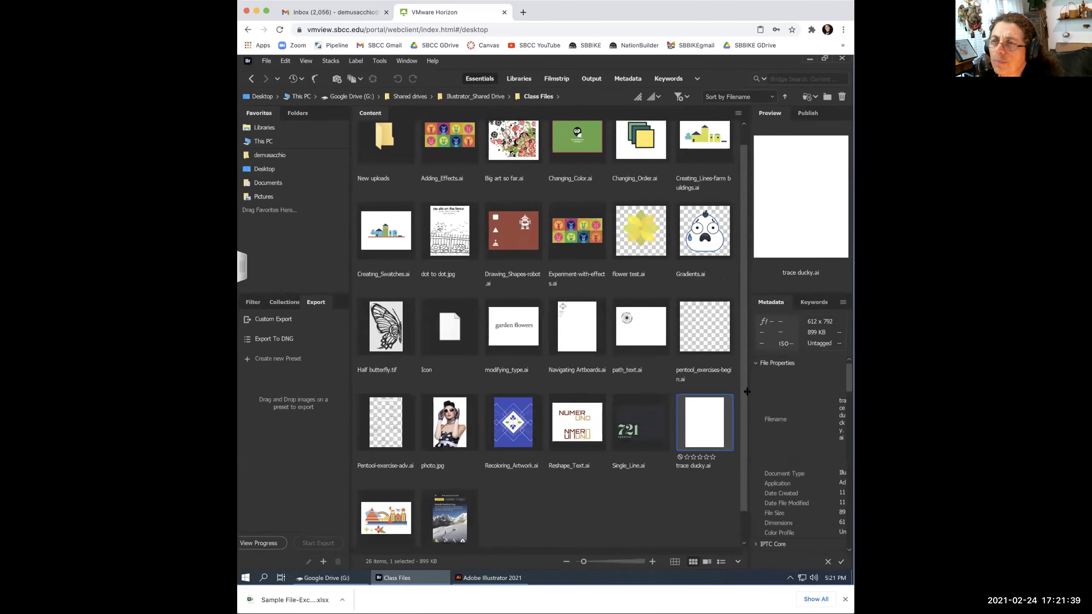
{"action": "double_click", "coordinate": [701, 423]}
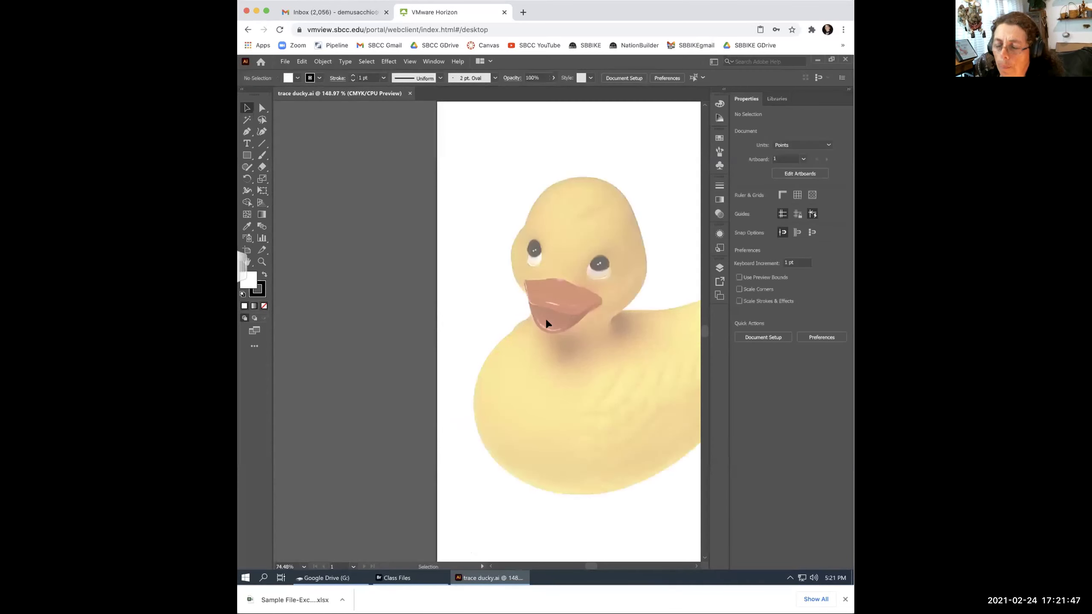
{"action": "key", "text": "space"}
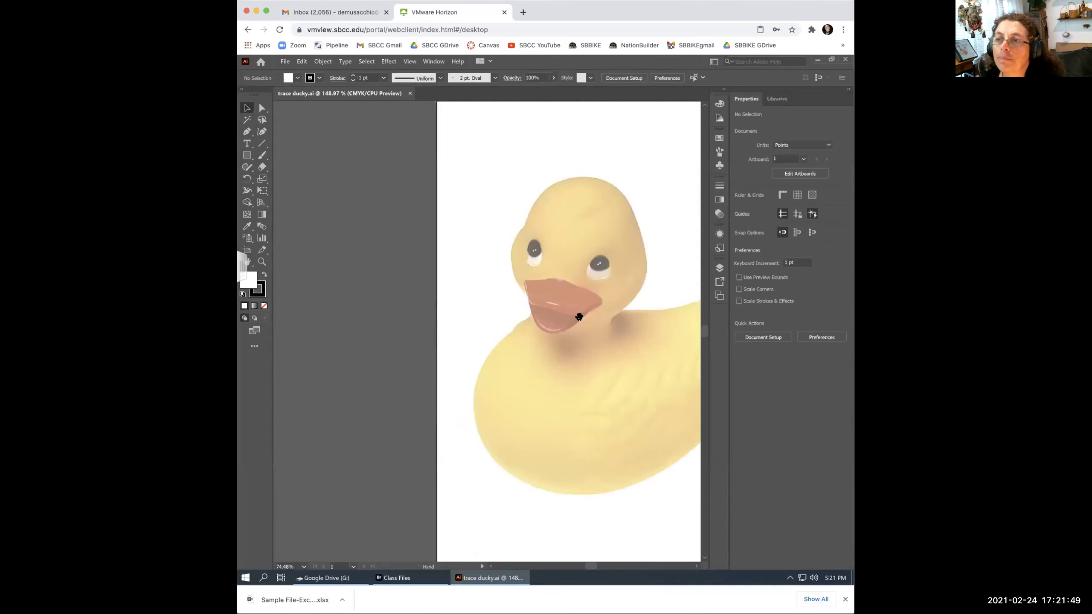
Look through the Class Files folder in Adobe Bridge and return to trace ducky.ai in Illustrator.
{"action": "scroll", "coordinate": [439, 314], "scroll_direction": "right", "scroll_amount": 5}
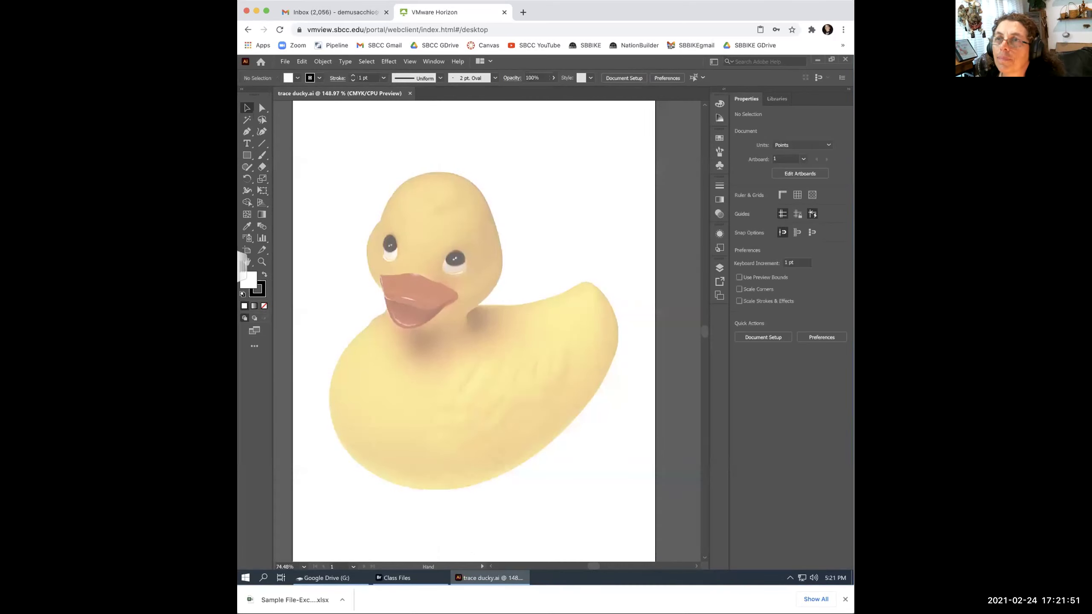
{"action": "scroll", "coordinate": [439, 314], "scroll_direction": "left", "scroll_amount": 1}
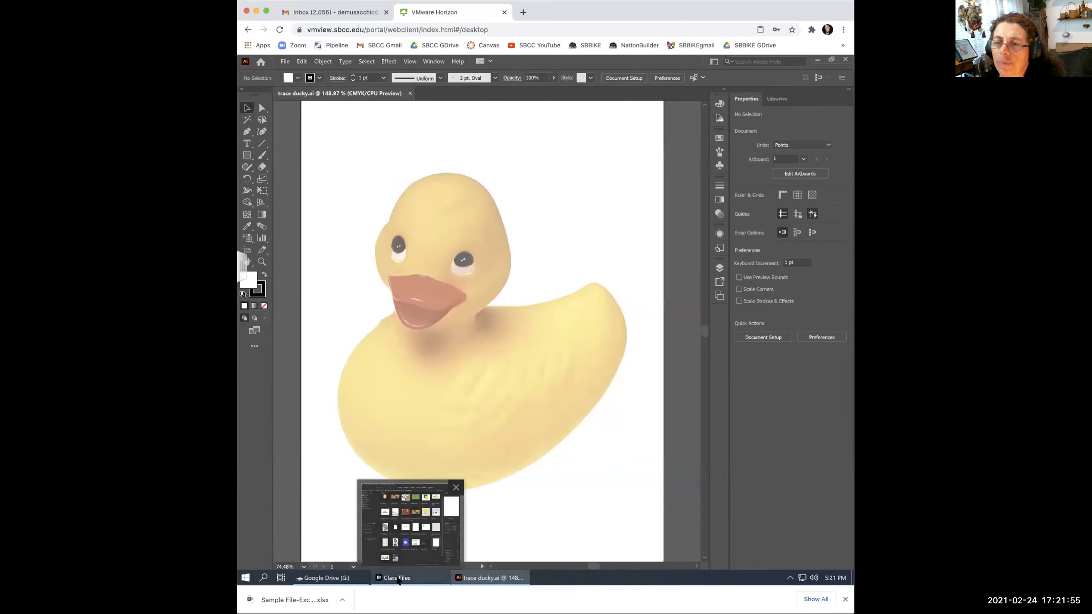
{"action": "left_click", "coordinate": [397, 579]}
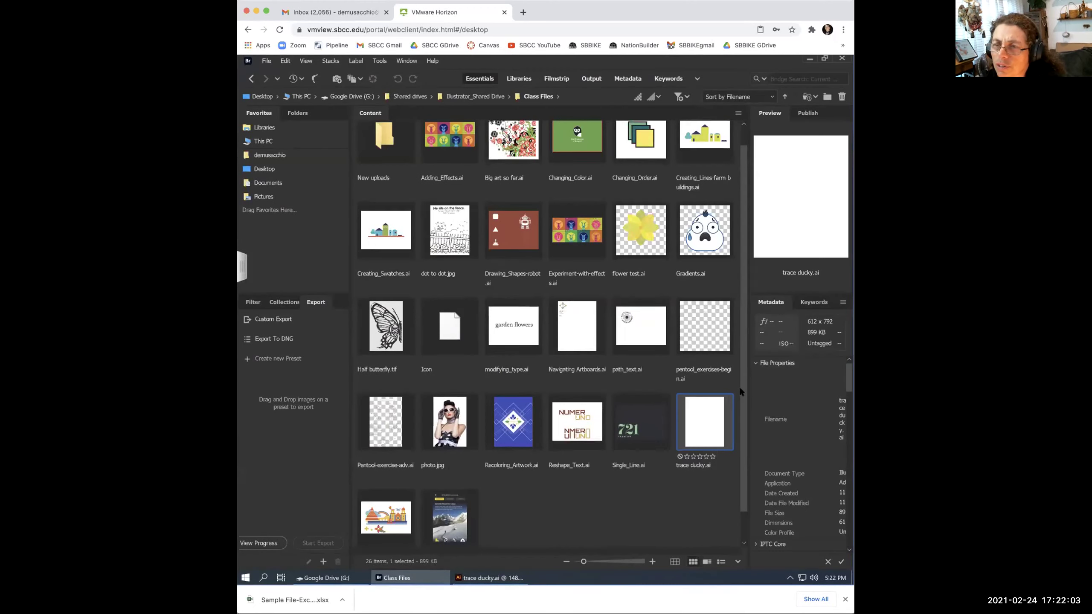
{"action": "scroll", "coordinate": [740, 375], "scroll_direction": "down", "scroll_amount": 1}
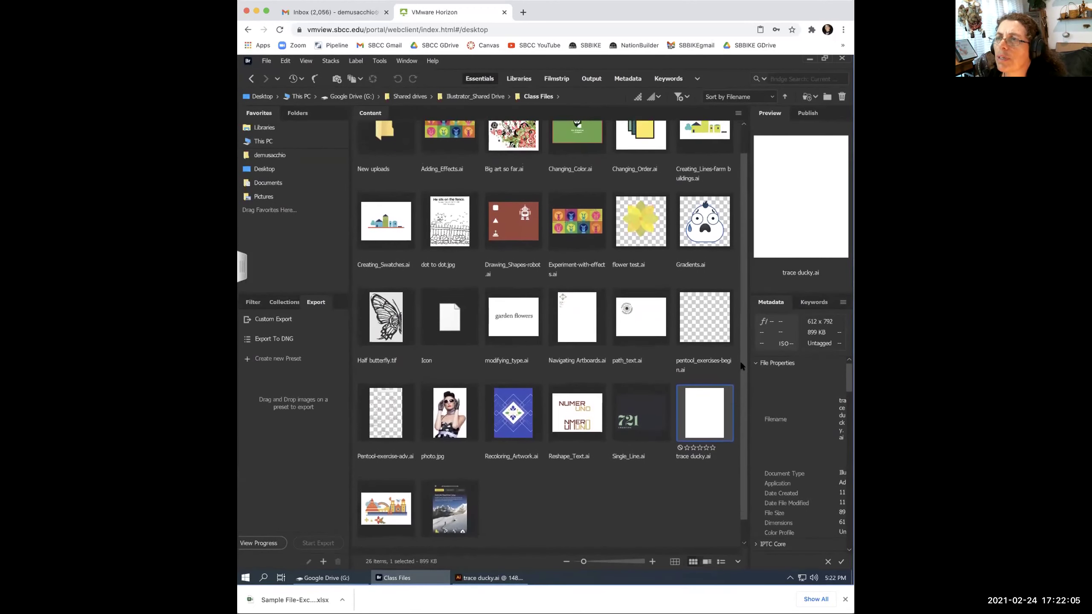
{"action": "scroll", "coordinate": [741, 359], "scroll_direction": "up", "scroll_amount": 2}
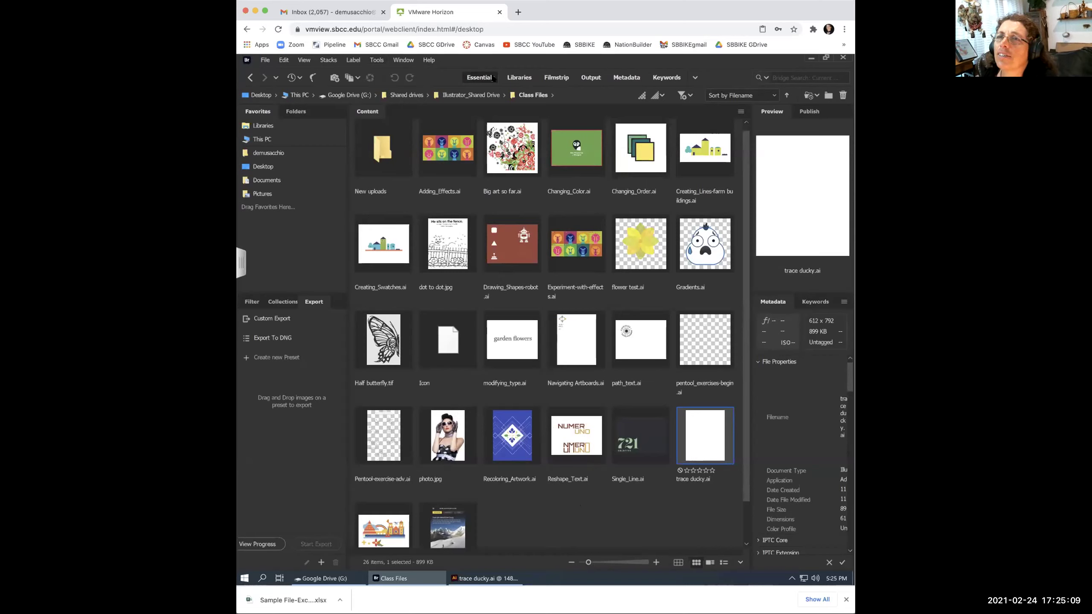
{"action": "left_click", "coordinate": [482, 579]}
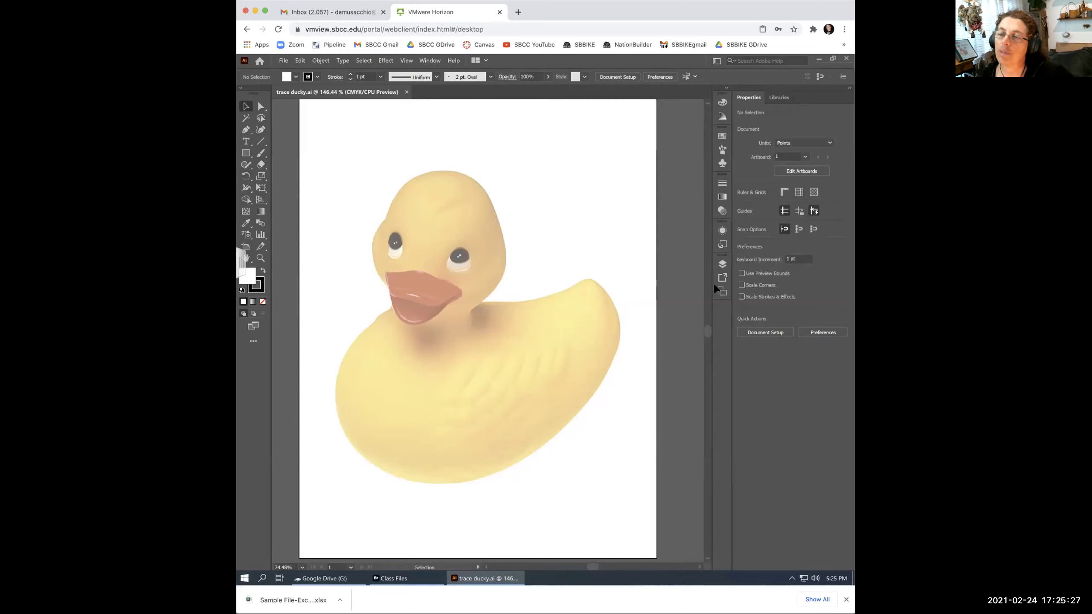
Show the document's layers and unlock Layer 1, which holds the duck image.
{"action": "left_click", "coordinate": [723, 263]}
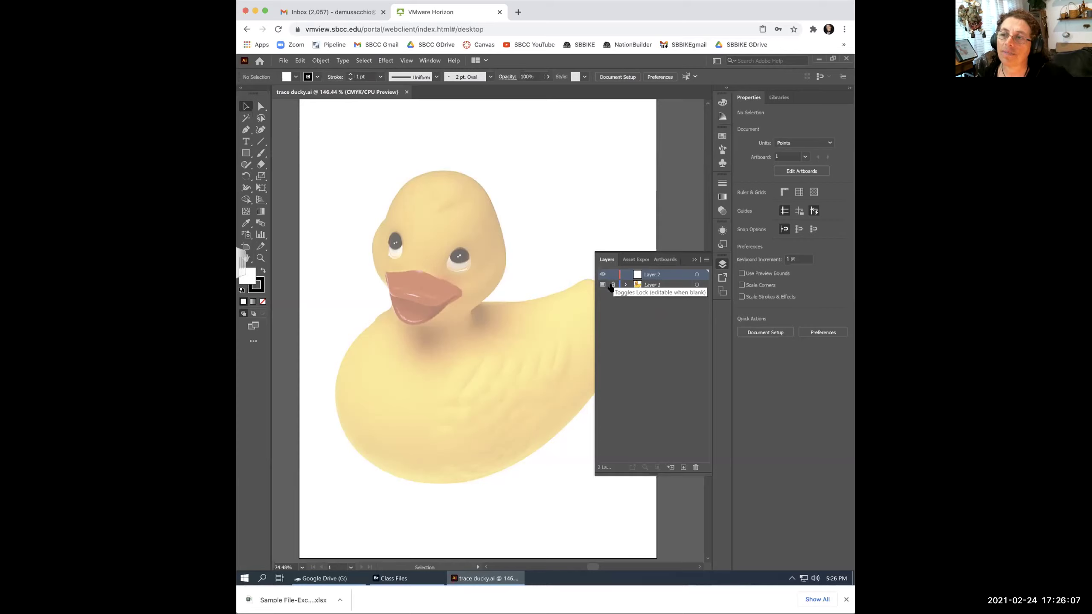
{"action": "left_click", "coordinate": [612, 286]}
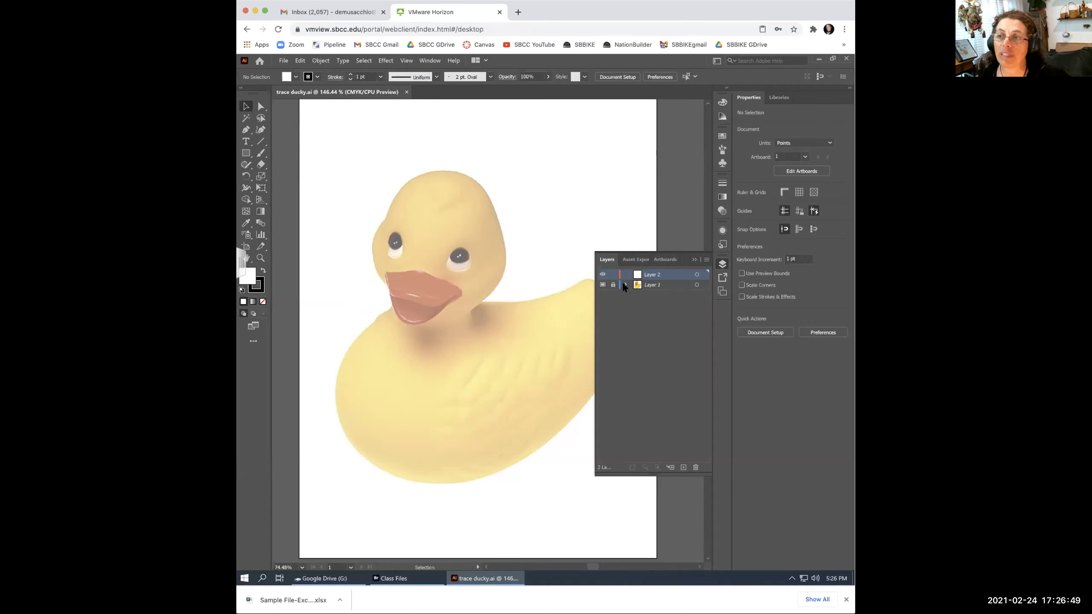
{"action": "left_click", "coordinate": [612, 285]}
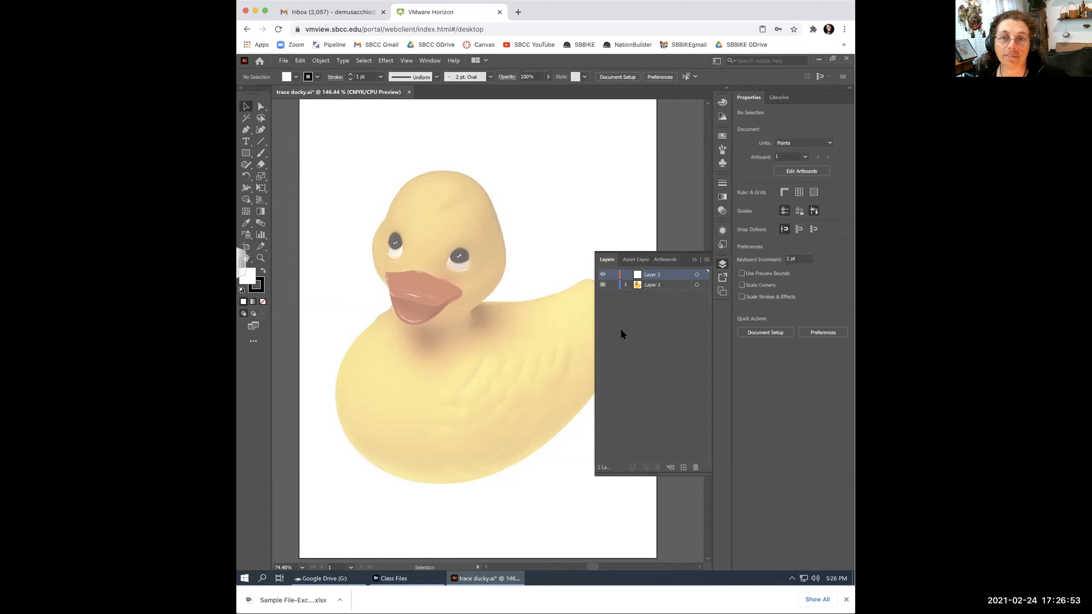
Try moving the unlocked duck image up and to the right on the artboard, and undo the move.
{"action": "left_click_drag", "start_coordinate": [497, 234], "coordinate": [524, 197]}
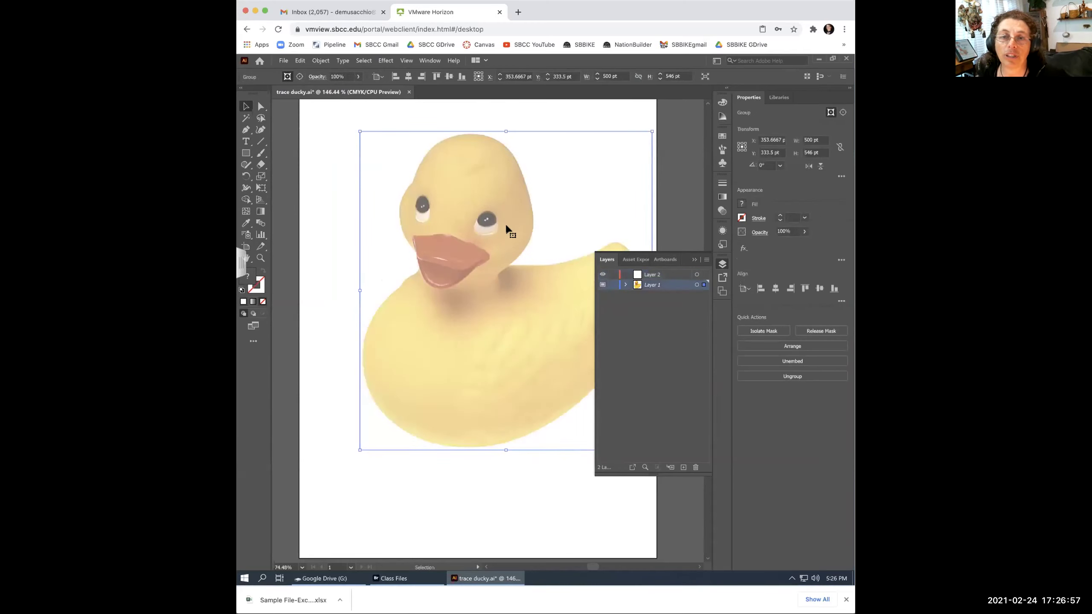
{"action": "key", "text": "a"}
{"action": "key", "text": "ctrl+z"}
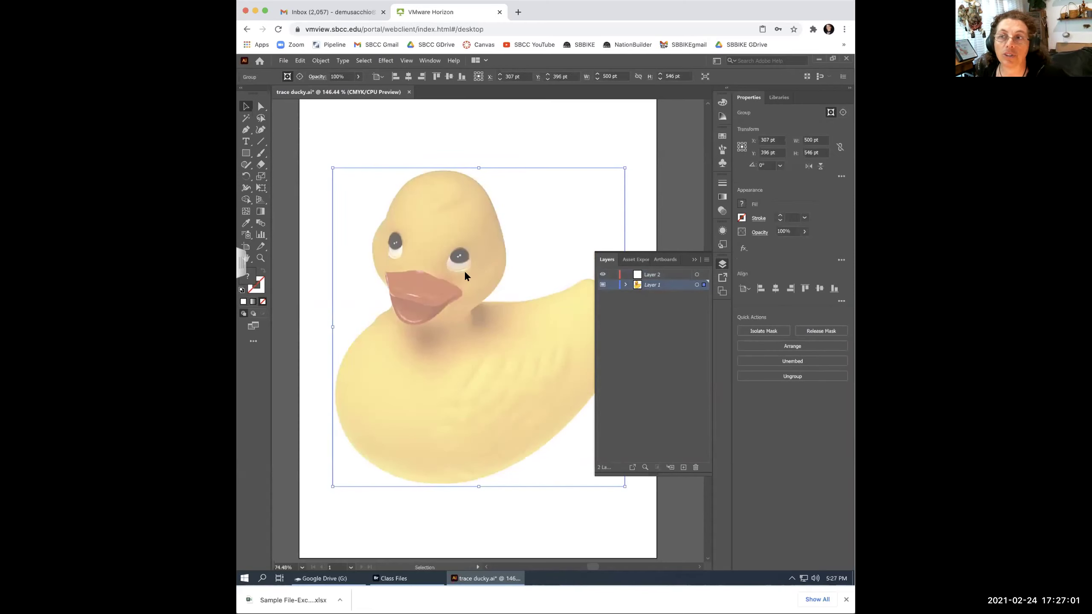
Toggle the lock of Layer 1 on and off, try moving the duck image slightly upward, and undo the move.
{"action": "left_click", "coordinate": [614, 285]}
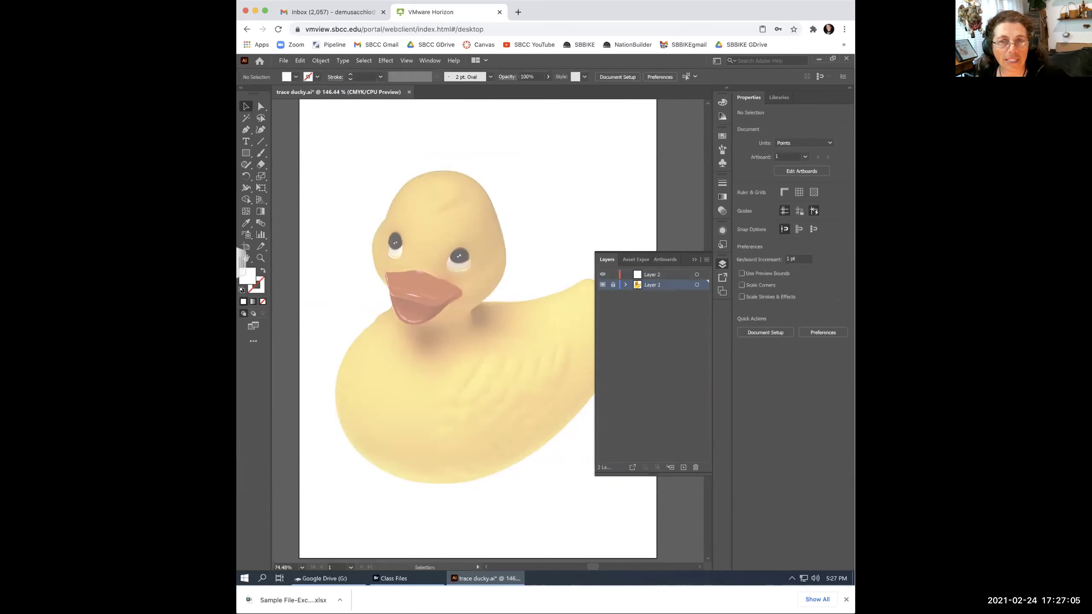
{"action": "left_click", "coordinate": [613, 285]}
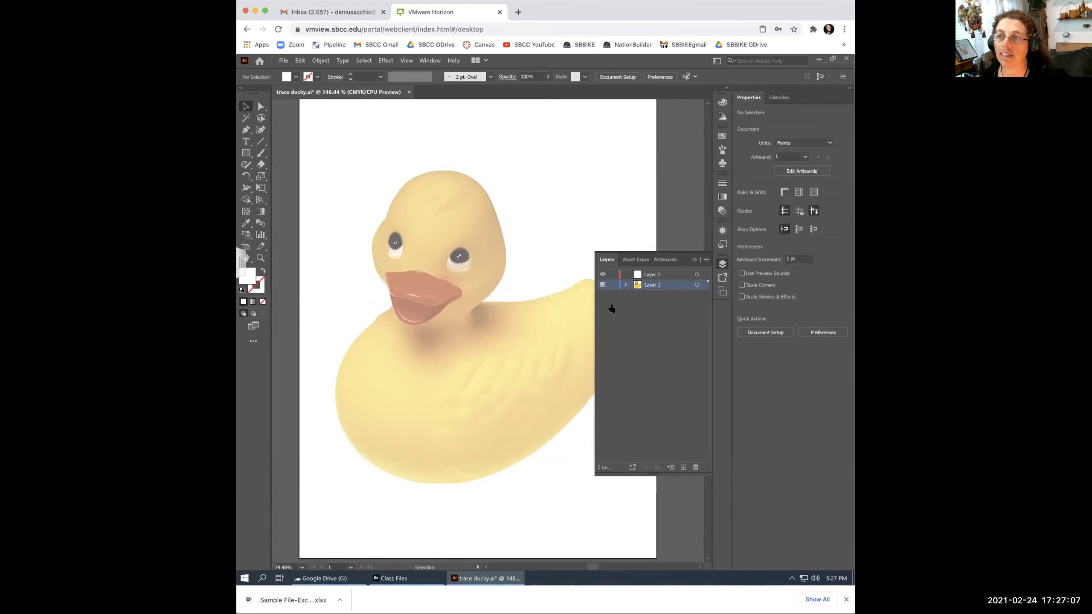
{"action": "left_click", "coordinate": [423, 210]}
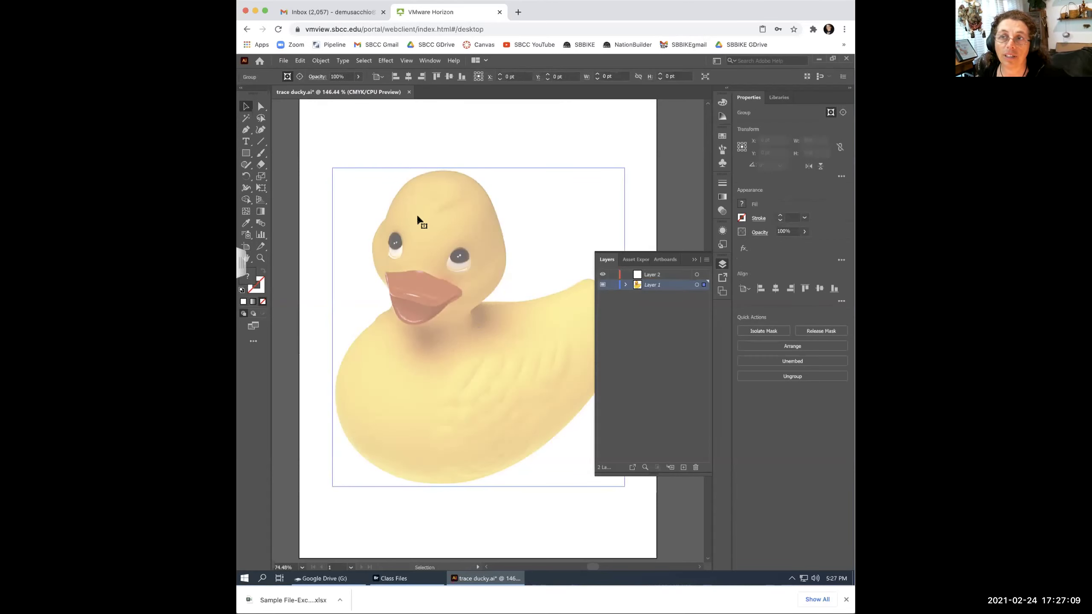
{"action": "left_click_drag", "start_coordinate": [418, 199], "coordinate": [458, 263]}
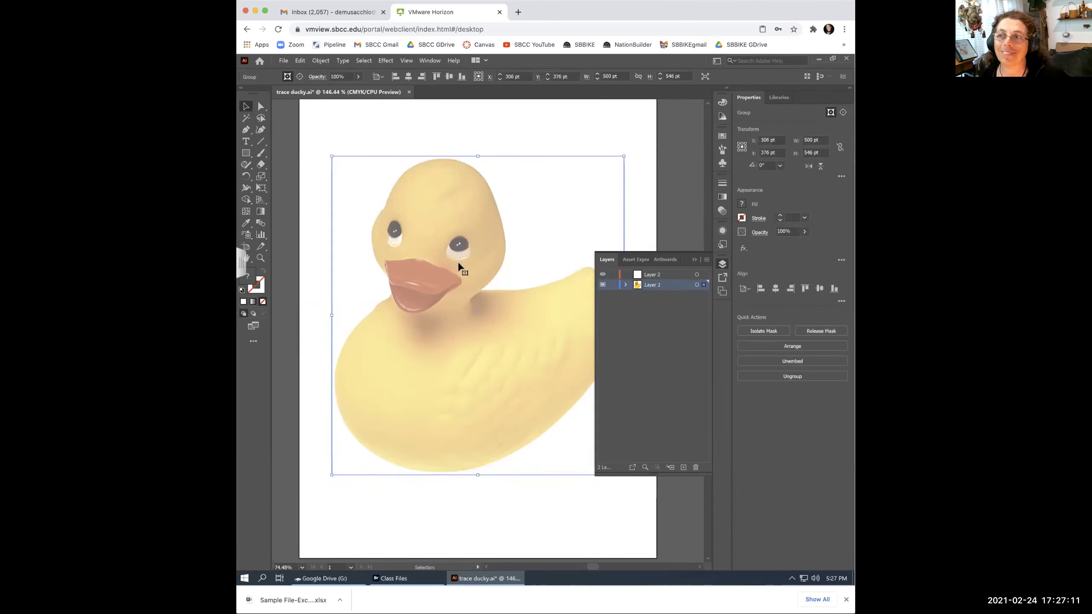
{"action": "key", "text": "z"}
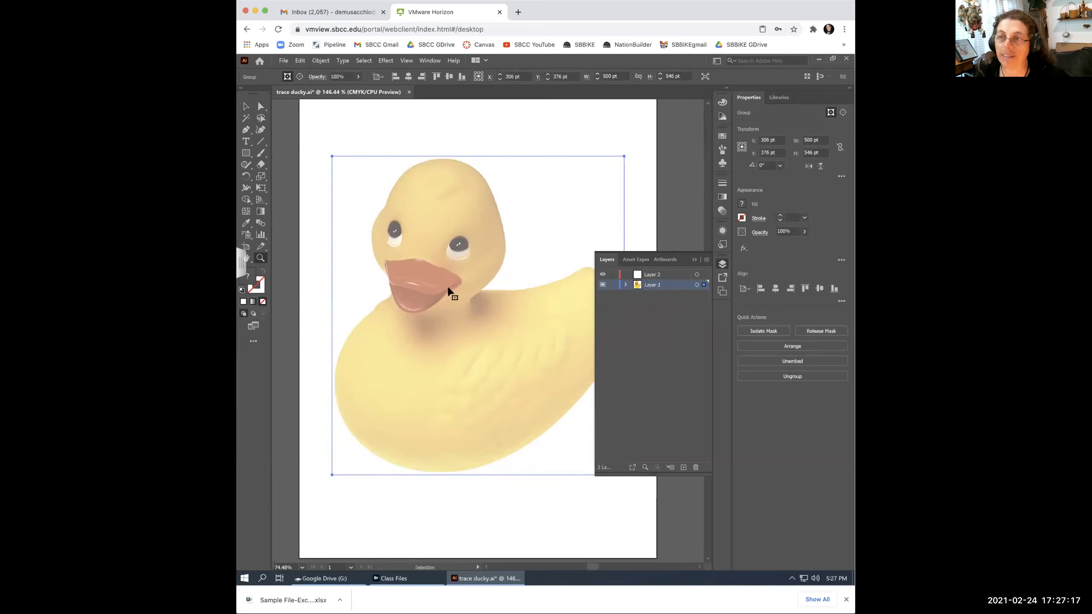
{"action": "key", "text": "ctrl+z"}
Lock Layer 1 again, switch back to the Selection tool and make Layer 2 the active layer.
{"action": "left_click", "coordinate": [612, 285]}
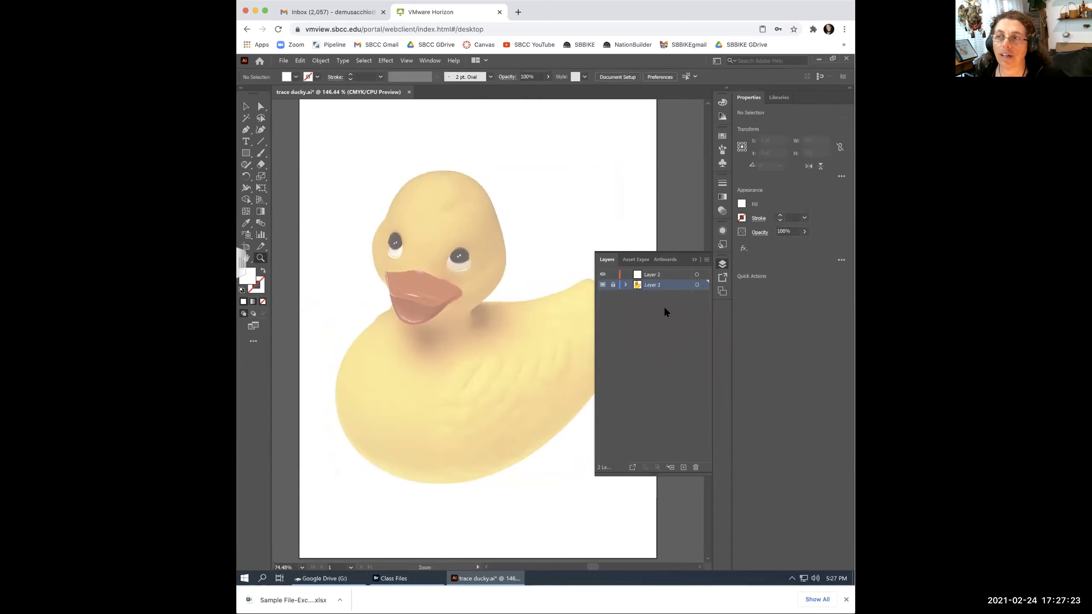
{"action": "left_click", "coordinate": [246, 107]}
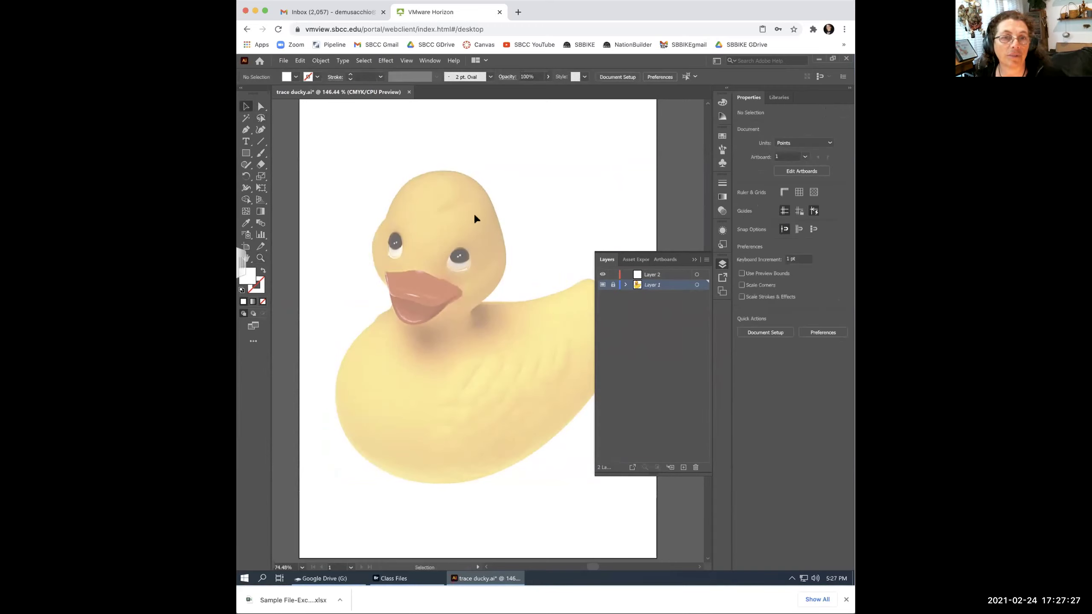
{"action": "left_click", "coordinate": [659, 272]}
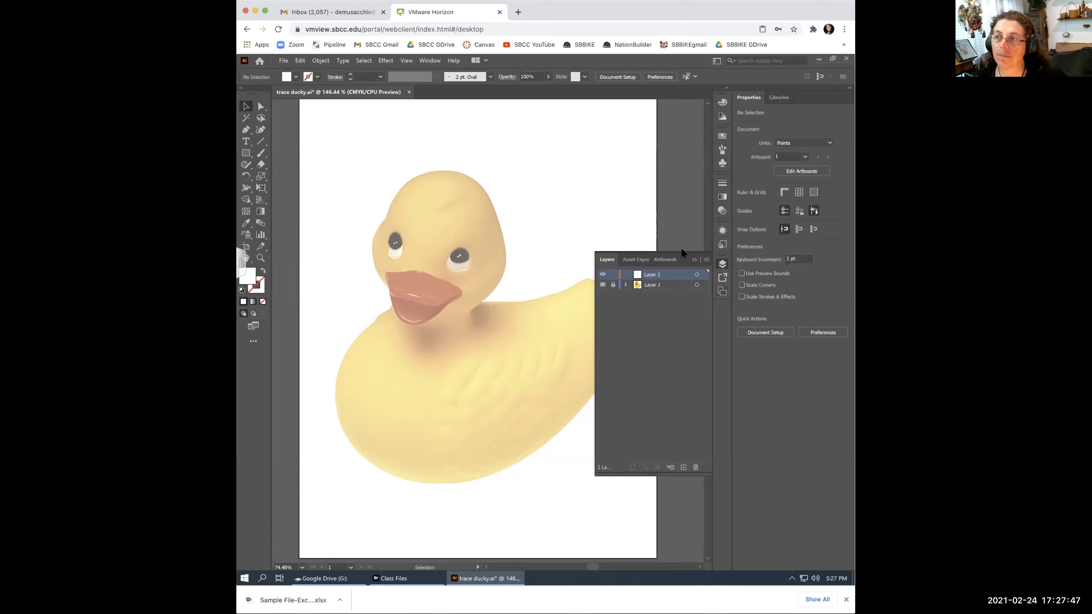
Add a second blank artboard beside the duck artboard and bring it into view at 150% zoom.
{"action": "left_click", "coordinate": [721, 293]}
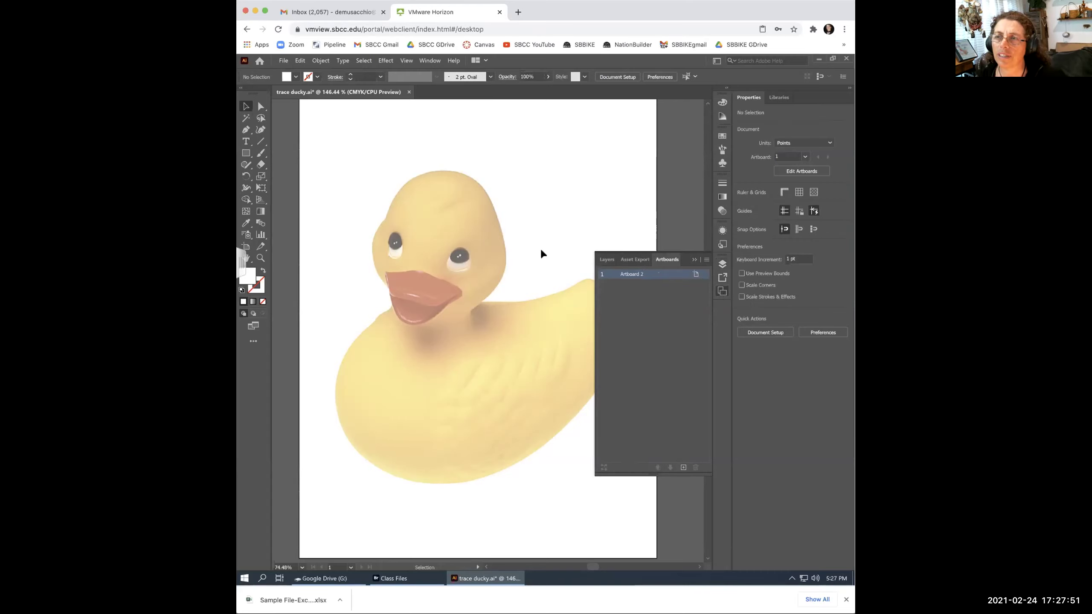
{"action": "left_click", "coordinate": [684, 468]}
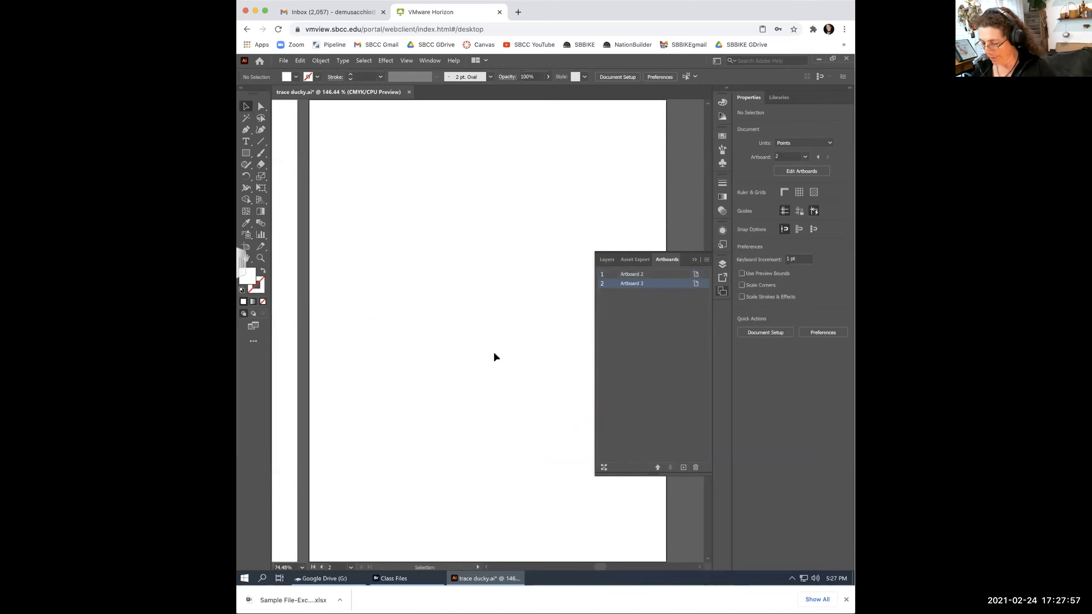
{"action": "key", "text": "ctrl+minus"}
{"action": "key", "text": "ctrl+minus"}
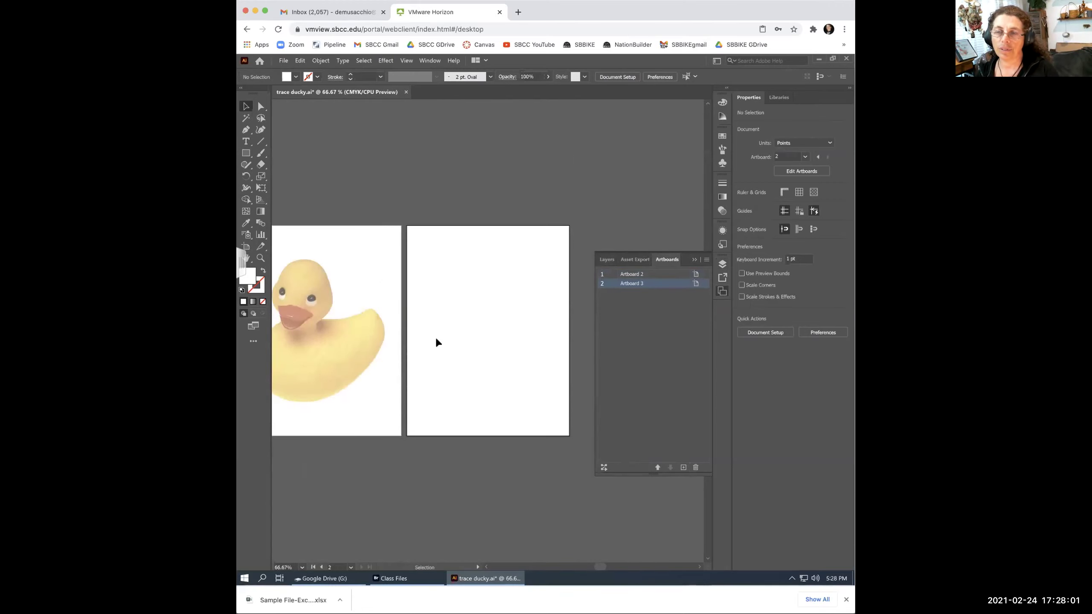
{"action": "key", "text": "ctrl"}
{"action": "key", "text": "ctrl+plus"}
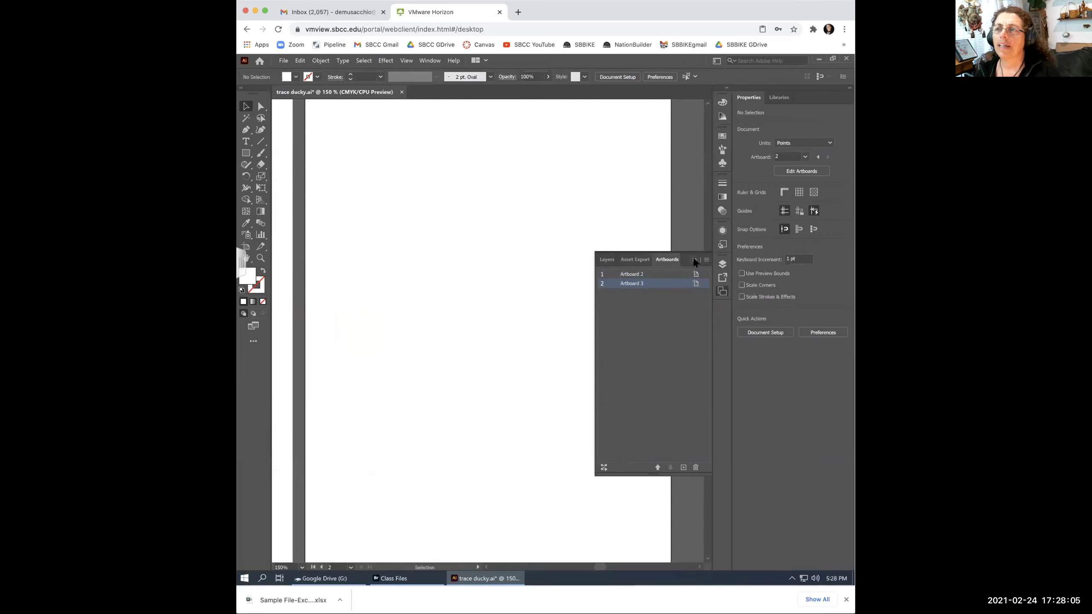
{"action": "left_click_drag", "start_coordinate": [460, 211], "coordinate": [485, 278]}
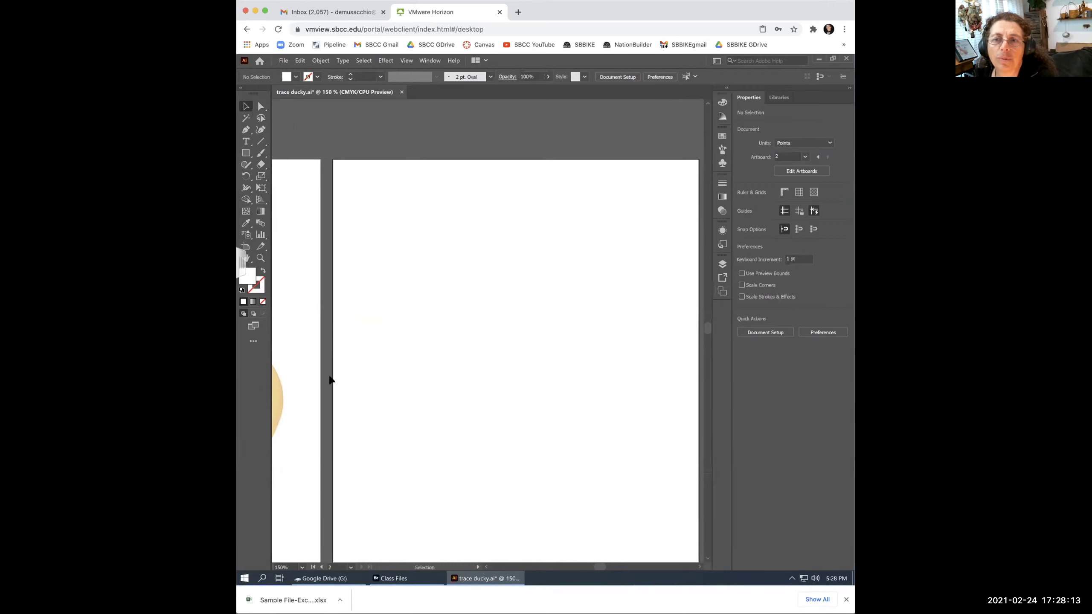
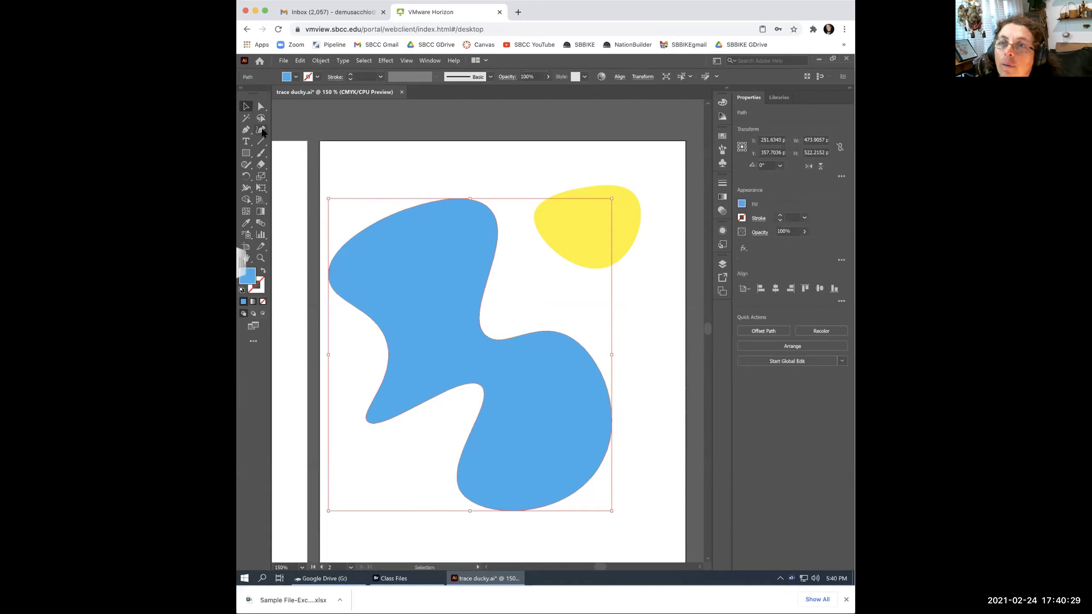
With the Curvature tool, pull the blue shape's top-left anchor point upward and move the upper lobe's right, left and lower-left points inward.
{"action": "left_click", "coordinate": [261, 130]}
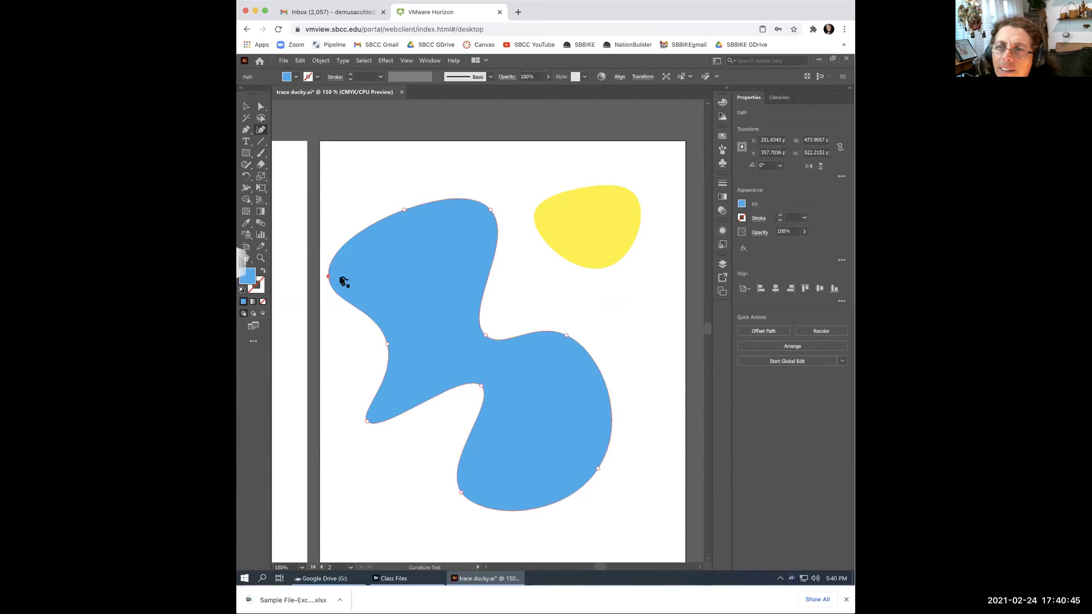
{"action": "left_click", "coordinate": [328, 276]}
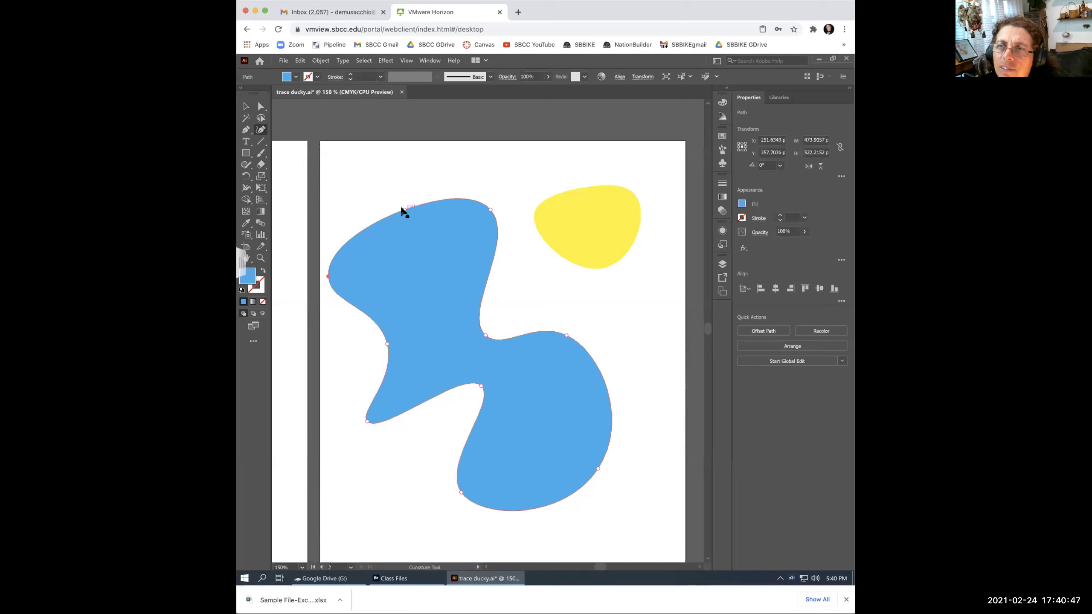
{"action": "left_click_drag", "start_coordinate": [407, 217], "coordinate": [386, 167]}
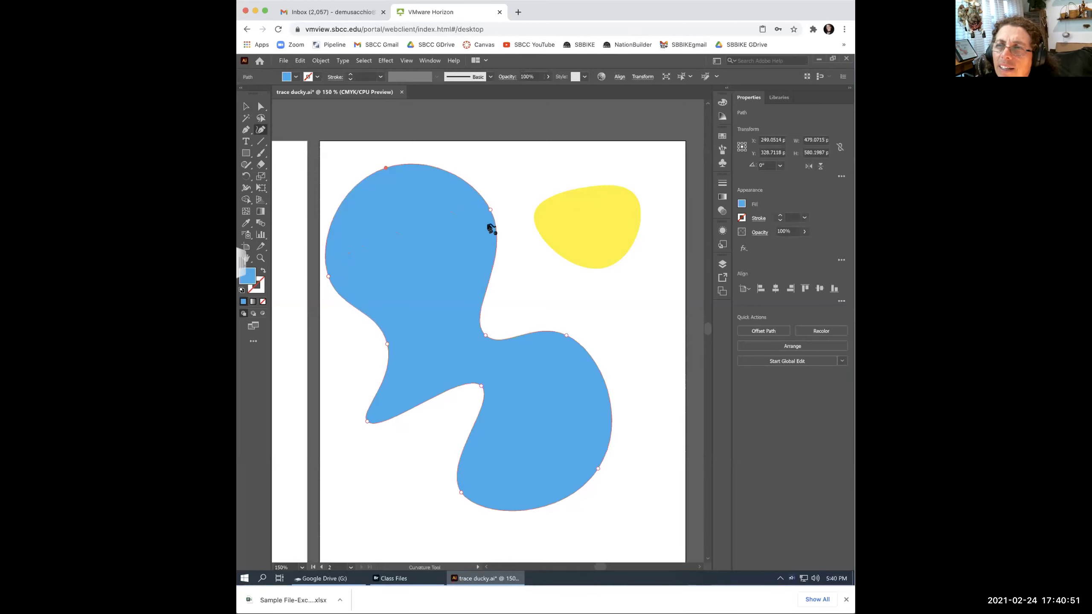
{"action": "left_click_drag", "start_coordinate": [475, 212], "coordinate": [471, 218]}
{"action": "left_click_drag", "start_coordinate": [328, 277], "coordinate": [363, 274]}
{"action": "left_click_drag", "start_coordinate": [387, 345], "coordinate": [421, 334]}
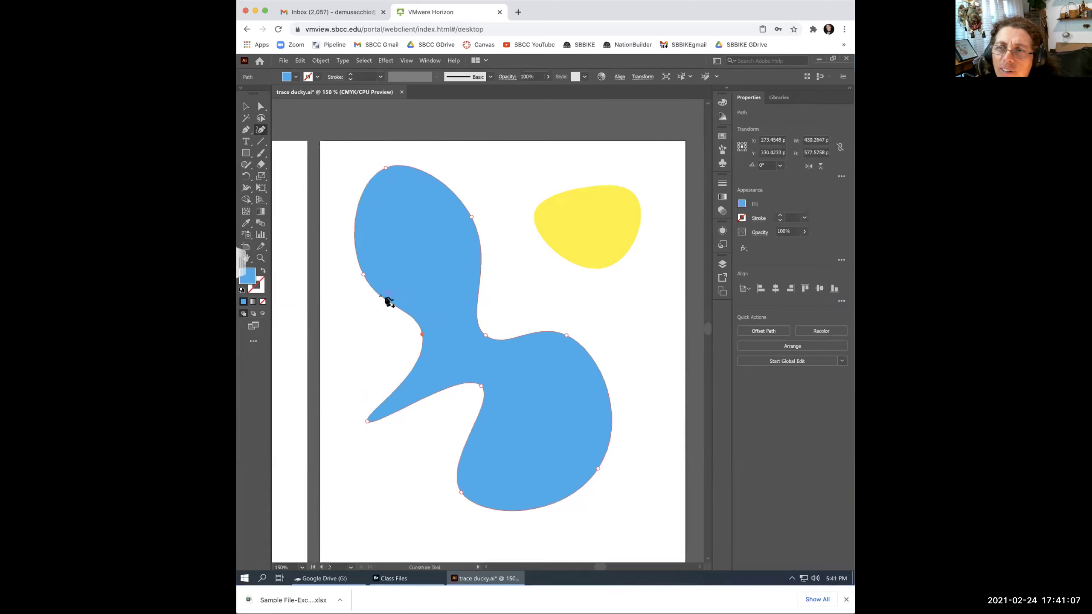
Add an anchor point on the left edge of the blue shape's upper lobe and pull it outward.
{"action": "left_click", "coordinate": [355, 213]}
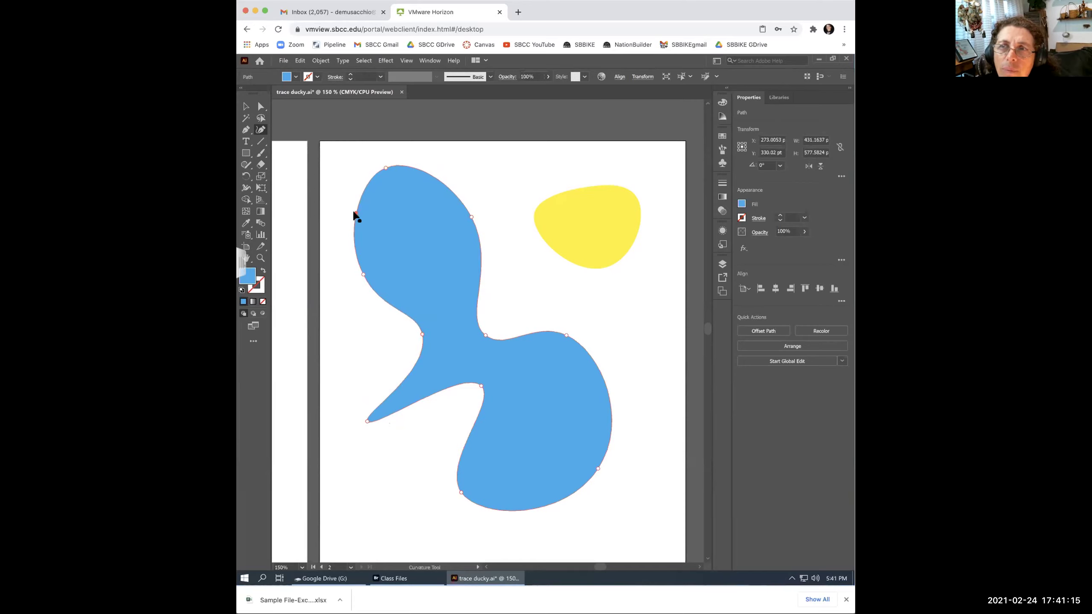
{"action": "left_click_drag", "start_coordinate": [356, 215], "coordinate": [334, 205]}
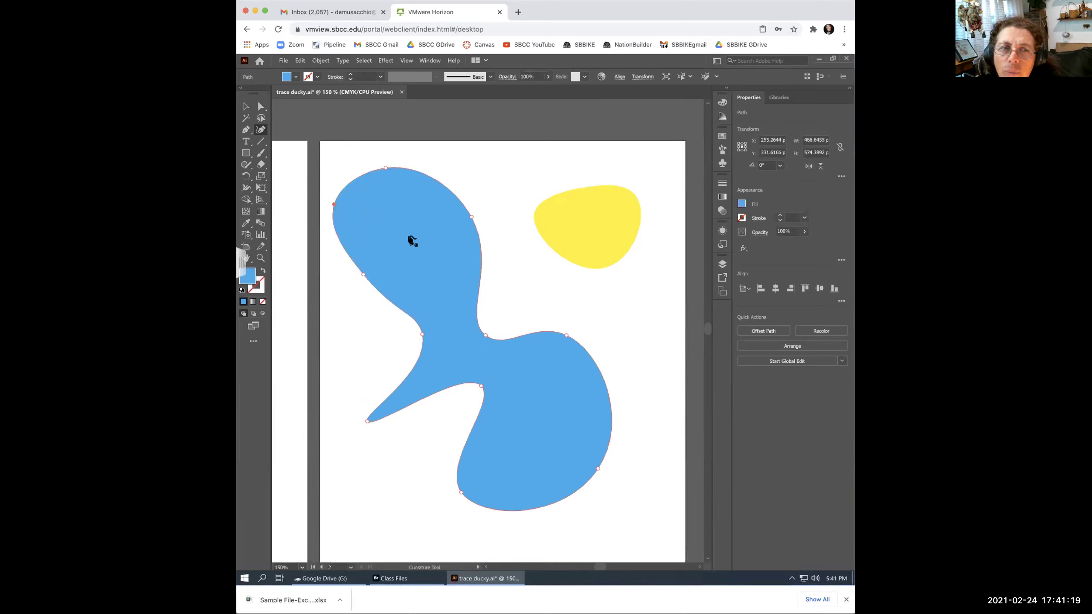
{"action": "mouse_move", "coordinate": [334, 205]}
{"action": "left_mouse_down"}
{"action": "mouse_move", "coordinate": [421, 246]}
{"action": "mouse_move", "coordinate": [336, 210]}
{"action": "left_mouse_up"}
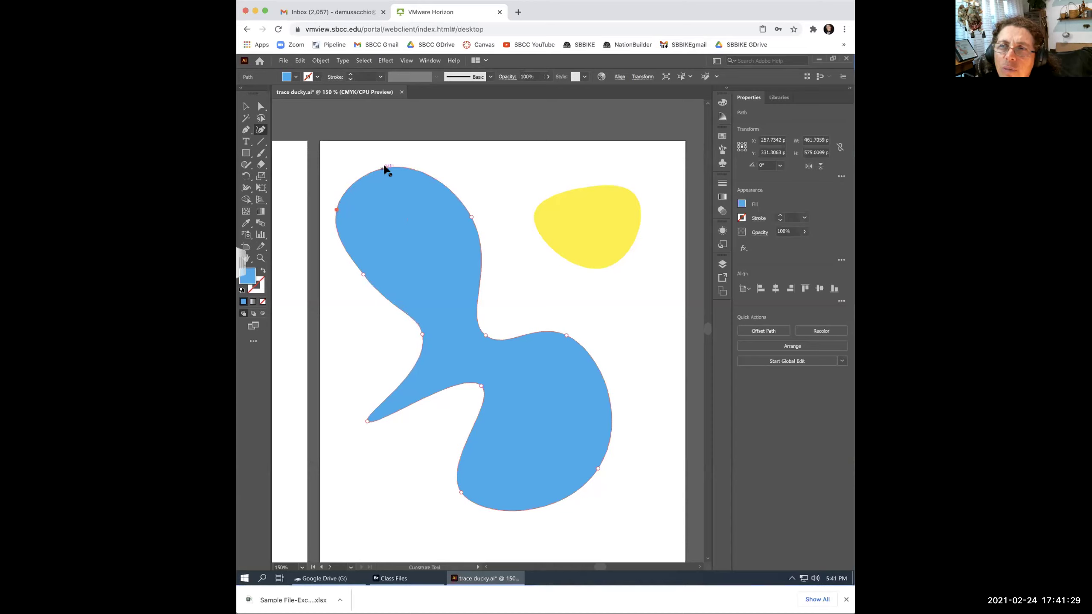
Round out the blue shape's upper lobe by moving its top anchor right, its left anchor outward and its lower-left anchor down toward the neck.
{"action": "left_click", "coordinate": [402, 167]}
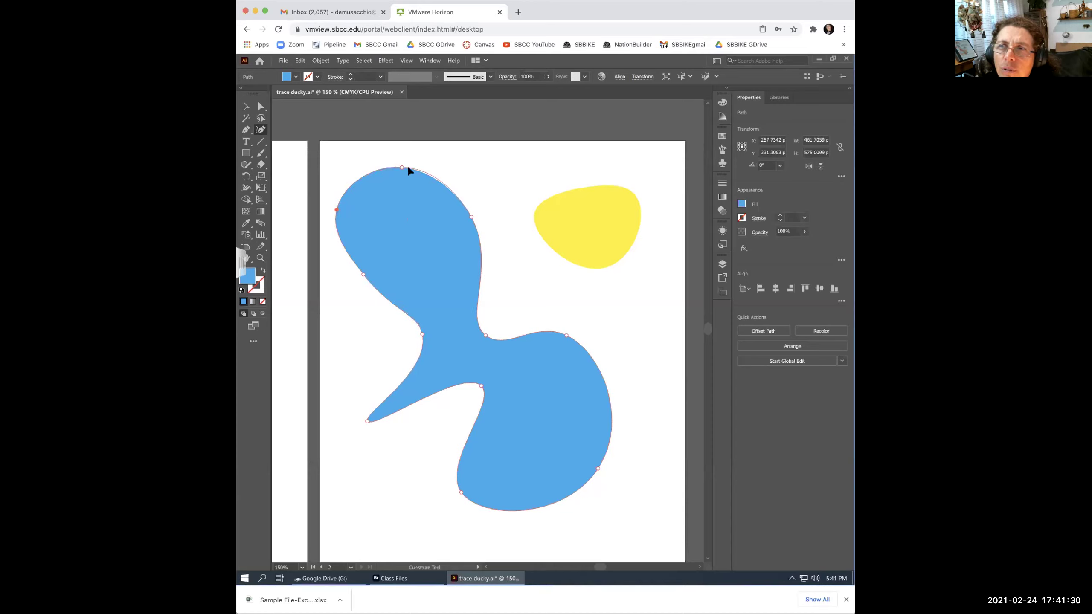
{"action": "left_click", "coordinate": [438, 181]}
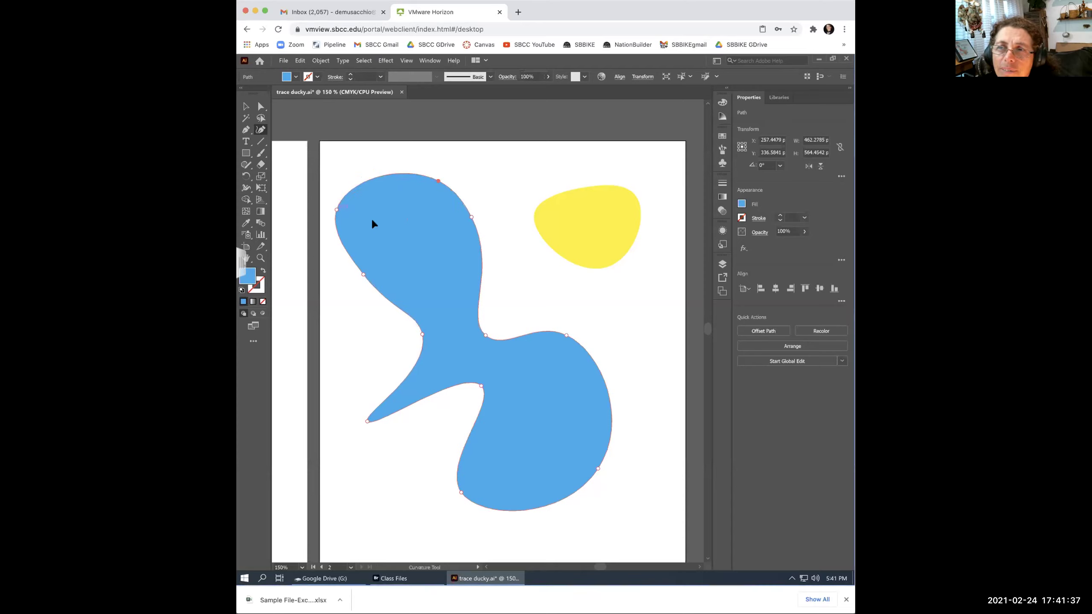
{"action": "left_click_drag", "start_coordinate": [337, 209], "coordinate": [333, 199]}
{"action": "left_click_drag", "start_coordinate": [363, 277], "coordinate": [385, 335]}
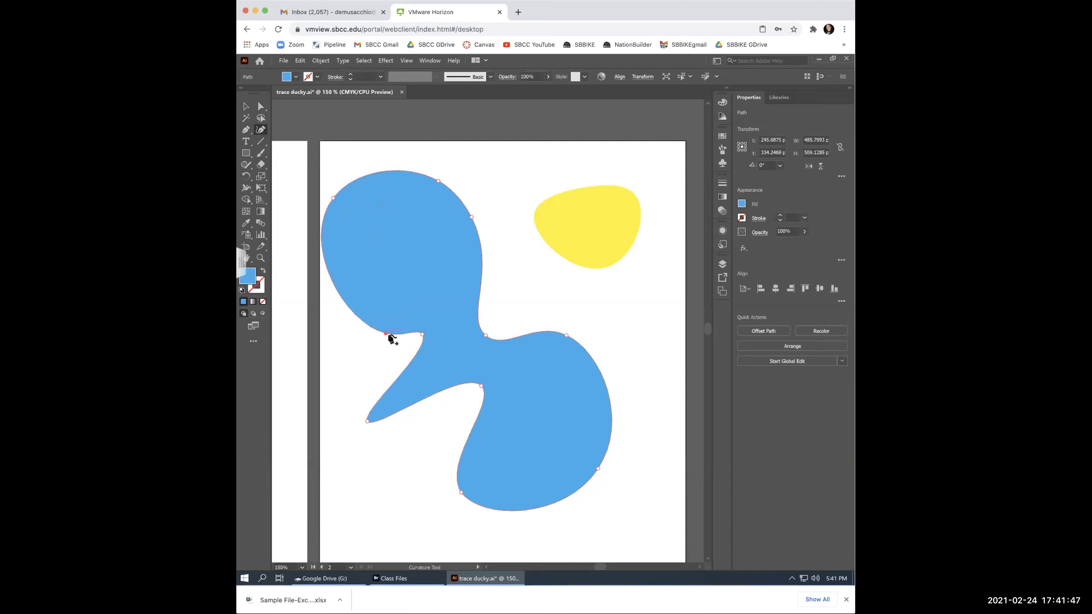
Move the lower-left anchor of the blue shape's upper lobe up and to the left, and shift the whole shape slightly right and down.
{"action": "left_click_drag", "start_coordinate": [386, 335], "coordinate": [369, 315]}
{"action": "left_click", "coordinate": [245, 106]}
{"action": "left_click", "coordinate": [612, 216]}
{"action": "left_click", "coordinate": [456, 234]}
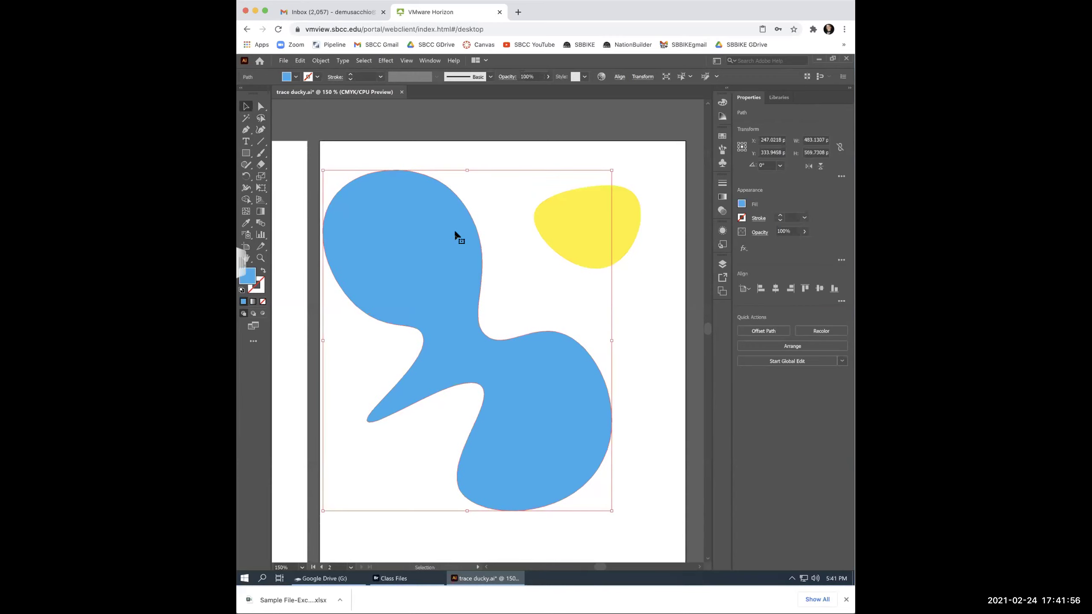
{"action": "left_click", "coordinate": [629, 271]}
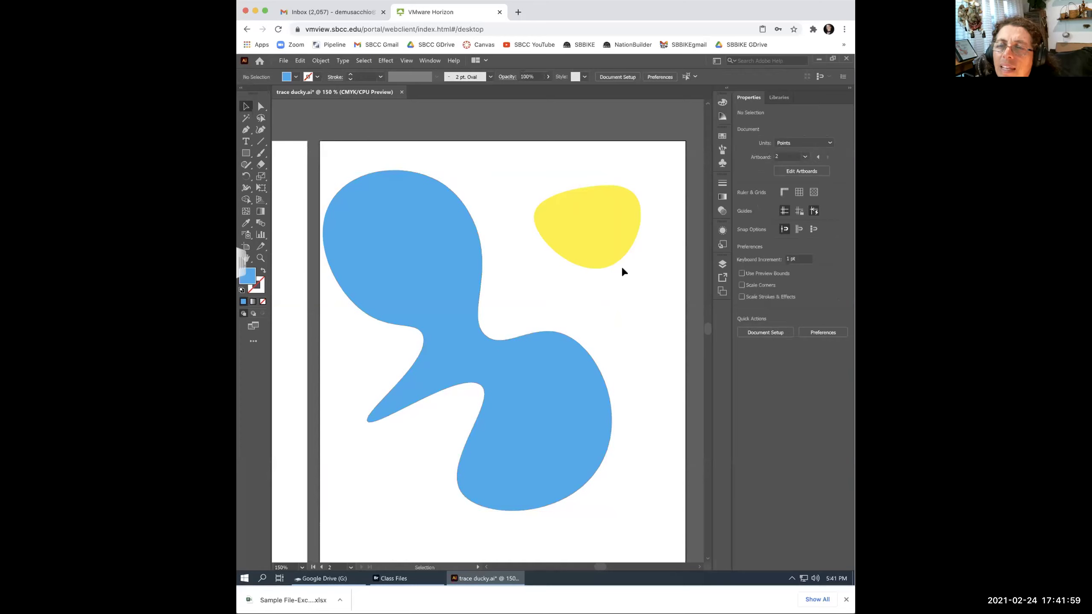
{"action": "left_click_drag", "start_coordinate": [436, 222], "coordinate": [504, 160]}
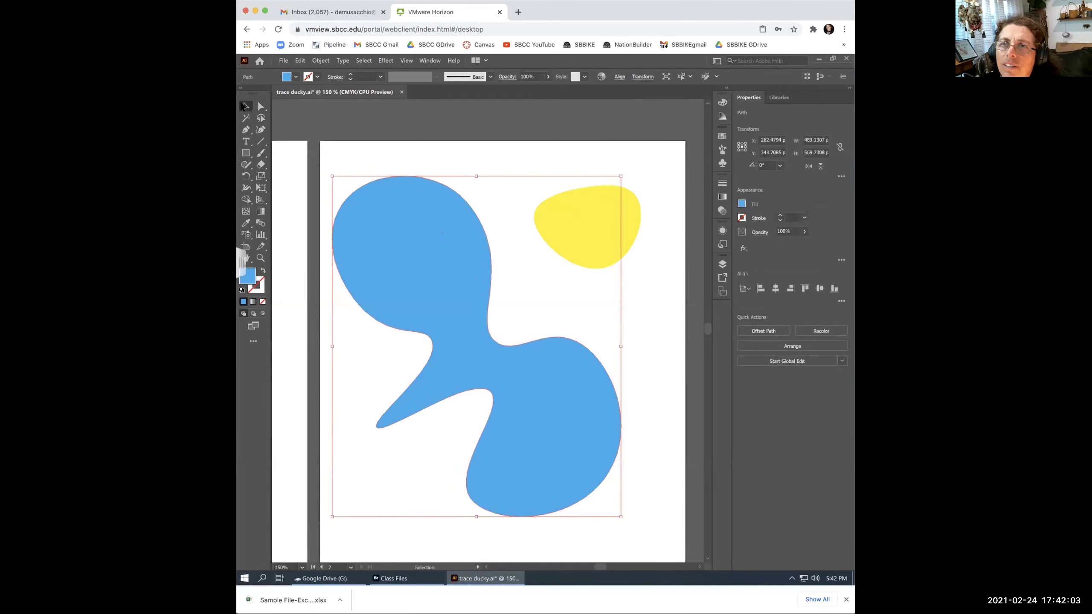
{"action": "left_click", "coordinate": [488, 169]}
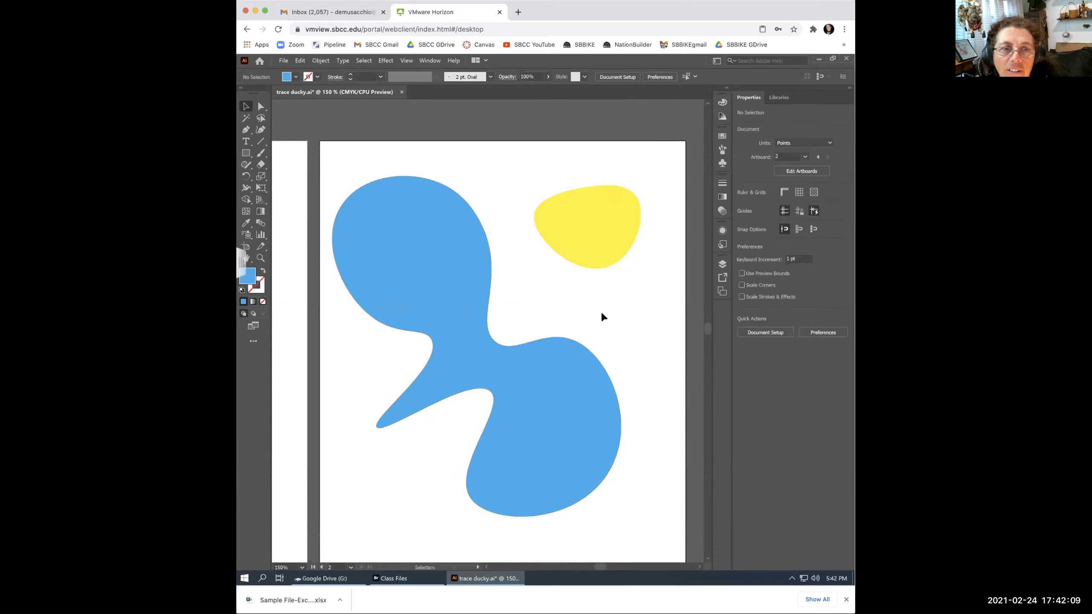
Compare how the blue shape appears under the Selection and Curvature tools, with and without the shape selected, to see when its anchor points show.
{"action": "left_click", "coordinate": [492, 298]}
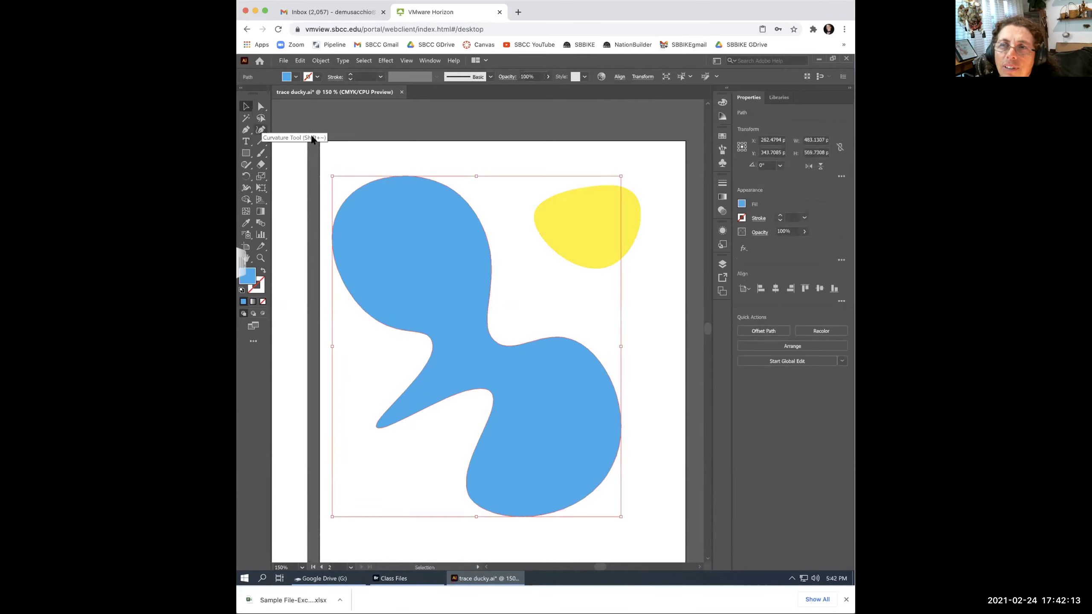
{"action": "left_click", "coordinate": [344, 170]}
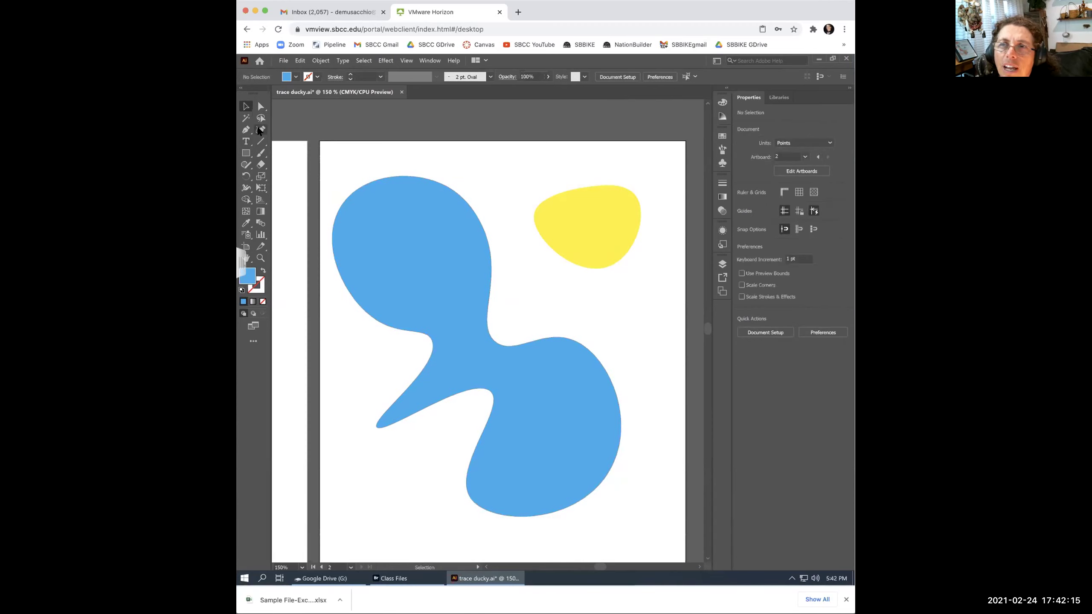
{"action": "left_click", "coordinate": [261, 131]}
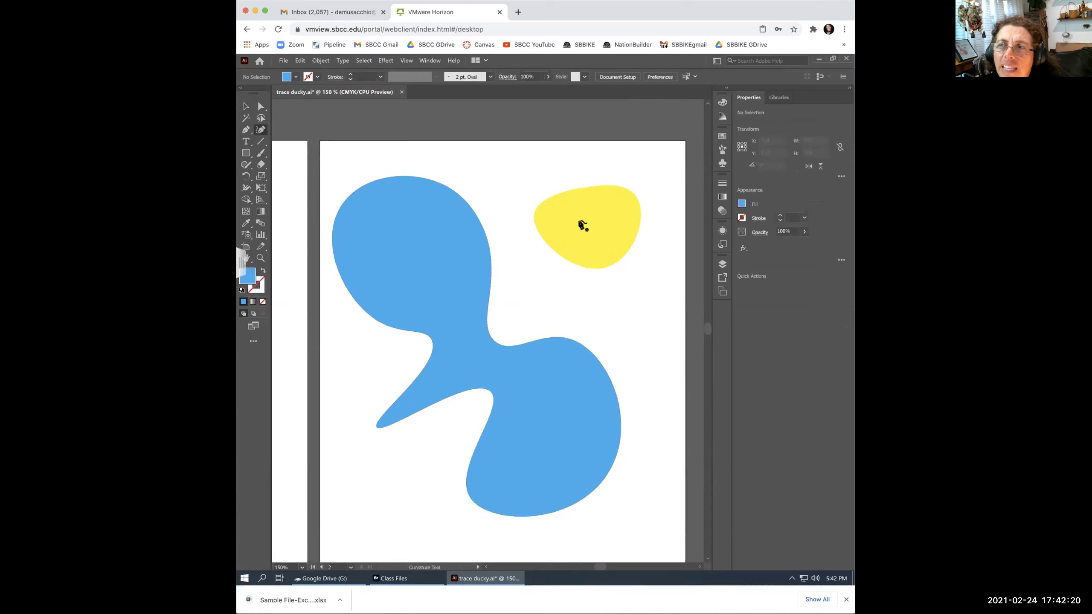
{"action": "left_click", "coordinate": [245, 105]}
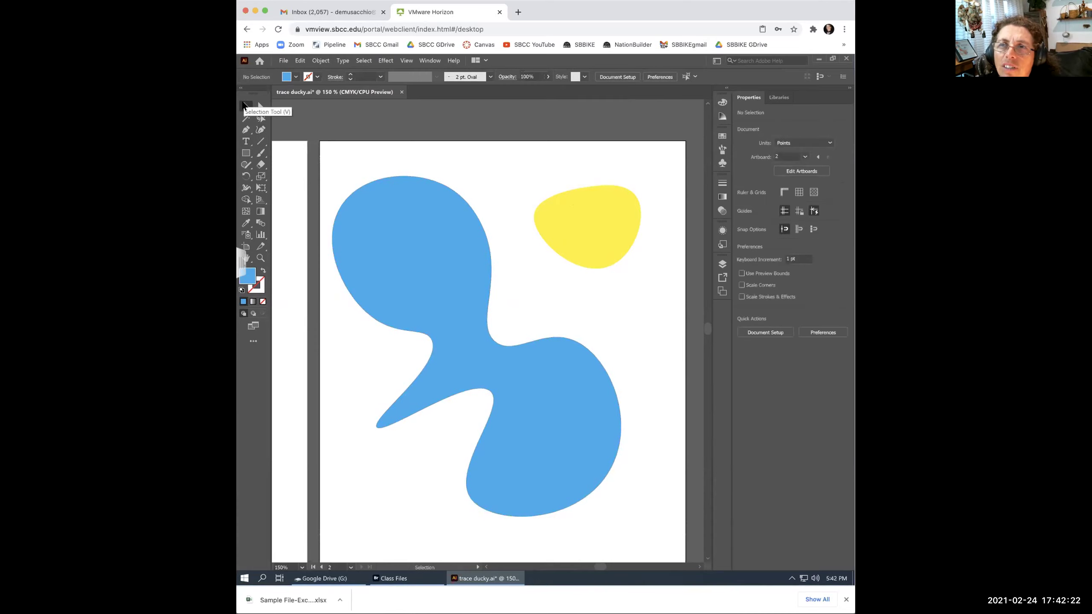
{"action": "left_click", "coordinate": [405, 213]}
{"action": "left_click", "coordinate": [260, 130]}
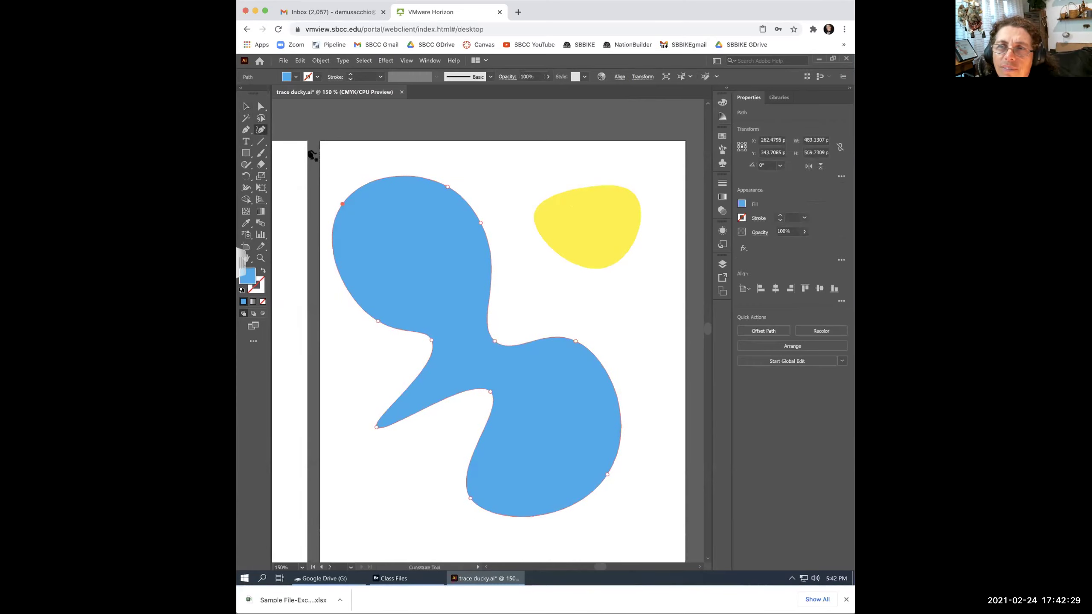
{"action": "left_click", "coordinate": [246, 107]}
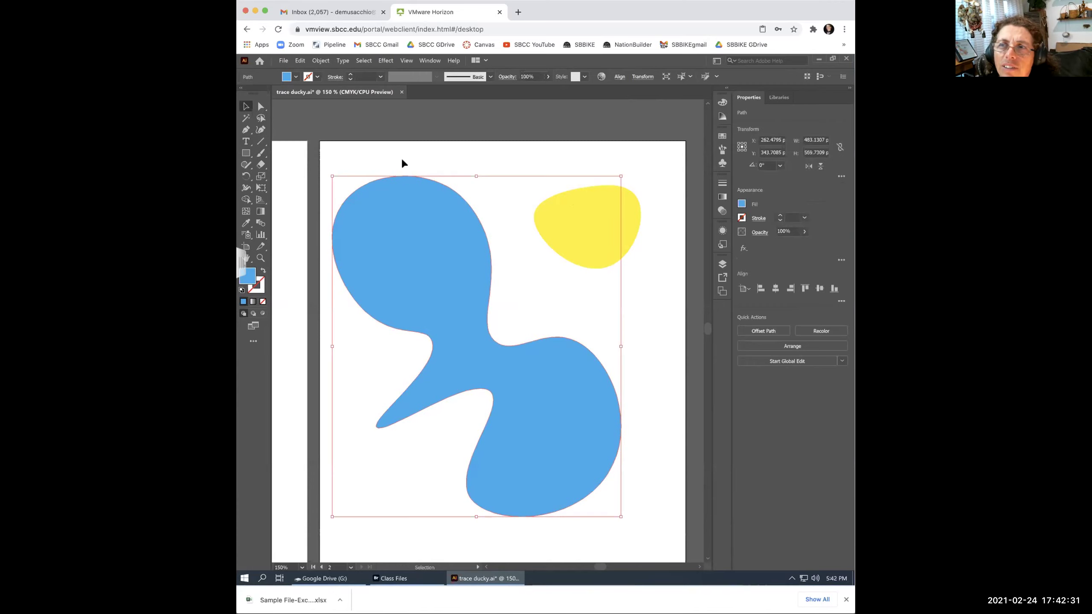
{"action": "left_click", "coordinate": [401, 145]}
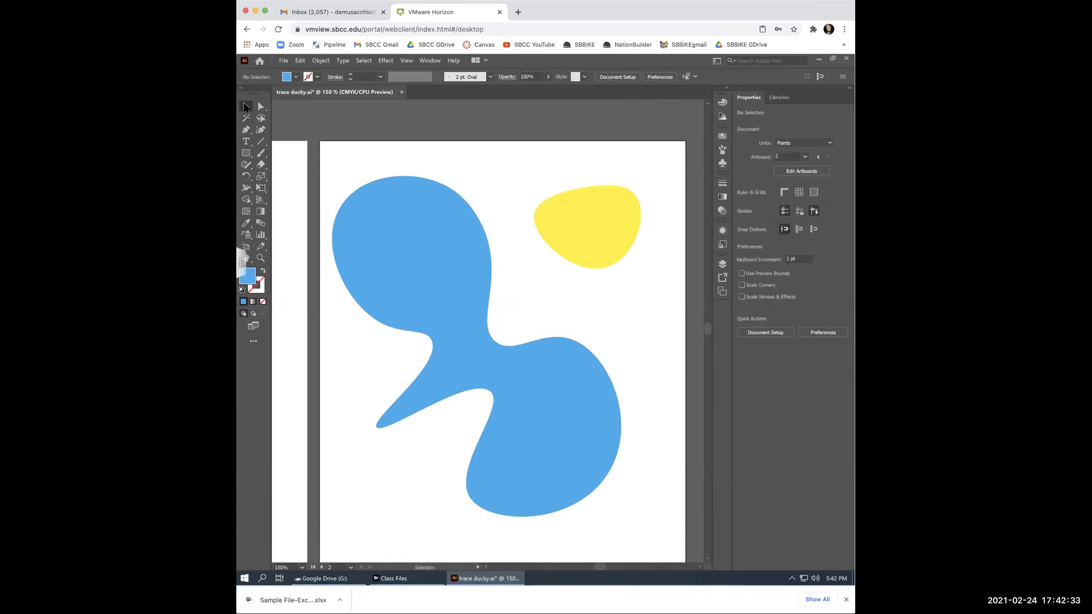
{"action": "left_click", "coordinate": [455, 226]}
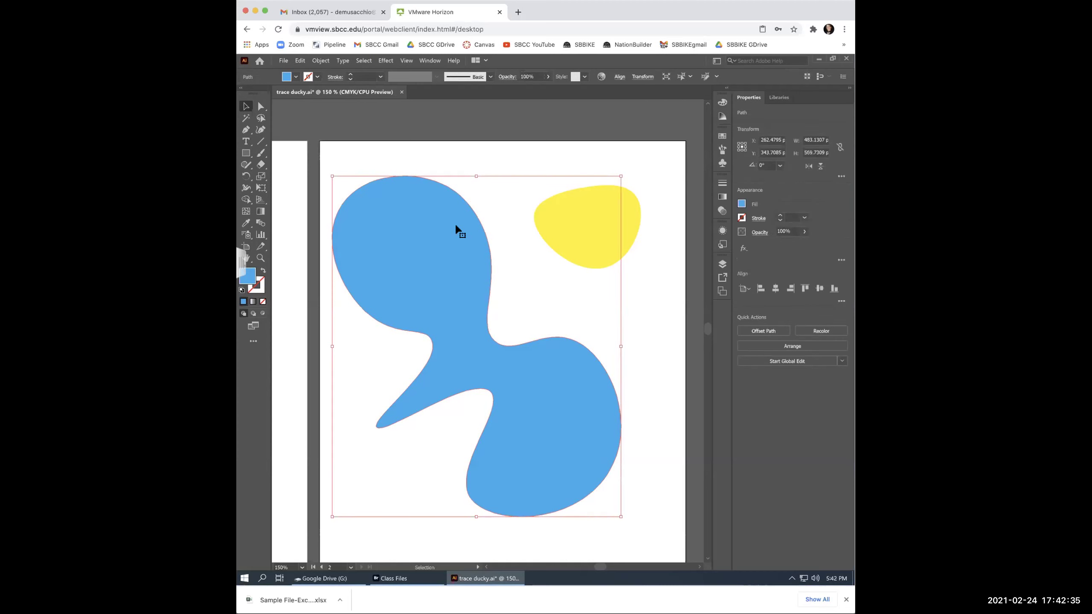
{"action": "left_click", "coordinate": [261, 130]}
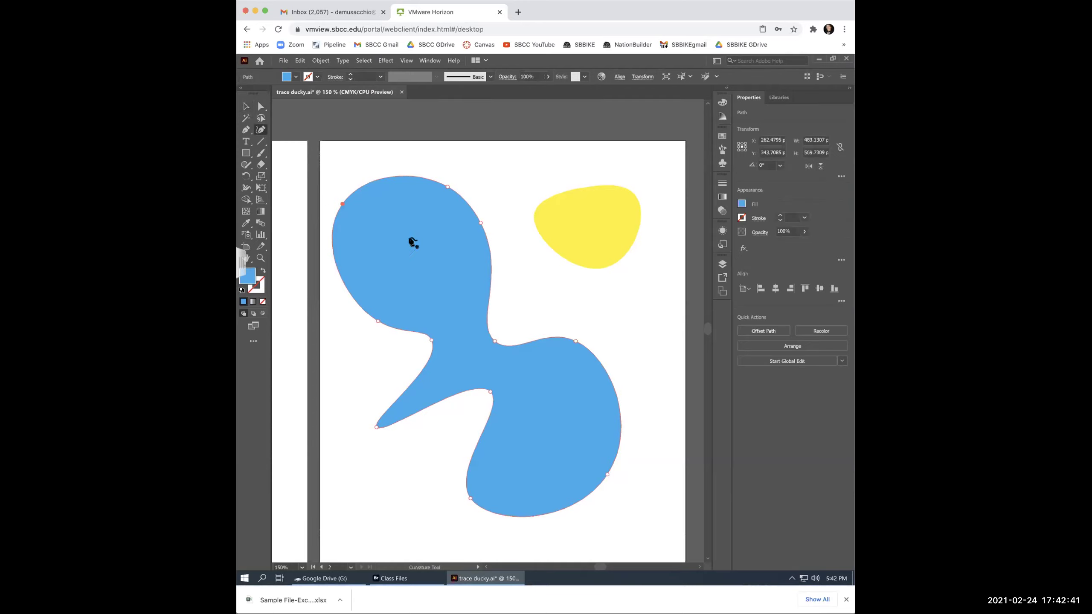
{"action": "left_click", "coordinate": [246, 106]}
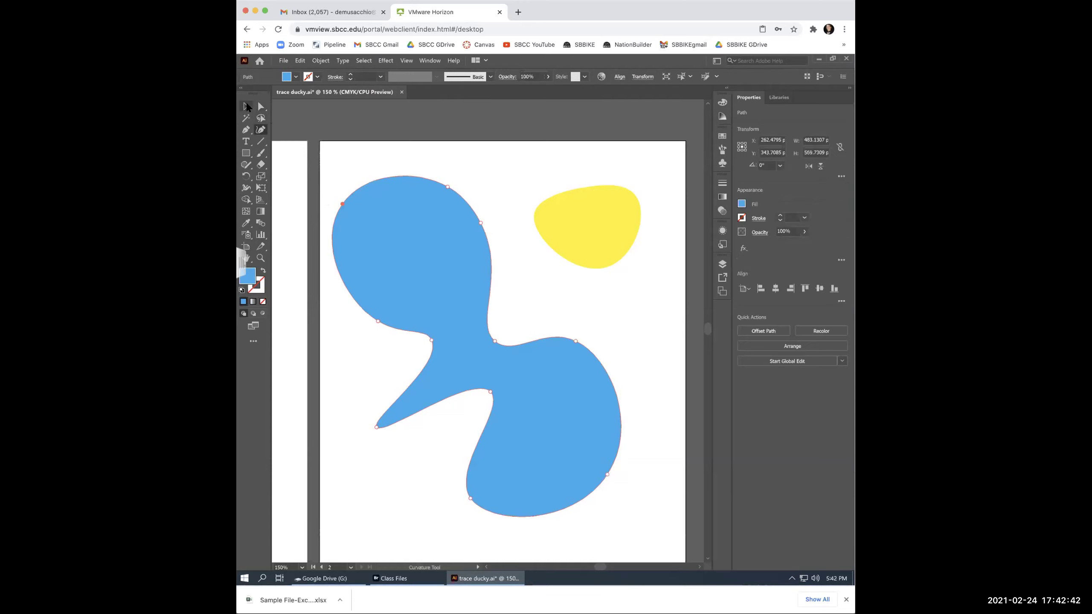
{"action": "left_click", "coordinate": [411, 152]}
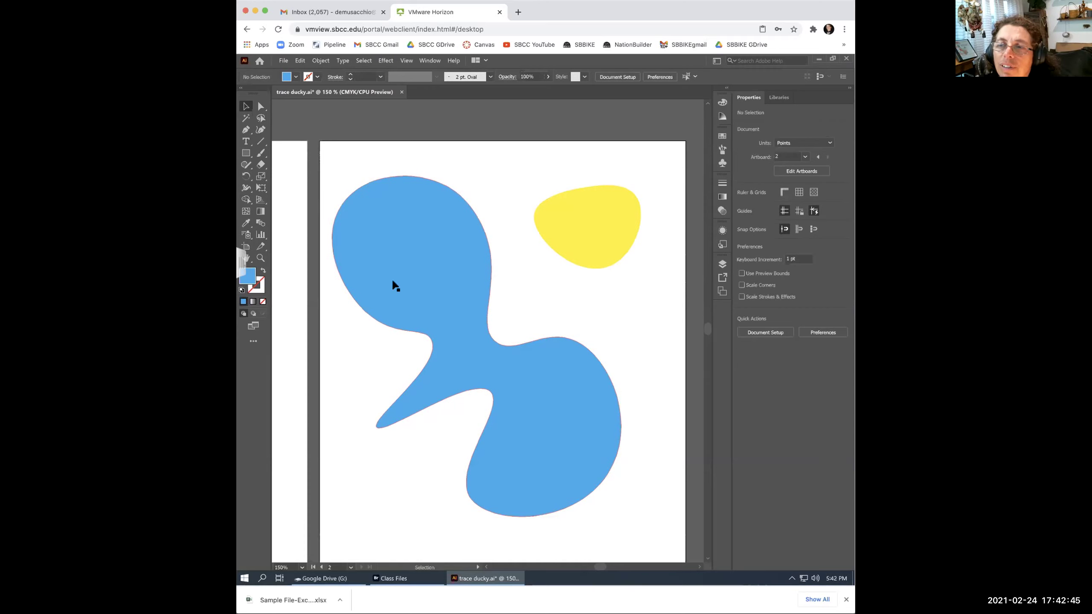
{"action": "left_click", "coordinate": [261, 129]}
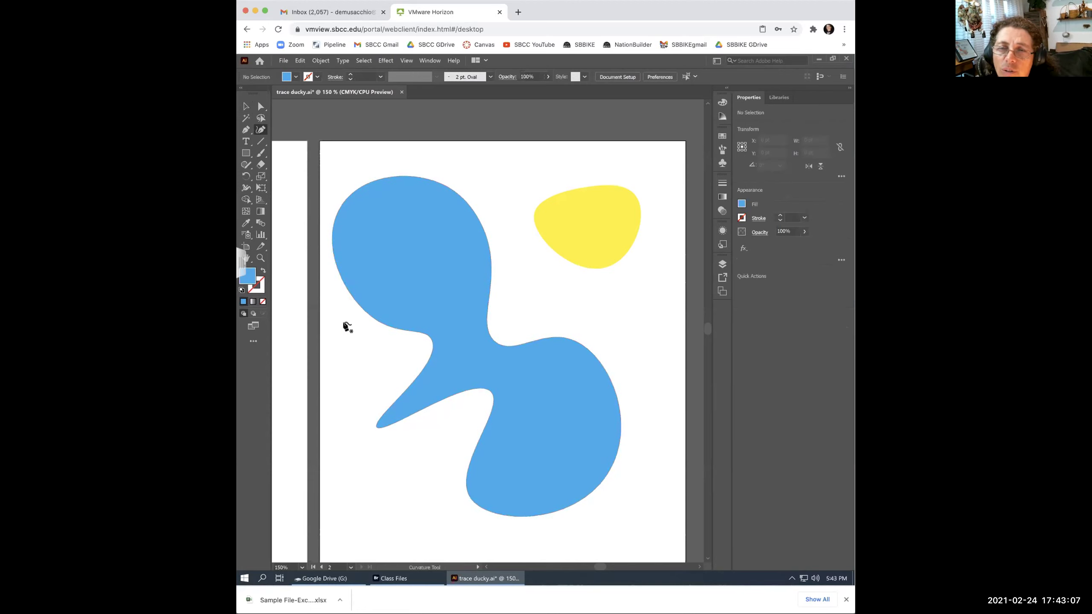
With the Curvature tool, pull the blue shape's left neck anchor outward and down and its spike tip downward to form a rounded lobe.
{"action": "key", "text": "v"}
{"action": "left_click", "coordinate": [385, 223]}
{"action": "key", "text": "shift+grave"}
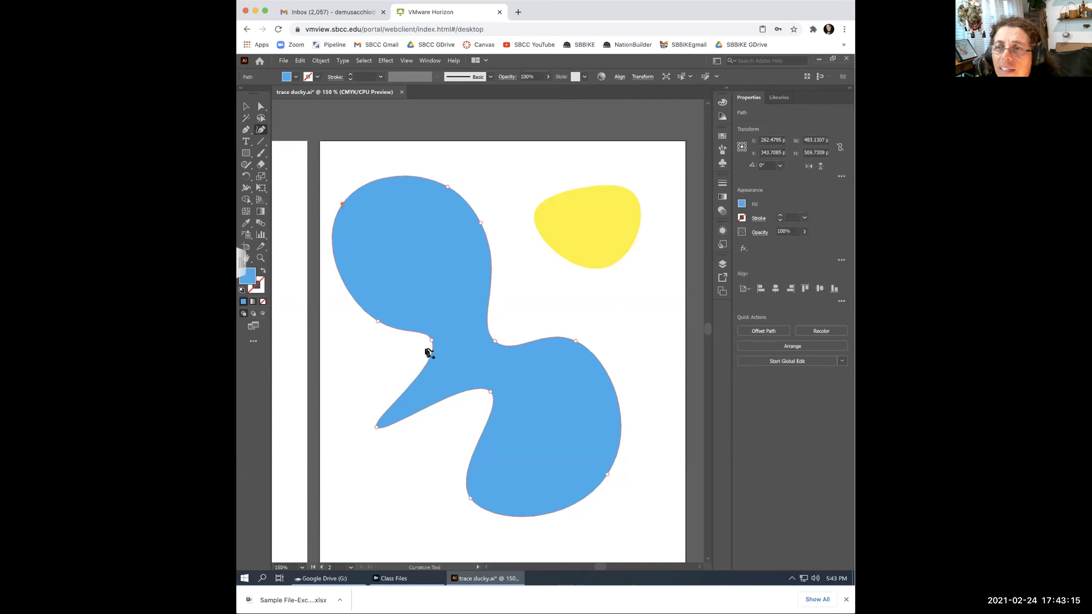
{"action": "left_click_drag", "start_coordinate": [431, 340], "coordinate": [345, 368]}
{"action": "left_click_drag", "start_coordinate": [377, 428], "coordinate": [373, 463]}
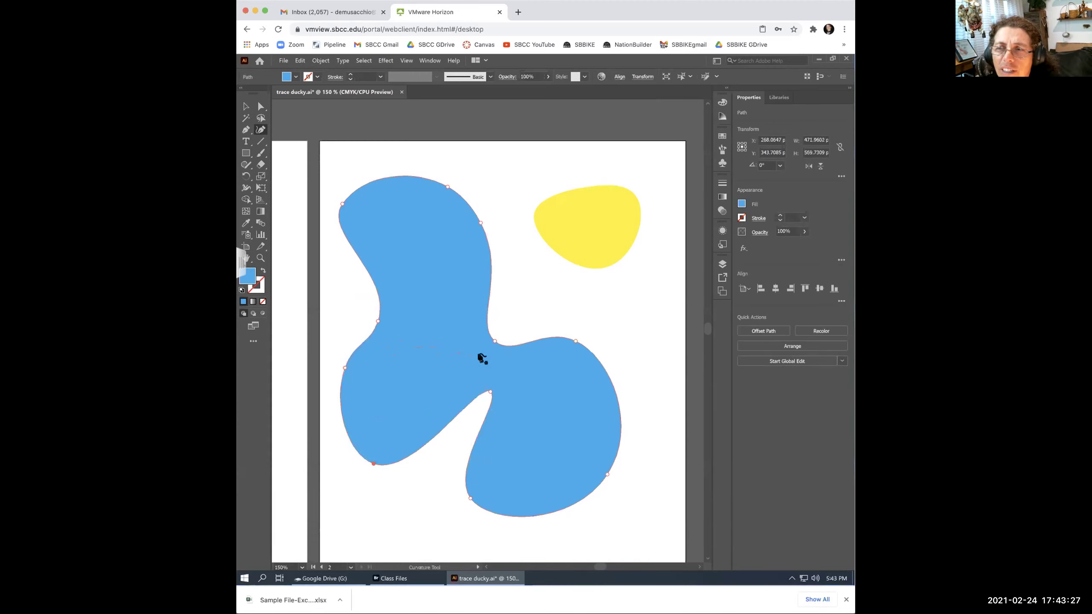
{"action": "left_click", "coordinate": [338, 393]}
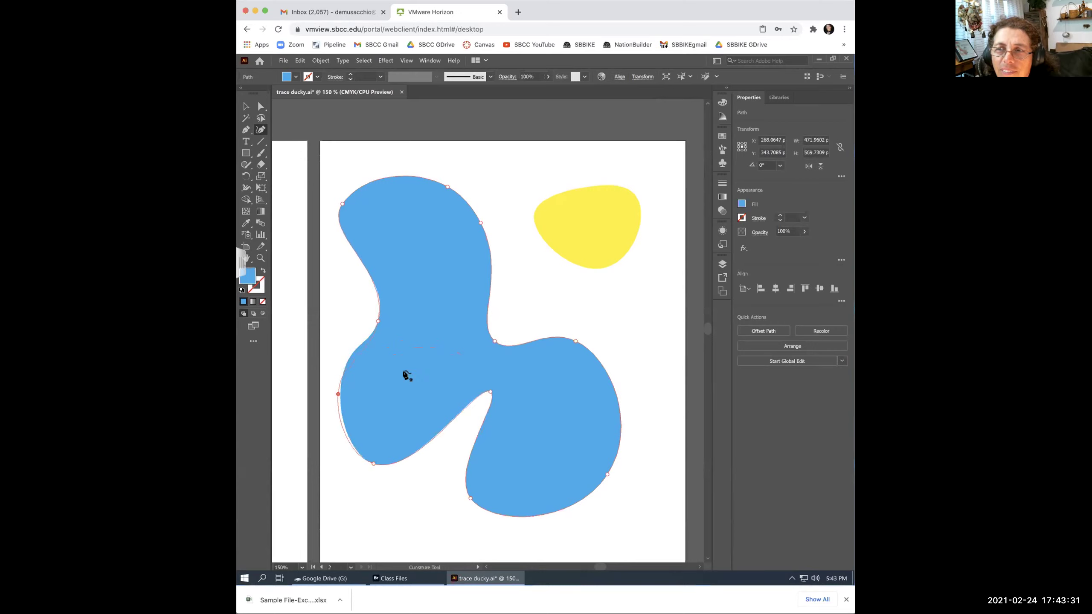
Reshape the blue shape's left side by raising the waist anchor slightly and moving the upper lobe's top-left anchor inward.
{"action": "left_click", "coordinate": [379, 303]}
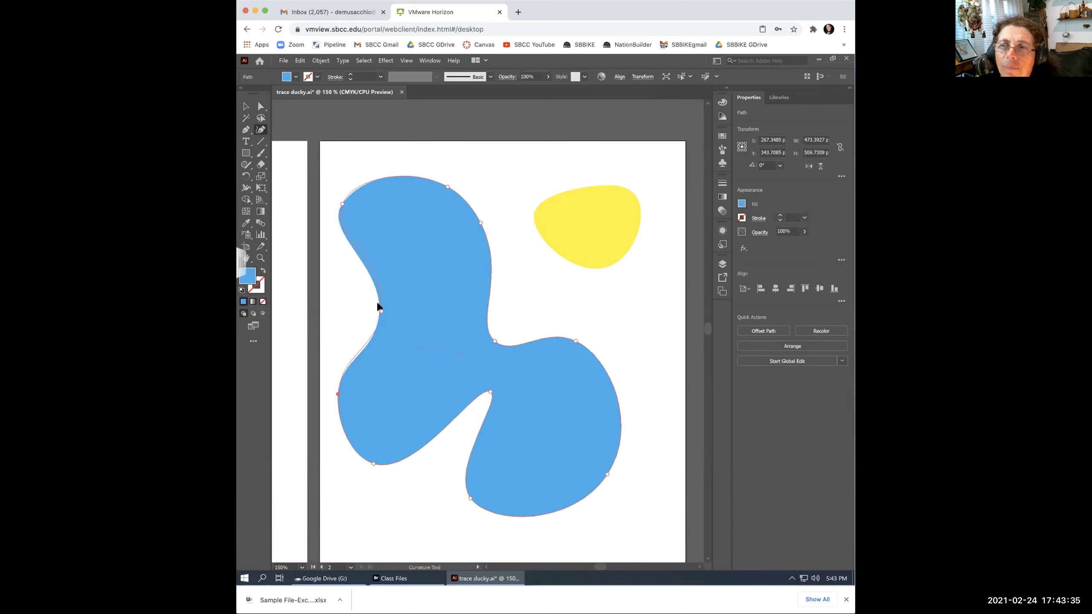
{"action": "left_click", "coordinate": [339, 188]}
{"action": "key", "text": "ctrl+z"}
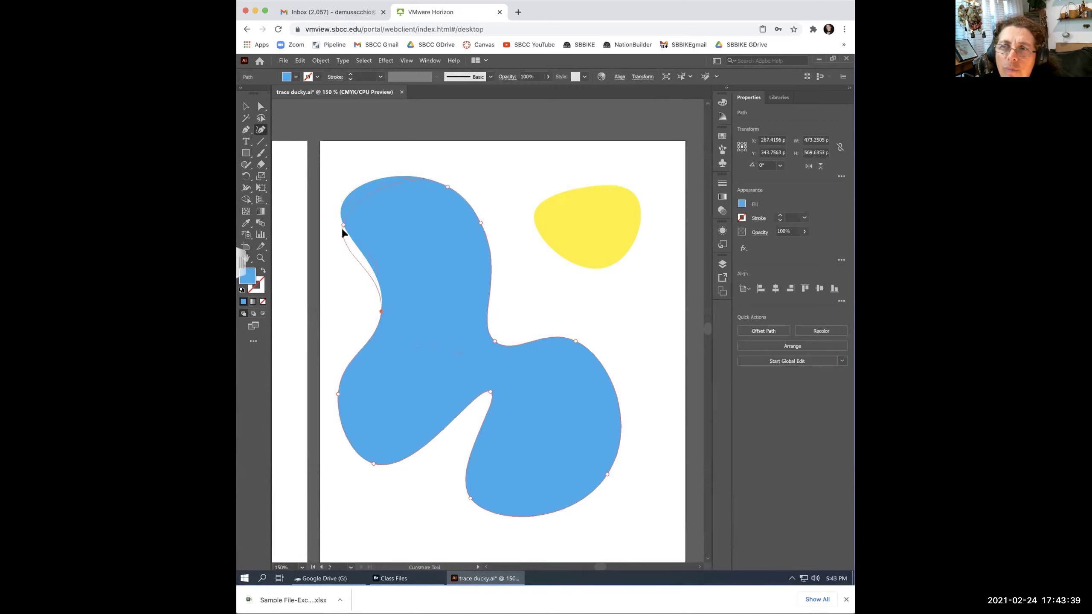
{"action": "left_click", "coordinate": [348, 220]}
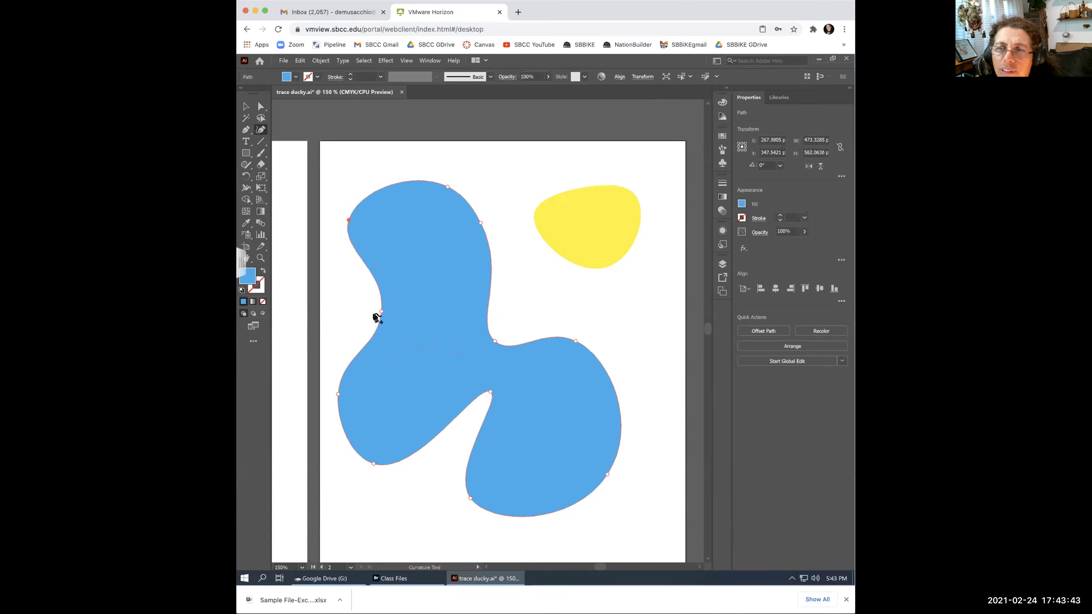
{"action": "left_click_drag", "start_coordinate": [351, 205], "coordinate": [343, 241]}
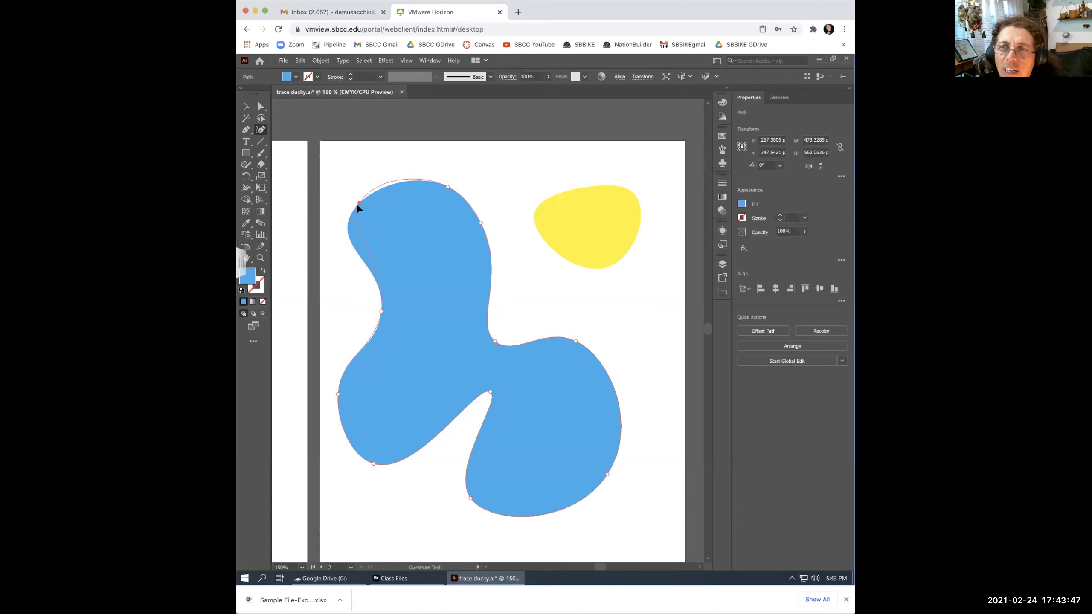
{"action": "left_click", "coordinate": [356, 207]}
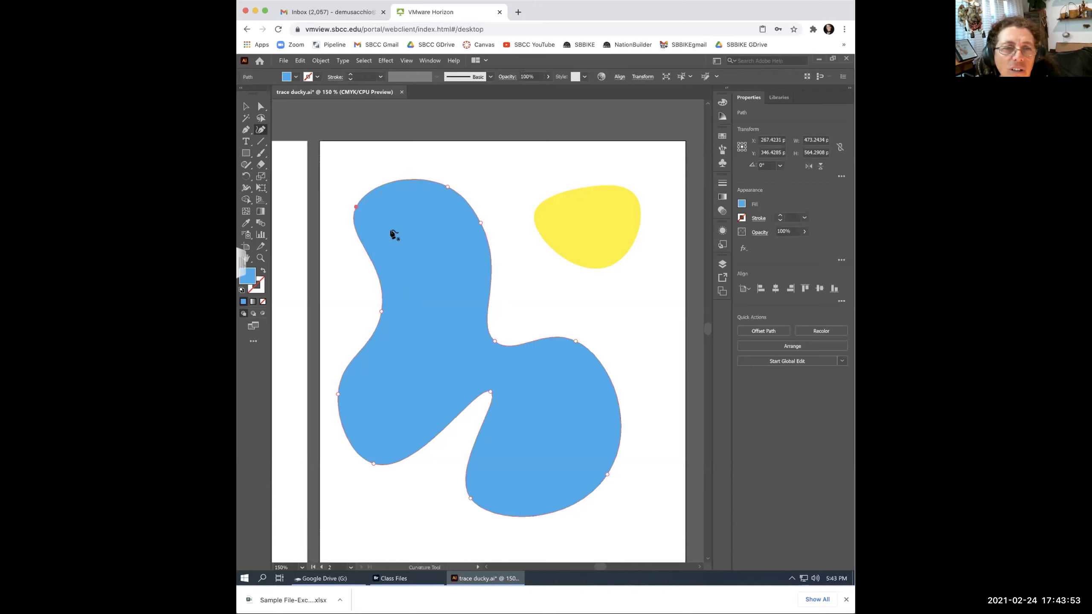
{"action": "mouse_move", "coordinate": [379, 310]}
{"action": "left_mouse_down"}
{"action": "mouse_move", "coordinate": [366, 310]}
{"action": "mouse_move", "coordinate": [381, 313]}
{"action": "left_mouse_up"}
{"action": "left_click", "coordinate": [381, 312]}
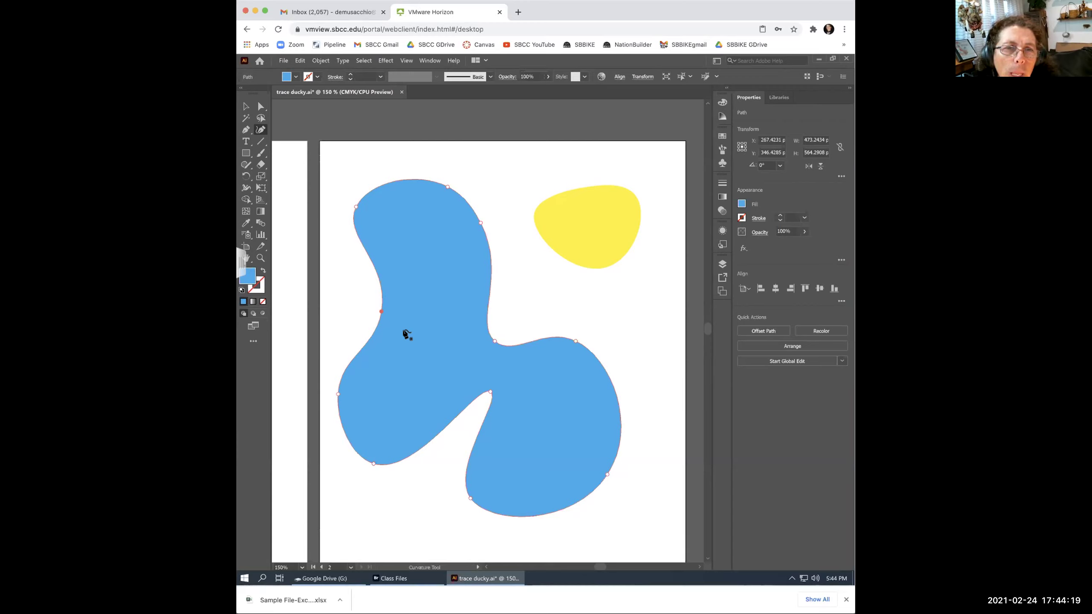
With the Direct Selection tool, lengthen and angle the waist anchor's upper handle and the top-left anchor's lower handle to deepen the left indentation.
{"action": "left_click", "coordinate": [260, 106]}
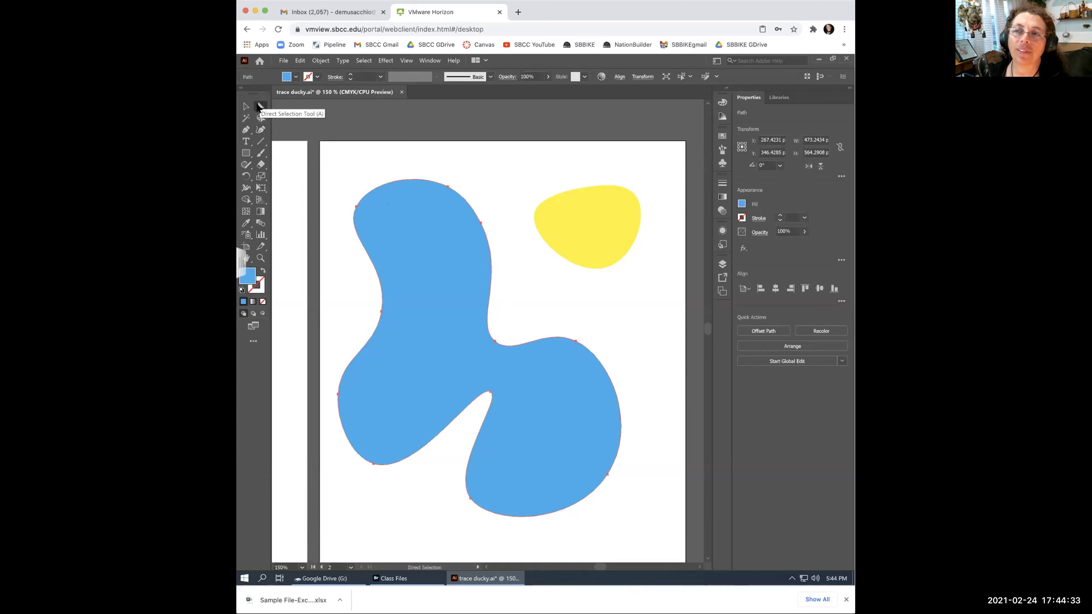
{"action": "left_click", "coordinate": [381, 308]}
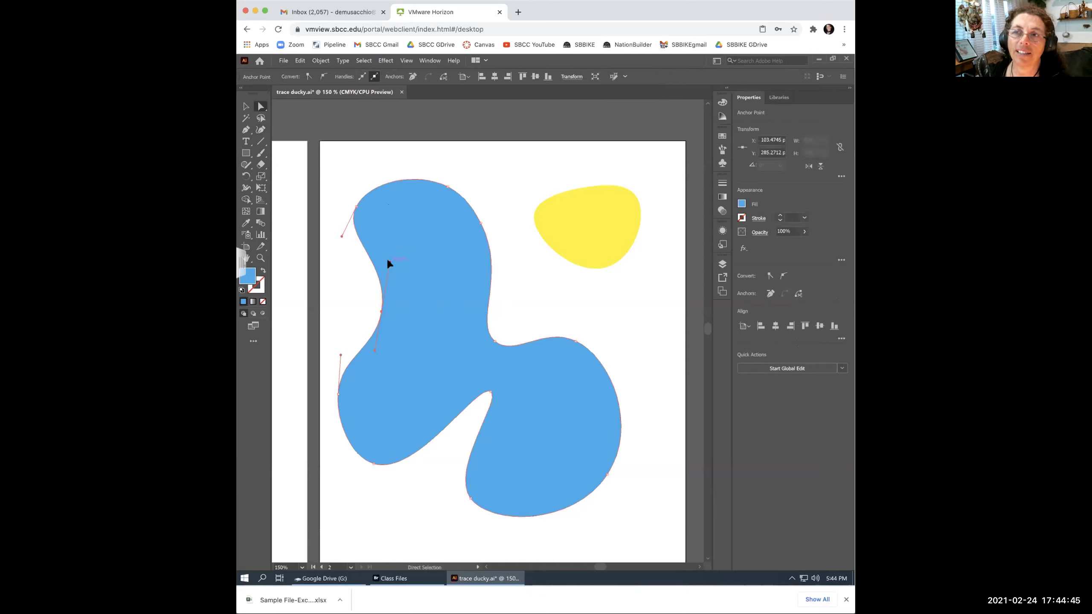
{"action": "left_click_drag", "start_coordinate": [388, 262], "coordinate": [407, 238]}
{"action": "left_click_drag", "start_coordinate": [339, 237], "coordinate": [323, 277]}
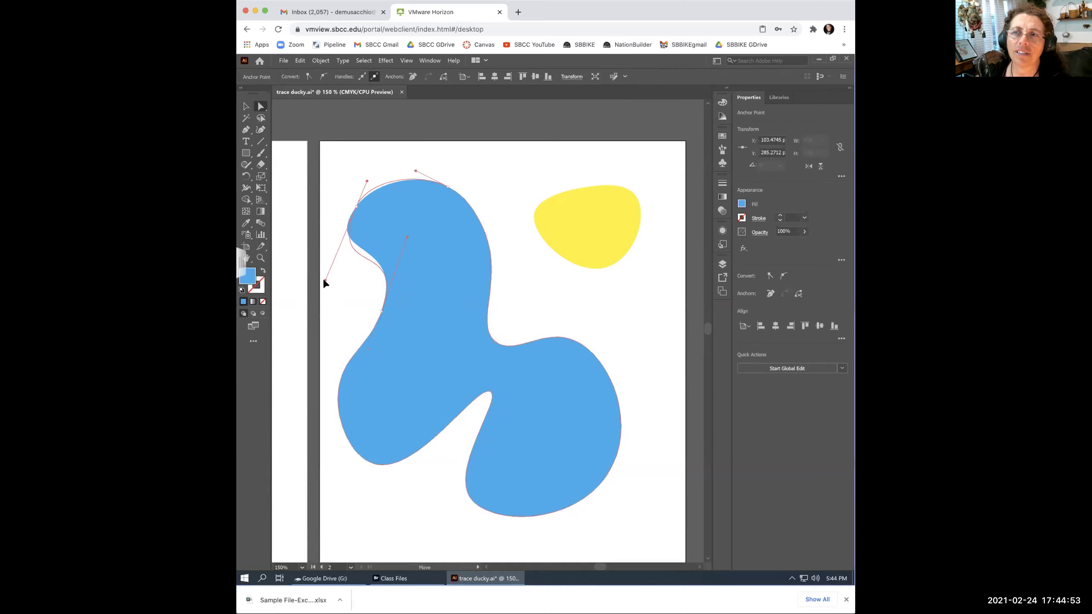
{"action": "left_click", "coordinate": [382, 311]}
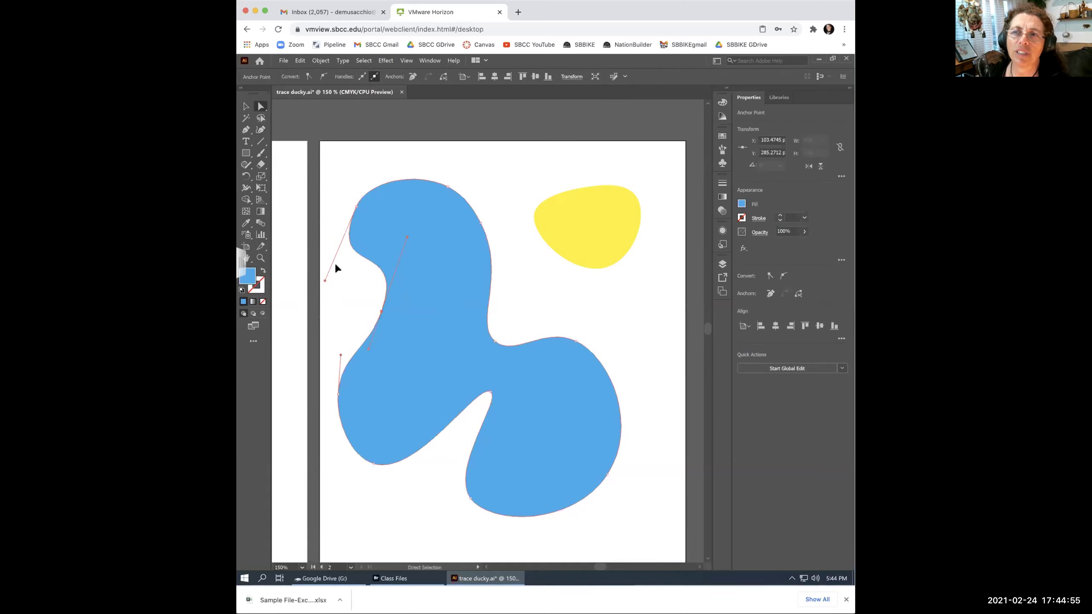
{"action": "left_click_drag", "start_coordinate": [325, 280], "coordinate": [293, 255]}
{"action": "left_click_drag", "start_coordinate": [426, 266], "coordinate": [437, 266]}
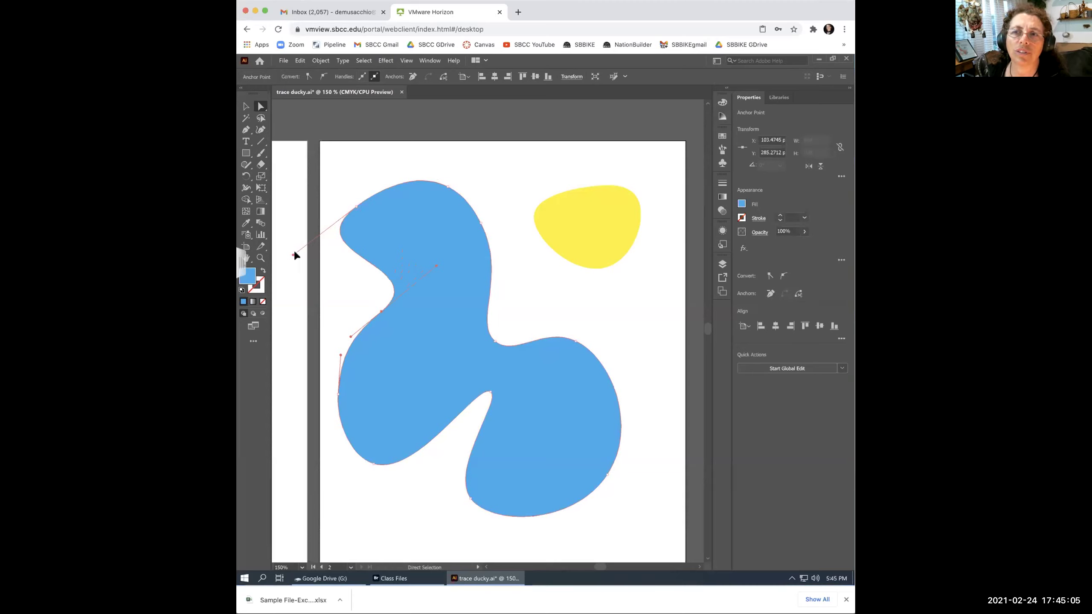
{"action": "mouse_move", "coordinate": [294, 255]}
{"action": "left_mouse_down"}
{"action": "mouse_move", "coordinate": [309, 256]}
{"action": "mouse_move", "coordinate": [295, 280]}
{"action": "mouse_move", "coordinate": [305, 272]}
{"action": "left_mouse_up"}
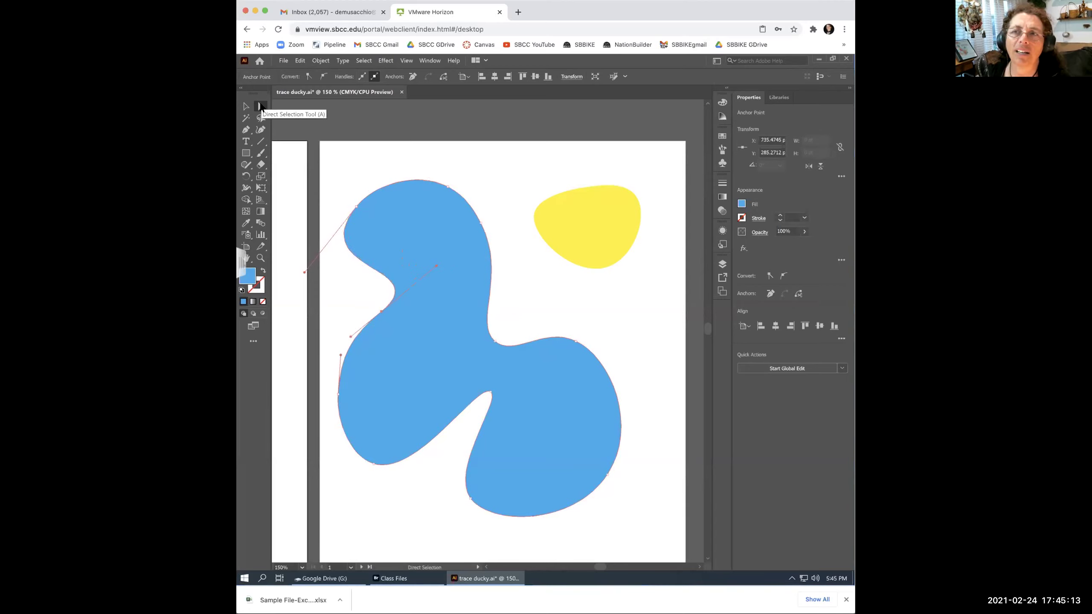
Move the top-left anchor inward, shorten its lower handle, and adjust the waist anchor's upper handle to soften the left-side curve.
{"action": "left_click", "coordinate": [354, 206]}
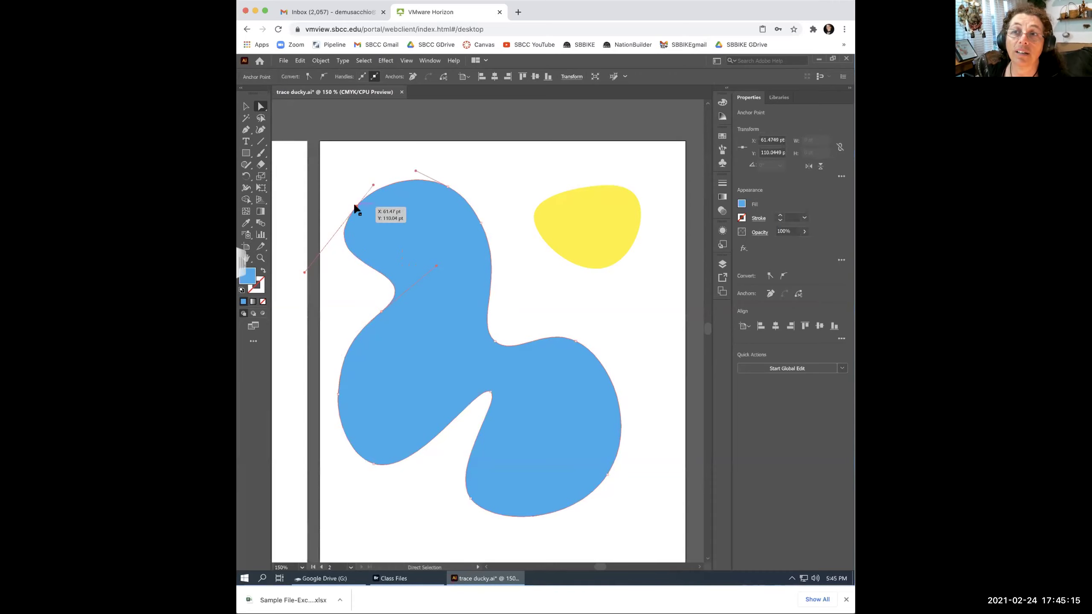
{"action": "left_click_drag", "start_coordinate": [355, 206], "coordinate": [345, 166]}
{"action": "left_click_drag", "start_coordinate": [348, 172], "coordinate": [368, 205]}
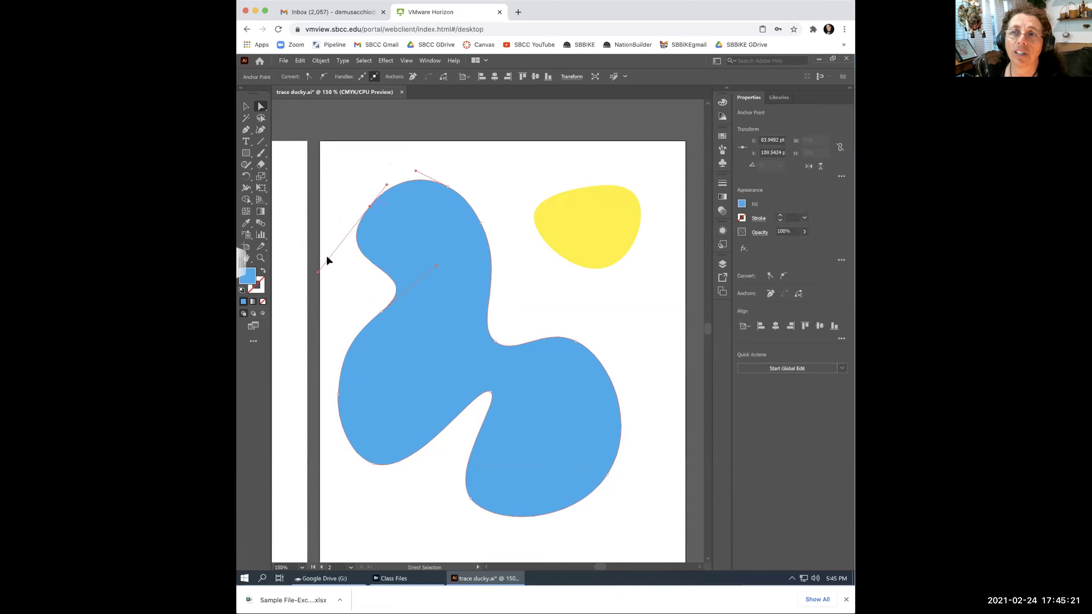
{"action": "mouse_move", "coordinate": [341, 245]}
{"action": "left_mouse_down"}
{"action": "mouse_move", "coordinate": [284, 304]}
{"action": "mouse_move", "coordinate": [338, 235]}
{"action": "mouse_move", "coordinate": [331, 253]}
{"action": "left_mouse_up"}
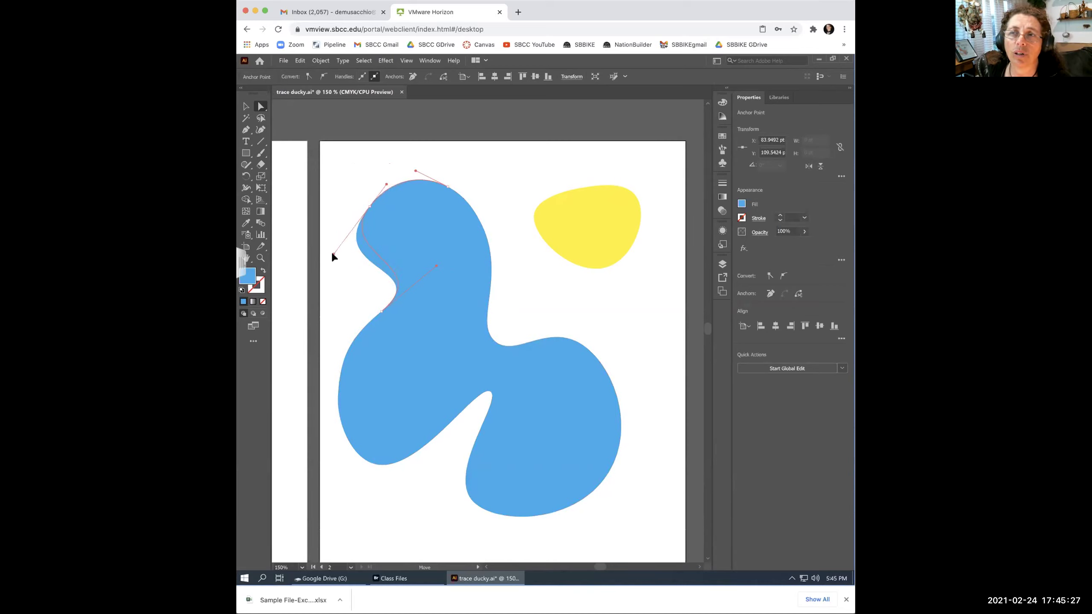
{"action": "left_click_drag", "start_coordinate": [425, 245], "coordinate": [445, 298]}
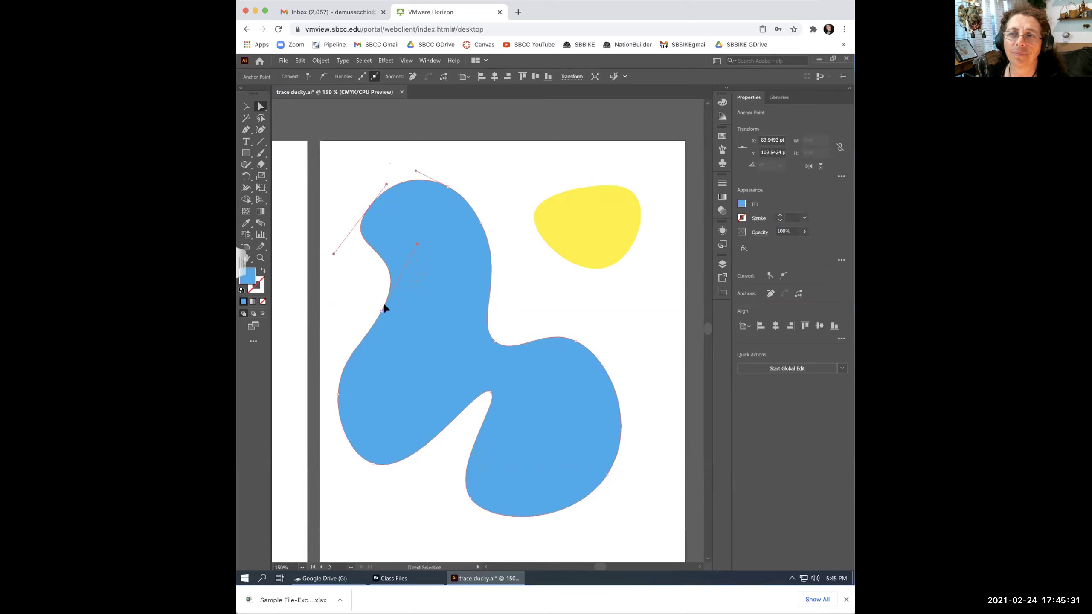
Swing the blue shape's waist anchor's upper handle outward to deepen the left indentation, and set the left-edge anchor's handles vertical.
{"action": "left_click_drag", "start_coordinate": [430, 255], "coordinate": [447, 278]}
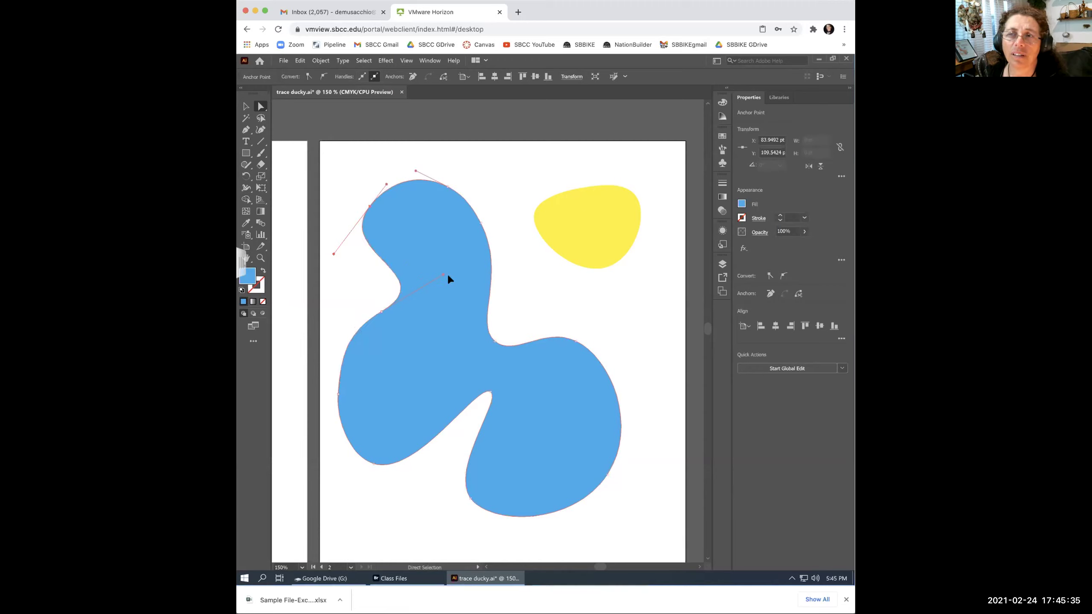
{"action": "left_click", "coordinate": [380, 312]}
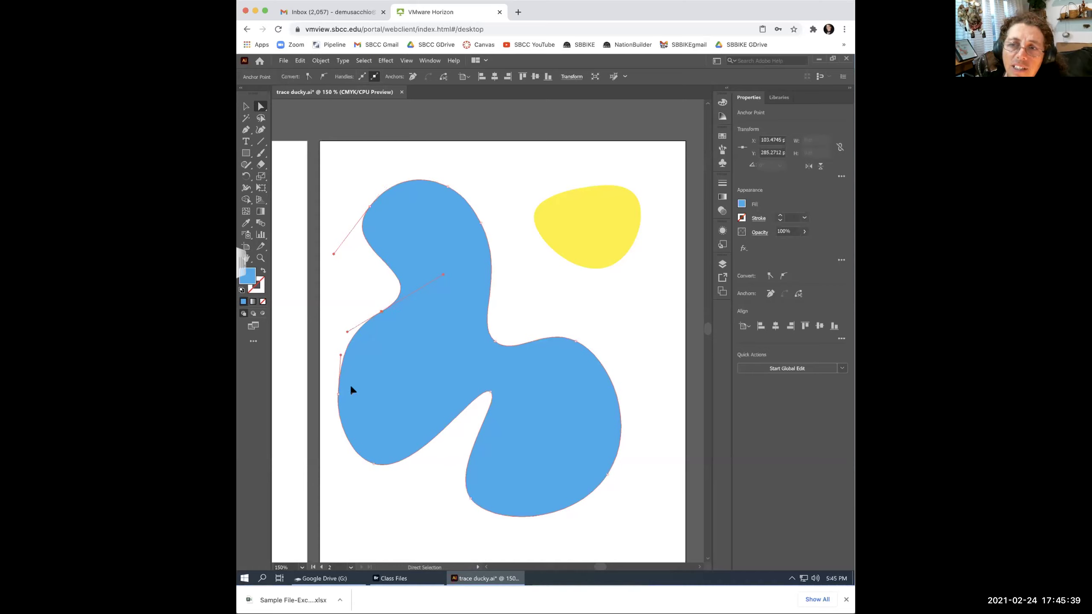
{"action": "left_click", "coordinate": [338, 394]}
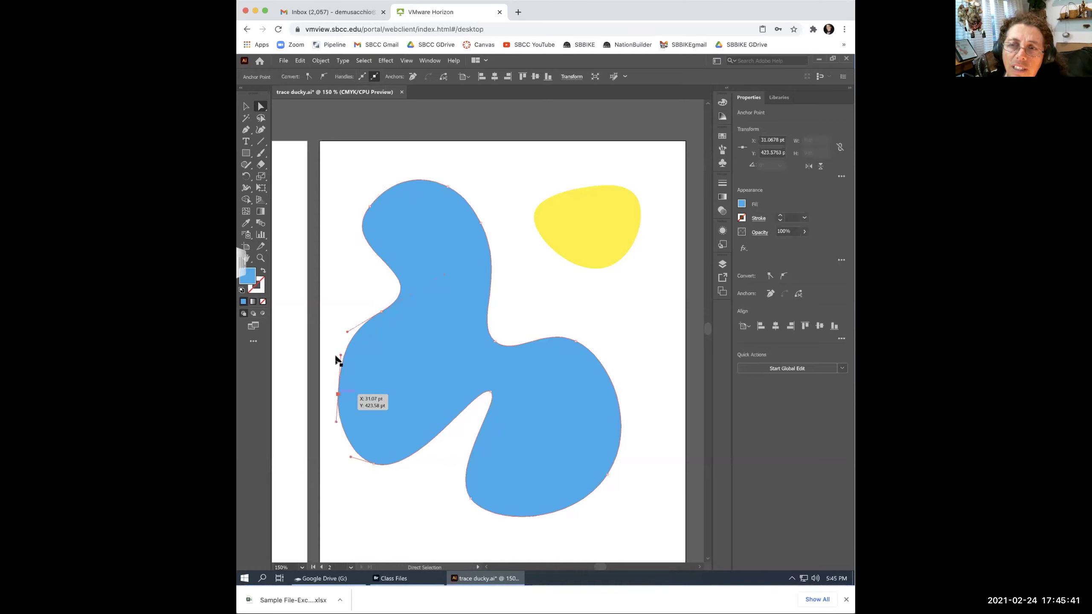
{"action": "left_click_drag", "start_coordinate": [347, 352], "coordinate": [338, 348]}
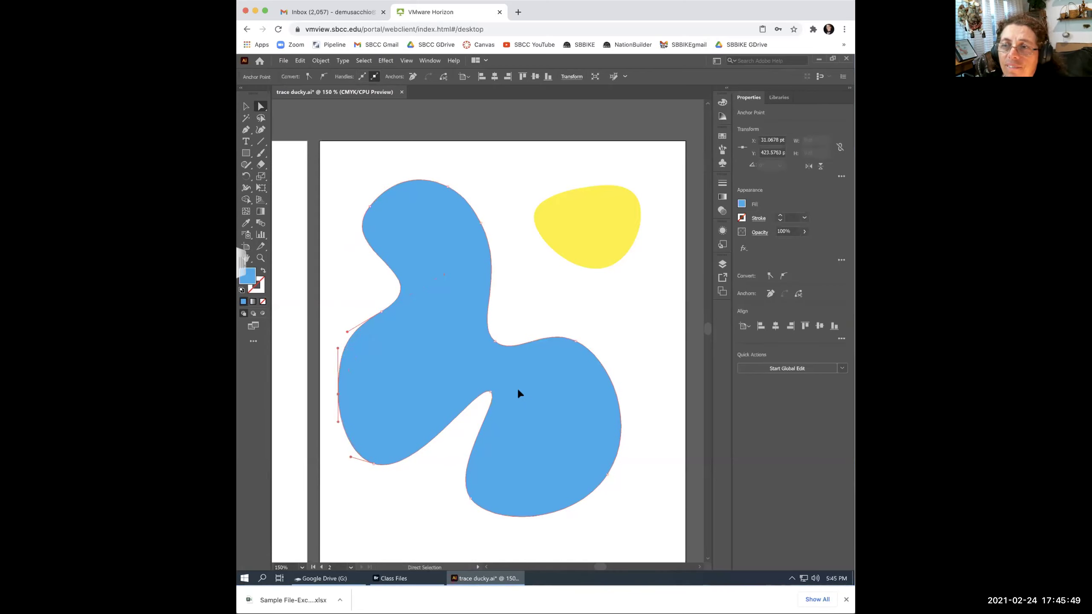
Experiment with the handle lengths of the notch anchor between the two lower lobes, ending with both handles extended to form a wide rounded arch.
{"action": "left_click", "coordinate": [491, 393]}
{"action": "left_click_drag", "start_coordinate": [476, 382], "coordinate": [429, 357]}
{"action": "left_click_drag", "start_coordinate": [501, 394], "coordinate": [598, 439]}
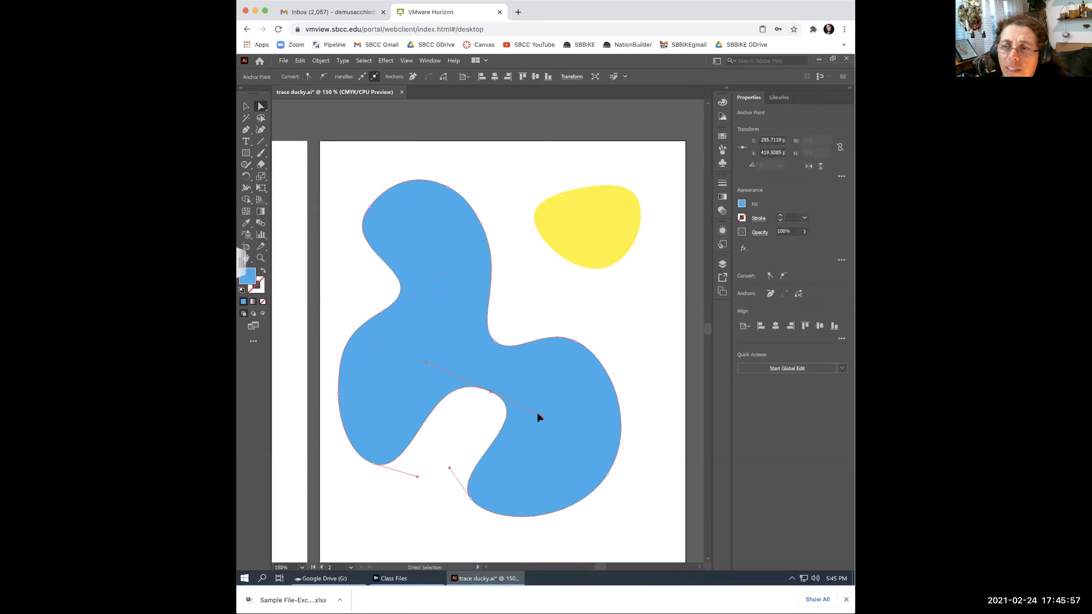
{"action": "left_click_drag", "start_coordinate": [541, 416], "coordinate": [508, 400]}
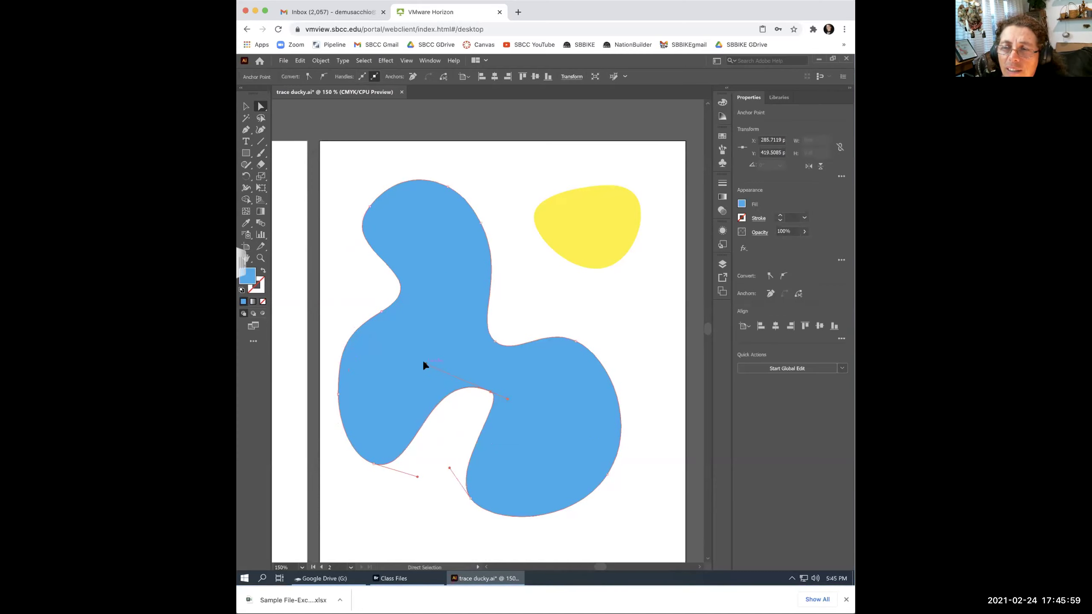
{"action": "left_click_drag", "start_coordinate": [427, 365], "coordinate": [486, 390]}
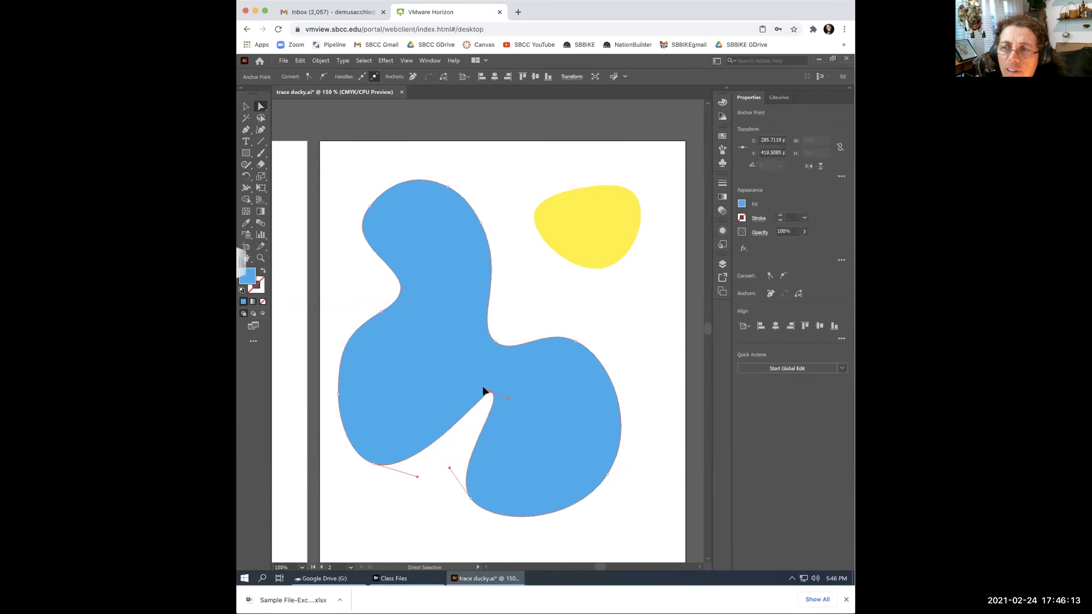
{"action": "left_click_drag", "start_coordinate": [483, 390], "coordinate": [401, 352]}
{"action": "left_click_drag", "start_coordinate": [506, 399], "coordinate": [539, 444]}
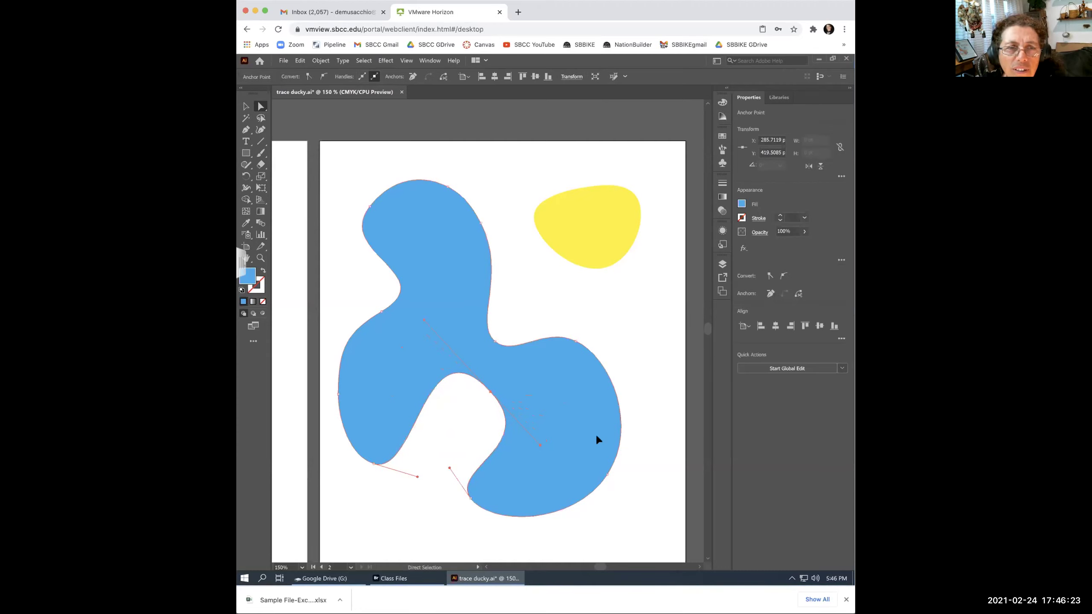
Adjust the handles of the lower-right lobe's lower-left anchor and the notch anchor's lower handle to tighten the notch's right side, and deselect the shape.
{"action": "left_click", "coordinate": [470, 499]}
{"action": "left_click_drag", "start_coordinate": [483, 525], "coordinate": [468, 529]}
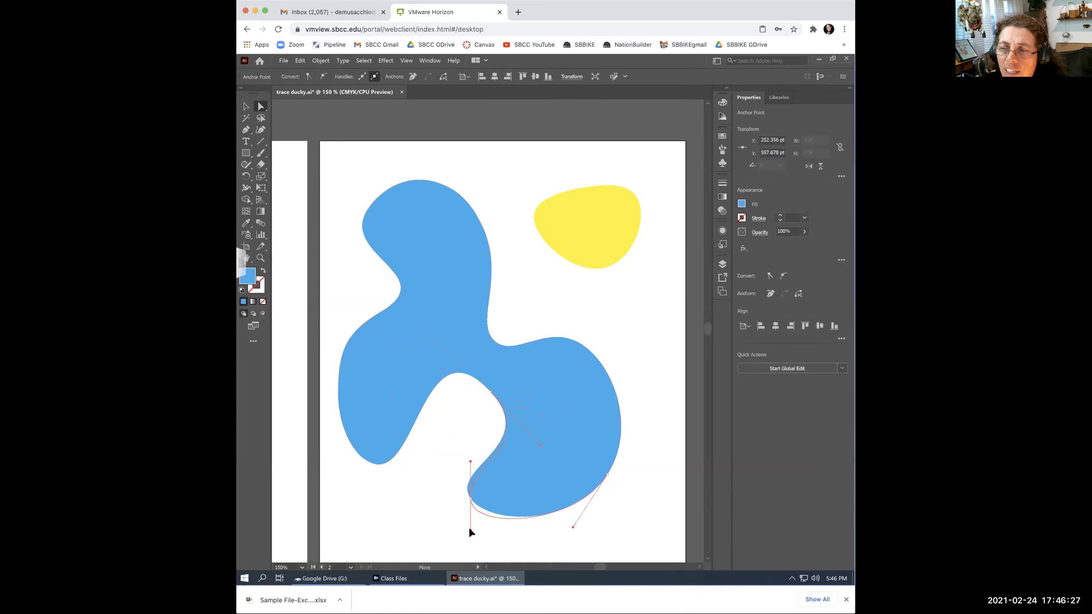
{"action": "left_click_drag", "start_coordinate": [469, 461], "coordinate": [458, 420]}
{"action": "left_click_drag", "start_coordinate": [537, 444], "coordinate": [548, 456]}
{"action": "left_click", "coordinate": [583, 522]}
{"action": "left_click", "coordinate": [608, 475]}
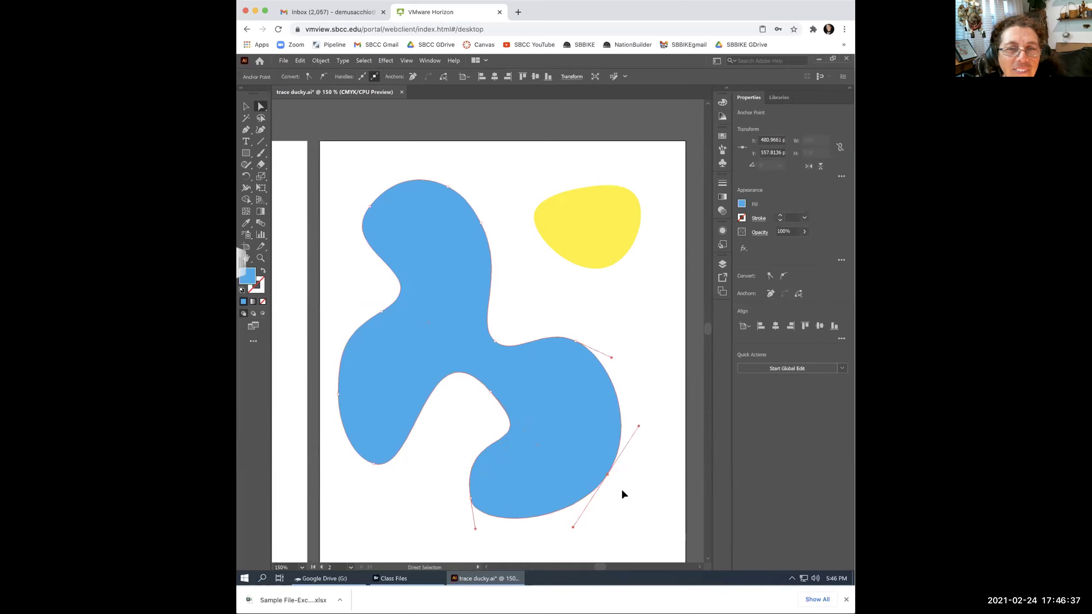
{"action": "left_click", "coordinate": [512, 306]}
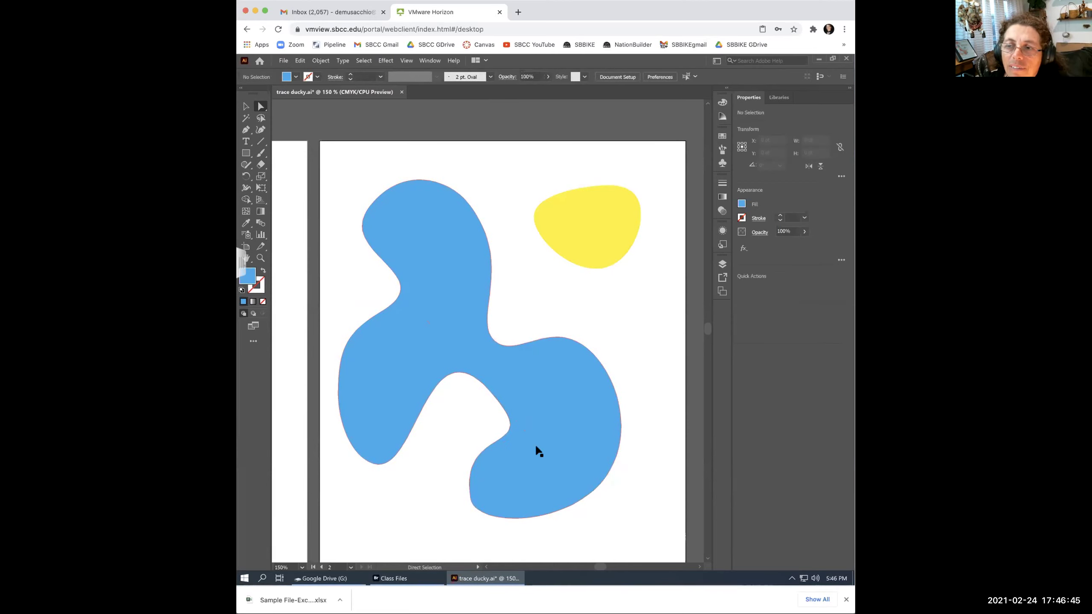
Add a third artboard to the document and bring the blank artboard into view.
{"action": "left_click", "coordinate": [722, 292]}
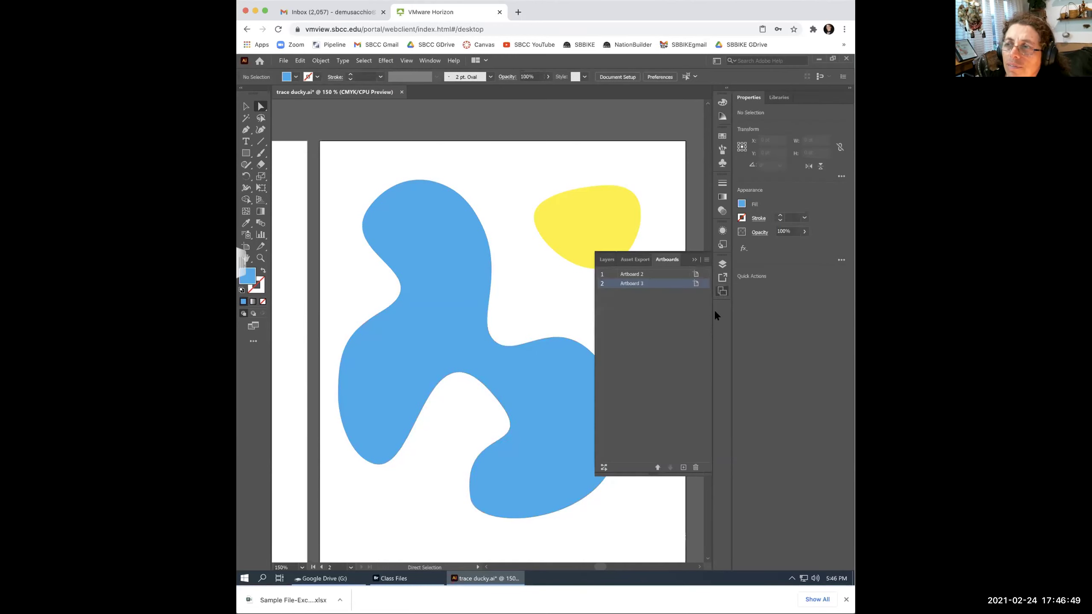
{"action": "left_click", "coordinate": [684, 468]}
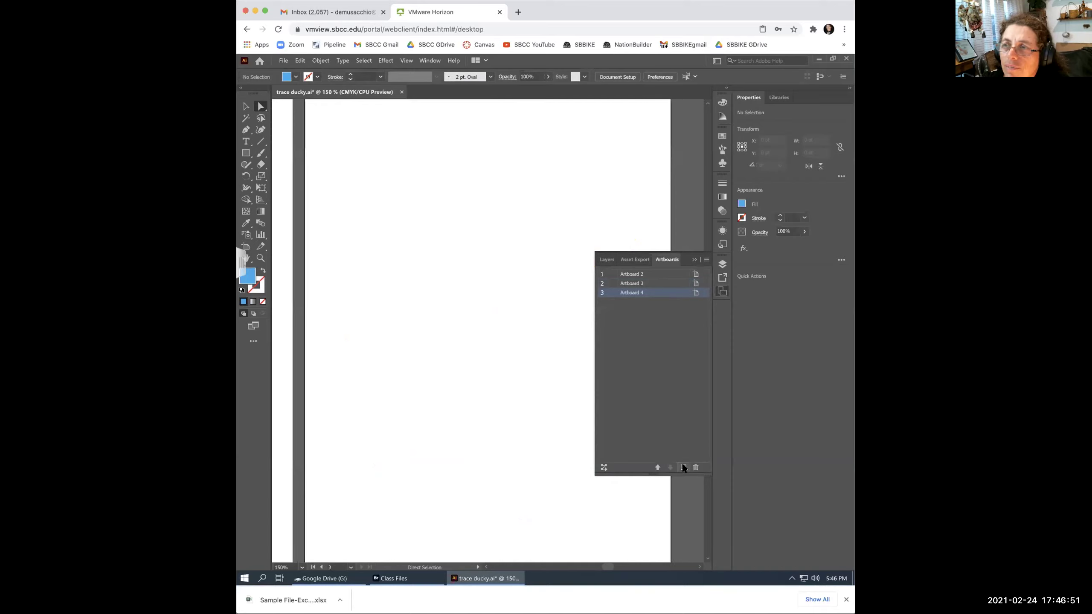
{"action": "left_click", "coordinate": [693, 259]}
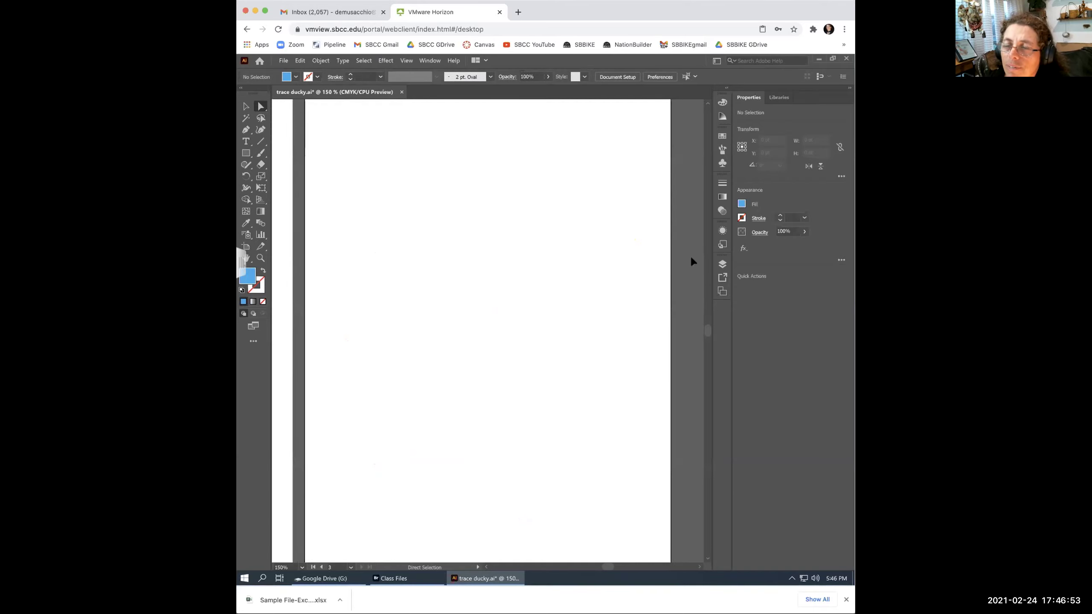
{"action": "left_click_drag", "start_coordinate": [395, 398], "coordinate": [585, 391]}
{"action": "left_click_drag", "start_coordinate": [503, 393], "coordinate": [420, 390]}
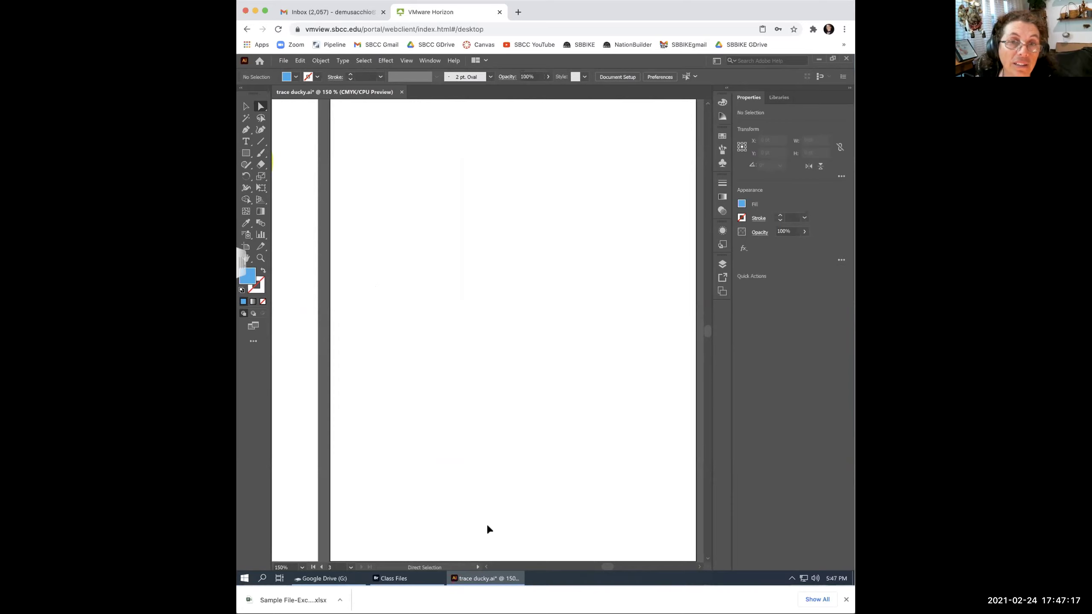
With the Curvature tool, draw a closed ten-point straight-edged shape with a deep notch, about 332 by 250 pt, on the new artboard's upper left.
{"action": "left_click", "coordinate": [261, 131]}
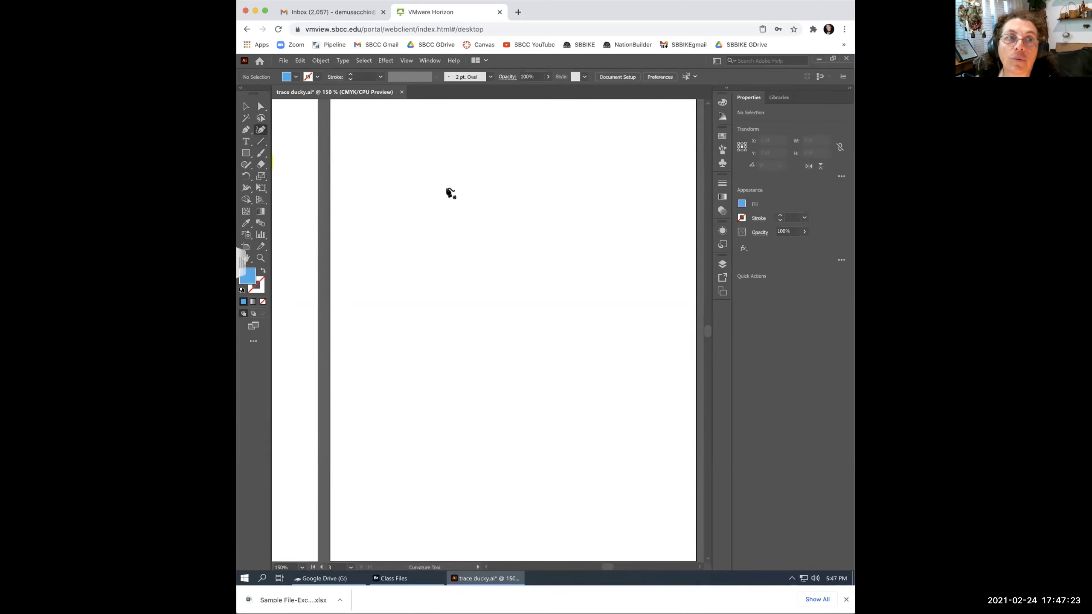
{"action": "left_click", "coordinate": [416, 181]}
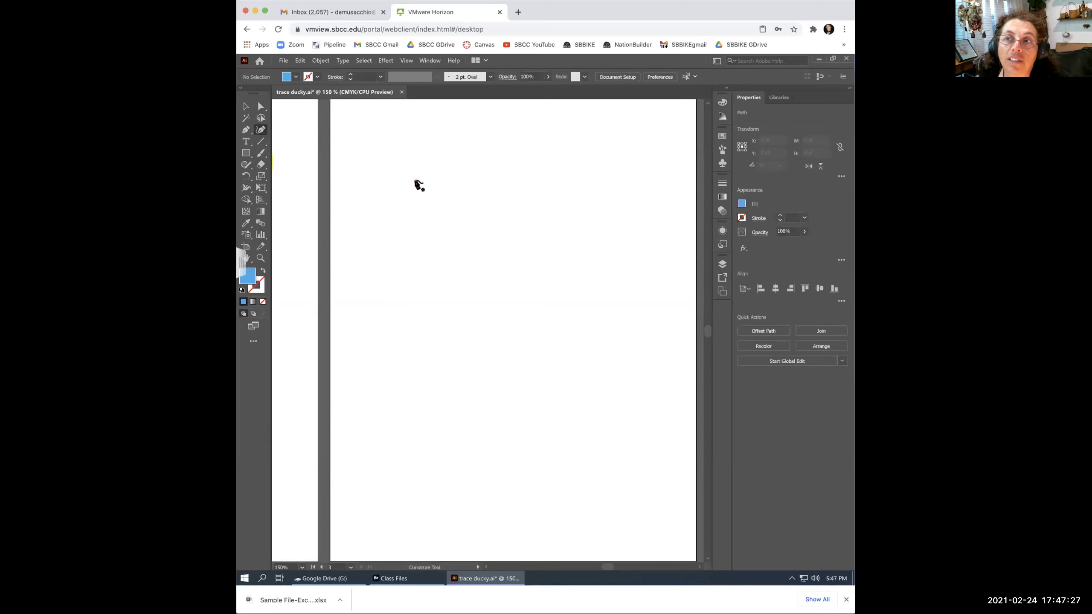
{"action": "left_click", "coordinate": [489, 153]}
{"action": "left_click", "coordinate": [513, 198]}
{"action": "left_click", "coordinate": [547, 249]}
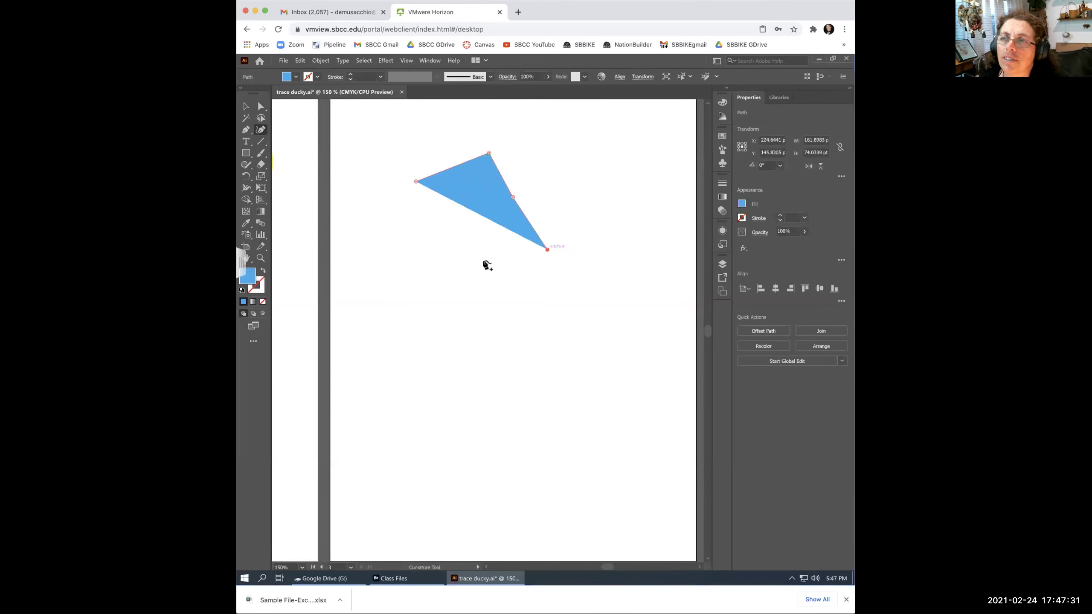
{"action": "left_click", "coordinate": [479, 264]}
{"action": "left_click", "coordinate": [416, 302]}
{"action": "left_click", "coordinate": [372, 269]}
{"action": "left_click", "coordinate": [349, 192]}
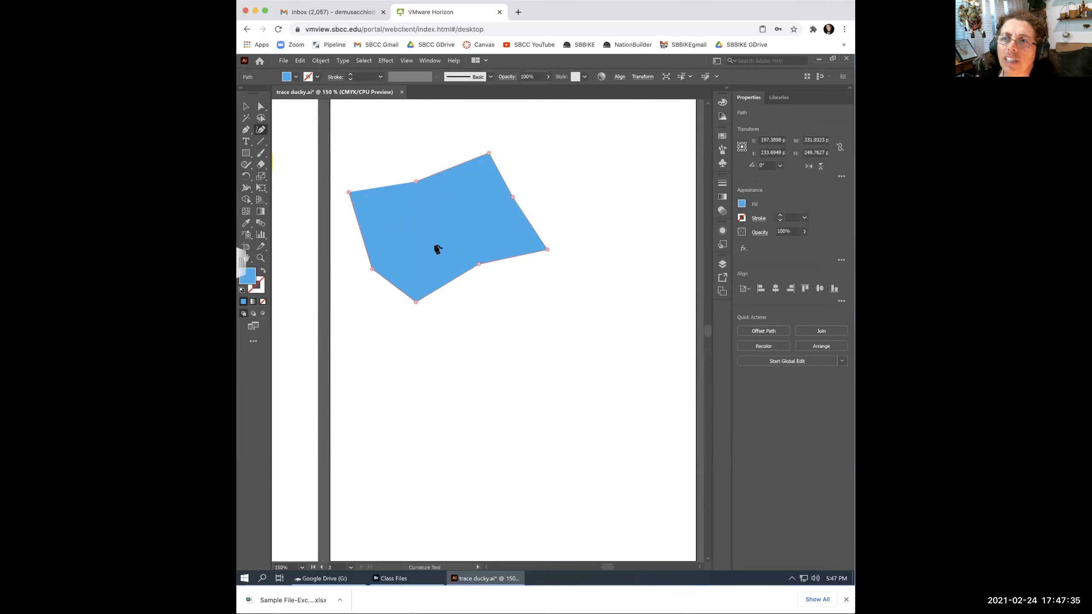
{"action": "left_click", "coordinate": [436, 247]}
{"action": "left_click", "coordinate": [479, 228]}
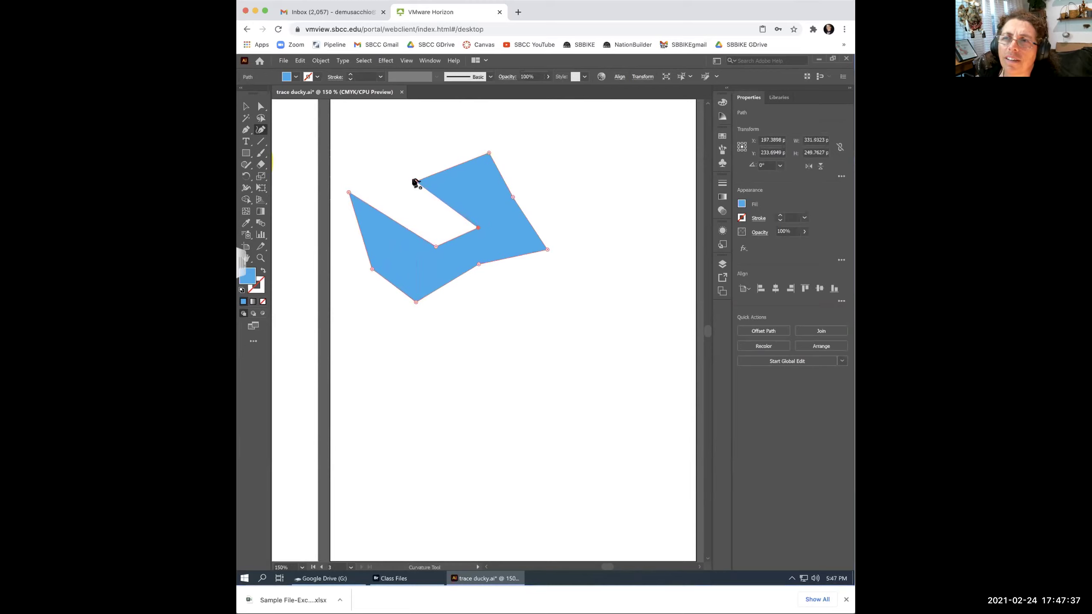
{"action": "left_click", "coordinate": [415, 183]}
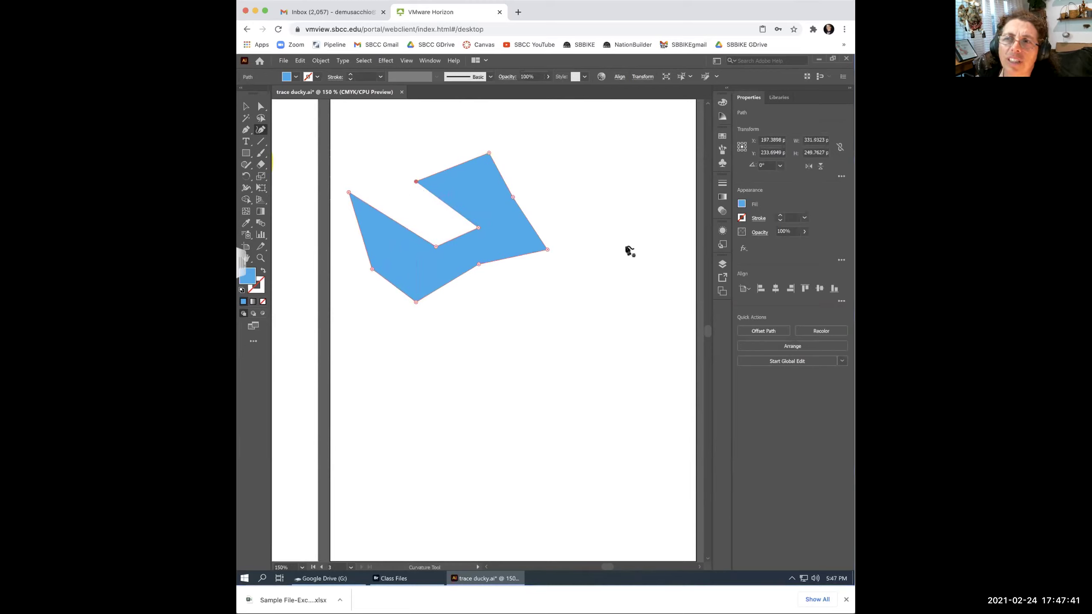
Draw a tall closed five-point shape beside the notched one, about 182 by 303 pt, and a pentagon below, about 229 by 197 pt.
{"action": "left_click", "coordinate": [628, 225]}
{"action": "left_click", "coordinate": [557, 149]}
{"action": "left_click", "coordinate": [561, 286]}
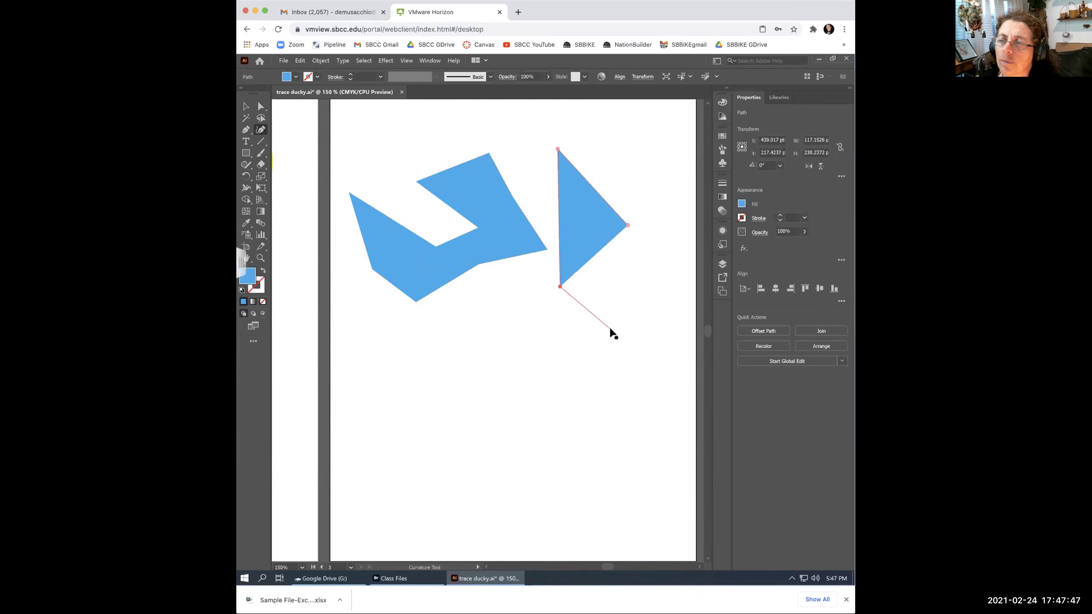
{"action": "left_click", "coordinate": [611, 330]}
{"action": "left_click", "coordinate": [667, 283]}
{"action": "left_click", "coordinate": [629, 225]}
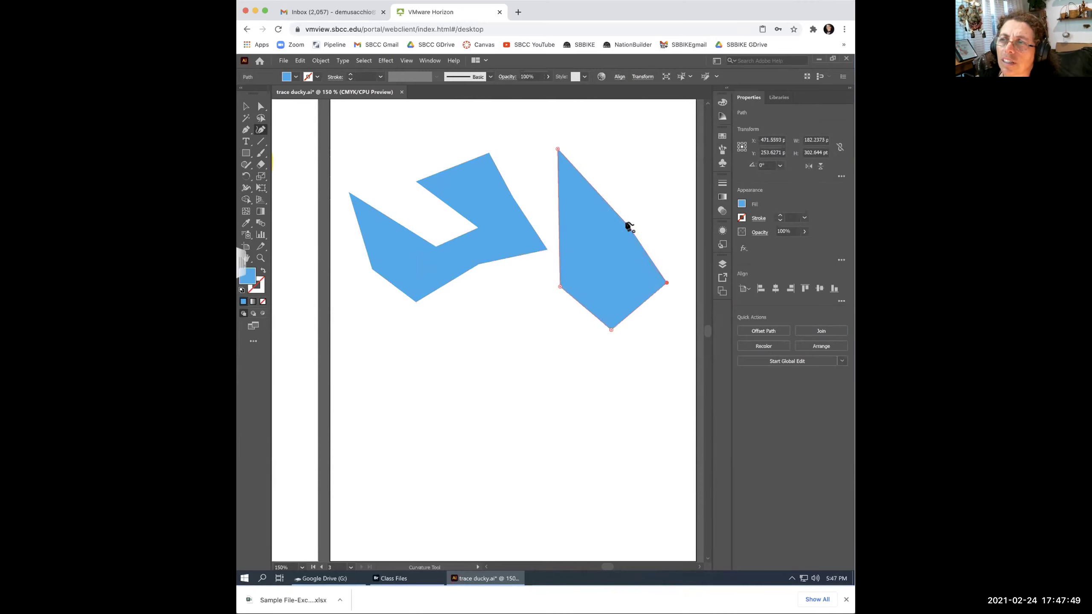
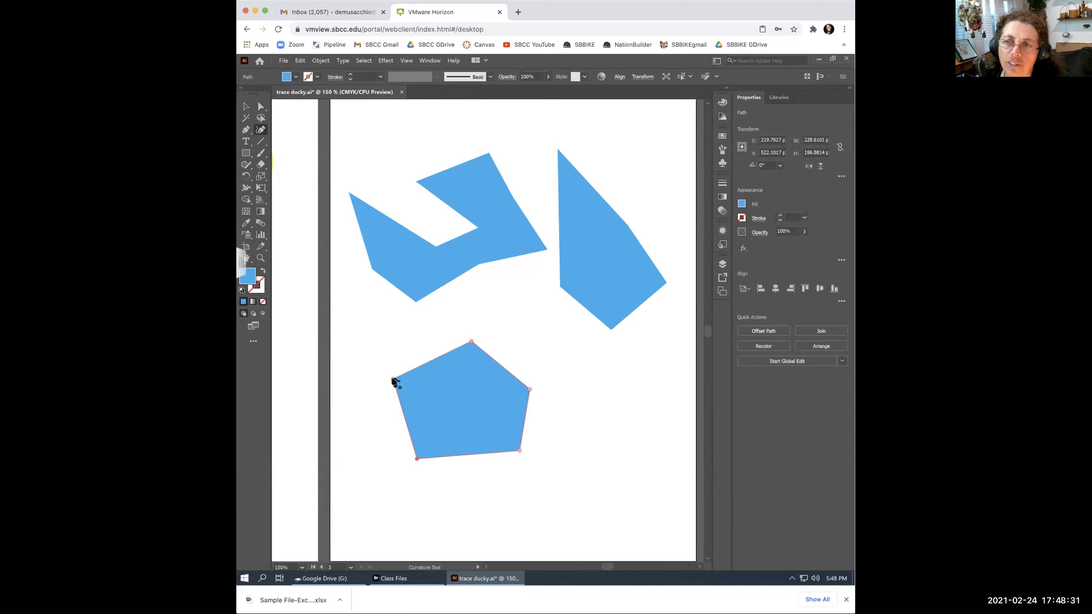
{"action": "left_click", "coordinate": [392, 380]}
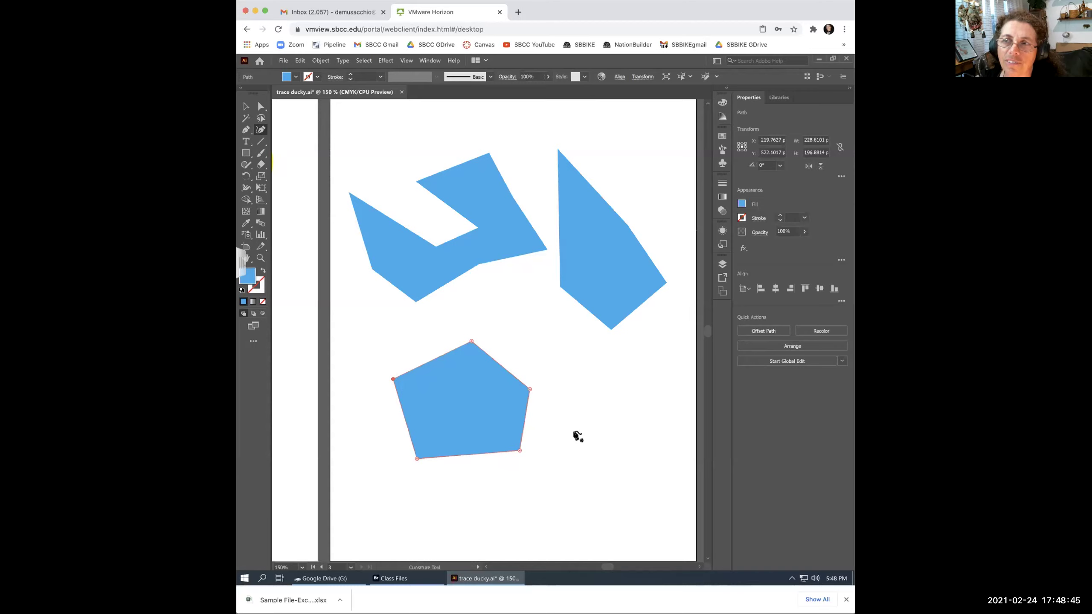
With the Selection tool, move the pentagon slightly up and right and the notched shape up and left.
{"action": "left_click", "coordinate": [246, 107]}
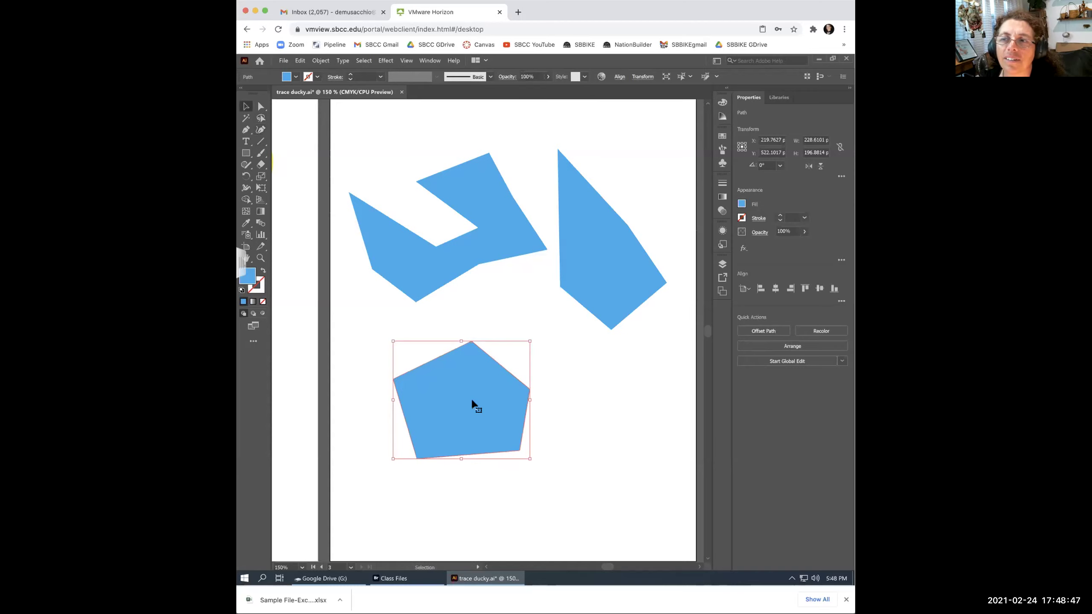
{"action": "left_click_drag", "start_coordinate": [466, 396], "coordinate": [491, 380]}
{"action": "left_click_drag", "start_coordinate": [492, 254], "coordinate": [474, 218]}
Delete the tall five-point shape and move the pentagon into its place, with the notched shape nudged slightly right beside it.
{"action": "left_click", "coordinate": [606, 284]}
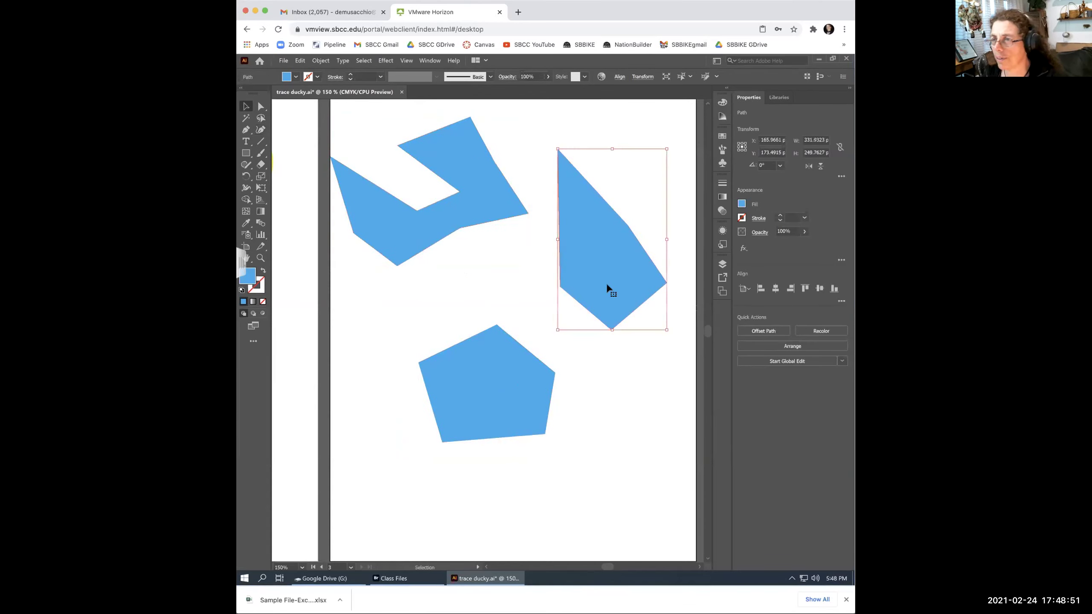
{"action": "key", "text": "Delete"}
{"action": "left_click_drag", "start_coordinate": [498, 404], "coordinate": [625, 232]}
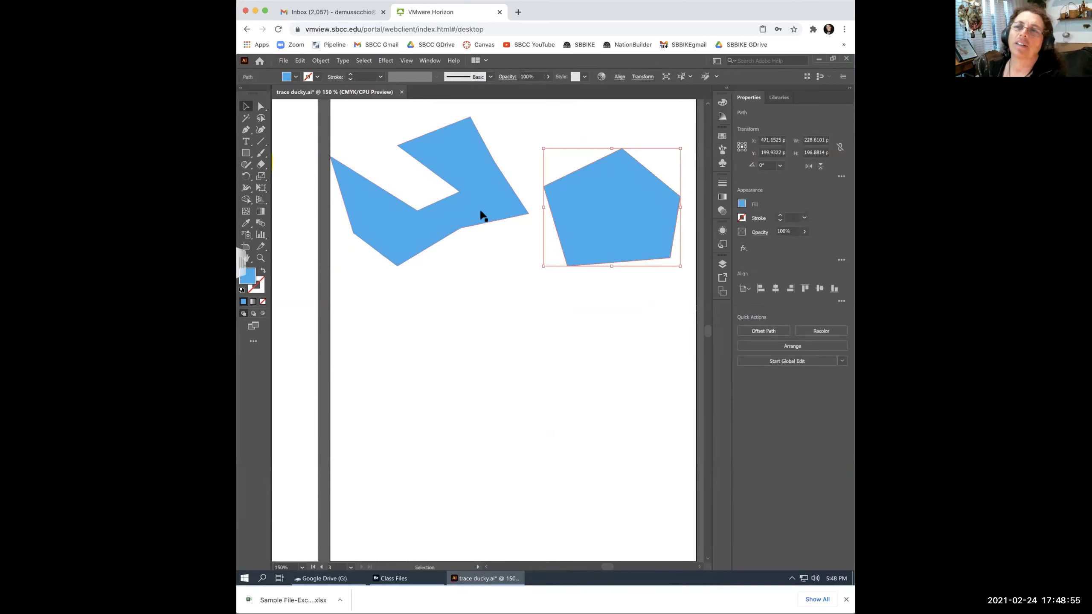
{"action": "left_click_drag", "start_coordinate": [401, 219], "coordinate": [409, 218]}
With the Curvature tool, reposition the notched shape's left tip, inner notch corners and lower corners to widen and deepen the notch.
{"action": "left_click", "coordinate": [261, 130]}
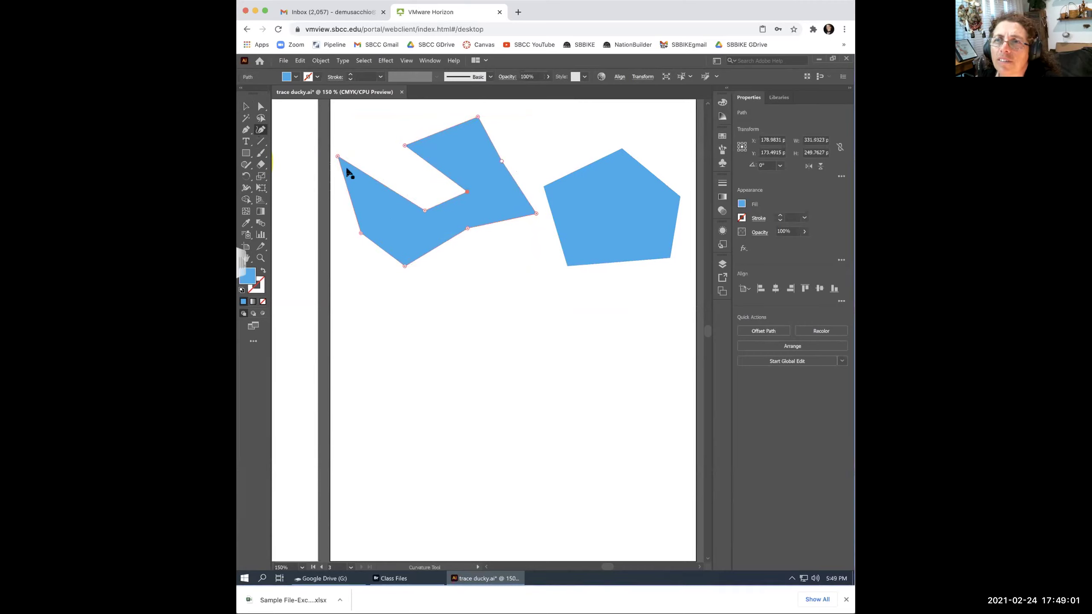
{"action": "left_click_drag", "start_coordinate": [338, 156], "coordinate": [373, 206]}
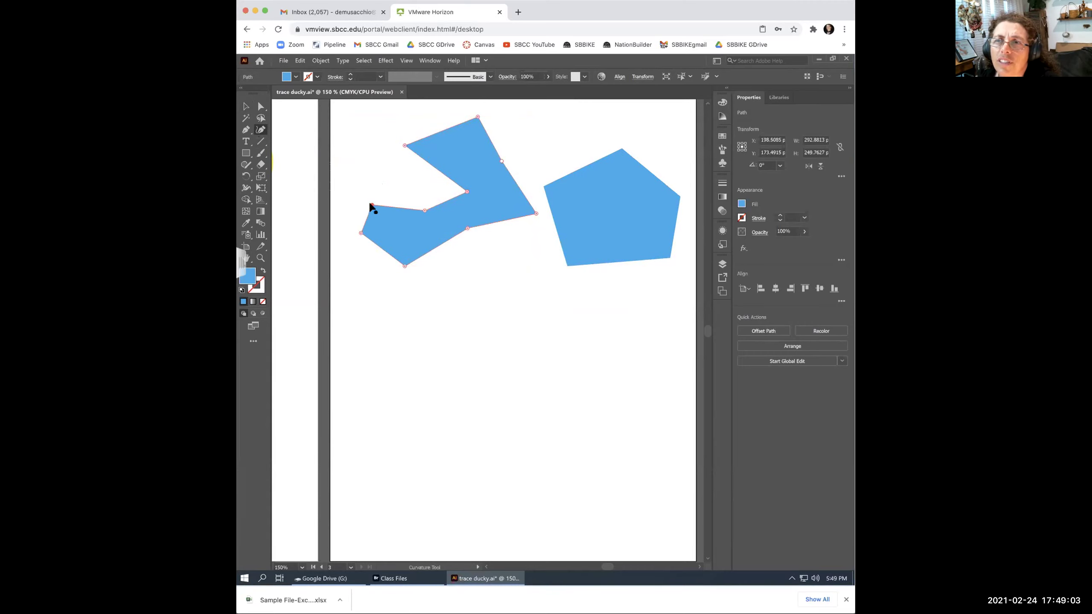
{"action": "left_click_drag", "start_coordinate": [364, 167], "coordinate": [351, 151]}
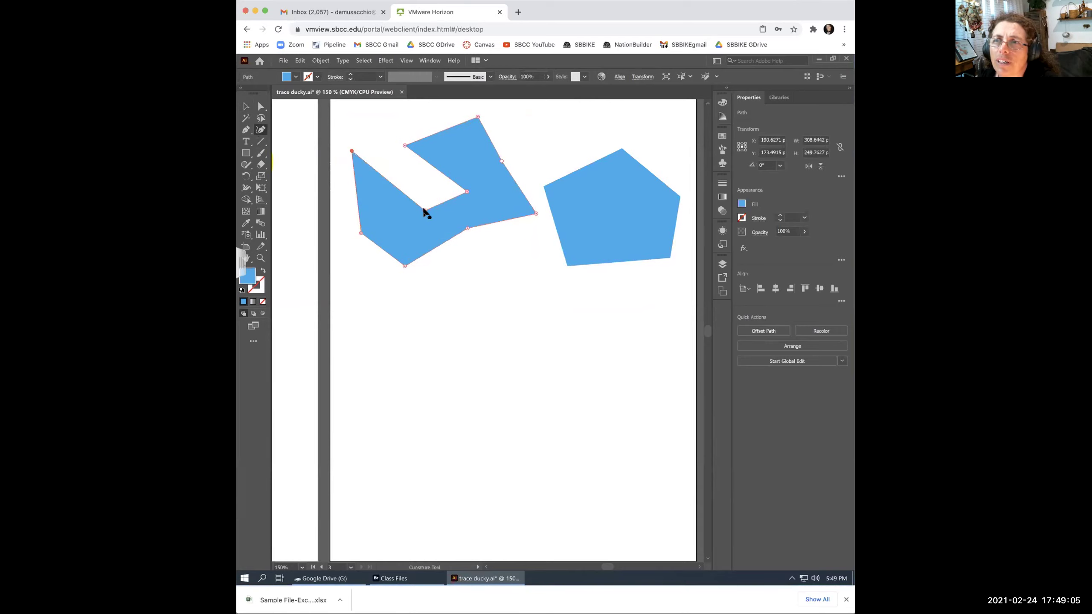
{"action": "left_click_drag", "start_coordinate": [424, 210], "coordinate": [457, 271]}
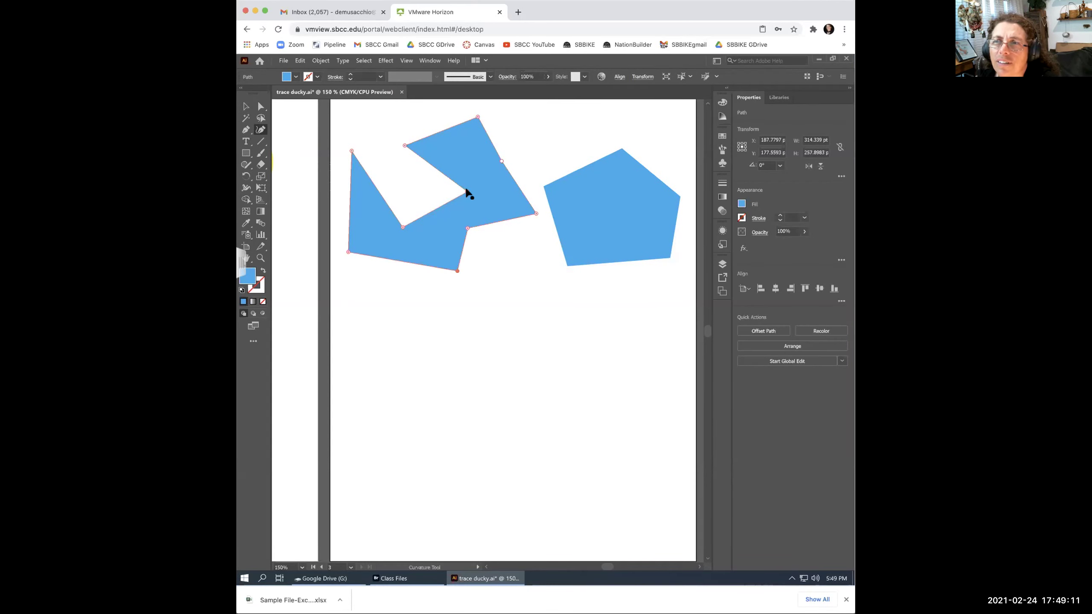
{"action": "left_click_drag", "start_coordinate": [468, 193], "coordinate": [406, 153]}
{"action": "left_click_drag", "start_coordinate": [478, 117], "coordinate": [500, 110]}
{"action": "left_click", "coordinate": [501, 110]}
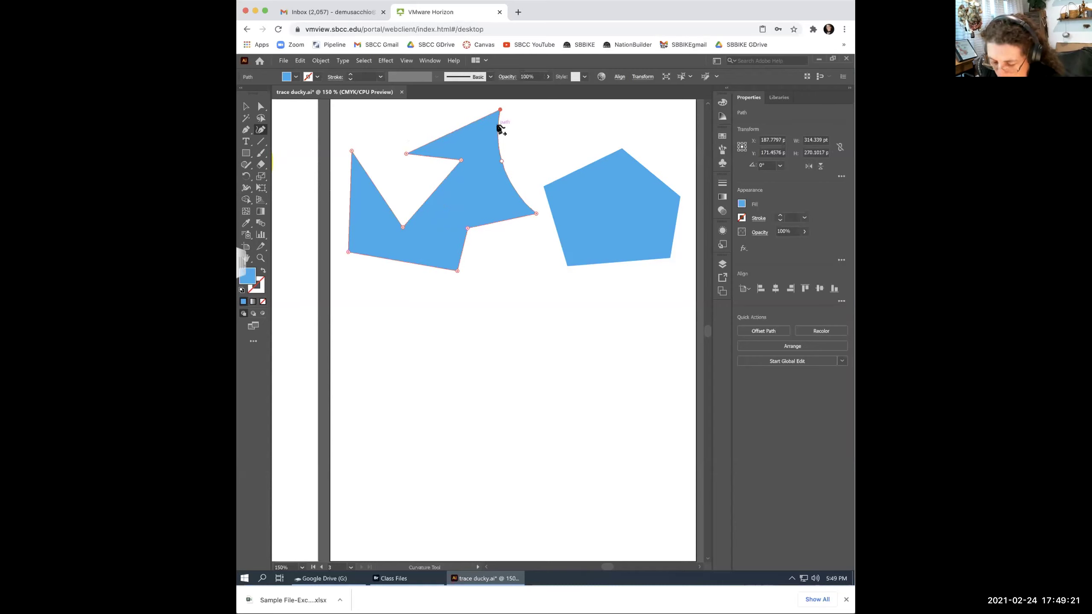
{"action": "key", "text": "ctrl+z"}
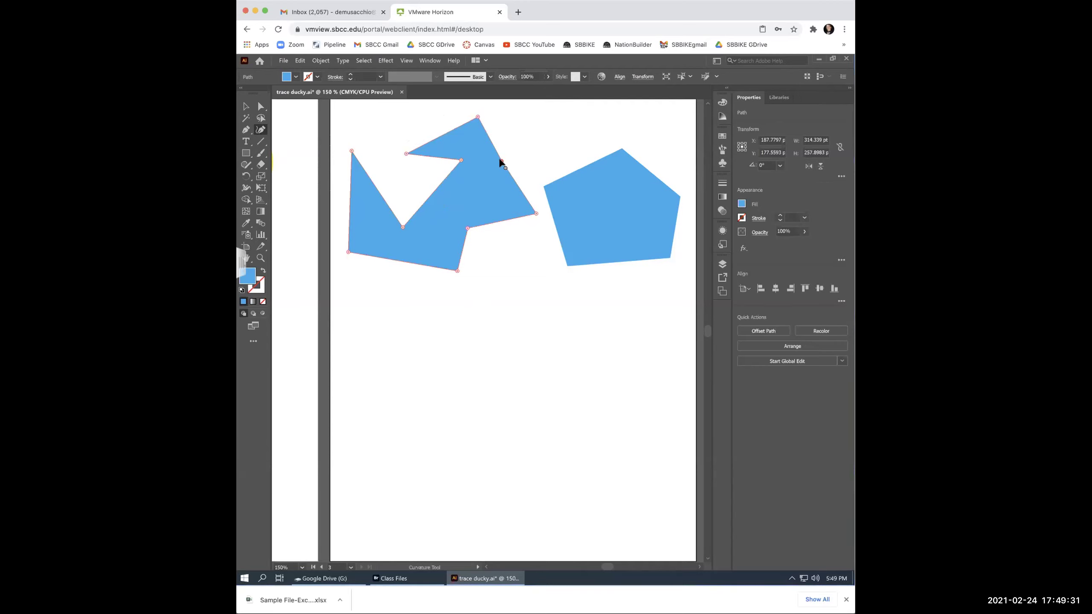
Pull the notched shape's right-edge anchor outward as a straight-sided corner.
{"action": "left_click_drag", "start_coordinate": [513, 156], "coordinate": [524, 146]}
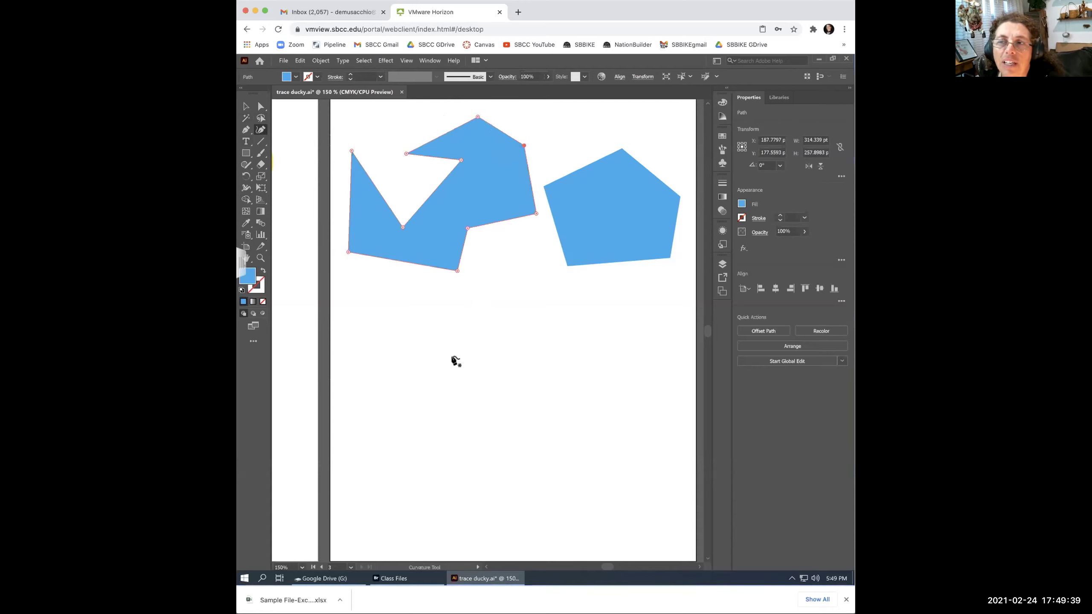
Draw a small straight-sided four-corner shape below the notched shape with the Curvature tool, and undo its fourth corner.
{"action": "left_click", "coordinate": [422, 363]}
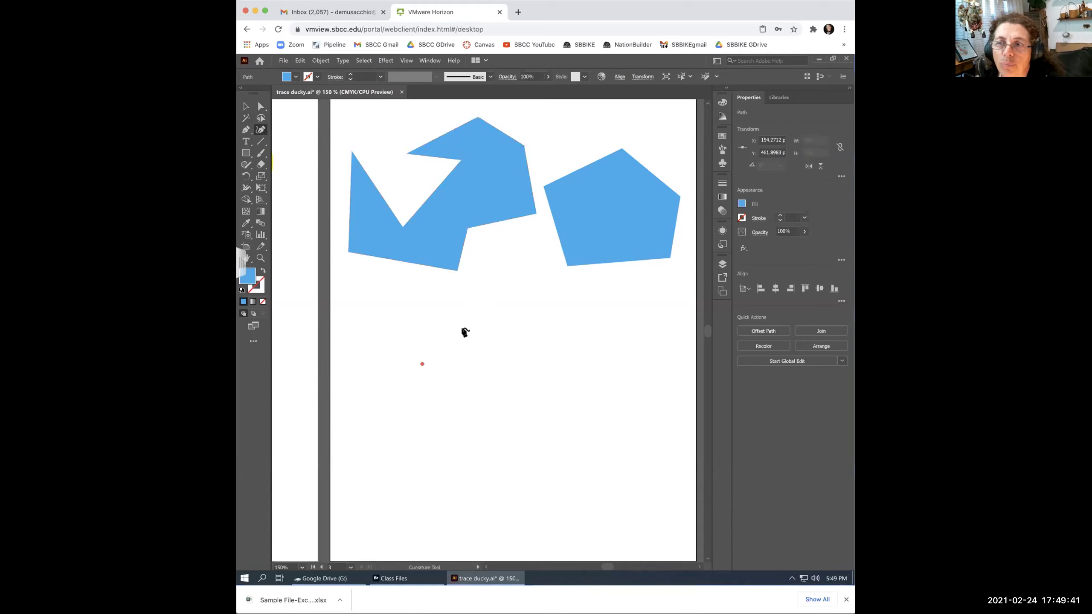
{"action": "left_click", "coordinate": [478, 356]}
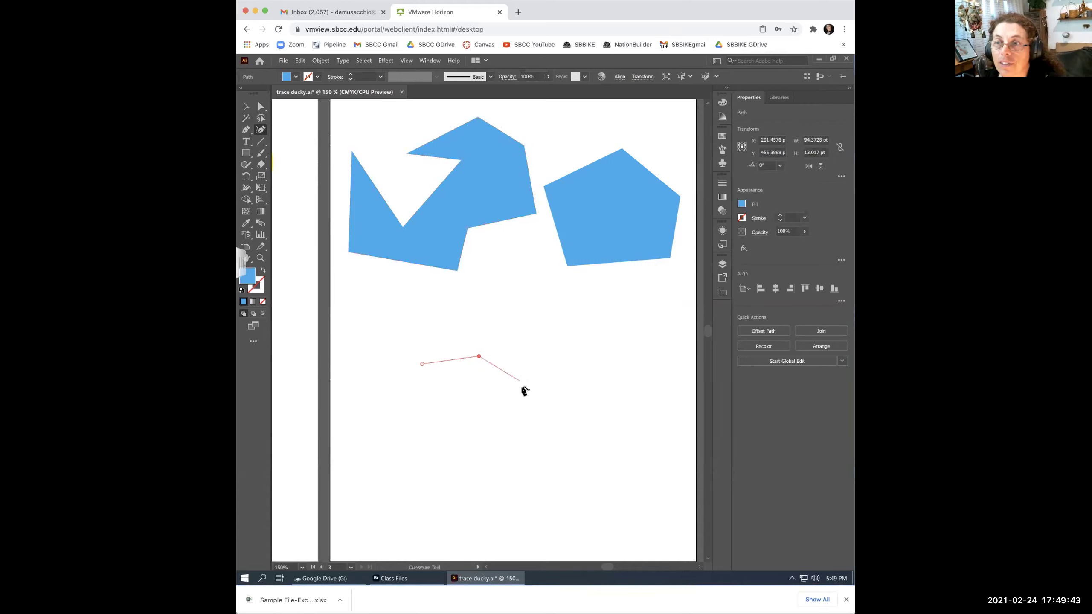
{"action": "left_click", "coordinate": [524, 389]}
{"action": "left_click", "coordinate": [464, 412]}
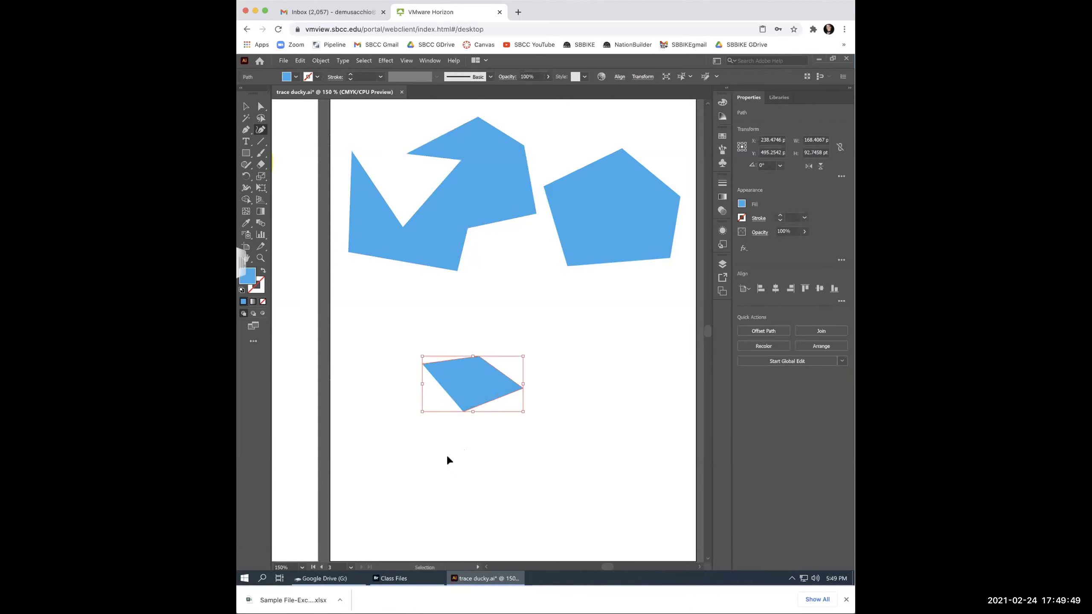
{"action": "key", "text": "ctrl+z"}
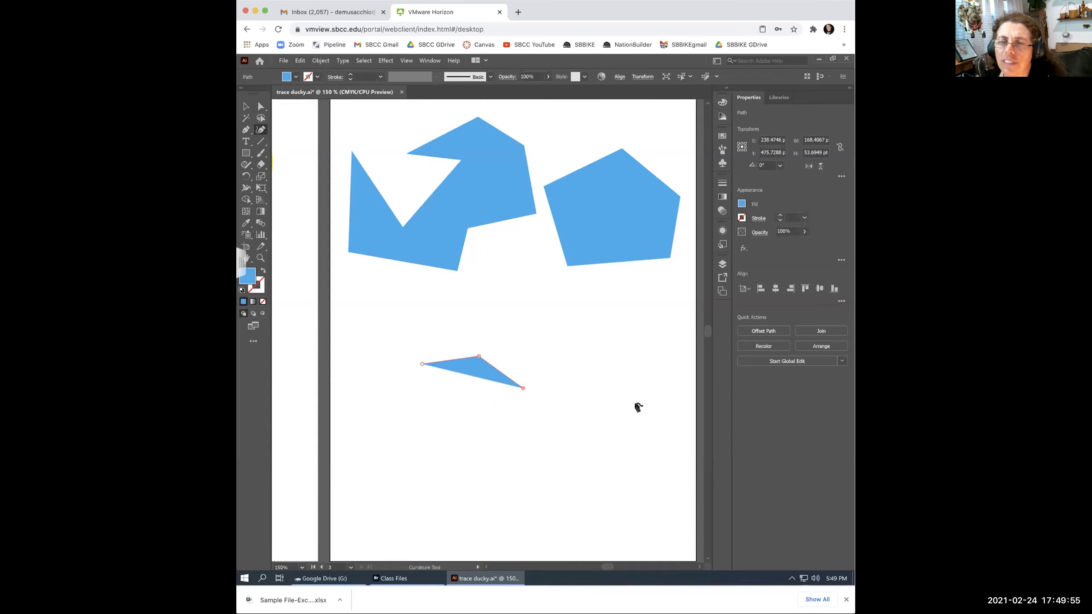
Select the thin triangle with the Selection tool and move it up and left, beneath the notched shape.
{"action": "key", "text": "v"}
{"action": "left_click", "coordinate": [500, 401]}
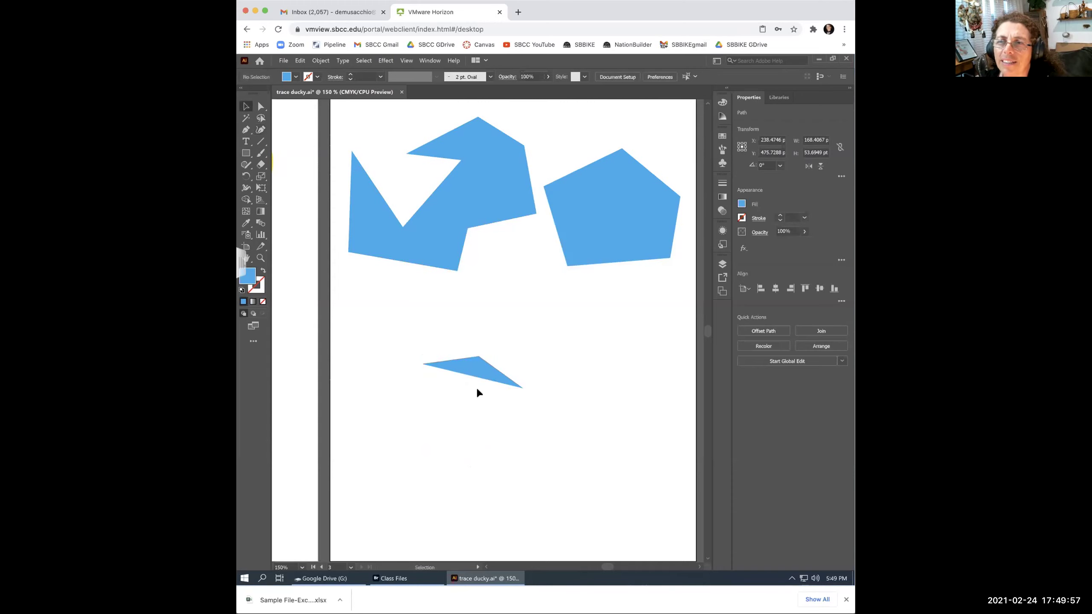
{"action": "left_click", "coordinate": [481, 379]}
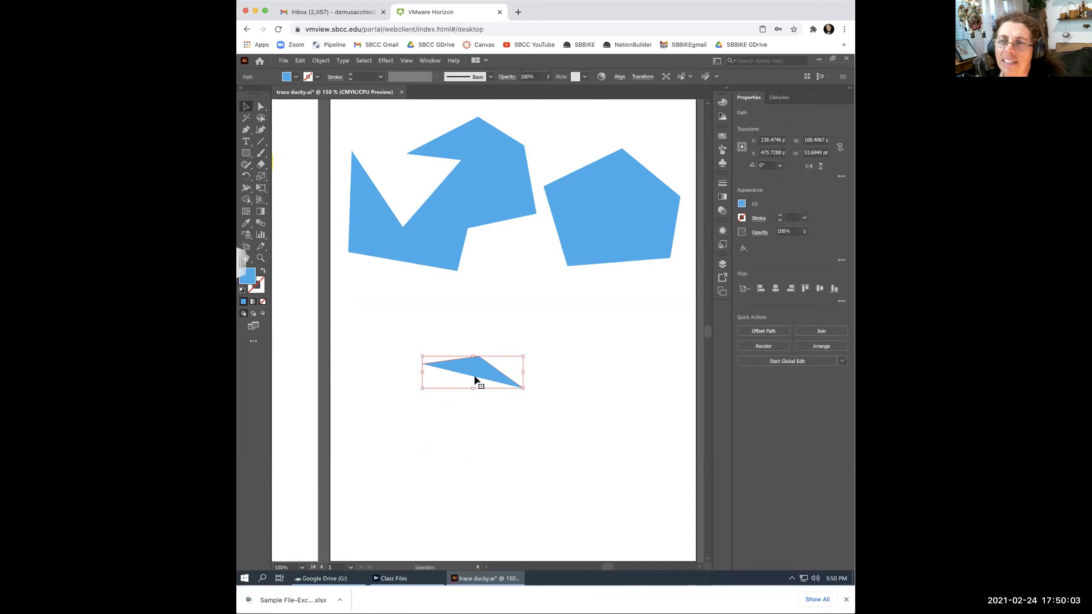
{"action": "left_click", "coordinate": [512, 403]}
{"action": "left_click_drag", "start_coordinate": [499, 372], "coordinate": [618, 415]}
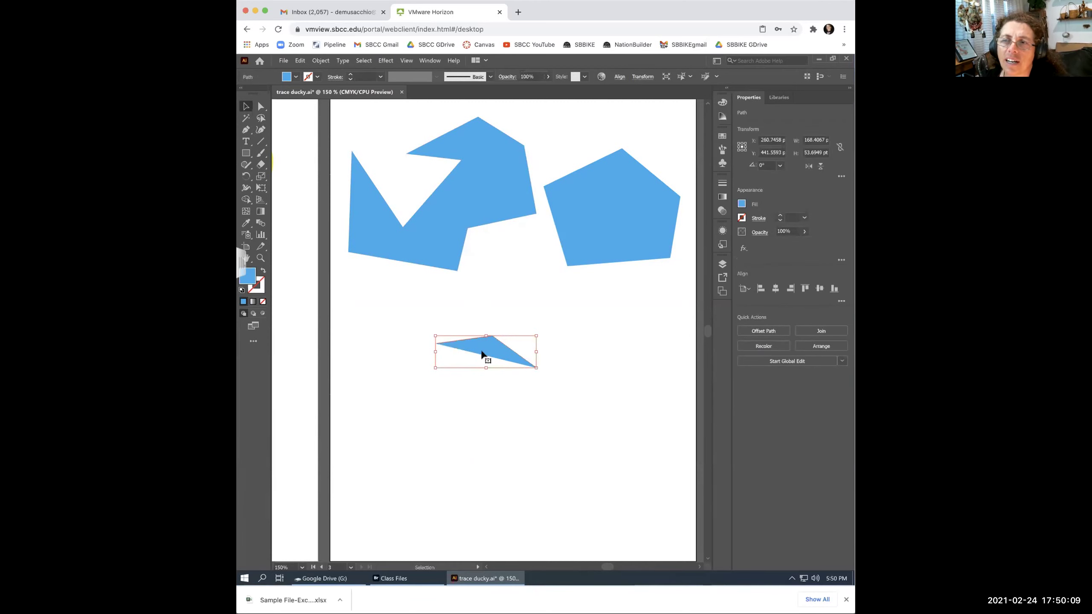
{"action": "left_click", "coordinate": [558, 398]}
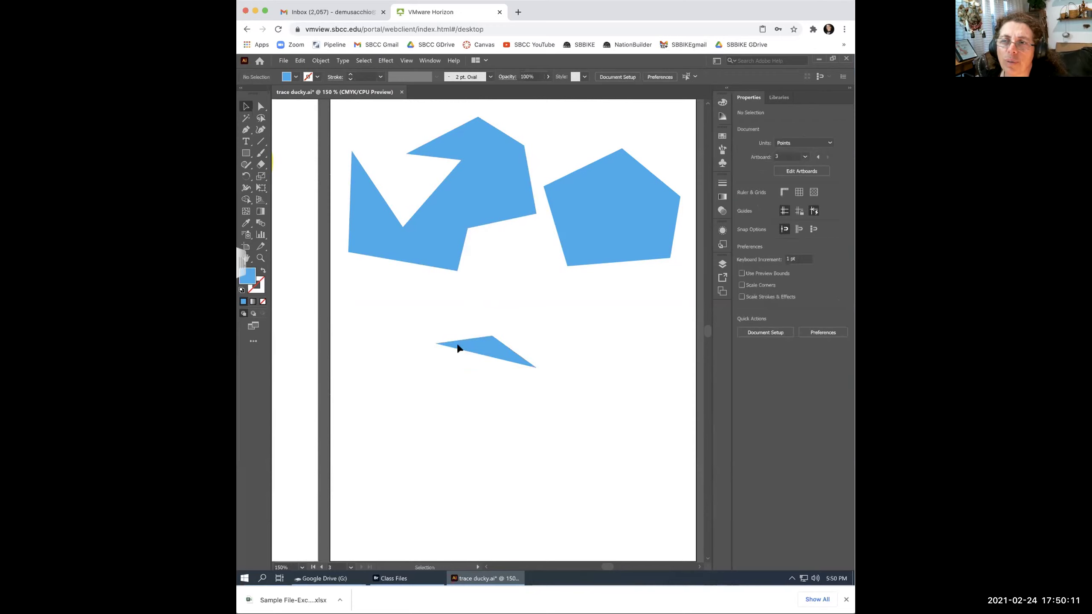
{"action": "left_click_drag", "start_coordinate": [439, 330], "coordinate": [419, 335]}
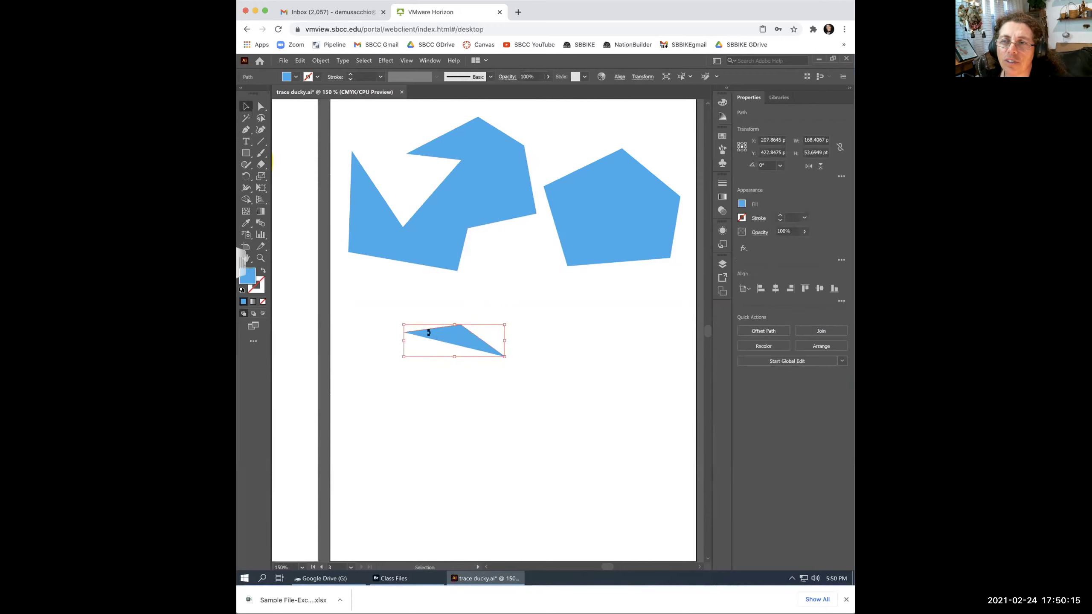
Delete the thin triangle below the notched shape.
{"action": "left_click", "coordinate": [495, 372]}
{"action": "left_click", "coordinate": [462, 345]}
{"action": "key", "text": "Delete"}
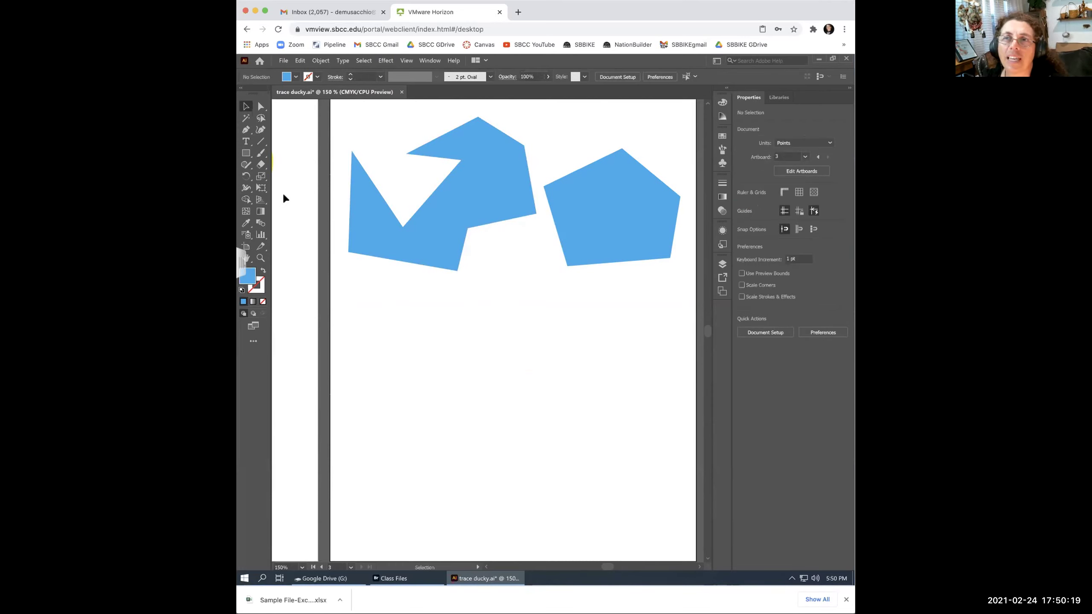
Draw a four-point shape about 135 by 132 pt below the notched shape with the Curvature tool, closing it at the first anchor.
{"action": "left_click", "coordinate": [246, 105]}
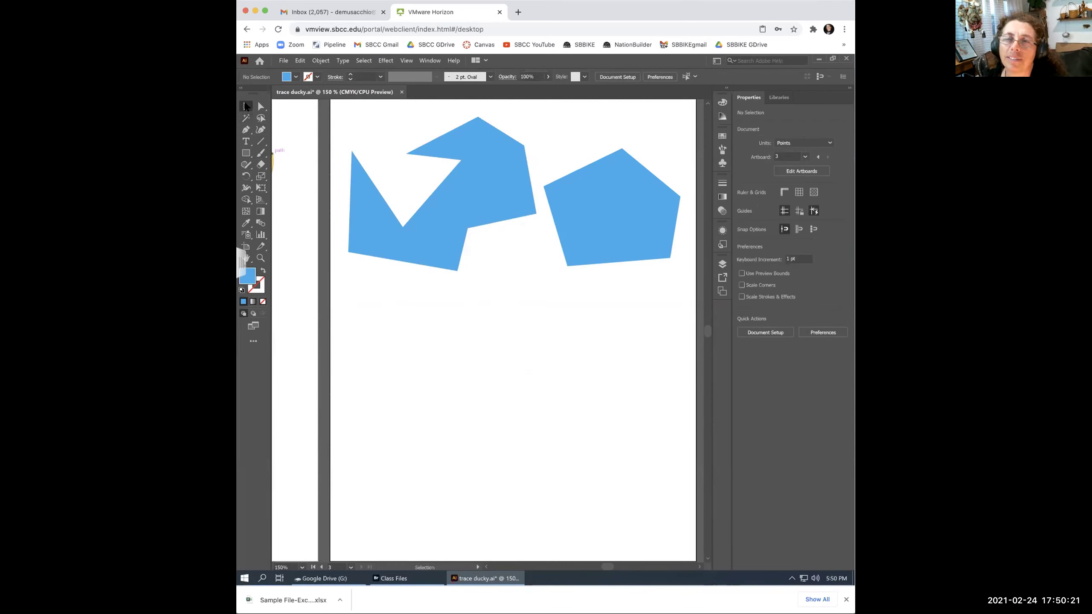
{"action": "left_click", "coordinate": [261, 130]}
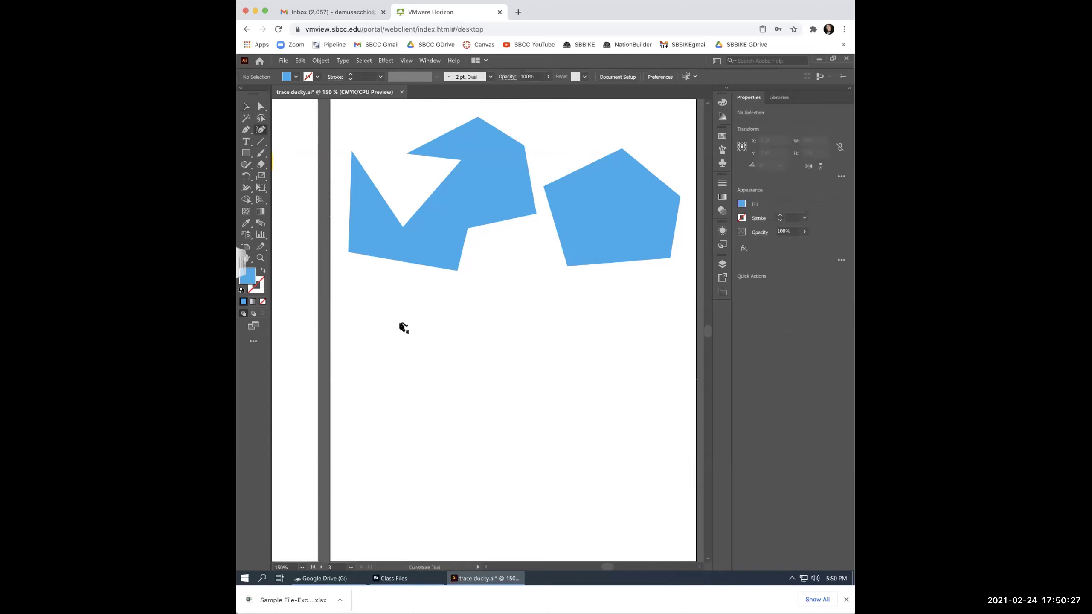
{"action": "left_click", "coordinate": [400, 334]}
{"action": "left_click", "coordinate": [411, 297]}
{"action": "left_click", "coordinate": [480, 337]}
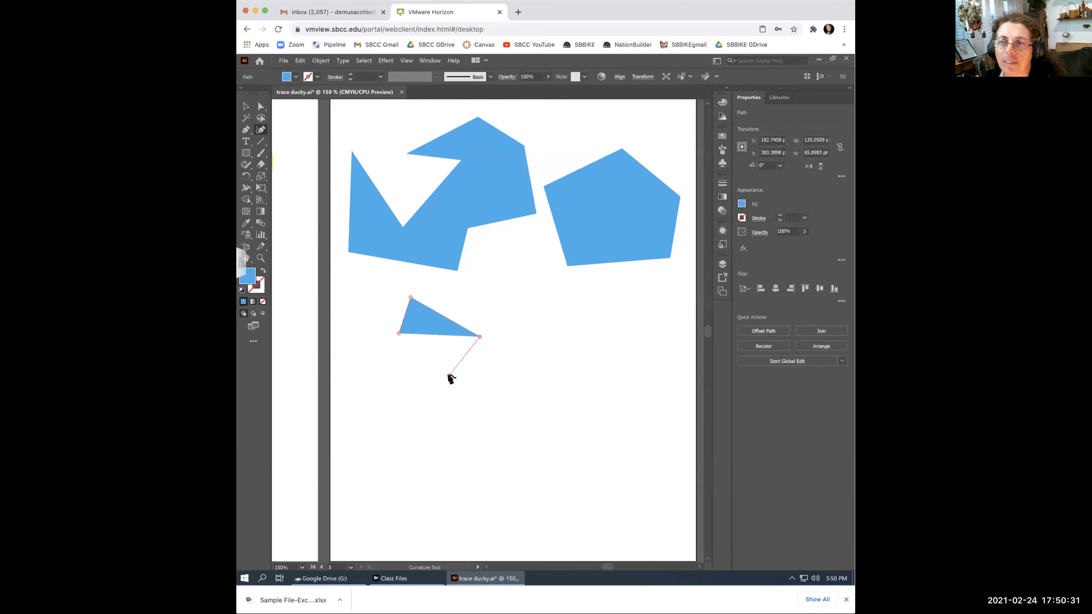
{"action": "left_click", "coordinate": [450, 376]}
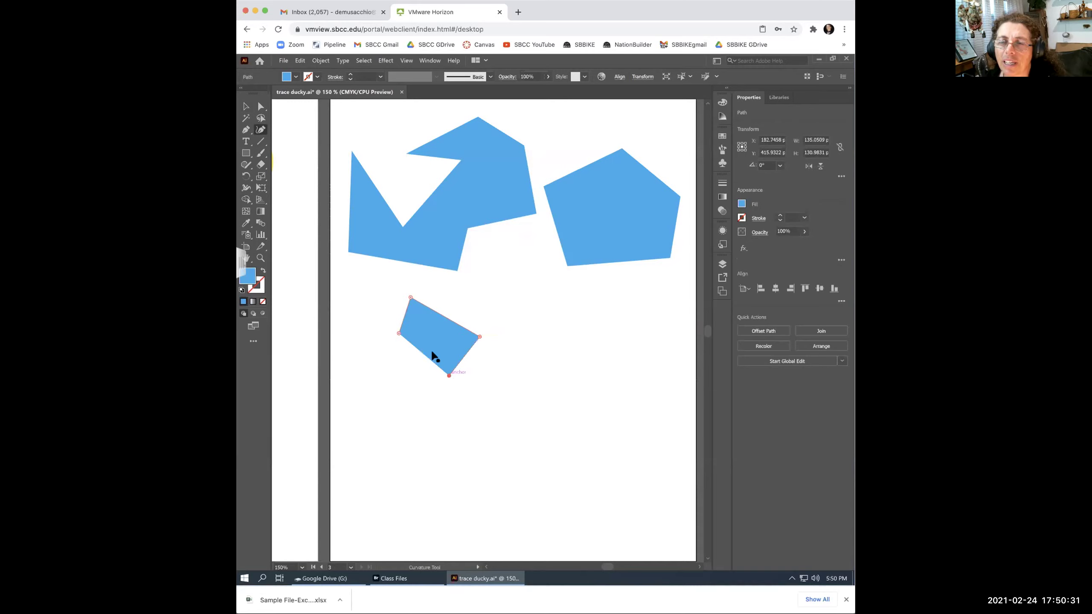
{"action": "left_click", "coordinate": [399, 335]}
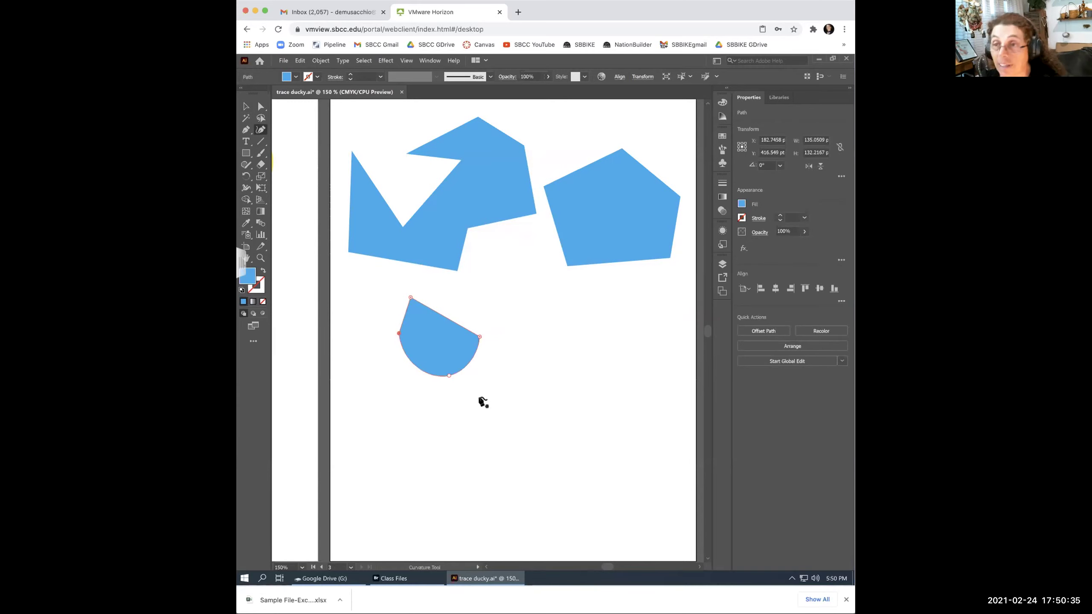
Undo the closing and all anchors of the four-point shape until its path is gone.
{"action": "key", "text": "ctrl+z"}
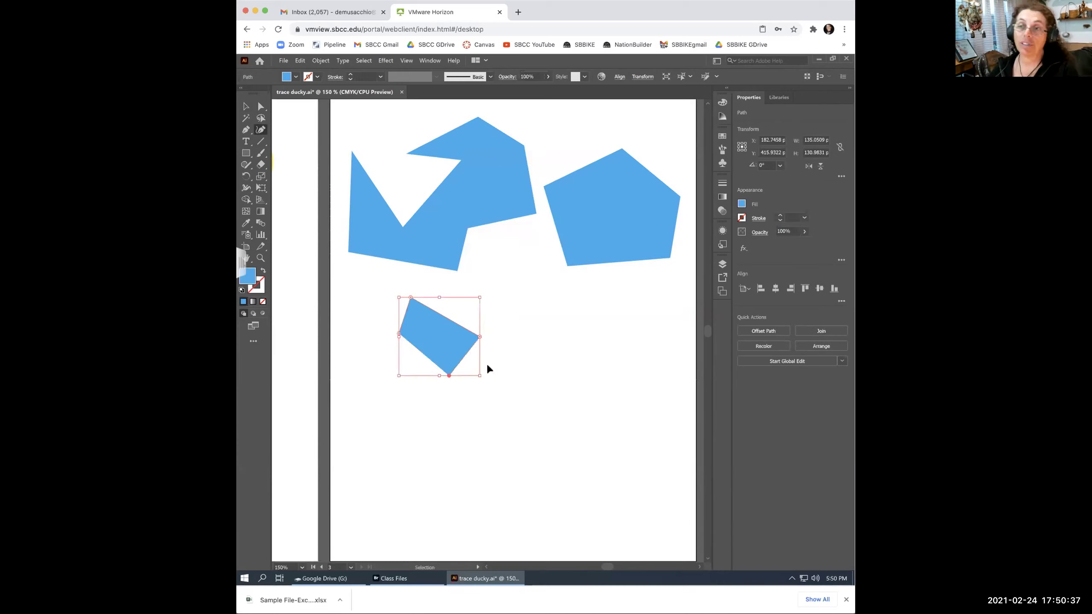
{"action": "key", "text": "ctrl+z"}
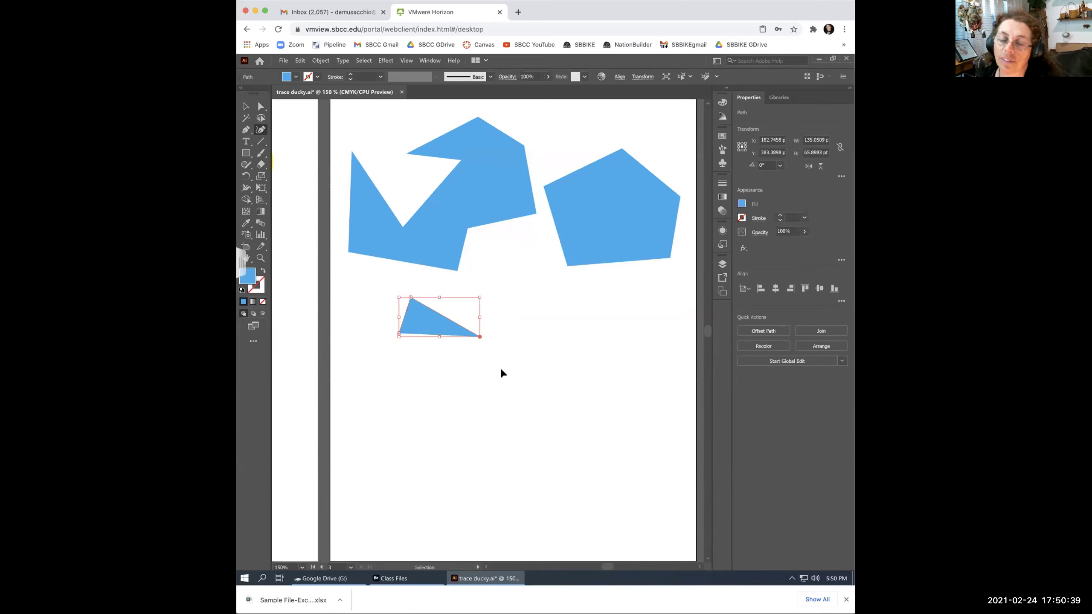
{"action": "key", "text": "ctrl+z"}
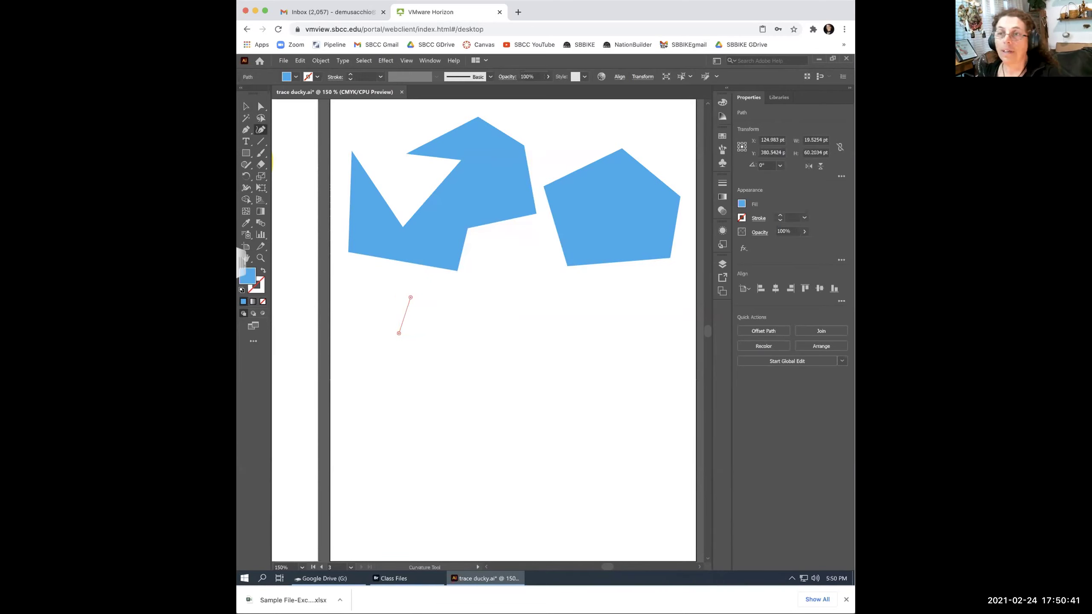
{"action": "key", "text": "ctrl+z"}
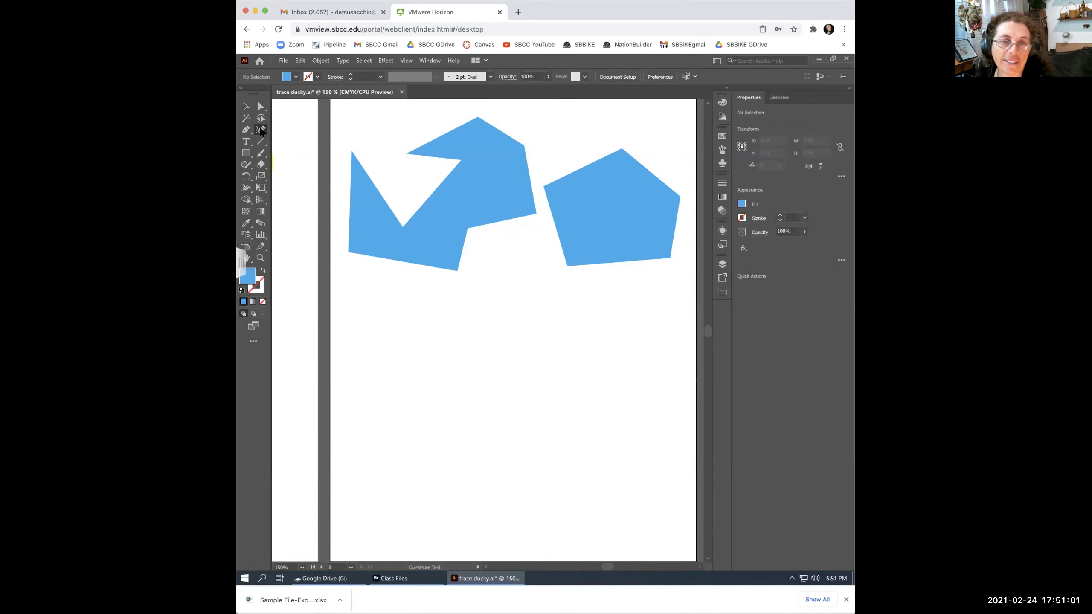
Try a curved three-point Curvature path about 203 by 103 pt in the empty area, and undo the whole path.
{"action": "left_click", "coordinate": [401, 374]}
{"action": "left_click", "coordinate": [449, 338]}
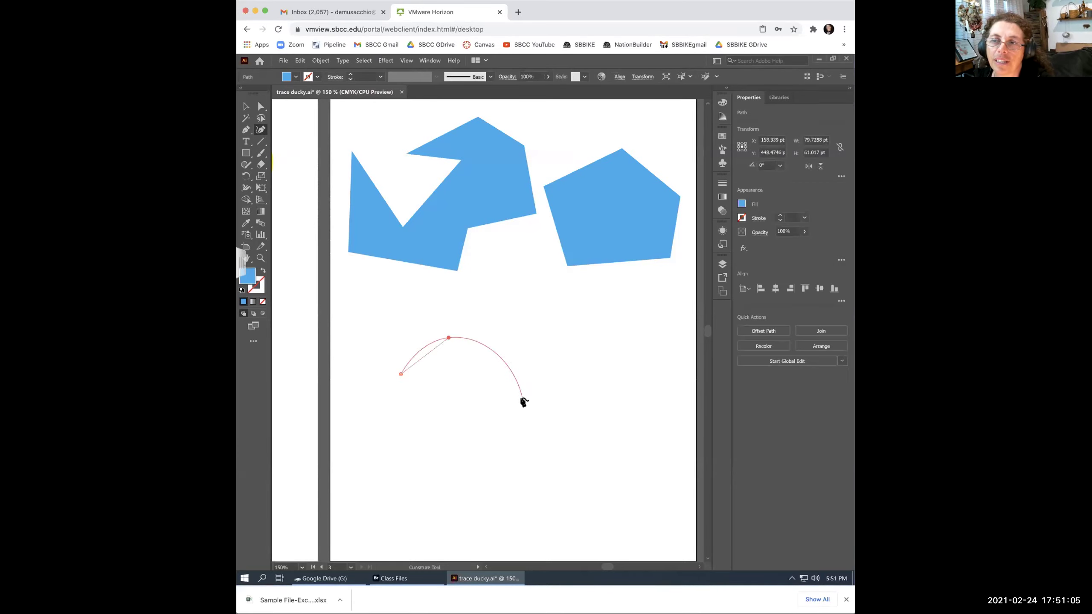
{"action": "left_click", "coordinate": [522, 398]}
{"action": "key", "text": "v"}
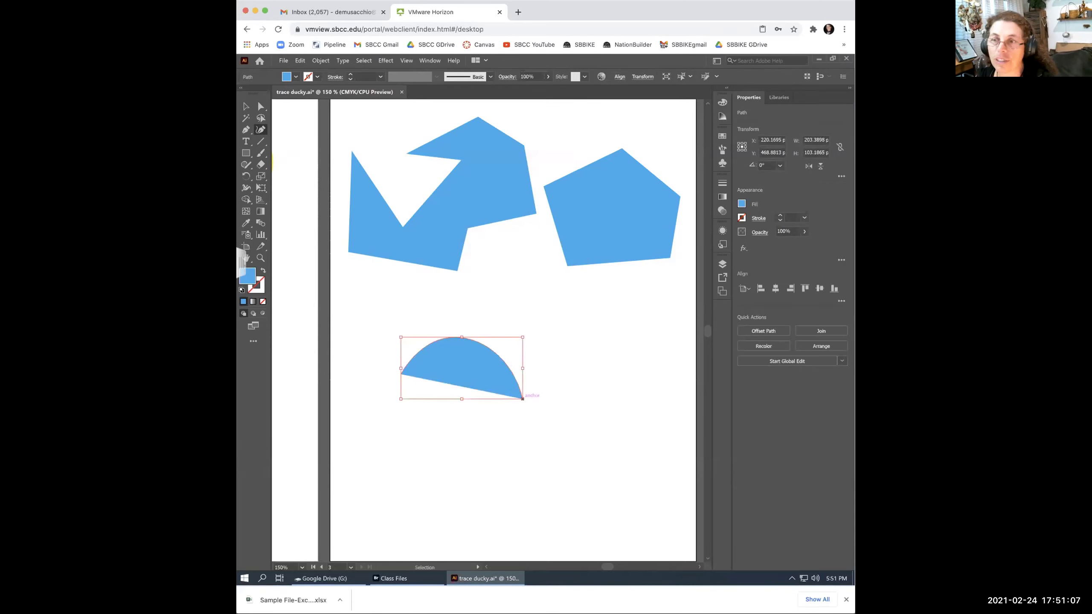
{"action": "key", "text": "ctrl+z"}
{"action": "key", "text": "ctrl+z"}
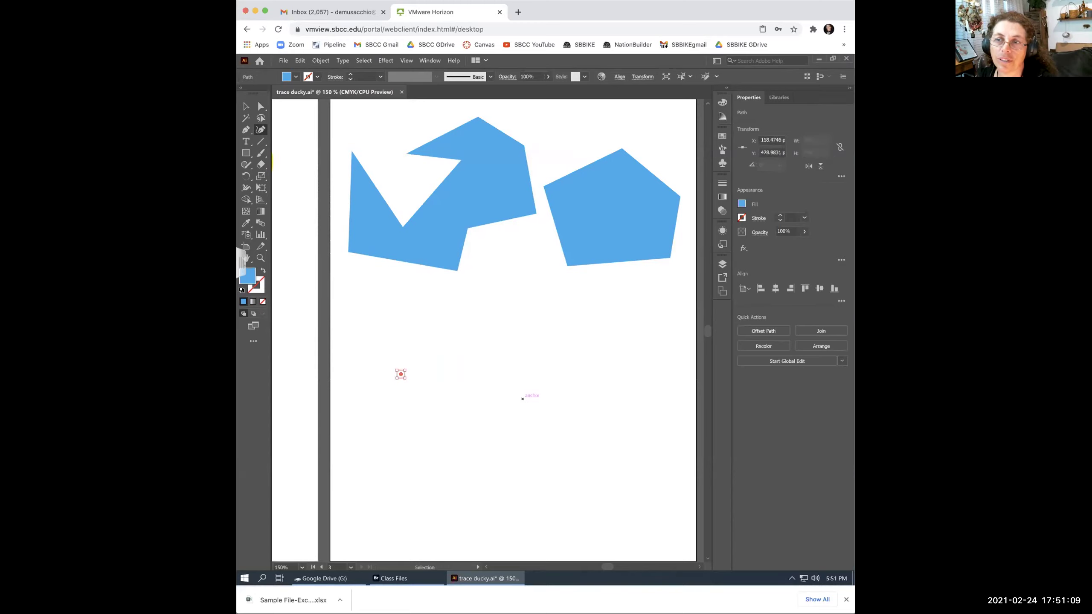
{"action": "key", "text": "ctrl+z"}
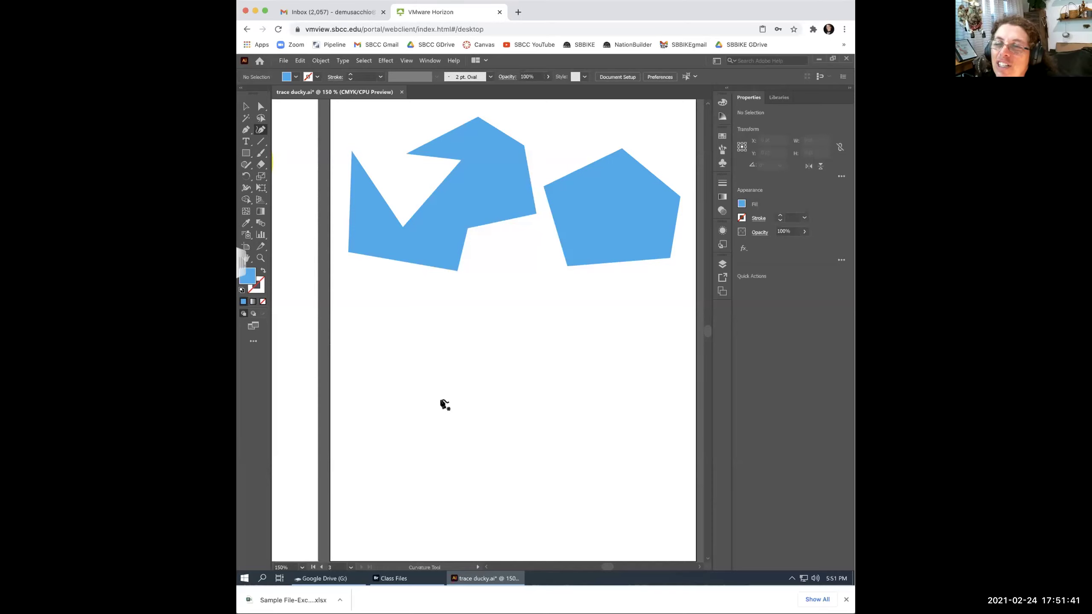
Start a curved path with the Curvature tool by placing two anchors in the empty area below the notched shape.
{"action": "left_click", "coordinate": [433, 399]}
{"action": "left_click", "coordinate": [481, 356]}
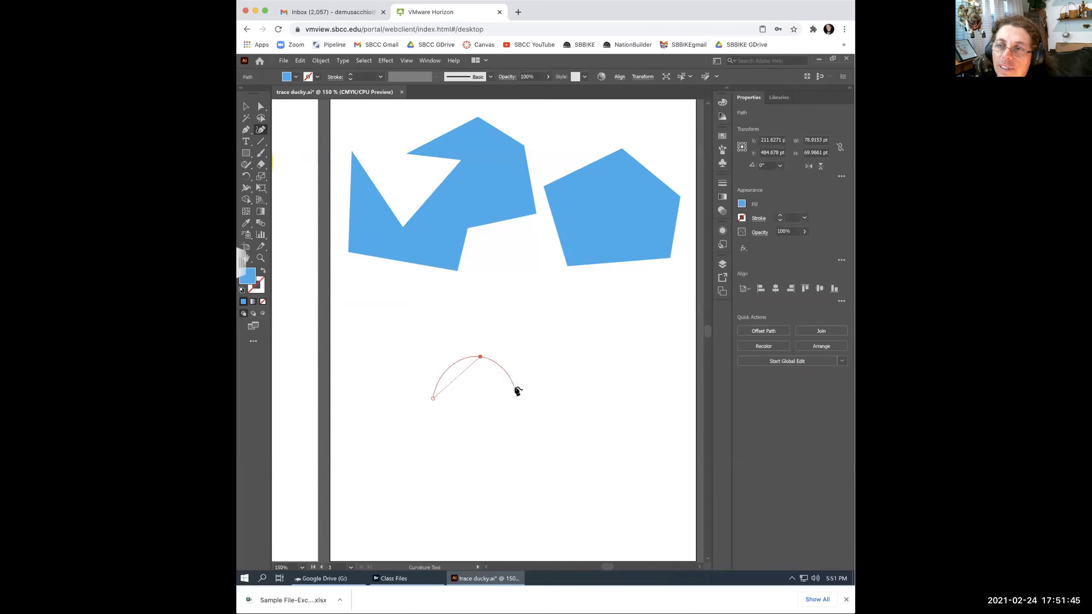
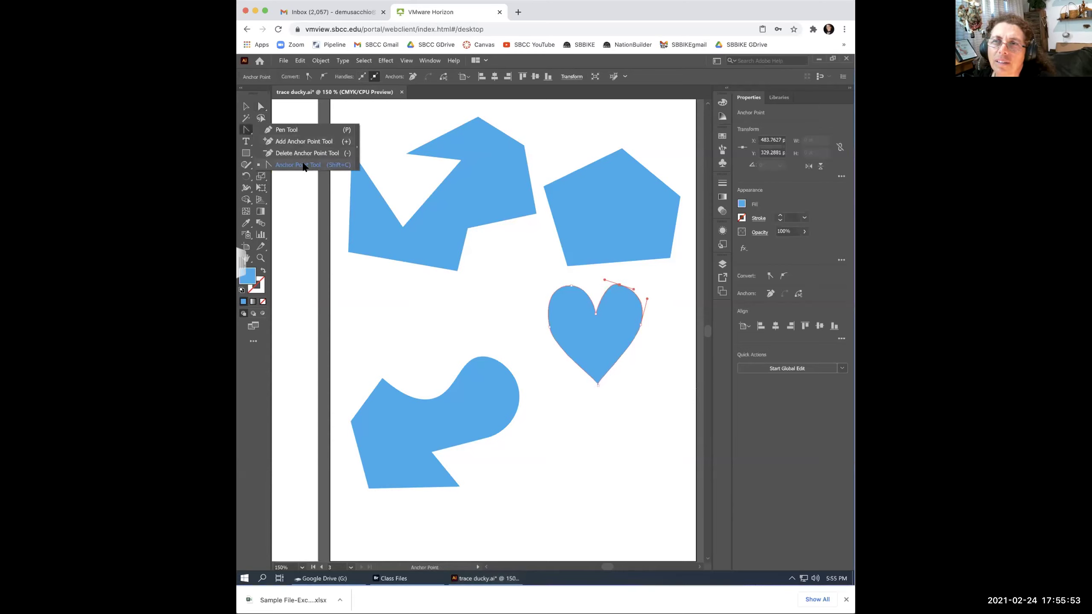
Select the notched shape and use the Anchor Point tool to round its left tip, the notch's upper point and its inner right corner.
{"action": "left_click", "coordinate": [247, 130]}
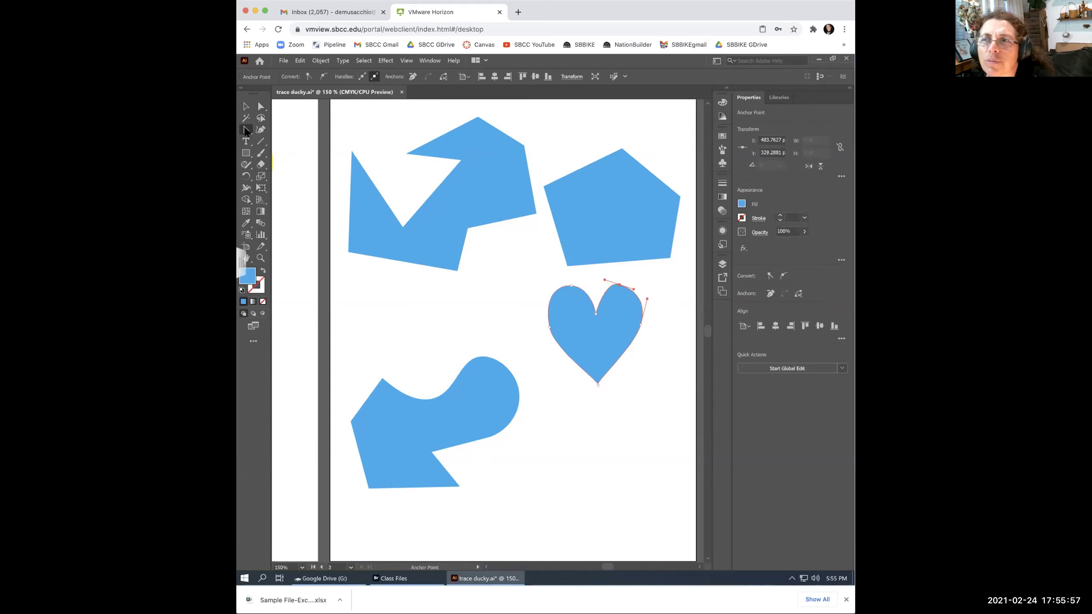
{"action": "left_click", "coordinate": [246, 106]}
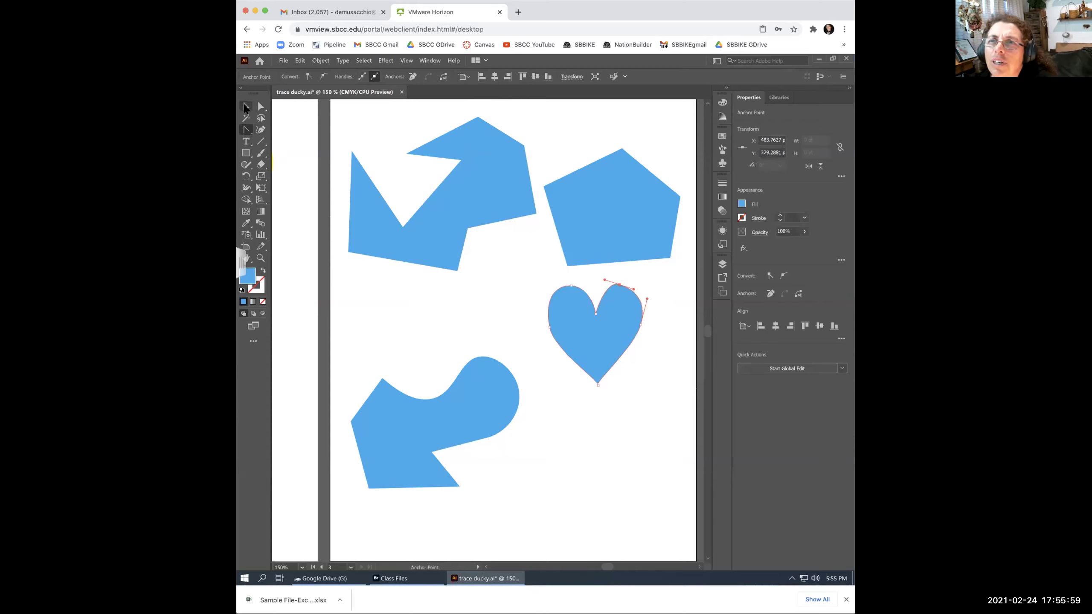
{"action": "left_click", "coordinate": [532, 153]}
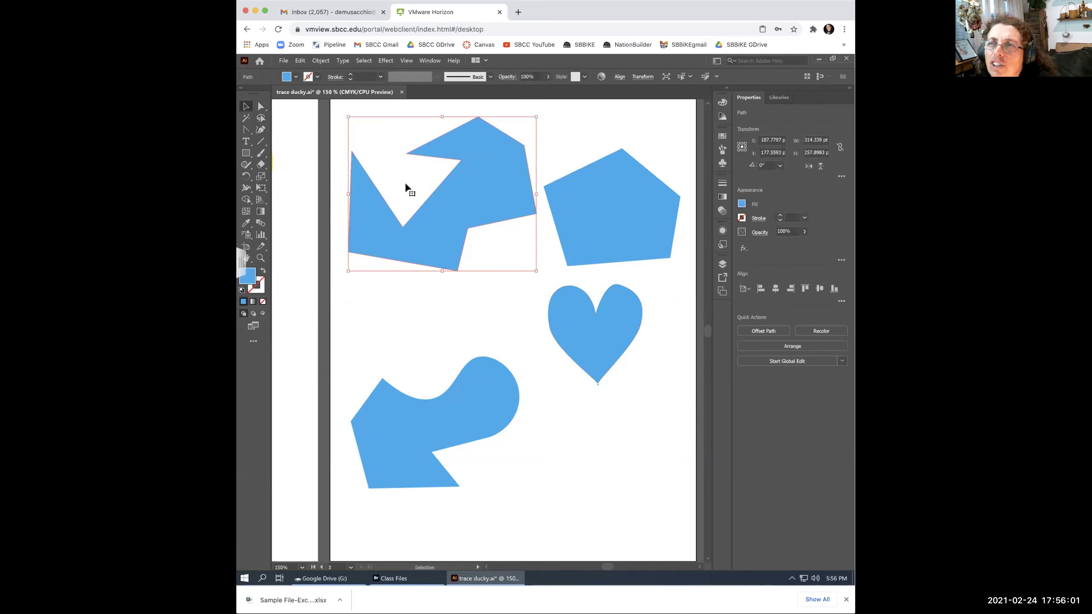
{"action": "left_click", "coordinate": [246, 130]}
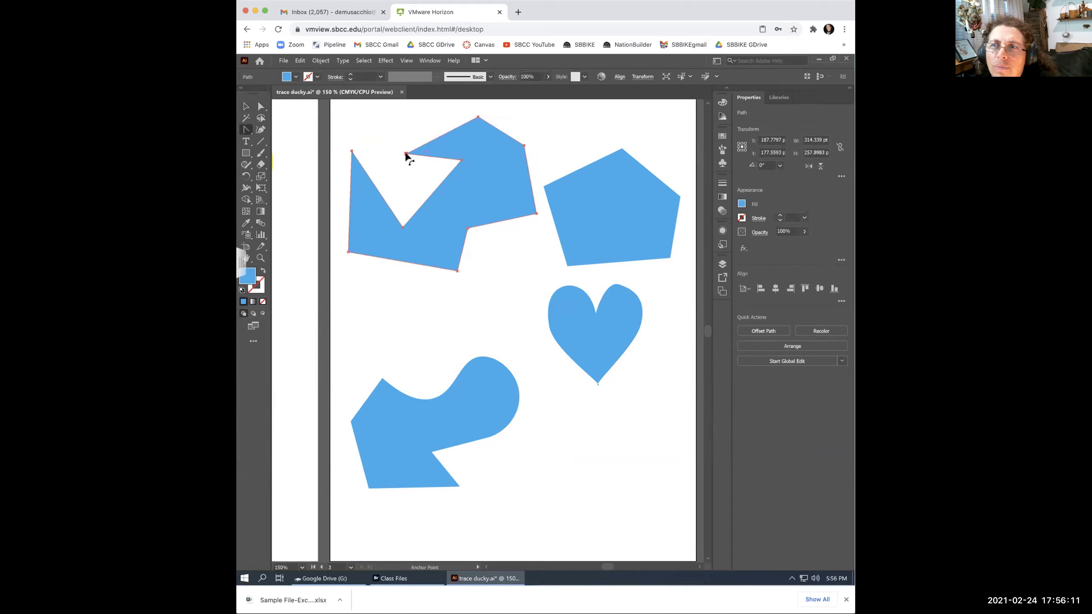
{"action": "left_click_drag", "start_coordinate": [405, 151], "coordinate": [400, 136]}
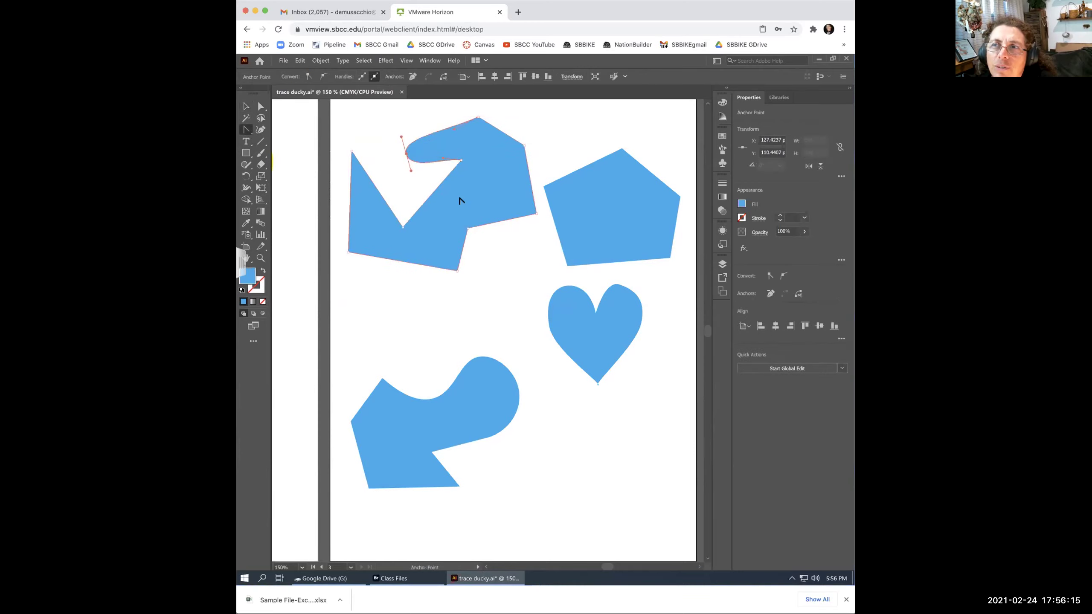
{"action": "mouse_move", "coordinate": [461, 160]}
{"action": "left_mouse_down"}
{"action": "mouse_move", "coordinate": [466, 183]}
{"action": "mouse_move", "coordinate": [458, 142]}
{"action": "left_mouse_up"}
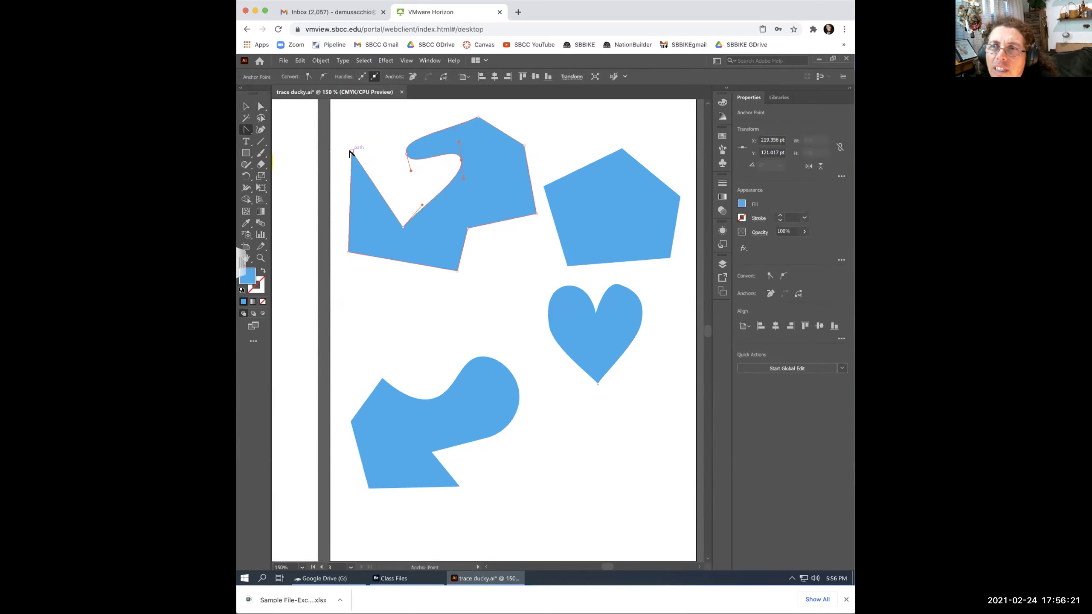
{"action": "left_click_drag", "start_coordinate": [351, 151], "coordinate": [378, 146]}
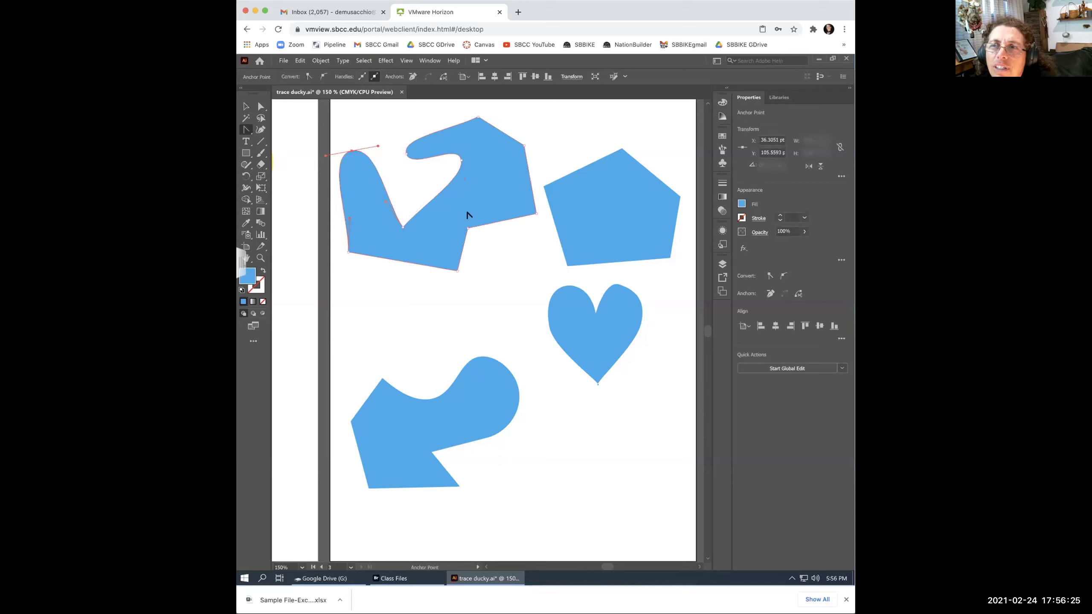
Convert the notched shape's three rounded anchors back to sharp corners with the Anchor Point tool.
{"action": "left_click", "coordinate": [406, 155]}
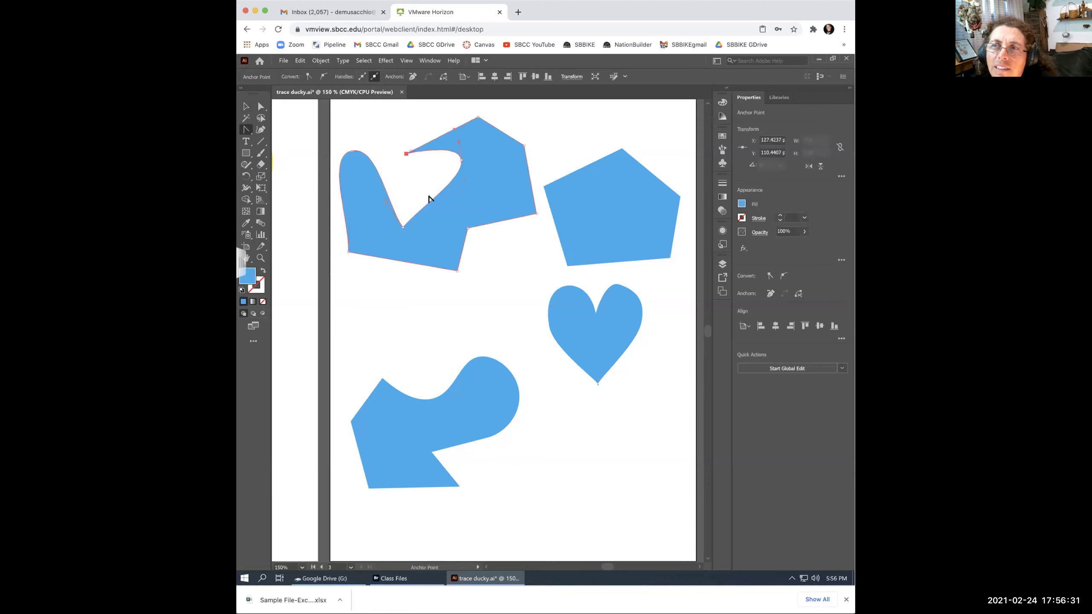
{"action": "left_click", "coordinate": [462, 162]}
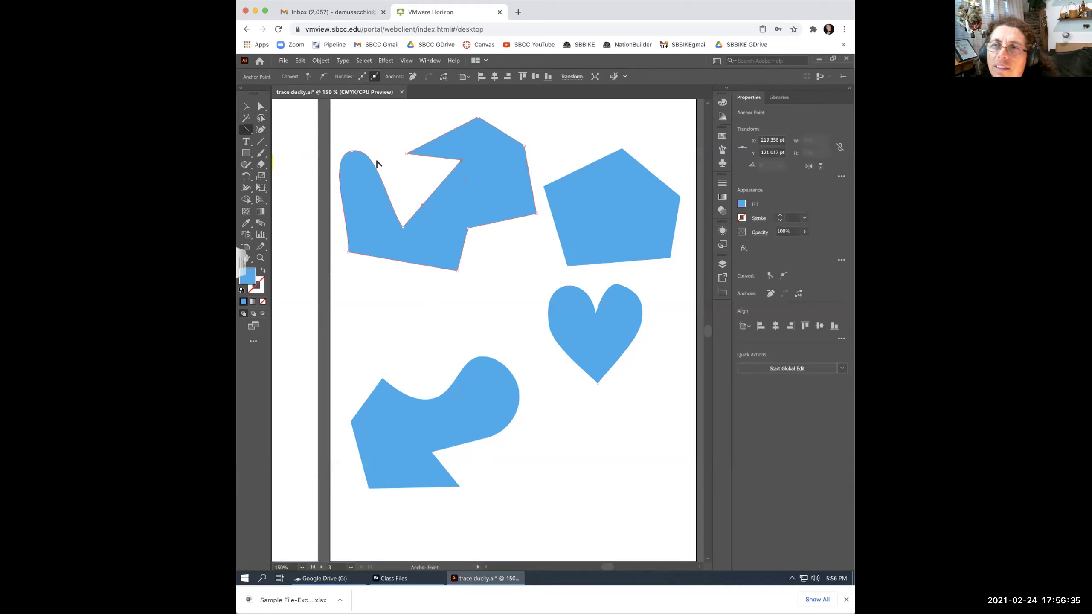
{"action": "left_click", "coordinate": [349, 151]}
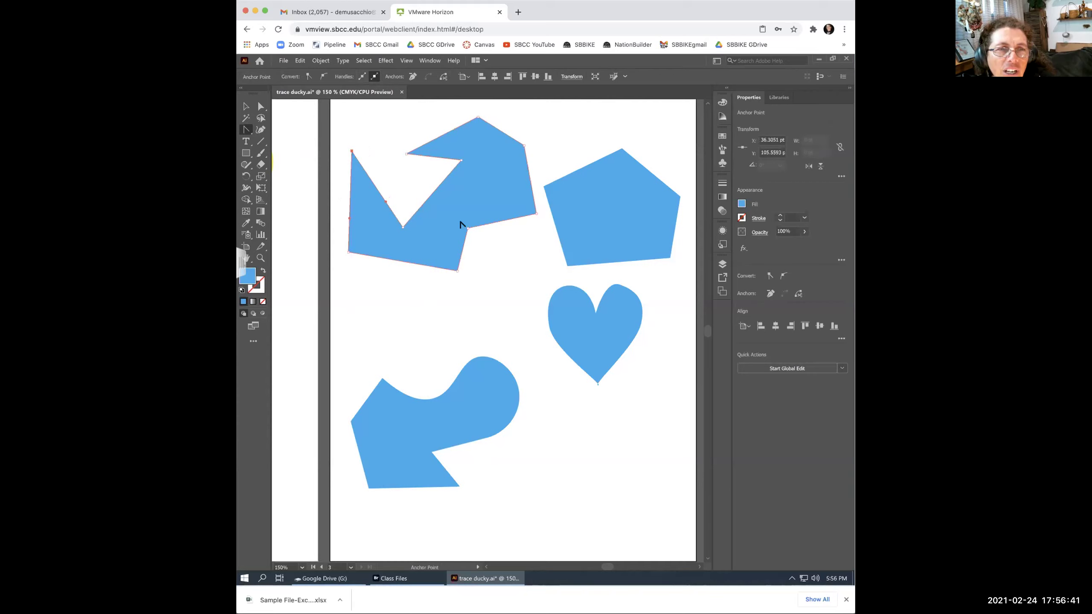
Round the notched shape's two upper-right corners, both points beside the notch, the notch's bottom and its left tip with the Anchor Point tool.
{"action": "left_click_drag", "start_coordinate": [524, 147], "coordinate": [537, 174]}
{"action": "left_click_drag", "start_coordinate": [478, 118], "coordinate": [497, 116]}
{"action": "left_click_drag", "start_coordinate": [406, 154], "coordinate": [405, 136]}
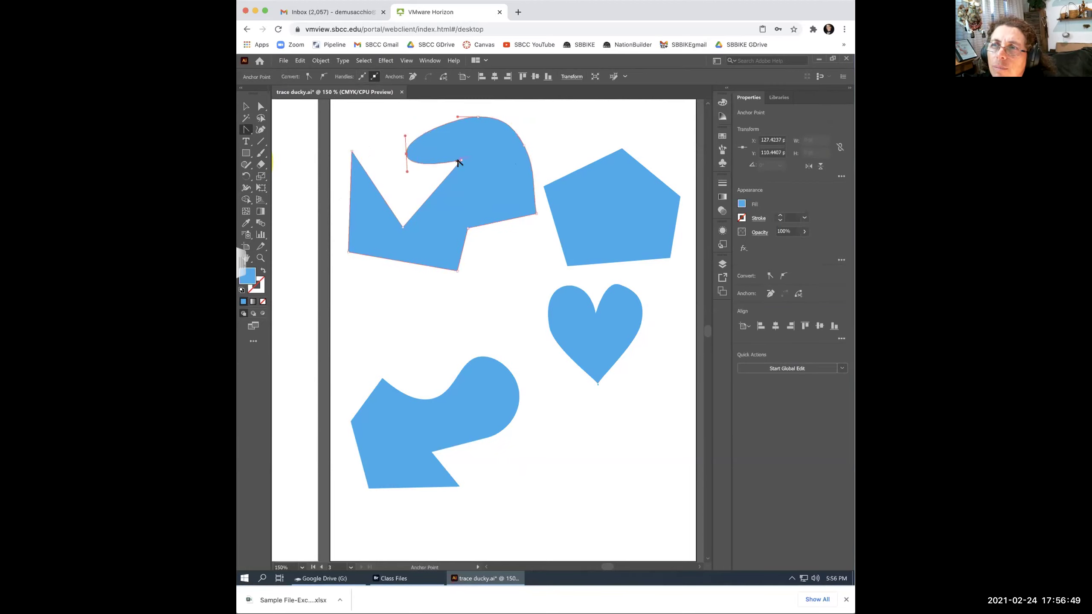
{"action": "left_click_drag", "start_coordinate": [464, 169], "coordinate": [458, 132]}
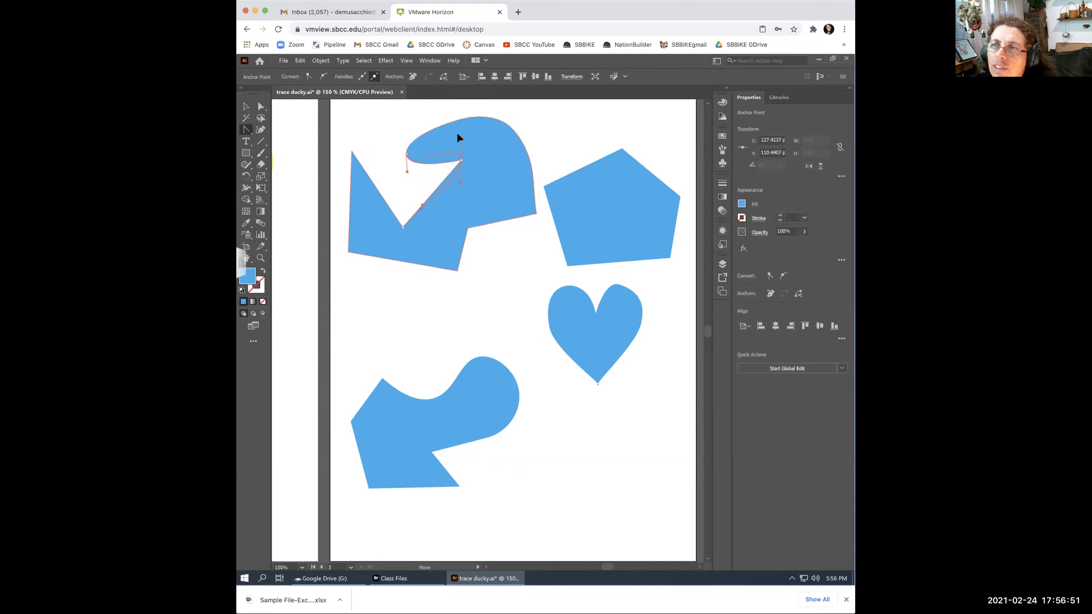
{"action": "left_click_drag", "start_coordinate": [400, 225], "coordinate": [422, 225]}
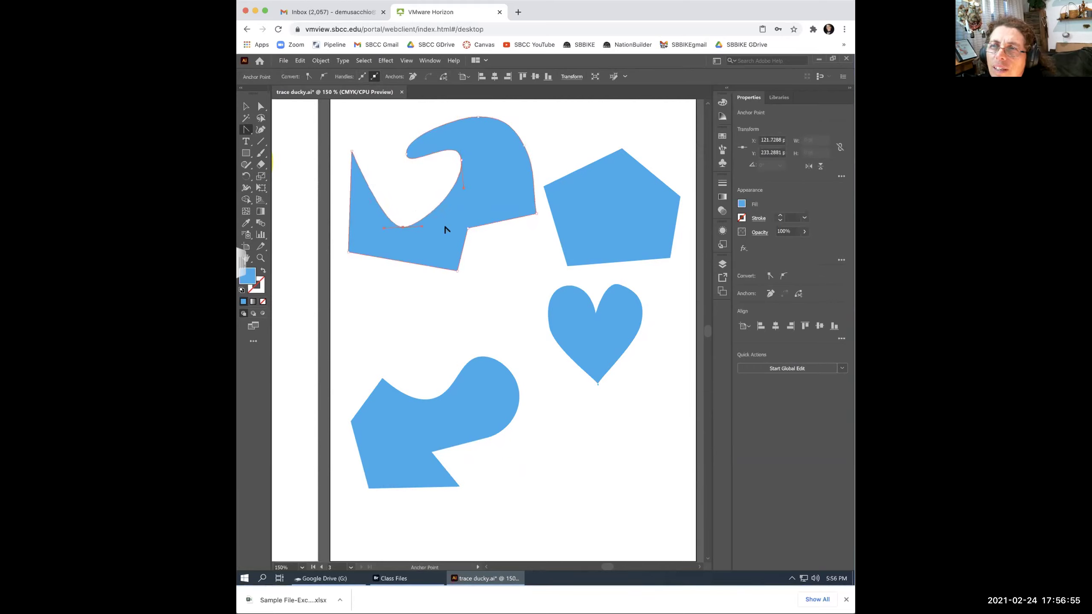
{"action": "left_click_drag", "start_coordinate": [352, 151], "coordinate": [368, 145]}
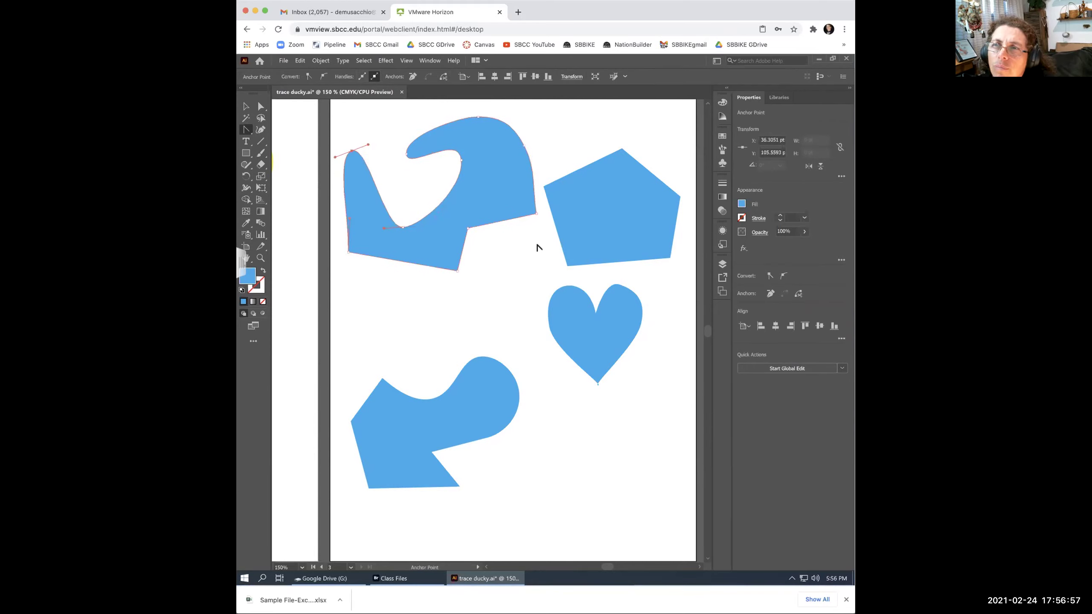
Convert all six rounded anchors of the notched shape back to sharp corners with the Anchor Point tool.
{"action": "left_click", "coordinate": [351, 151]}
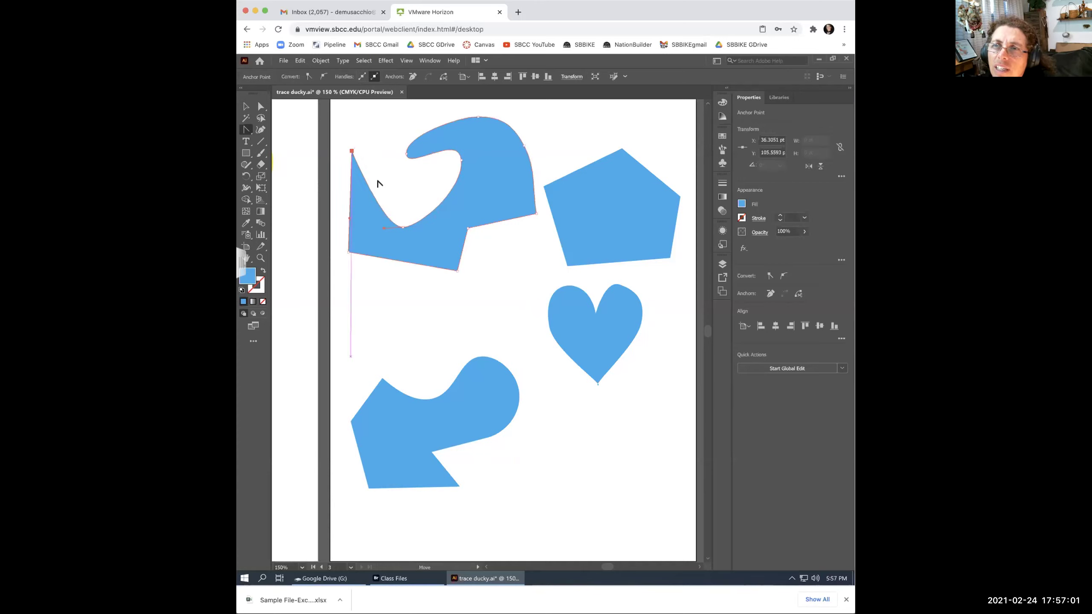
{"action": "left_click", "coordinate": [402, 226]}
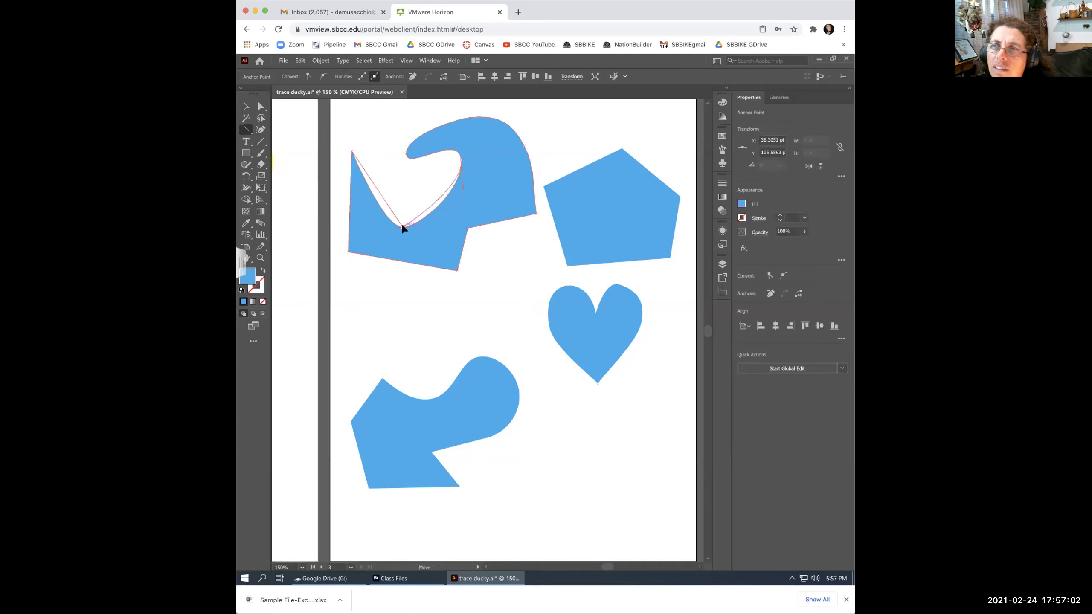
{"action": "left_click", "coordinate": [459, 161]}
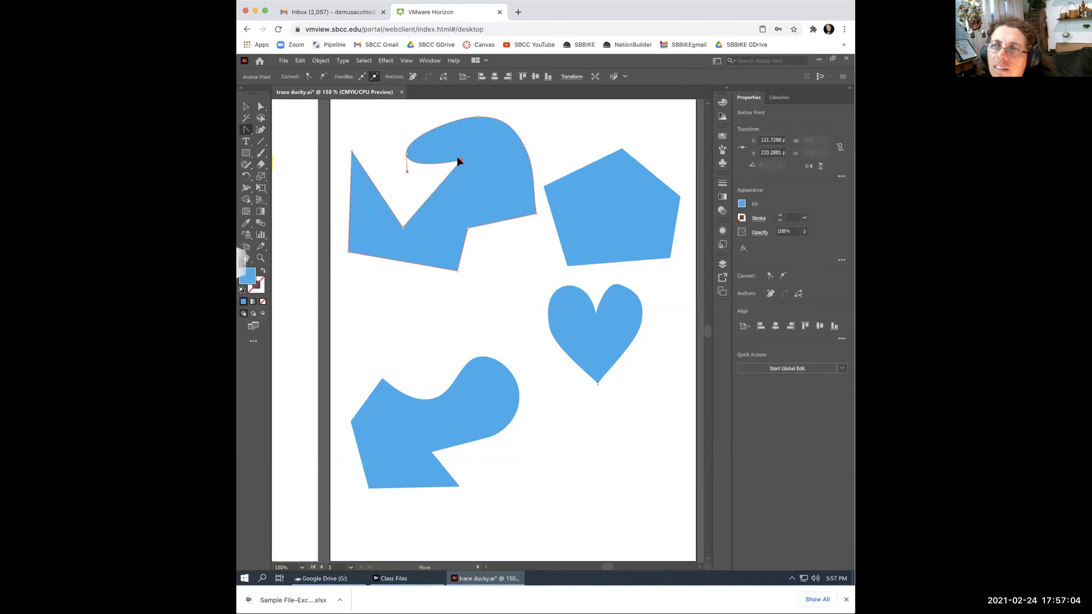
{"action": "left_click", "coordinate": [405, 154]}
{"action": "left_click", "coordinate": [478, 117]}
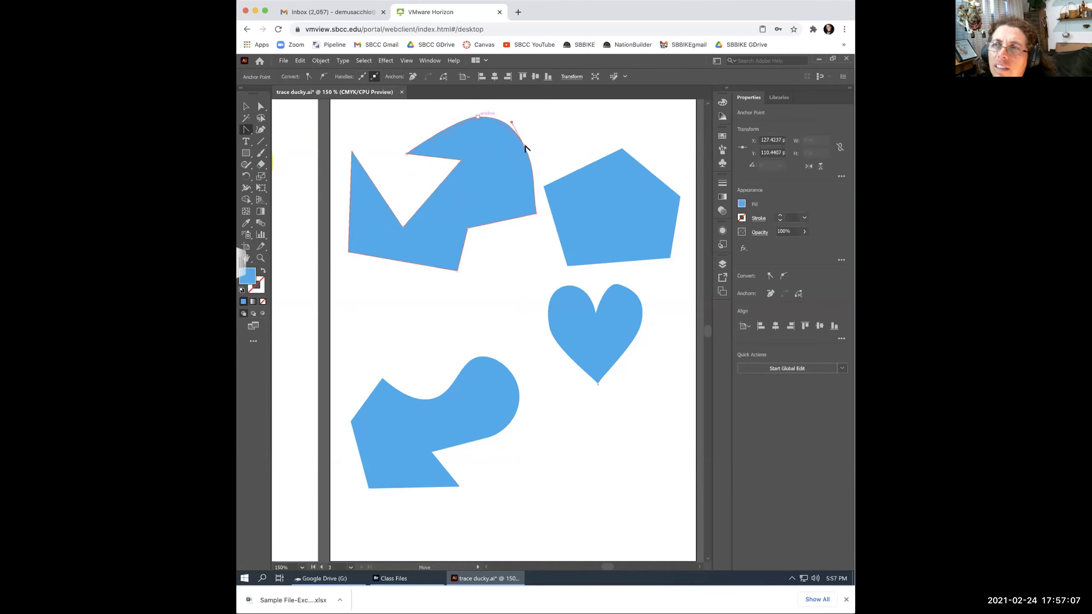
{"action": "left_click", "coordinate": [524, 145]}
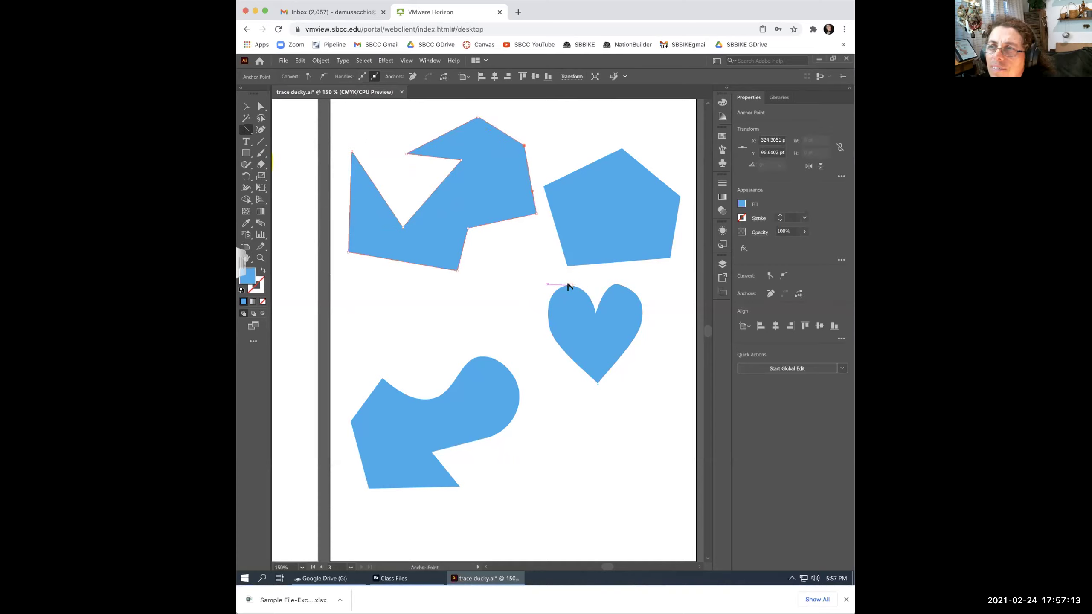
Select the heart, convert its anchors at the lobes, sides and bottom tip to sharp corners with the Anchor Point tool, and deselect it.
{"action": "left_click", "coordinate": [245, 106]}
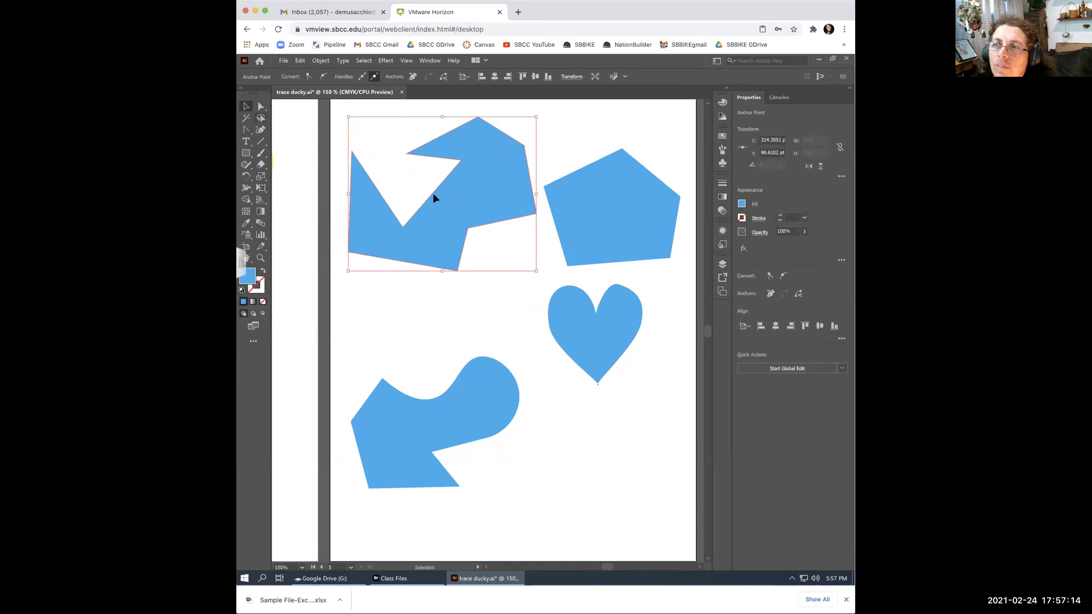
{"action": "left_click", "coordinate": [574, 311]}
{"action": "left_click", "coordinate": [245, 129]}
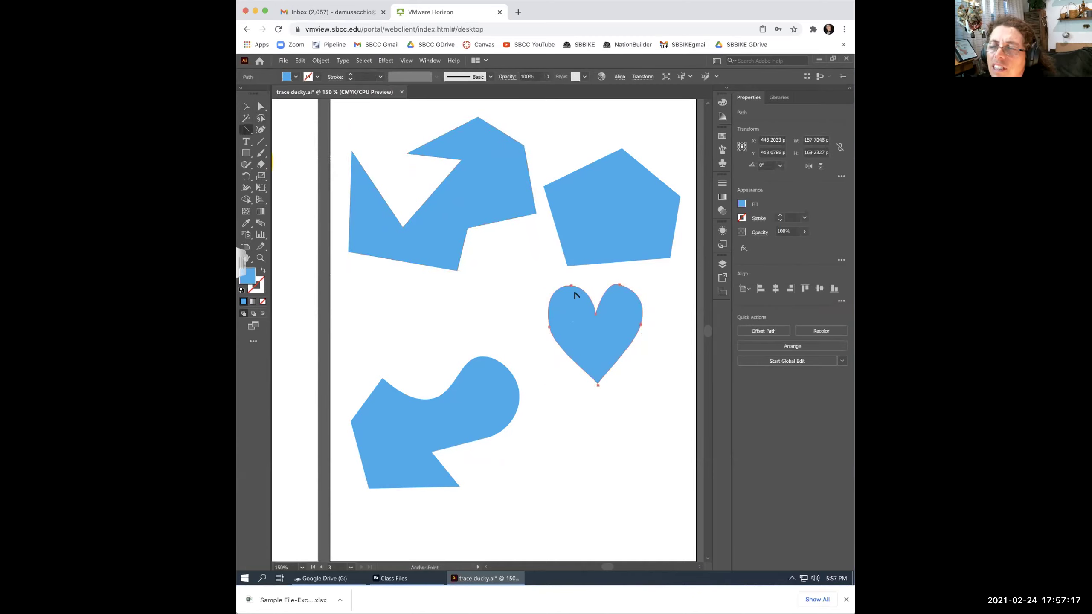
{"action": "left_click", "coordinate": [571, 286]}
{"action": "left_click", "coordinate": [550, 327]}
{"action": "left_click", "coordinate": [598, 384]}
{"action": "left_click", "coordinate": [640, 325]}
{"action": "left_click", "coordinate": [618, 285]}
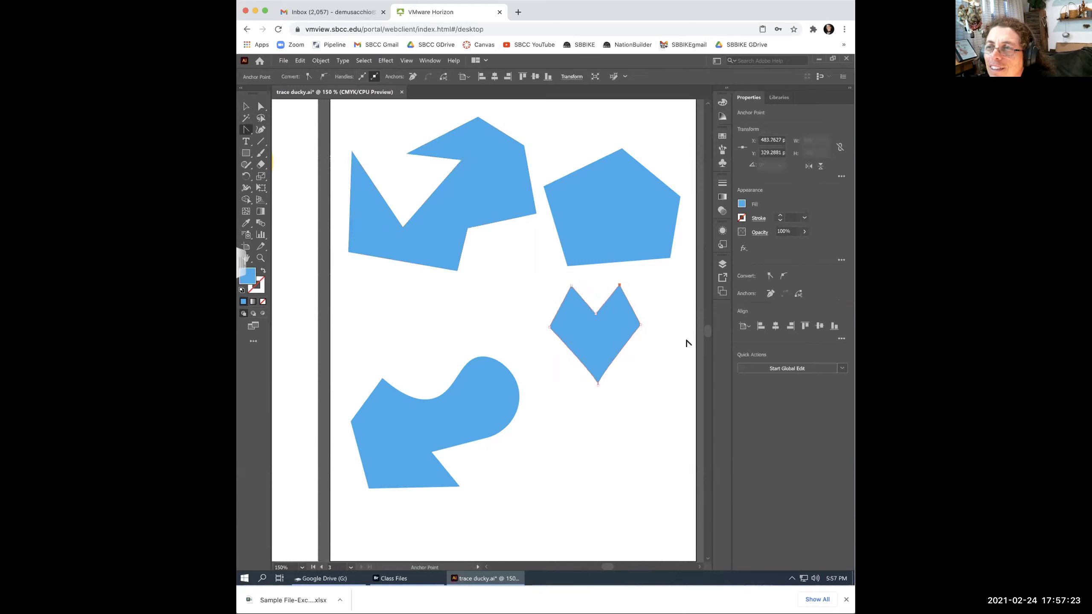
{"action": "left_click_drag", "start_coordinate": [594, 433], "coordinate": [594, 430]}
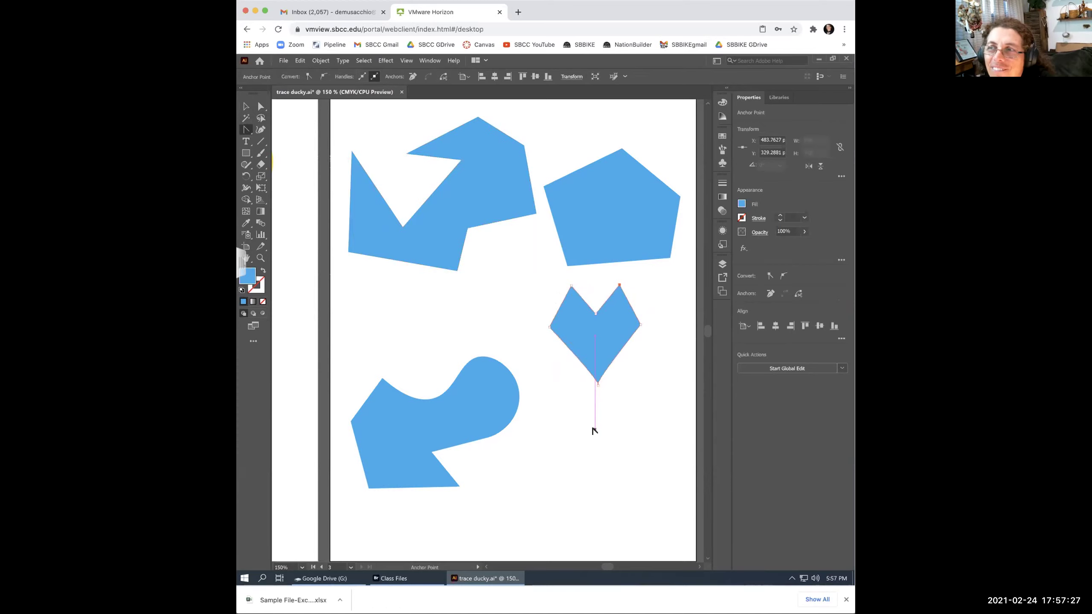
{"action": "left_click", "coordinate": [577, 409]}
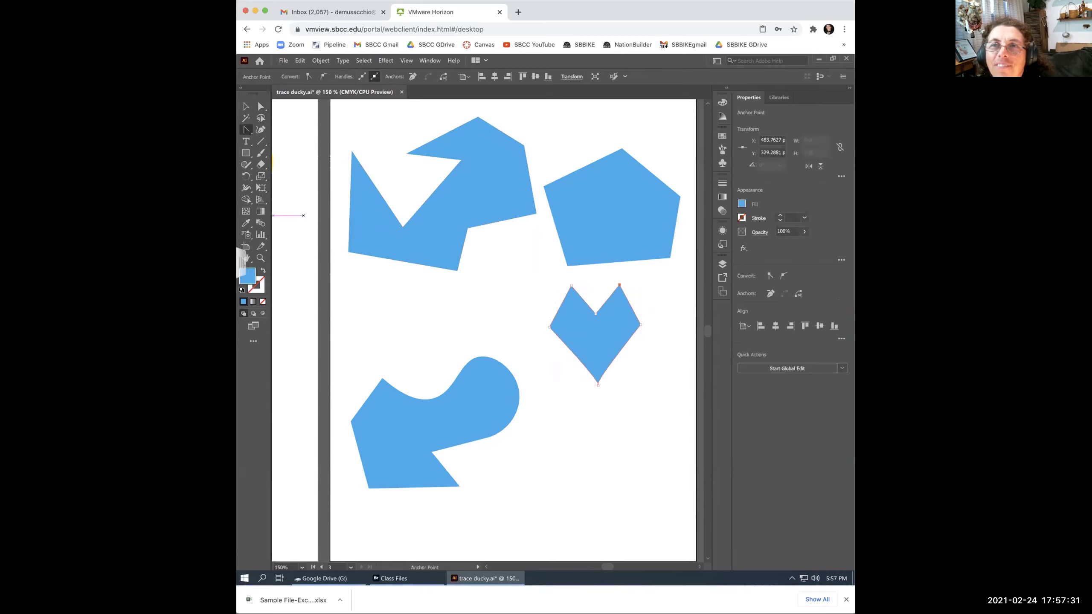
{"action": "left_click", "coordinate": [246, 105]}
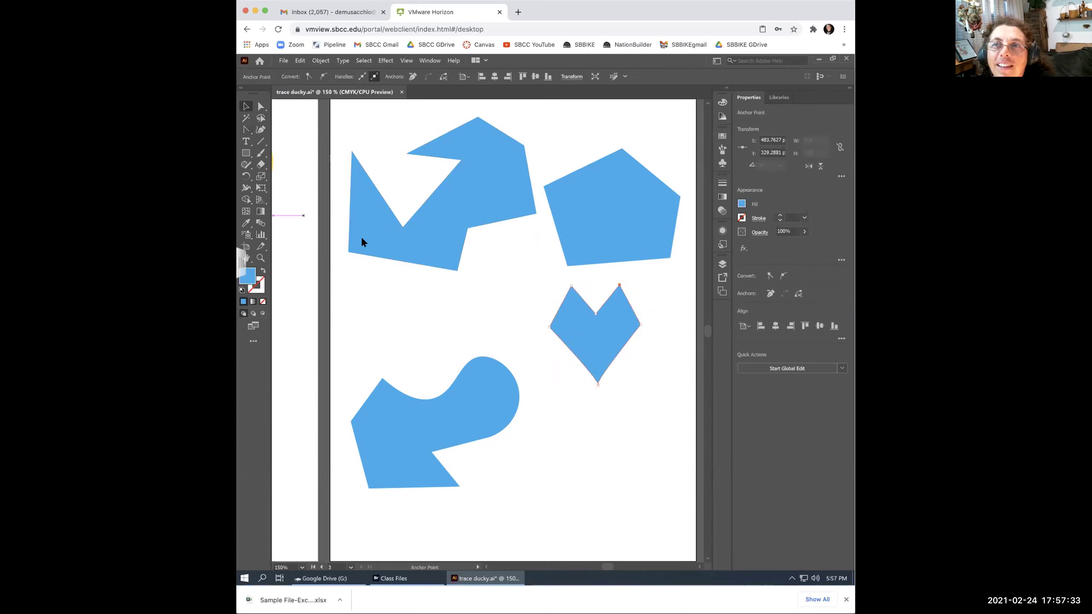
{"action": "left_click", "coordinate": [606, 425]}
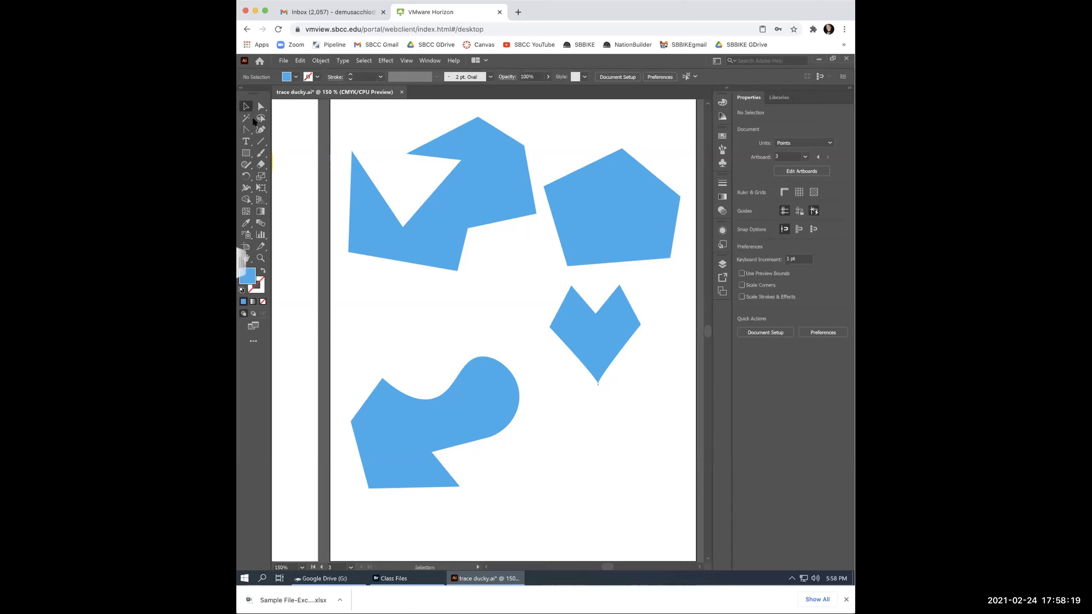
Select the lower-left curved shape and, with the Curvature tool, add an anchor on its upper S-curve and pull it up and left.
{"action": "left_click", "coordinate": [247, 107]}
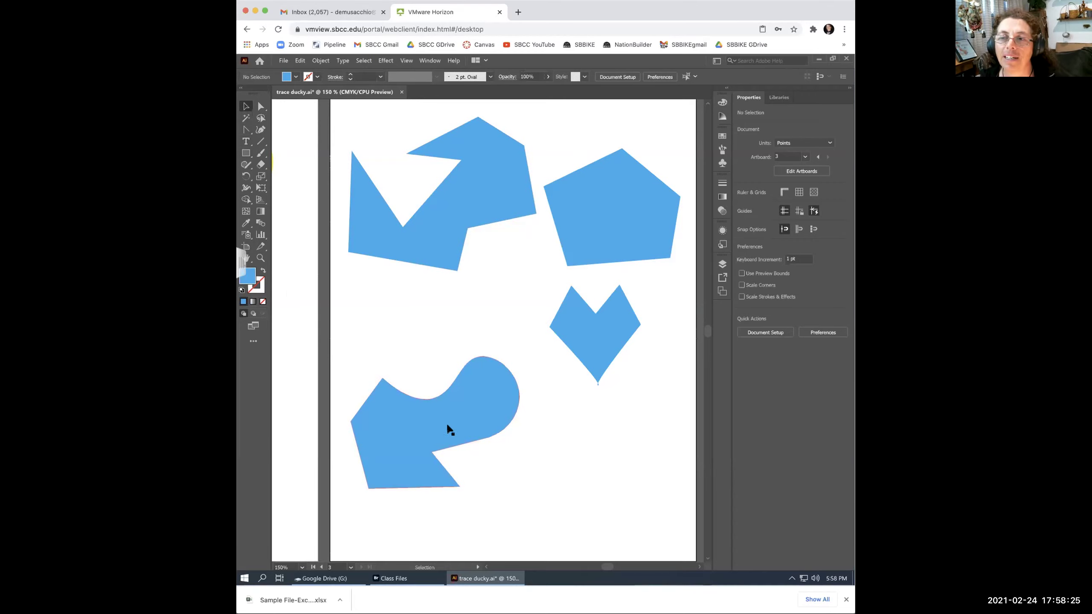
{"action": "left_click", "coordinate": [474, 421]}
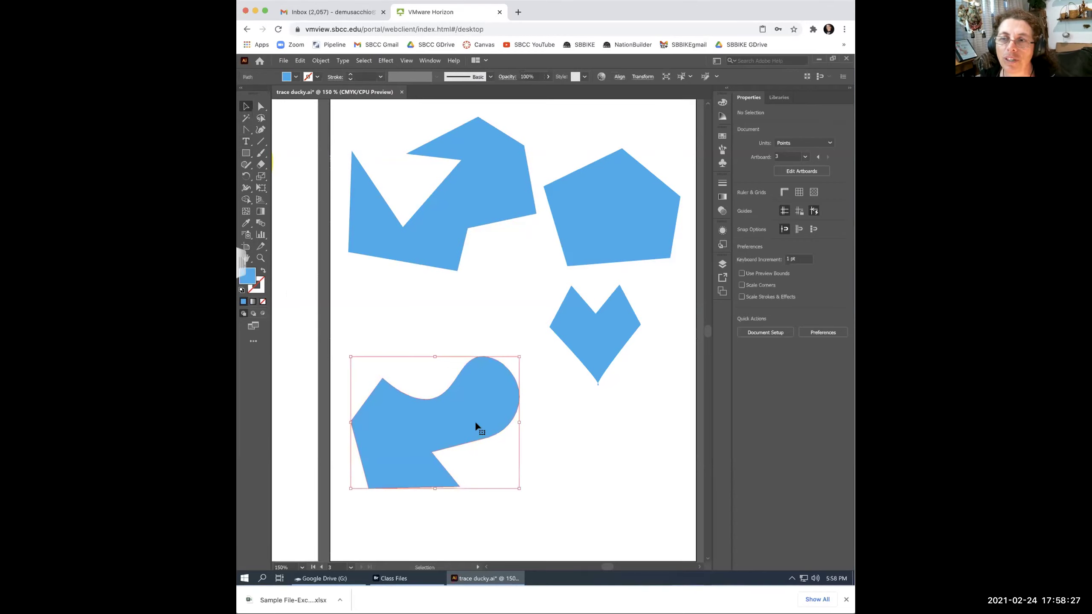
{"action": "left_click", "coordinate": [246, 131]}
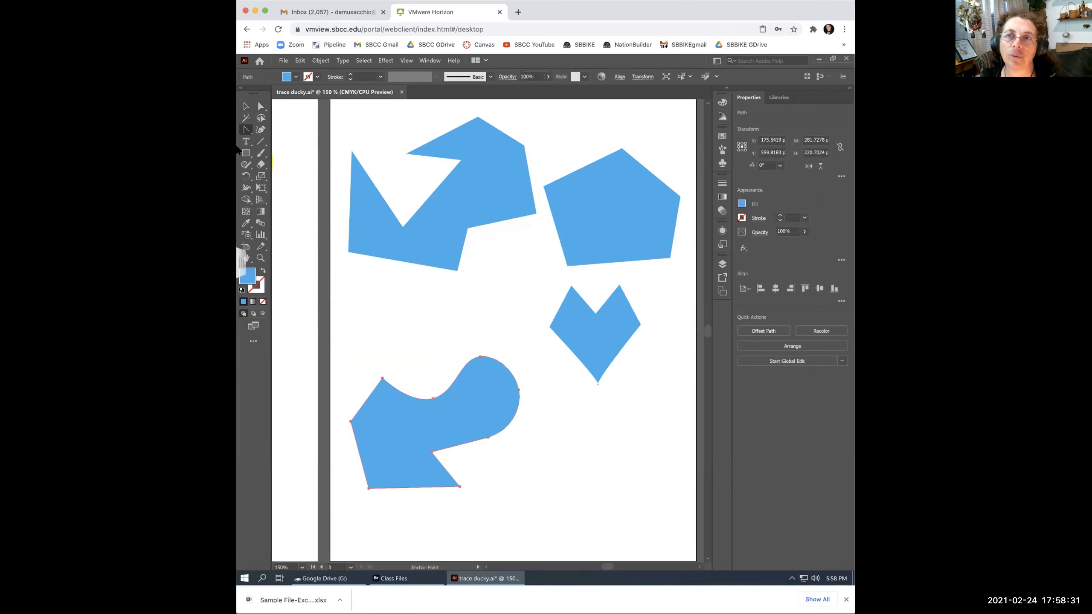
{"action": "left_click", "coordinate": [261, 131]}
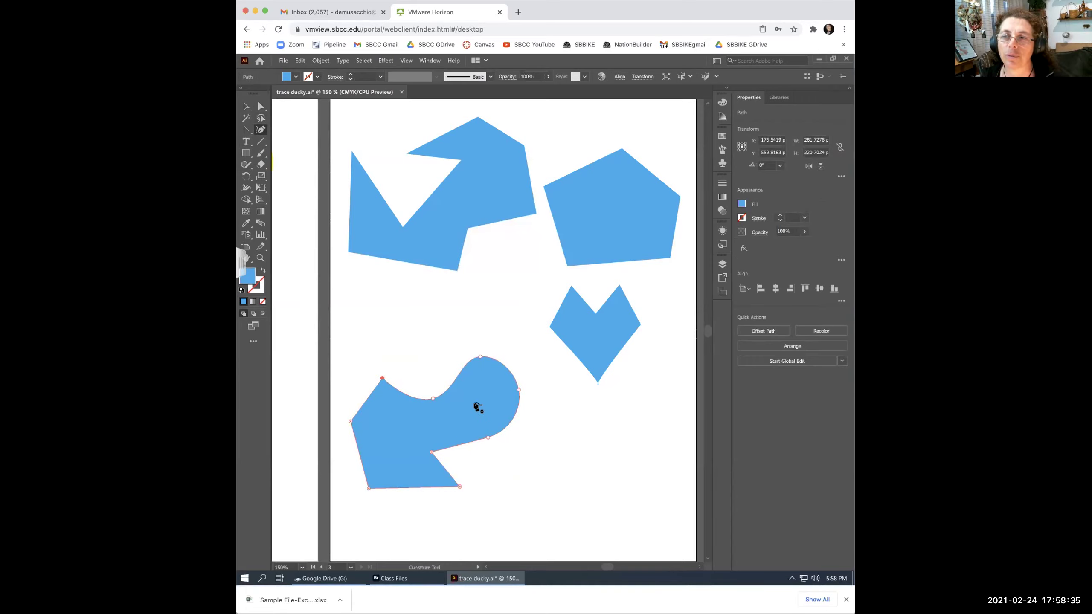
{"action": "left_click", "coordinate": [452, 386]}
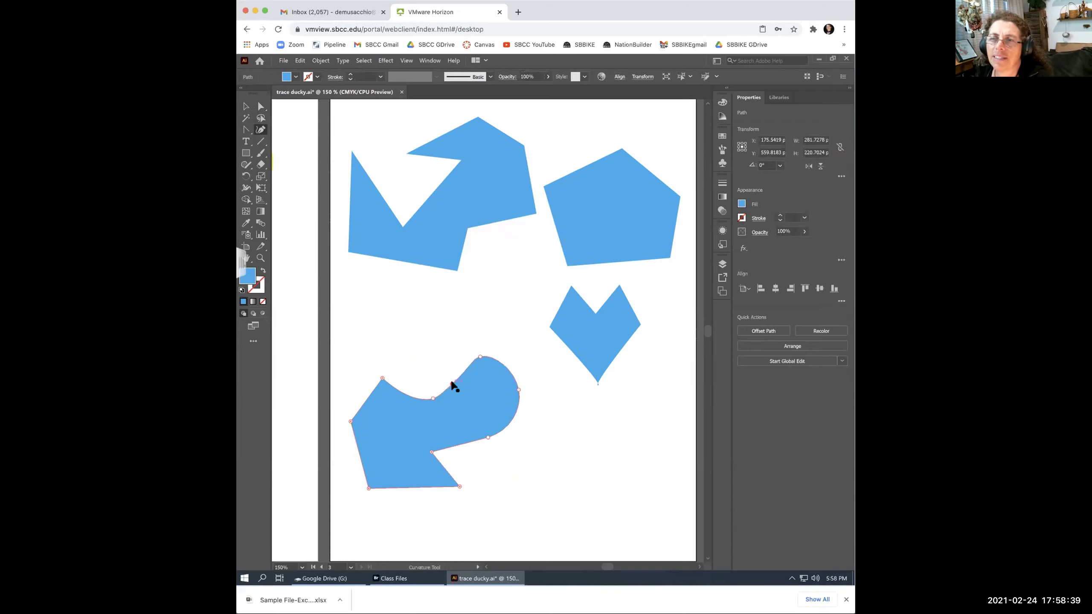
{"action": "left_click_drag", "start_coordinate": [453, 386], "coordinate": [442, 362]}
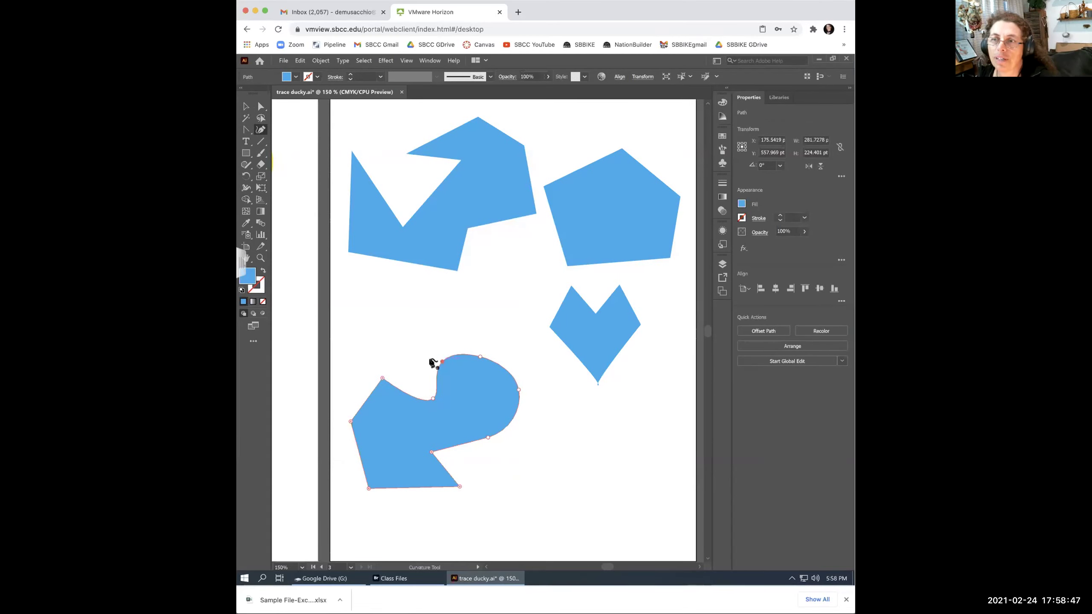
Switch between the Selection and Curvature tools and deselect the reshaped curved shape.
{"action": "key", "text": "v"}
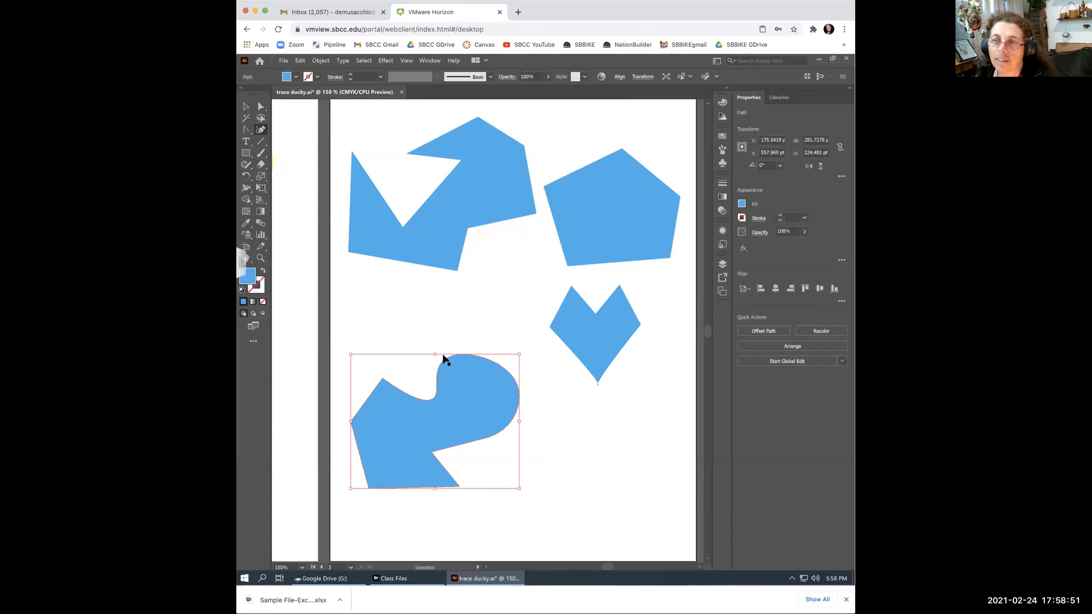
{"action": "key", "text": "shift+grave"}
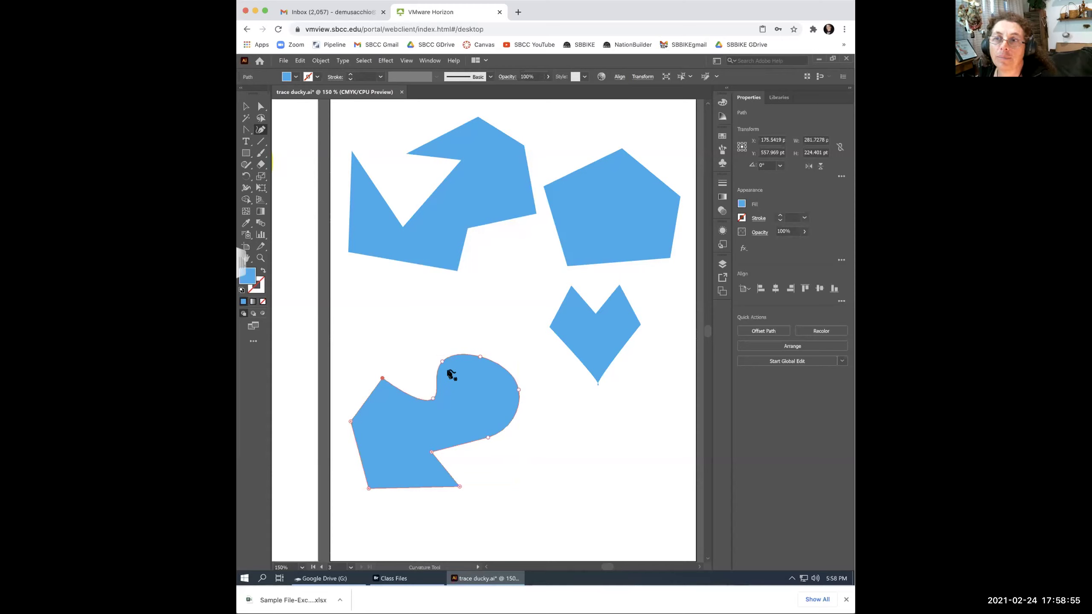
{"action": "key", "text": "v"}
{"action": "left_click", "coordinate": [548, 411], "text": "ctrl"}
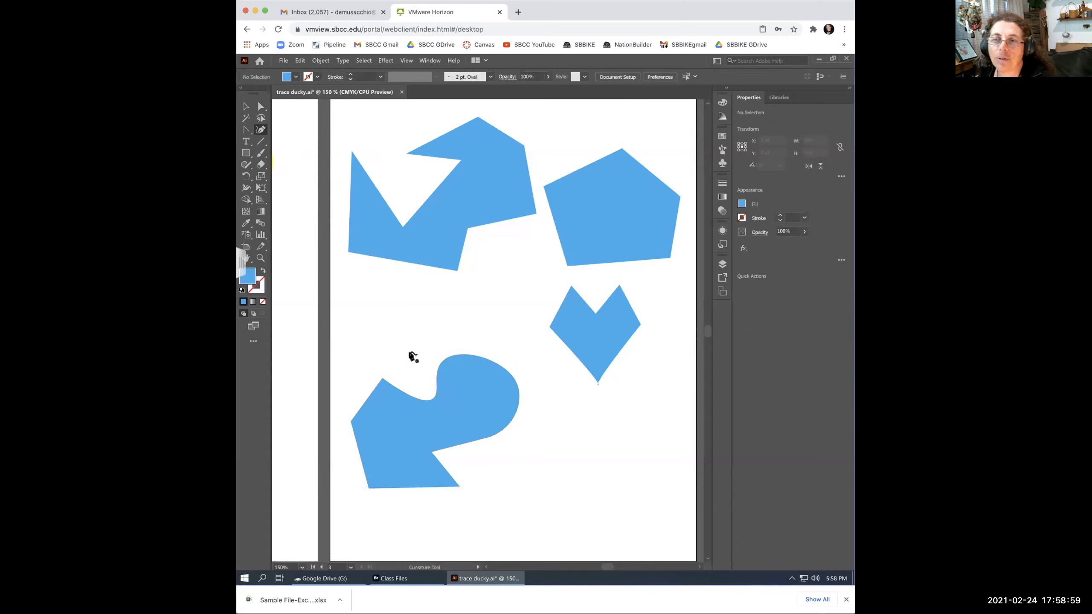
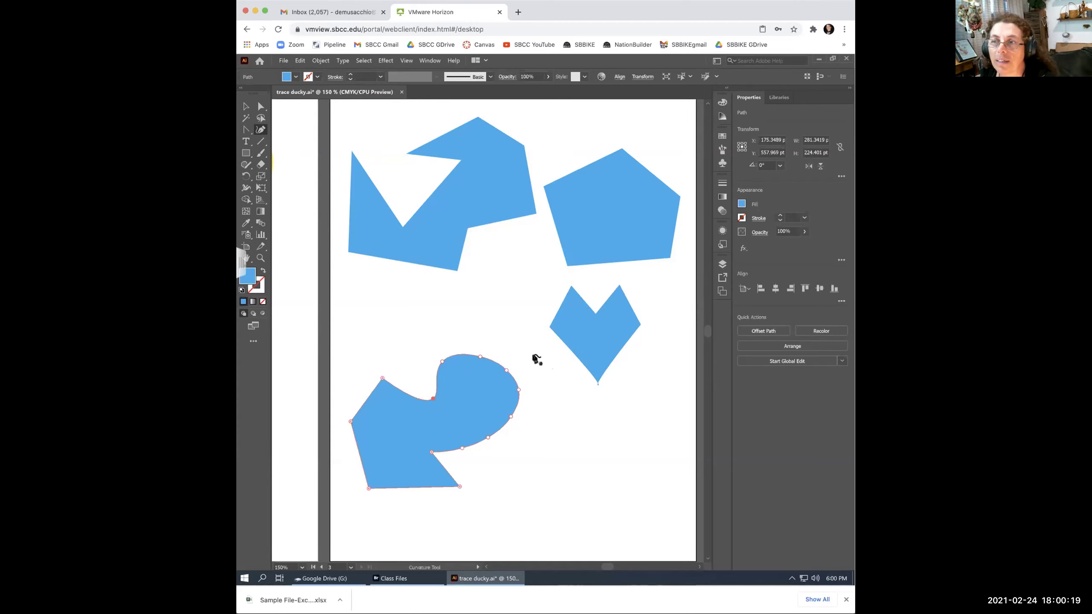
Select the straight-edged heart and add two anchors along its lower-left edge with the Curvature tool.
{"action": "key", "text": "v"}
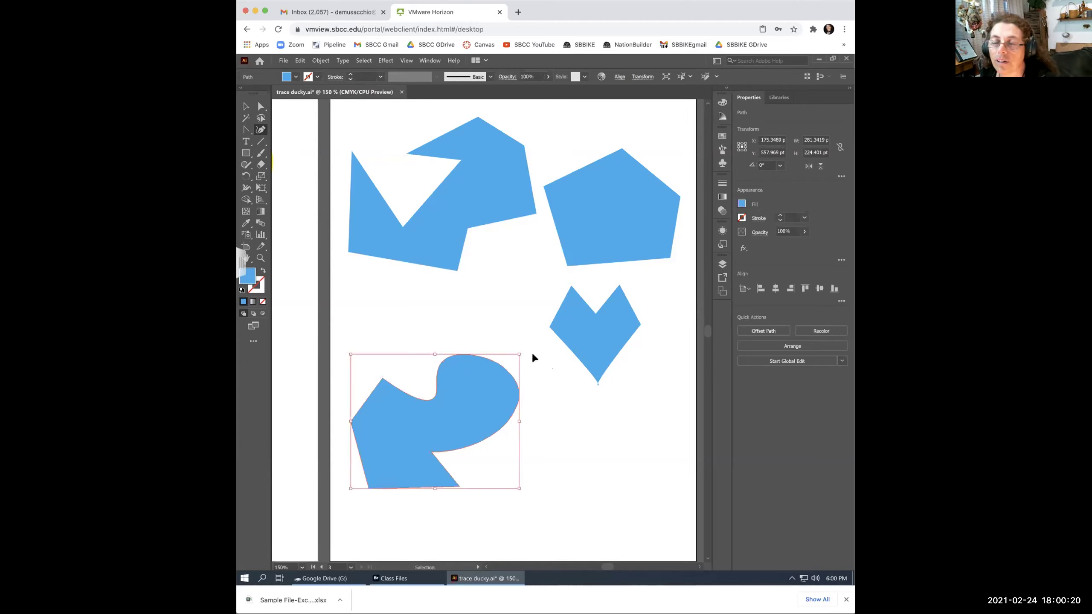
{"action": "left_click", "coordinate": [575, 332]}
{"action": "key", "text": "shift+grave"}
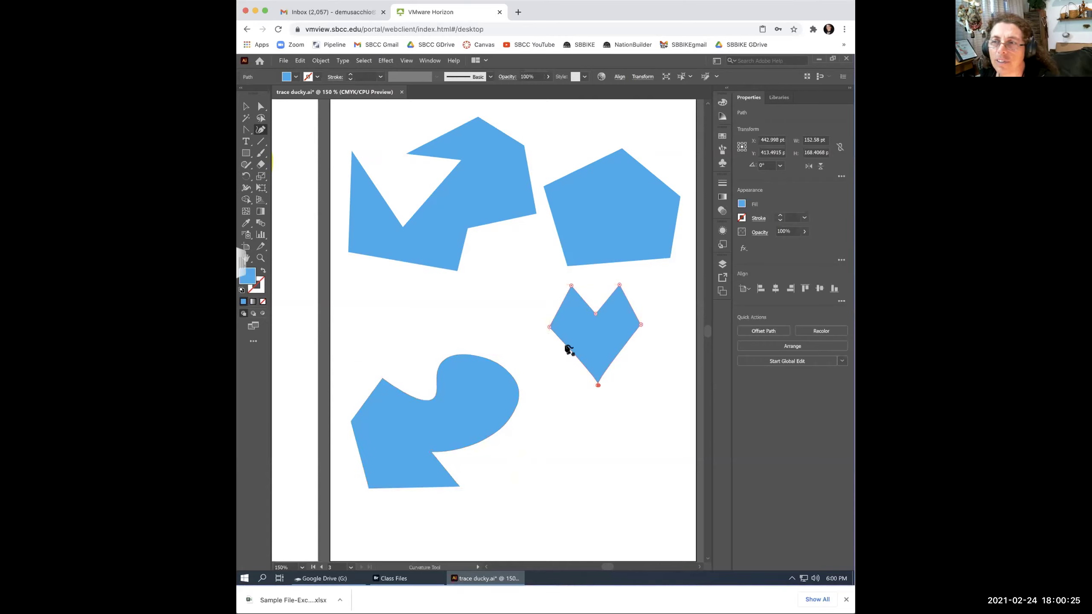
{"action": "left_click", "coordinate": [581, 362]}
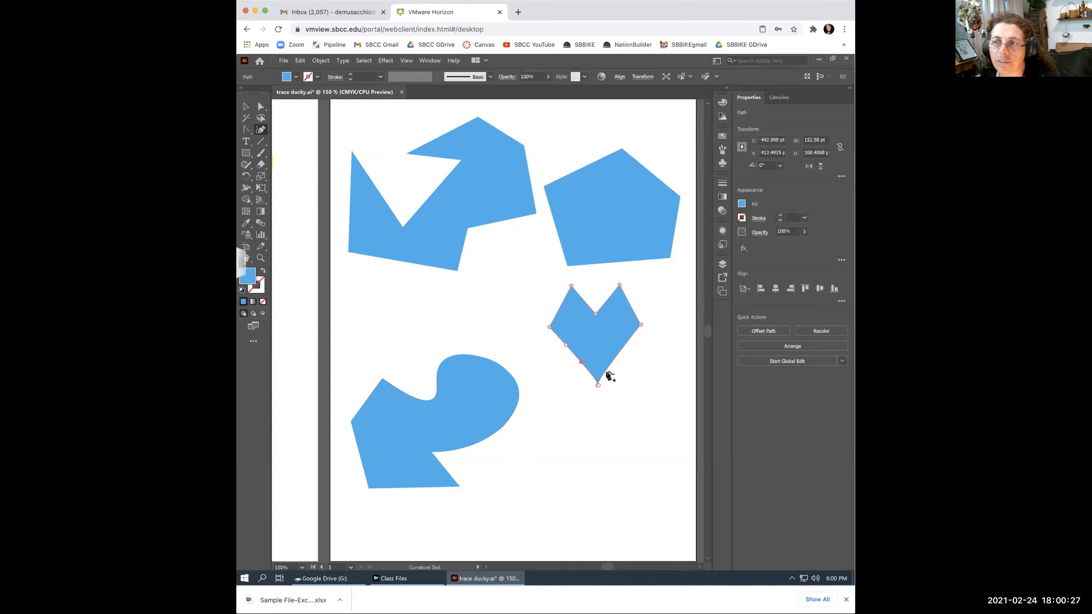
Select the notched shape and add one Curvature anchor on each of the two edges meeting at its inner right corner.
{"action": "key", "text": "ctrl"}
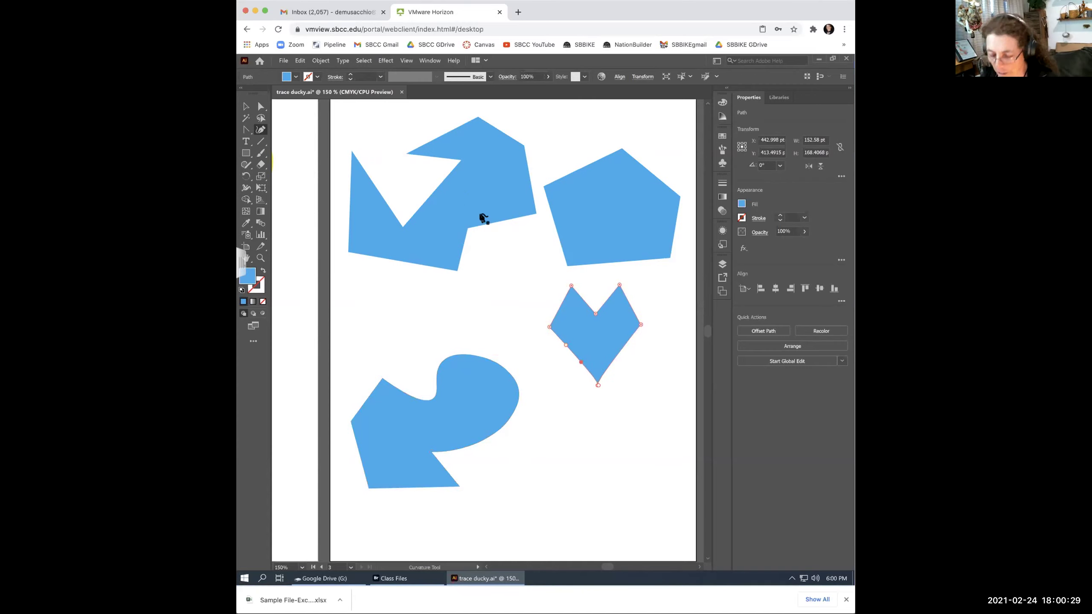
{"action": "left_click", "coordinate": [462, 187], "text": "ctrl"}
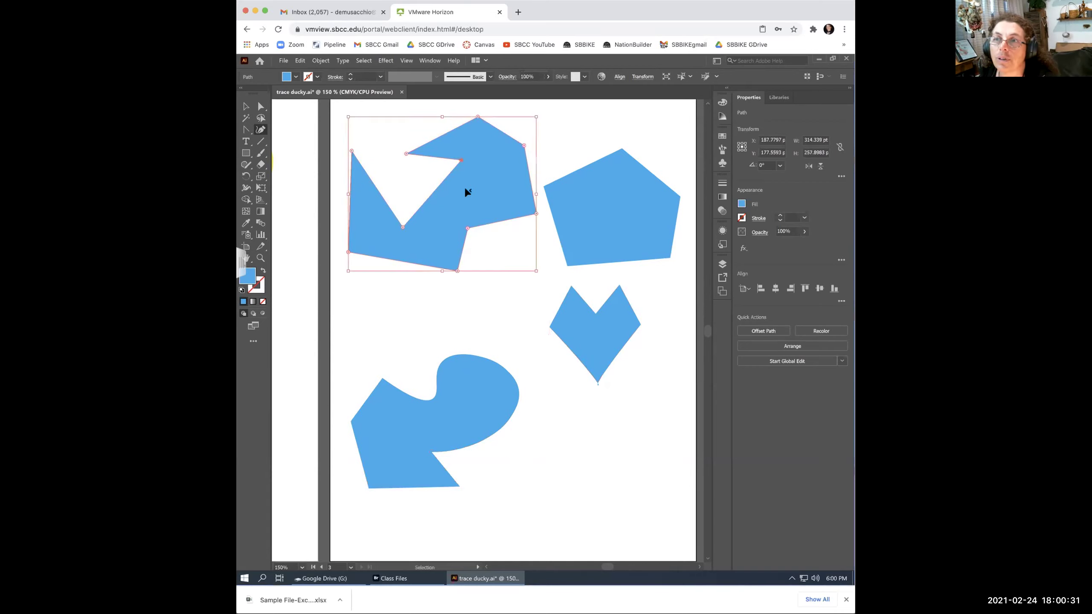
{"action": "left_click", "coordinate": [495, 222]}
{"action": "left_click", "coordinate": [463, 248]}
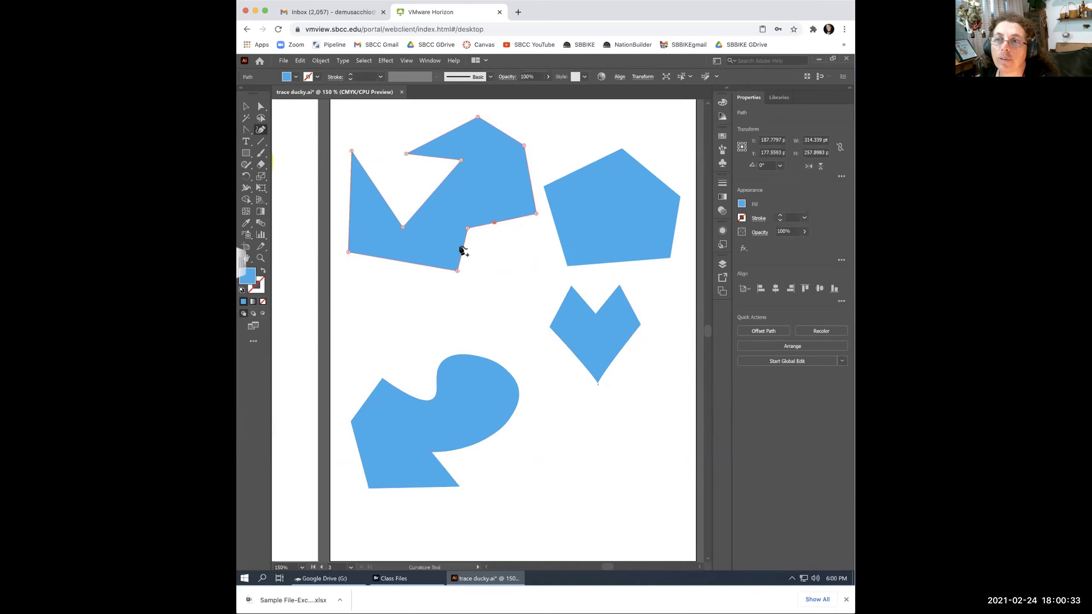
Add two Curvature anchors on the notched shape's bottom edge, pulling the left one down and the right one up to form a wave.
{"action": "left_click", "coordinate": [412, 263]}
{"action": "left_click", "coordinate": [369, 255]}
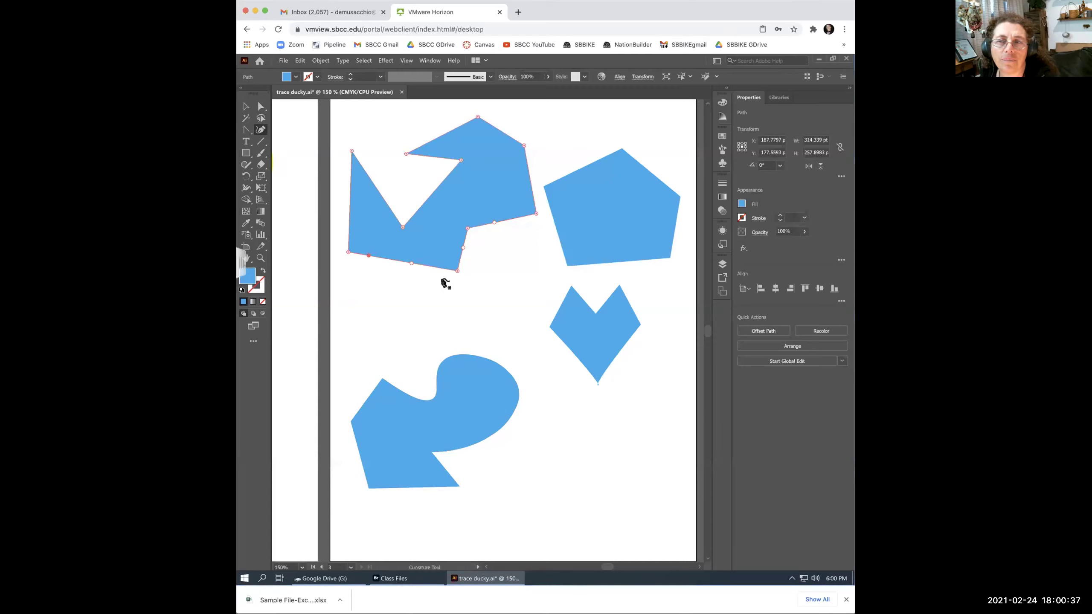
{"action": "left_click_drag", "start_coordinate": [368, 256], "coordinate": [377, 283]}
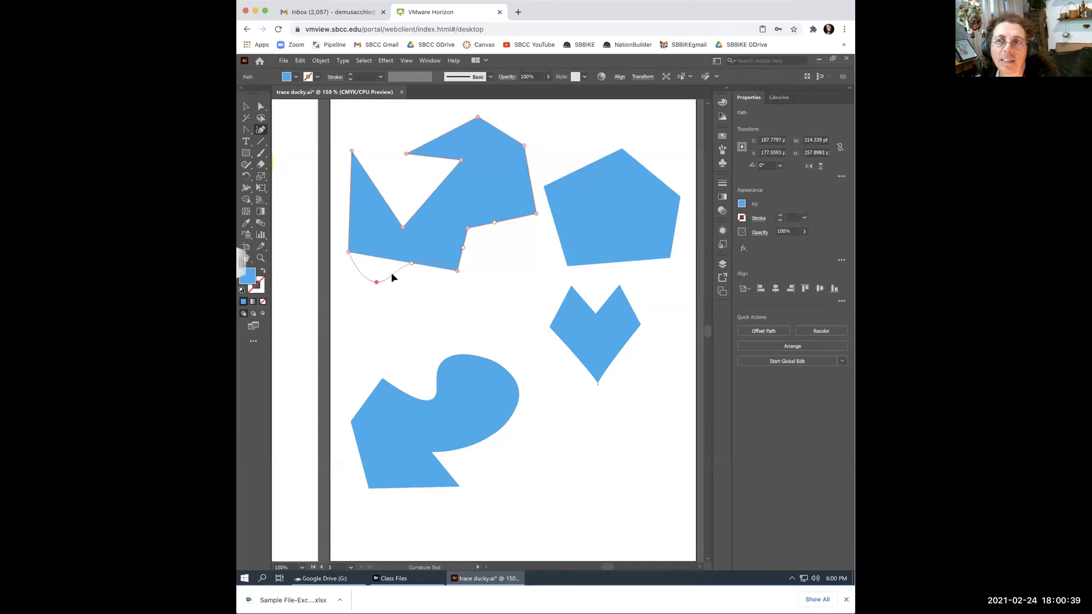
{"action": "left_click_drag", "start_coordinate": [411, 264], "coordinate": [419, 243]}
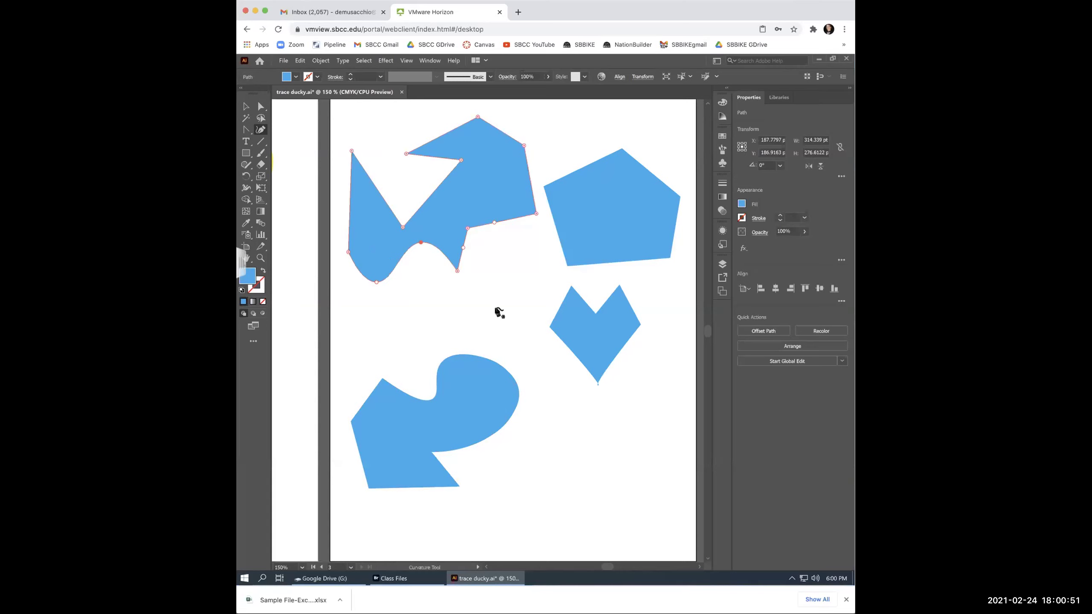
Select the pentagon and the wavy notched shape together and move both about 4 pt down and to the right.
{"action": "key", "text": "v"}
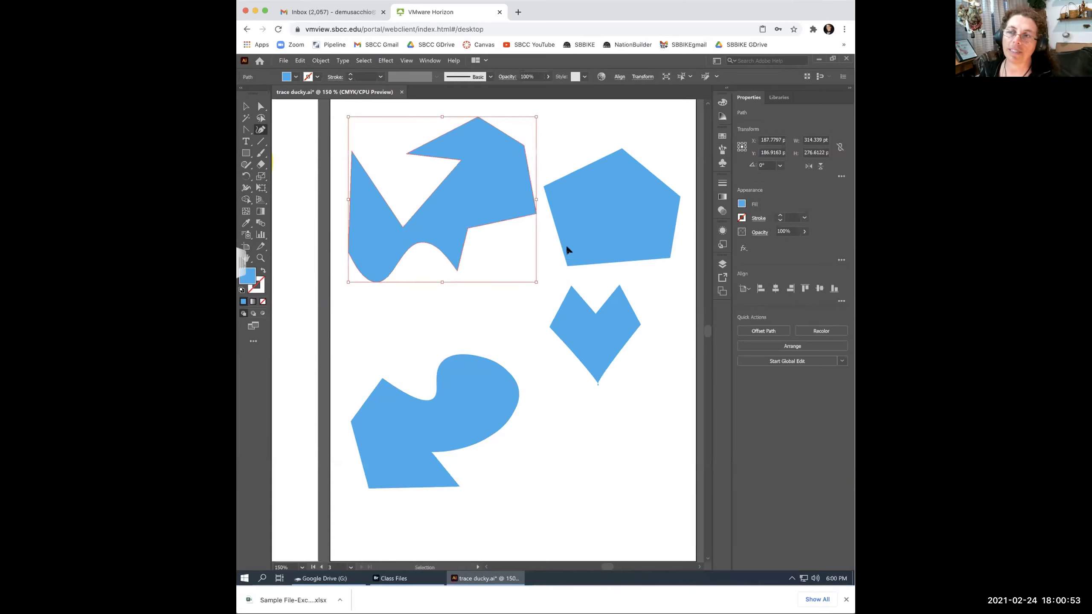
{"action": "left_click", "coordinate": [596, 244]}
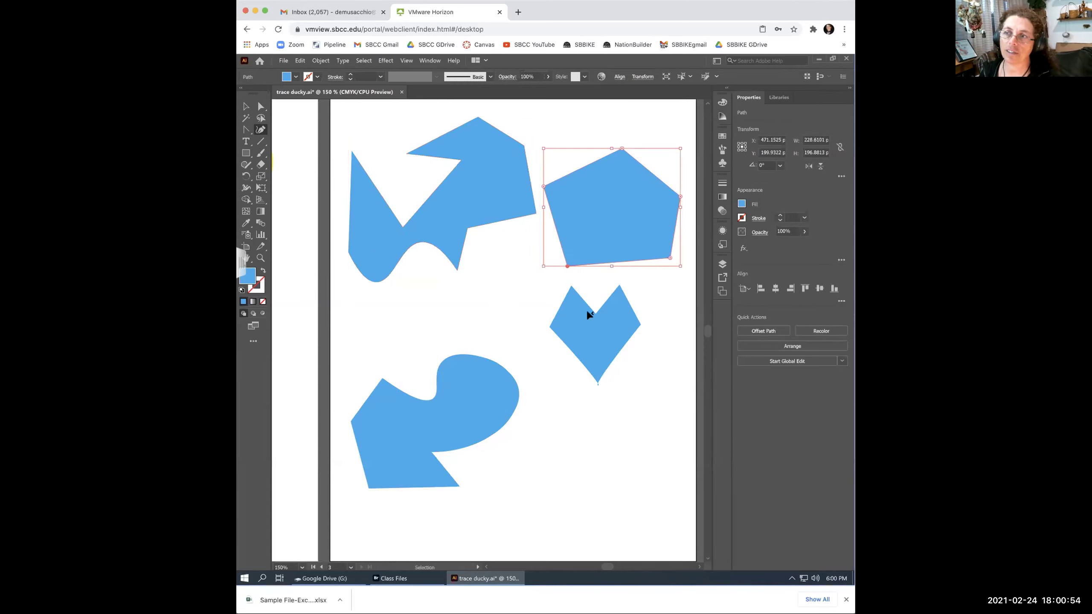
{"action": "left_click", "coordinate": [475, 204], "text": "shift"}
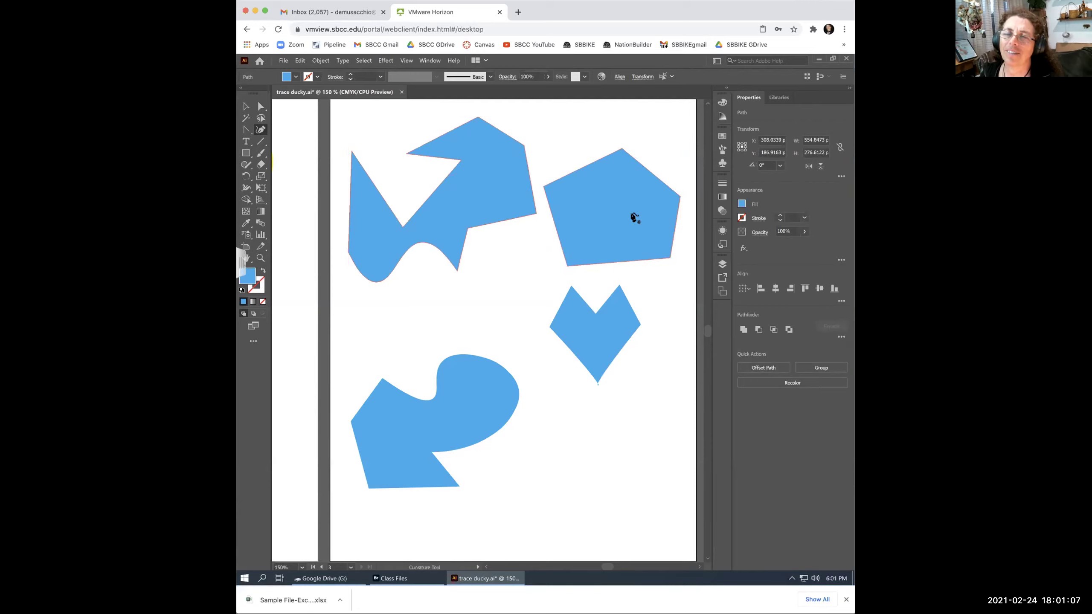
{"action": "left_click", "coordinate": [245, 107]}
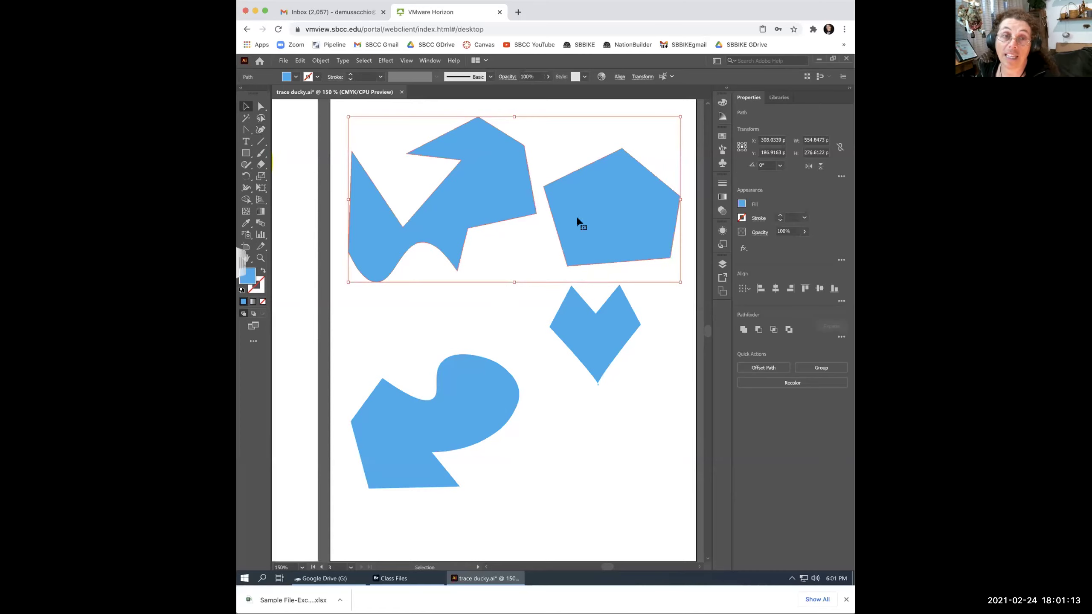
{"action": "left_click_drag", "start_coordinate": [583, 252], "coordinate": [627, 311]}
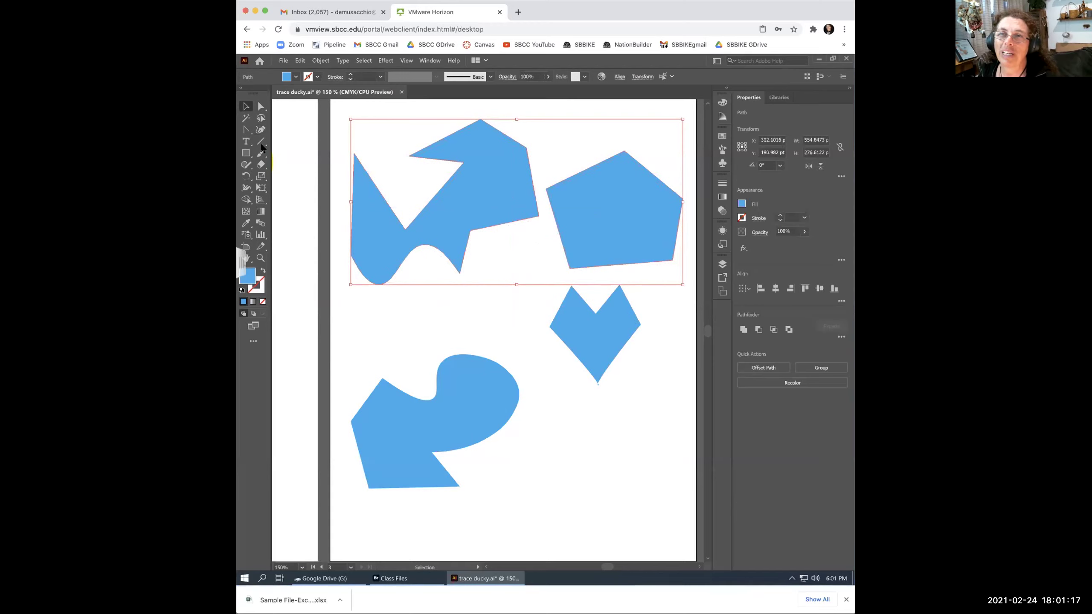
Select only the wavy notched shape and display its anchor points with the Curvature tool.
{"action": "left_click", "coordinate": [260, 130]}
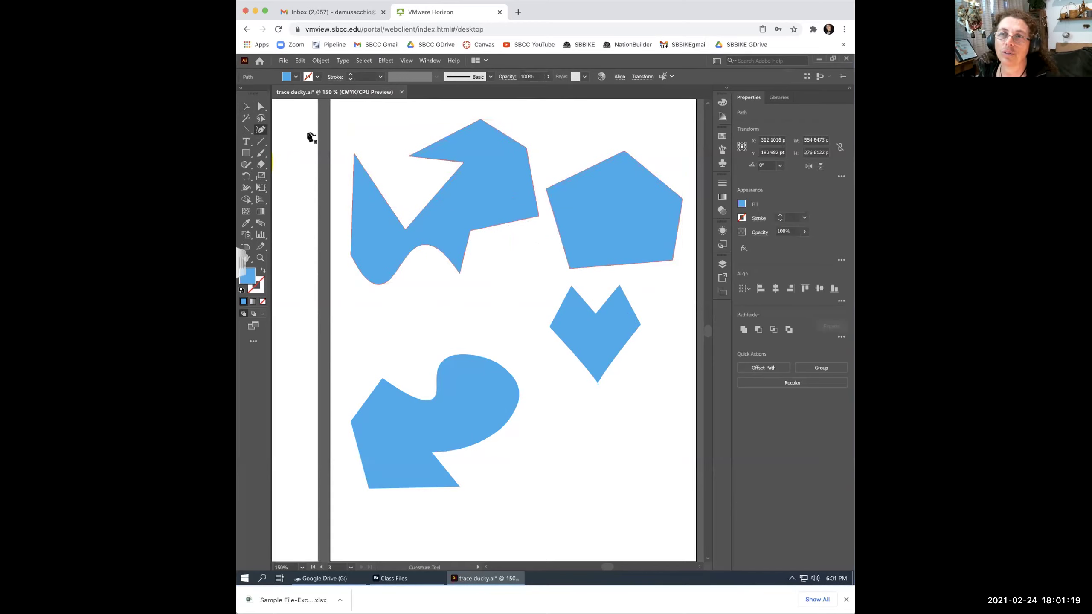
{"action": "left_click", "coordinate": [247, 106]}
{"action": "left_click", "coordinate": [478, 259]}
{"action": "left_click", "coordinate": [447, 217]}
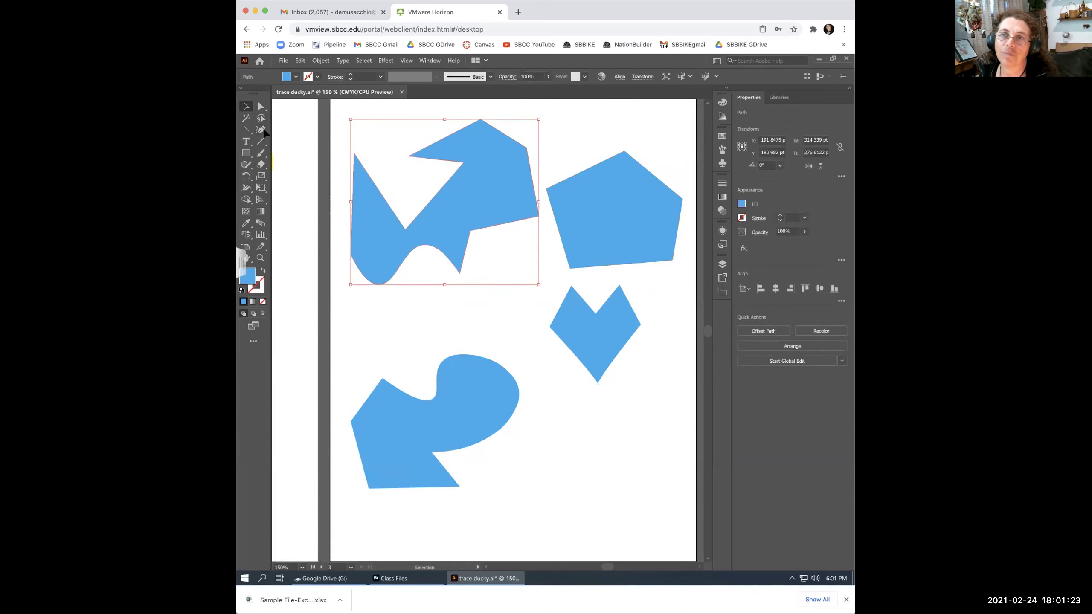
{"action": "left_click", "coordinate": [261, 130]}
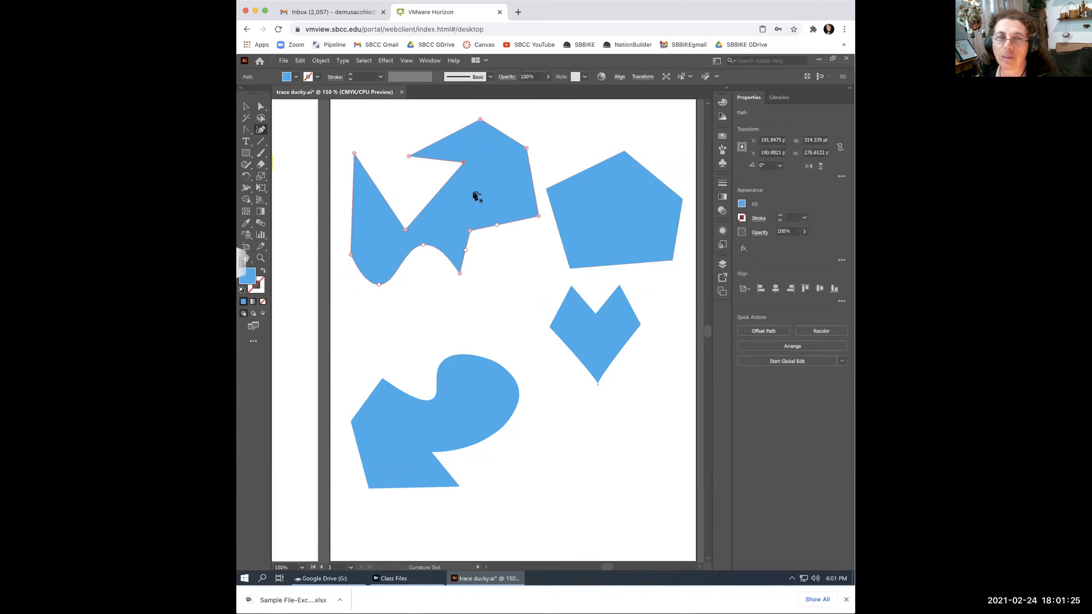
Move the curved shape up about 36 pt and right about 11 pt with the Selection tool, and deselect it.
{"action": "left_click", "coordinate": [246, 107]}
{"action": "left_click", "coordinate": [597, 226]}
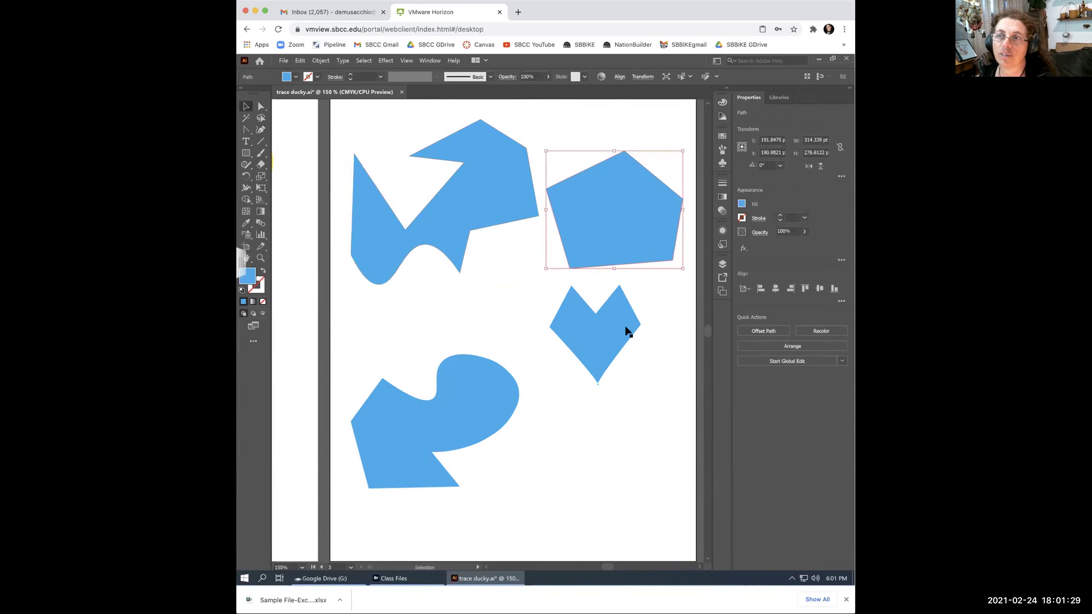
{"action": "left_click", "coordinate": [602, 330]}
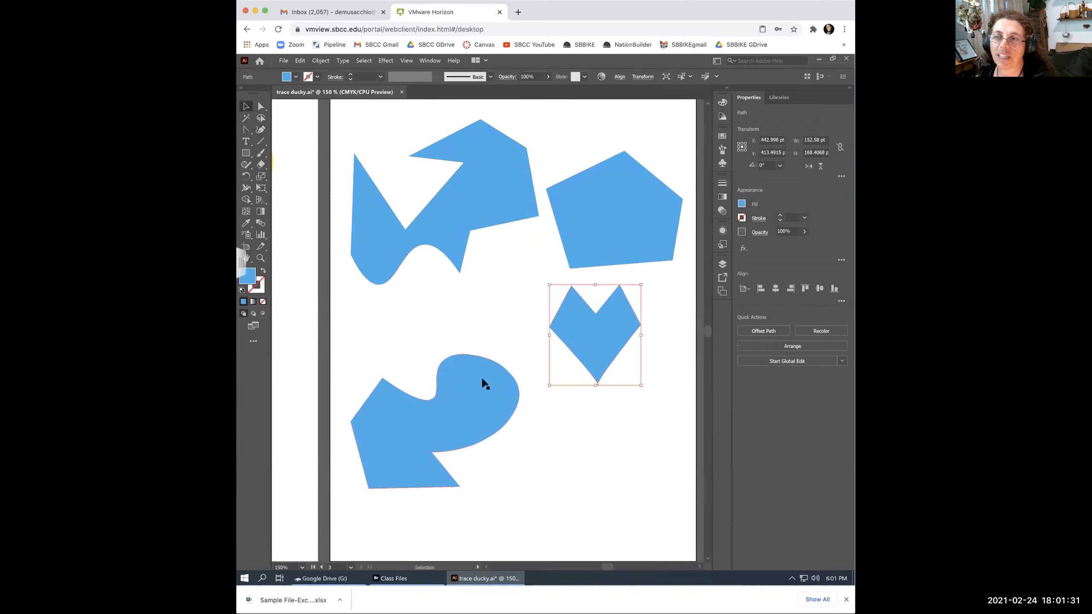
{"action": "left_click_drag", "start_coordinate": [492, 362], "coordinate": [498, 340]}
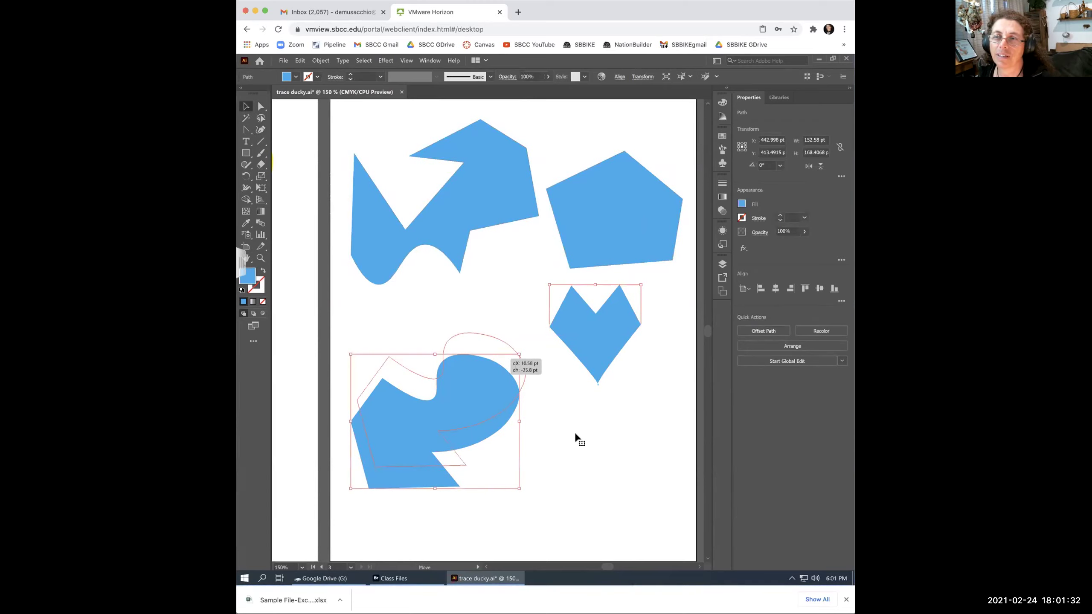
{"action": "left_click", "coordinate": [598, 446]}
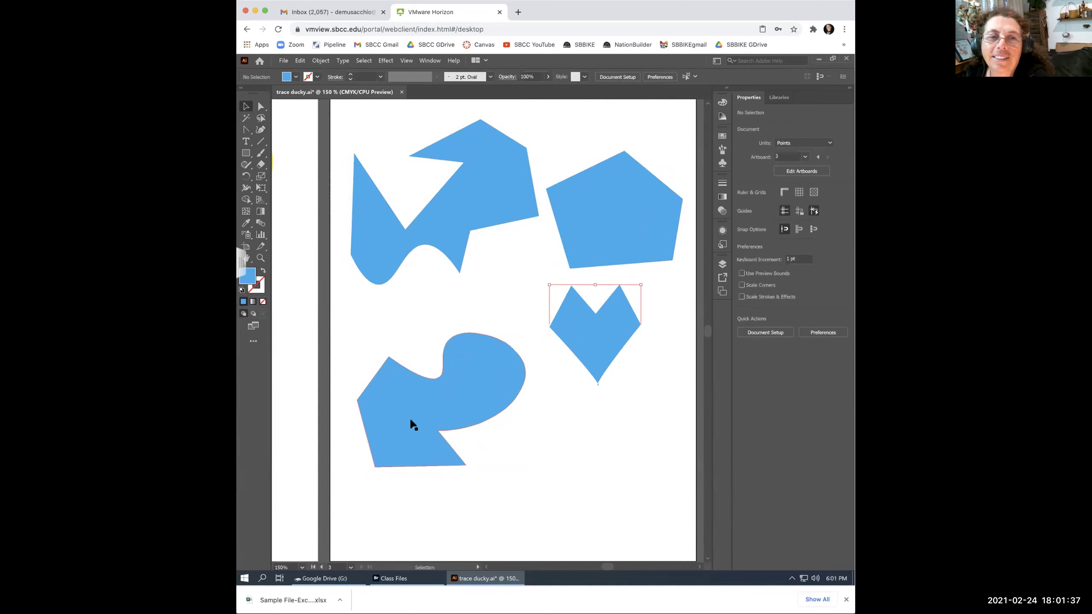
Reposition the notched shape, pentagon, heart and curved shape closer together on the upper part of the artboard, and deselect everything.
{"action": "left_click_drag", "start_coordinate": [472, 368], "coordinate": [471, 194]}
{"action": "left_click_drag", "start_coordinate": [614, 220], "coordinate": [619, 191]}
{"action": "left_click_drag", "start_coordinate": [605, 334], "coordinate": [572, 342]}
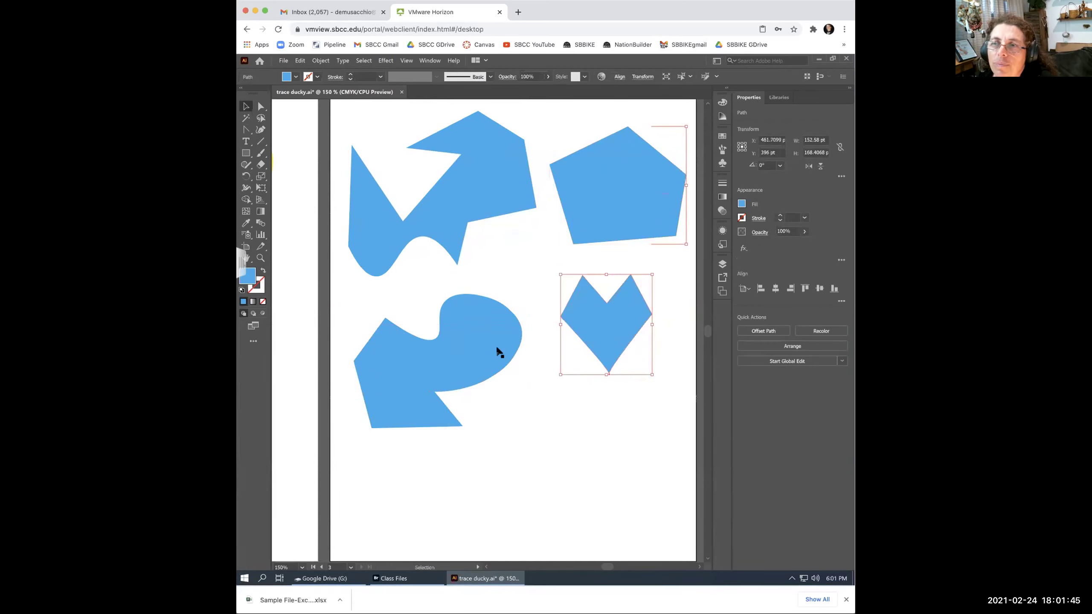
{"action": "mouse_move", "coordinate": [488, 349]}
{"action": "left_mouse_down"}
{"action": "mouse_move", "coordinate": [512, 324]}
{"action": "mouse_move", "coordinate": [498, 331]}
{"action": "left_mouse_up"}
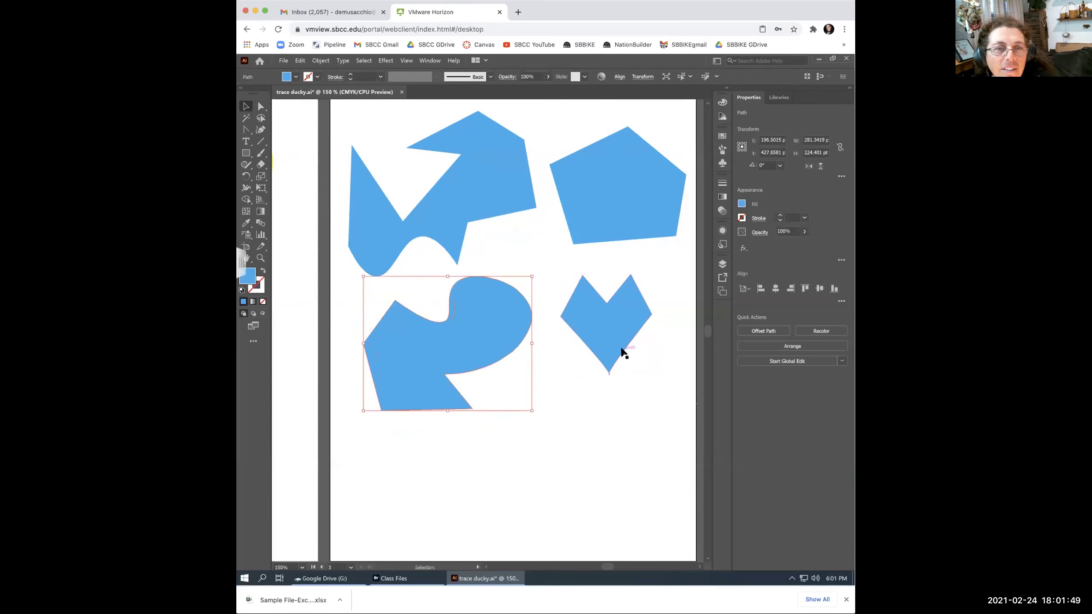
{"action": "left_click", "coordinate": [581, 446]}
{"action": "left_click", "coordinate": [468, 407]}
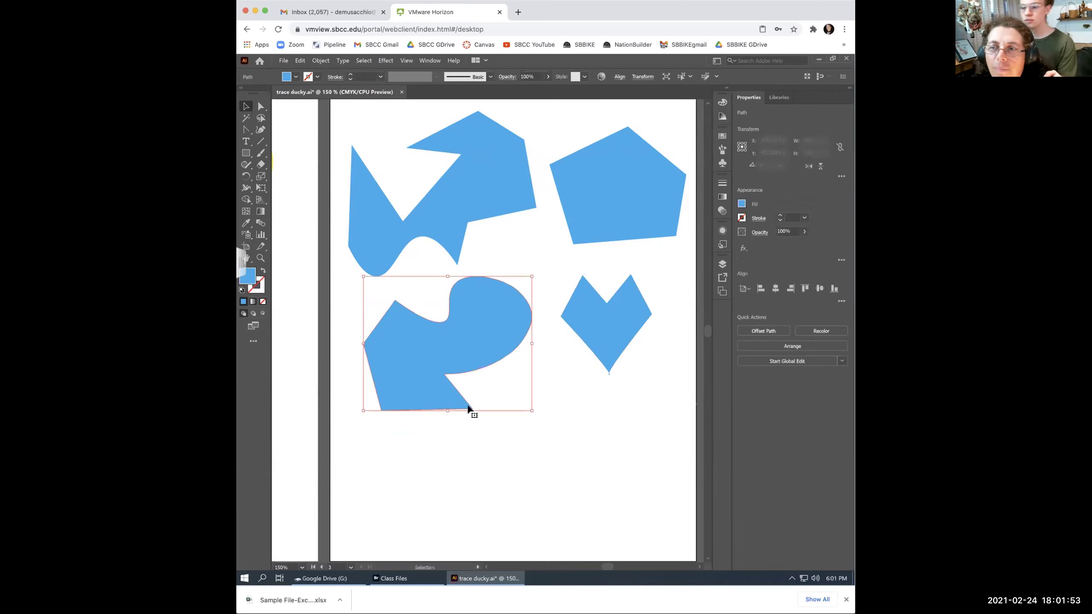
{"action": "left_click", "coordinate": [498, 466]}
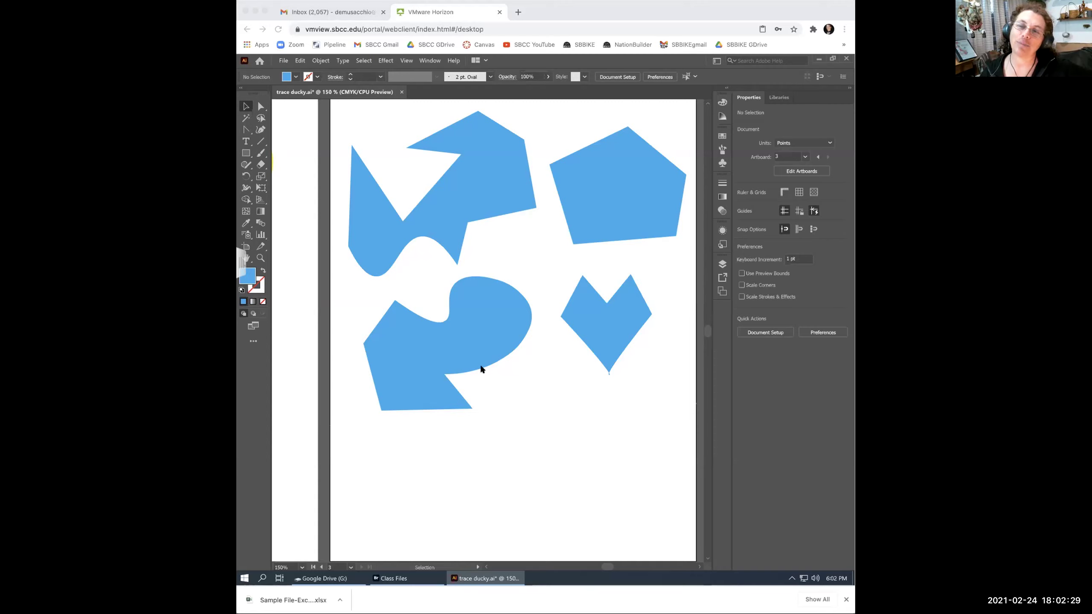
Rotate the curved shape about 30 degrees clockwise and leave all shapes deselected.
{"action": "left_click", "coordinate": [486, 318]}
{"action": "left_click_drag", "start_coordinate": [535, 271], "coordinate": [563, 342]}
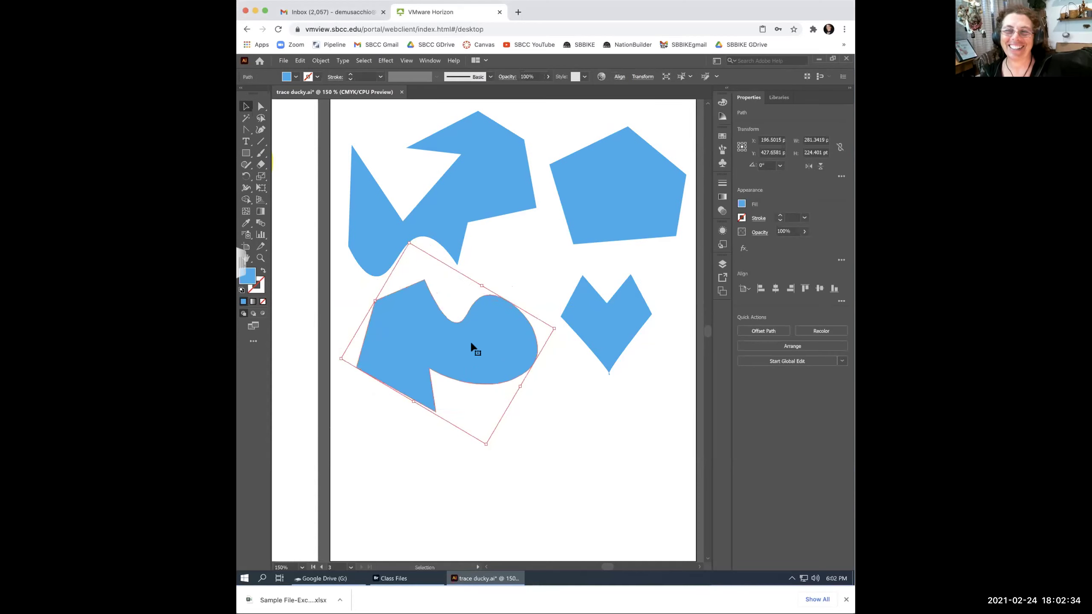
{"action": "left_click", "coordinate": [552, 362]}
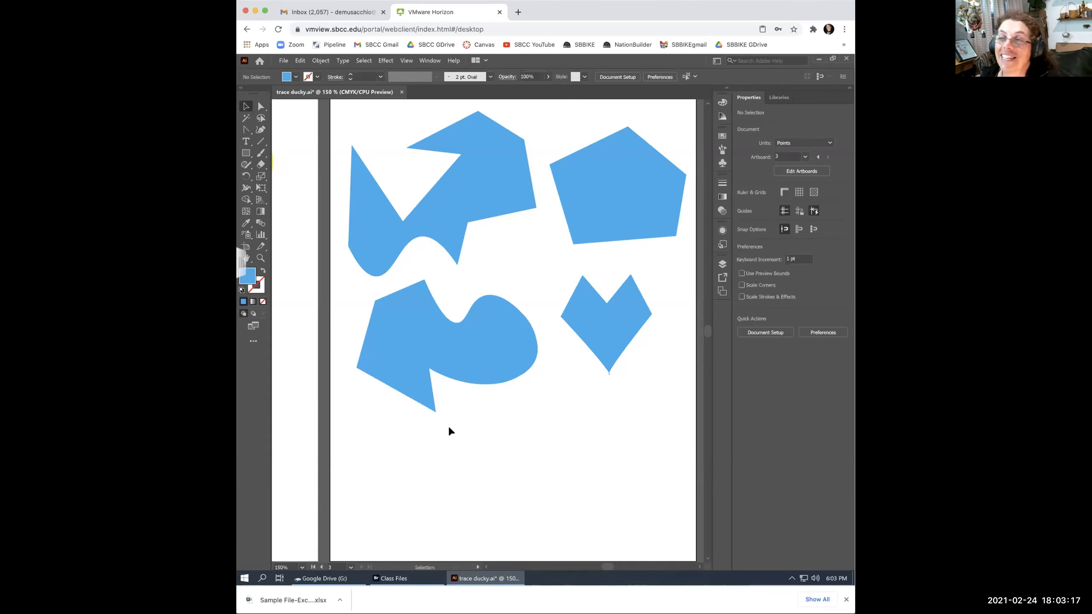
{"action": "left_click", "coordinate": [606, 329]}
{"action": "left_click", "coordinate": [588, 425]}
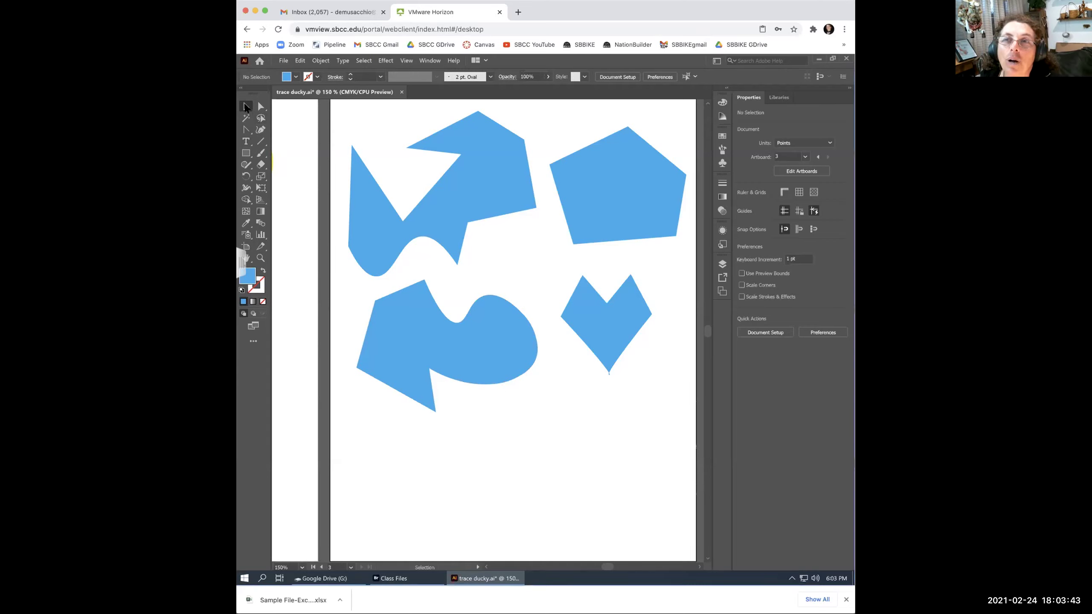
Select the straight-edged heart and round its two upper lobes by pulling handles from its peaks with the Anchor Point tool.
{"action": "left_click", "coordinate": [261, 130]}
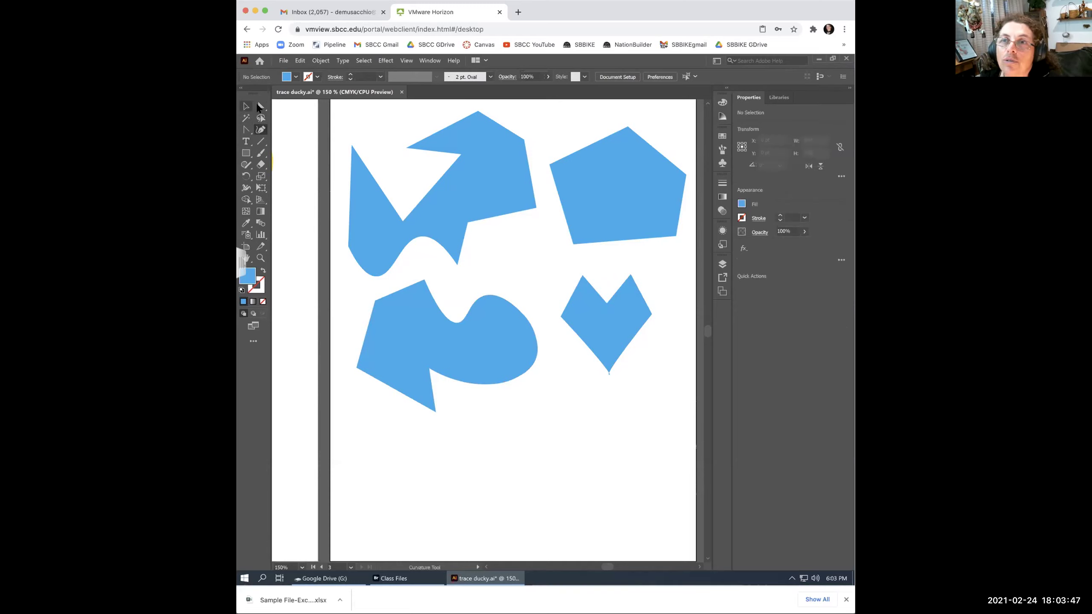
{"action": "left_click", "coordinate": [261, 106]}
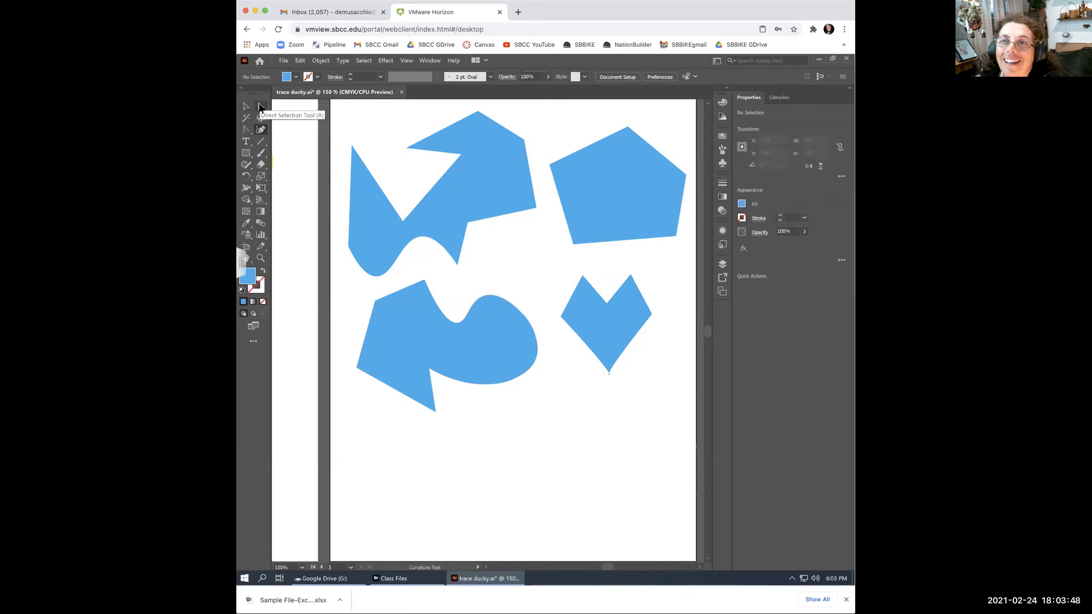
{"action": "left_click", "coordinate": [604, 322]}
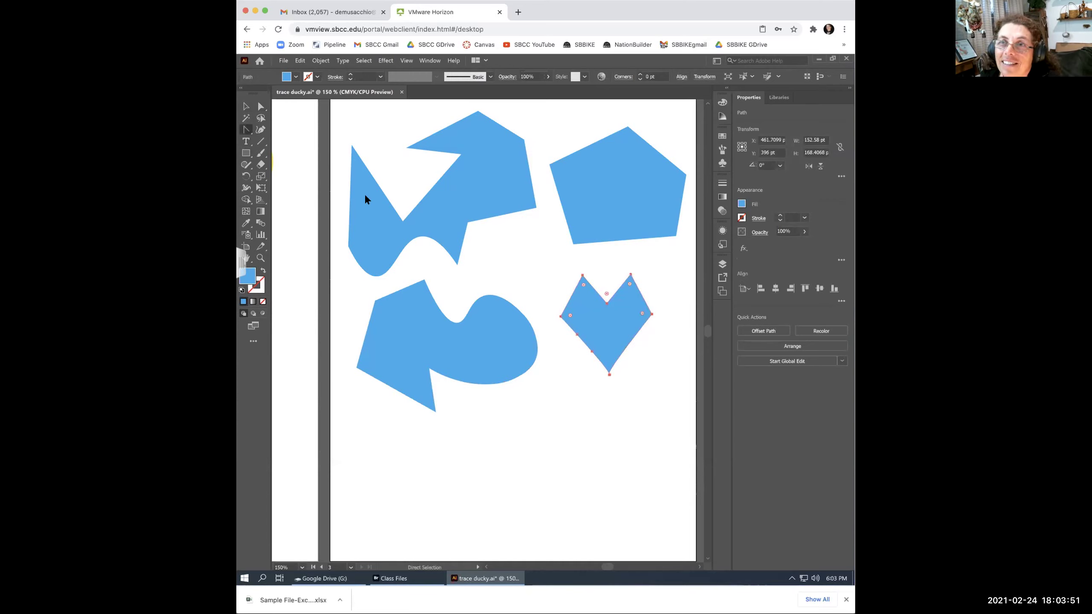
{"action": "key", "text": "shift+c"}
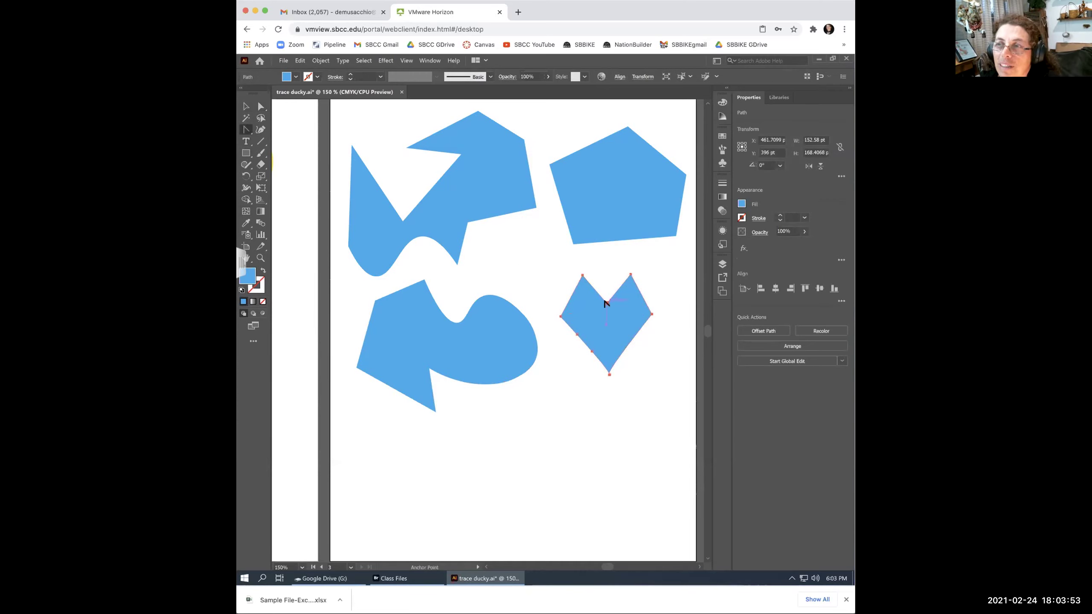
{"action": "left_click_drag", "start_coordinate": [578, 274], "coordinate": [548, 270]}
{"action": "left_click_drag", "start_coordinate": [607, 302], "coordinate": [614, 274]}
{"action": "left_click", "coordinate": [652, 322]}
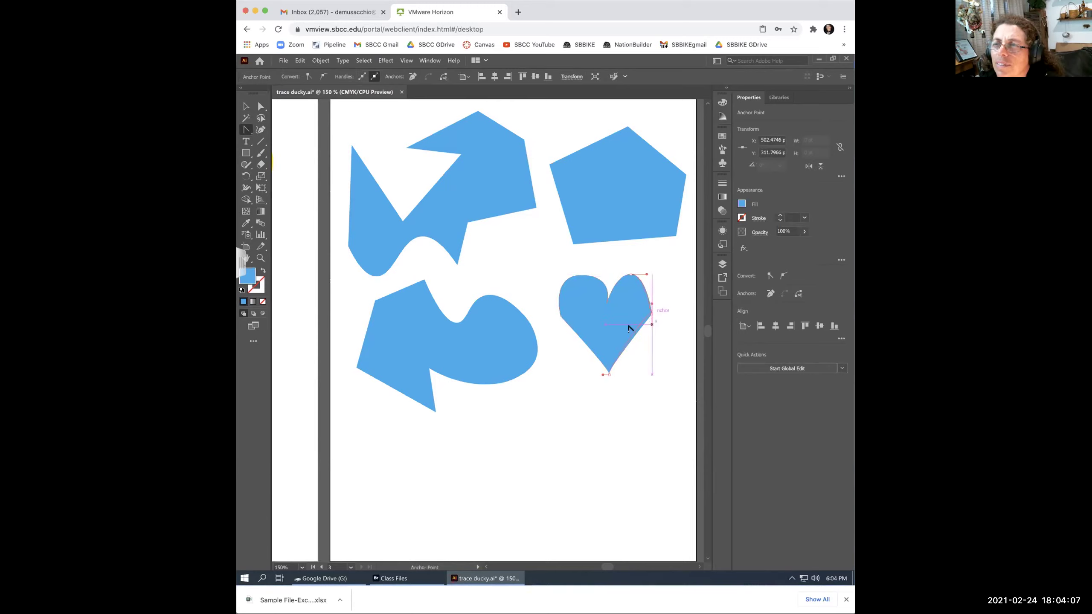
Convert the heart's right and left side corners into smooth curves with the Anchor Point tool.
{"action": "key", "text": "z"}
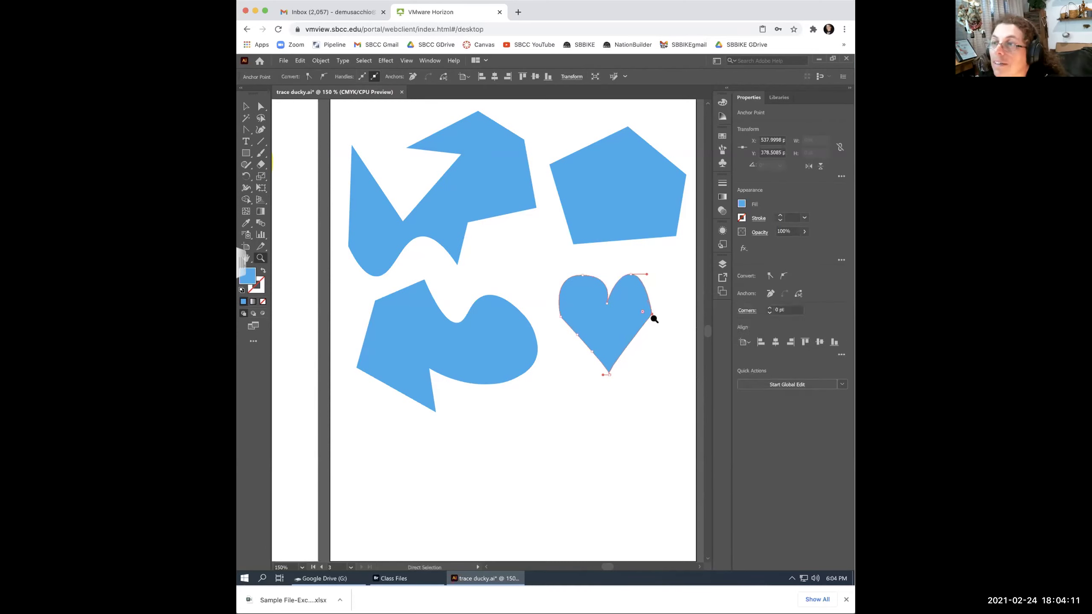
{"action": "left_click", "coordinate": [247, 130]}
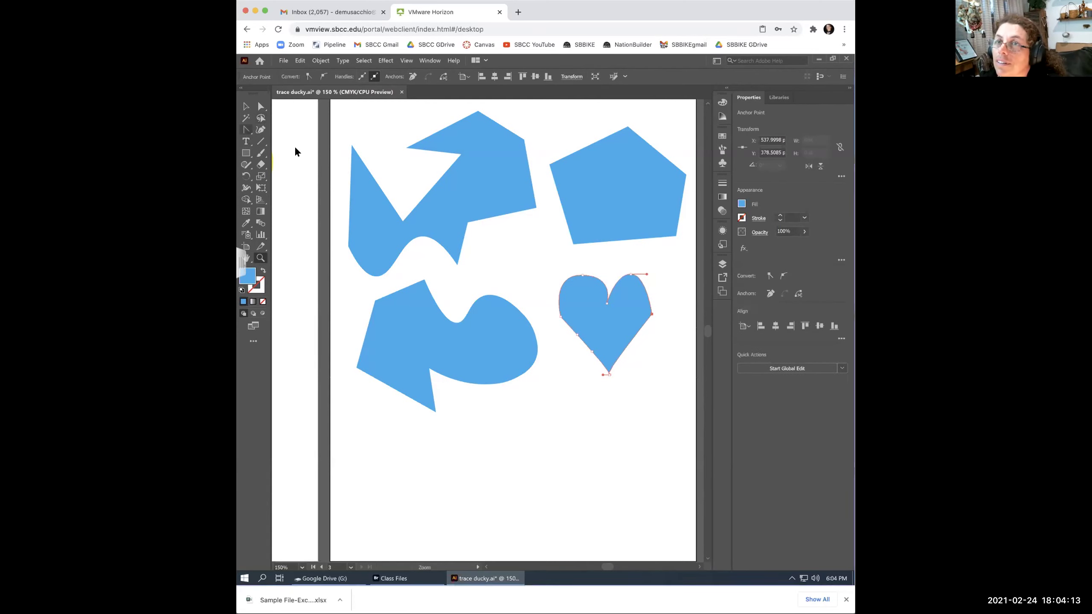
{"action": "left_click_drag", "start_coordinate": [652, 314], "coordinate": [652, 296]}
{"action": "left_click_drag", "start_coordinate": [561, 318], "coordinate": [564, 333]}
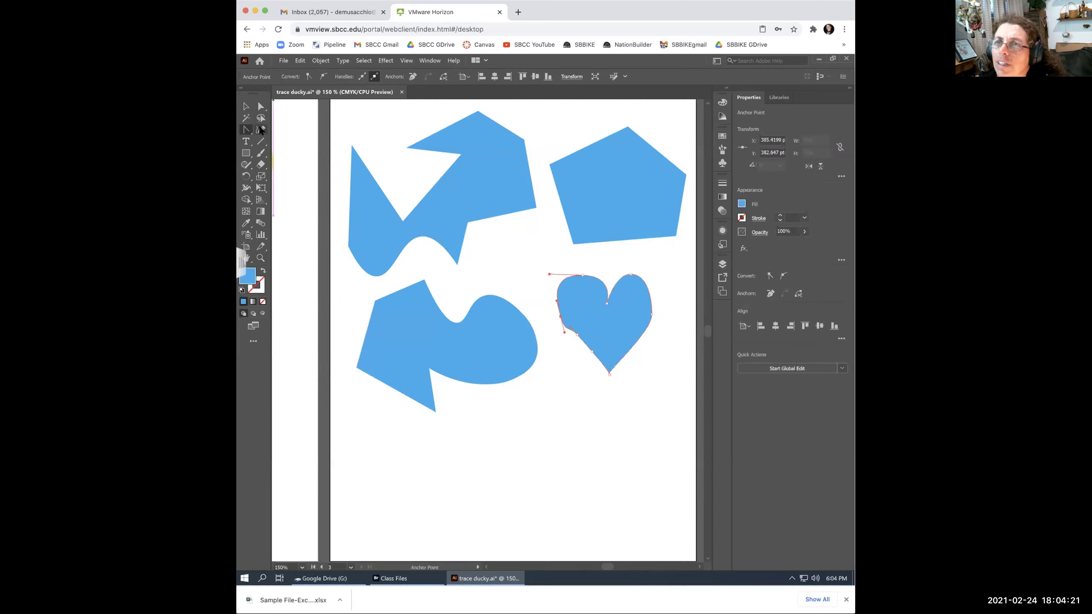
Remove the two extra anchors on the heart's lower-left edge with the Delete Anchor Point tool.
{"action": "left_click", "coordinate": [260, 130]}
{"action": "left_click", "coordinate": [593, 352]}
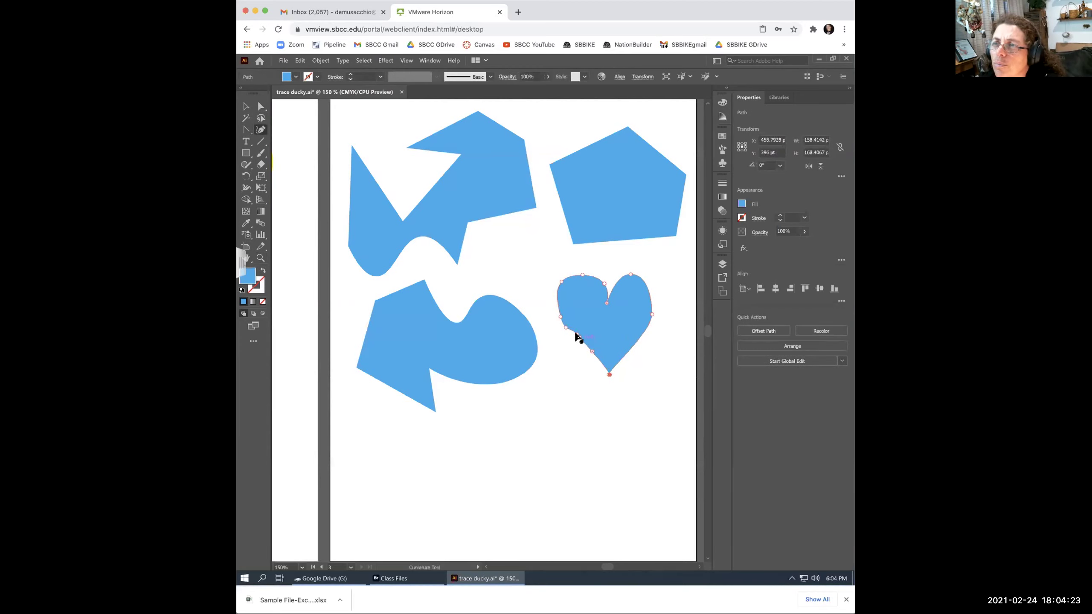
{"action": "left_click", "coordinate": [247, 129]}
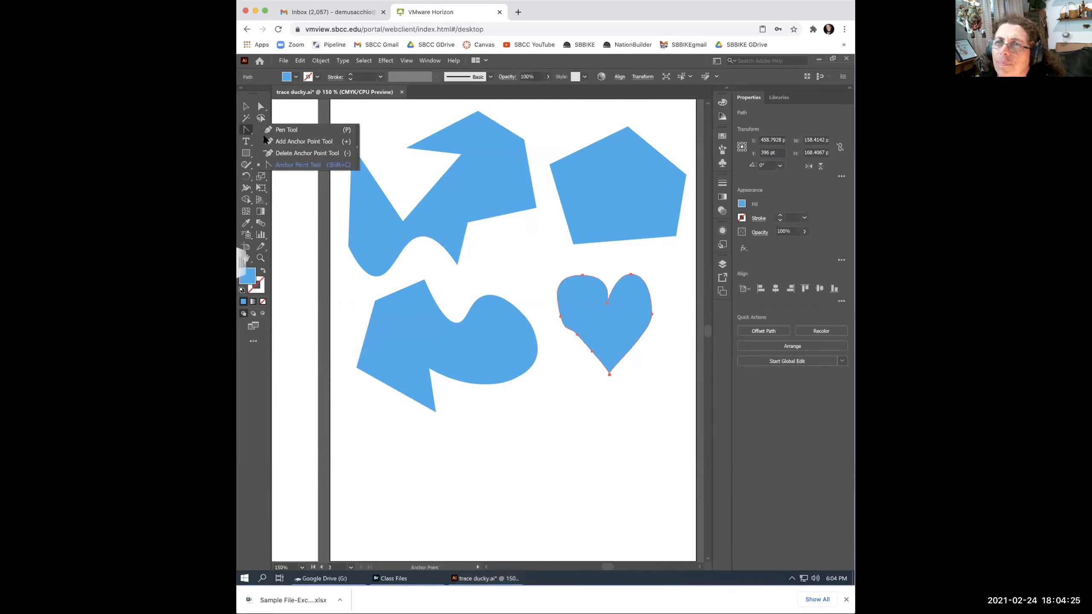
{"action": "left_click", "coordinate": [301, 153]}
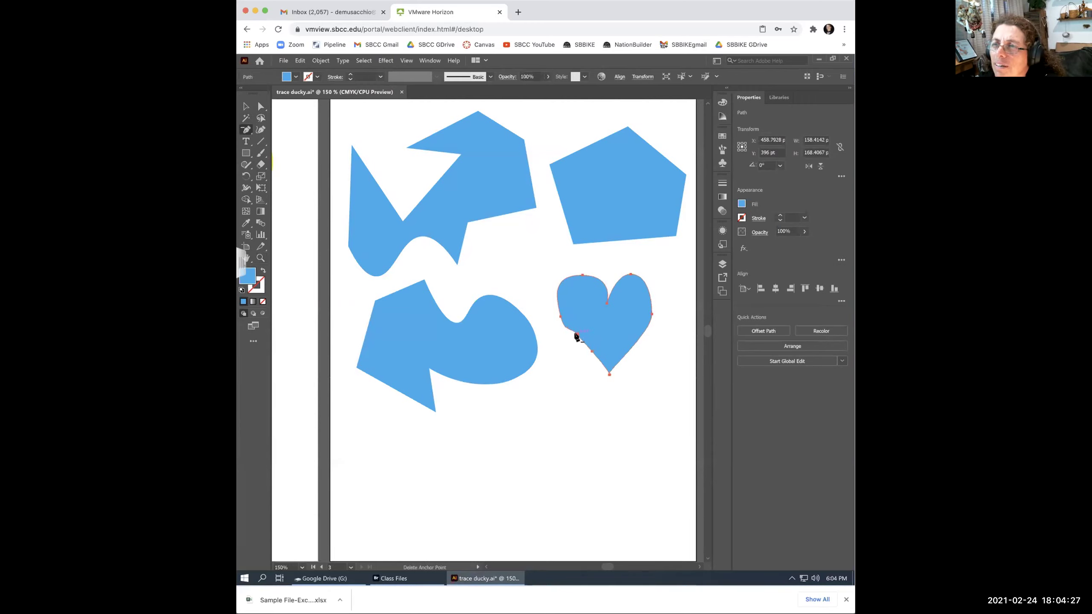
{"action": "left_click", "coordinate": [592, 352]}
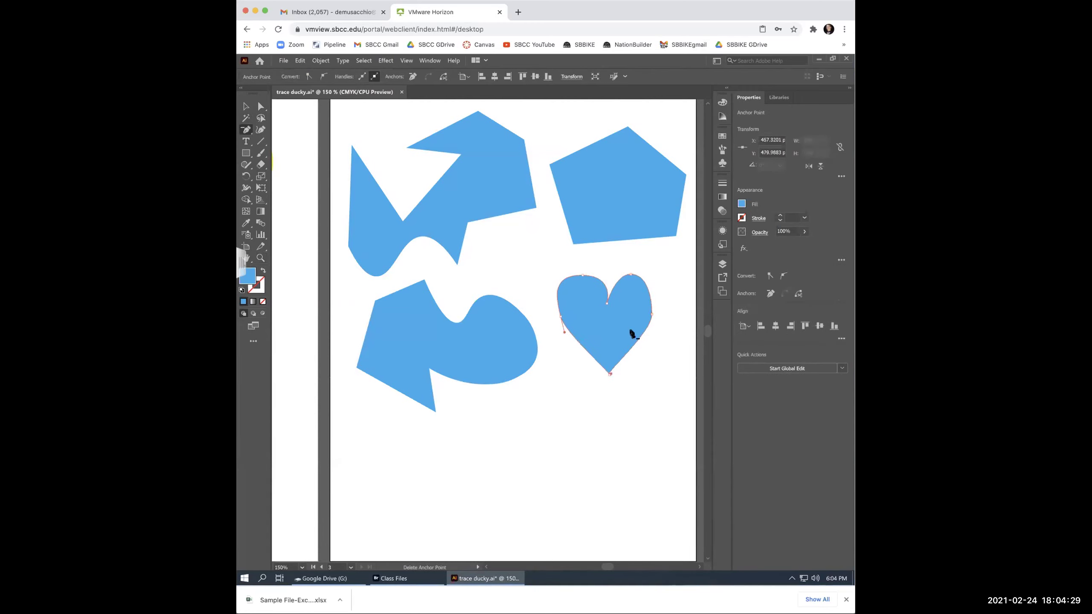
Widen the heart by moving its left and right side anchors outward with the Direct Selection tool.
{"action": "left_click", "coordinate": [261, 107]}
{"action": "left_click_drag", "start_coordinate": [561, 321], "coordinate": [552, 320]}
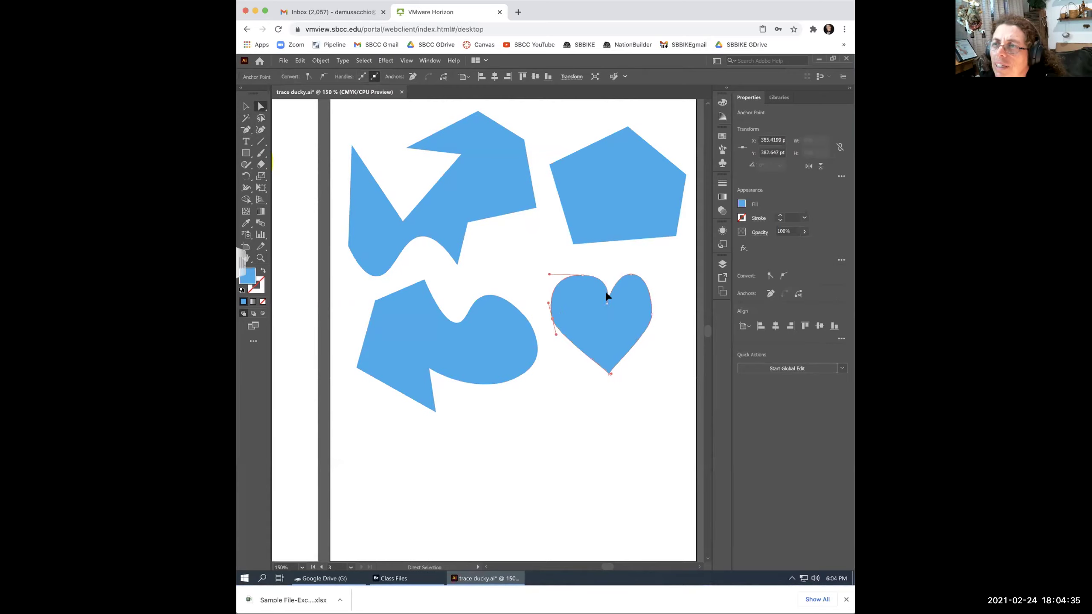
{"action": "left_click_drag", "start_coordinate": [629, 276], "coordinate": [659, 314]}
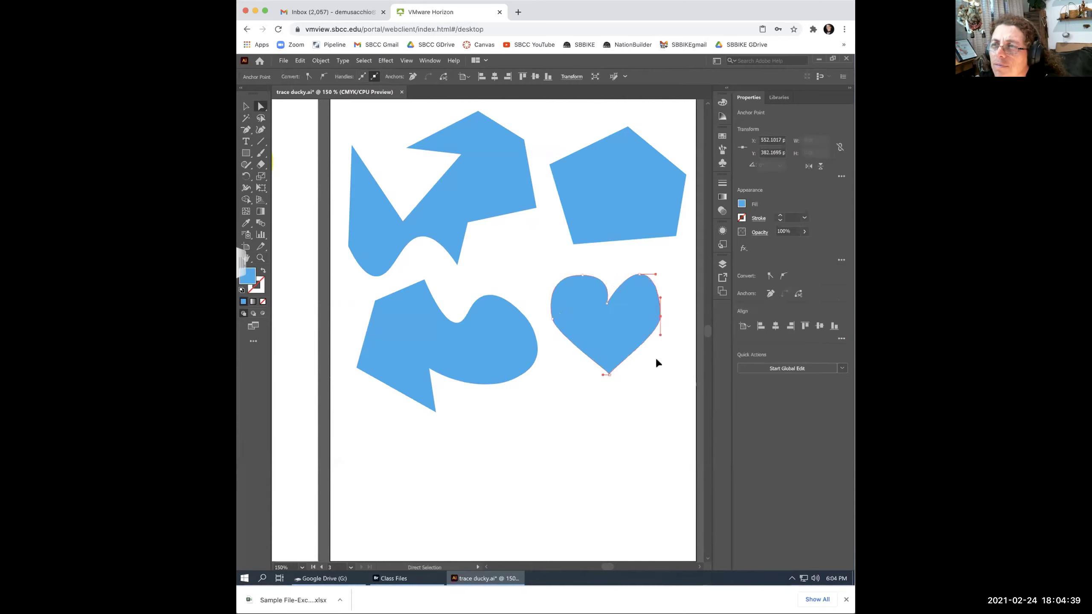
Drag out the extra anchor beside the heart's bottom tip and remove it with the Delete Anchor Point tool.
{"action": "mouse_move", "coordinate": [615, 374]}
{"action": "left_mouse_down"}
{"action": "mouse_move", "coordinate": [590, 358]}
{"action": "mouse_move", "coordinate": [625, 369]}
{"action": "left_mouse_up"}
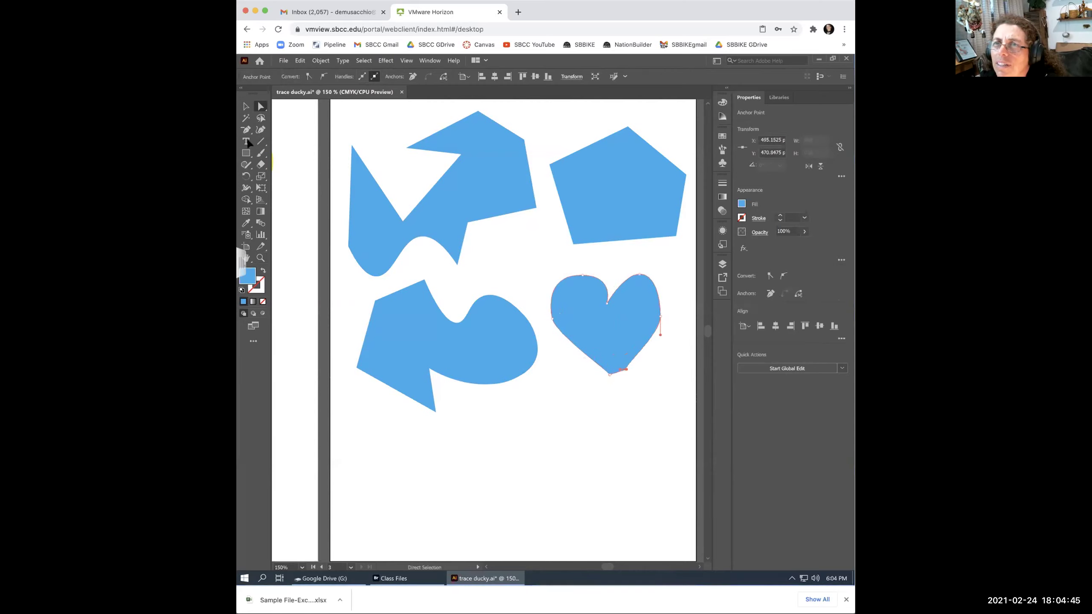
{"action": "left_click", "coordinate": [246, 130]}
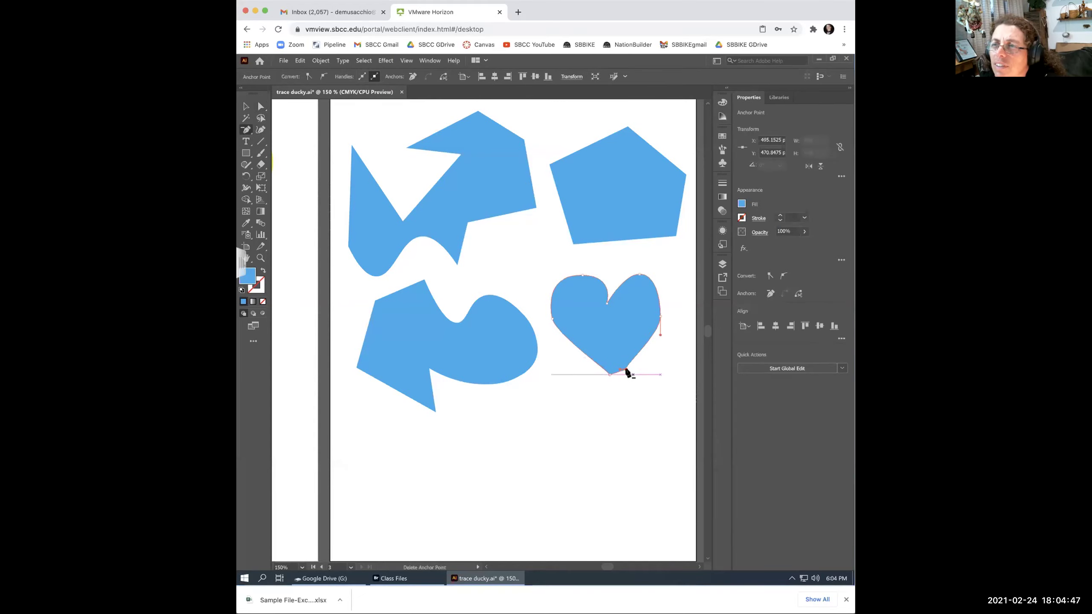
{"action": "left_click", "coordinate": [627, 369]}
Move the anchor at the heart's upper notch slightly up and to the right with the Direct Selection tool.
{"action": "left_click", "coordinate": [261, 106]}
{"action": "left_click_drag", "start_coordinate": [607, 303], "coordinate": [612, 296]}
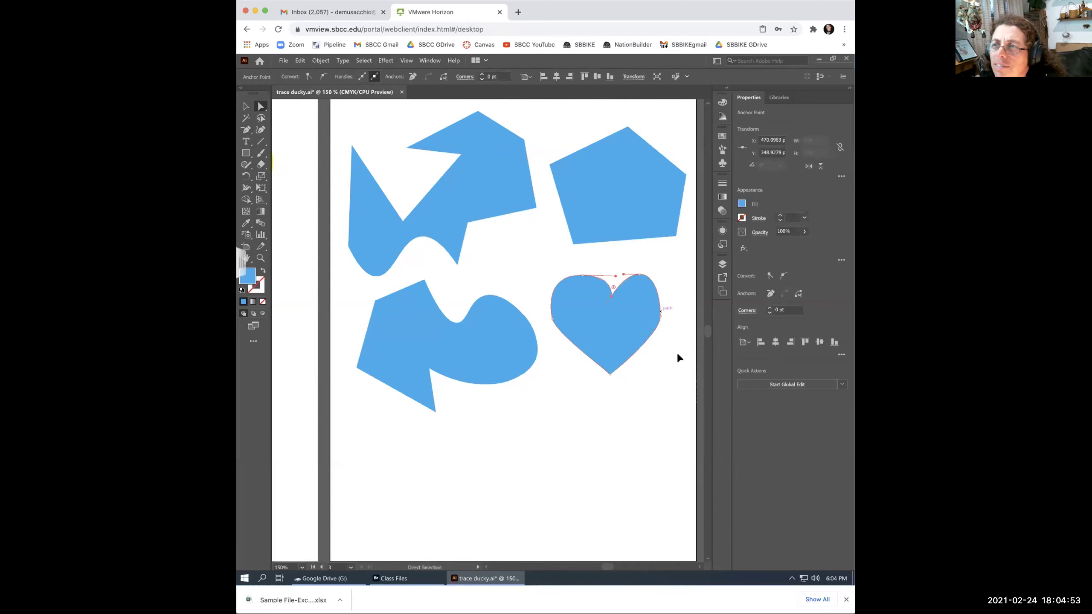
{"action": "left_click", "coordinate": [673, 328]}
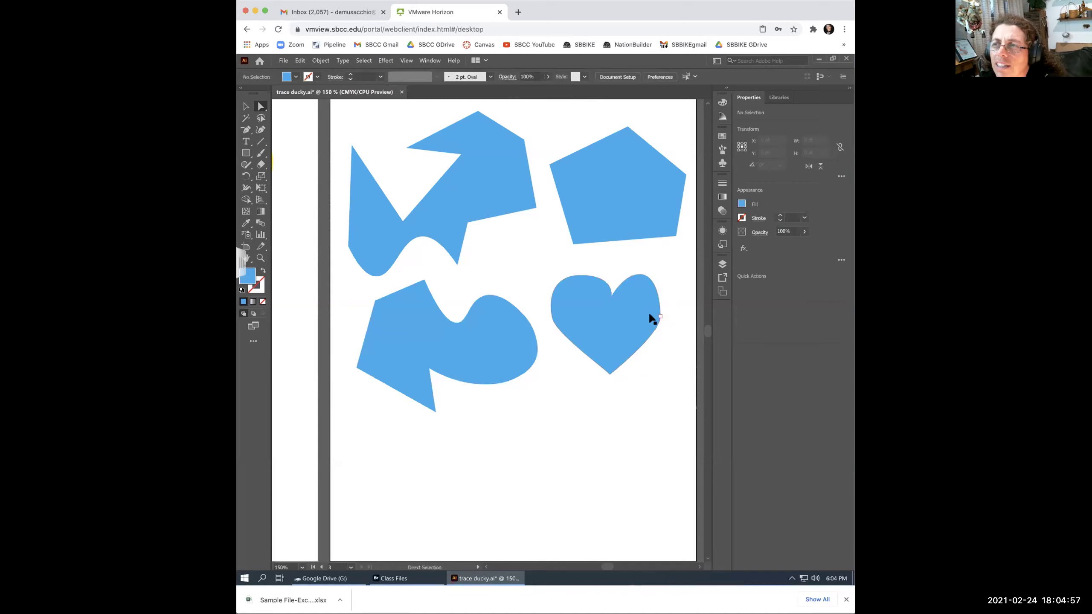
Tilt the upper handle of the heart's right side anchor outward to fill out the right lobe, and deselect the heart.
{"action": "left_click", "coordinate": [660, 317]}
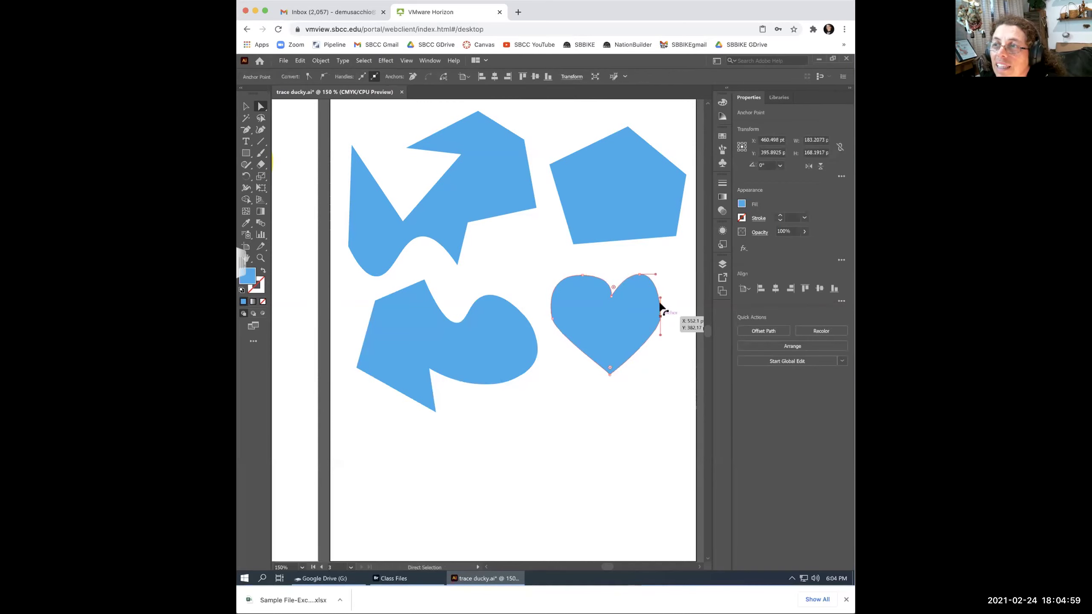
{"action": "left_click_drag", "start_coordinate": [660, 297], "coordinate": [666, 297]}
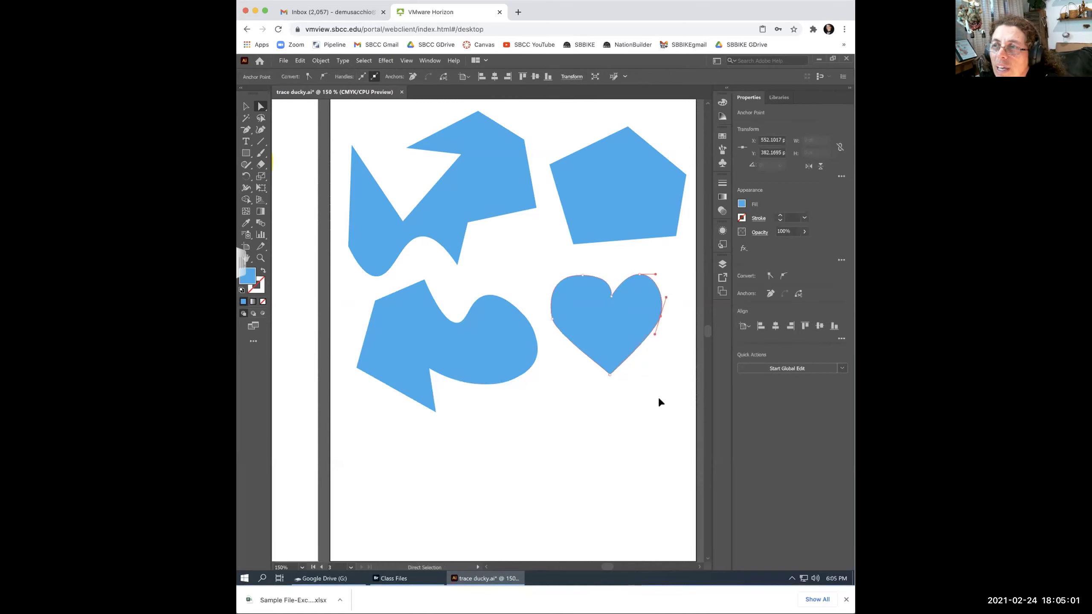
{"action": "left_click", "coordinate": [549, 406]}
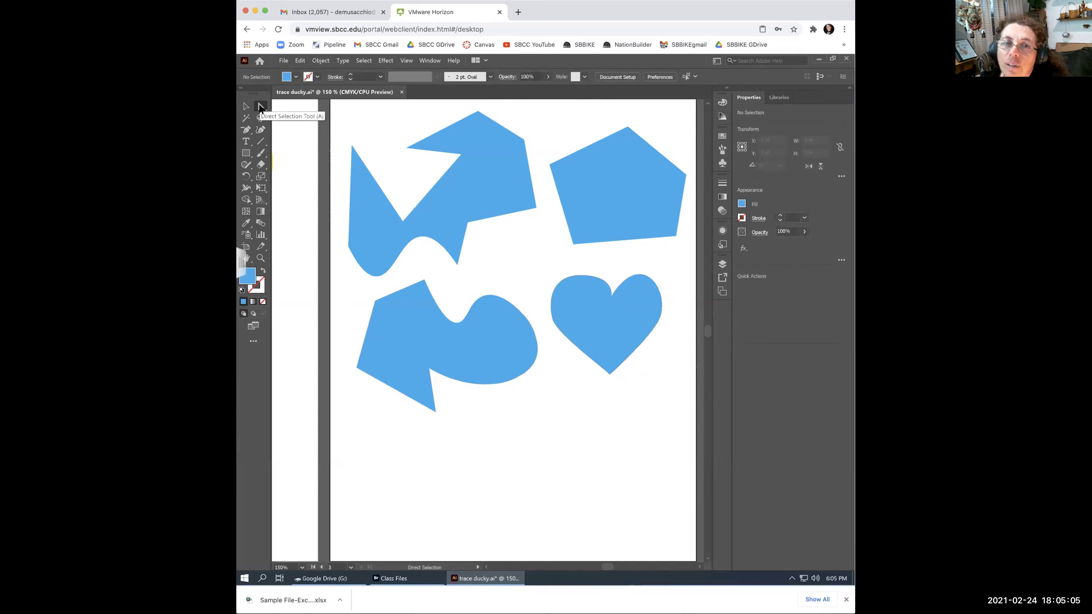
Draw a half heart about 100 × 172 pt below the heart with the Curvature tool, using corner points at notch and tip for a straight edge.
{"action": "left_click", "coordinate": [261, 129]}
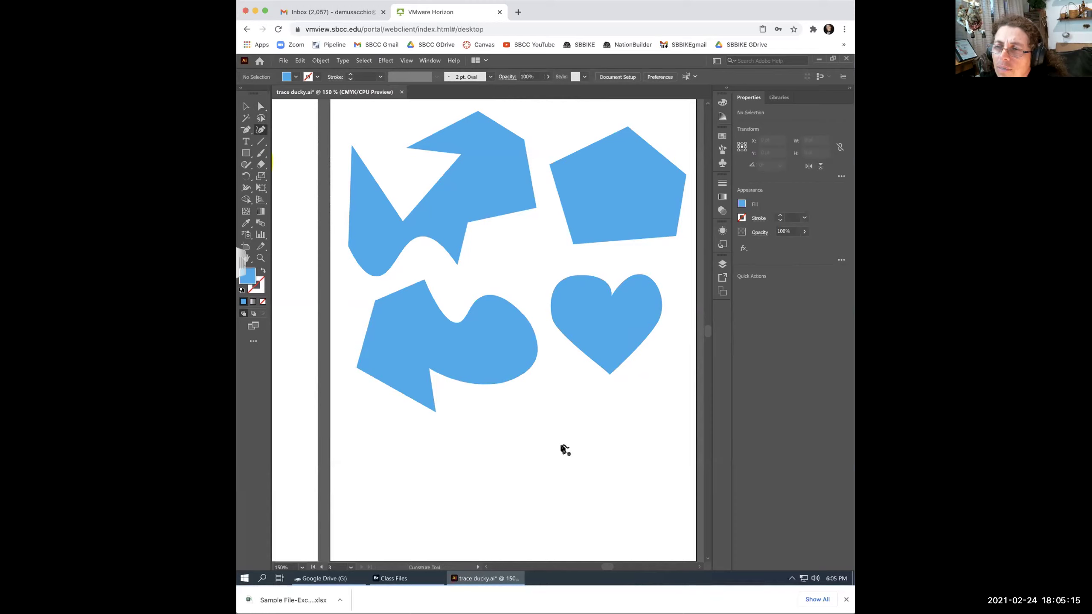
{"action": "left_click", "coordinate": [562, 445]}
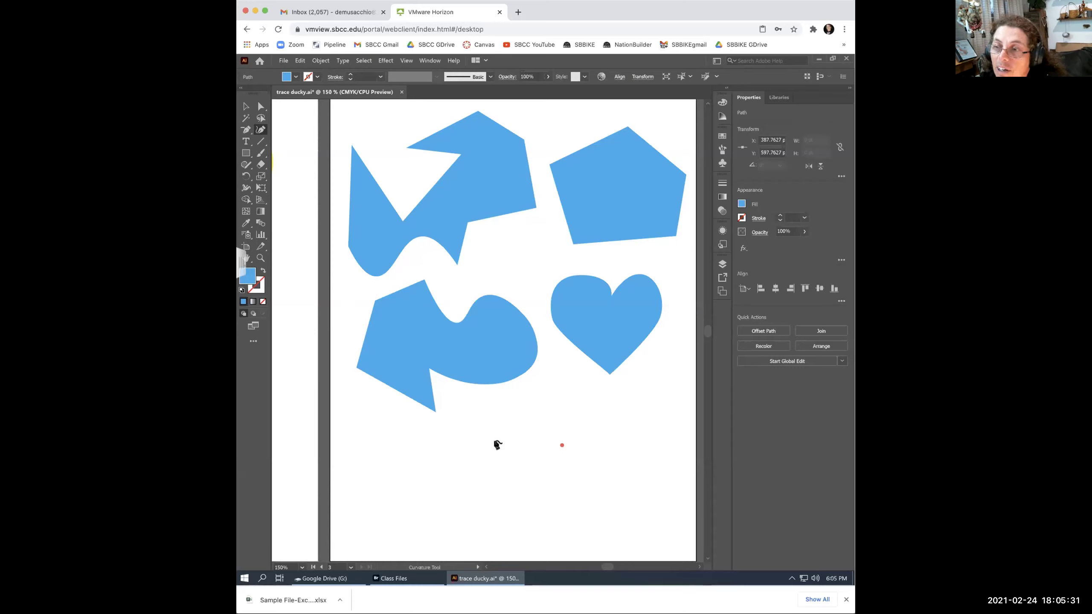
{"action": "left_click", "coordinate": [531, 428]}
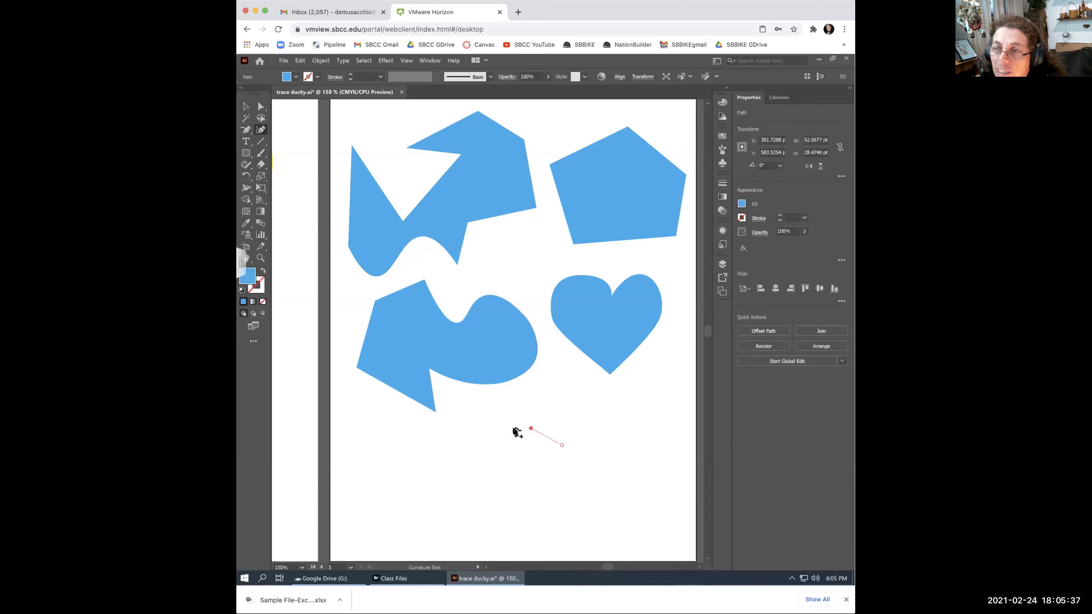
{"action": "left_click", "coordinate": [502, 465]}
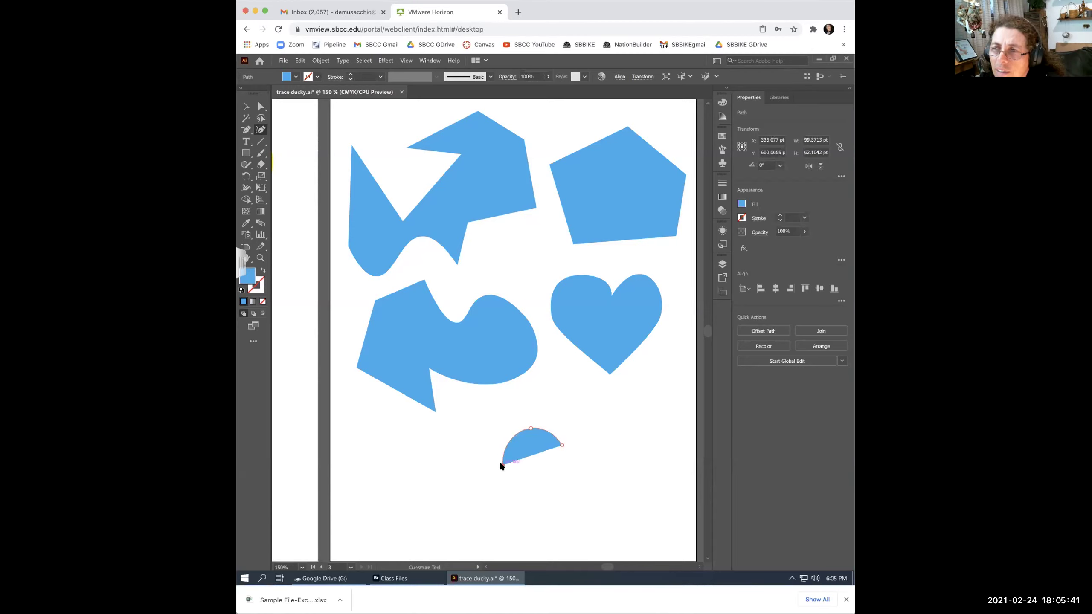
{"action": "left_click", "coordinate": [560, 530]}
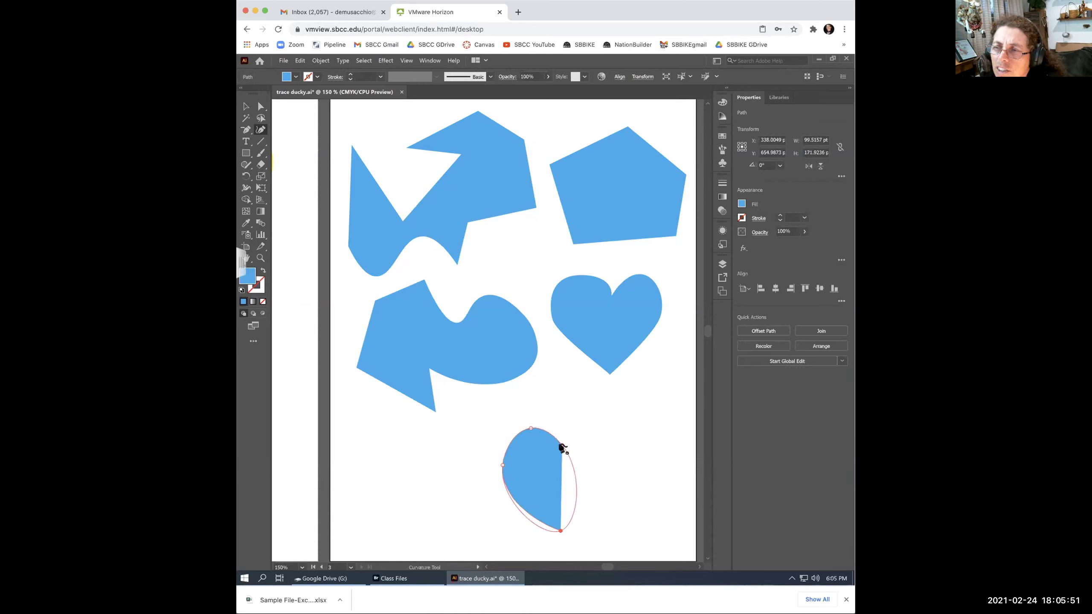
{"action": "left_click", "coordinate": [562, 449]}
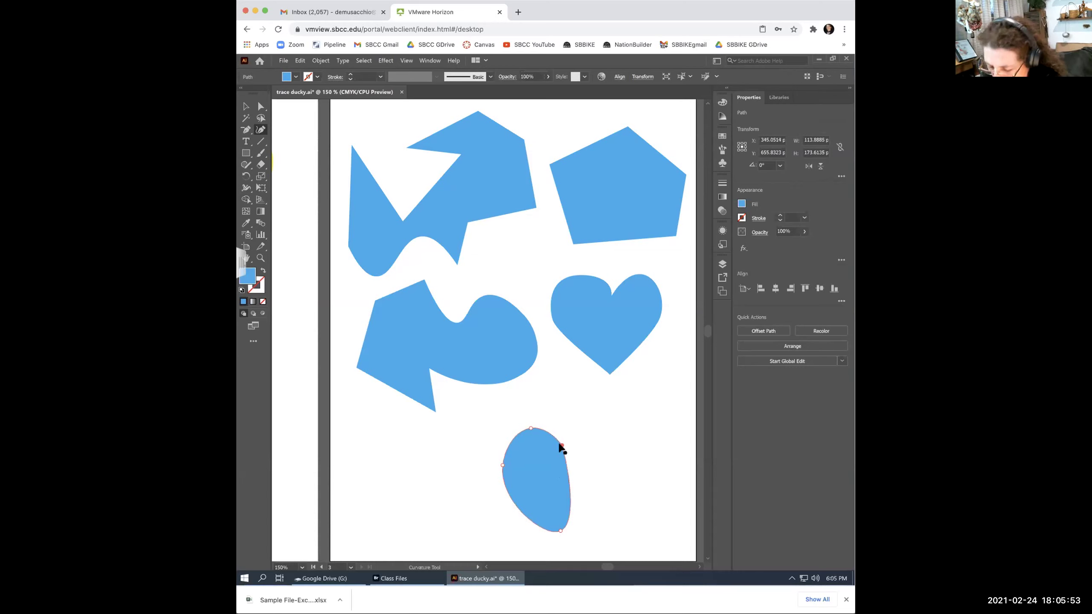
{"action": "double_click", "coordinate": [562, 532]}
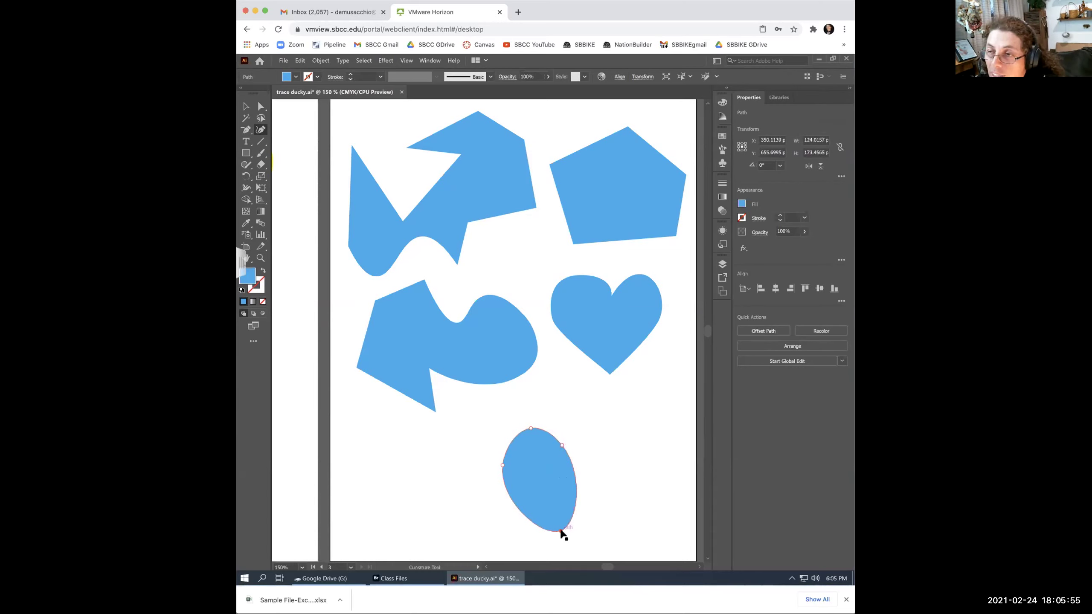
{"action": "double_click", "coordinate": [562, 532]}
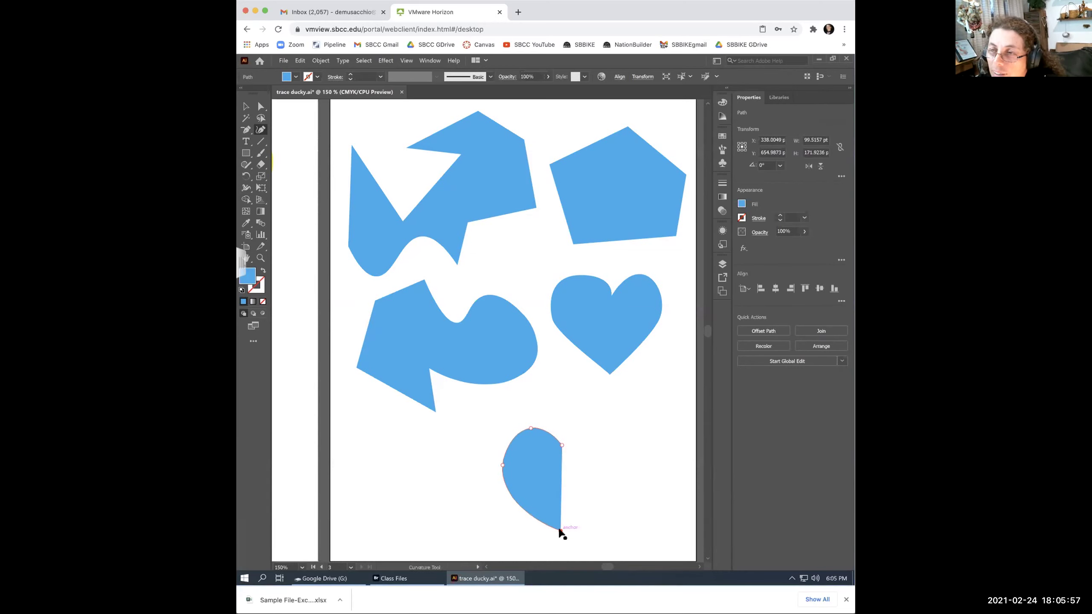
{"action": "left_click", "coordinate": [562, 447]}
Select the half heart and reflect a copy across its straight vertical edge to form a whole heart.
{"action": "left_click", "coordinate": [246, 107]}
{"action": "left_click", "coordinate": [612, 534]}
{"action": "left_click", "coordinate": [543, 486]}
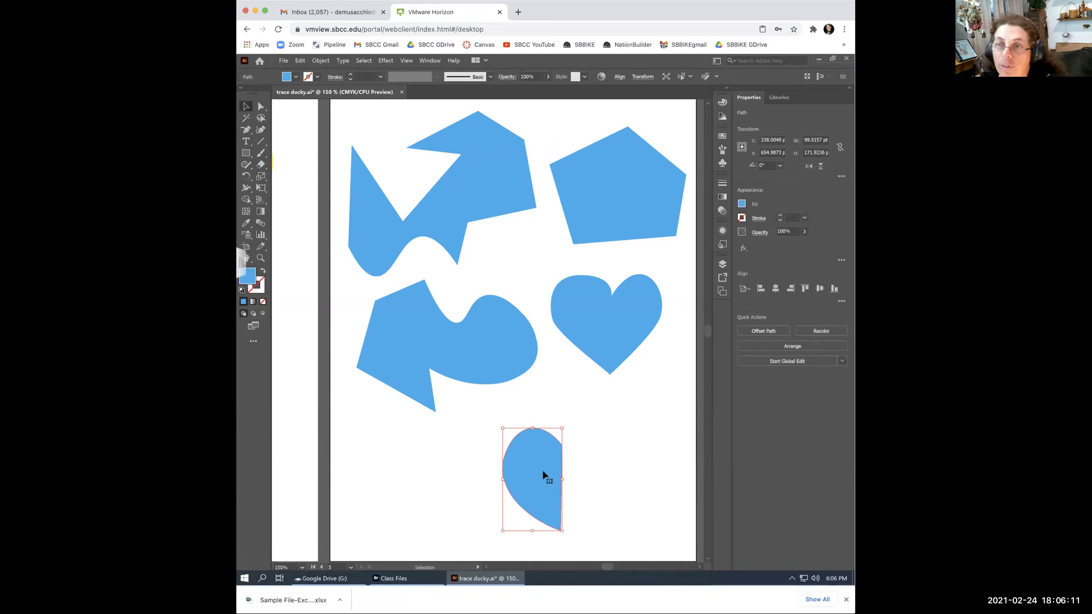
{"action": "left_click_drag", "start_coordinate": [247, 176], "coordinate": [288, 192]}
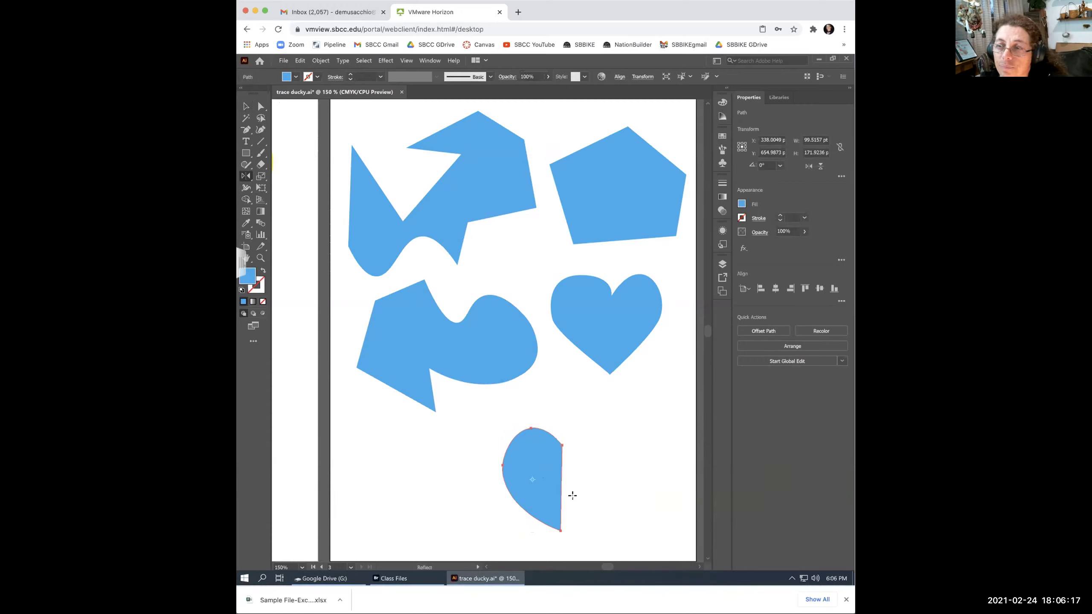
{"action": "left_click", "coordinate": [560, 479]}
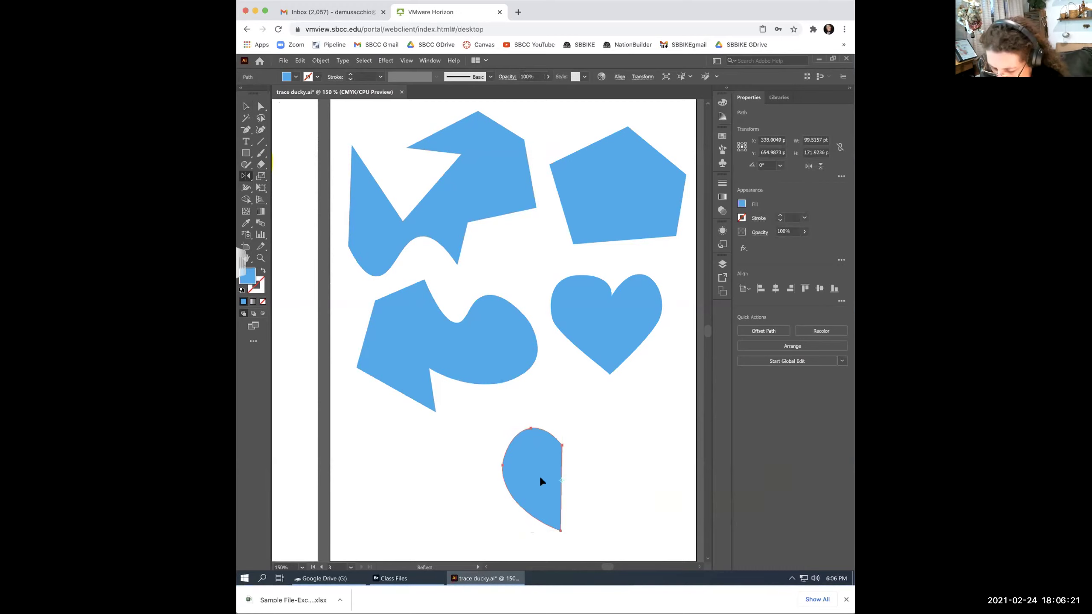
{"action": "key", "text": "v"}
{"action": "mouse_move", "coordinate": [535, 476]}
{"action": "left_mouse_down"}
{"action": "mouse_move", "coordinate": [575, 479]}
{"action": "mouse_move", "coordinate": [535, 478]}
{"action": "mouse_move", "coordinate": [534, 470]}
{"action": "left_mouse_up"}
{"action": "key", "text": "o"}
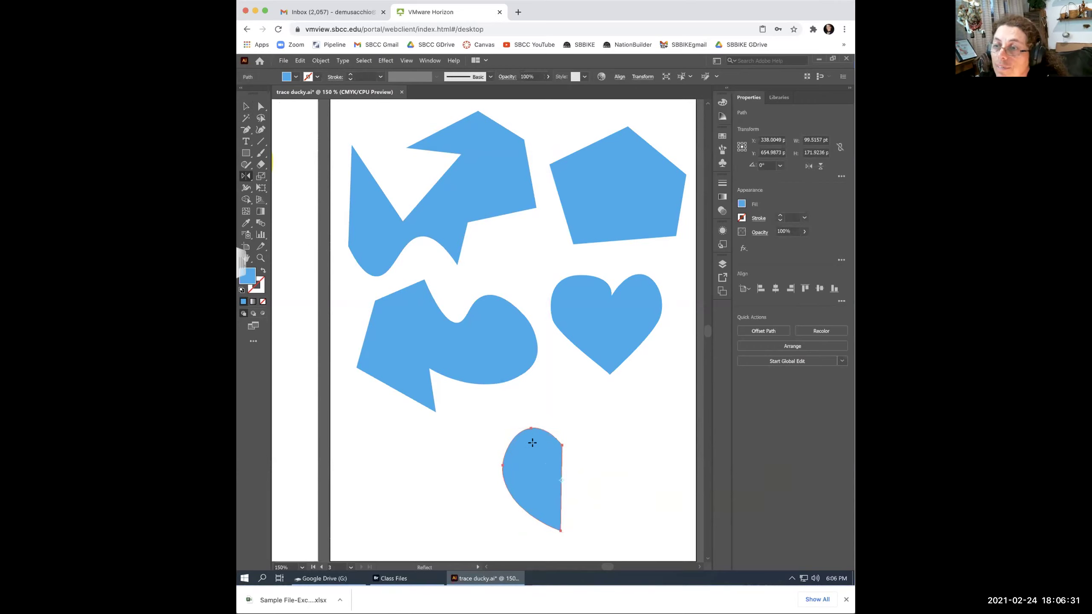
{"action": "mouse_move", "coordinate": [566, 466]}
{"action": "left_mouse_down"}
{"action": "mouse_move", "coordinate": [579, 465]}
{"action": "mouse_move", "coordinate": [572, 455]}
{"action": "mouse_move", "coordinate": [575, 464]}
{"action": "left_mouse_up"}
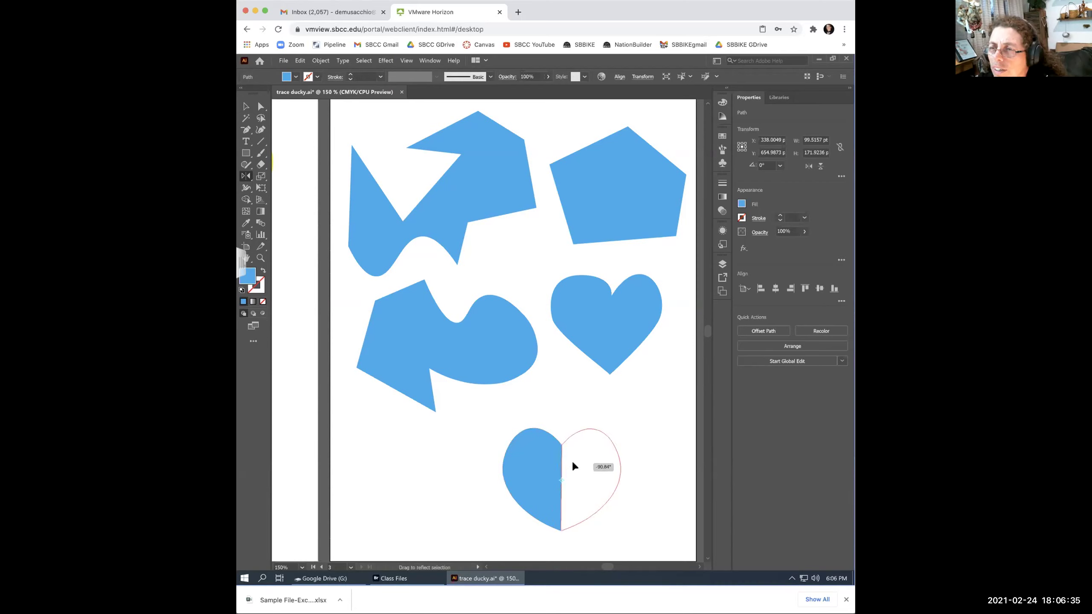
{"action": "left_click_drag", "start_coordinate": [572, 463], "coordinate": [572, 462]}
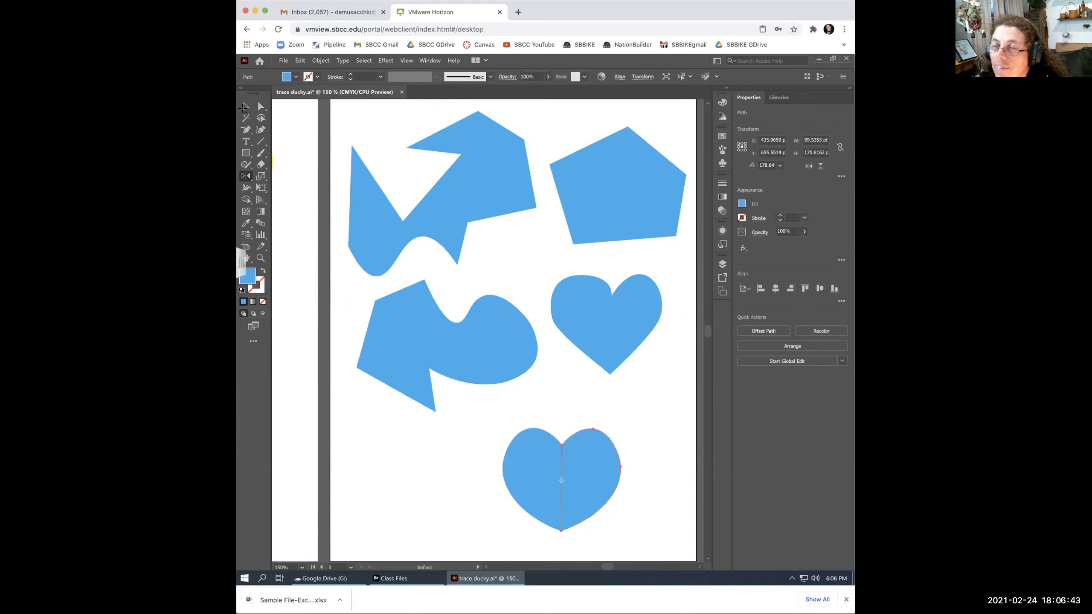
Nudge the mirrored half of the lower heart left so that it overlaps the original half.
{"action": "left_click", "coordinate": [245, 106]}
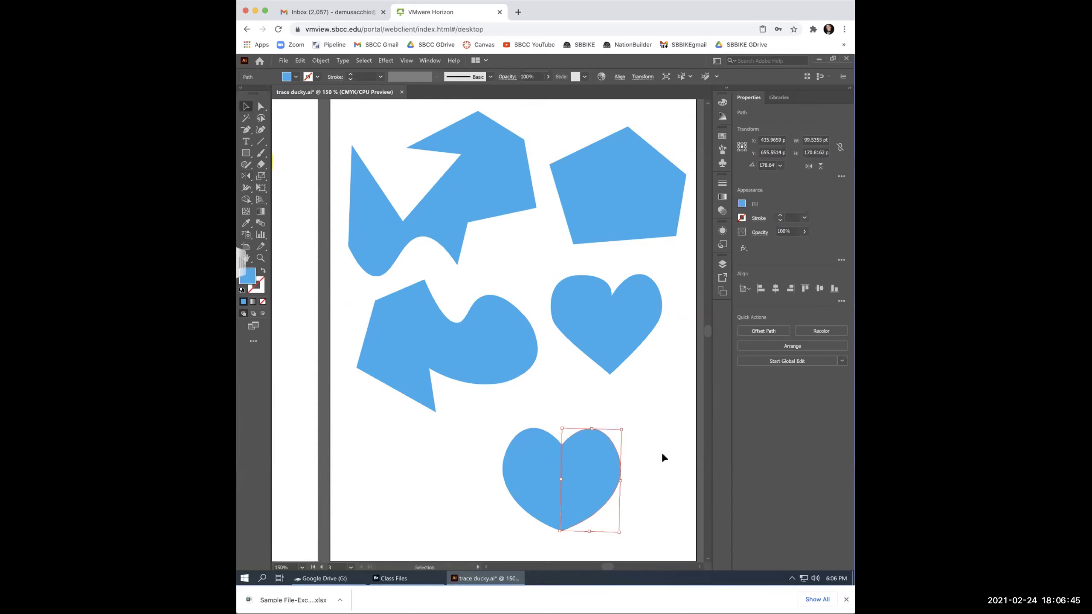
{"action": "left_click", "coordinate": [616, 491]}
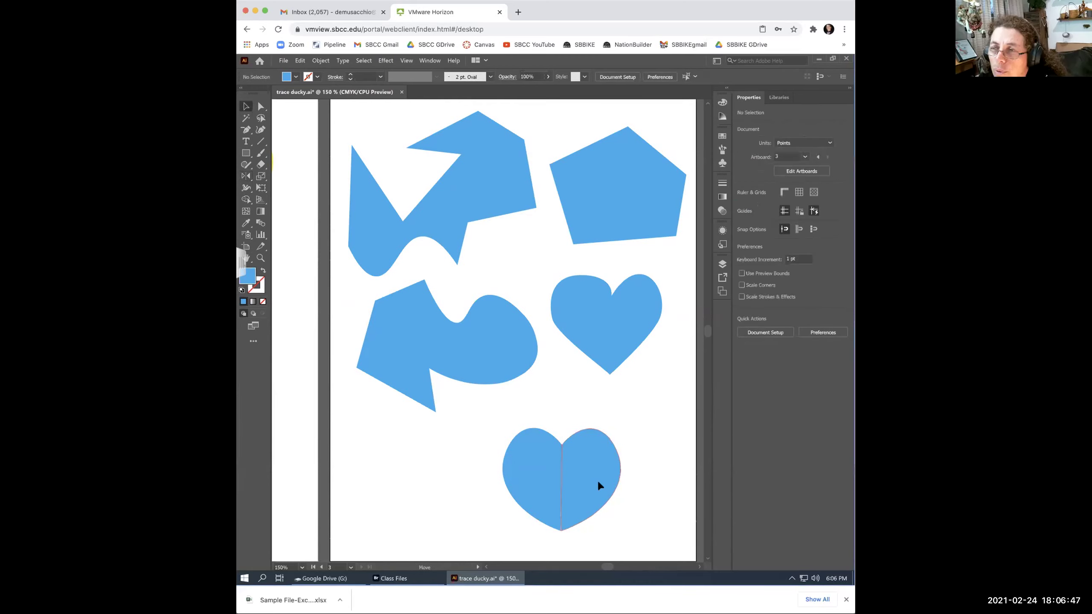
{"action": "left_click", "coordinate": [599, 484]}
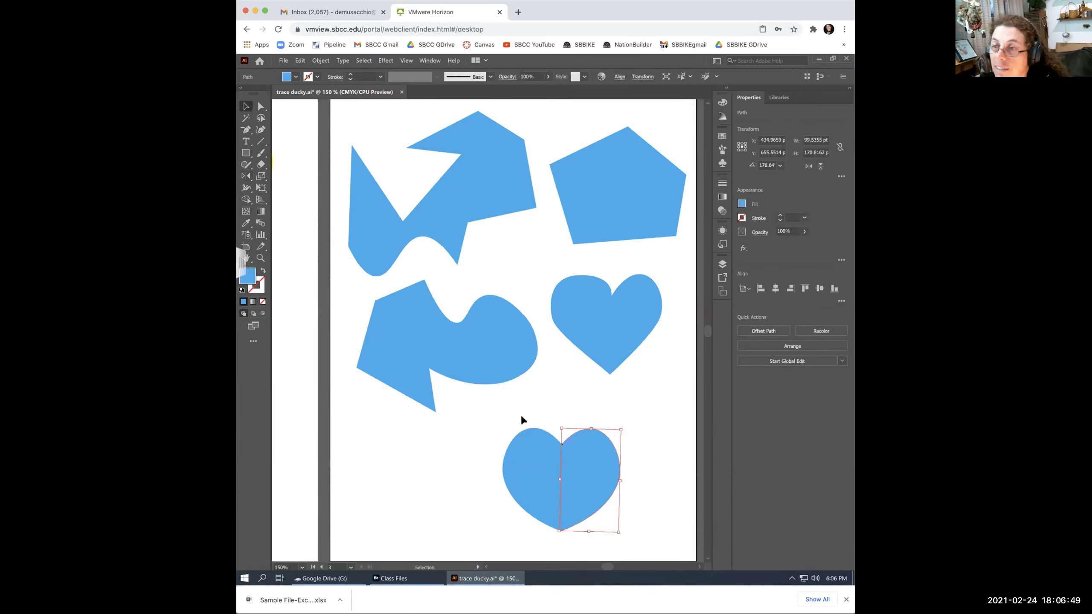
{"action": "left_click", "coordinate": [529, 474], "text": "shift"}
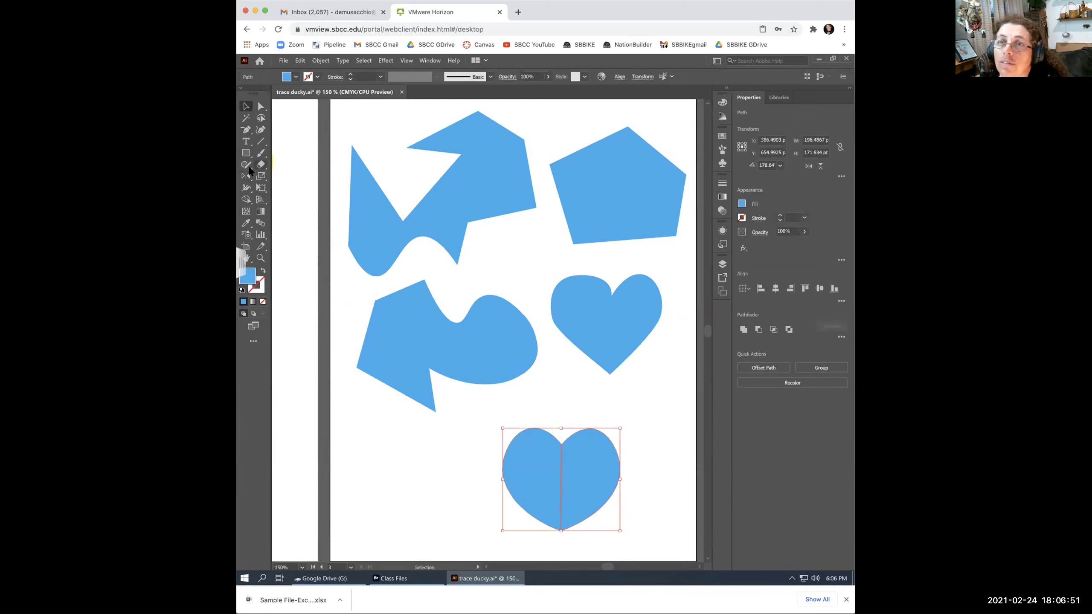
{"action": "left_click", "coordinate": [245, 186]}
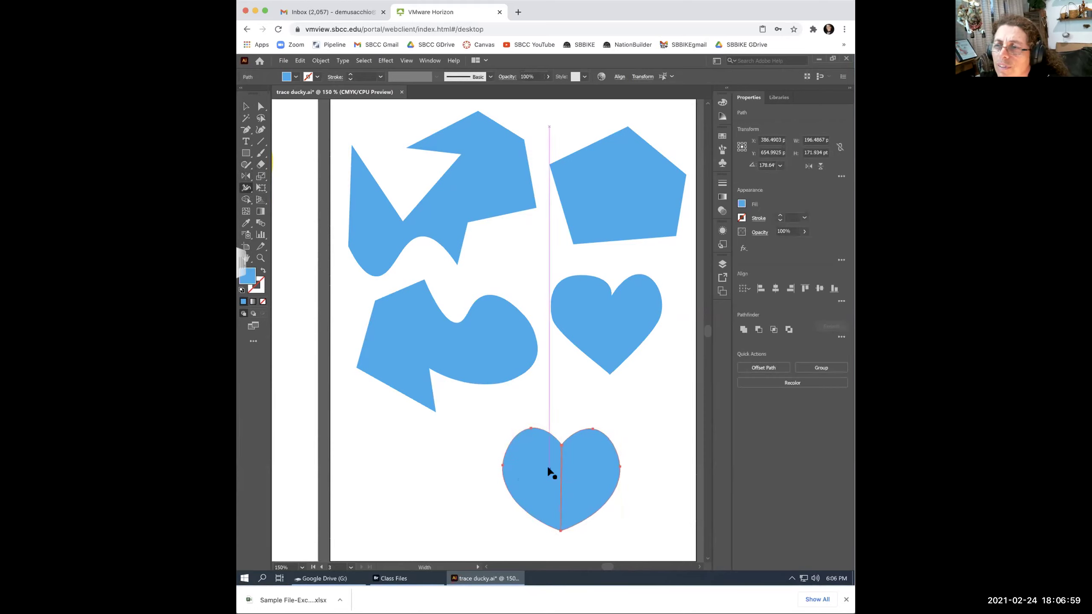
{"action": "left_click", "coordinate": [246, 106]}
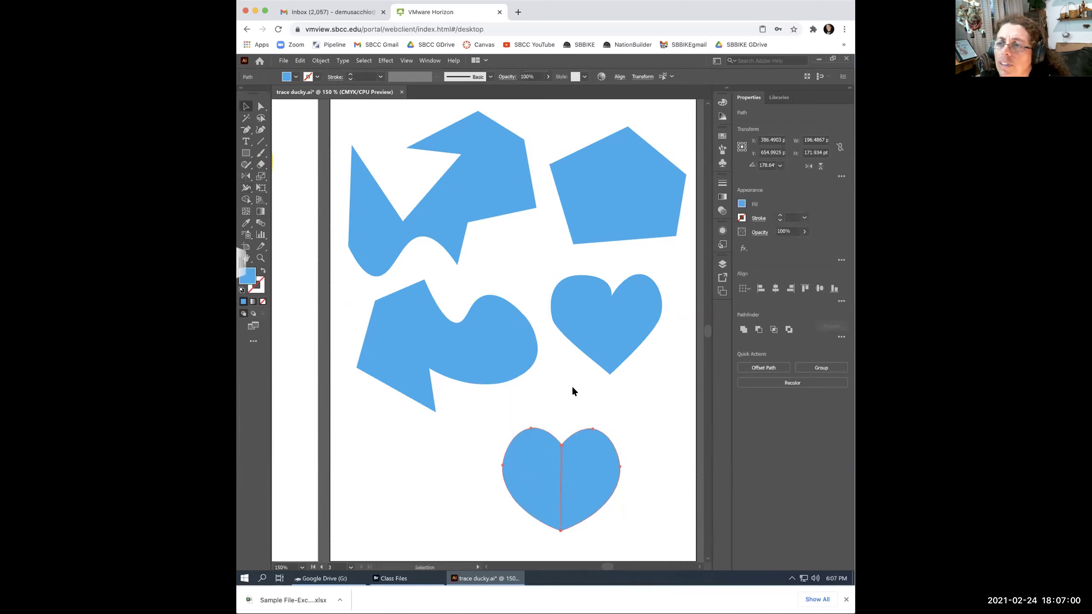
{"action": "left_click", "coordinate": [649, 471]}
{"action": "left_click_drag", "start_coordinate": [599, 473], "coordinate": [593, 472]}
{"action": "key", "text": "Left"}
Select both halves of the lower heart and merge them into one shape with the Shape Builder tool.
{"action": "left_click_drag", "start_coordinate": [556, 437], "coordinate": [578, 467]}
{"action": "left_click", "coordinate": [246, 201]}
{"action": "left_click_drag", "start_coordinate": [540, 473], "coordinate": [613, 490]}
{"action": "key", "text": "v"}
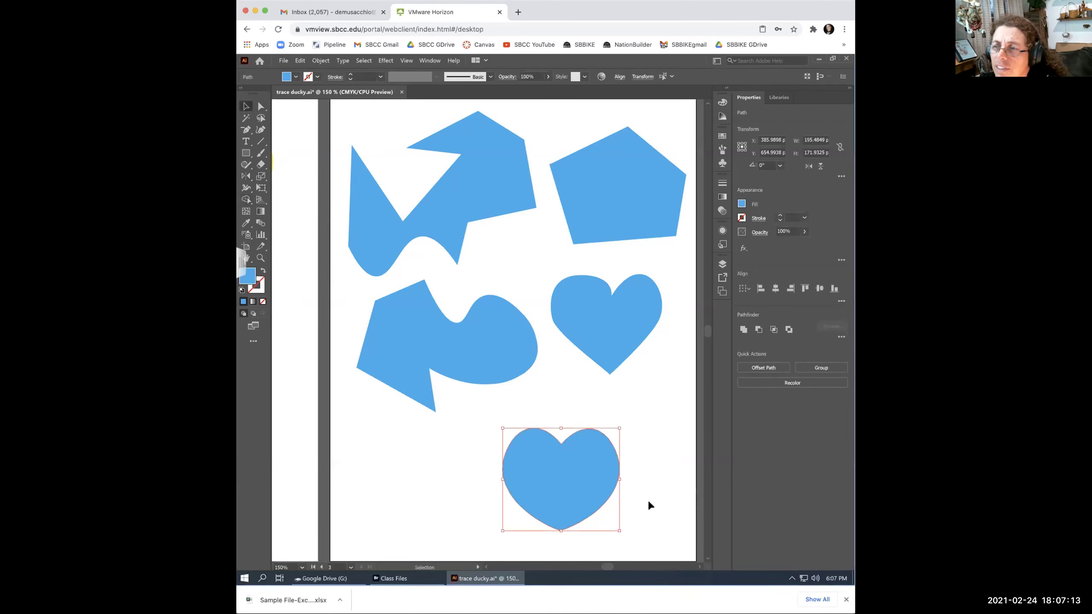
{"action": "left_click", "coordinate": [655, 501]}
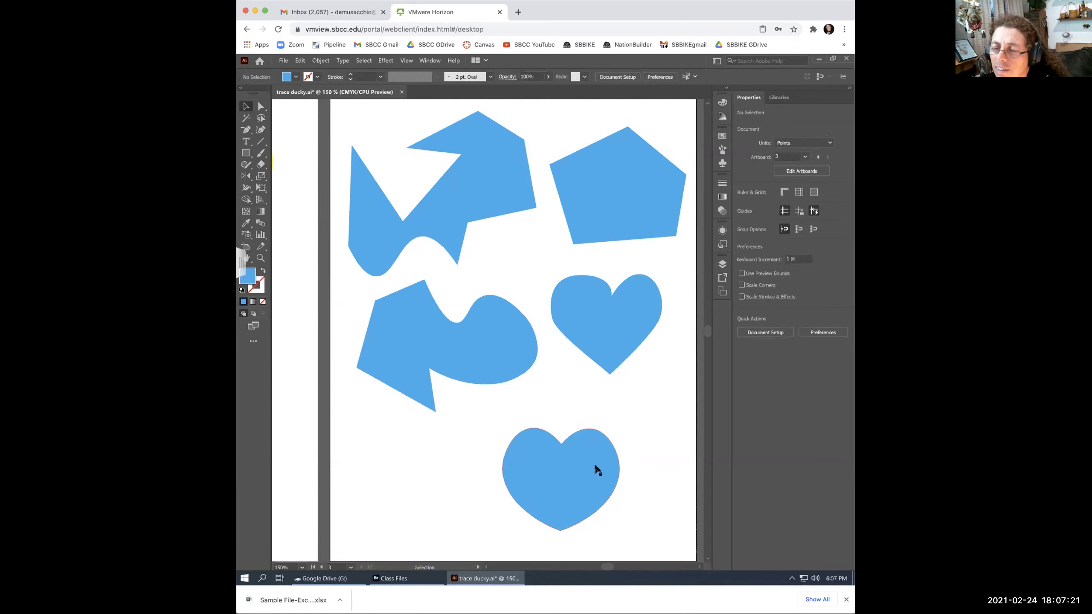
Undo the merge, the nudges and the mirrored copy, back to the single half heart.
{"action": "key", "text": "a"}
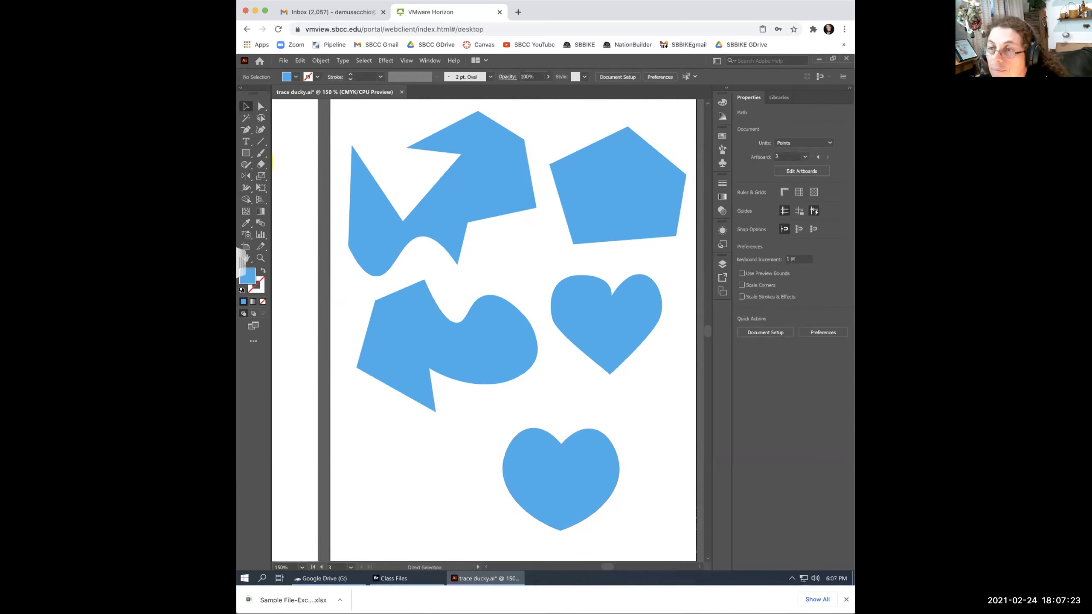
{"action": "left_click", "coordinate": [559, 478]}
{"action": "left_click", "coordinate": [590, 478]}
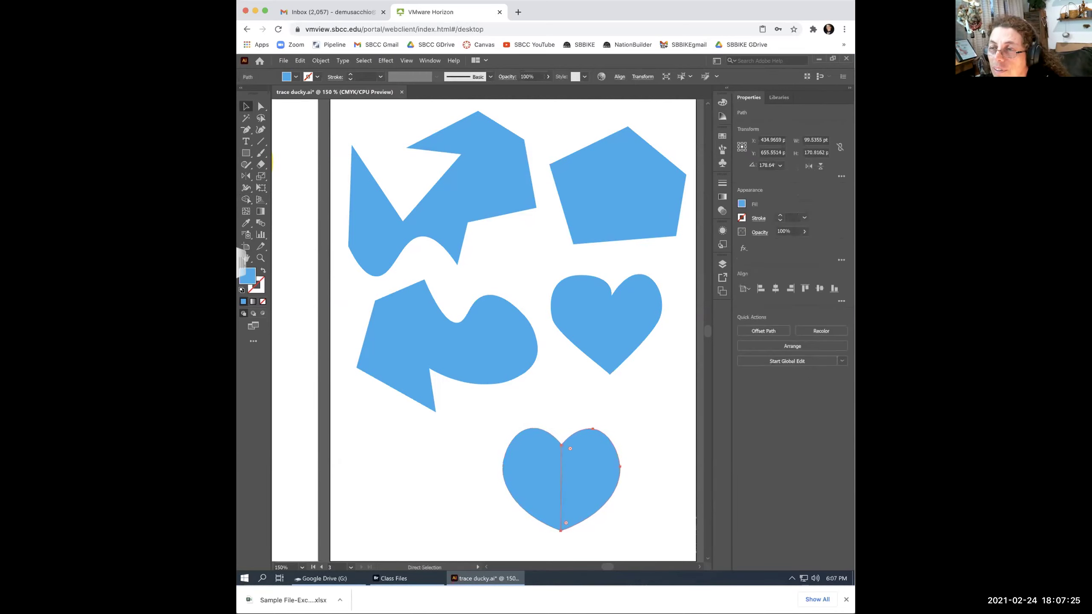
{"action": "key", "text": "Right"}
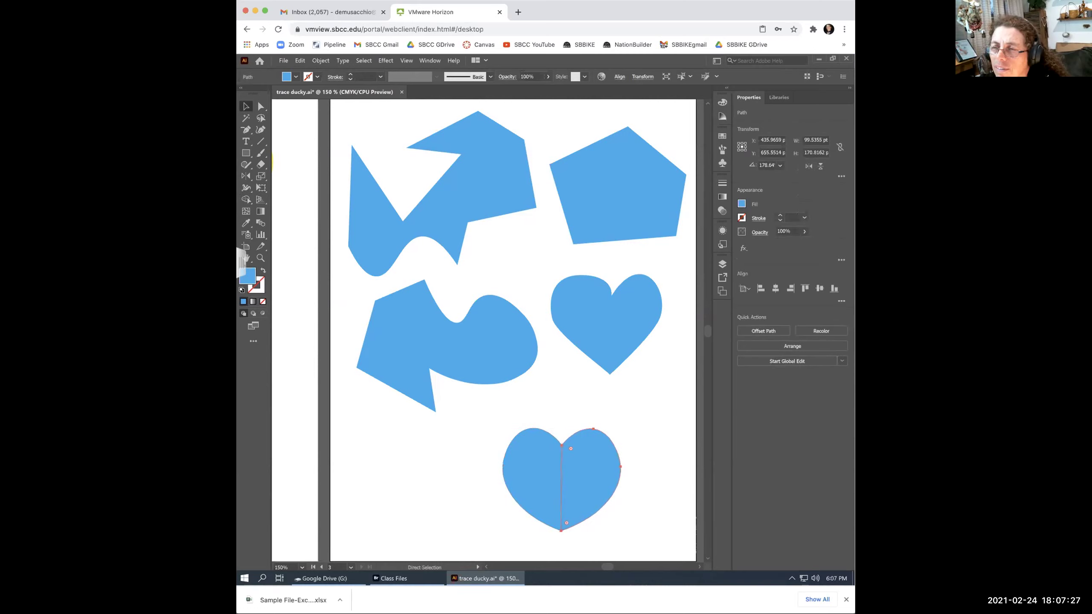
{"action": "key", "text": "Delete"}
{"action": "left_click", "coordinate": [658, 492]}
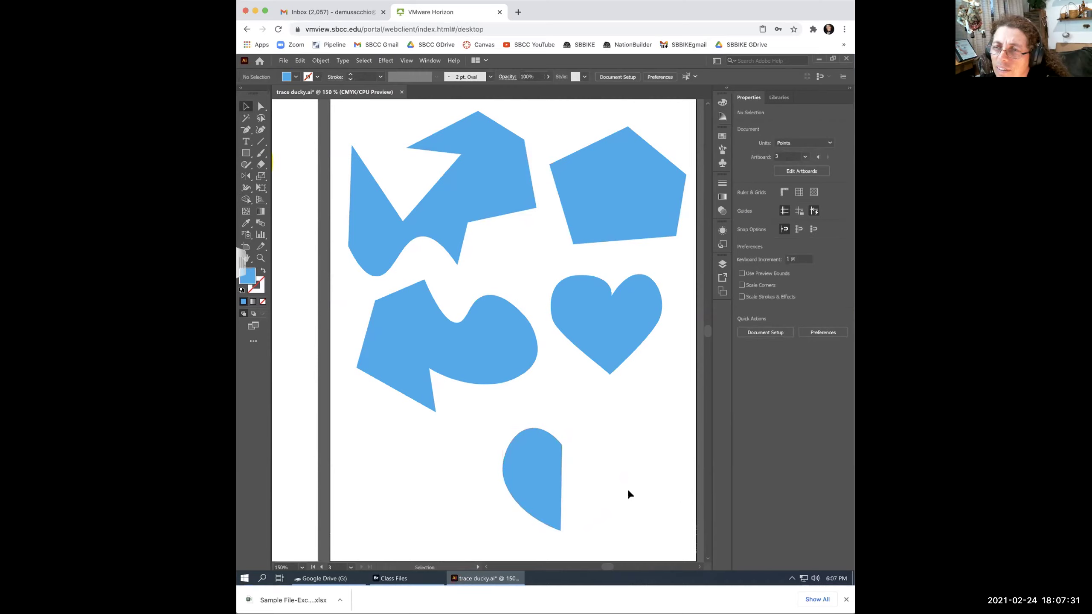
{"action": "left_click", "coordinate": [528, 446]}
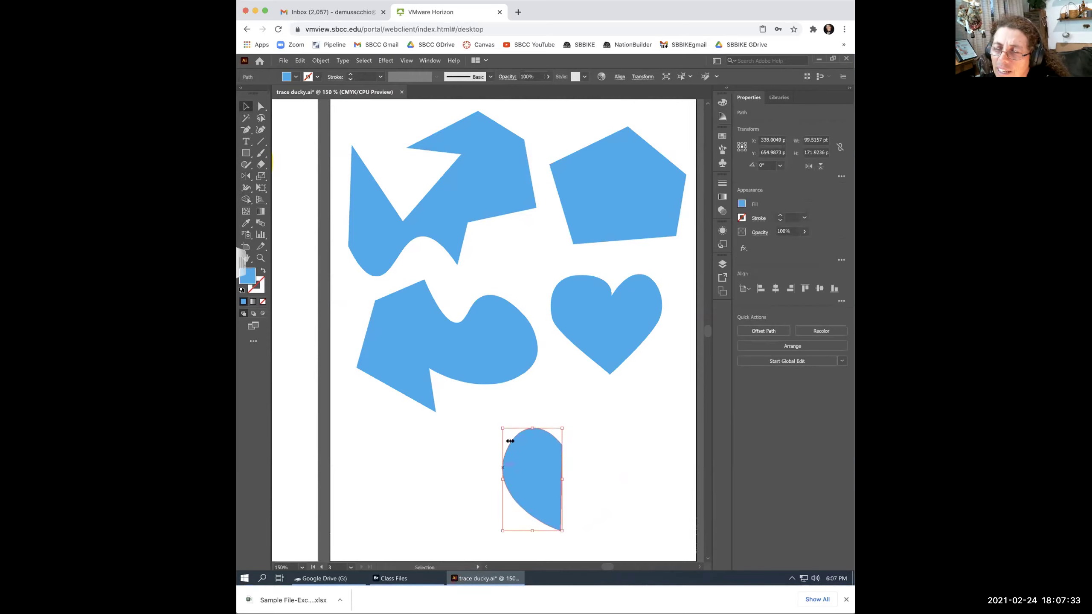
{"action": "left_click", "coordinate": [578, 471]}
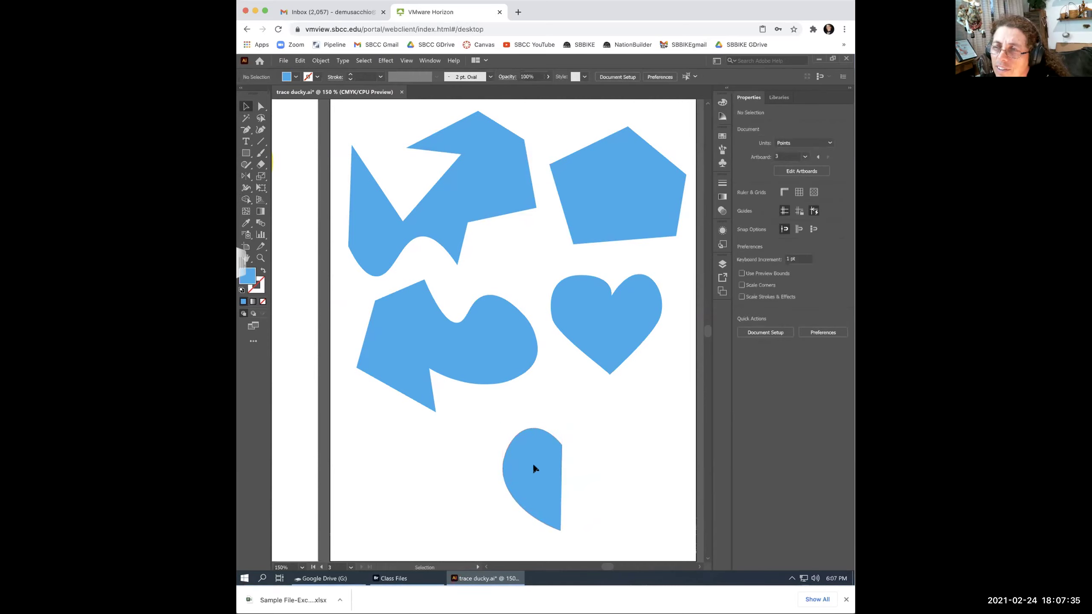
Adjust the anchor points at both ends of the half heart's straight edge with Direct Selection to straighten the edge.
{"action": "left_click", "coordinate": [522, 463]}
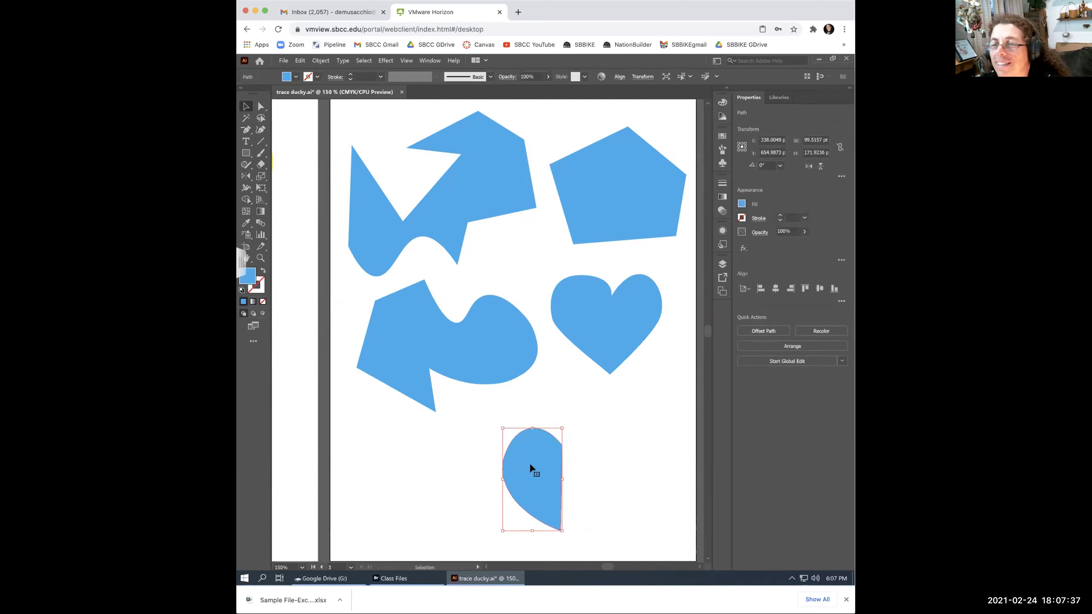
{"action": "left_click", "coordinate": [261, 106]}
{"action": "left_click", "coordinate": [503, 466]}
{"action": "left_click", "coordinate": [501, 465]}
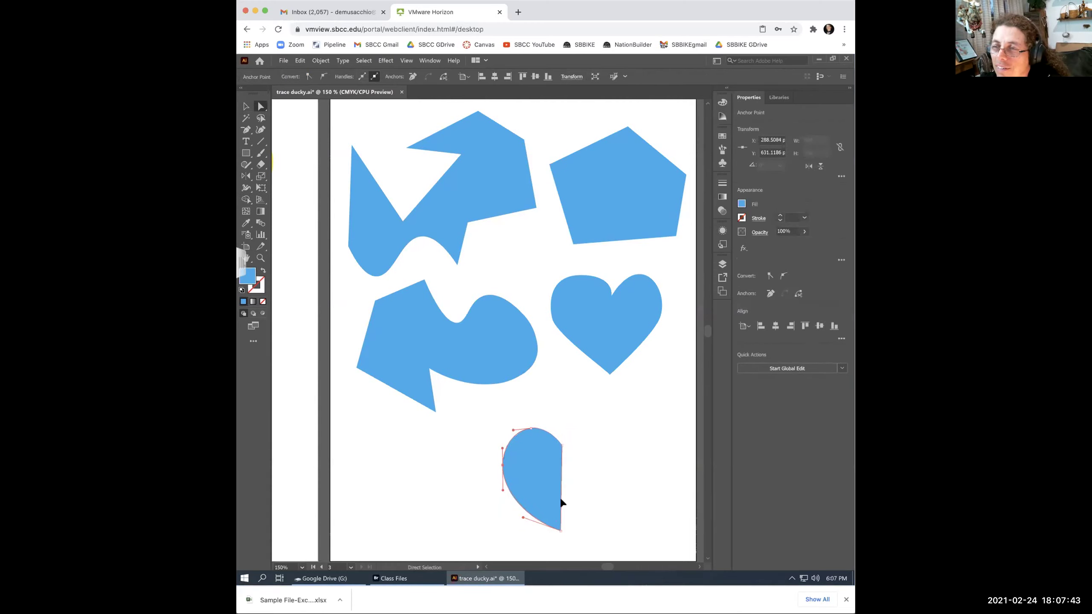
{"action": "left_click", "coordinate": [658, 521]}
{"action": "left_click", "coordinate": [558, 531]}
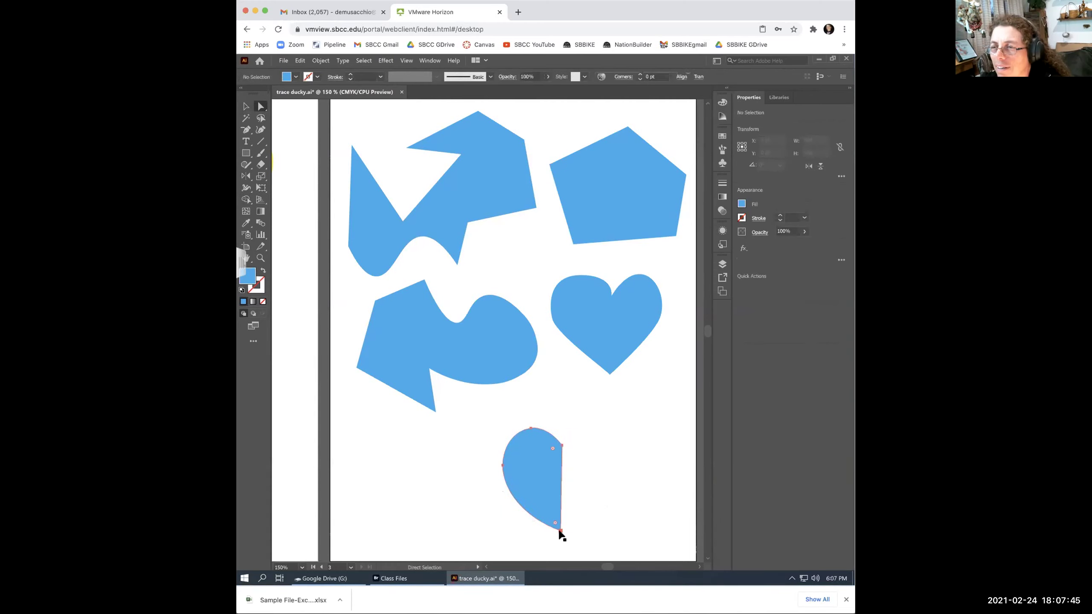
{"action": "left_click_drag", "start_coordinate": [563, 530], "coordinate": [561, 531]}
{"action": "left_click", "coordinate": [560, 531]}
{"action": "left_click_drag", "start_coordinate": [560, 442], "coordinate": [559, 446]}
{"action": "left_click", "coordinate": [620, 504]}
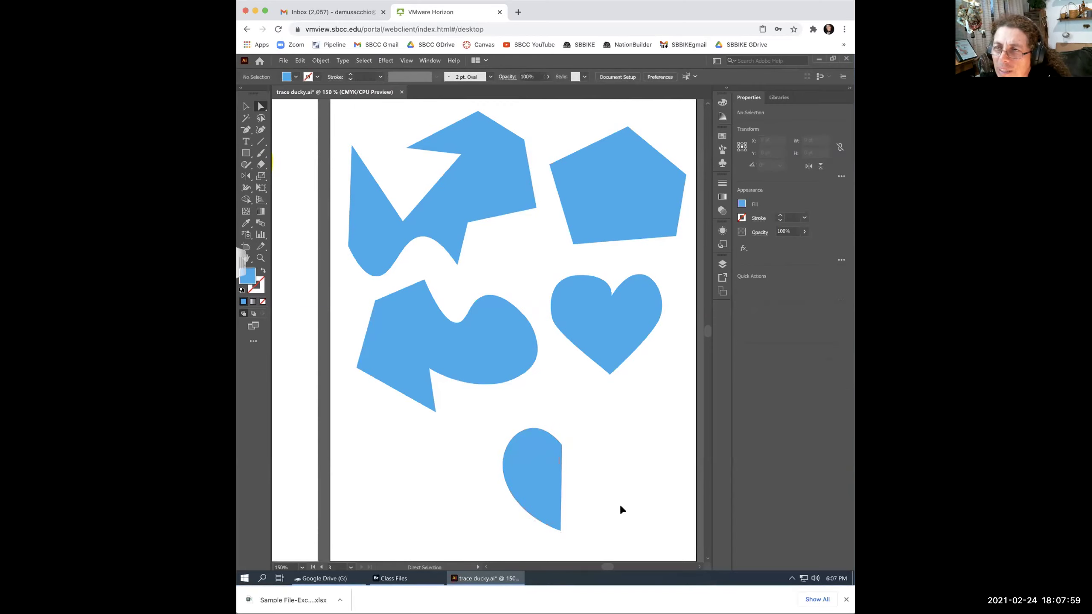
{"action": "key", "text": "ctrl+z"}
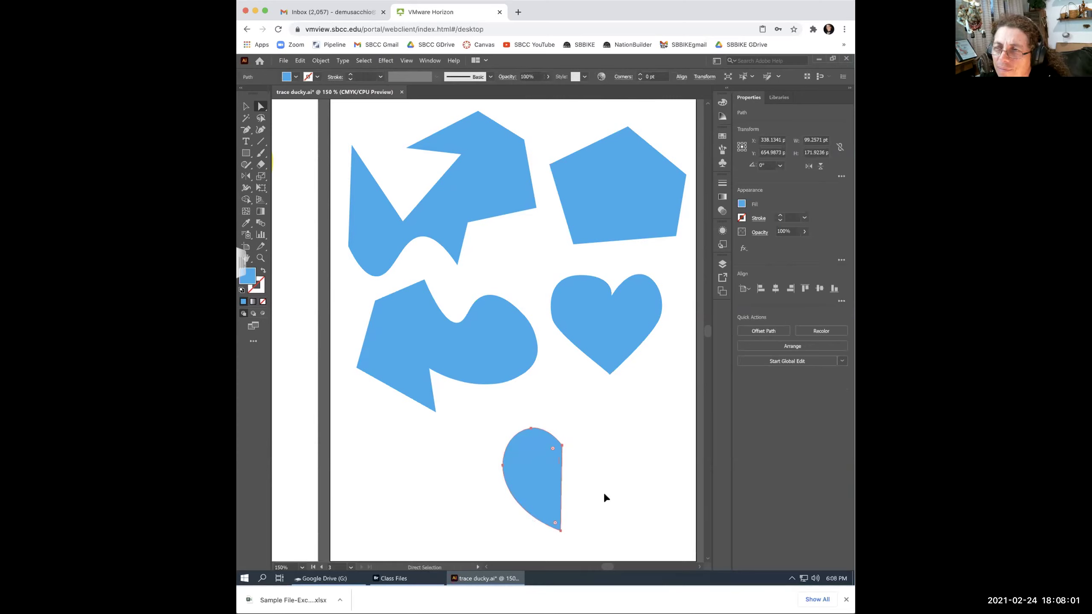
Move the half heart up and right so that it sits directly below the finished heart.
{"action": "left_click", "coordinate": [604, 494]}
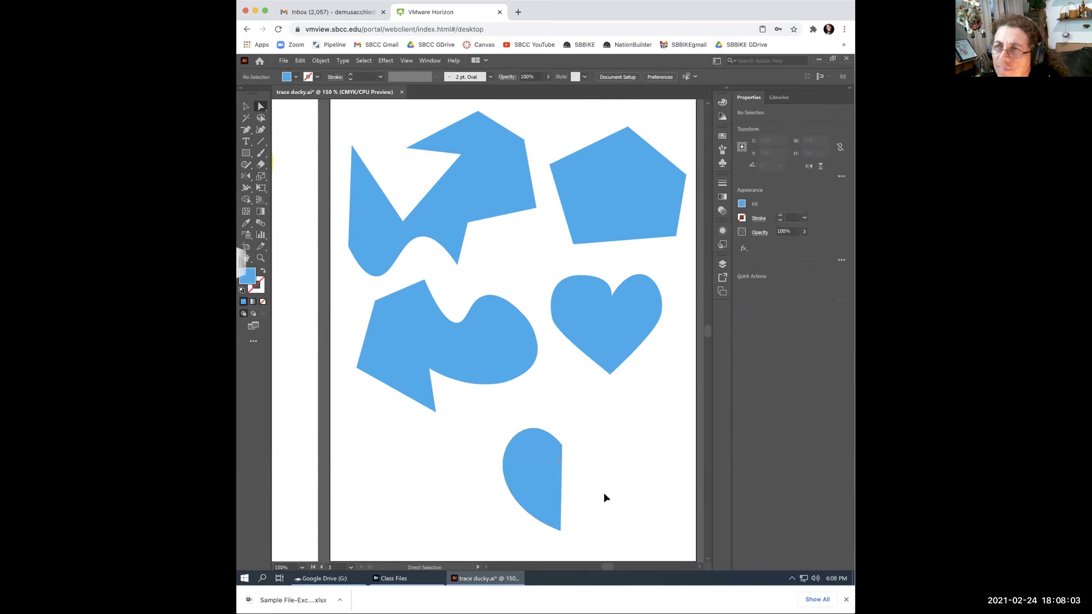
{"action": "left_click_drag", "start_coordinate": [545, 483], "coordinate": [592, 438]}
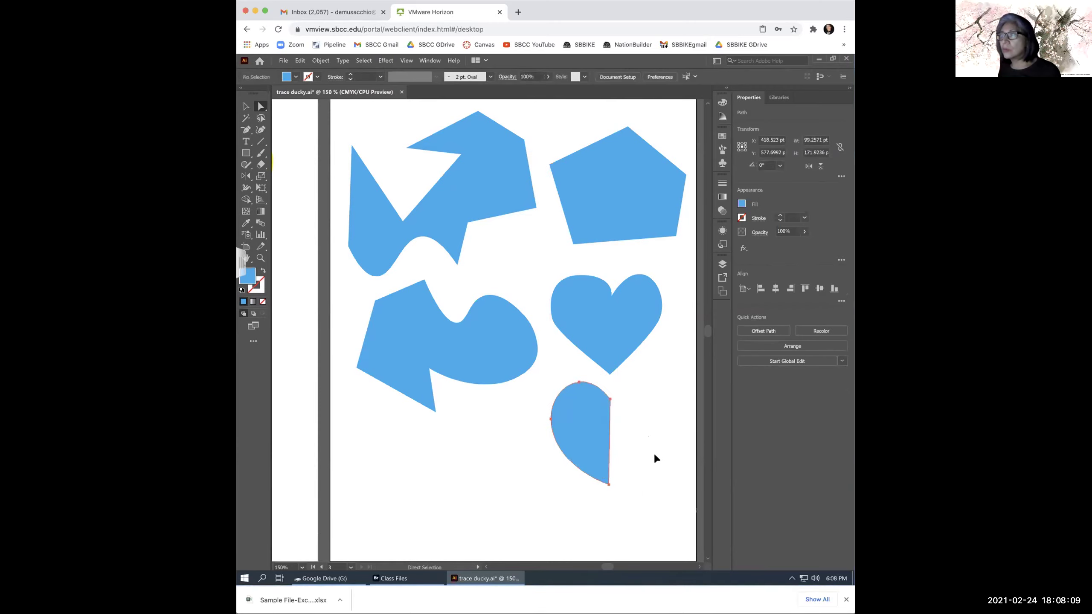
{"action": "left_click", "coordinate": [590, 416]}
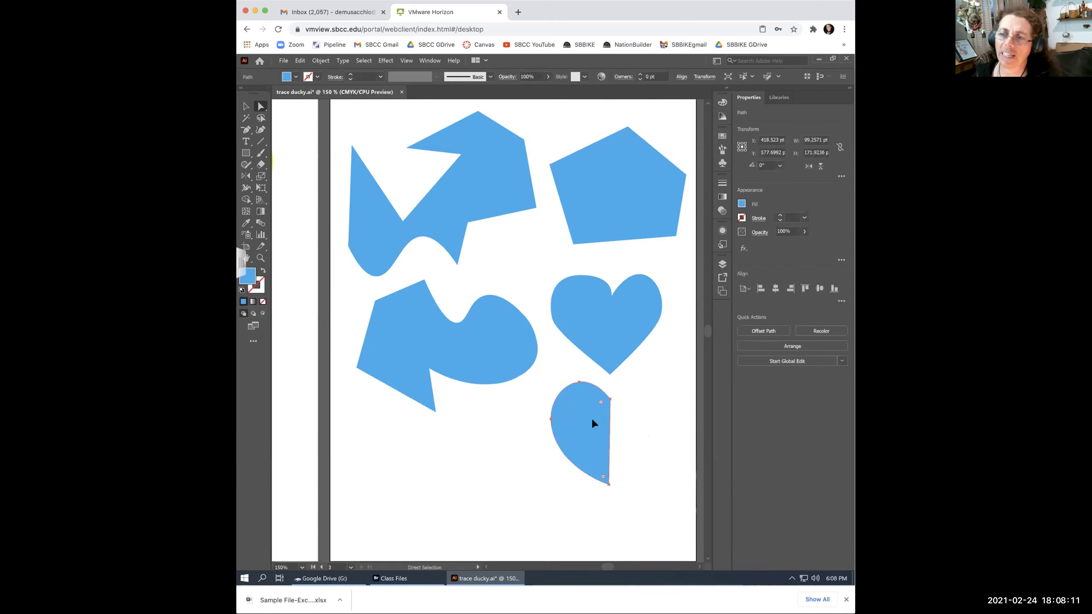
Duplicate the half heart several times across the lower artboard and undo the copies.
{"action": "key", "text": "v"}
{"action": "left_click_drag", "start_coordinate": [597, 426], "coordinate": [435, 485]}
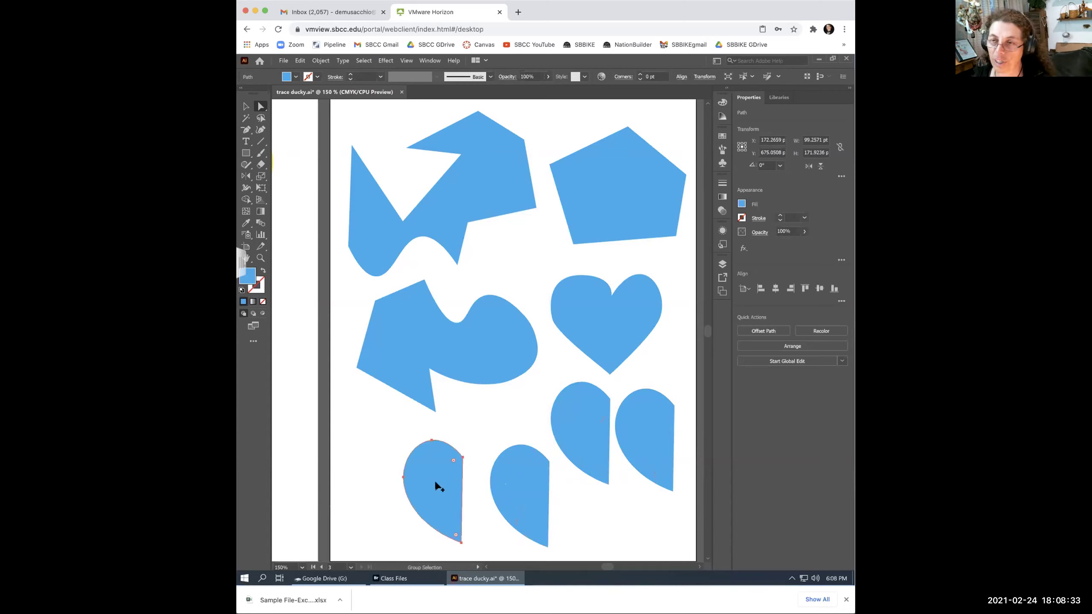
{"action": "key", "text": "ctrl+z"}
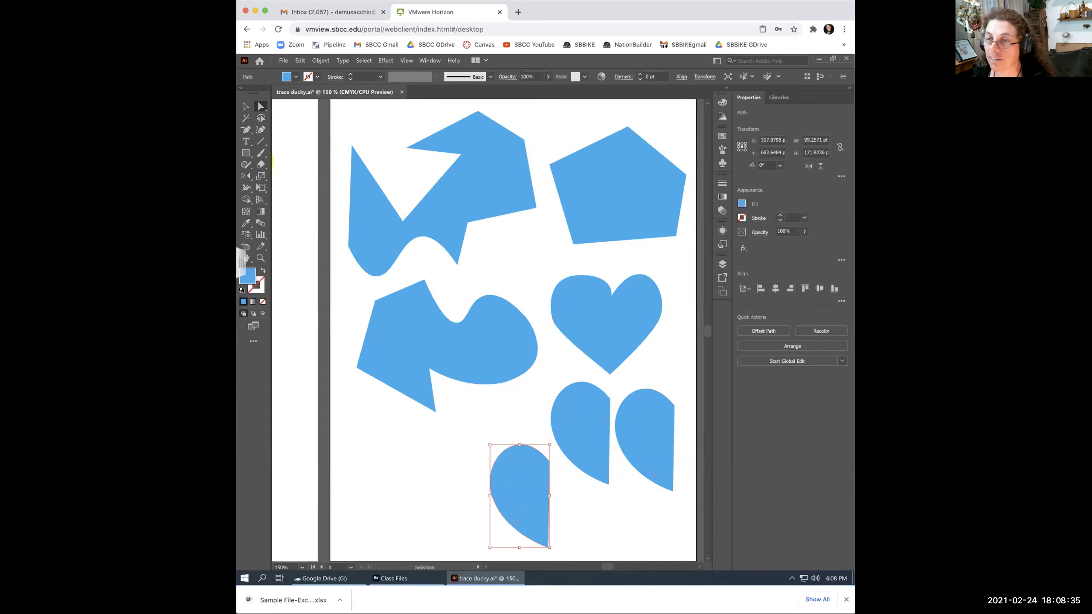
{"action": "key", "text": "ctrl+z"}
{"action": "key", "text": "ctrl+z"}
Reflect a copy of the half heart across its straight edge to form a whole heart.
{"action": "key", "text": "a"}
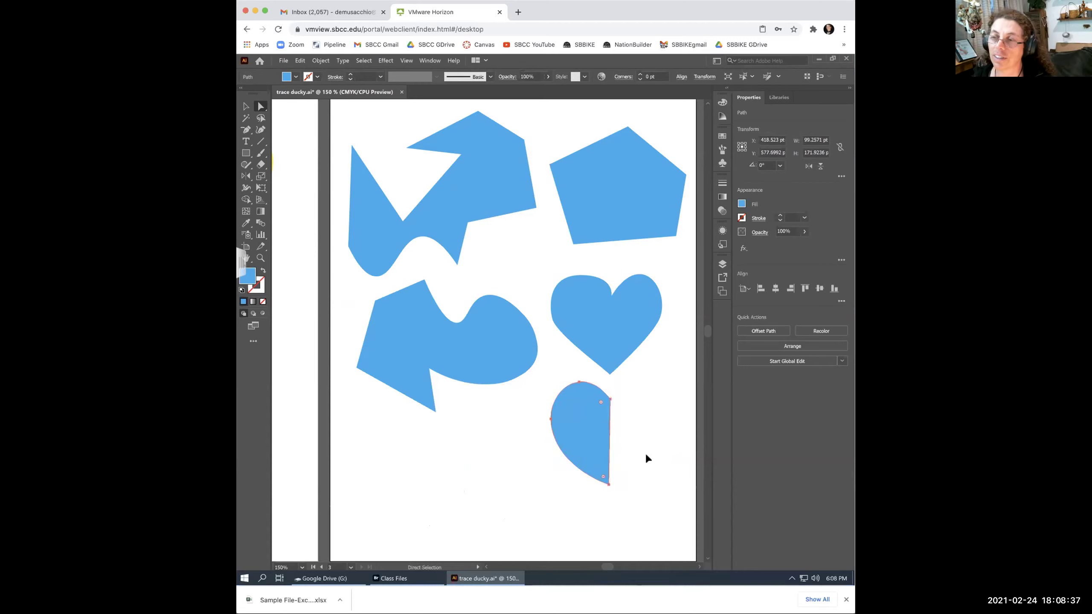
{"action": "left_click", "coordinate": [245, 176]}
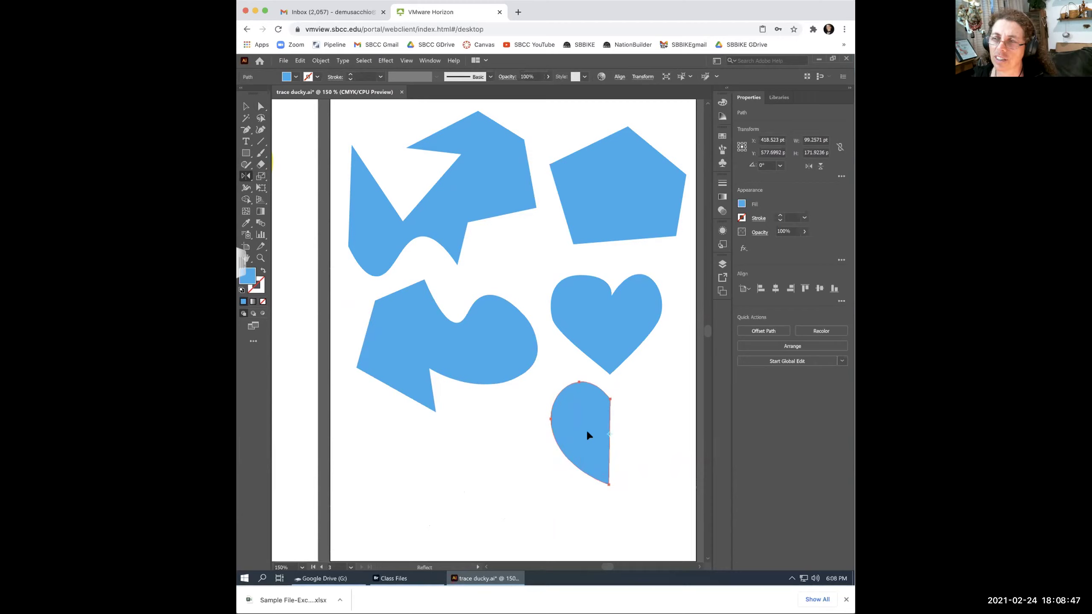
{"action": "mouse_move", "coordinate": [590, 426]}
{"action": "left_mouse_down"}
{"action": "mouse_move", "coordinate": [628, 435]}
{"action": "mouse_move", "coordinate": [607, 424]}
{"action": "mouse_move", "coordinate": [589, 434]}
{"action": "left_mouse_up"}
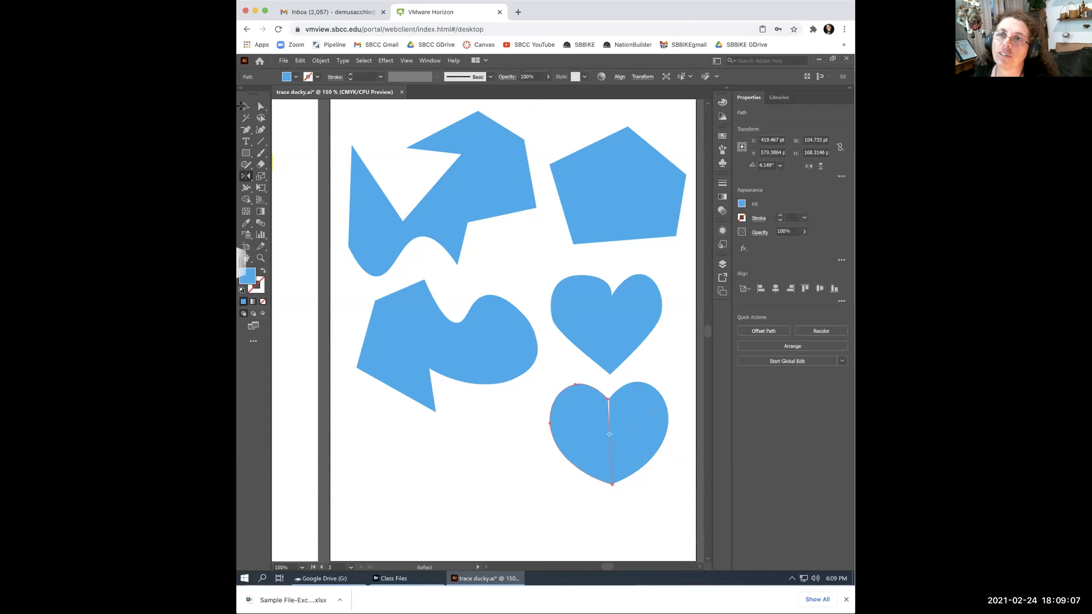
Reposition the right half of the lower heart against the left half and nudge it up 1 pt.
{"action": "left_click", "coordinate": [247, 106]}
{"action": "left_click", "coordinate": [667, 479]}
{"action": "left_click", "coordinate": [637, 437]}
{"action": "left_click", "coordinate": [598, 432]}
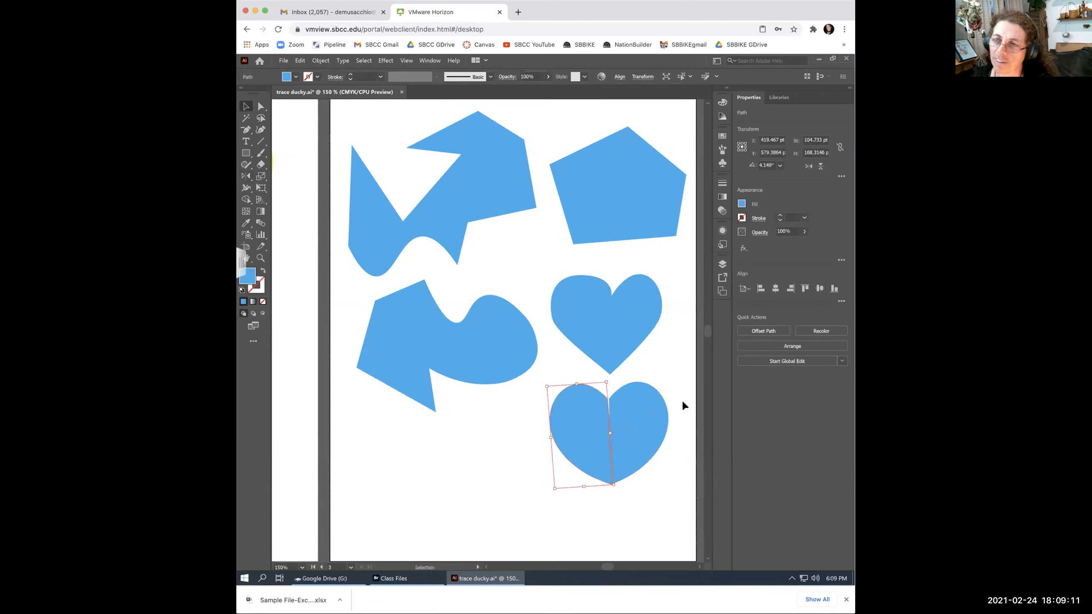
{"action": "left_click_drag", "start_coordinate": [625, 412], "coordinate": [666, 439]}
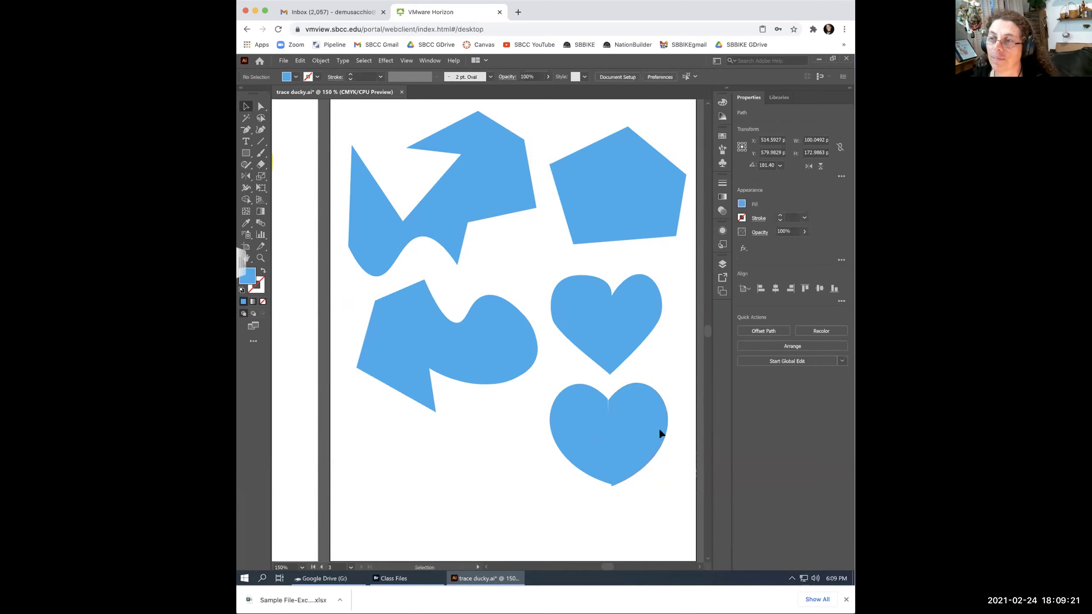
{"action": "key", "text": "Up"}
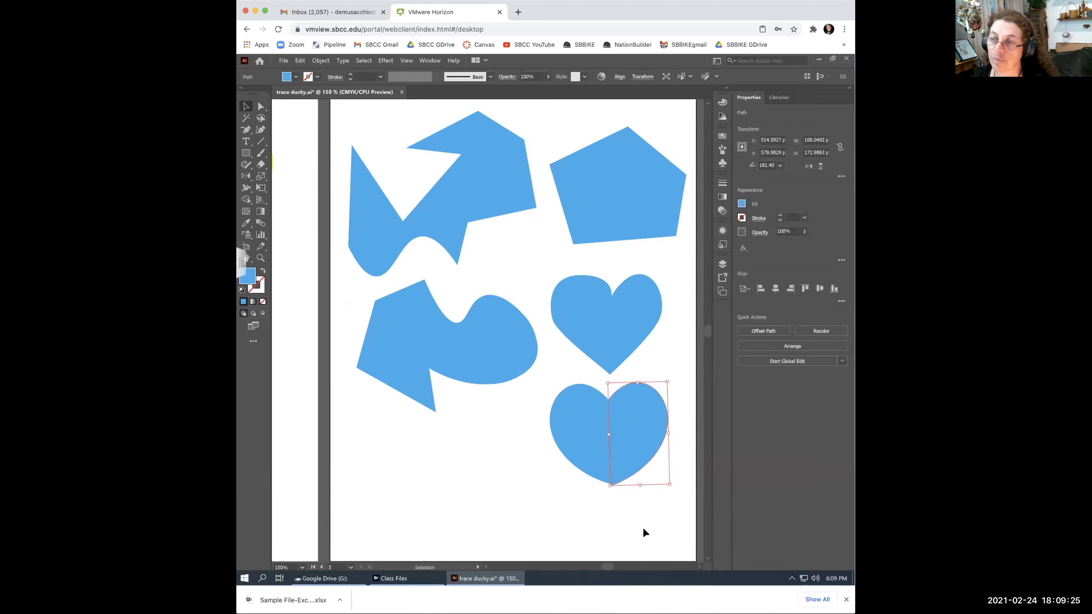
Nudge the left half of the lower heart 2 pt to the right and 1 pt down.
{"action": "left_click", "coordinate": [643, 526]}
{"action": "left_click", "coordinate": [600, 418]}
{"action": "key", "text": "Right"}
{"action": "key", "text": "Down"}
{"action": "key", "text": "Right"}
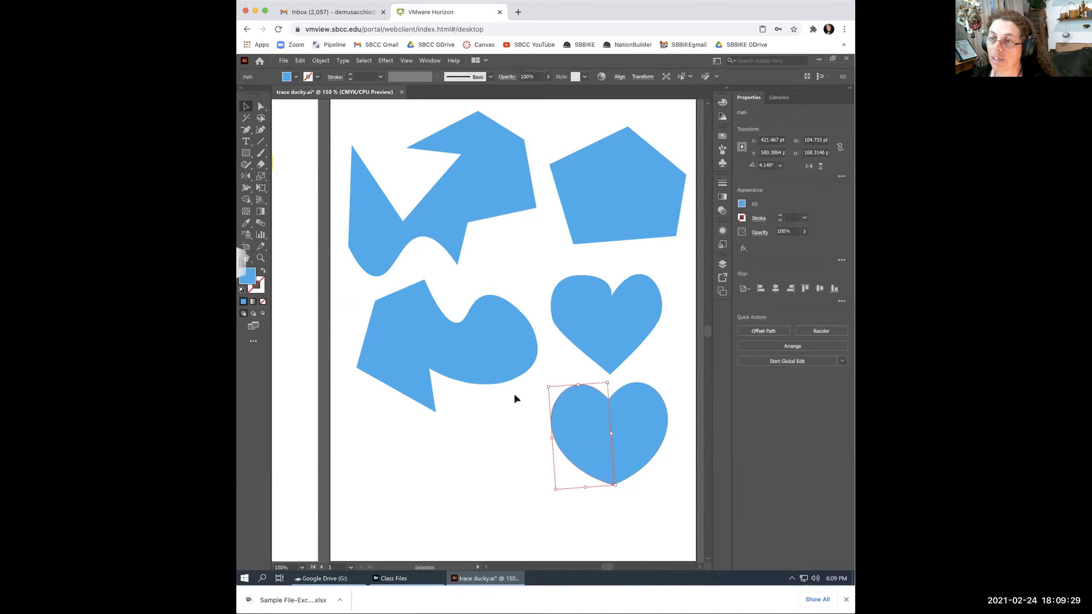
{"action": "left_click", "coordinate": [669, 448], "text": "shift"}
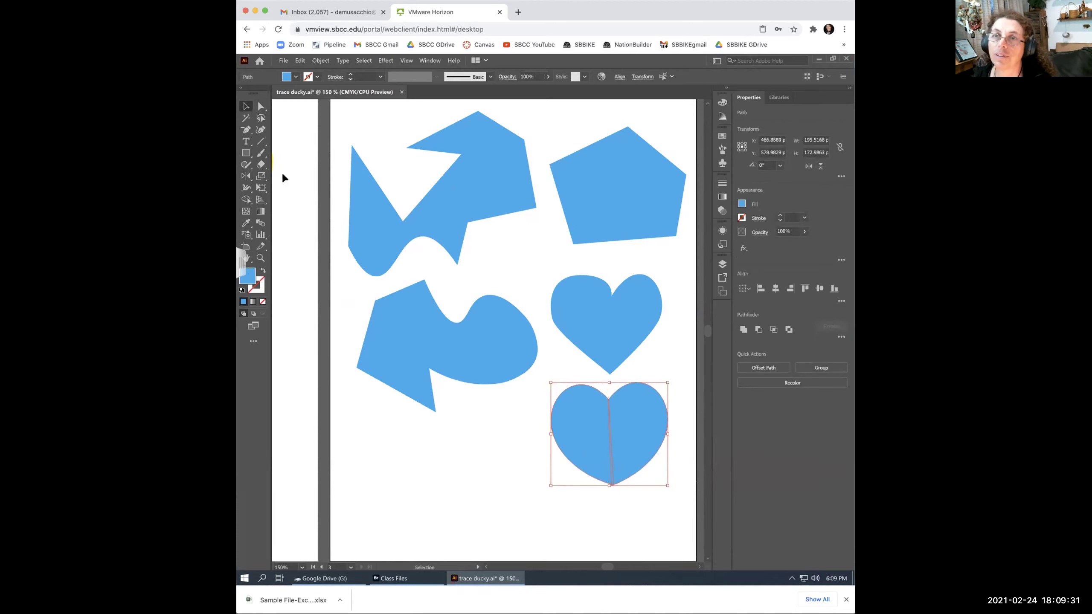
{"action": "left_click", "coordinate": [246, 187]}
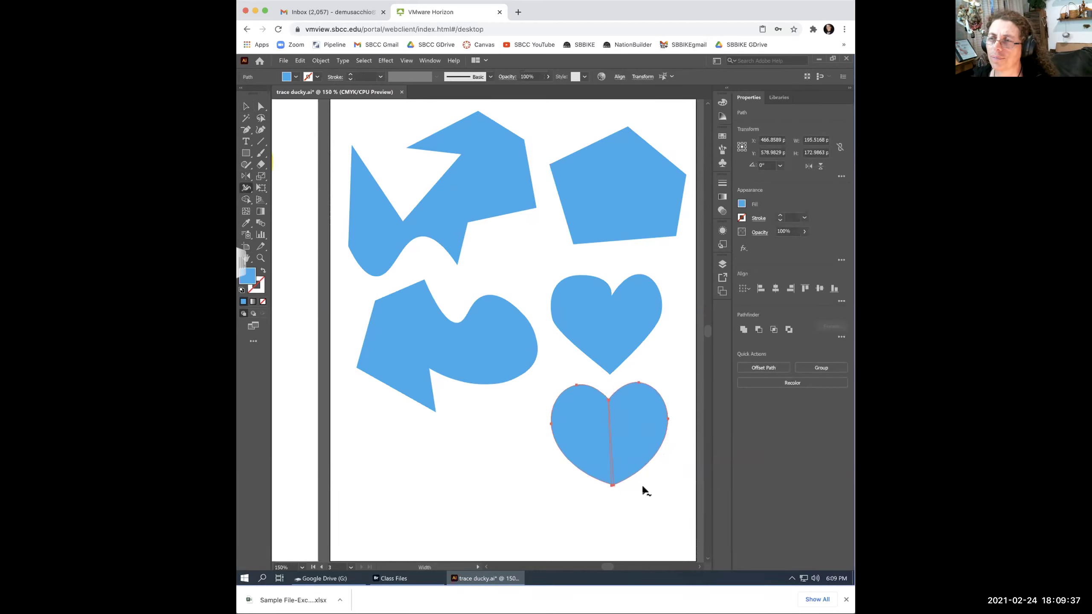
{"action": "left_click", "coordinate": [246, 105]}
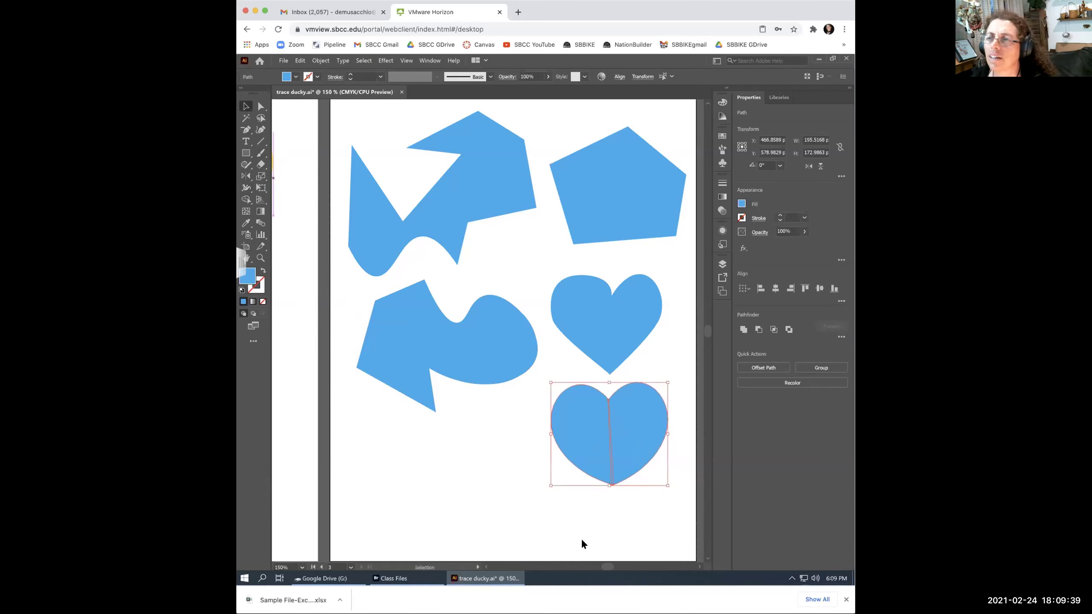
{"action": "left_click", "coordinate": [598, 515]}
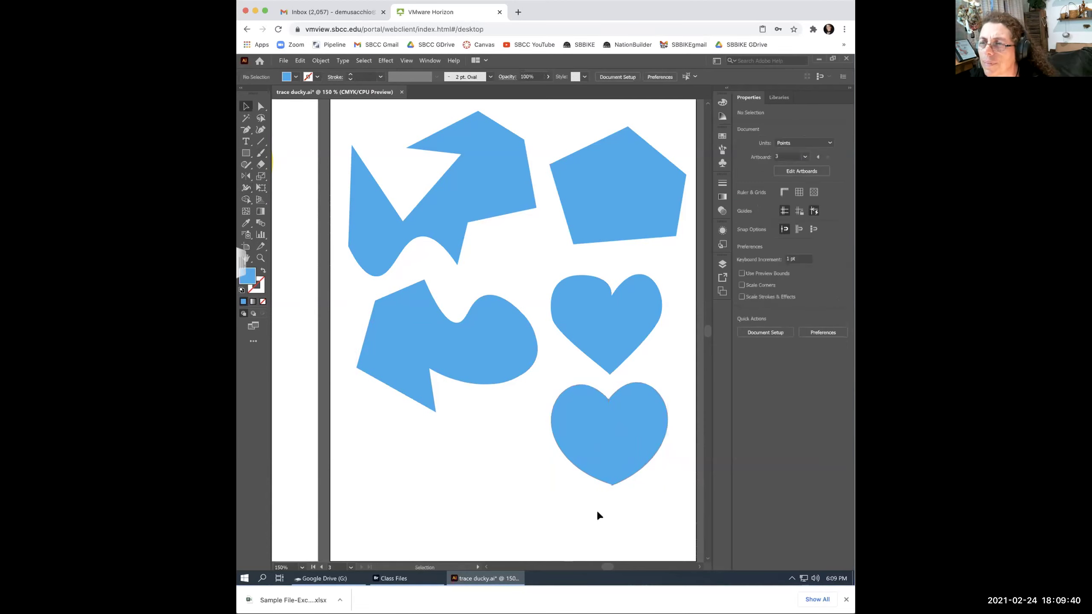
Separate the lower heart's left half by nudging it left, and move it slightly back to leave a narrow gap.
{"action": "left_click", "coordinate": [599, 472]}
{"action": "key", "text": "Left"}
{"action": "key", "text": "Left"}
{"action": "key", "text": "Left"}
{"action": "key", "text": "Left"}
{"action": "key", "text": "Left"}
{"action": "key", "text": "Left"}
{"action": "key", "text": "Left"}
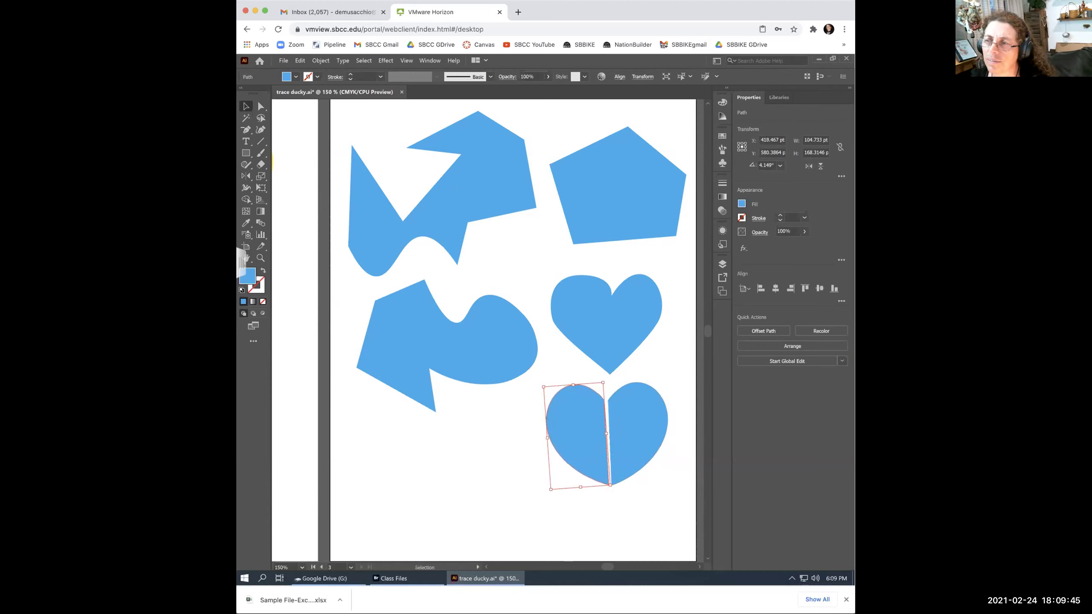
{"action": "key", "text": "Left"}
{"action": "left_click", "coordinate": [644, 503]}
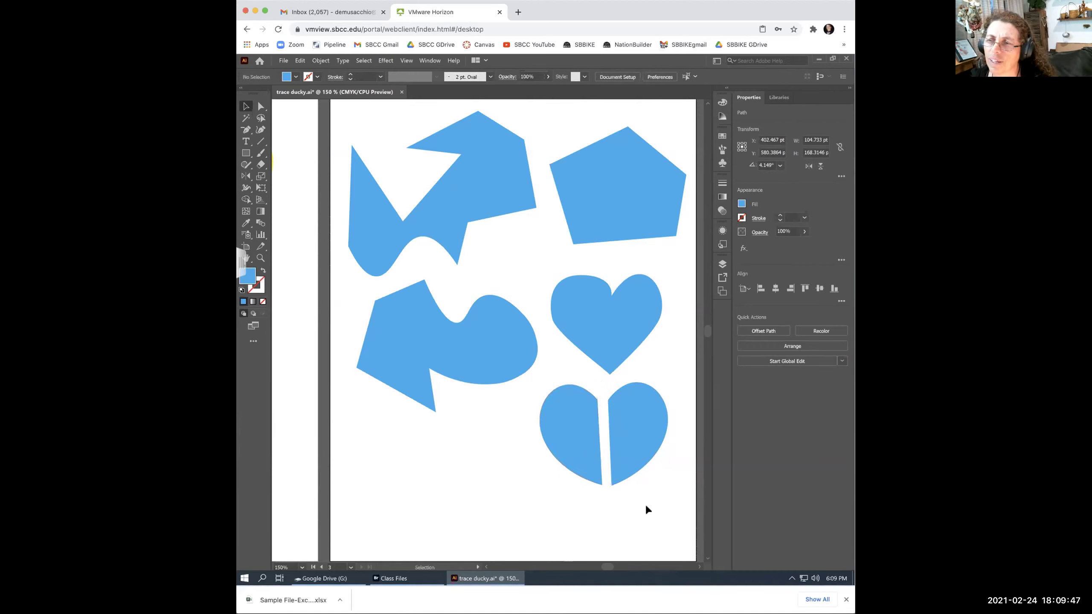
{"action": "left_click_drag", "start_coordinate": [591, 439], "coordinate": [594, 440]}
{"action": "left_click", "coordinate": [641, 484]}
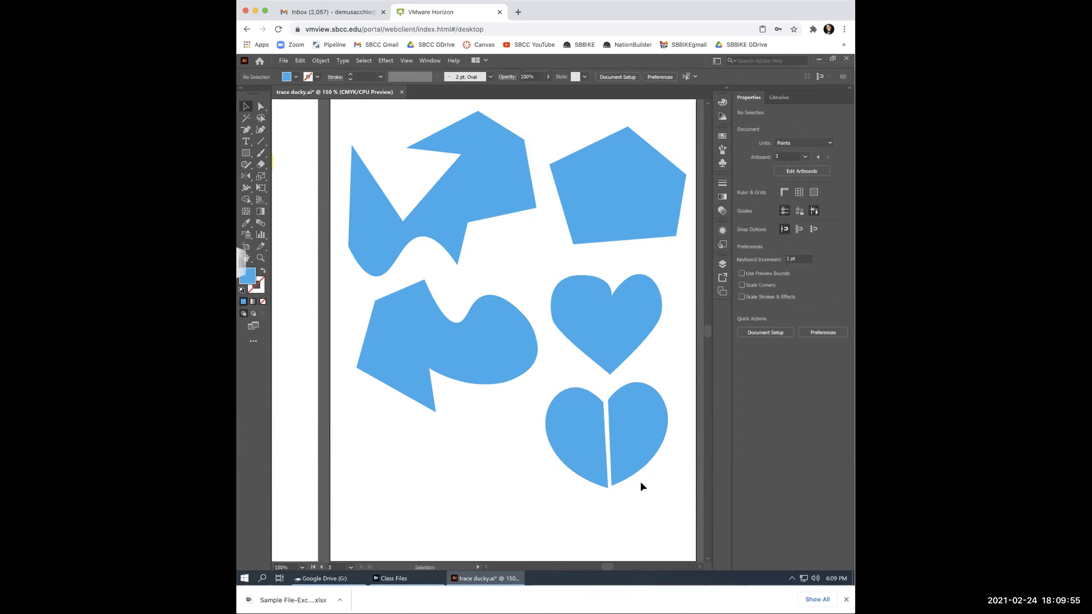
{"action": "left_click", "coordinate": [260, 130]}
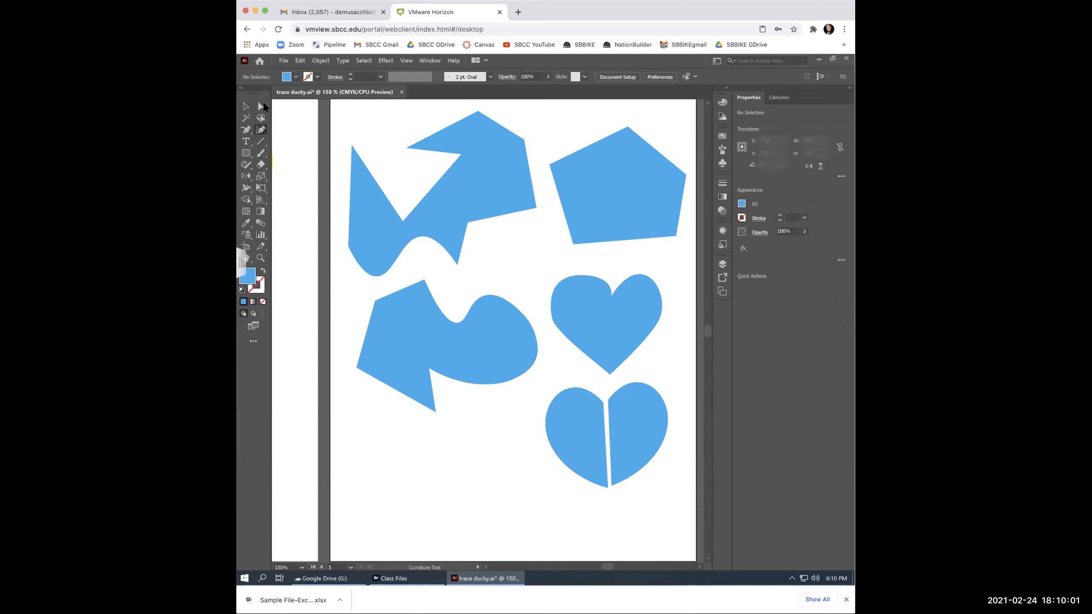
{"action": "left_click", "coordinate": [246, 176]}
{"action": "left_click_drag", "start_coordinate": [246, 176], "coordinate": [283, 188]}
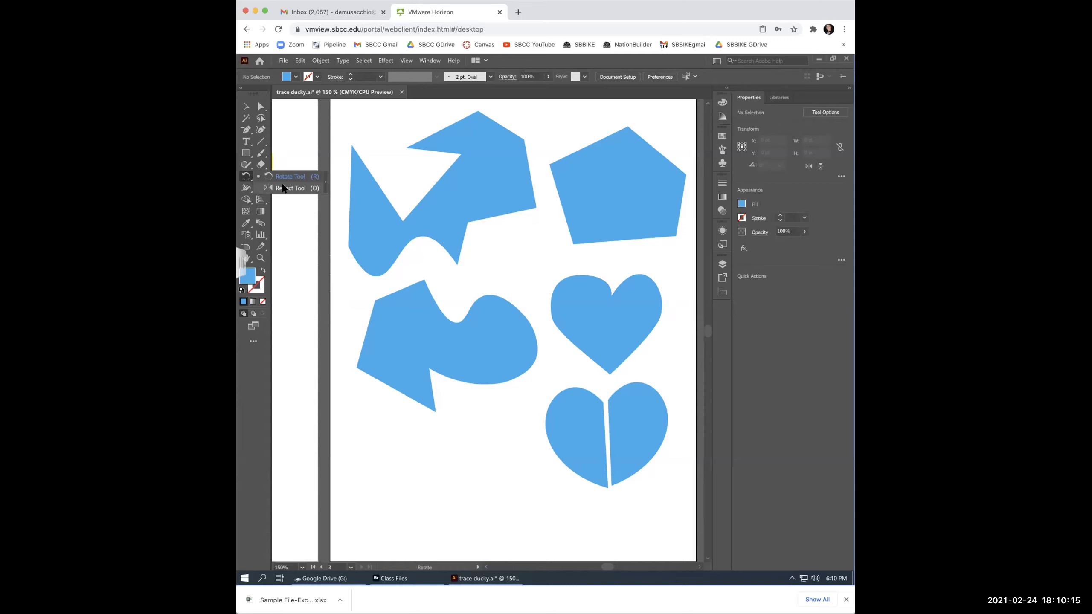
{"action": "left_click", "coordinate": [283, 189]}
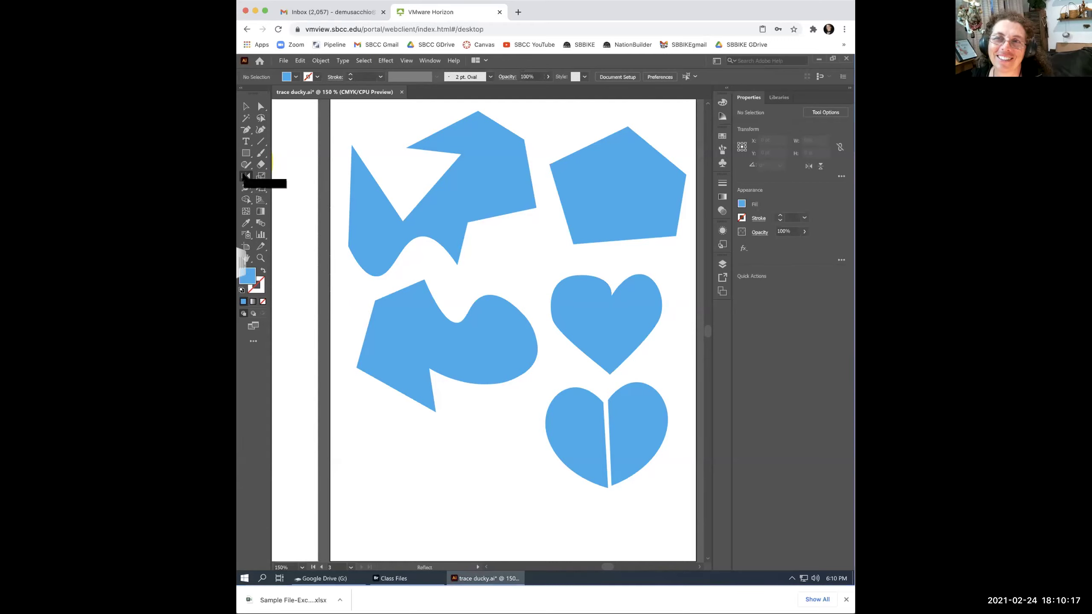
{"action": "left_click", "coordinate": [247, 176]}
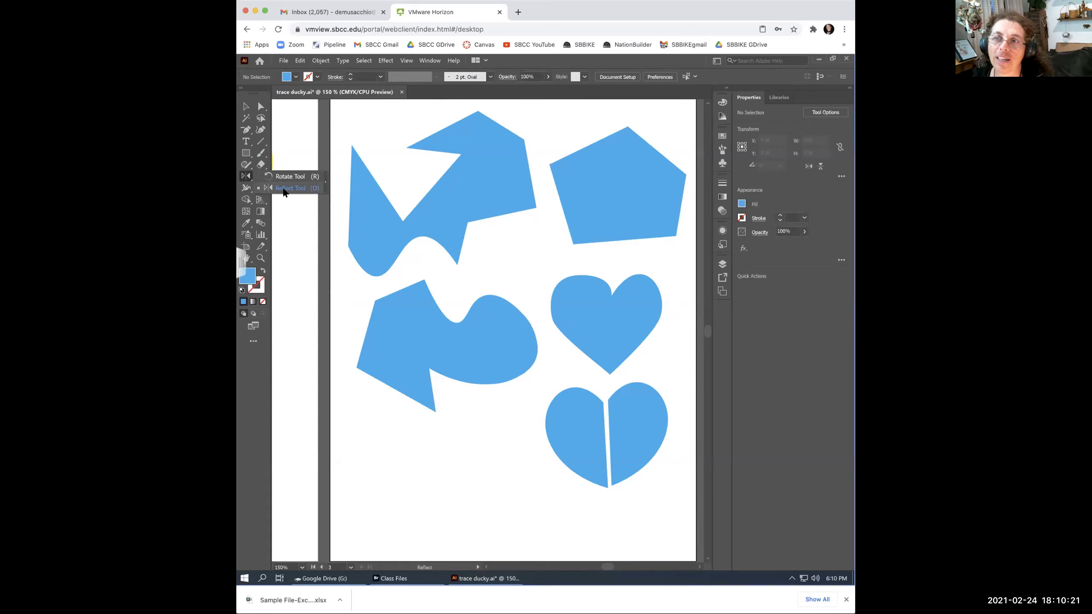
{"action": "left_click", "coordinate": [315, 178]}
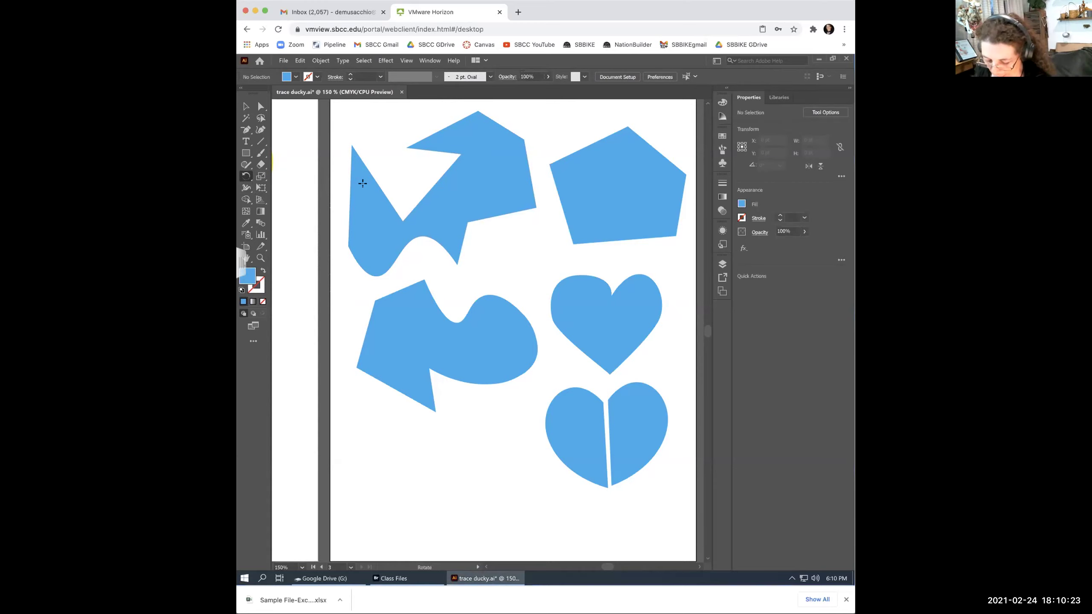
Select the curved arrow shape and reflect it downward about its lowest corner point.
{"action": "left_click", "coordinate": [399, 344]}
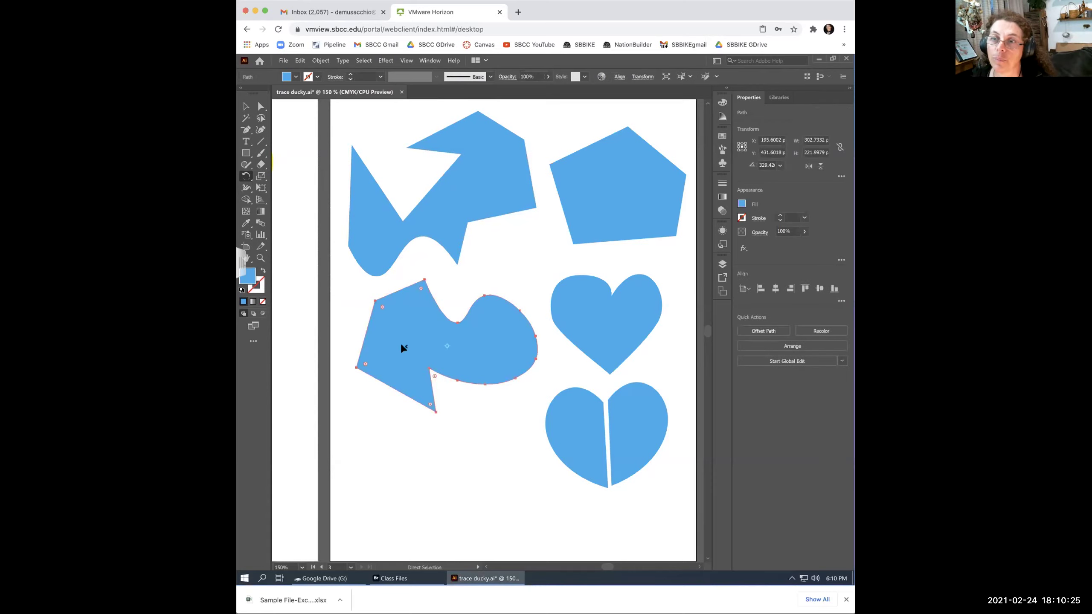
{"action": "left_click", "coordinate": [246, 175]}
{"action": "left_click_drag", "start_coordinate": [247, 175], "coordinate": [288, 186]}
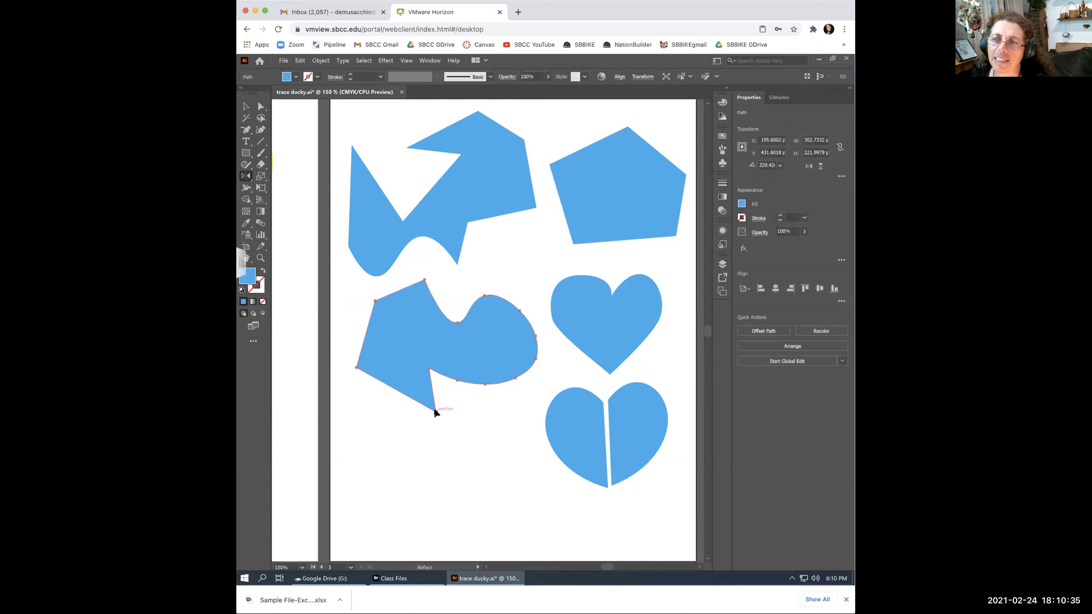
{"action": "left_click_drag", "start_coordinate": [462, 361], "coordinate": [441, 438]}
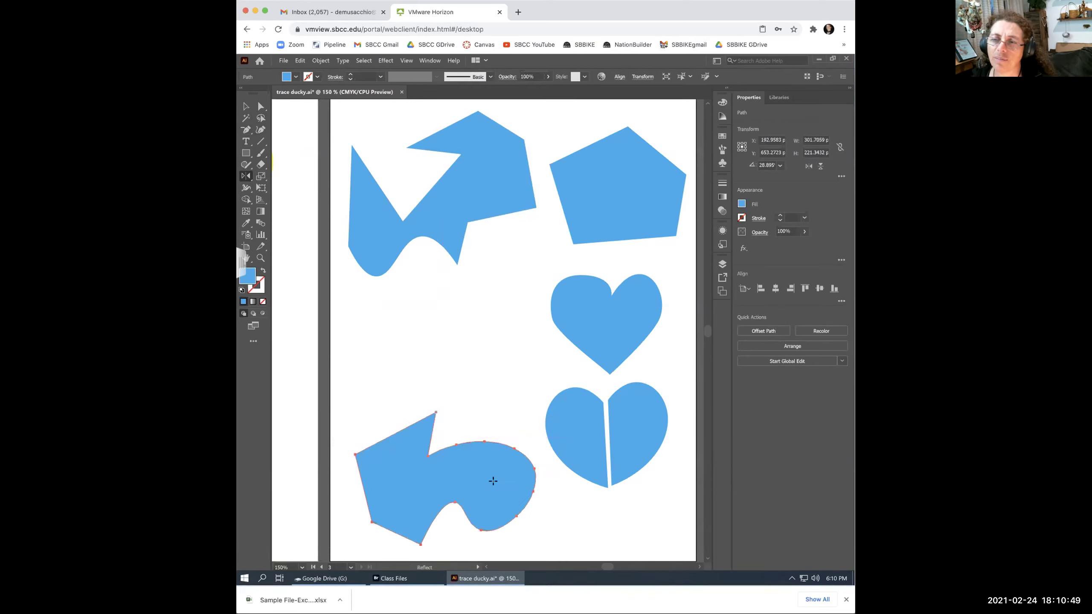
Reflect a copy of the curved arrow shape back upward about the shared corner point and deselect it.
{"action": "left_click_drag", "start_coordinate": [496, 486], "coordinate": [477, 377]}
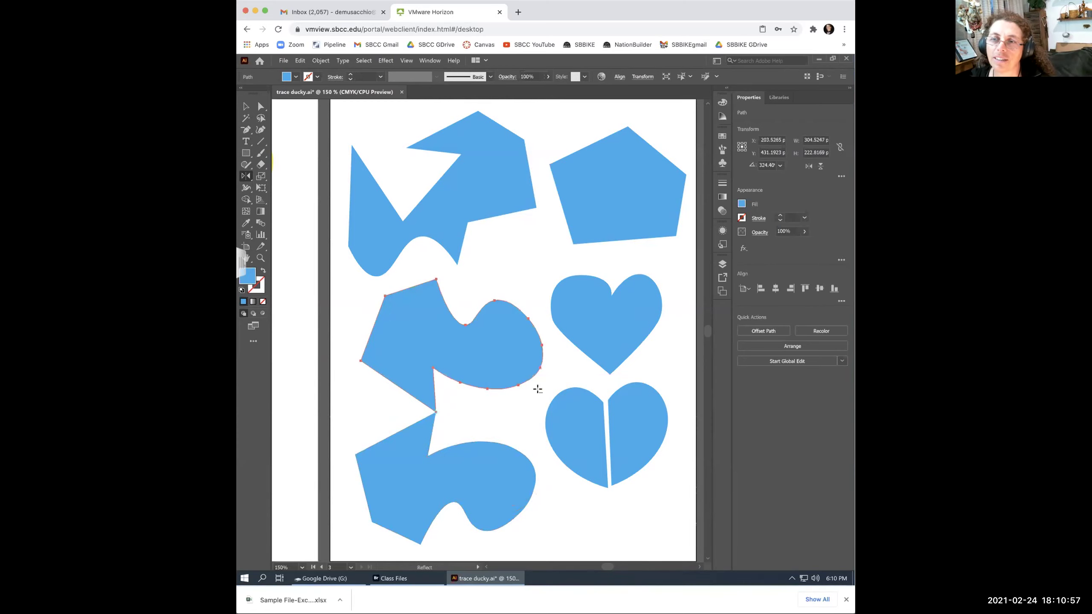
{"action": "key", "text": "v"}
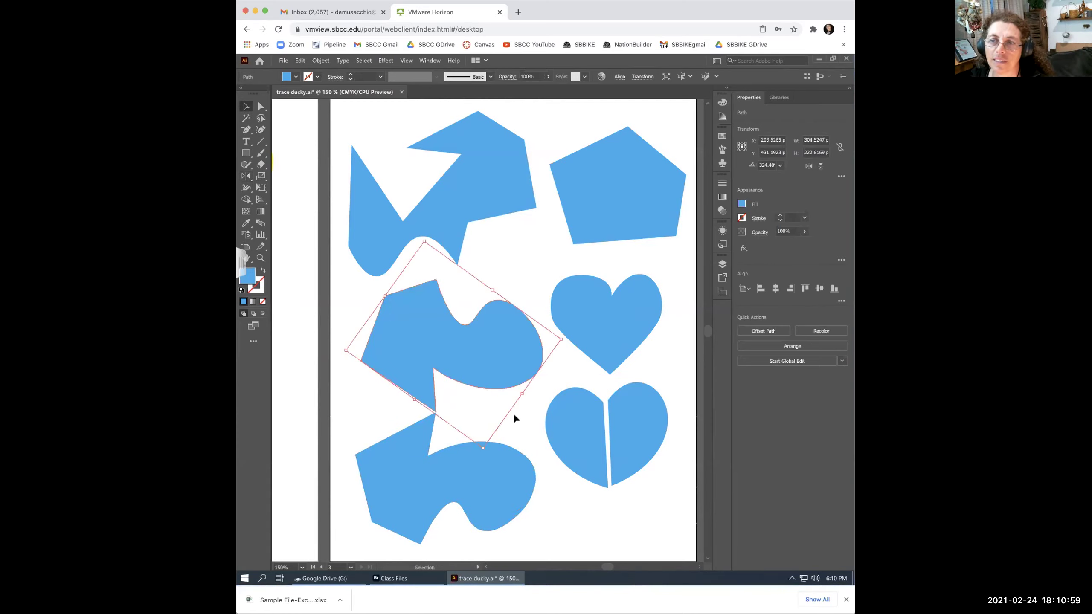
{"action": "left_click", "coordinate": [513, 411]}
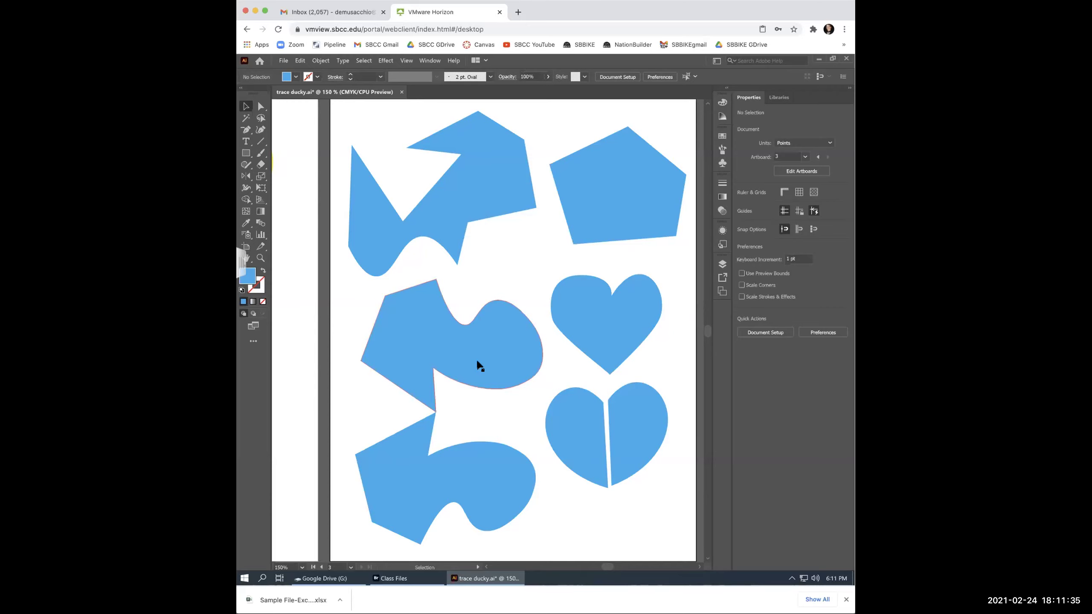
{"action": "left_click", "coordinate": [490, 470]}
{"action": "left_click", "coordinate": [526, 384]}
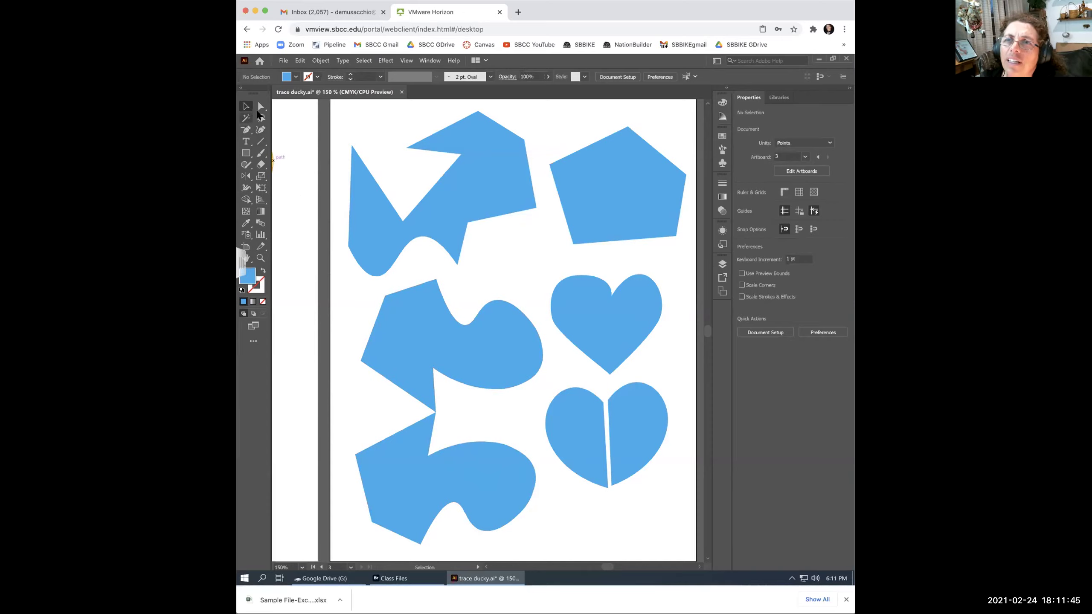
Draw an open three-point arc about 80 by 69 pt with the Curvature tool in the gap above the upper curved arrow, and deselect it.
{"action": "left_click", "coordinate": [261, 130]}
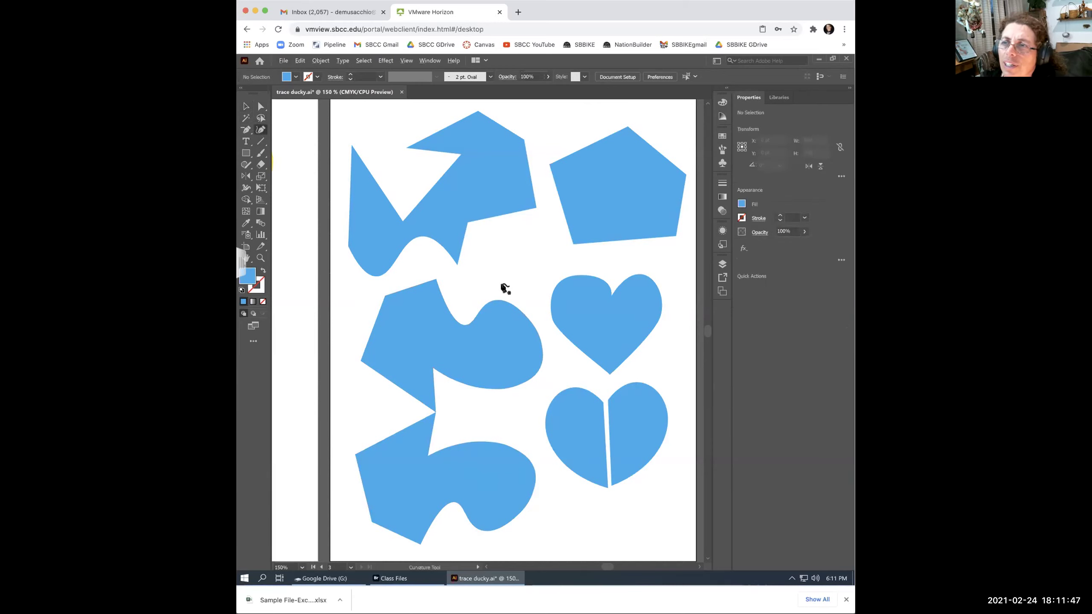
{"action": "left_click", "coordinate": [490, 239]}
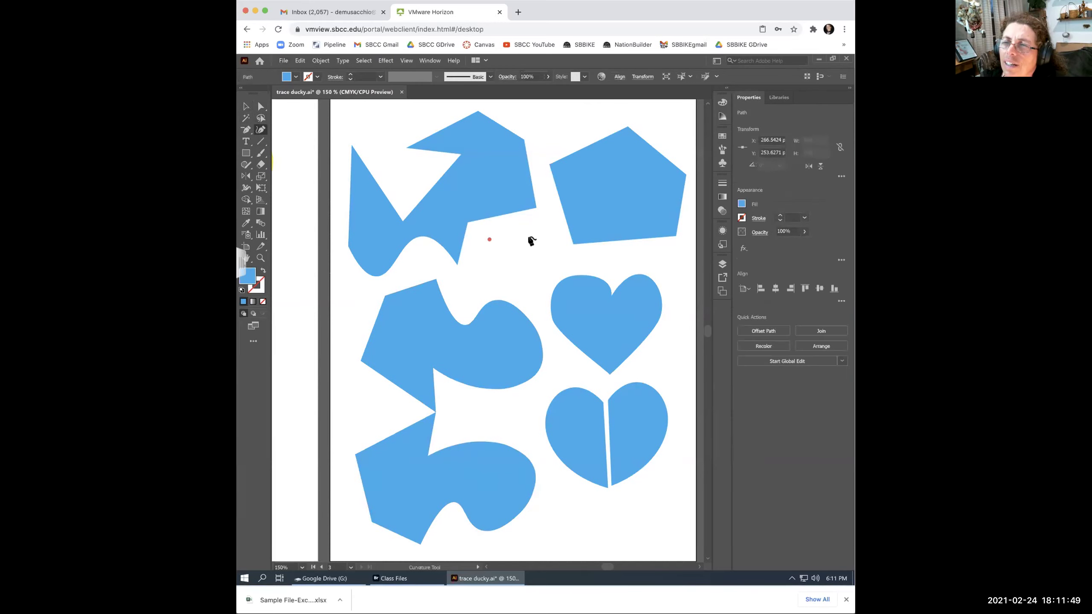
{"action": "left_click", "coordinate": [531, 238]}
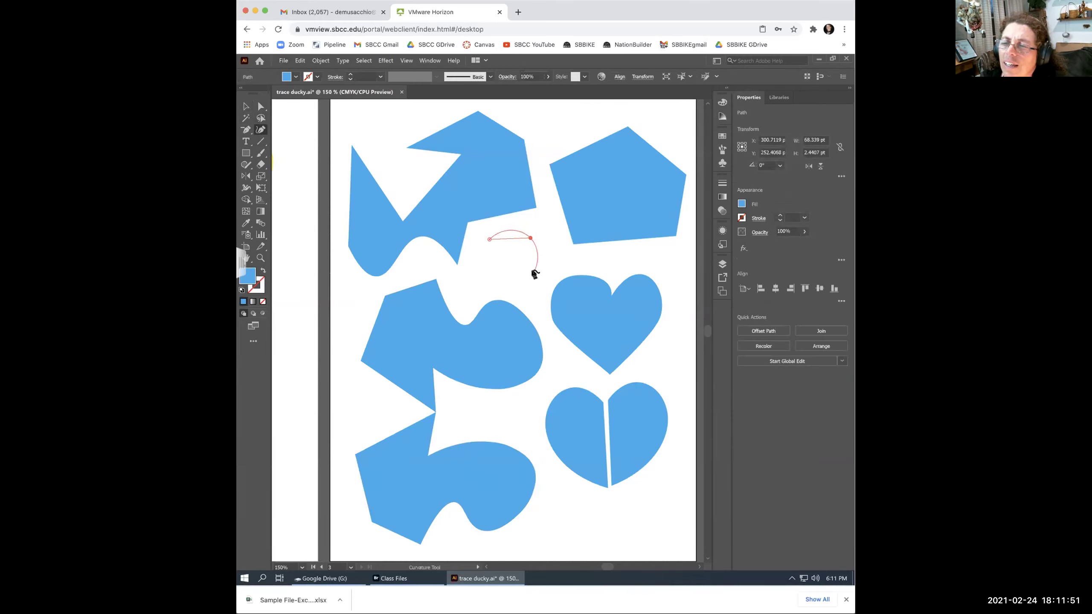
{"action": "left_click", "coordinate": [533, 272]}
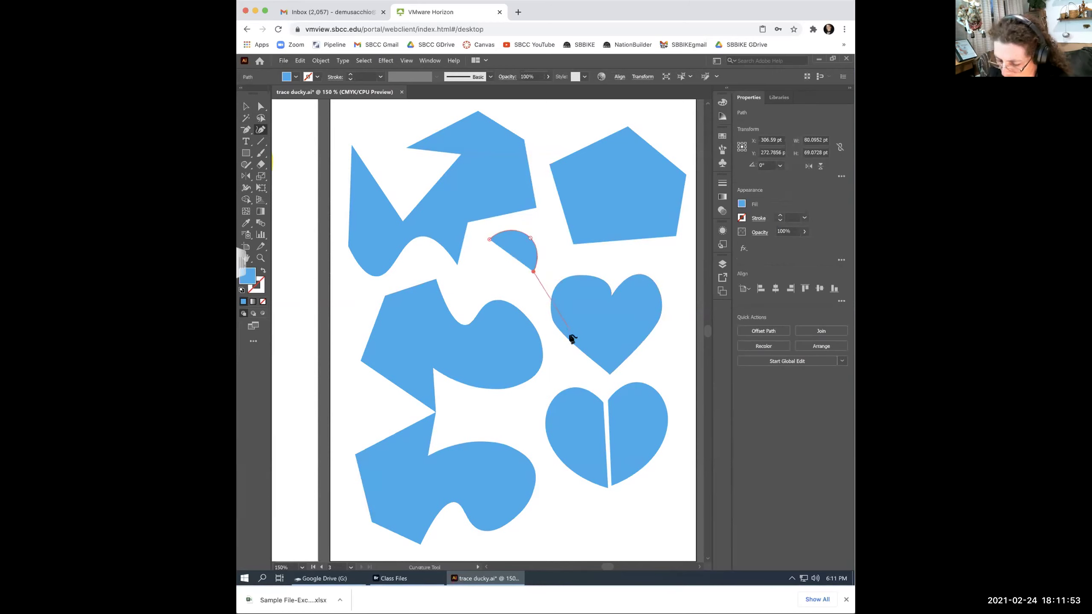
{"action": "left_click", "coordinate": [246, 106]}
{"action": "left_click", "coordinate": [540, 331]}
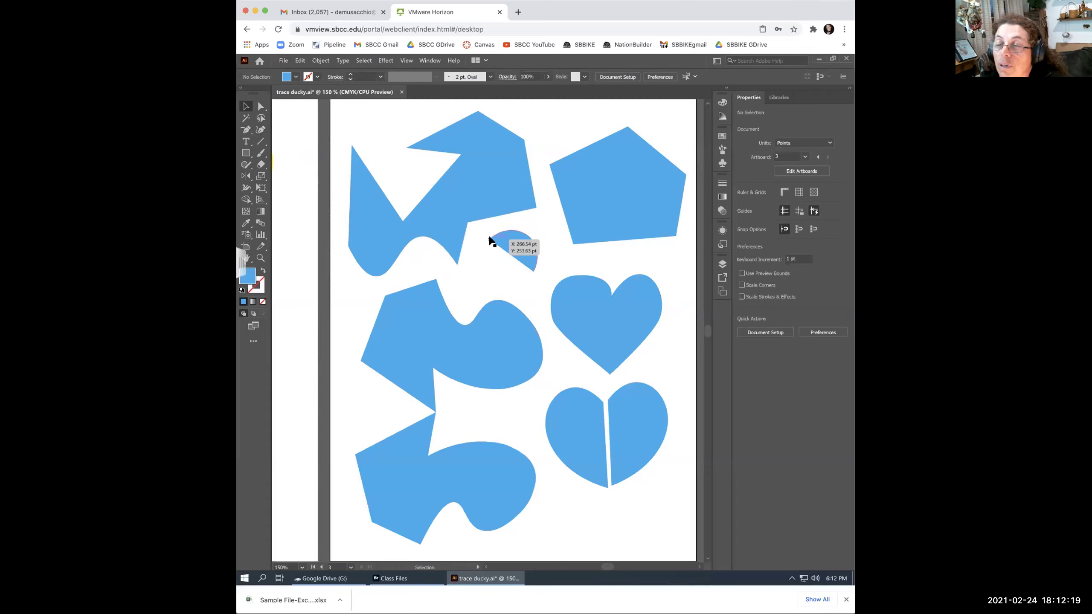
Select the small arc and set its fill to None.
{"action": "left_click", "coordinate": [521, 242]}
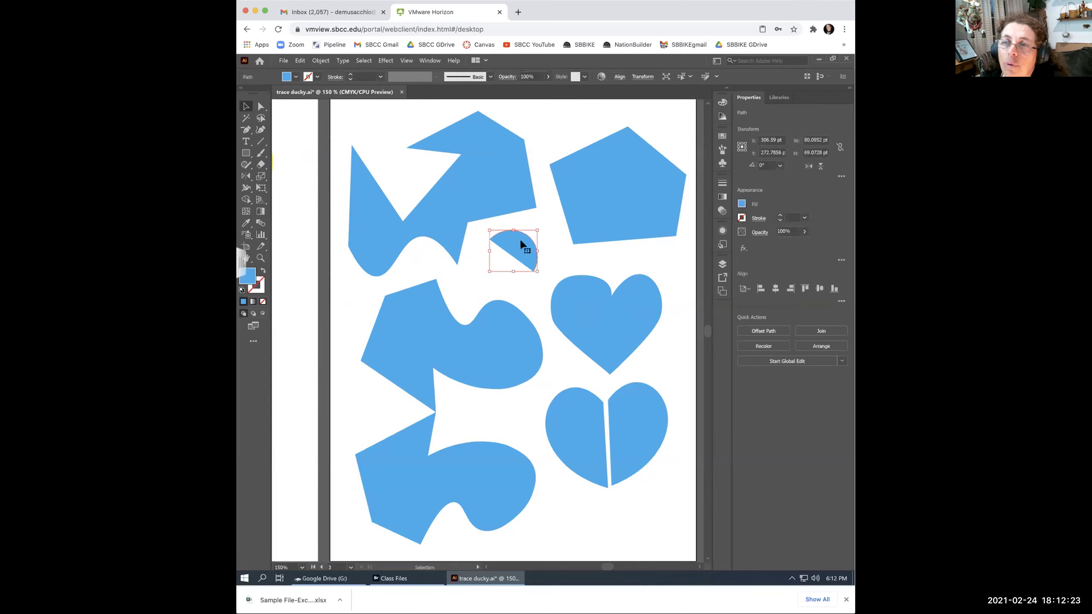
{"action": "left_click", "coordinate": [295, 76]}
{"action": "left_click", "coordinate": [241, 93]}
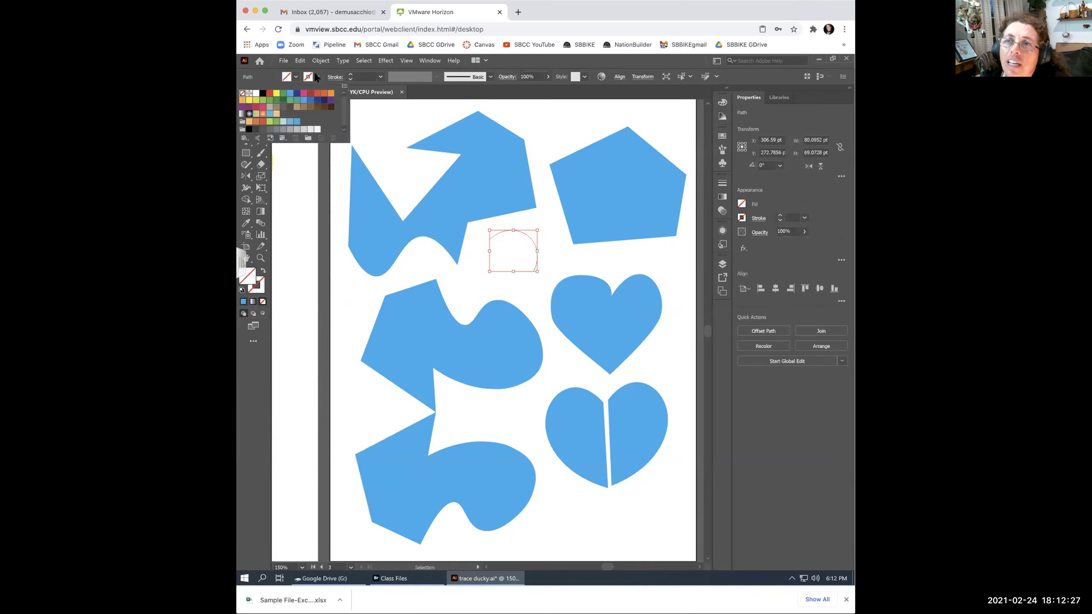
Give the small arc a blue stroke with a weight of 10 pt, and deselect it.
{"action": "left_click", "coordinate": [317, 78]}
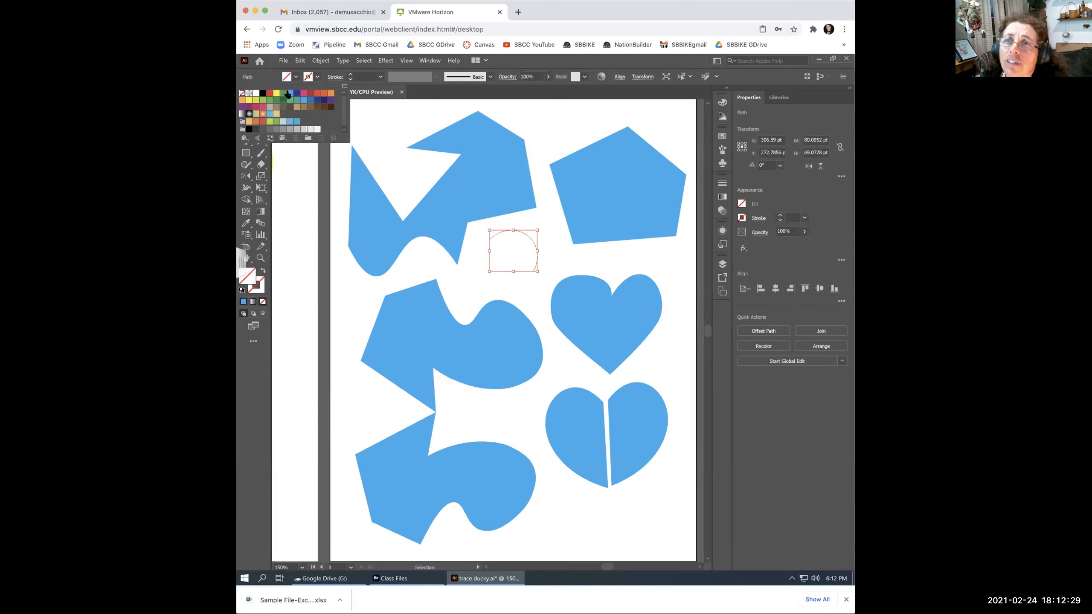
{"action": "left_click", "coordinate": [290, 93]}
{"action": "left_click", "coordinate": [350, 74]}
{"action": "left_click", "coordinate": [350, 74]}
{"action": "left_click", "coordinate": [349, 74]}
{"action": "left_click", "coordinate": [350, 74]}
{"action": "left_click", "coordinate": [350, 74]}
{"action": "left_click", "coordinate": [350, 75]}
{"action": "left_click", "coordinate": [350, 74]}
{"action": "left_click", "coordinate": [350, 74]}
{"action": "left_click", "coordinate": [350, 74]}
{"action": "left_click", "coordinate": [349, 74]}
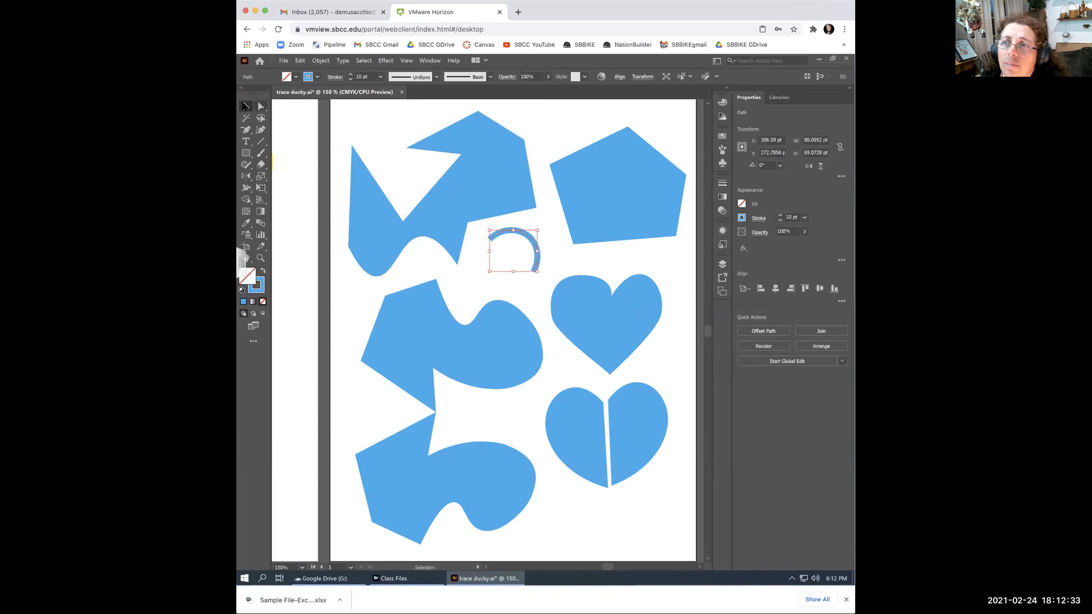
{"action": "left_click", "coordinate": [553, 357]}
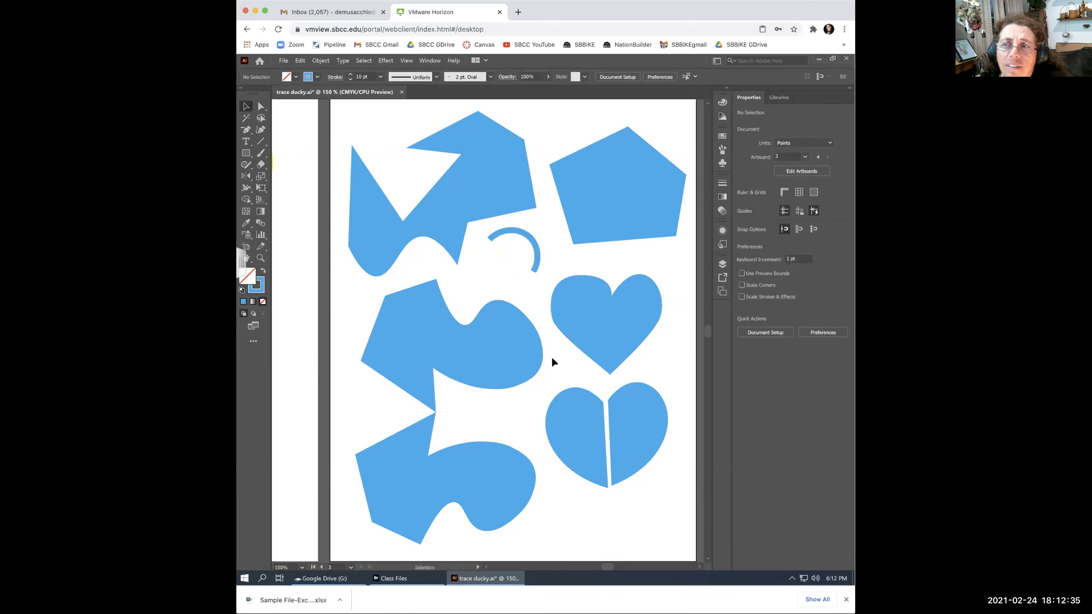
{"action": "left_click", "coordinate": [522, 236]}
{"action": "left_click", "coordinate": [563, 263]}
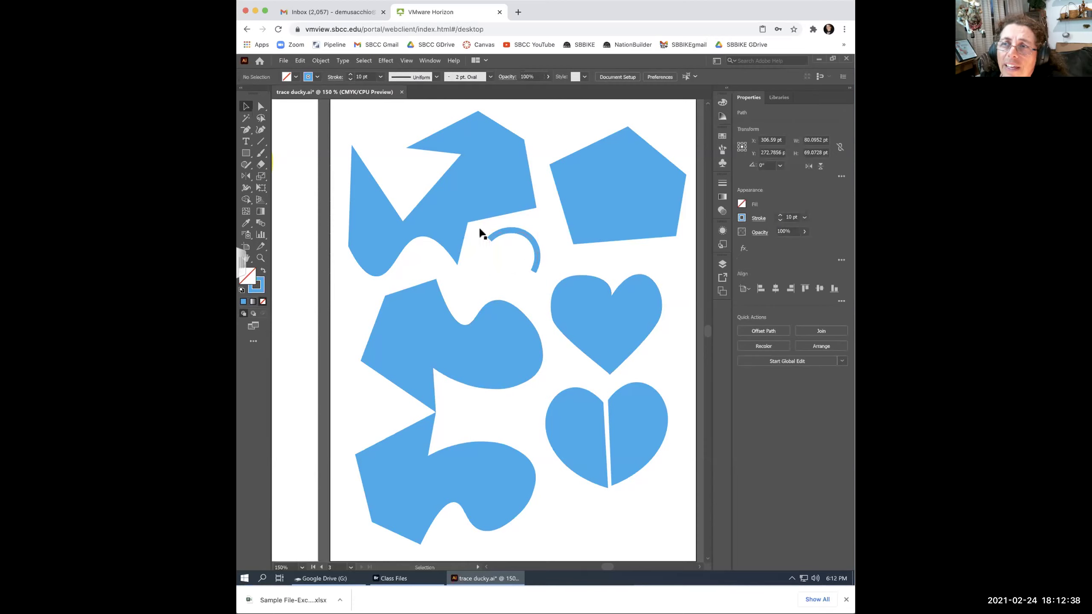
{"action": "left_click", "coordinate": [533, 246]}
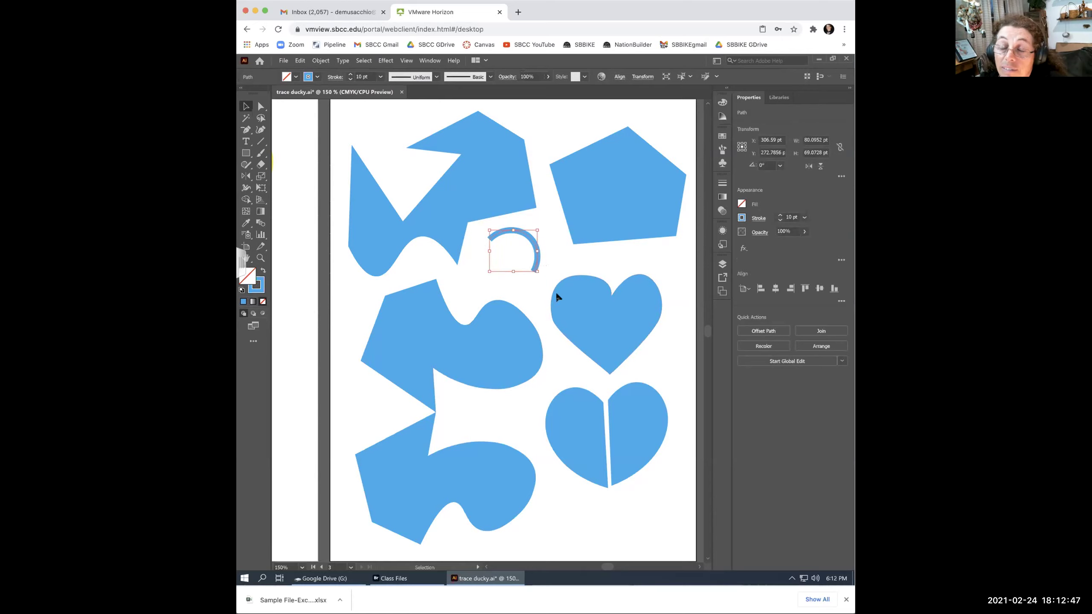
{"action": "left_click", "coordinate": [532, 298]}
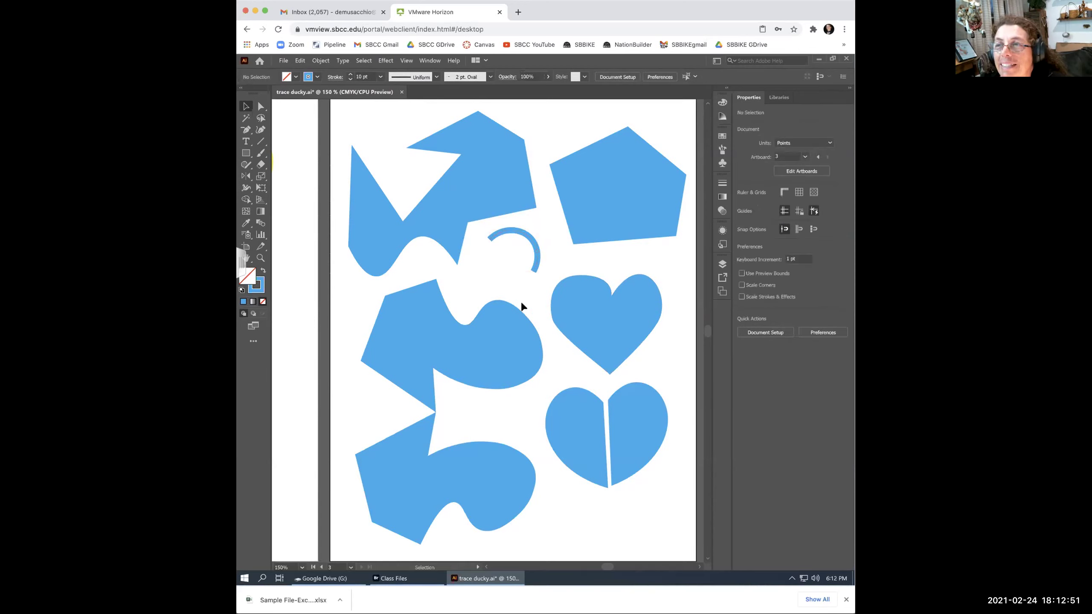
{"action": "left_click", "coordinate": [534, 247]}
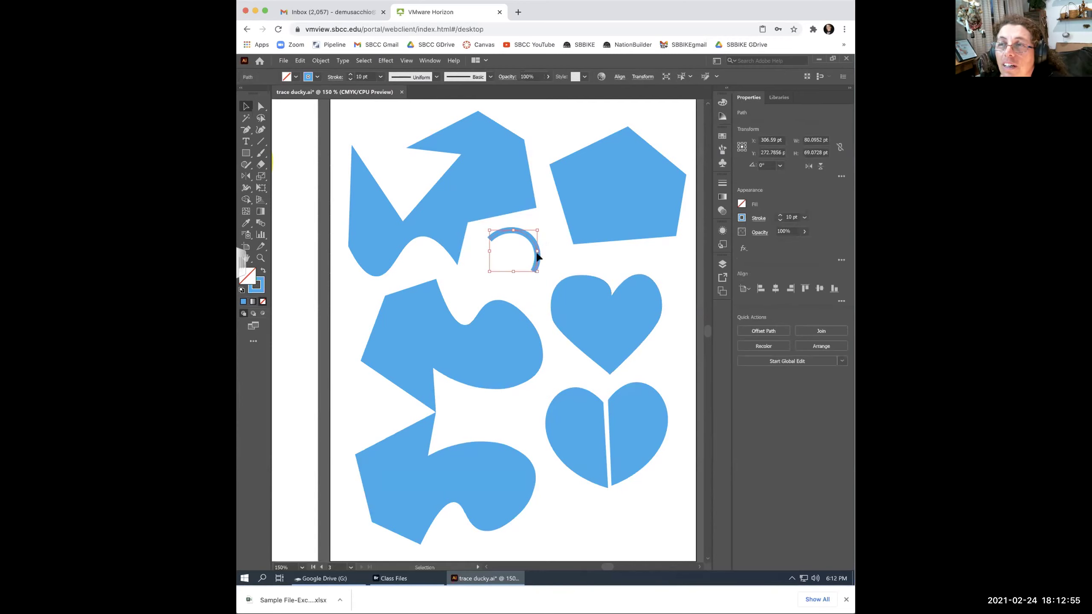
{"action": "left_click", "coordinate": [556, 364]}
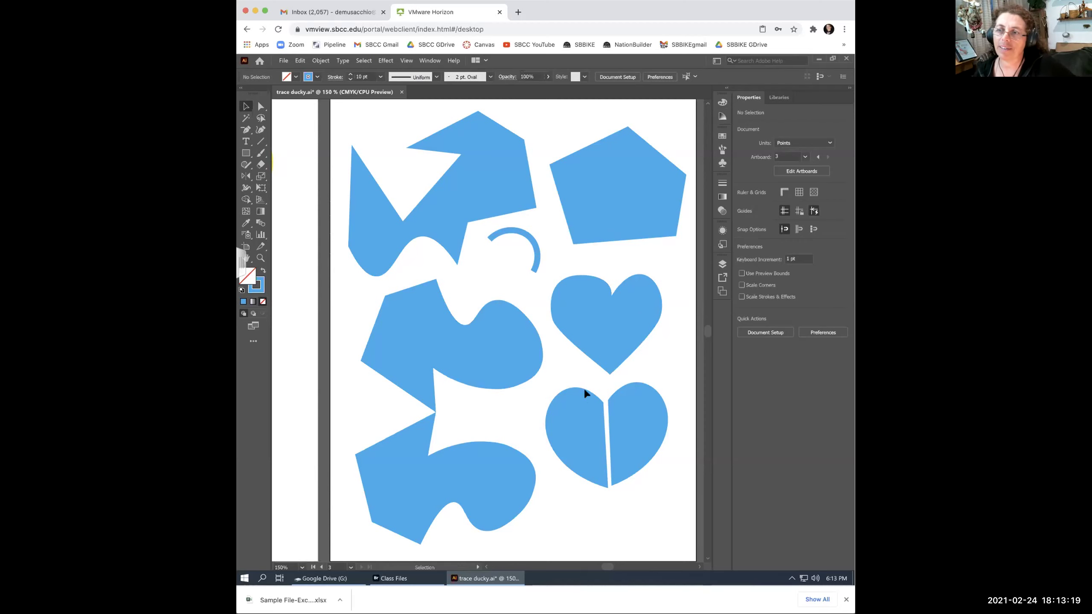
Try to merge the two separated halves of the broken heart with the Shape Builder tool.
{"action": "left_click", "coordinate": [633, 427]}
{"action": "left_click", "coordinate": [246, 190]}
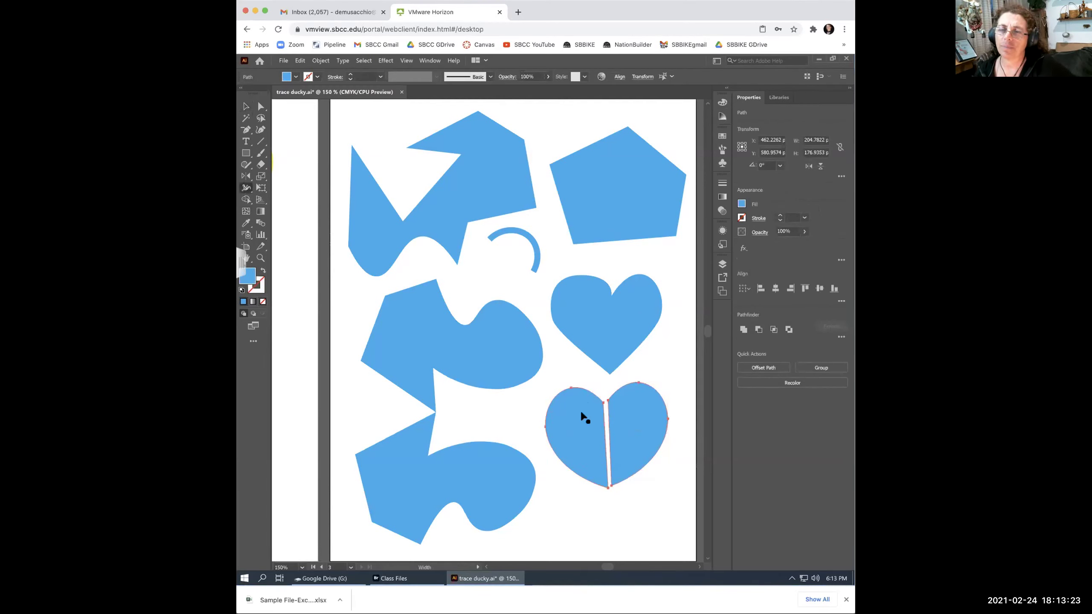
{"action": "left_click", "coordinate": [245, 201]}
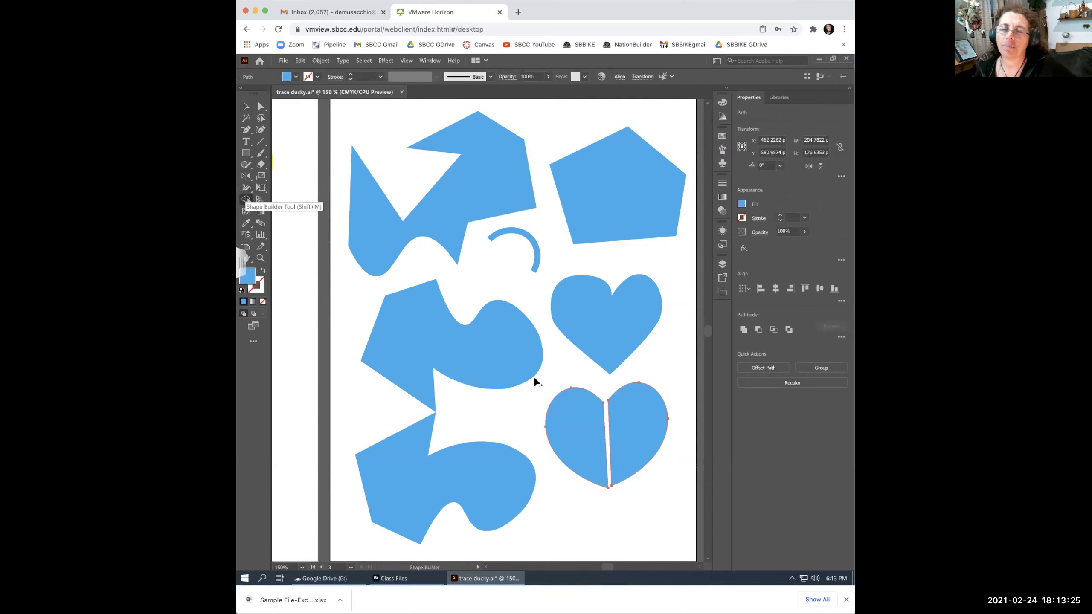
{"action": "left_click", "coordinate": [635, 432]}
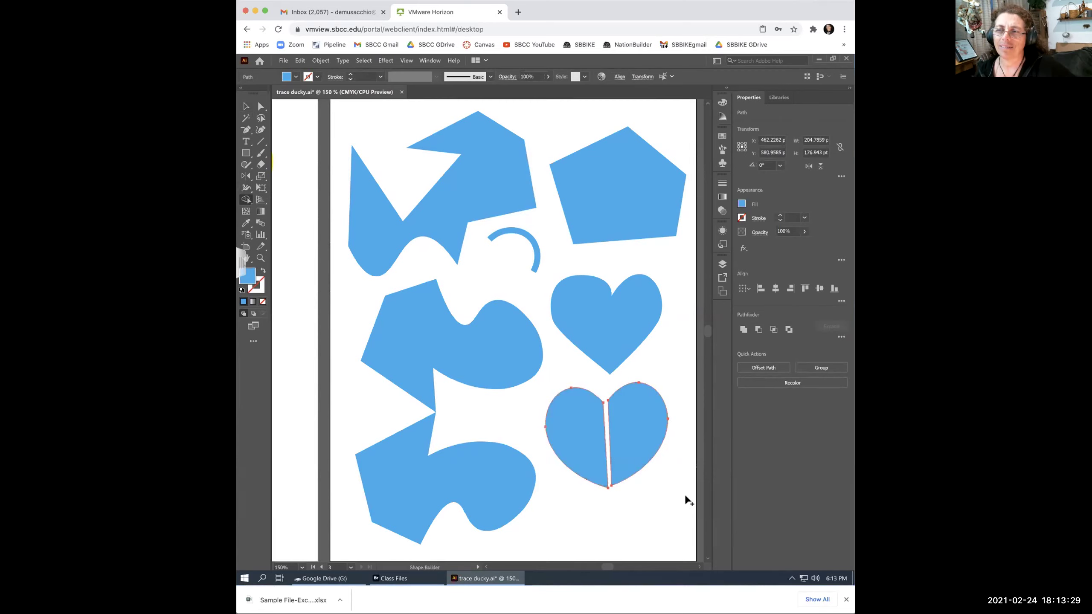
{"action": "left_click", "coordinate": [245, 106]}
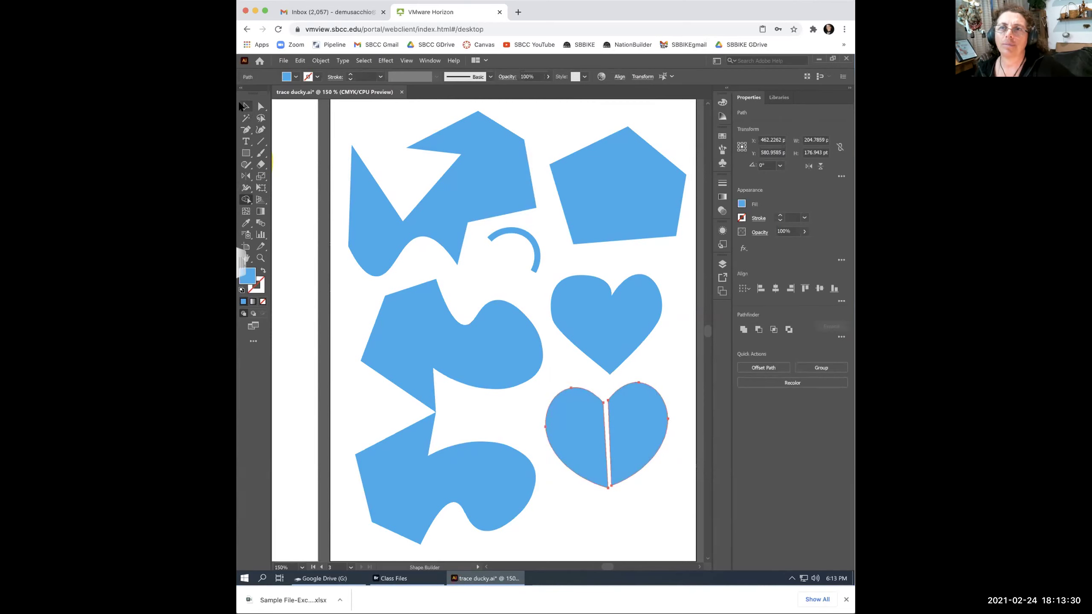
{"action": "left_click", "coordinate": [638, 510]}
Move the right half of the broken heart against the left half so that their inner edges overlap slightly.
{"action": "left_click_drag", "start_coordinate": [635, 438], "coordinate": [627, 441]}
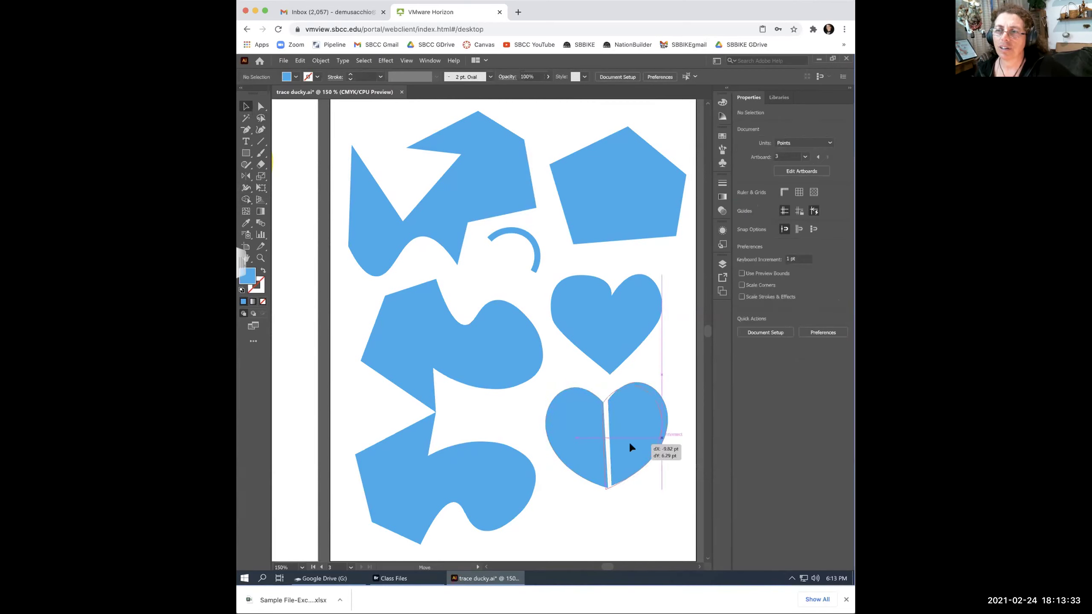
{"action": "left_click_drag", "start_coordinate": [631, 439], "coordinate": [630, 440]}
{"action": "left_click", "coordinate": [585, 443]}
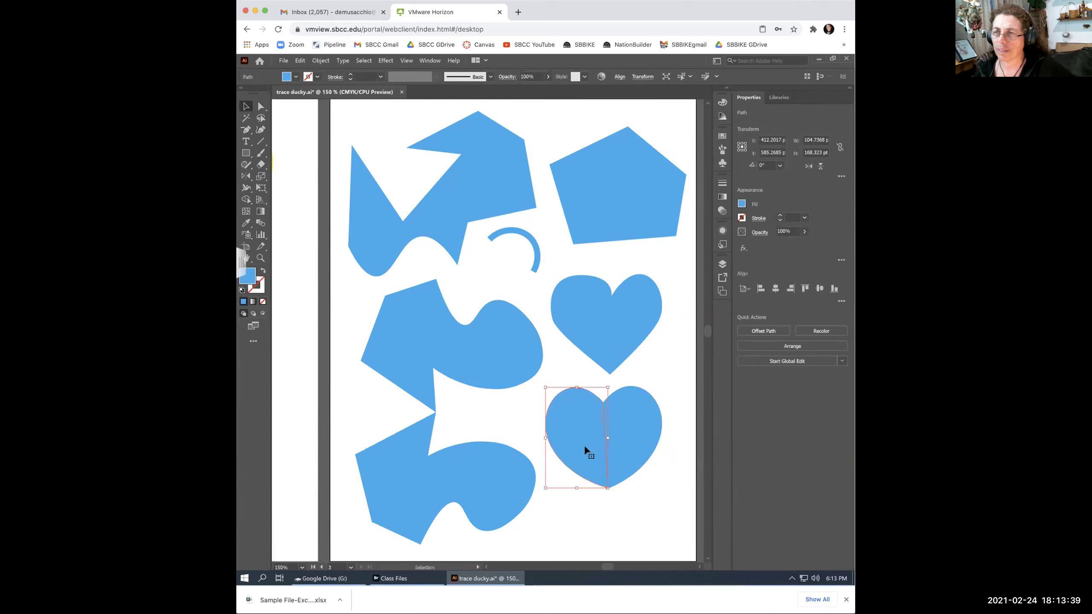
{"action": "left_click", "coordinate": [539, 485]}
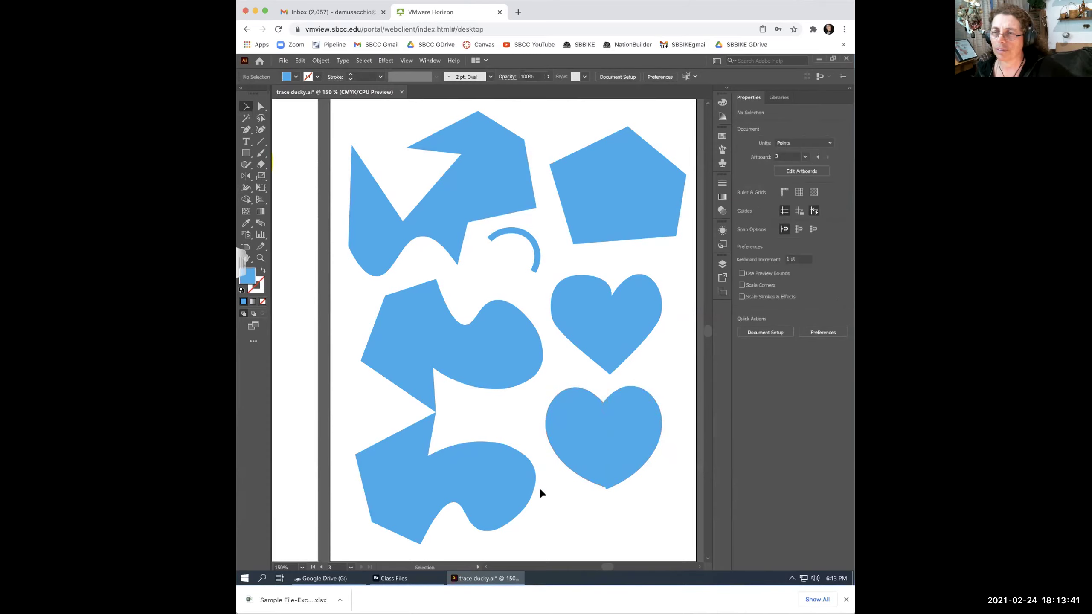
{"action": "left_click", "coordinate": [571, 451]}
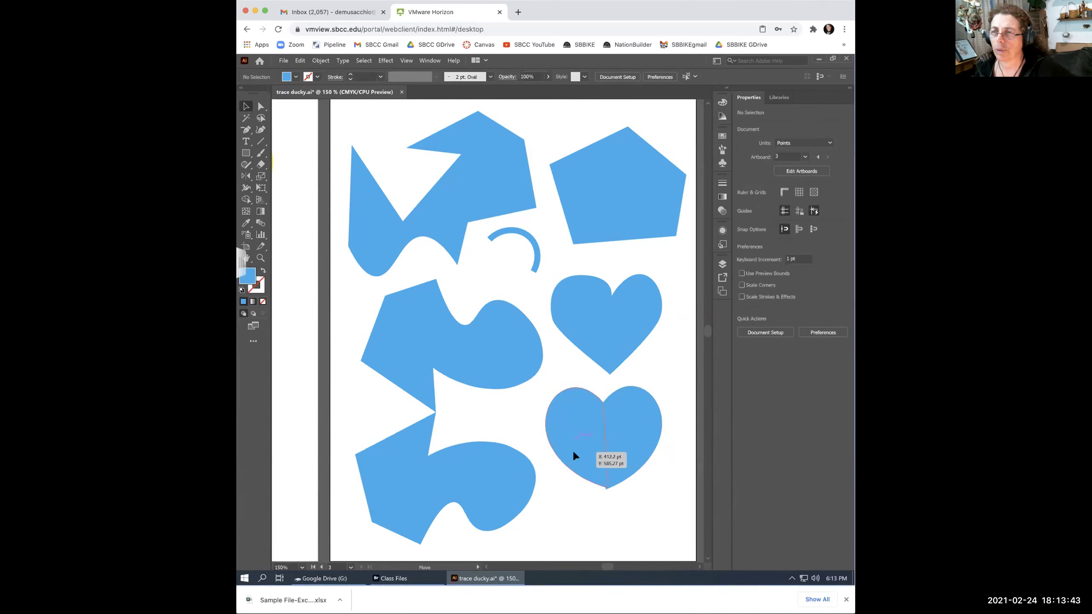
{"action": "left_click_drag", "start_coordinate": [607, 488], "coordinate": [607, 486]}
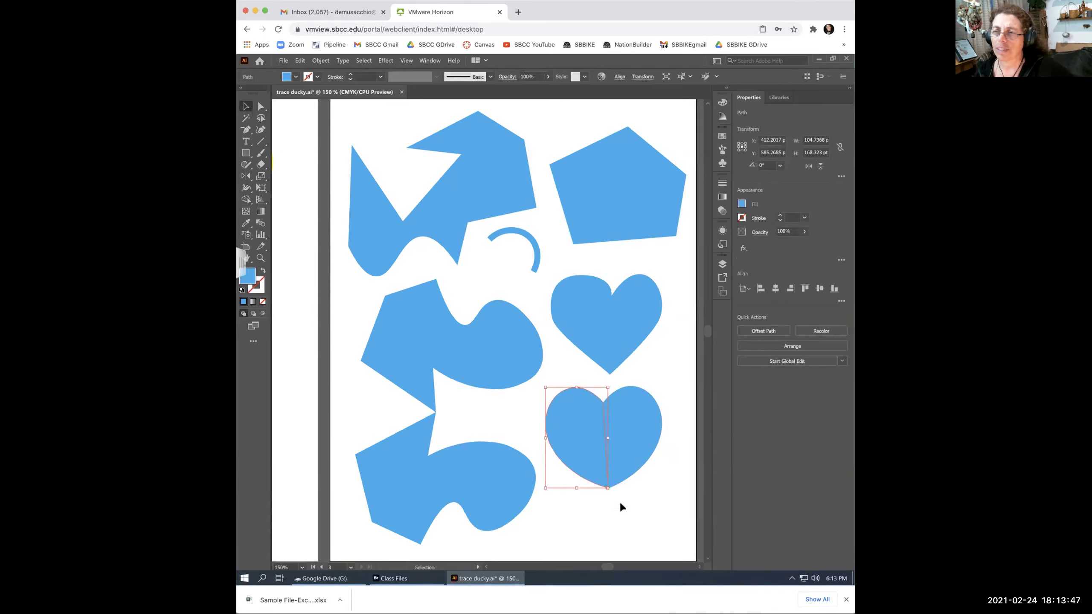
{"action": "left_click", "coordinate": [650, 502]}
{"action": "left_click", "coordinate": [587, 423]}
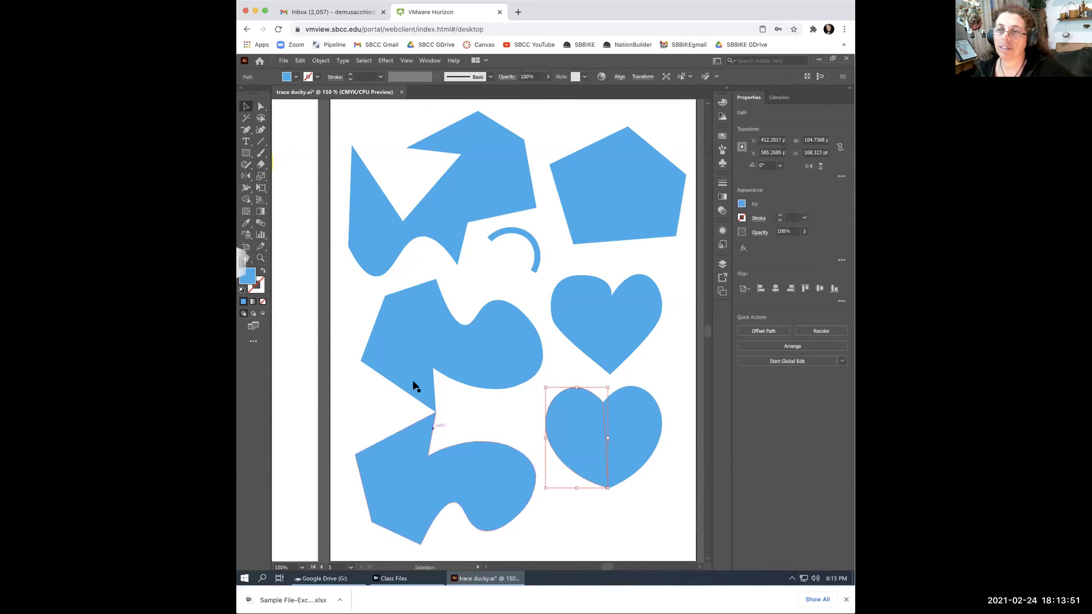
Select both overlapping heart halves and merge them into one shape with the Shape Builder tool.
{"action": "left_click", "coordinate": [409, 362]}
{"action": "left_click", "coordinate": [641, 425]}
{"action": "left_click", "coordinate": [668, 520]}
{"action": "mouse_move", "coordinate": [636, 519]}
{"action": "left_mouse_down"}
{"action": "mouse_move", "coordinate": [597, 455]}
{"action": "mouse_move", "coordinate": [571, 440]}
{"action": "mouse_move", "coordinate": [618, 436]}
{"action": "mouse_move", "coordinate": [645, 450]}
{"action": "left_mouse_up"}
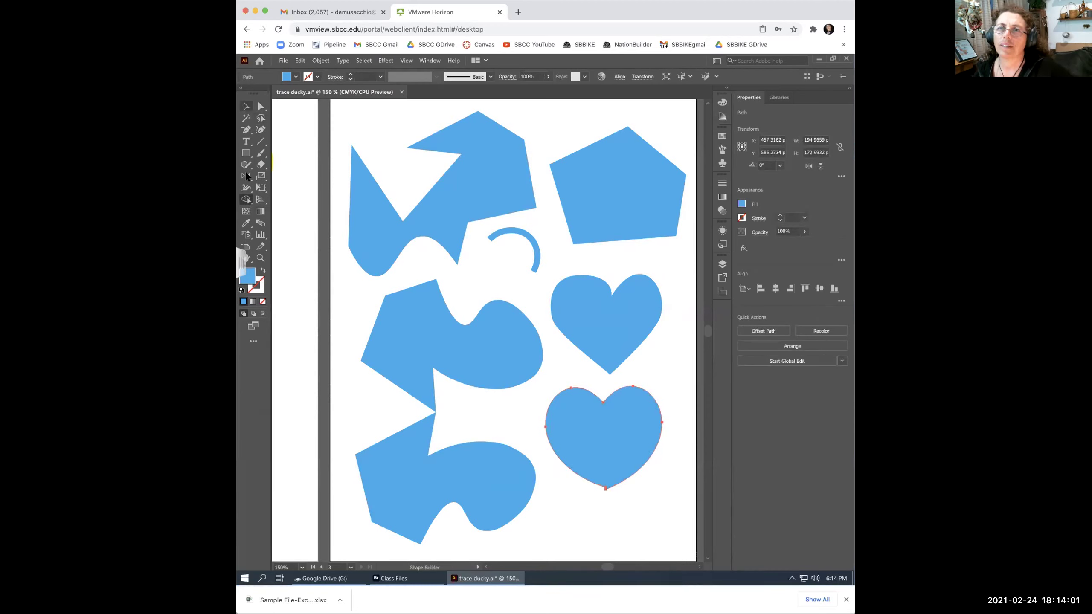
{"action": "left_click", "coordinate": [246, 199]}
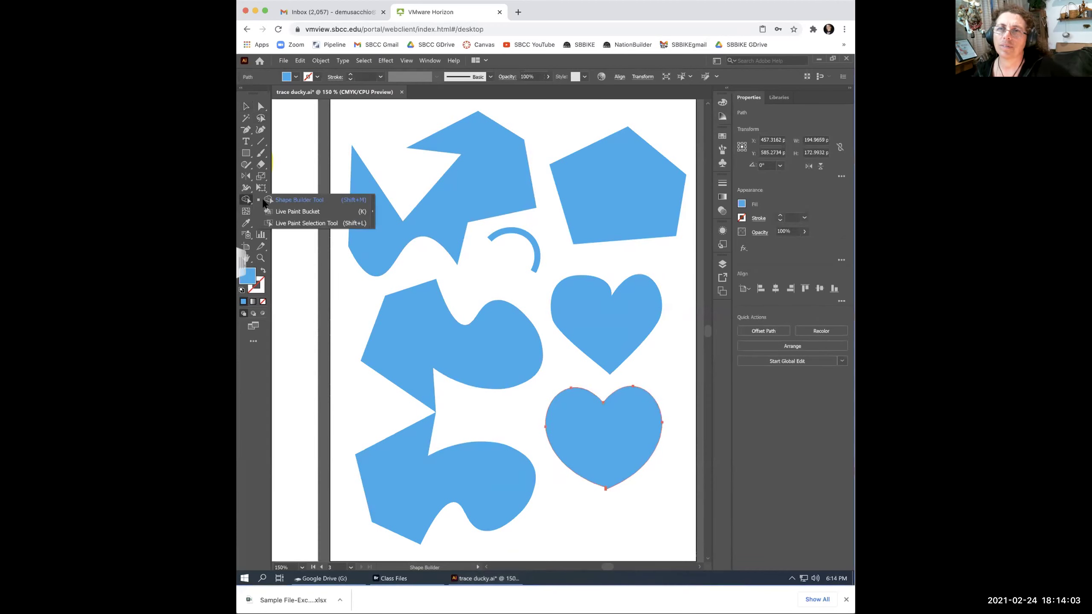
{"action": "left_click", "coordinate": [302, 198]}
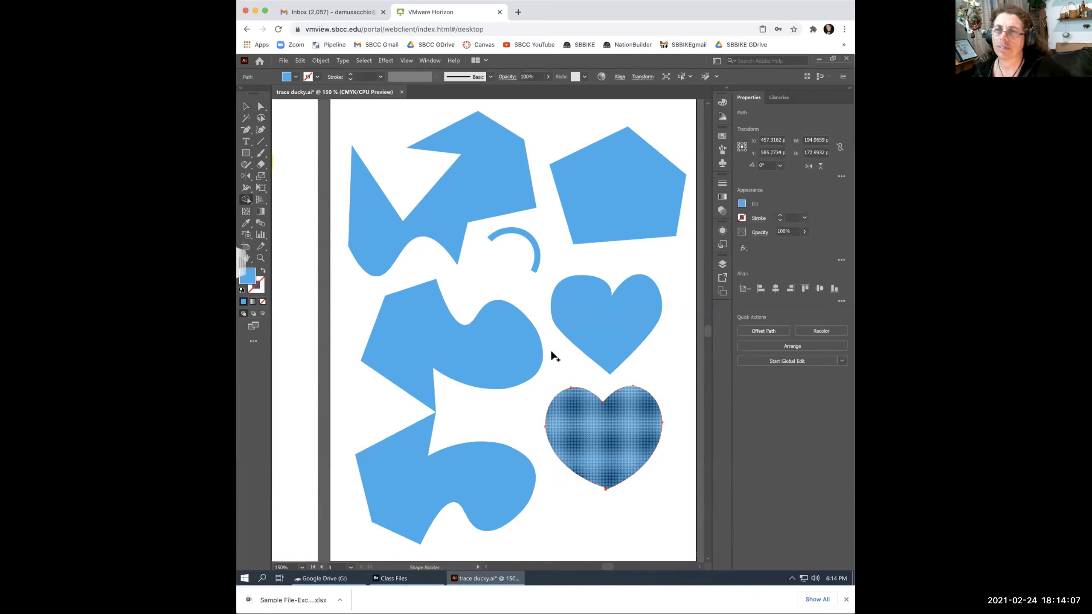
{"action": "key", "text": "v"}
{"action": "left_click", "coordinate": [628, 509]}
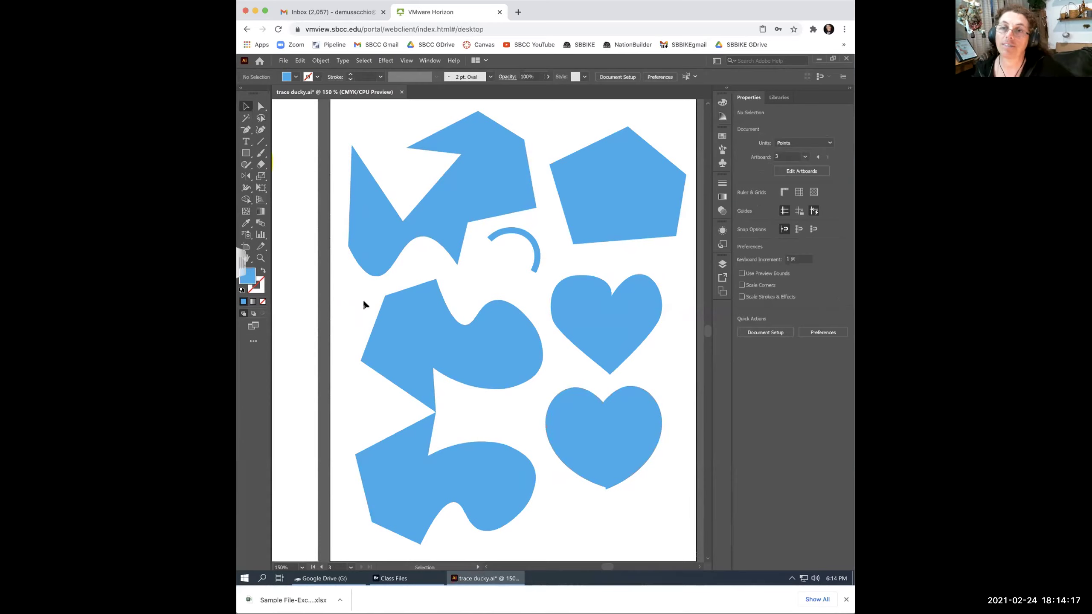
Delete the extra anchor point at the upper corner of the notch in the merged heart's bottom tip.
{"action": "key", "text": "z"}
{"action": "left_click_drag", "start_coordinate": [624, 508], "coordinate": [641, 505]}
{"action": "key", "text": "v"}
{"action": "left_click", "coordinate": [420, 189]}
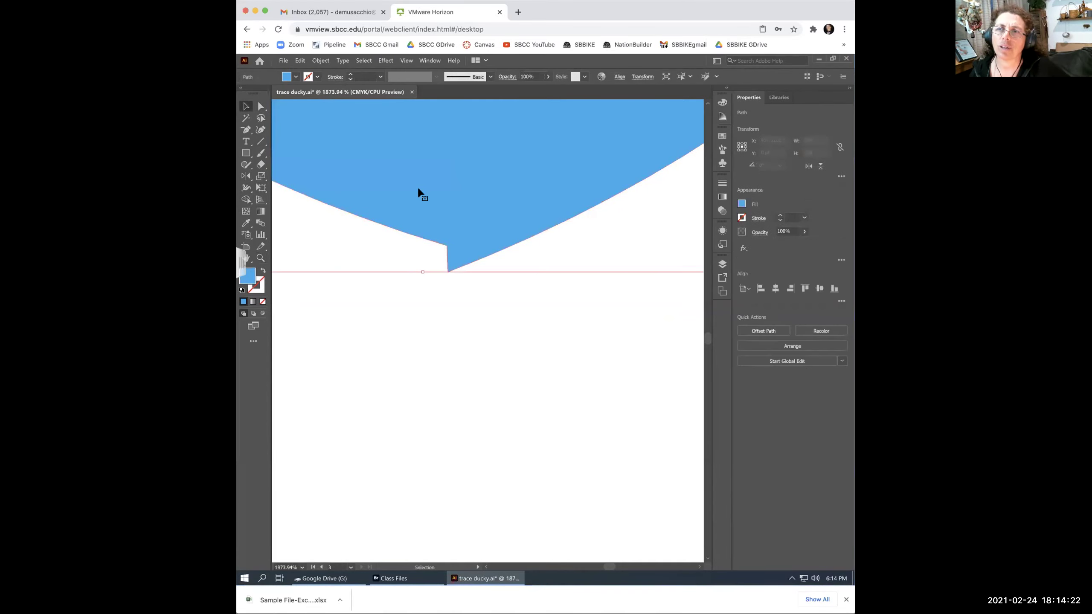
{"action": "left_click", "coordinate": [261, 106]}
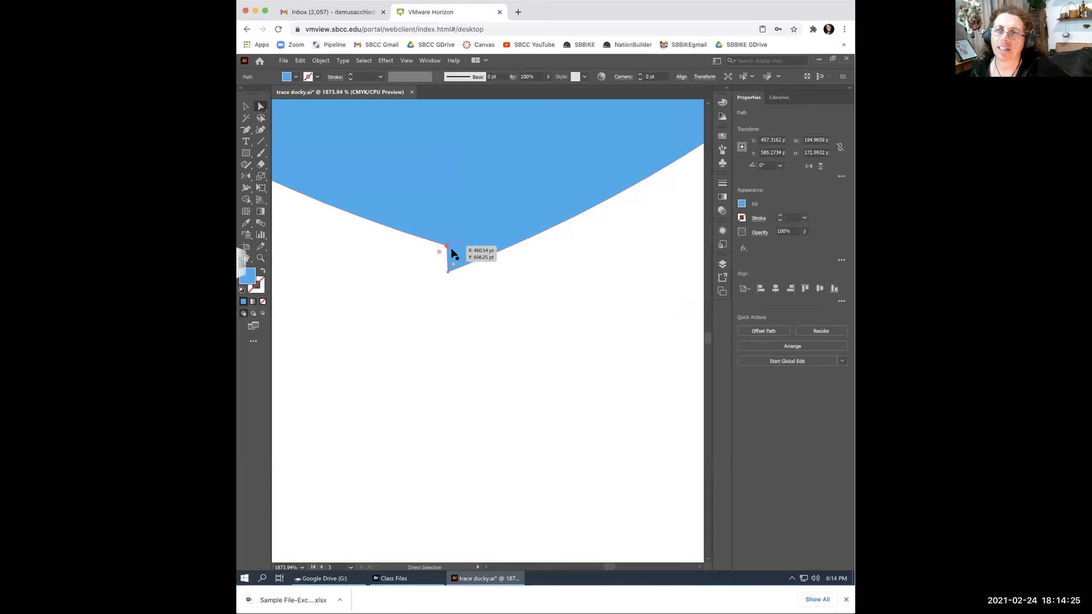
{"action": "left_click", "coordinate": [447, 247]}
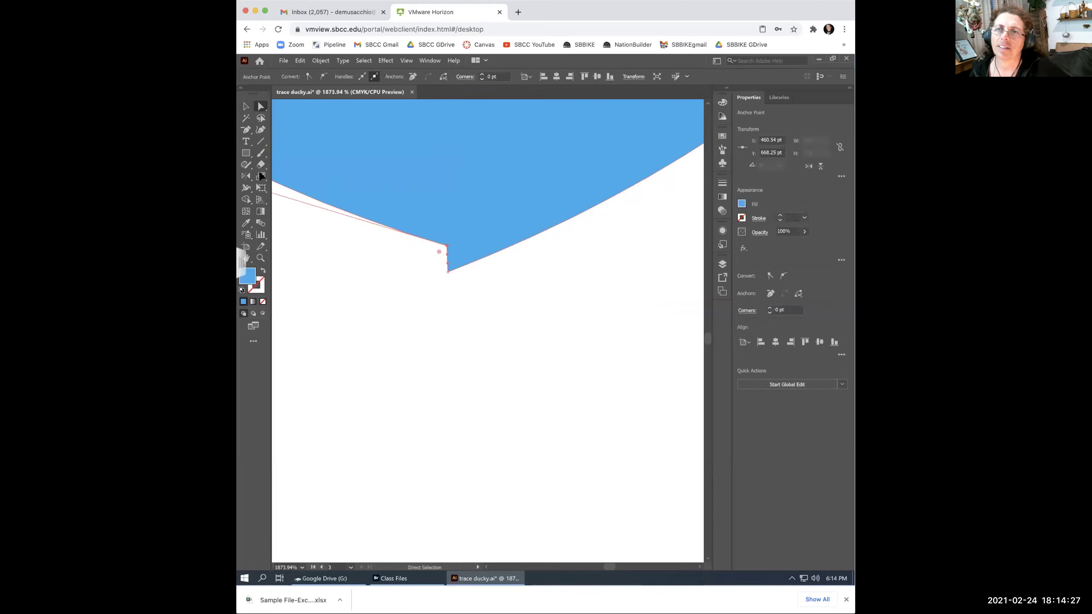
{"action": "left_click", "coordinate": [246, 129]}
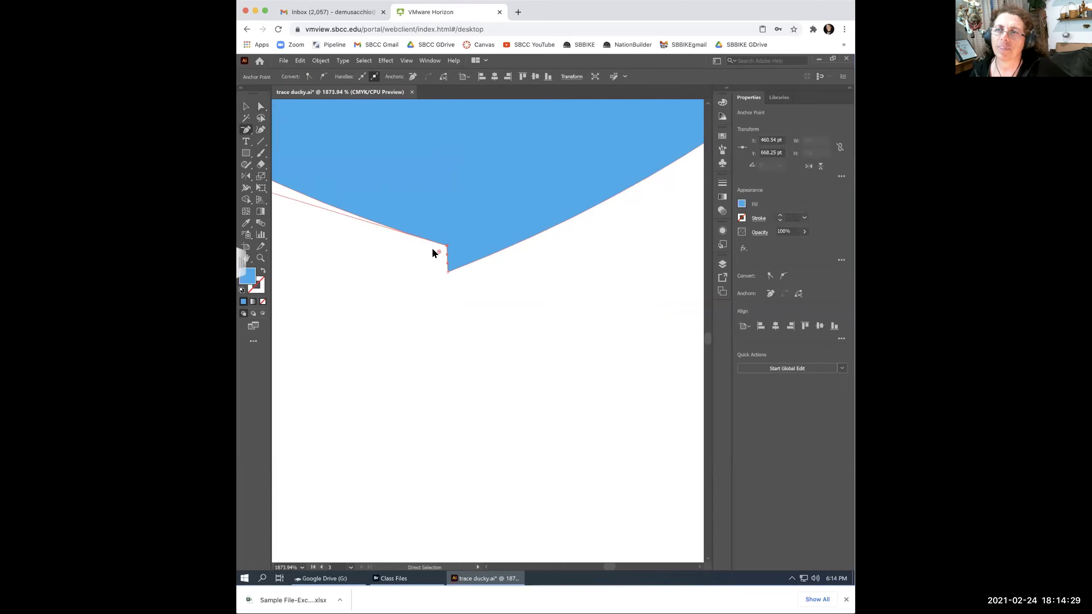
{"action": "left_click", "coordinate": [447, 246]}
{"action": "left_click", "coordinate": [247, 107]}
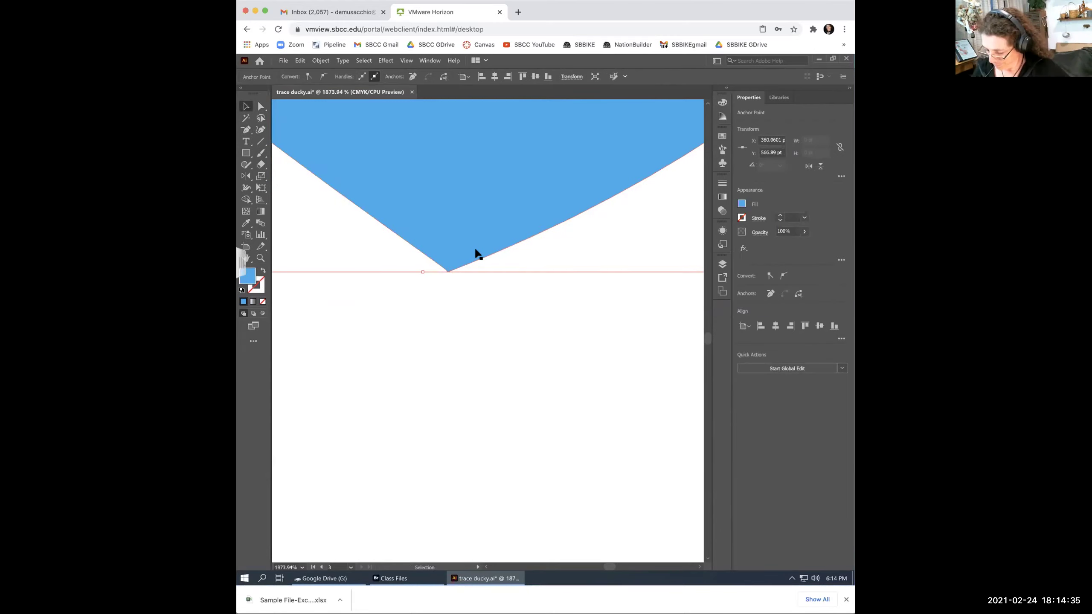
Undo the anchor point deletion and the merge, restoring the two separate heart halves.
{"action": "key", "text": "a"}
{"action": "key", "text": "ctrl+minus"}
{"action": "key", "text": "ctrl+minus"}
{"action": "key", "text": "ctrl+minus"}
{"action": "key", "text": "ctrl+minus"}
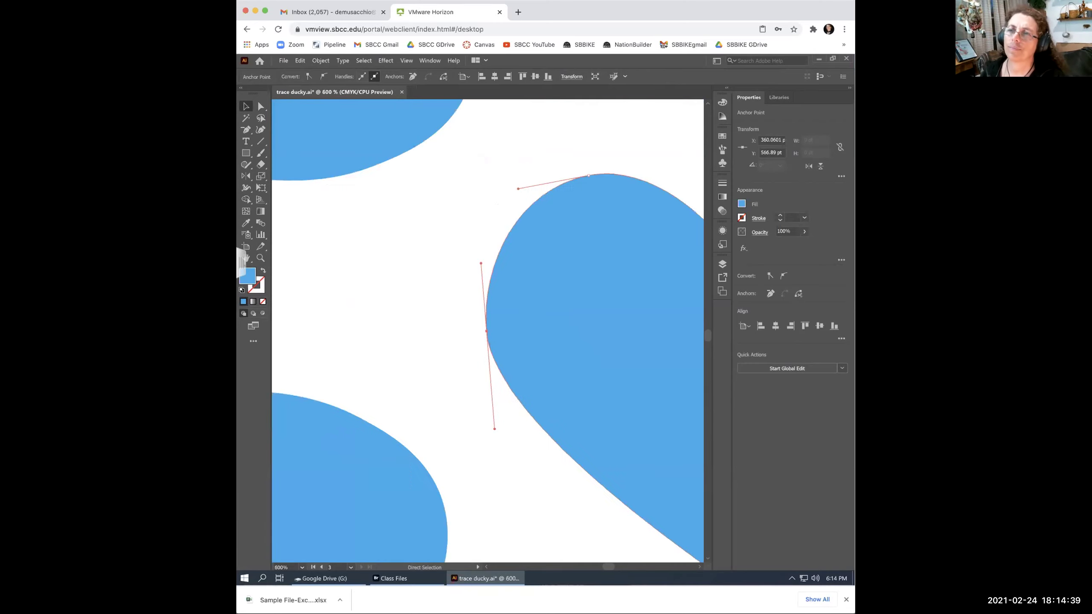
{"action": "key", "text": "ctrl+minus"}
{"action": "left_click_drag", "start_coordinate": [593, 361], "coordinate": [542, 459]}
{"action": "key", "text": "v"}
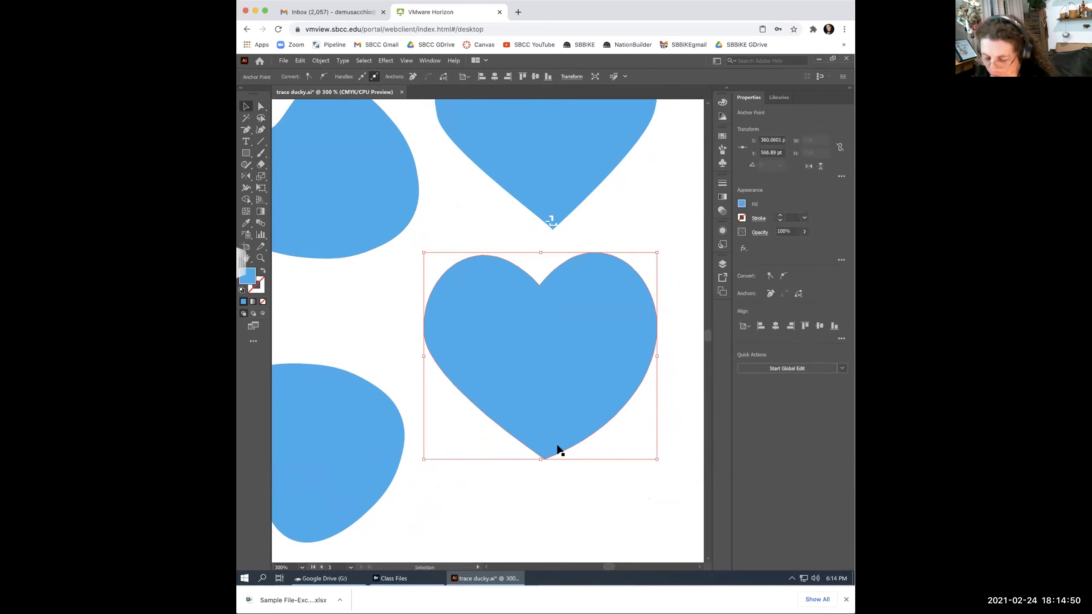
{"action": "left_click", "coordinate": [576, 503]}
{"action": "key", "text": "ctrl+z"}
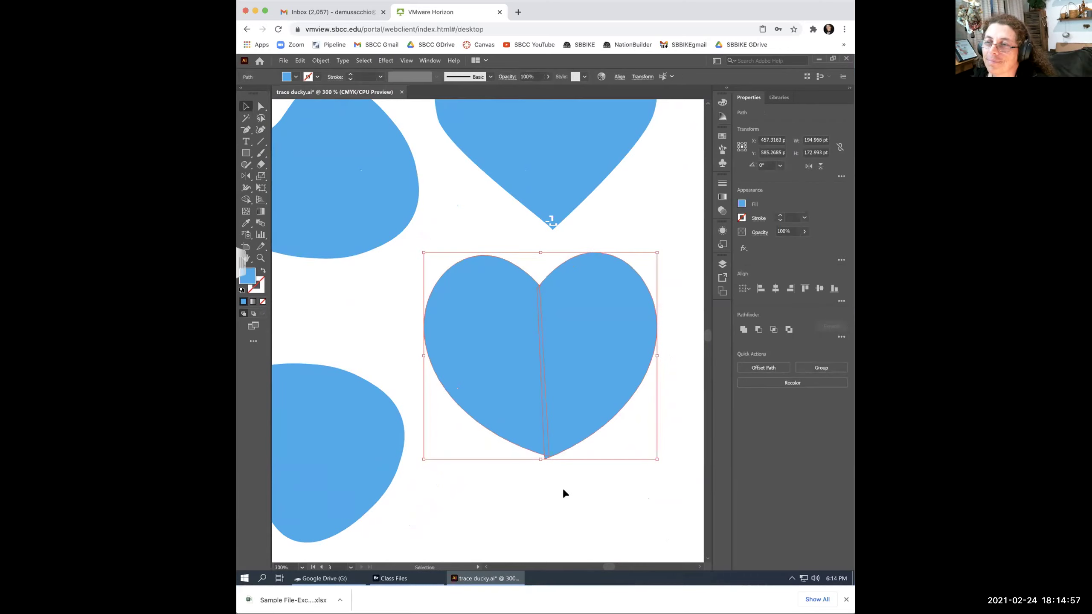
Nudge the right heart half 3 pt to the right and 2 pt up to align the bottom tips.
{"action": "left_click", "coordinate": [563, 487]}
{"action": "left_click", "coordinate": [592, 406]}
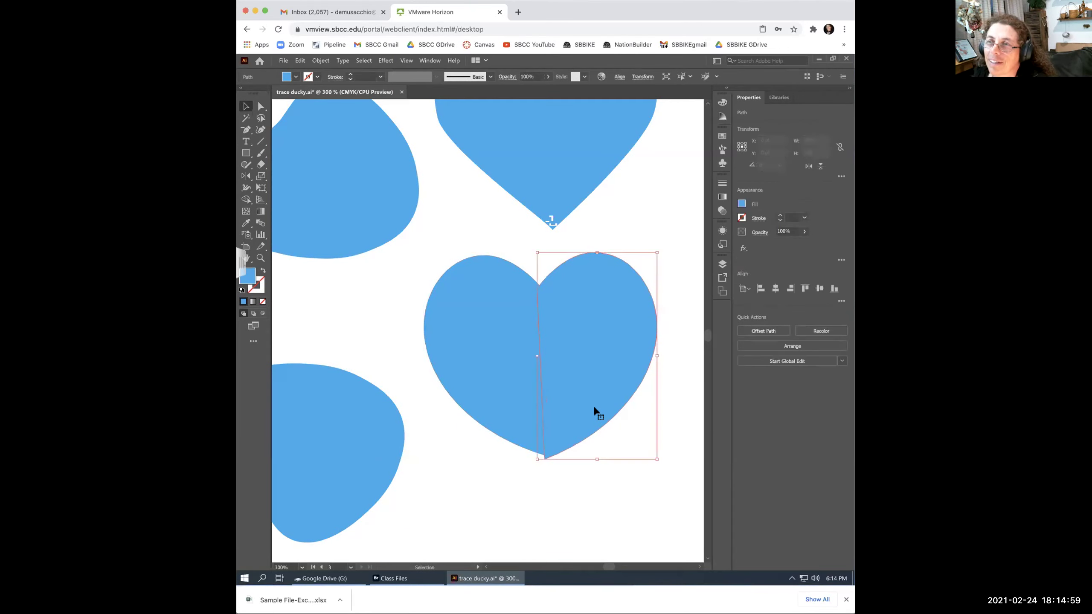
{"action": "key", "text": "Right"}
{"action": "key", "text": "Right"}
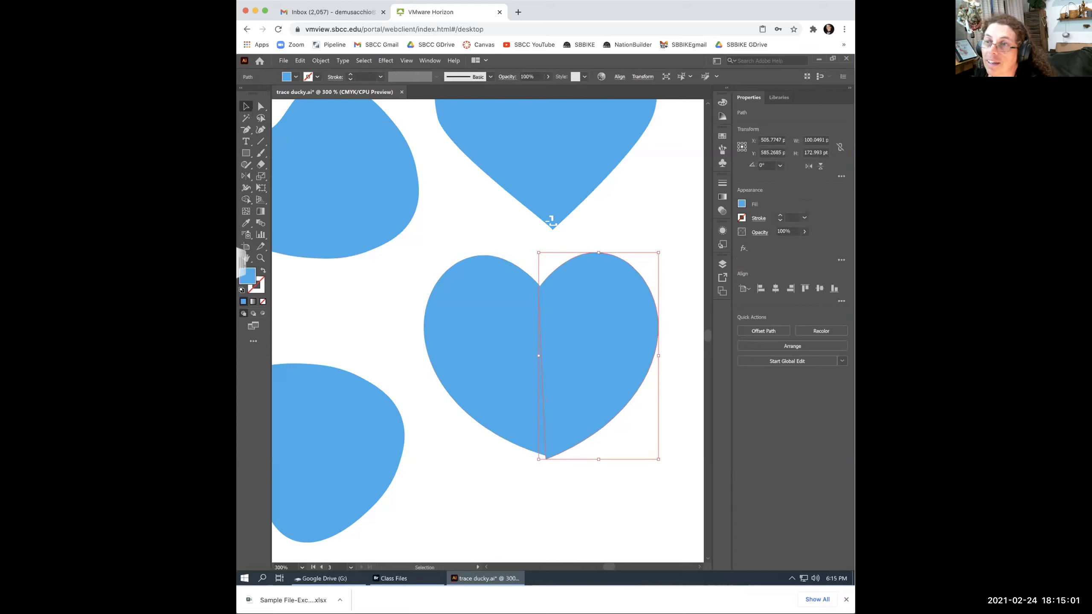
{"action": "key", "text": "Right"}
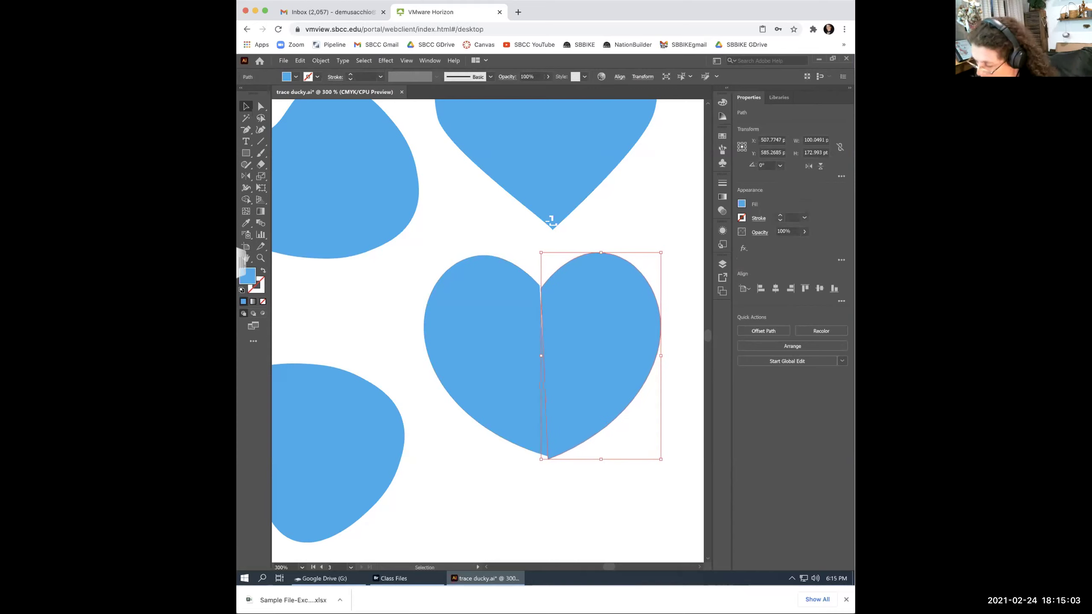
{"action": "key", "text": "Up"}
{"action": "key", "text": "Up"}
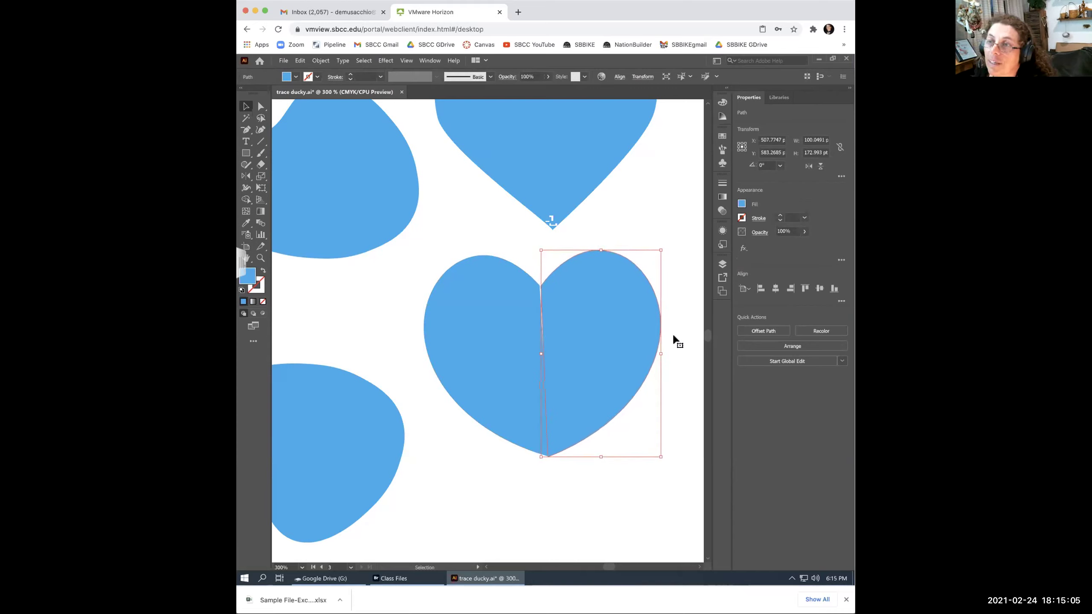
Rotate the right heart half counter-clockwise to about 1.04° and nudge it 1 pt up.
{"action": "left_click_drag", "start_coordinate": [662, 245], "coordinate": [663, 247]}
{"action": "left_click", "coordinate": [583, 506]}
{"action": "left_click", "coordinate": [602, 388]}
{"action": "left_click_drag", "start_coordinate": [659, 242], "coordinate": [660, 242]}
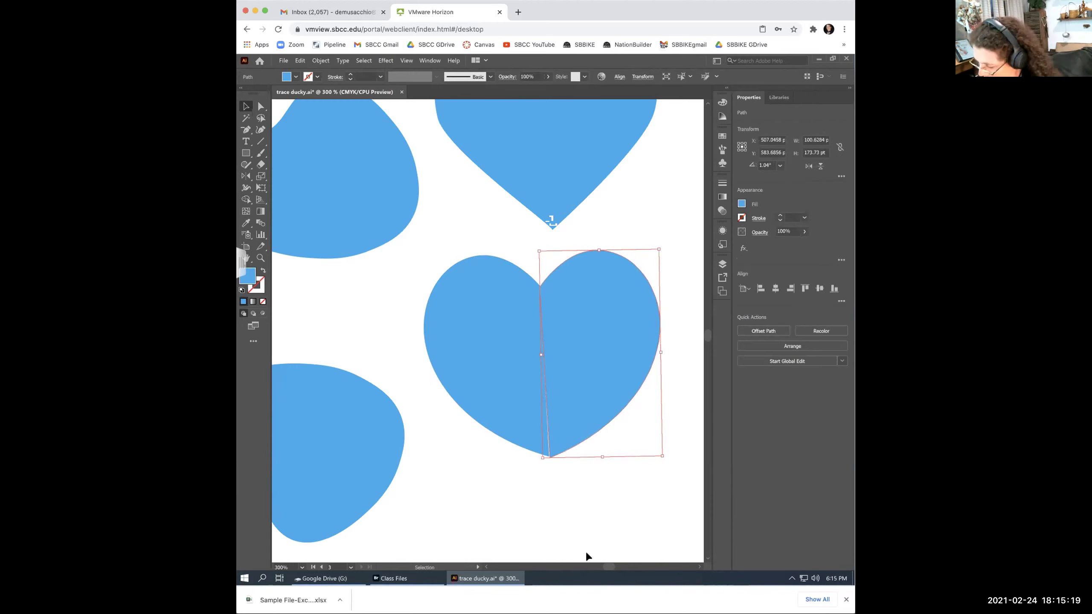
{"action": "left_click", "coordinate": [662, 452]}
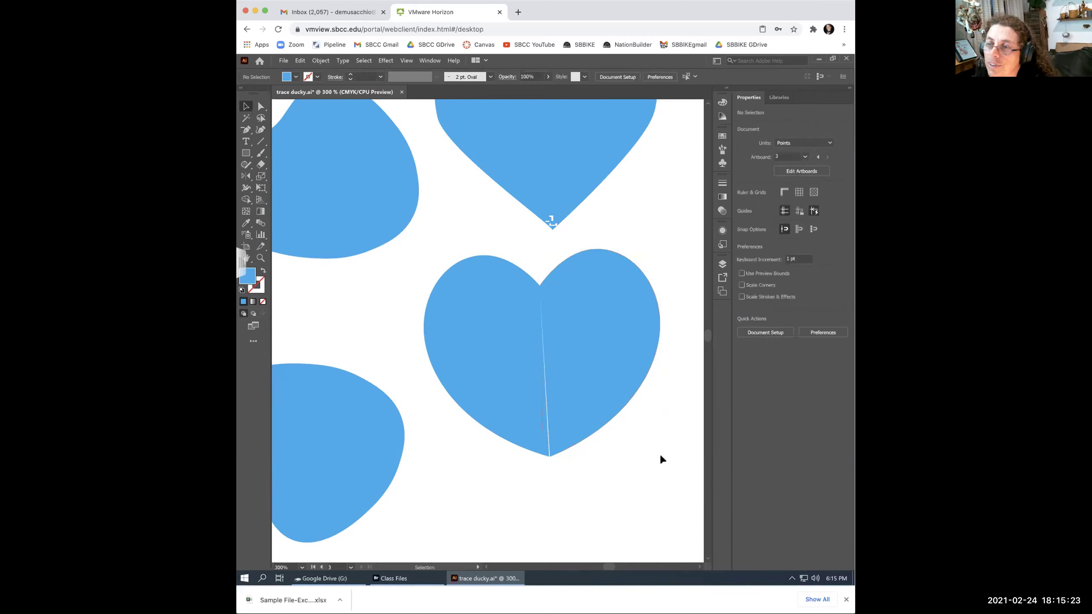
Reduce the right heart half's rotation to about 0.85° and nudge it 1 pt left to close the gap.
{"action": "left_click", "coordinate": [603, 397]}
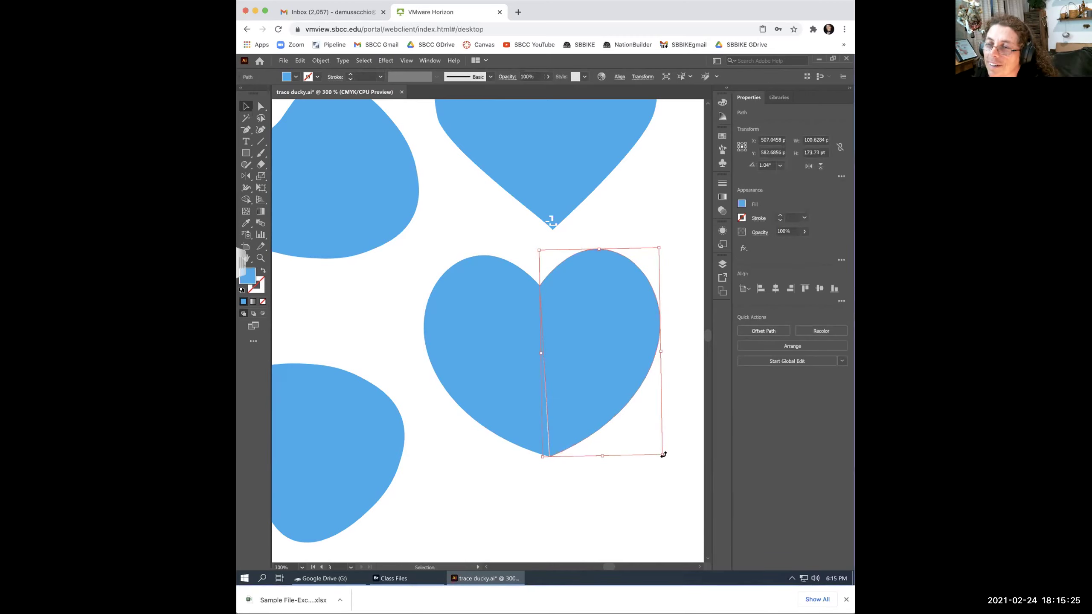
{"action": "left_click_drag", "start_coordinate": [662, 455], "coordinate": [663, 455]}
{"action": "key", "text": "Left"}
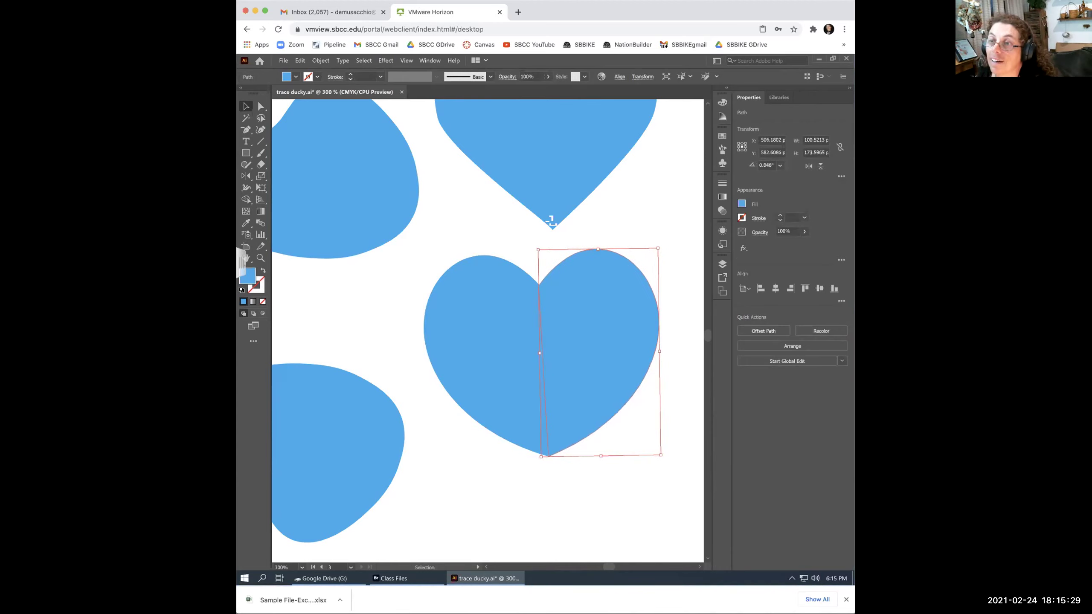
{"action": "left_click", "coordinate": [652, 524]}
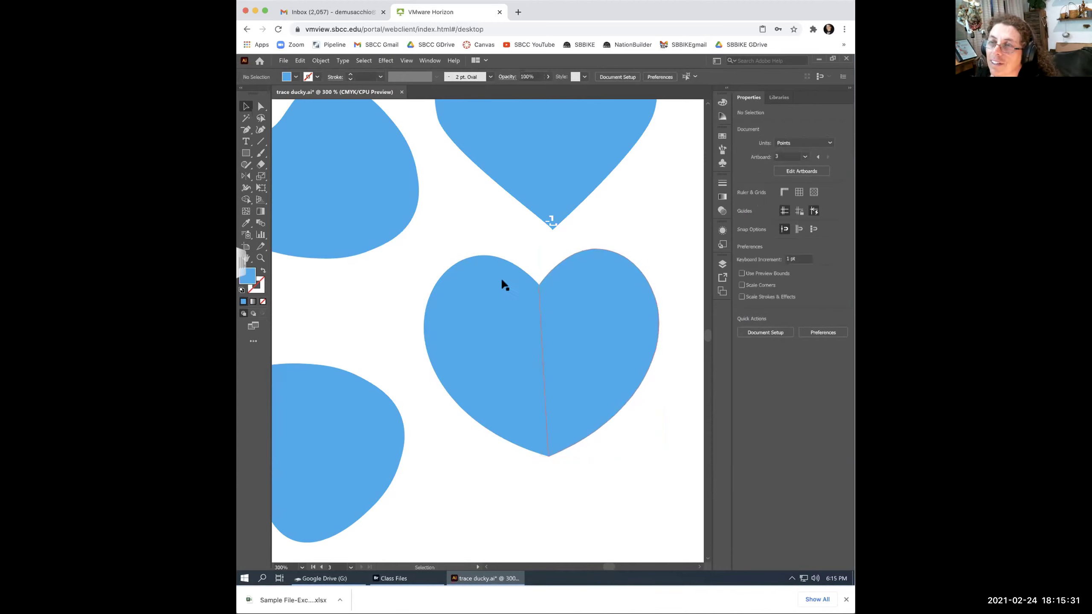
Merge the two aligned heart halves into a single heart with the Shape Builder tool.
{"action": "key", "text": "ctrl+a"}
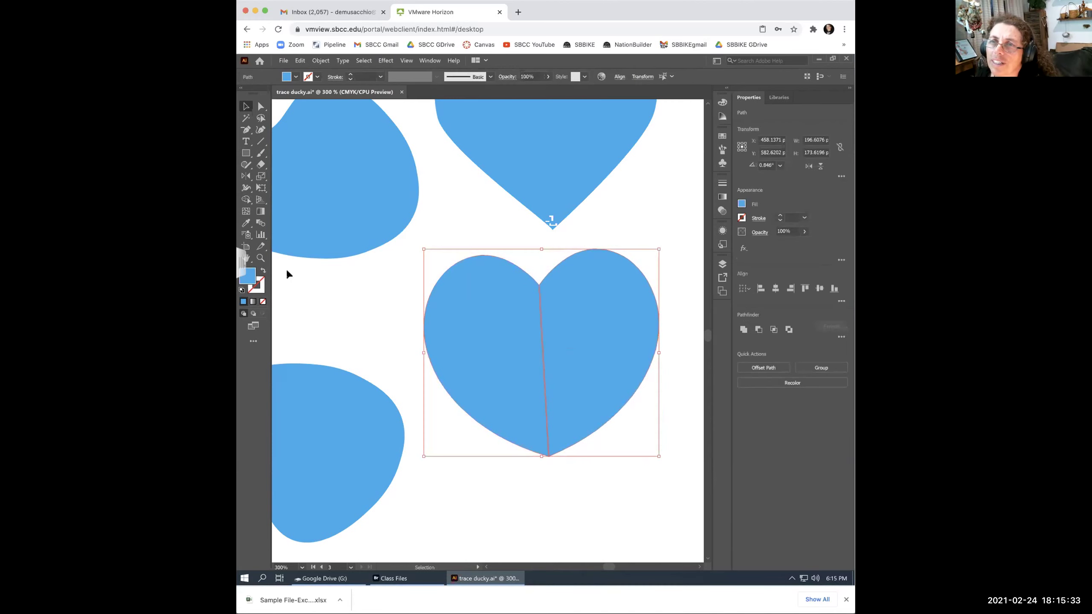
{"action": "left_click", "coordinate": [246, 199]}
{"action": "left_click_drag", "start_coordinate": [583, 351], "coordinate": [580, 349]}
{"action": "left_click", "coordinate": [245, 106]}
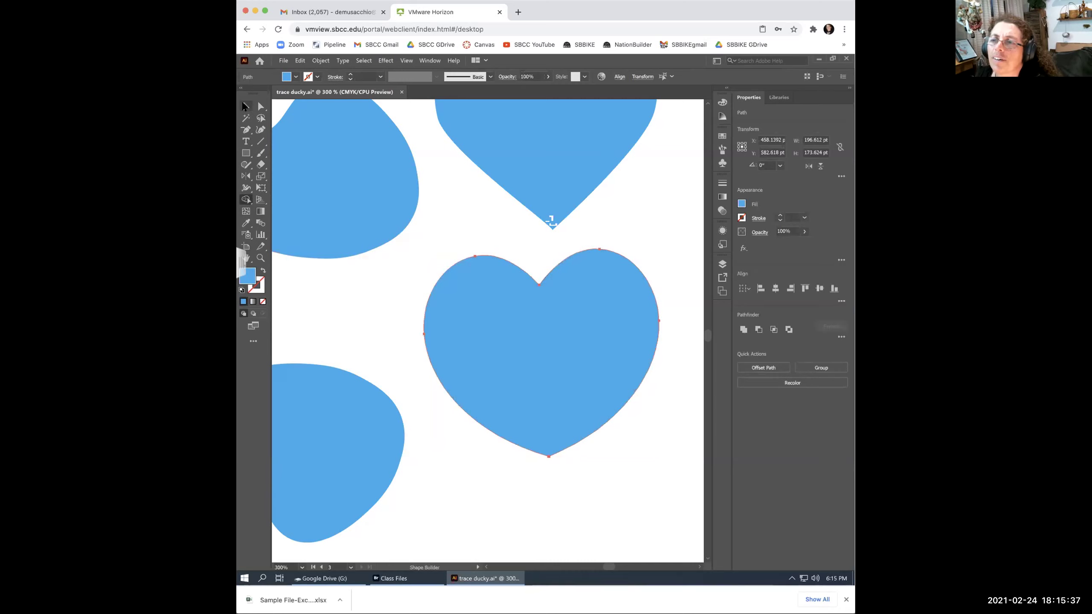
Move the merged heart about 42 pt down, away from the heart above it, and deselect it.
{"action": "left_click", "coordinate": [504, 536]}
{"action": "left_click_drag", "start_coordinate": [590, 426], "coordinate": [589, 476]}
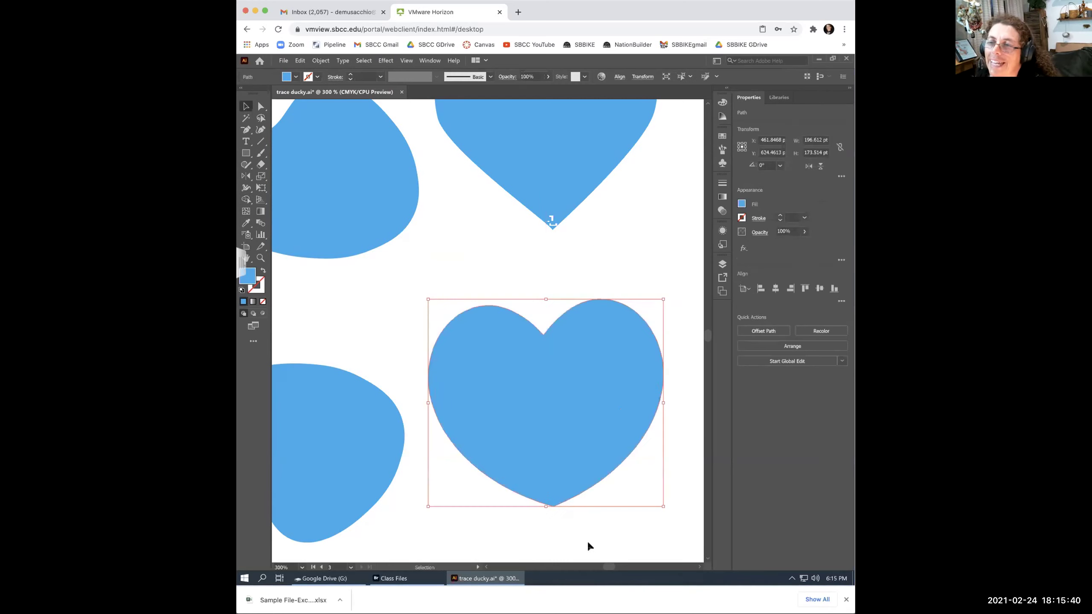
{"action": "left_click", "coordinate": [636, 535]}
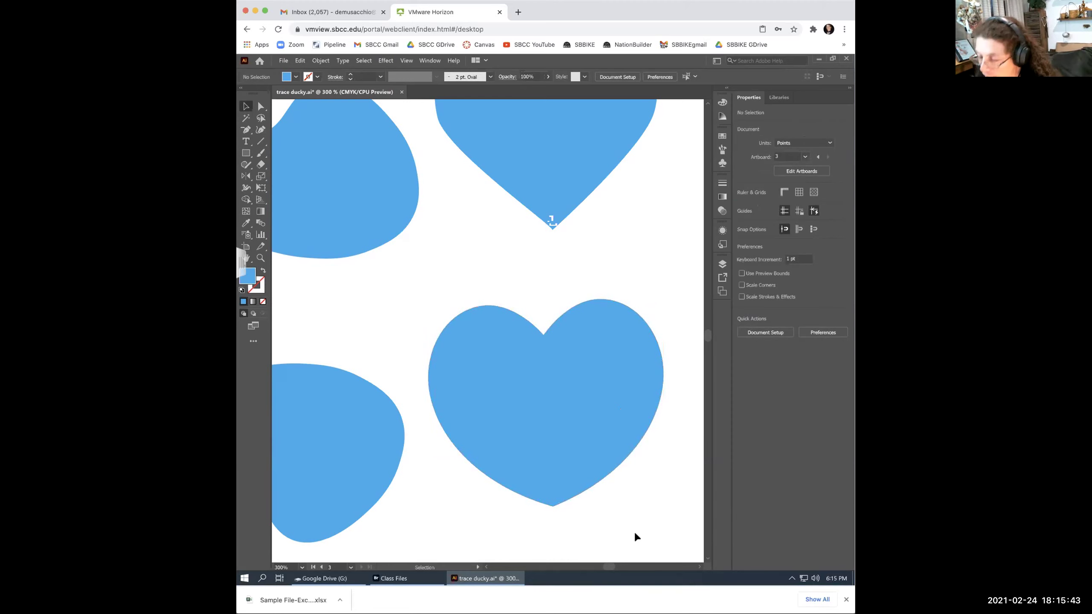
Move the merged heart about 42 pt up, closer to the heart above it.
{"action": "key", "text": "ctrl+minus"}
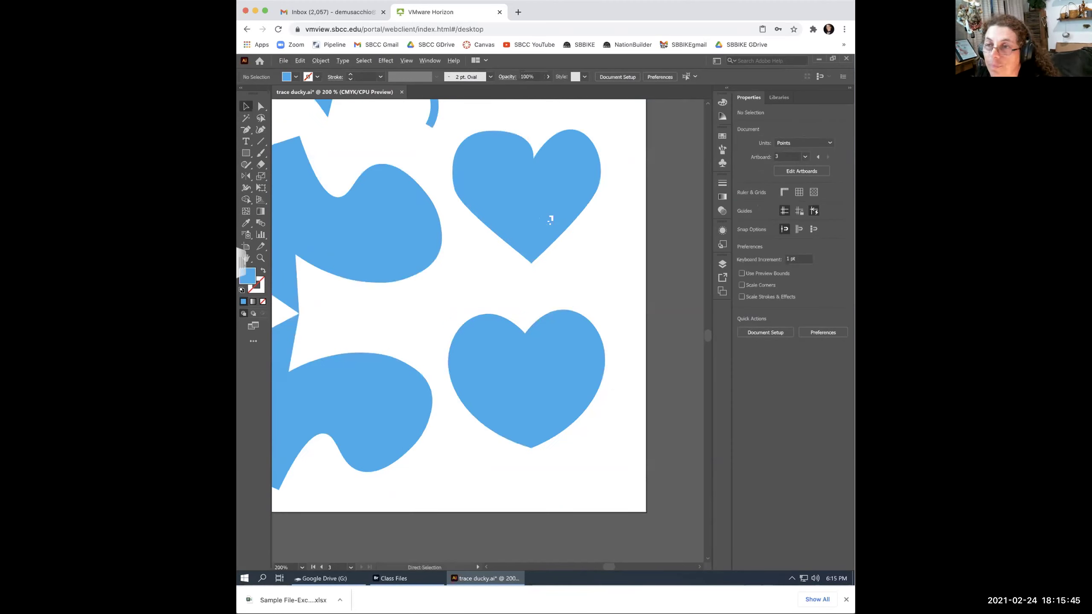
{"action": "key", "text": "ctrl+minus"}
{"action": "key", "text": "ctrl+minus"}
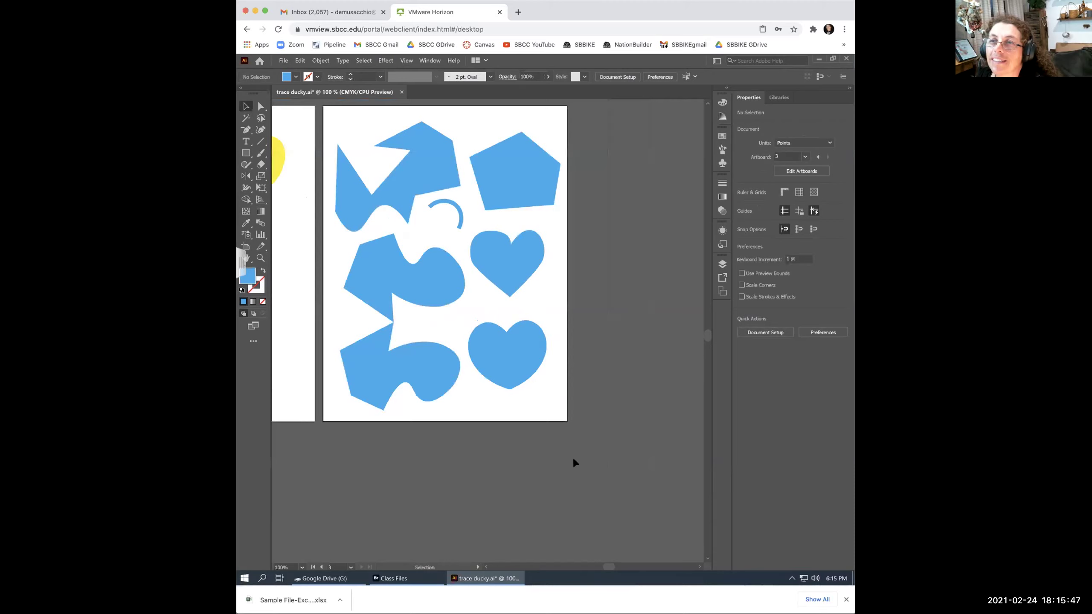
{"action": "left_click_drag", "start_coordinate": [399, 233], "coordinate": [527, 331]}
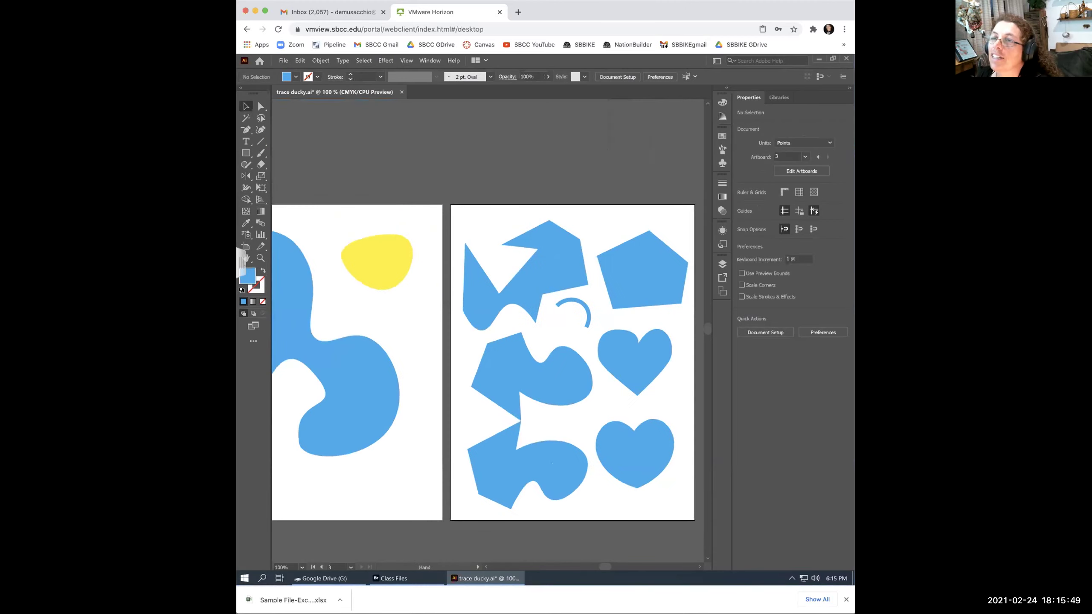
{"action": "left_click_drag", "start_coordinate": [375, 298], "coordinate": [359, 276]}
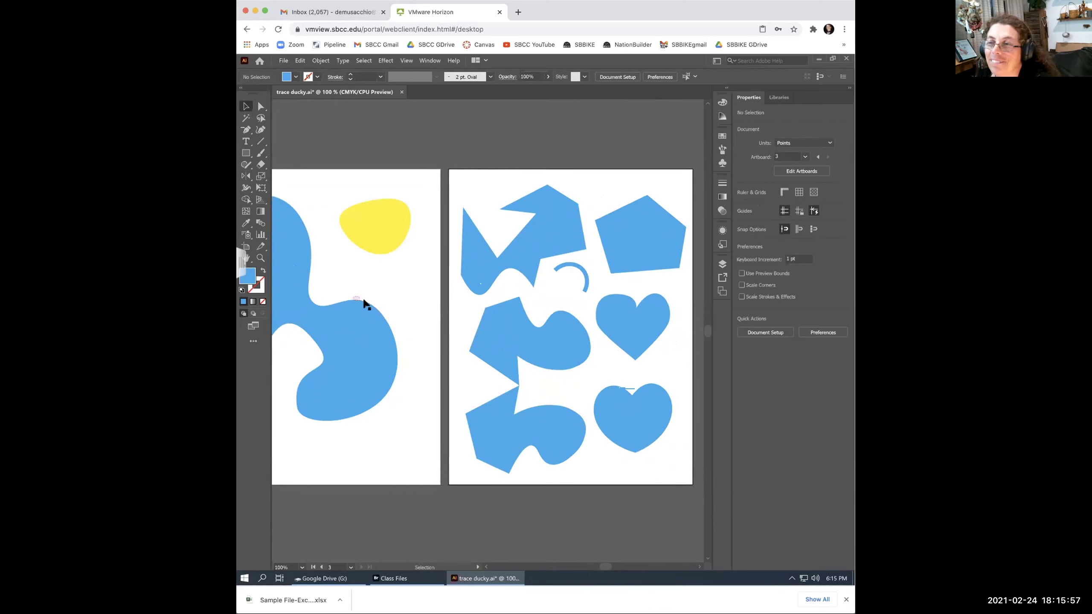
{"action": "left_click_drag", "start_coordinate": [624, 400], "coordinate": [623, 383]}
Try to trace the duck's head with the Curvature tool, from the forehead over the crown to a corner point at the neck.
{"action": "key", "text": "space"}
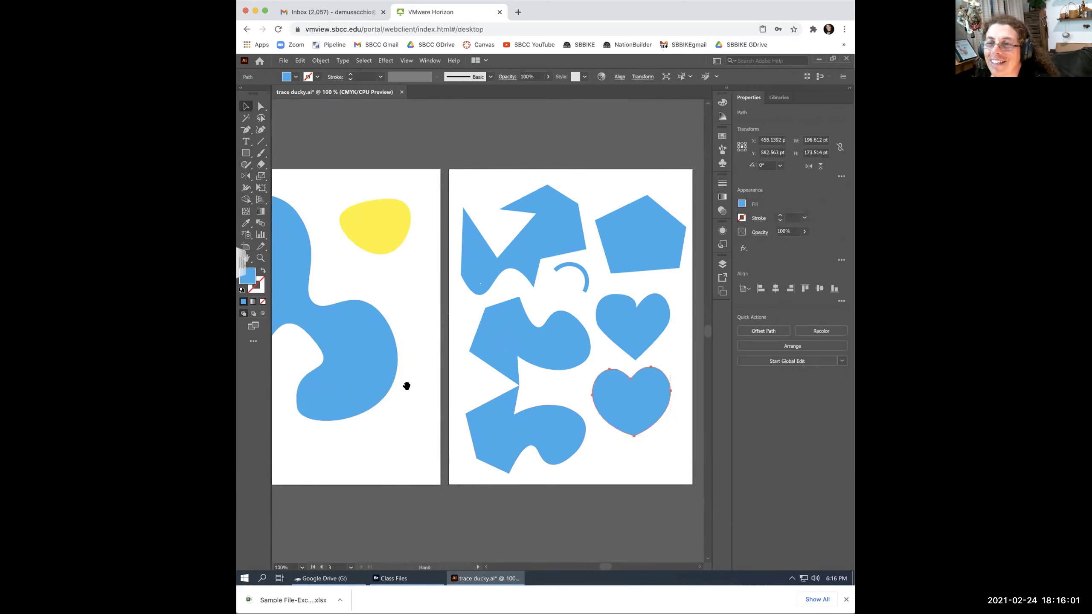
{"action": "left_click_drag", "start_coordinate": [475, 398], "coordinate": [495, 411]}
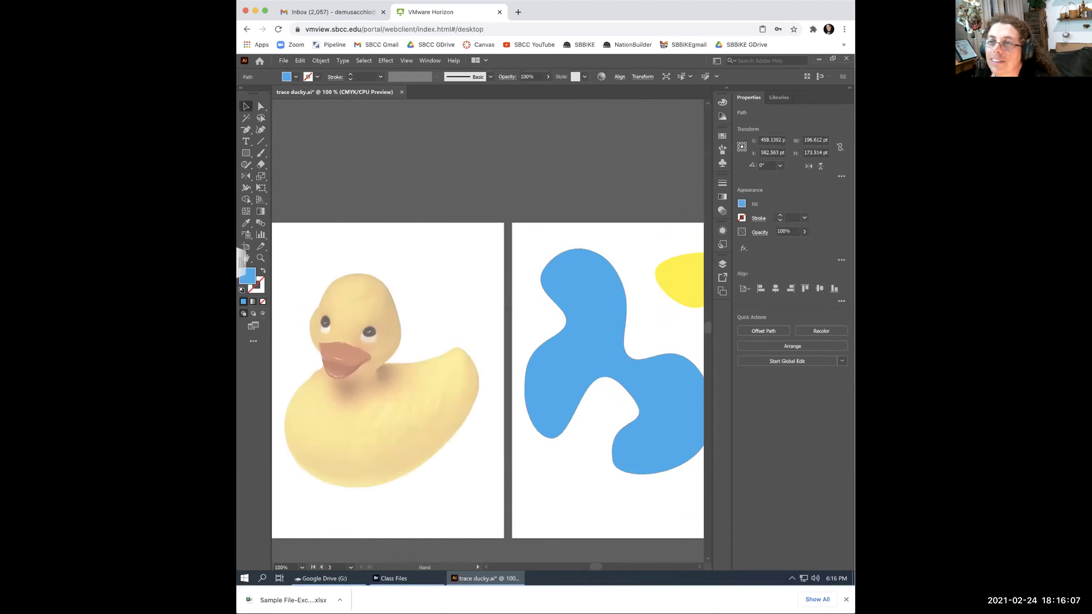
{"action": "left_click_drag", "start_coordinate": [406, 405], "coordinate": [429, 407]}
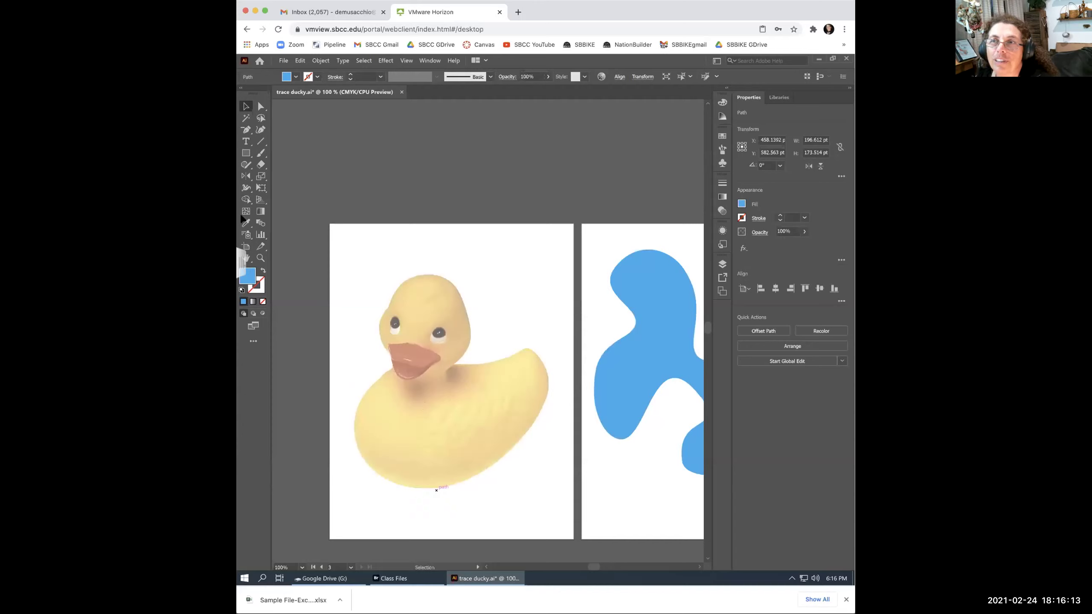
{"action": "left_click", "coordinate": [261, 129]}
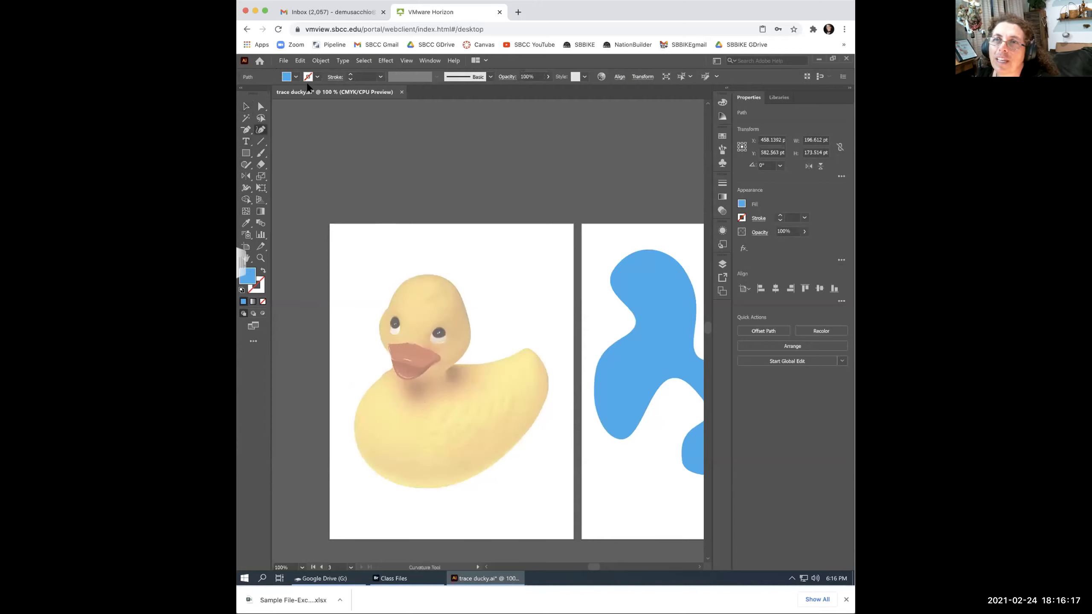
{"action": "left_click", "coordinate": [388, 306]}
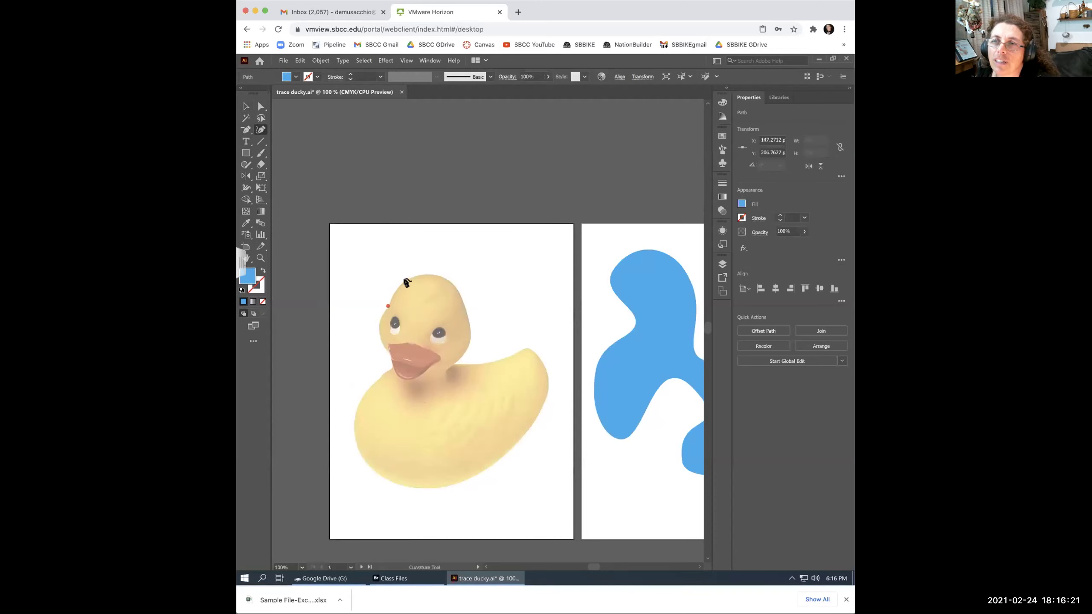
{"action": "left_click", "coordinate": [403, 281]}
{"action": "left_click", "coordinate": [450, 280]}
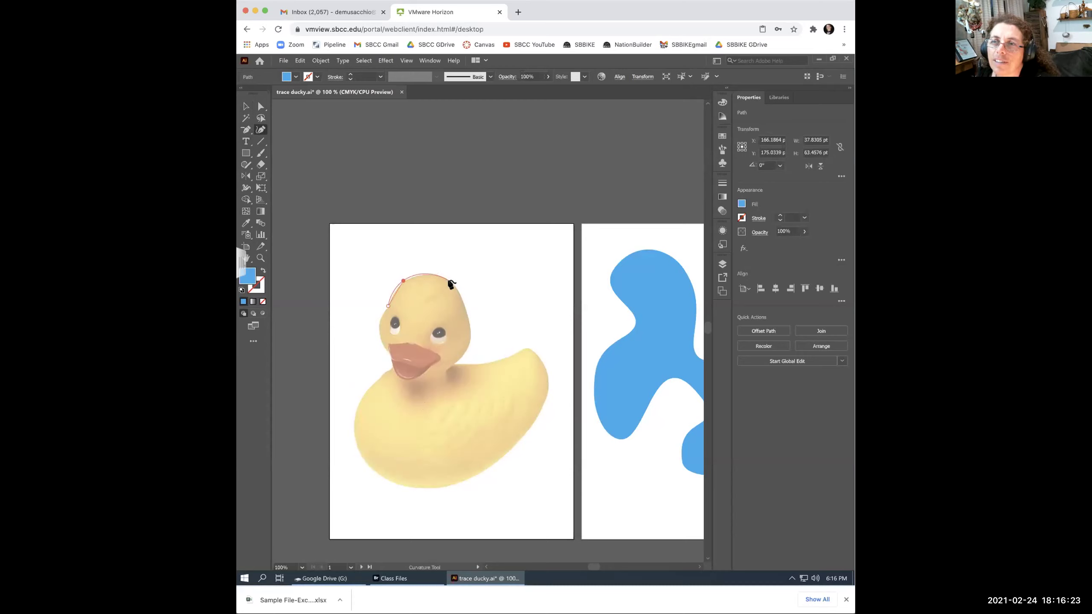
{"action": "left_click", "coordinate": [470, 345]}
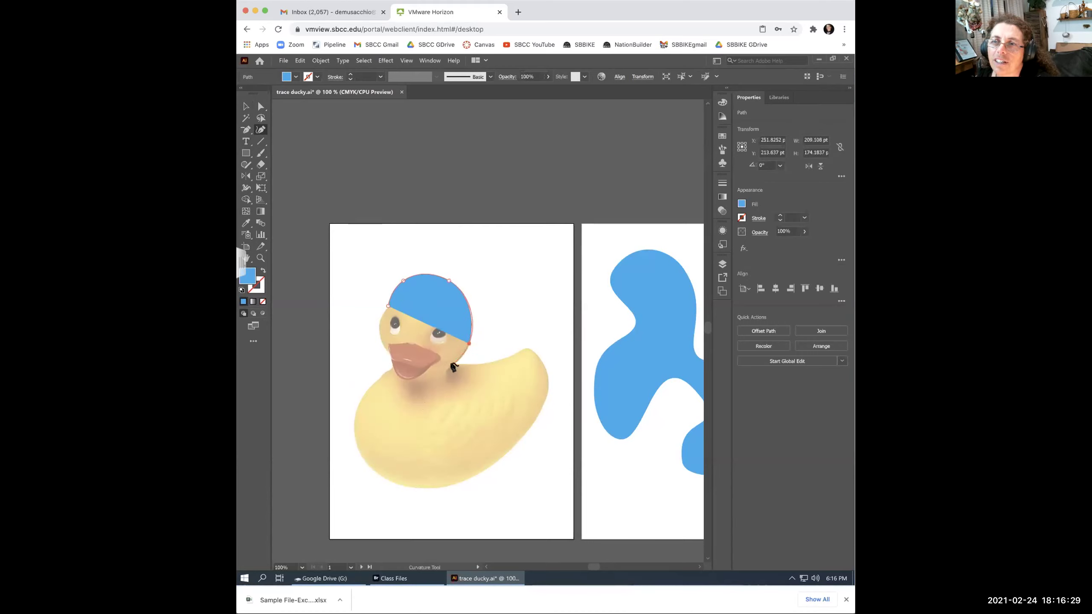
{"action": "left_click", "coordinate": [453, 364]}
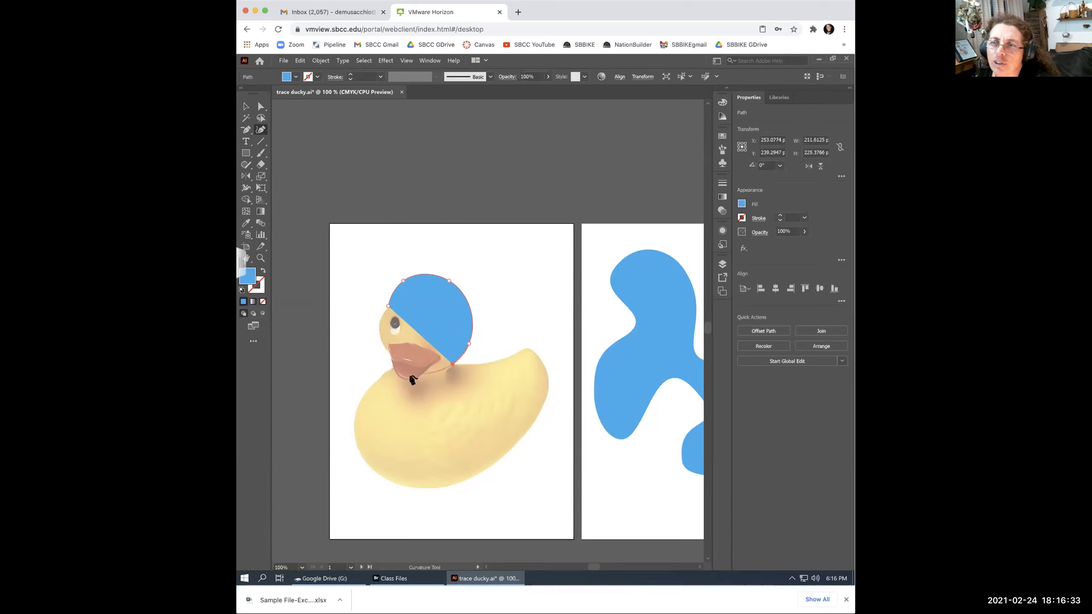
{"action": "left_click", "coordinate": [452, 364]}
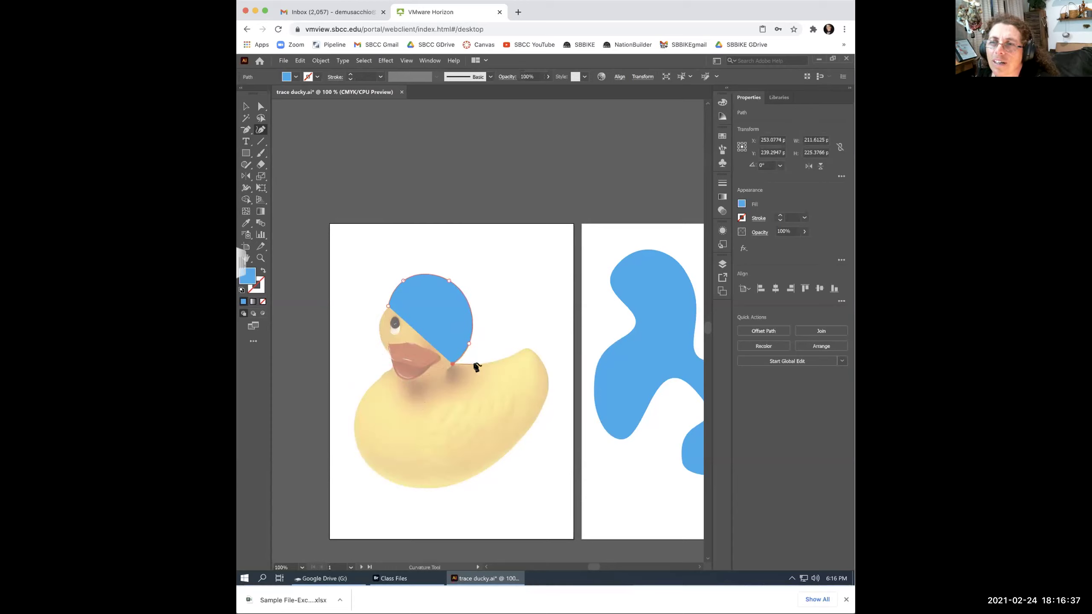
Extend the traced outline from the neck along the duck's back to the tip of the tail.
{"action": "left_click", "coordinate": [476, 365]}
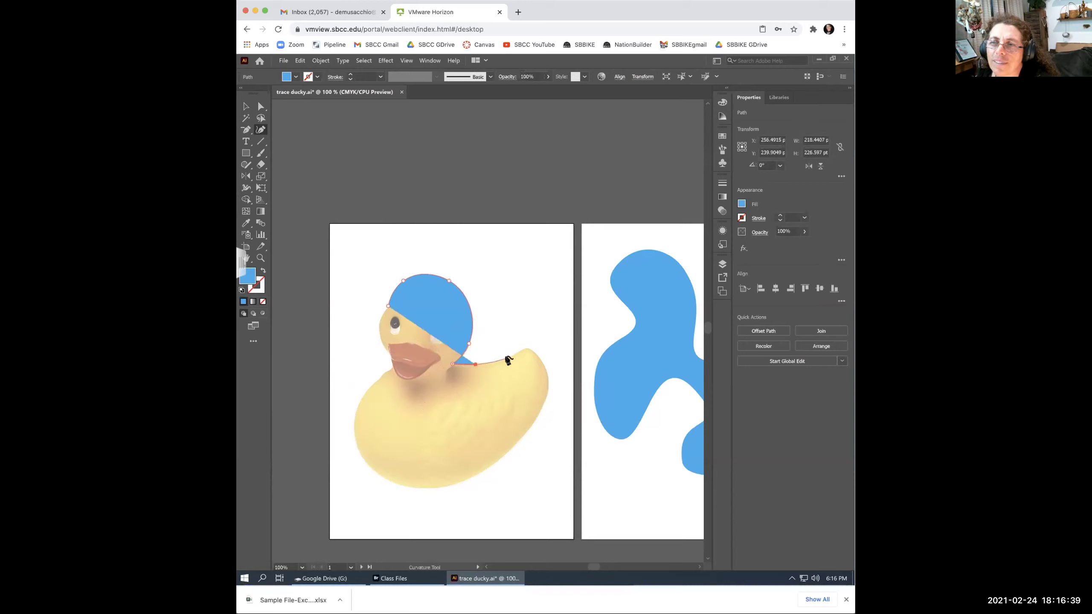
{"action": "left_click", "coordinate": [508, 358]}
{"action": "left_click", "coordinate": [526, 349]}
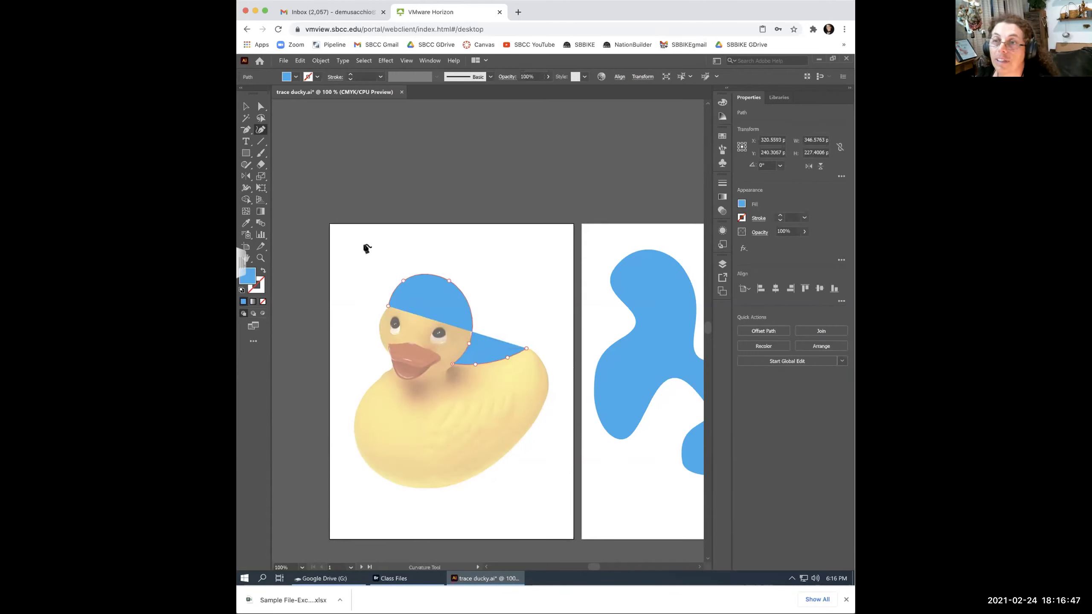
Undo all points of the started duck outline.
{"action": "key", "text": "v"}
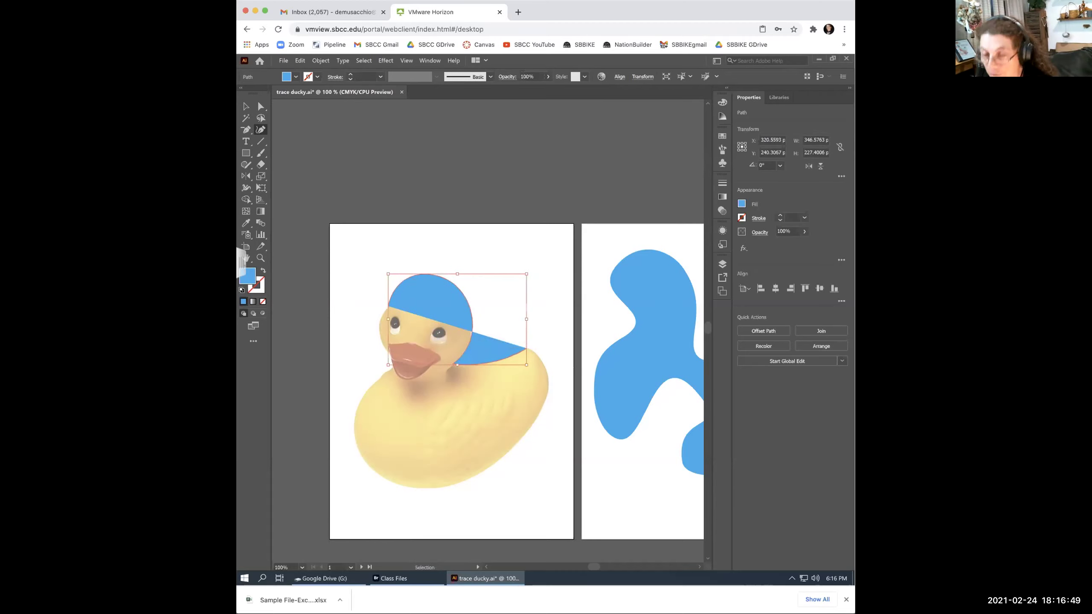
{"action": "key", "text": "ctrl+z"}
{"action": "key", "text": "ctrl+z"}
{"action": "key", "text": "ctrl+z"}
{"action": "key", "text": "ctrl+z"}
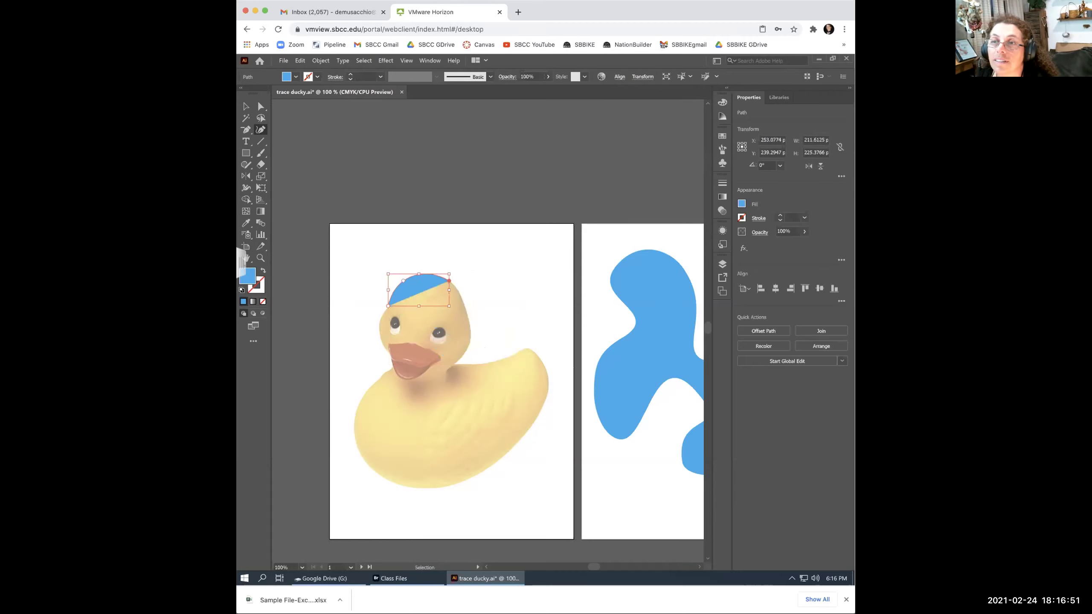
With the Curvature tool active, set the fill to None and the stroke colour to a green swatch.
{"action": "key", "text": "shift+grave"}
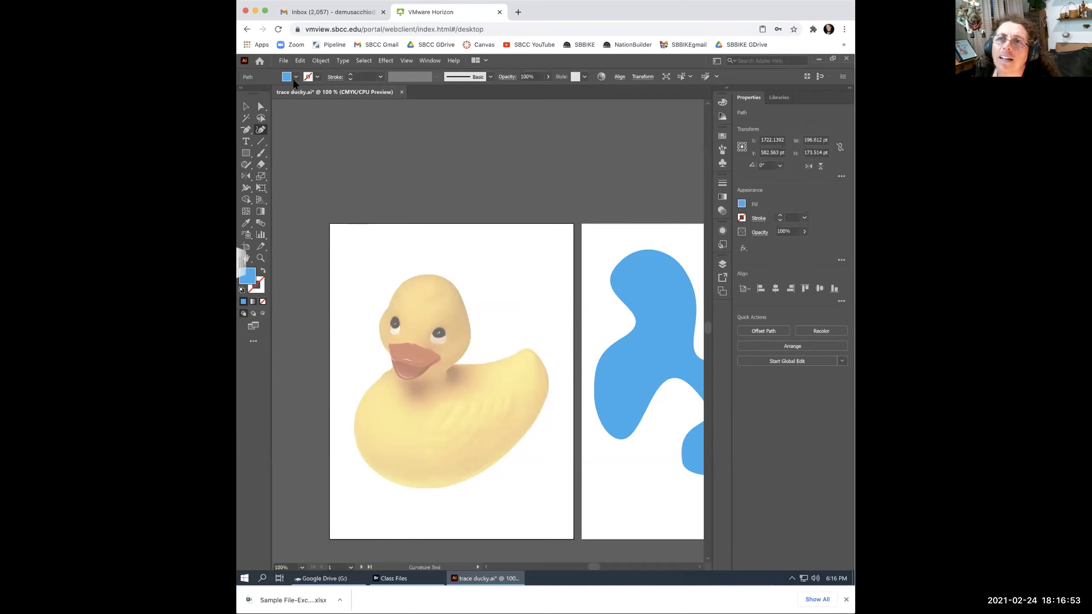
{"action": "left_click", "coordinate": [295, 78]}
{"action": "left_click", "coordinate": [242, 93]}
{"action": "left_click", "coordinate": [317, 77]}
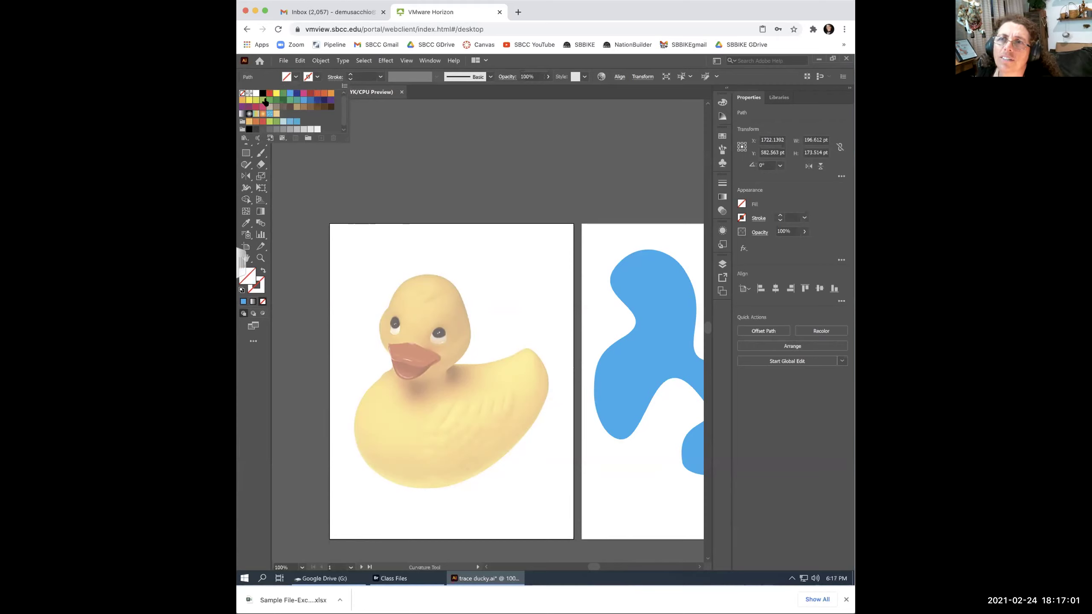
{"action": "left_click", "coordinate": [269, 101]}
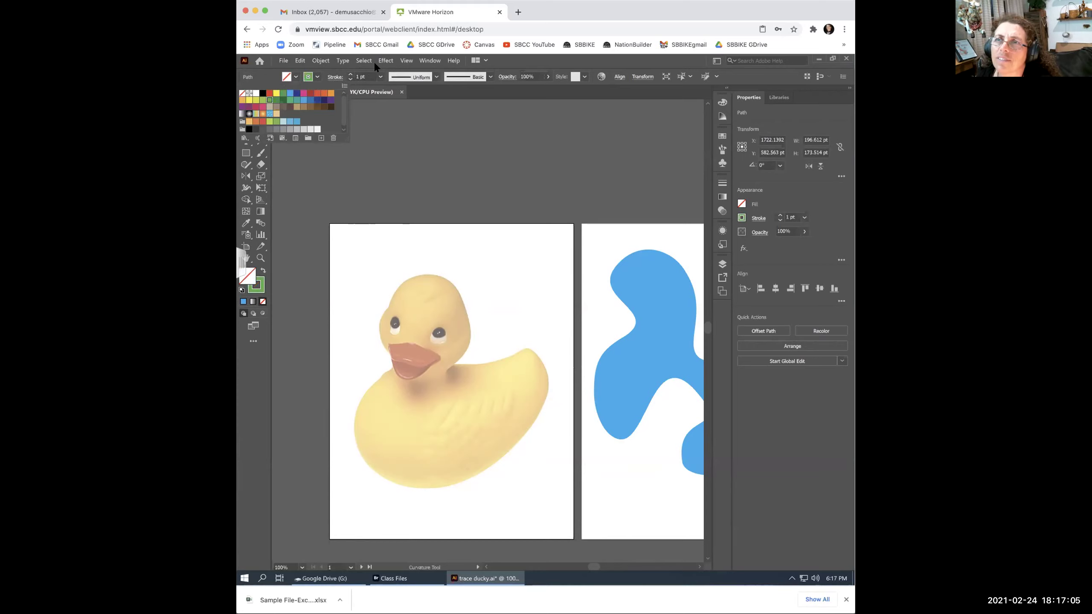
{"action": "left_click", "coordinate": [347, 69]}
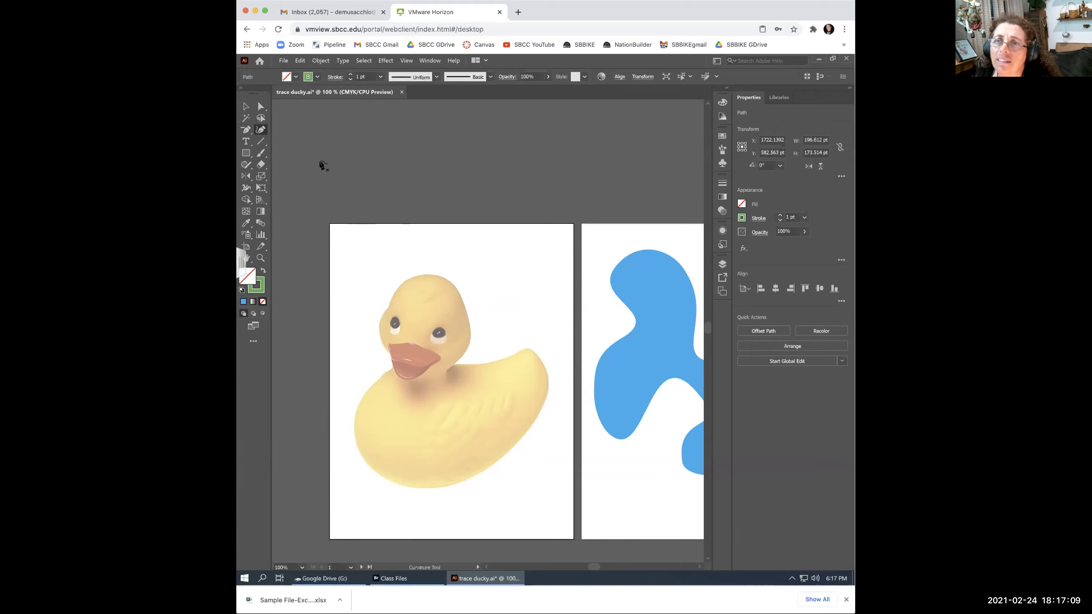
Open the recent file flower.ai and examine the patterned petals of its four-petal flower up close.
{"action": "left_click", "coordinate": [244, 106]}
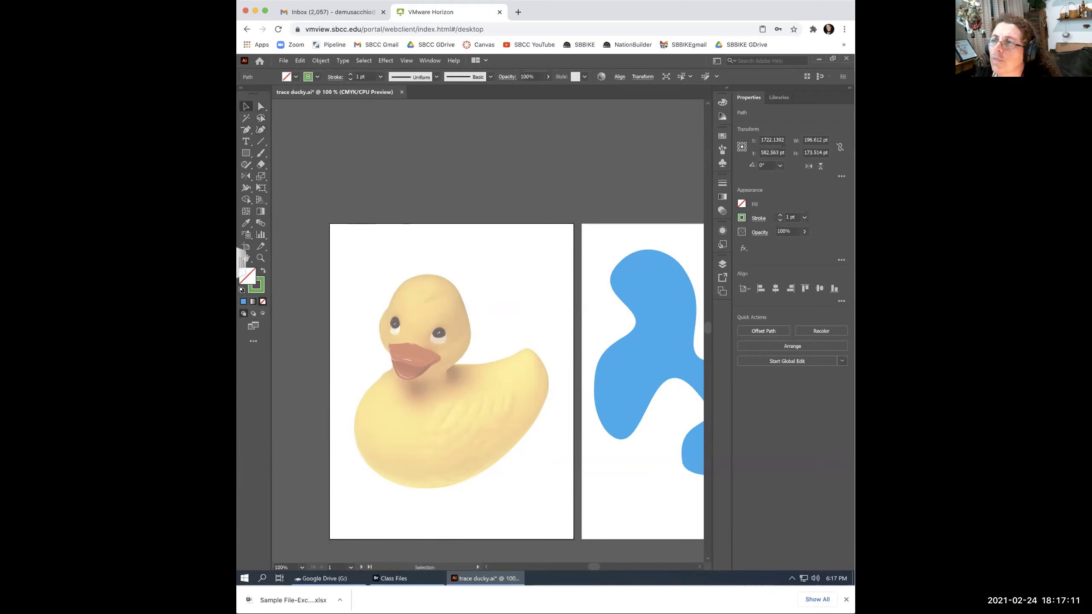
{"action": "left_click", "coordinate": [723, 265]}
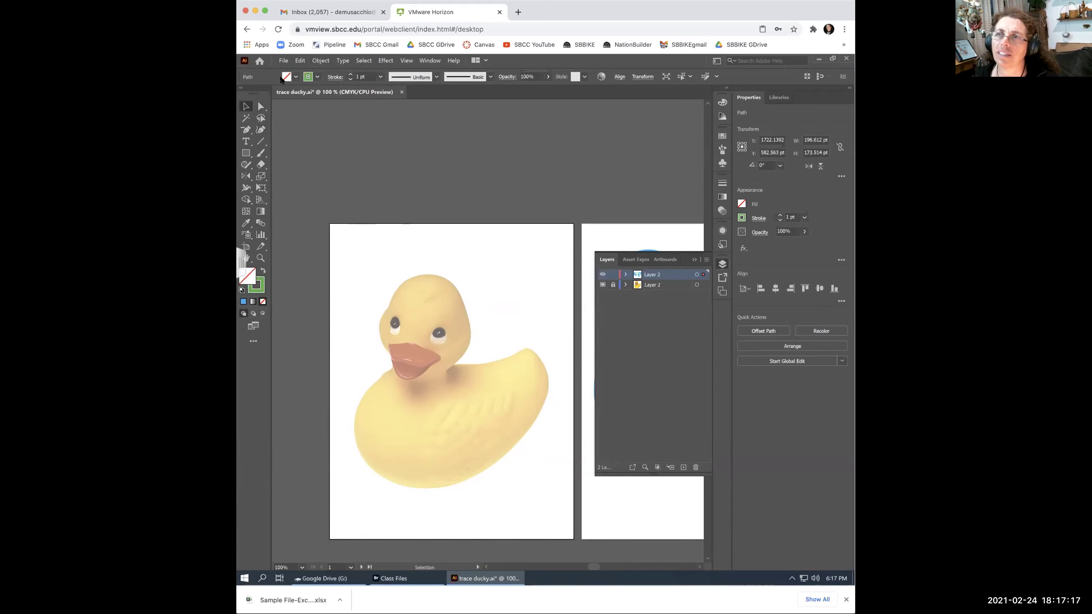
{"action": "left_click", "coordinate": [283, 60]}
{"action": "mouse_move", "coordinate": [309, 99]}
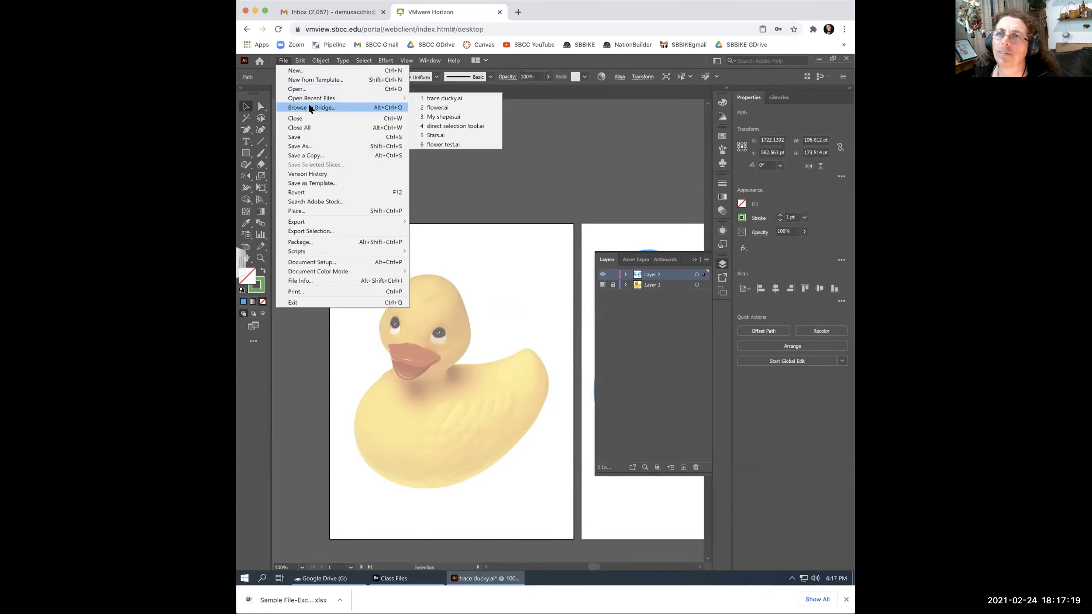
{"action": "left_click", "coordinate": [439, 108]}
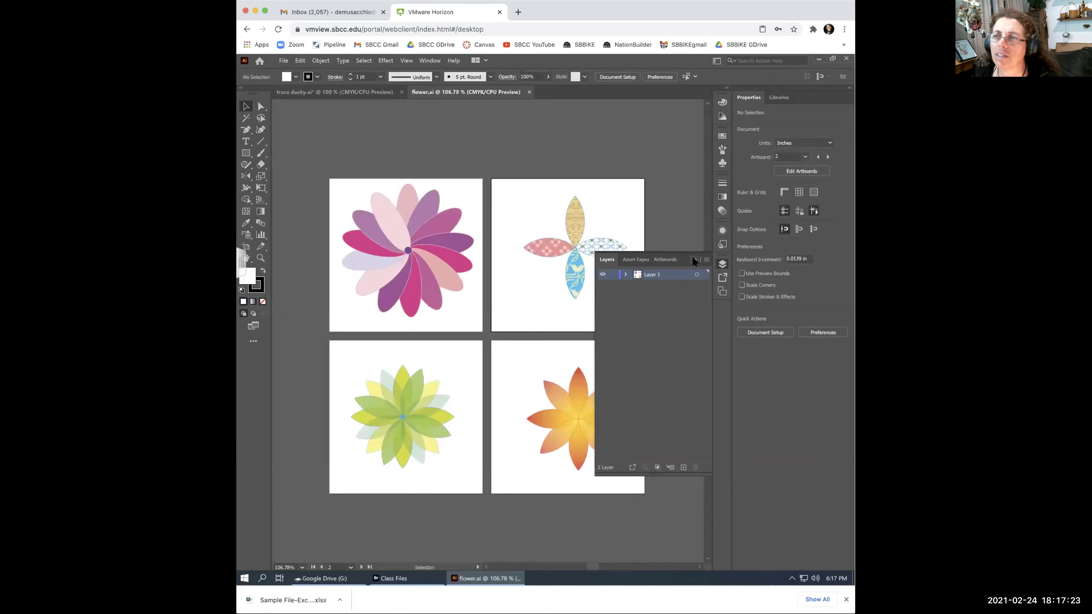
{"action": "left_click", "coordinate": [694, 258]}
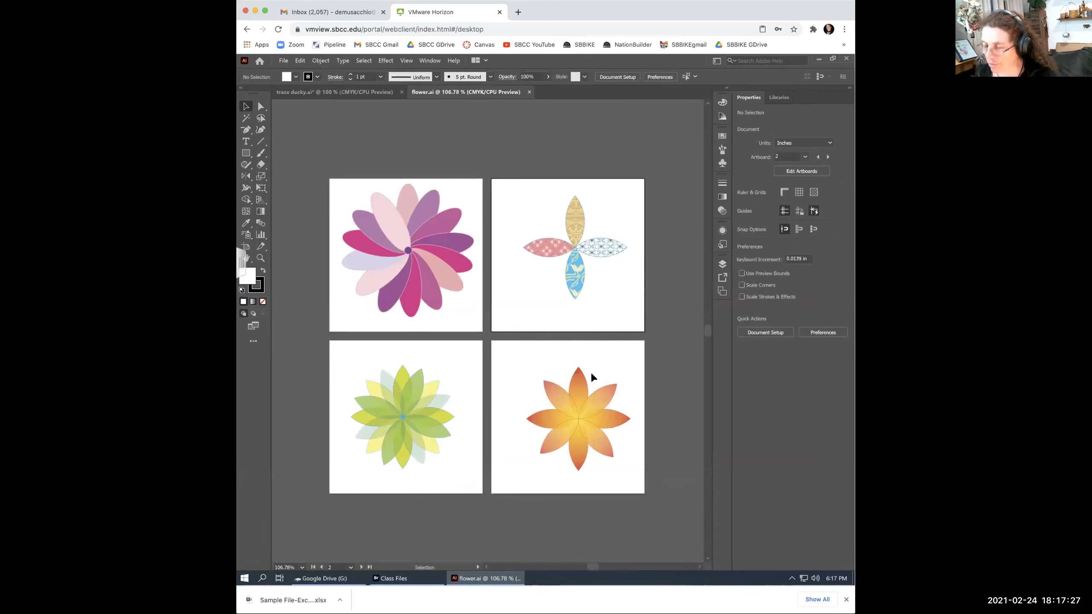
{"action": "key", "text": "plus"}
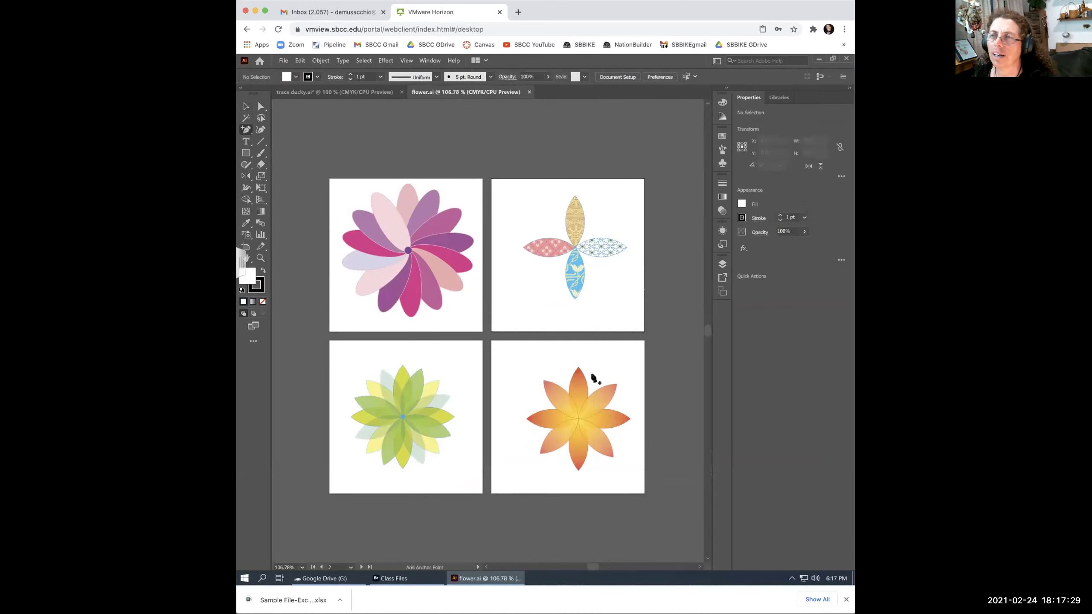
{"action": "key", "text": "ctrl+plus"}
{"action": "key", "text": "ctrl+plus"}
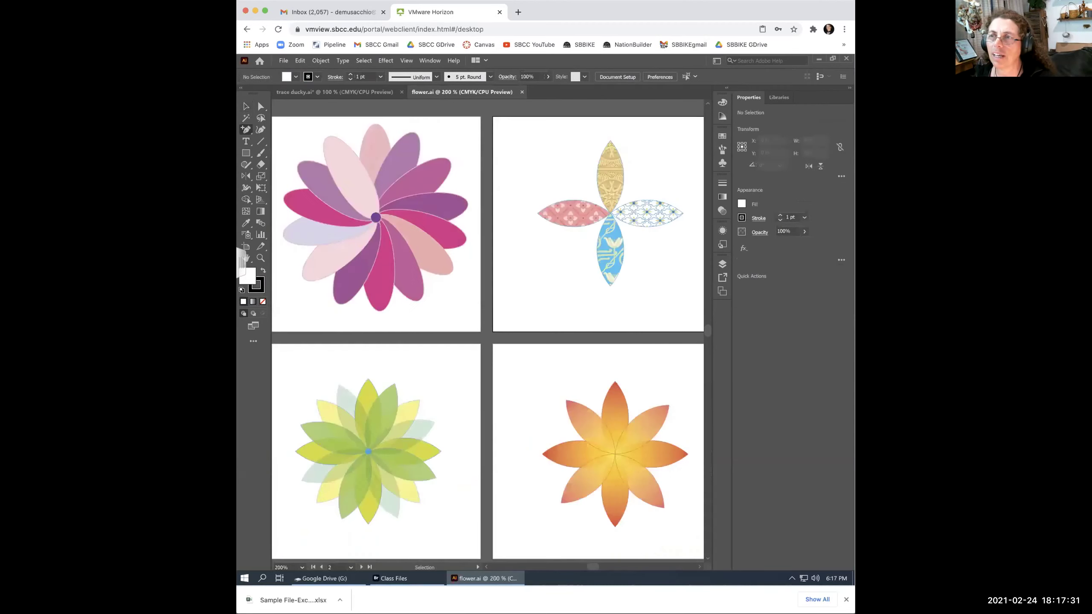
{"action": "key", "text": "ctrl+plus"}
{"action": "left_click_drag", "start_coordinate": [546, 310], "coordinate": [433, 448]}
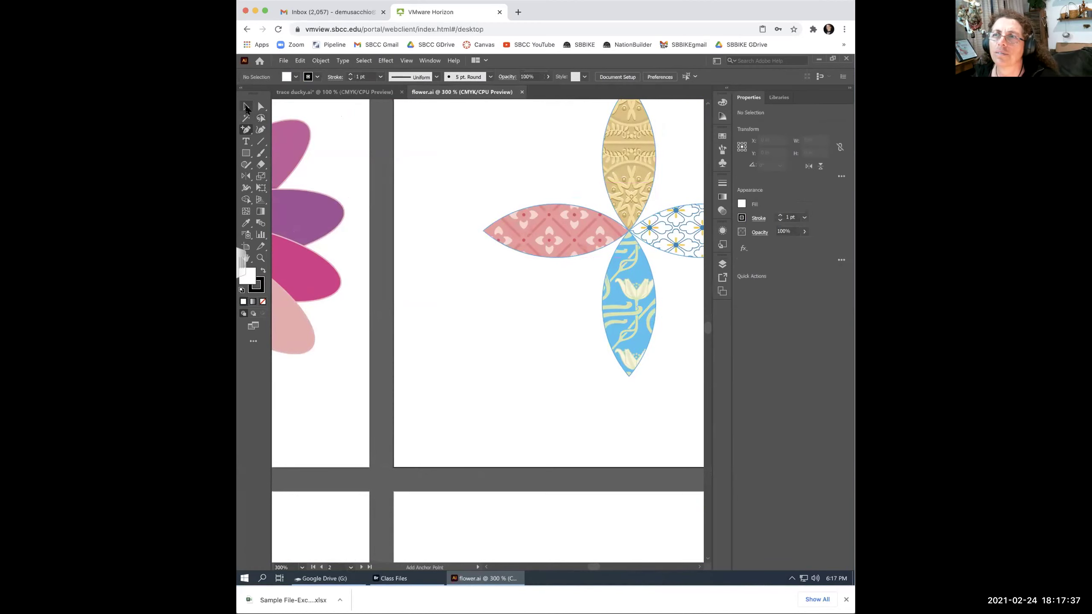
{"action": "left_click", "coordinate": [246, 107]}
Return to the trace ducky.ai document and add a new layer above Layer 2.
{"action": "left_click", "coordinate": [353, 91]}
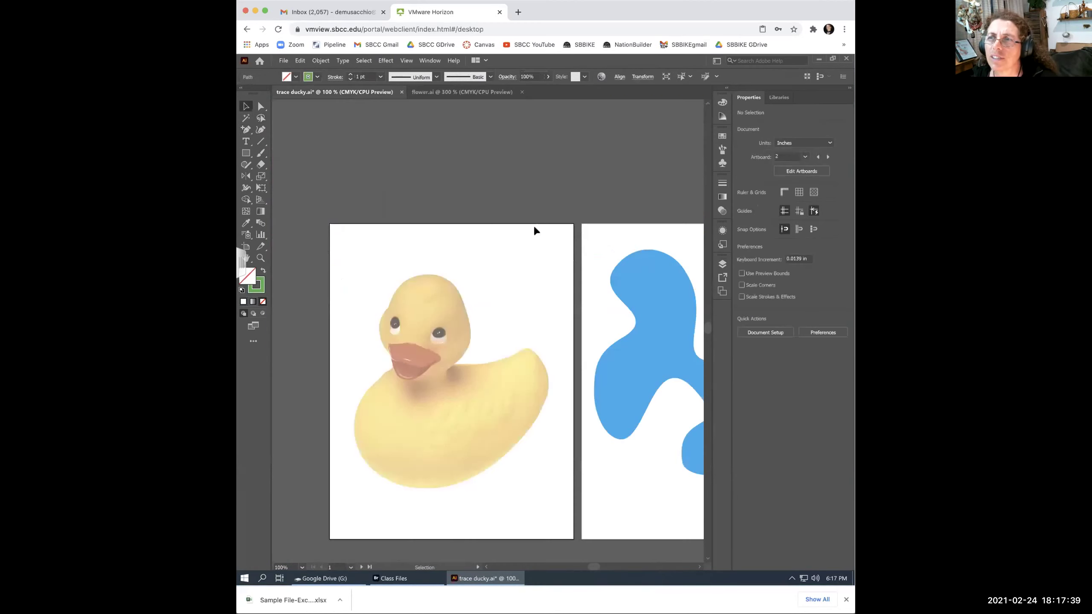
{"action": "scroll", "coordinate": [463, 263], "scroll_direction": "right", "scroll_amount": 5}
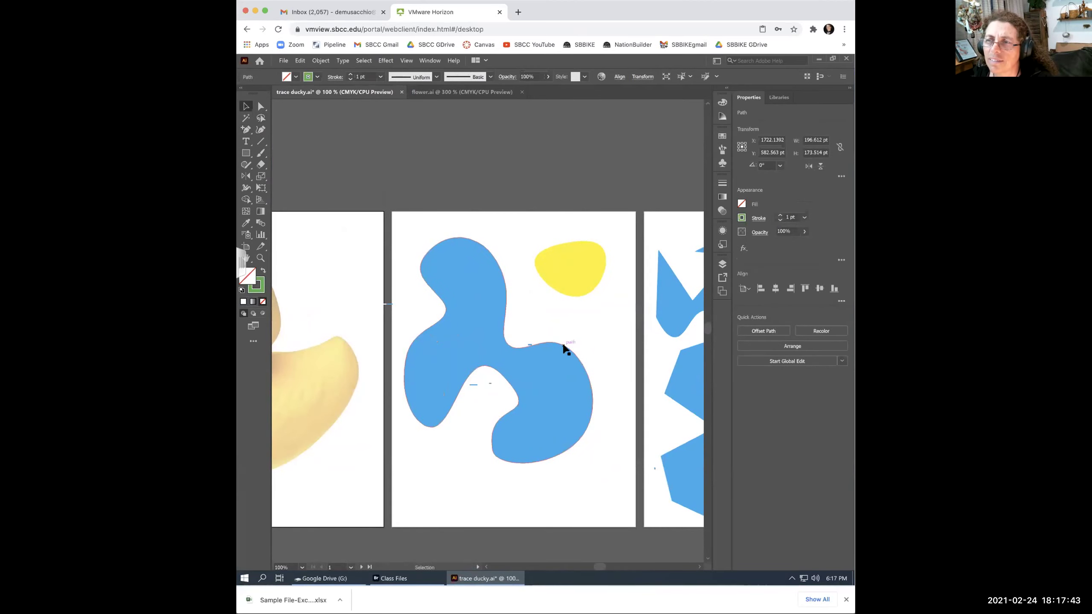
{"action": "left_click", "coordinate": [722, 264]}
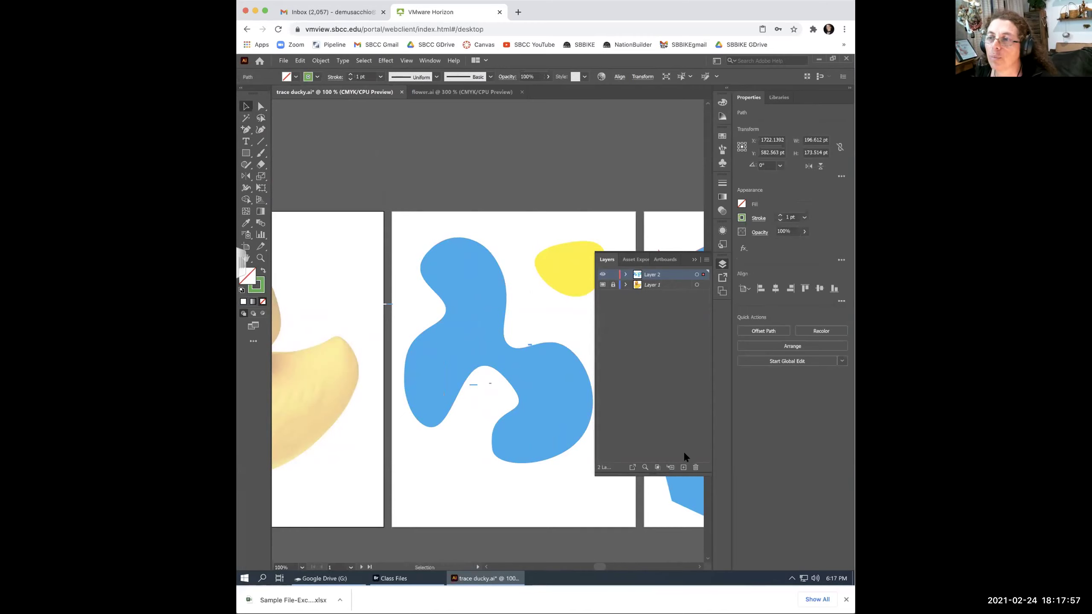
{"action": "left_click", "coordinate": [684, 468]}
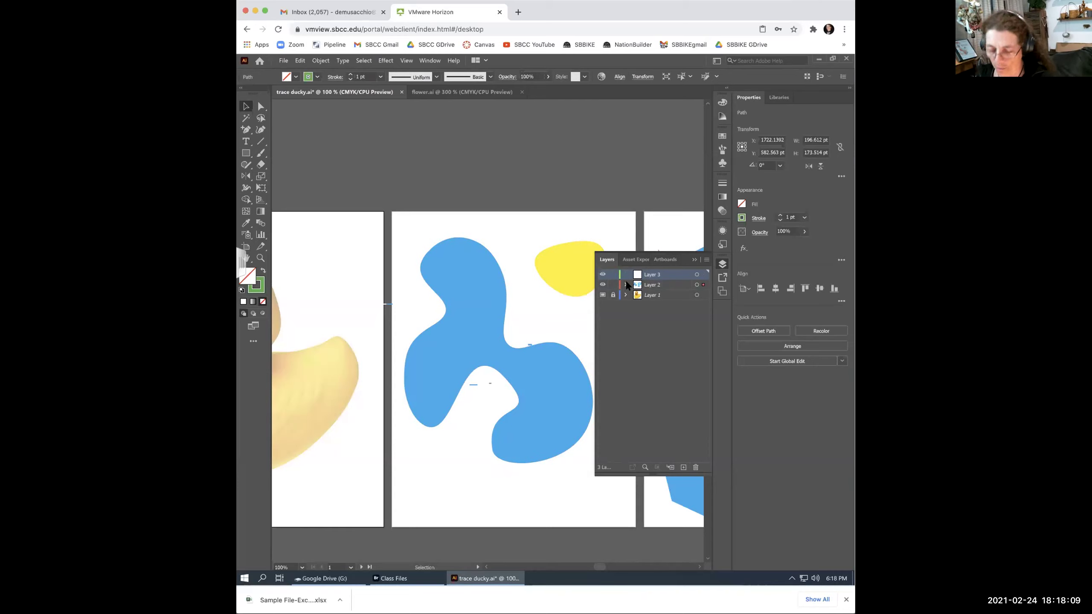
Delete the empty Layer 3 above Layer 2 and close the layer list.
{"action": "key", "text": "Delete"}
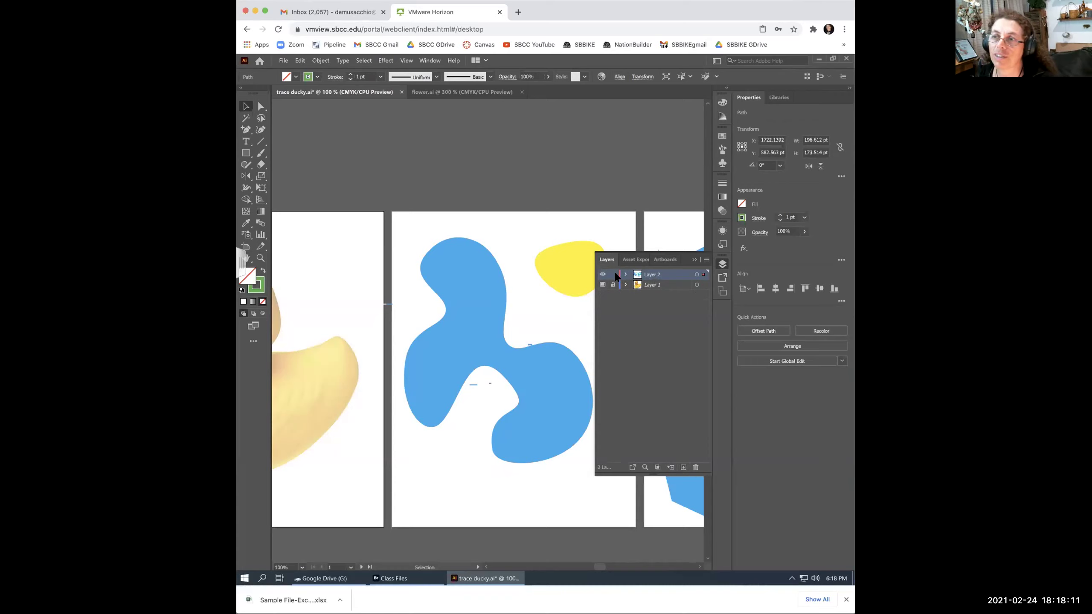
{"action": "left_click", "coordinate": [502, 322]}
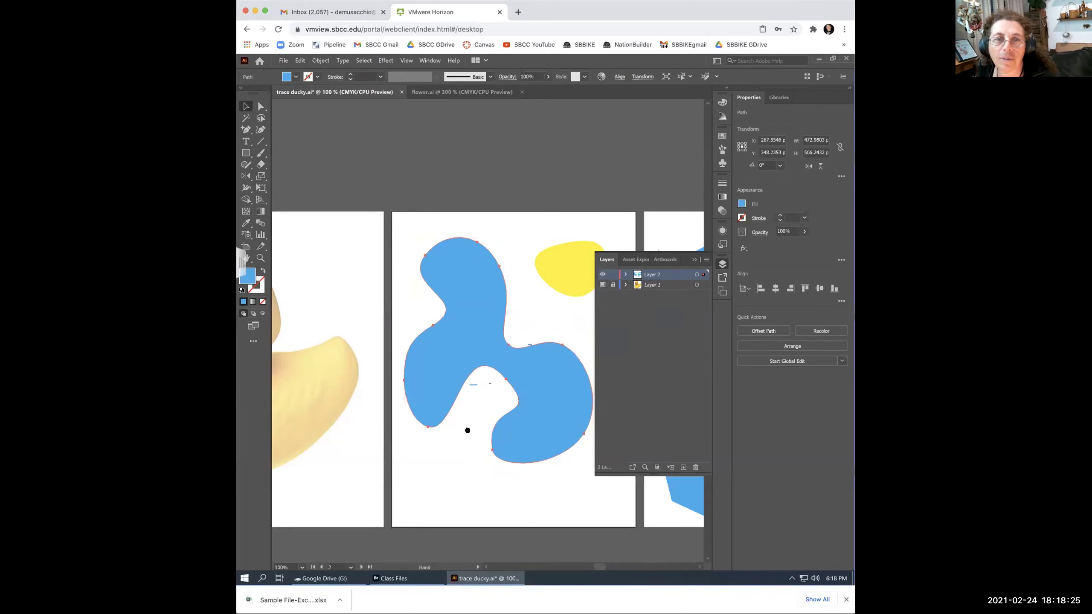
{"action": "left_click_drag", "start_coordinate": [499, 432], "coordinate": [670, 445]}
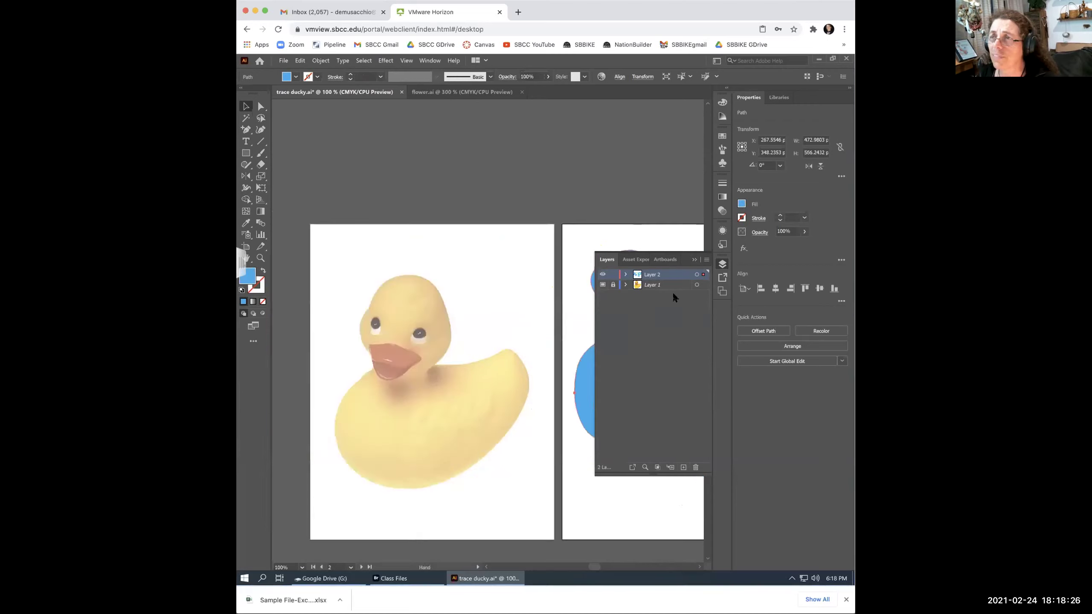
{"action": "left_click", "coordinate": [695, 258]}
{"action": "left_click_drag", "start_coordinate": [387, 389], "coordinate": [459, 372]}
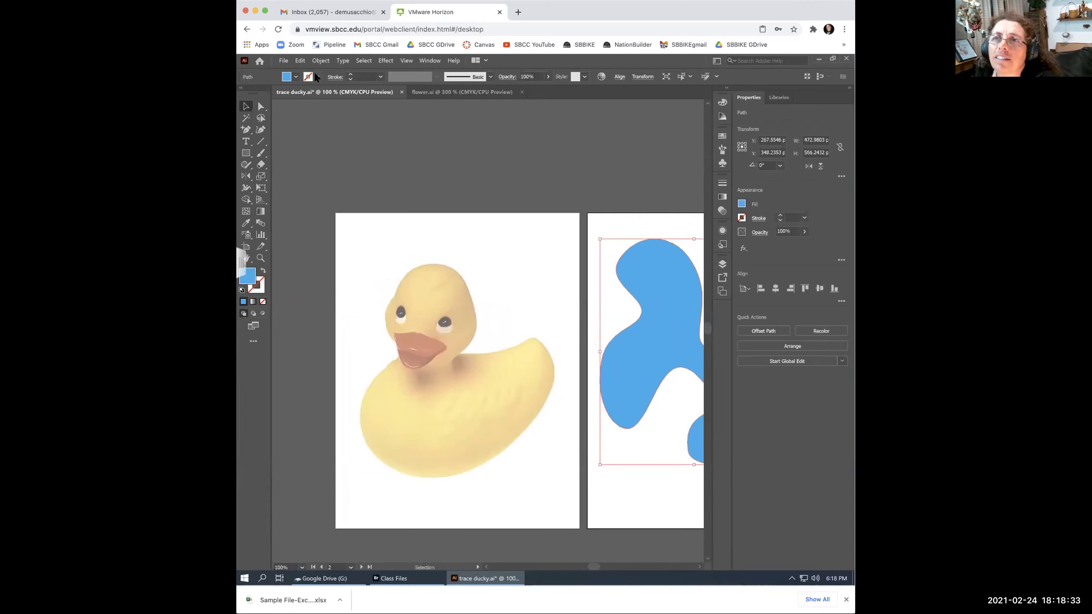
With no artwork selected, set the fill to None and the stroke colour to a green swatch.
{"action": "left_click", "coordinate": [431, 285]}
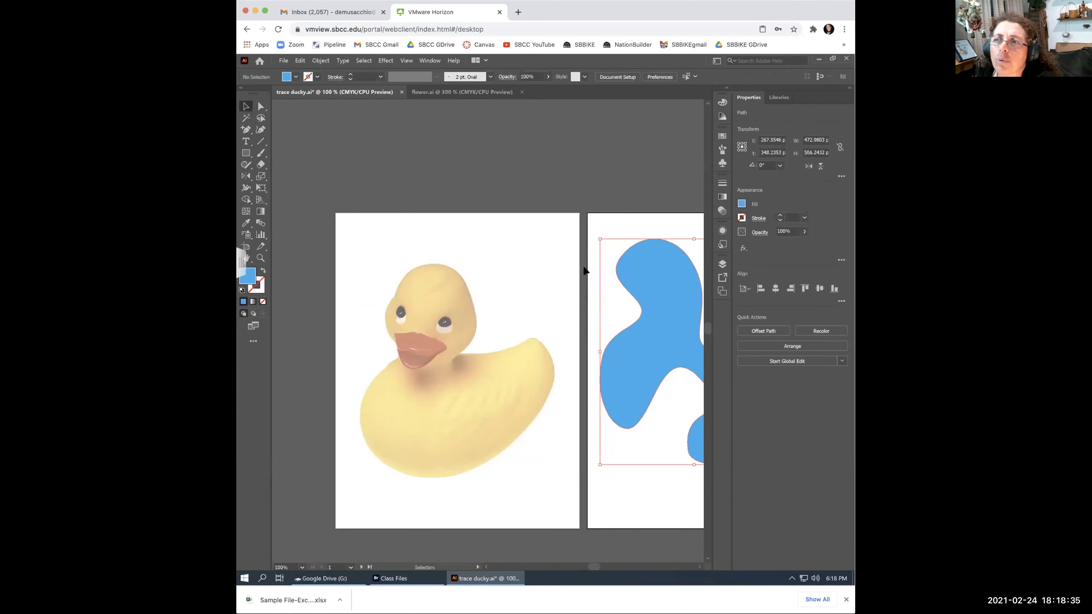
{"action": "left_click", "coordinate": [294, 75]}
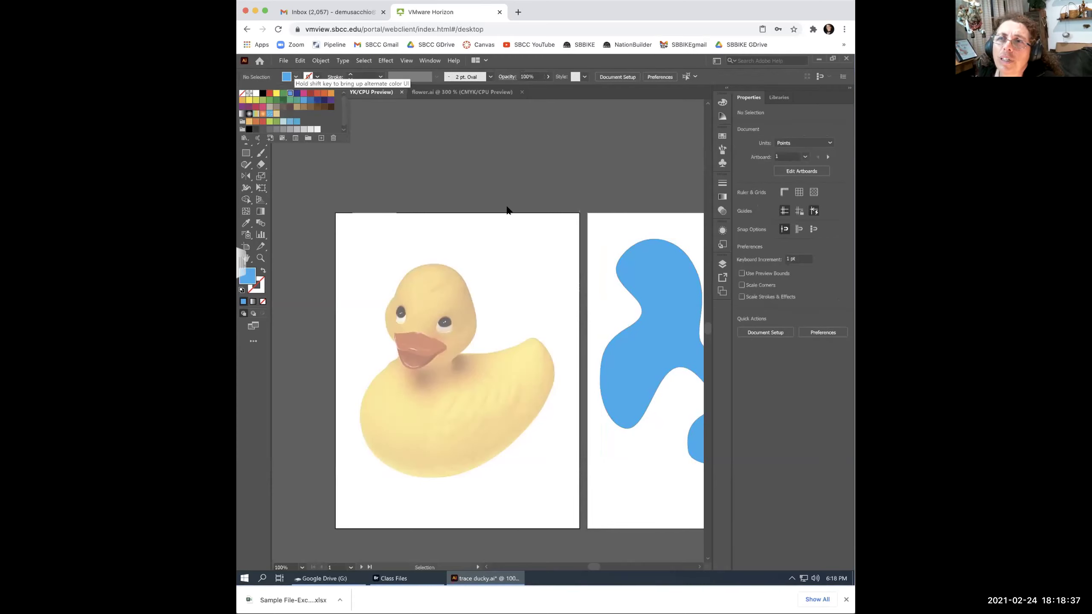
{"action": "left_click", "coordinate": [473, 239]}
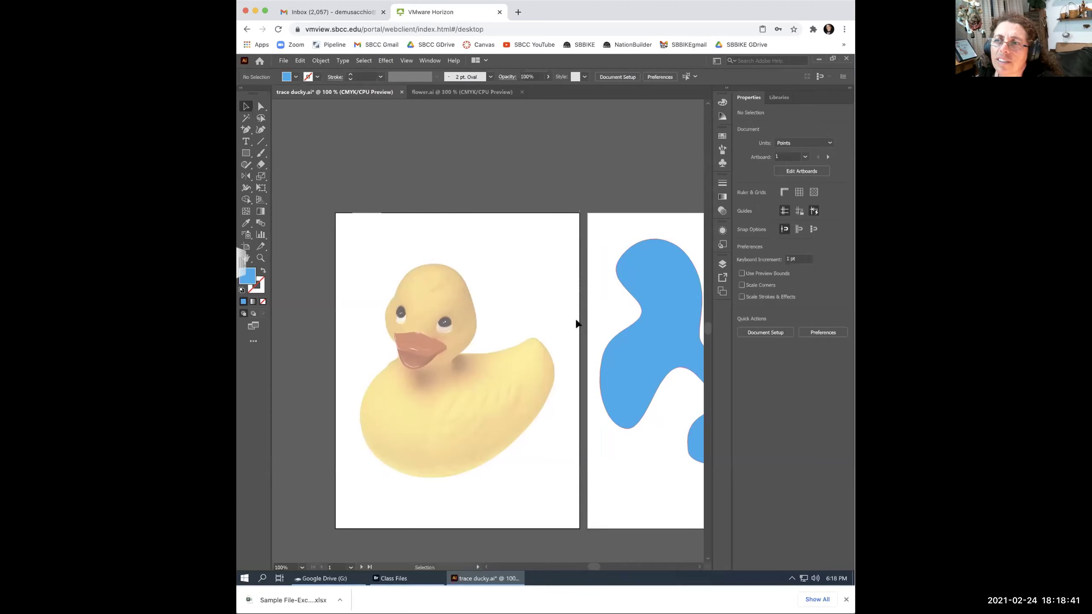
{"action": "left_click", "coordinate": [293, 76]}
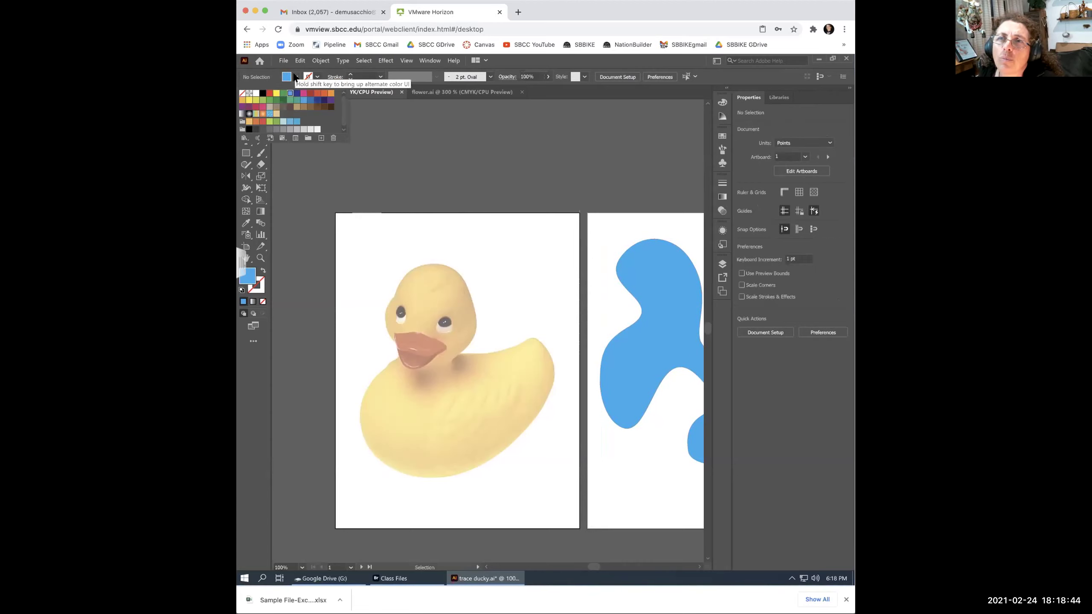
{"action": "left_click", "coordinate": [241, 93]}
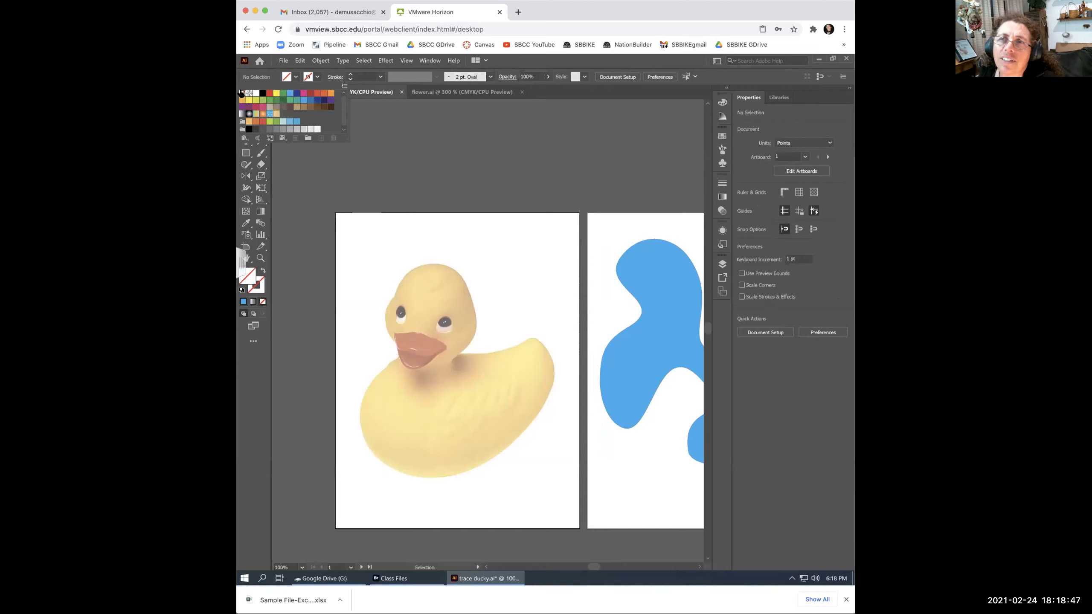
{"action": "left_click", "coordinate": [317, 77]}
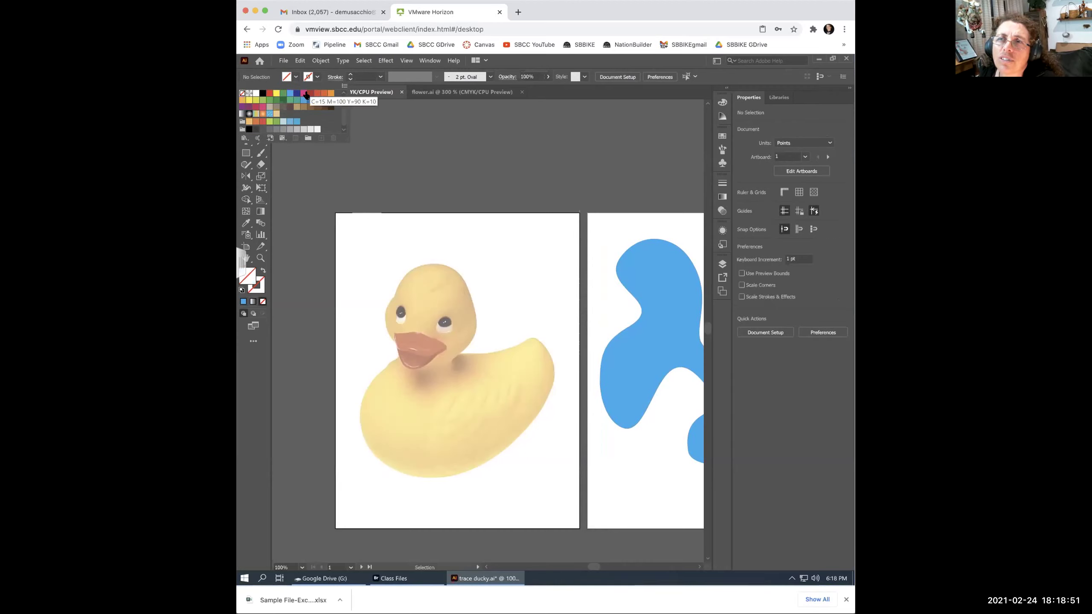
{"action": "left_click", "coordinate": [268, 101]}
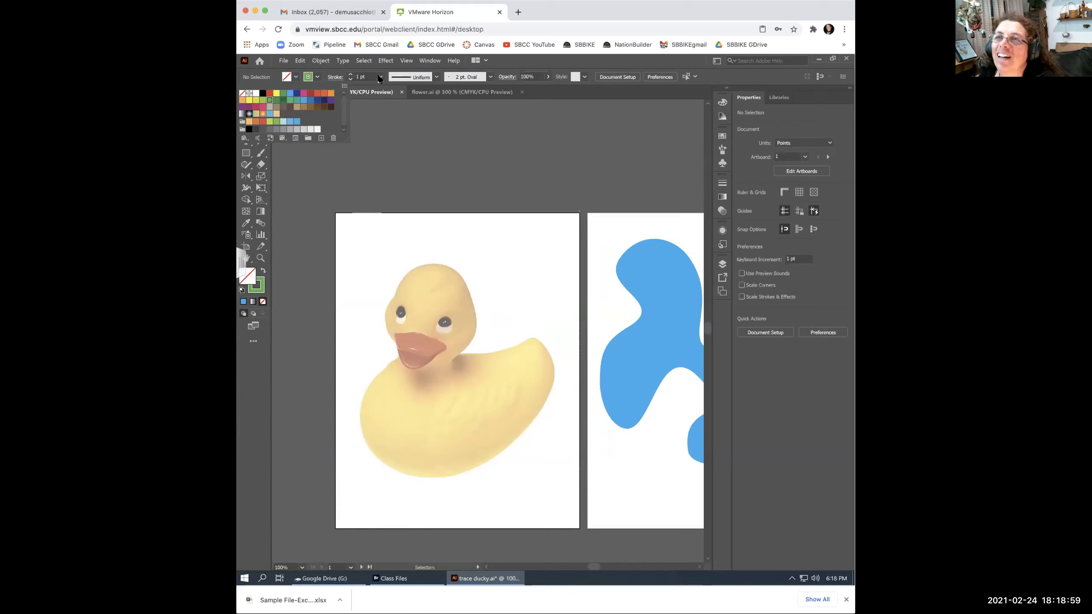
{"action": "left_click", "coordinate": [363, 74]}
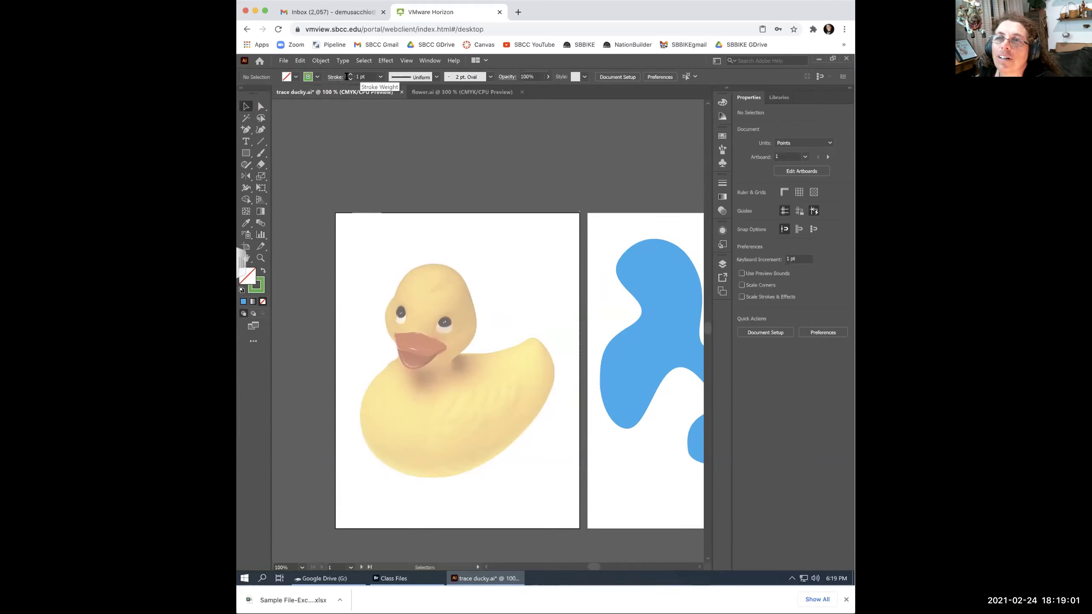
Draw a closed, roughly circular path about 139 pt wide with the Curvature tool above the duck's back, and deselect it.
{"action": "left_click", "coordinate": [261, 130]}
{"action": "left_click", "coordinate": [484, 234]}
{"action": "left_click", "coordinate": [528, 238]}
{"action": "left_click", "coordinate": [515, 281]}
{"action": "left_click", "coordinate": [476, 250]}
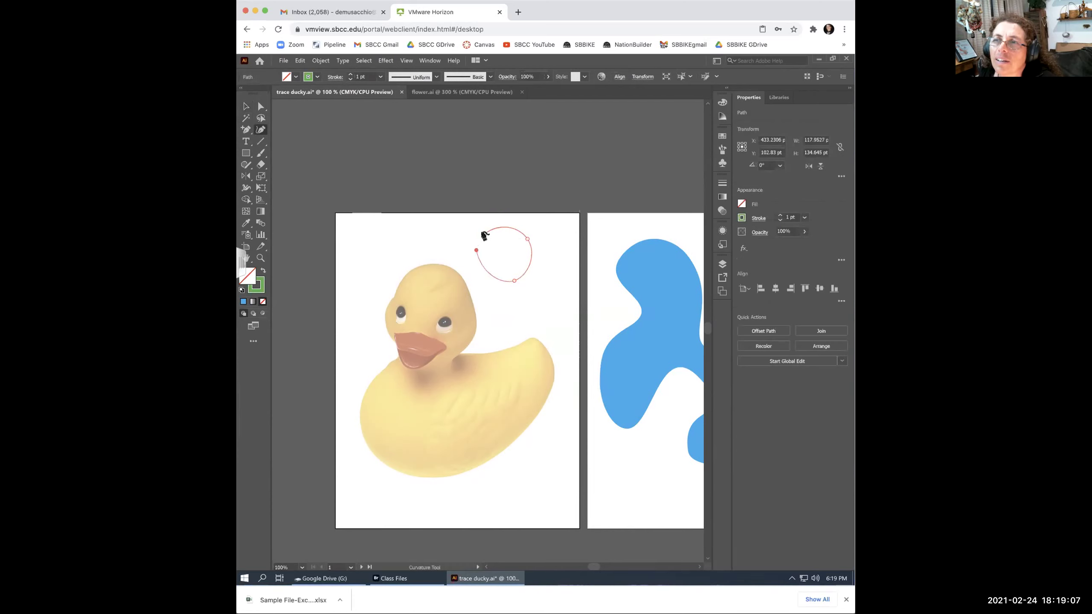
{"action": "left_click", "coordinate": [485, 234]}
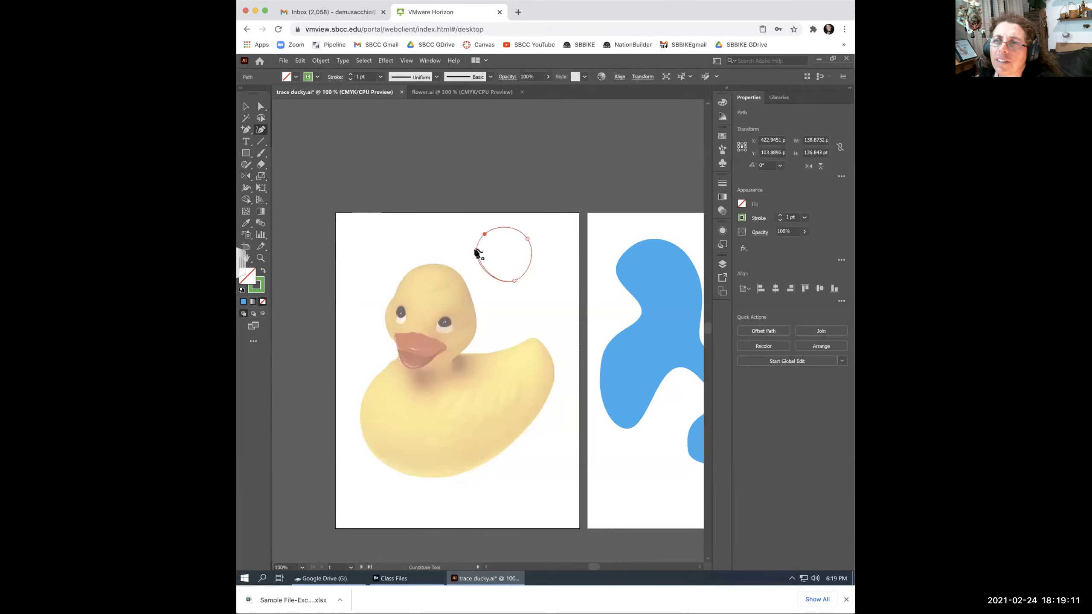
{"action": "left_click", "coordinate": [477, 250]}
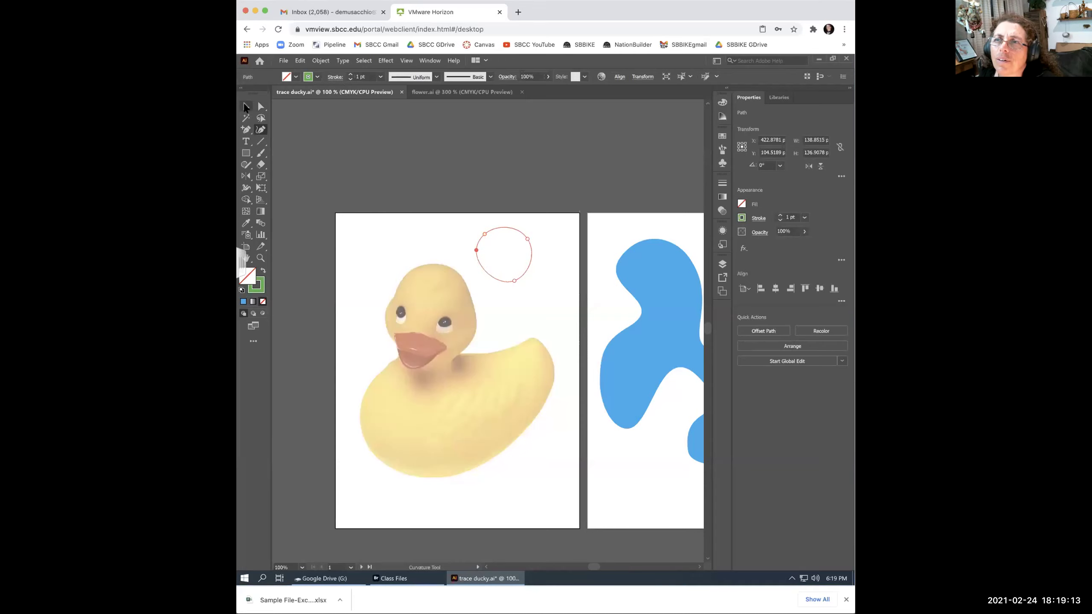
{"action": "key", "text": "v"}
{"action": "left_click", "coordinate": [555, 262]}
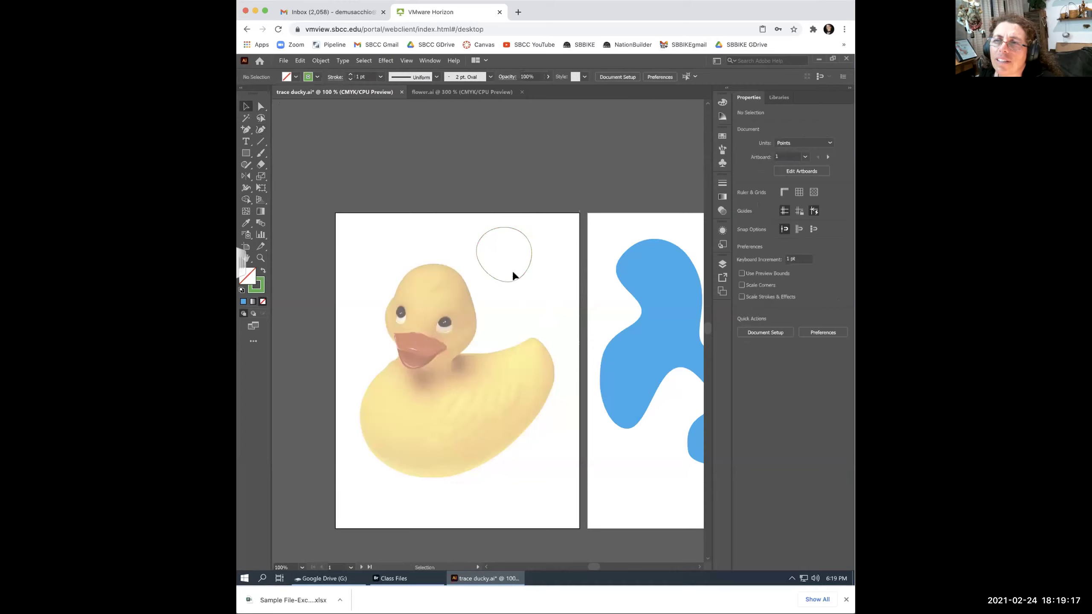
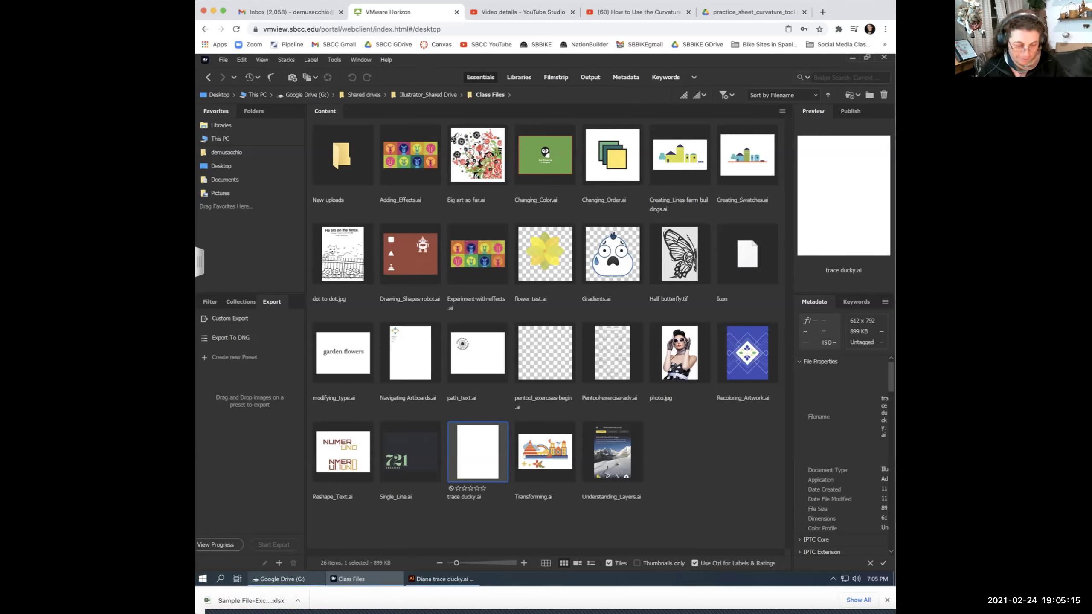
{"action": "mouse_move", "coordinate": [279, 579]}
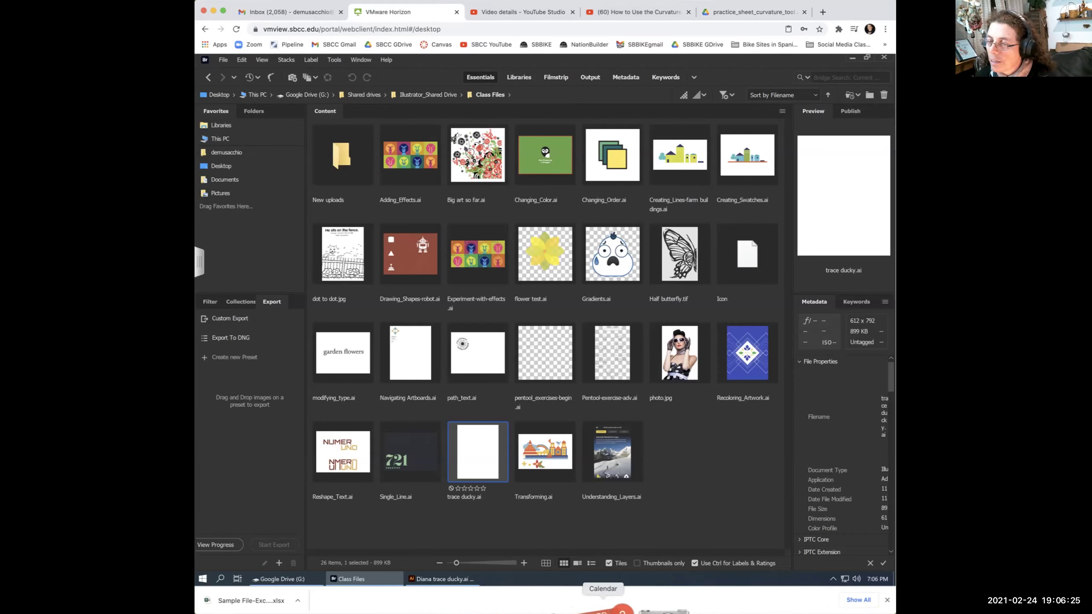
{"action": "left_click", "coordinate": [622, 608]}
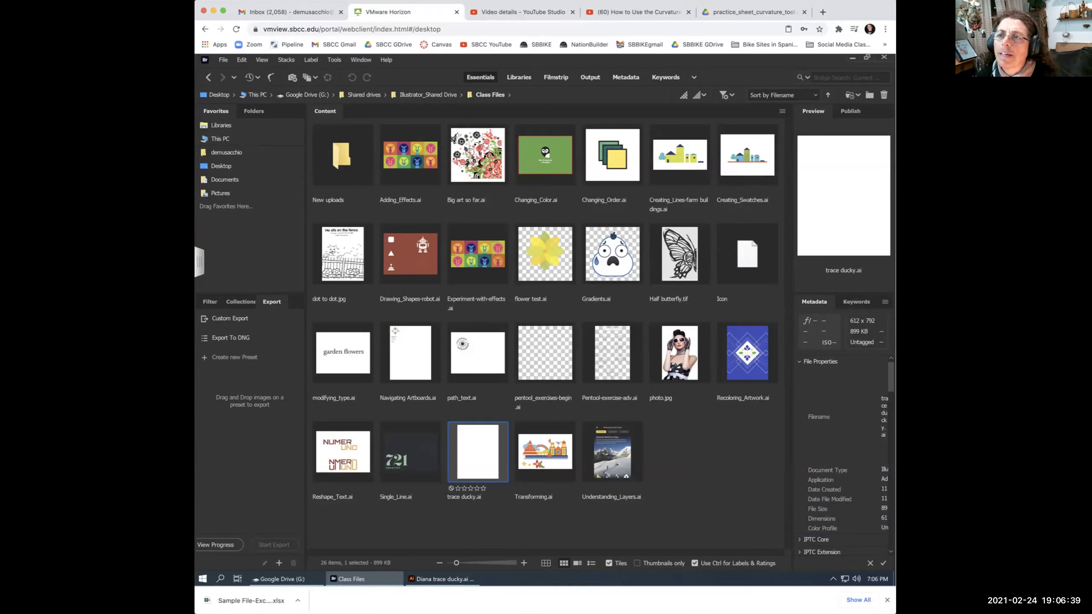
In Bridge, preview Adding_Effects.ai and Experiment-with-effects.ai full screen to compare the plain lion faces with the versions using effects.
{"action": "left_click", "coordinate": [411, 155]}
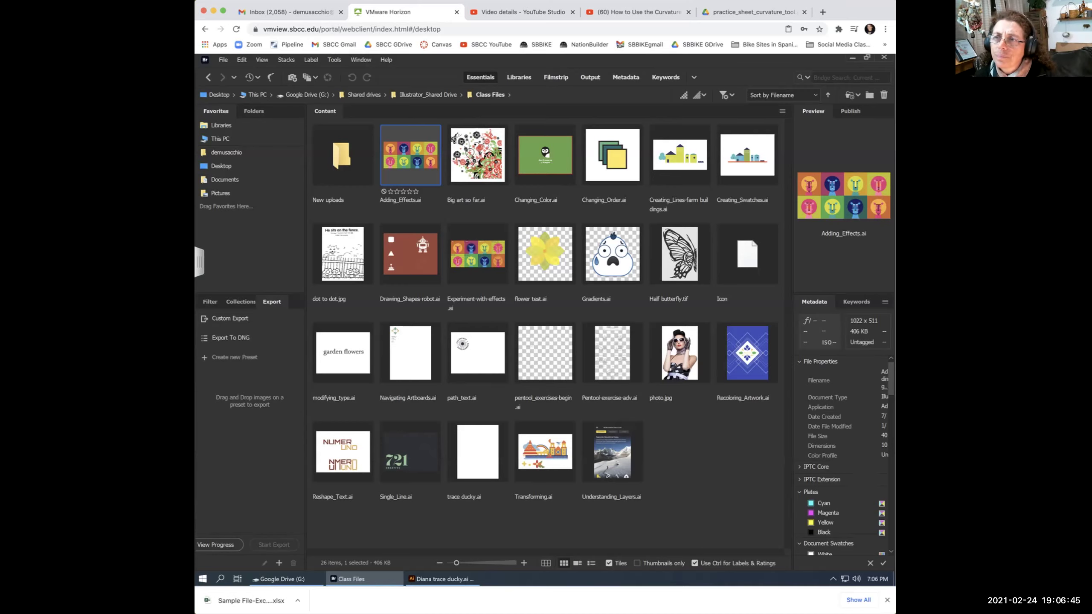
{"action": "key", "text": "space"}
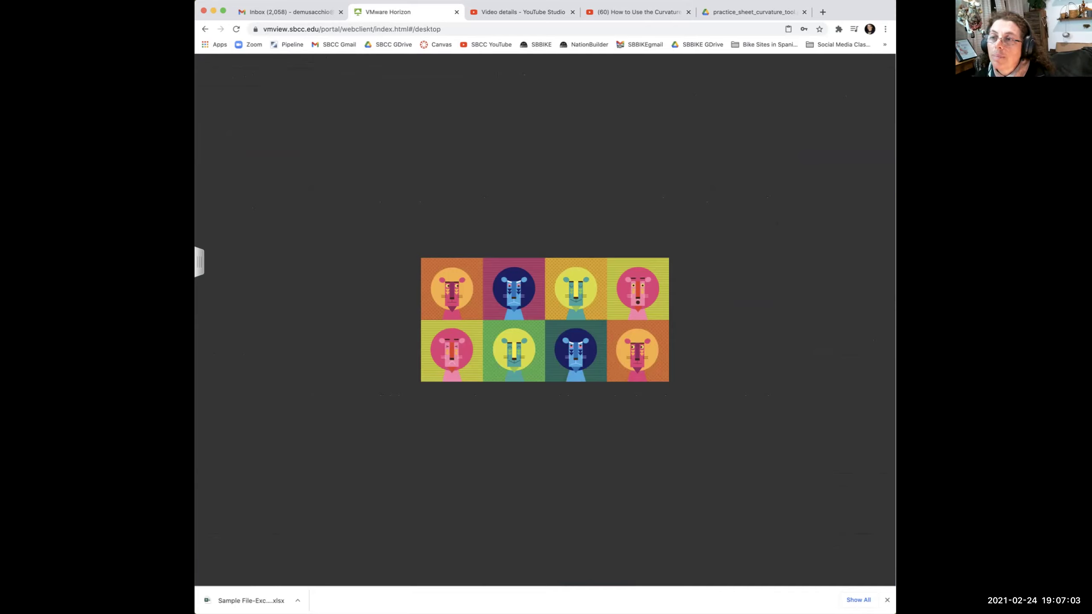
{"action": "key", "text": "space"}
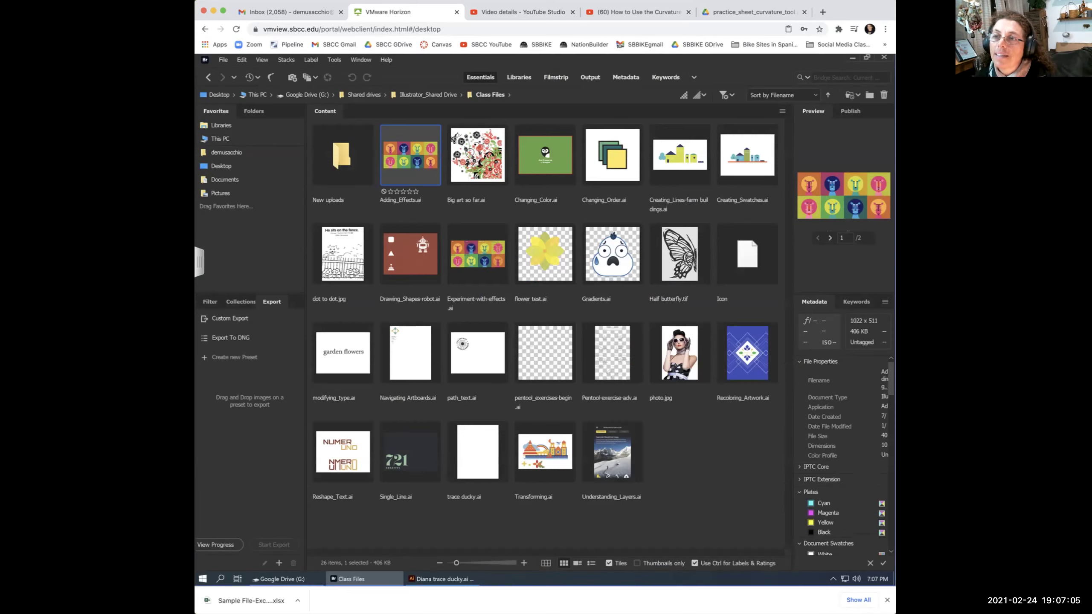
{"action": "key", "text": "space"}
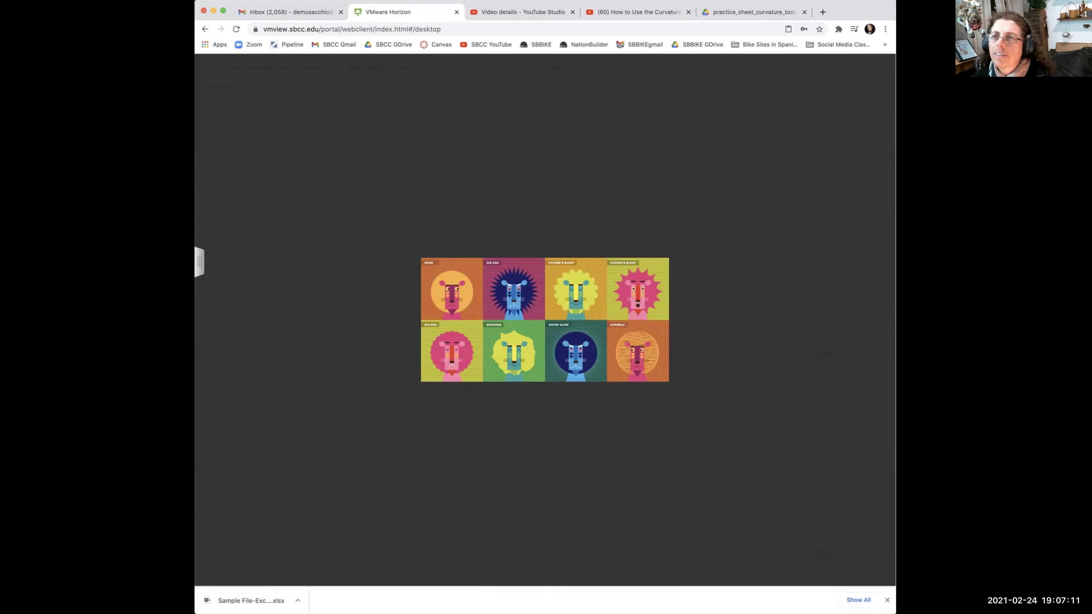
{"action": "key", "text": "space"}
{"action": "key", "text": "Right"}
{"action": "key", "text": "space"}
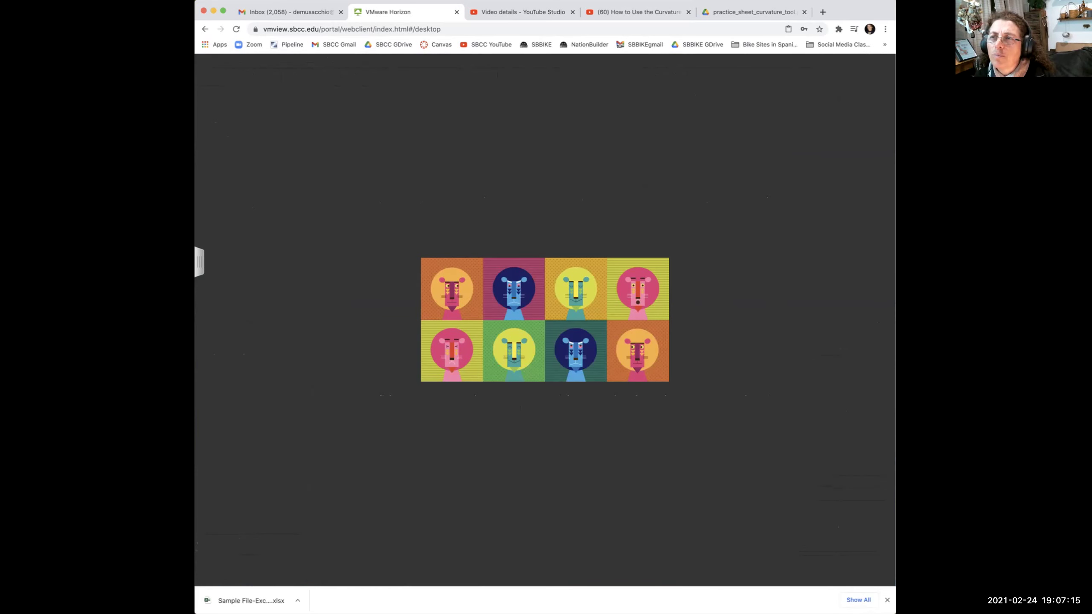
{"action": "key", "text": "space"}
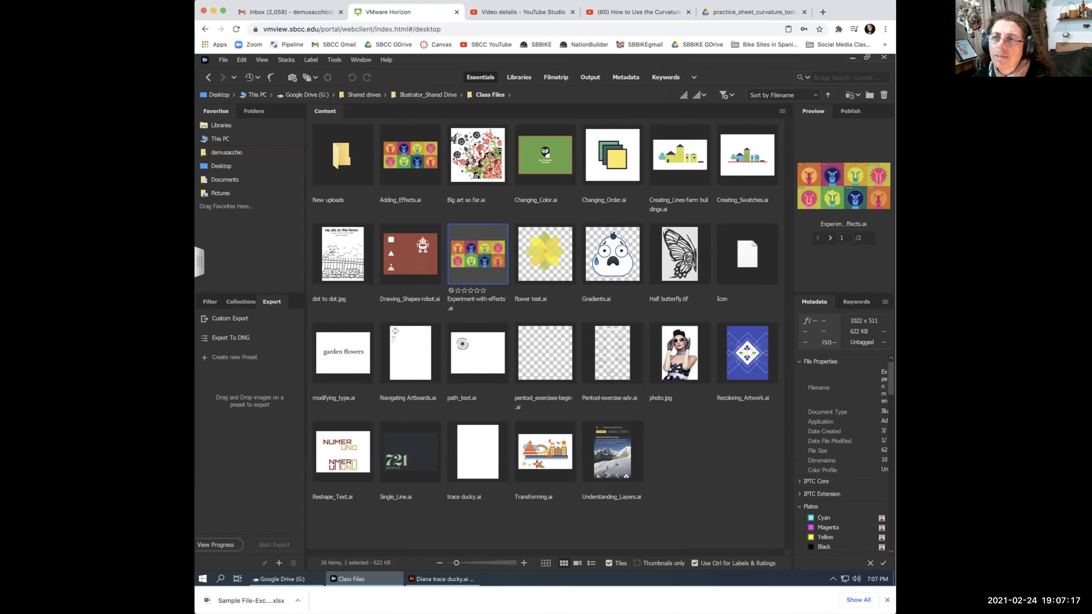
{"action": "key", "text": "space"}
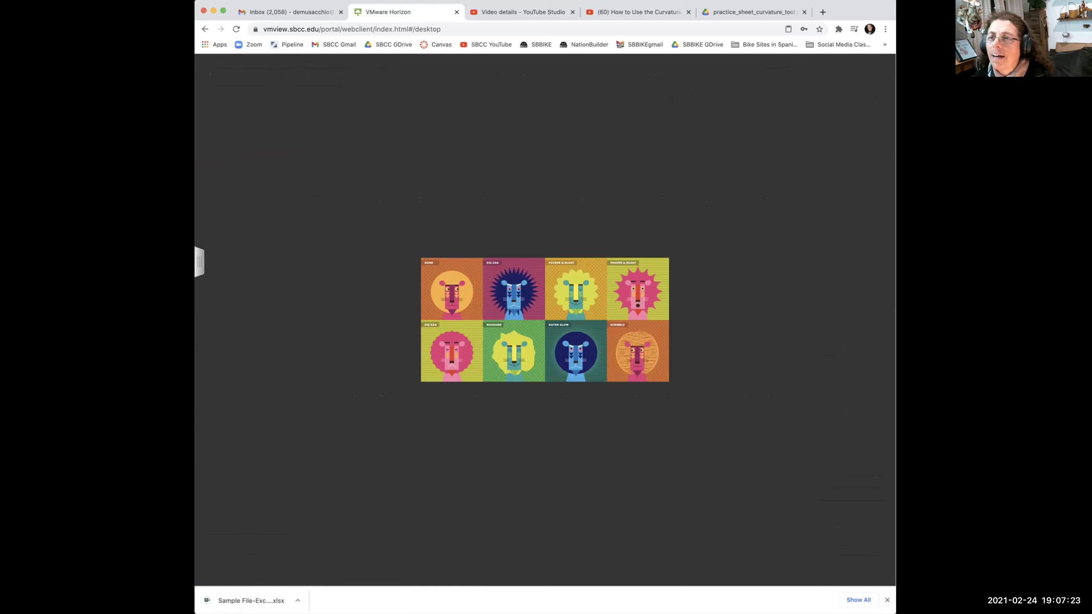
{"action": "key", "text": "space"}
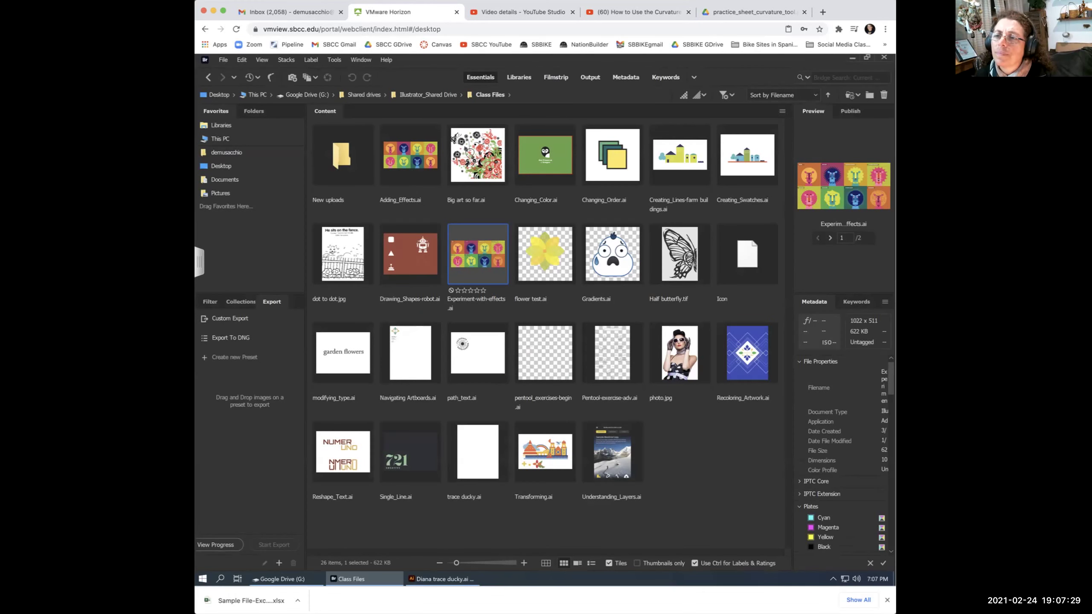
Open Adding_Effects.ai from the Class Files folder in Illustrator, with the whole grid of lion faces in view.
{"action": "left_click", "coordinate": [411, 155]}
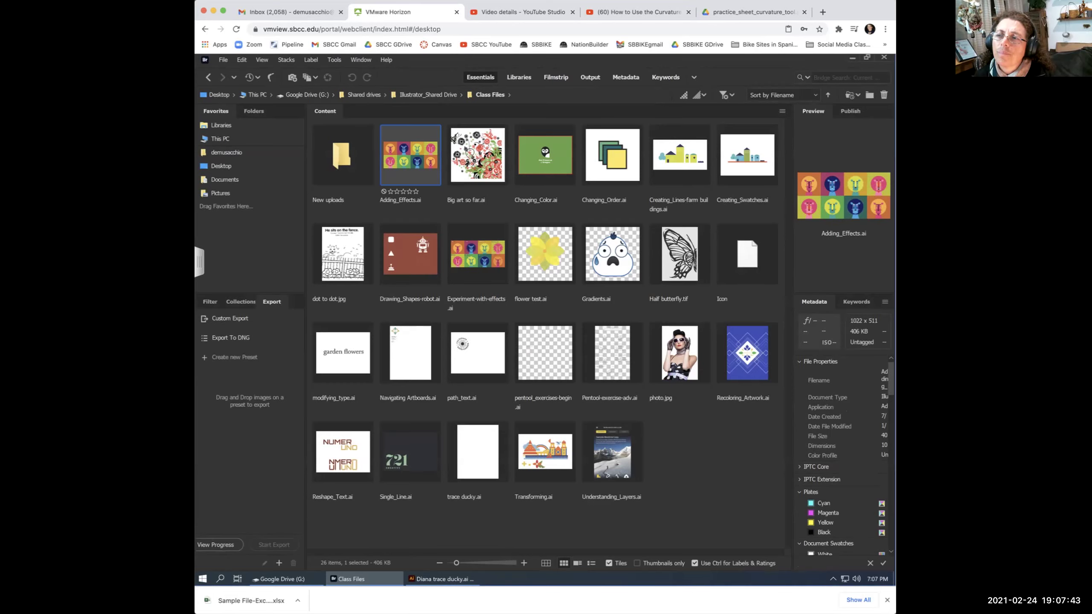
{"action": "key", "text": "alt+Tab"}
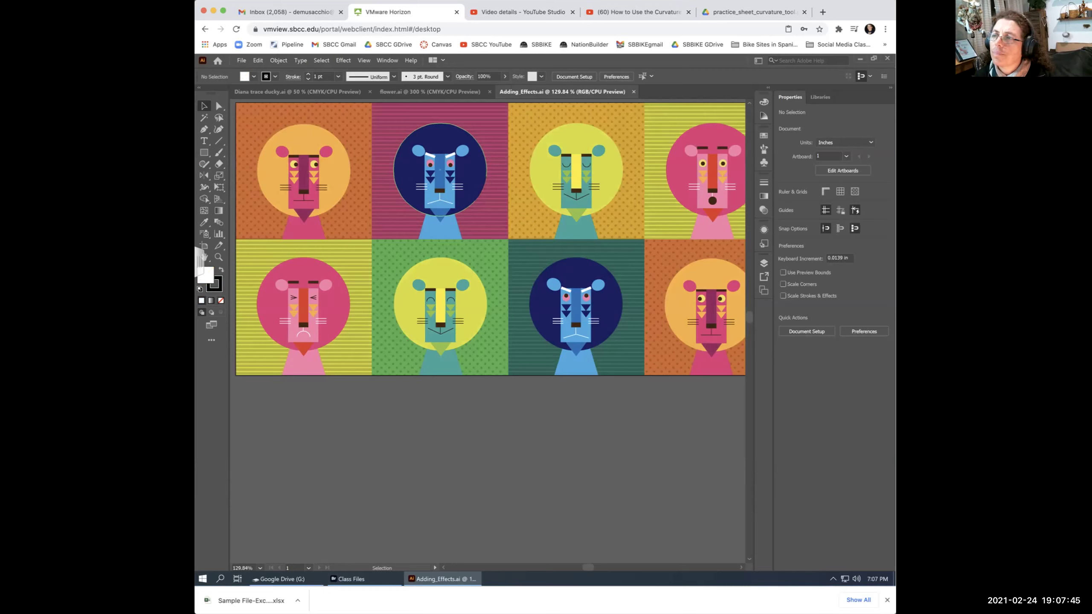
{"action": "key", "text": "h"}
{"action": "left_click_drag", "start_coordinate": [575, 312], "coordinate": [556, 366]}
{"action": "key", "text": "v"}
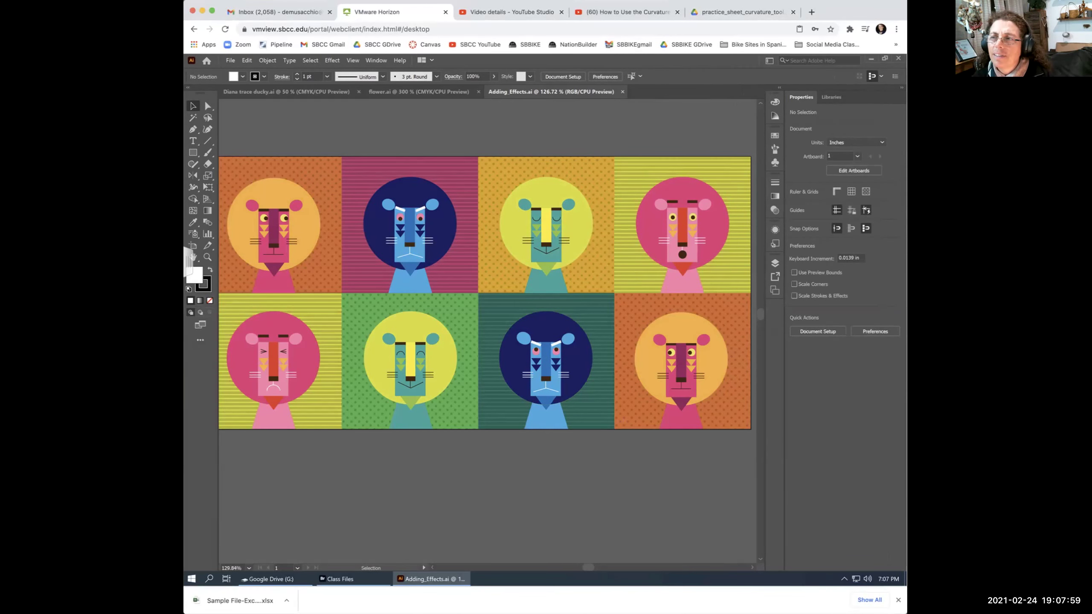
Zoom to 400 % on the yellow-maned lion with the green dotted background and show the document's layers.
{"action": "left_click_drag", "start_coordinate": [486, 292], "coordinate": [494, 297]}
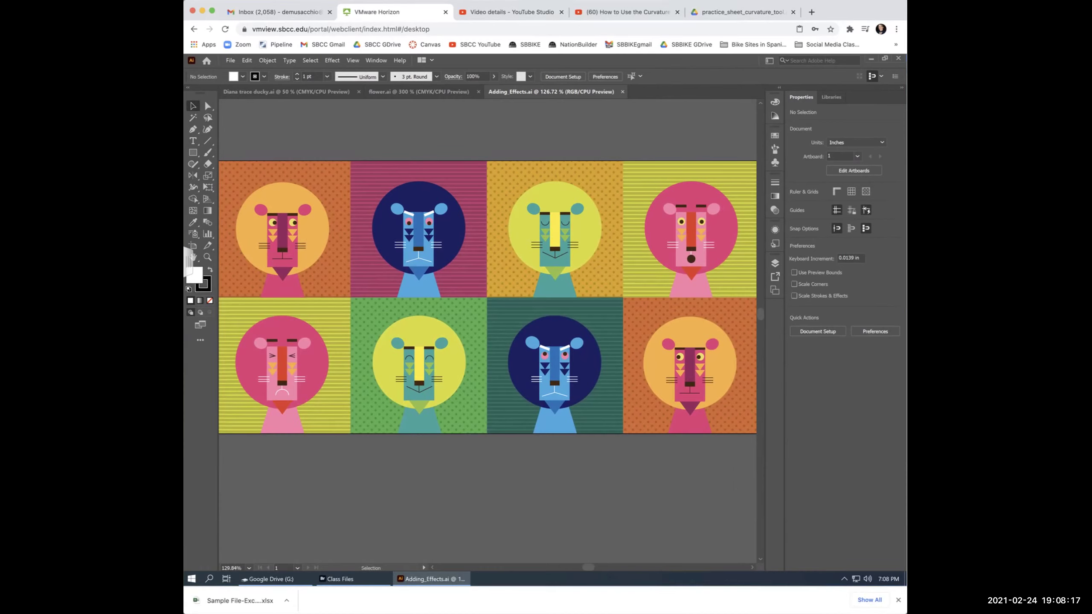
{"action": "key", "text": "ctrl+equal"}
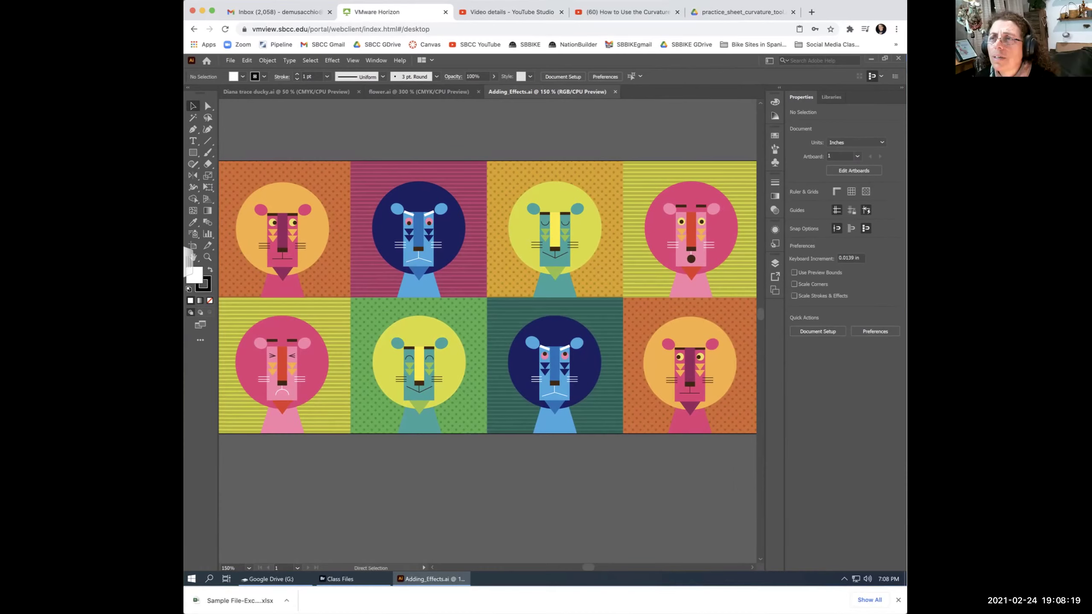
{"action": "scroll", "coordinate": [566, 381], "scroll_direction": "up", "scroll_amount": 5}
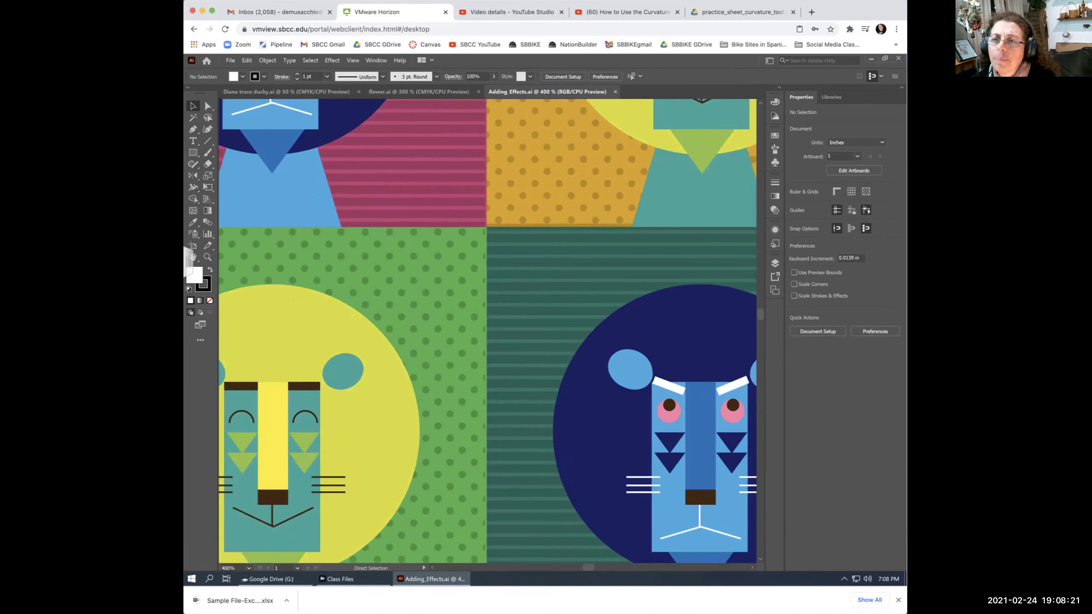
{"action": "left_click_drag", "start_coordinate": [702, 475], "coordinate": [849, 358]}
{"action": "left_click_drag", "start_coordinate": [487, 323], "coordinate": [552, 325]}
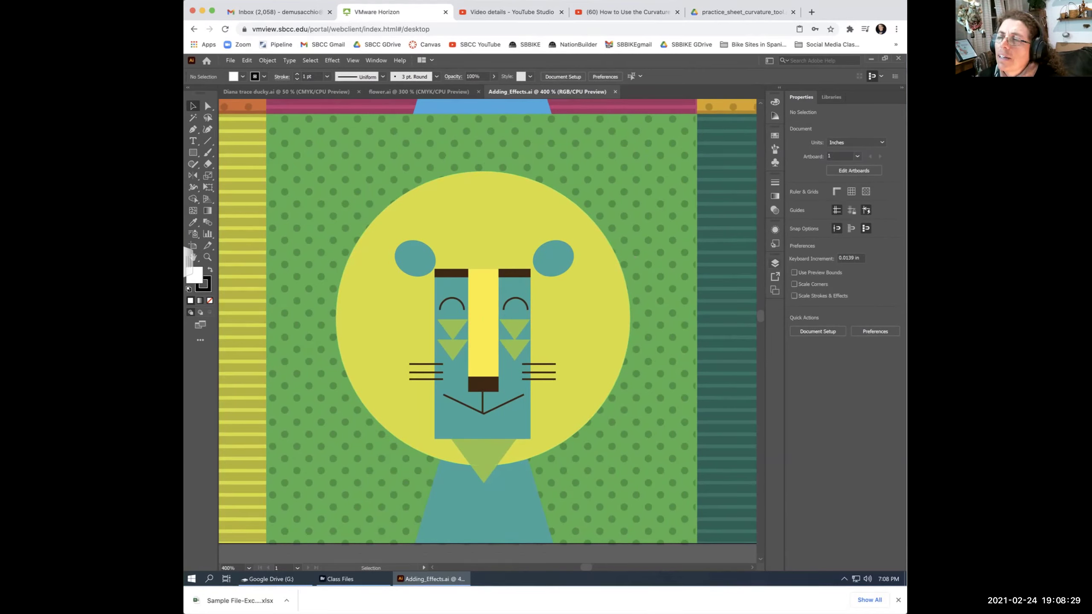
{"action": "left_click", "coordinate": [775, 263]}
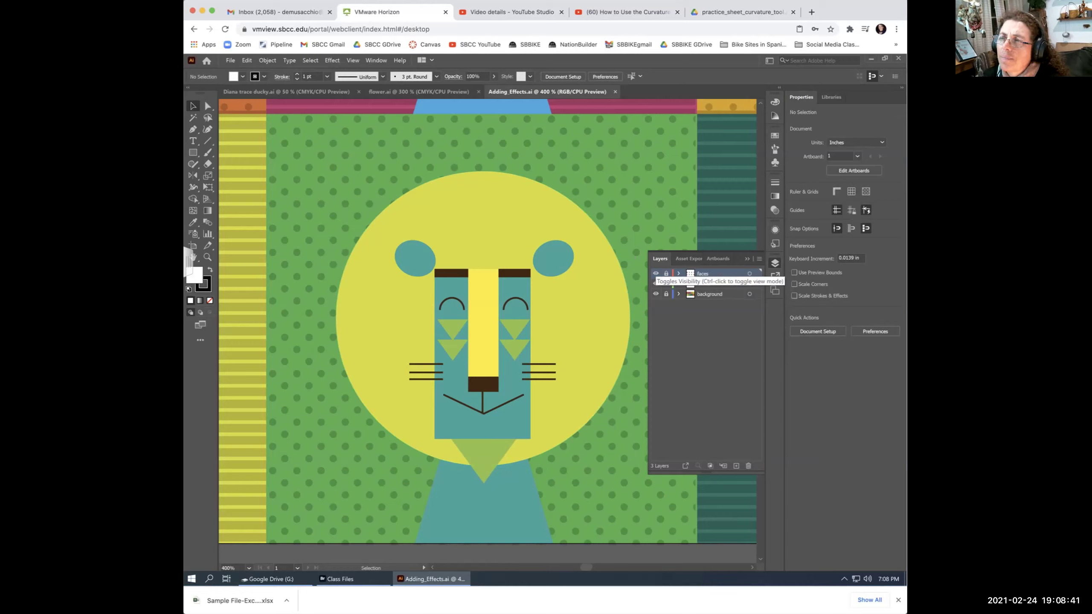
Hide the faces and background layers so only the manes show, and view several mane circles at 200 %.
{"action": "left_click", "coordinate": [656, 274]}
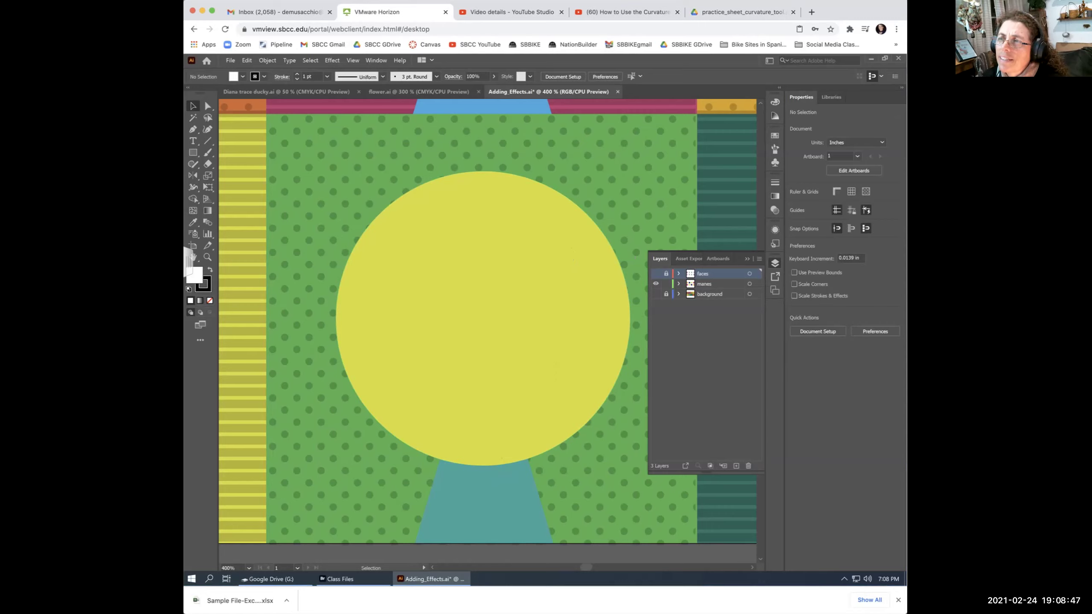
{"action": "left_click", "coordinate": [656, 294]}
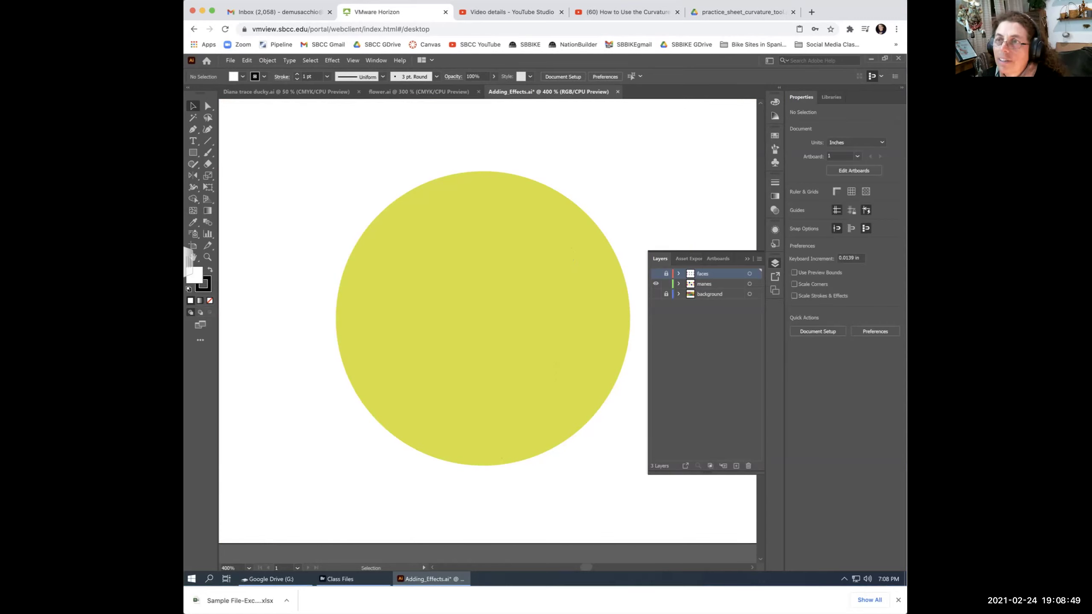
{"action": "key", "text": "ctrl+minus"}
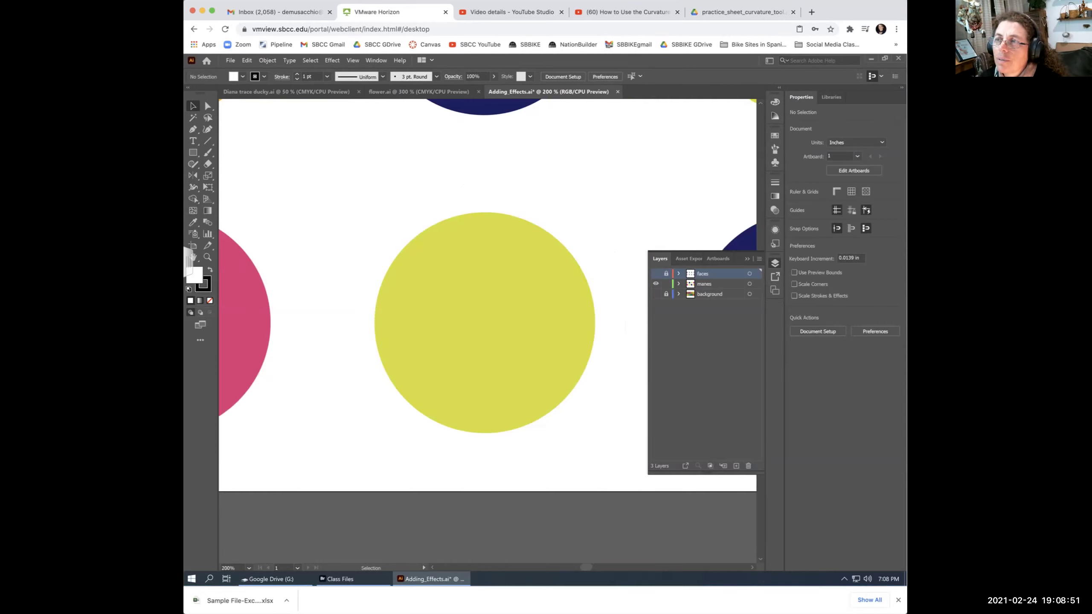
{"action": "left_click_drag", "start_coordinate": [485, 323], "coordinate": [526, 352]}
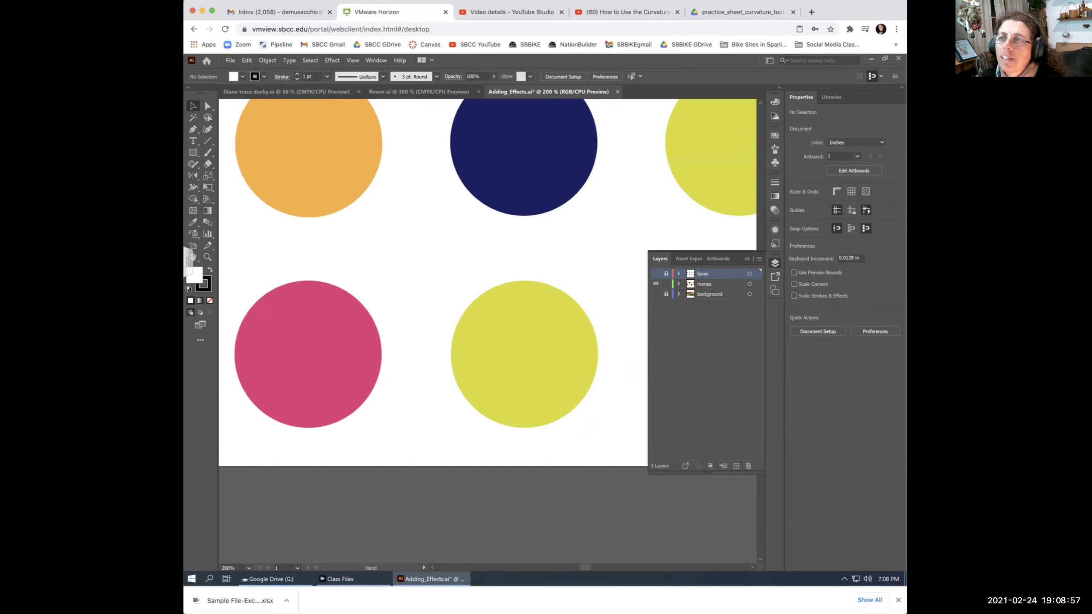
{"action": "left_click_drag", "start_coordinate": [526, 353], "coordinate": [514, 395]}
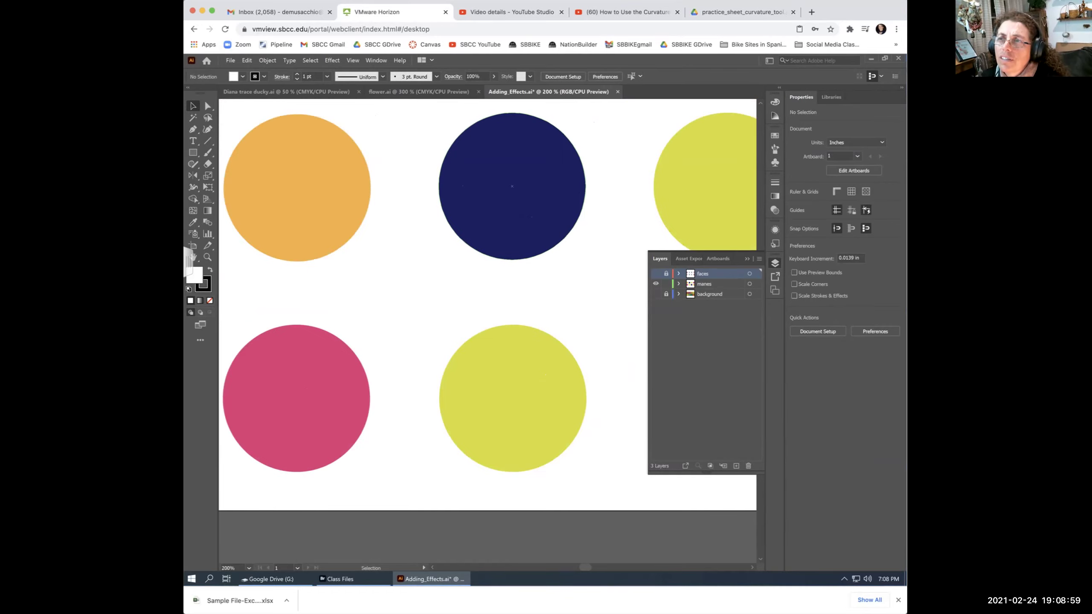
Isolate the background layer's artwork, and after it the faces layer's artwork, by switching the layers' visibility.
{"action": "key", "text": "ctrl+y"}
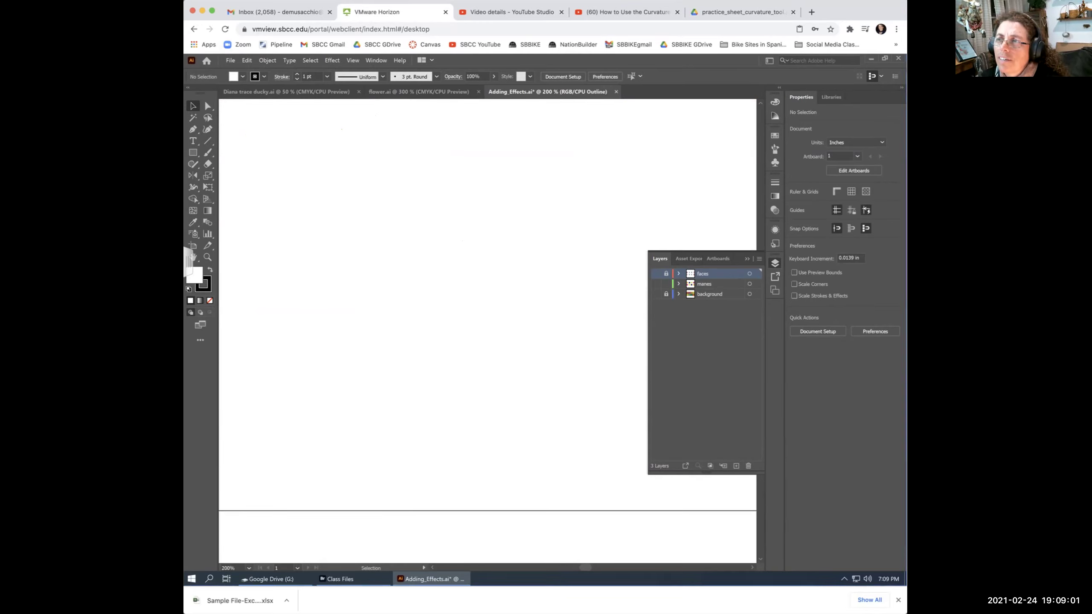
{"action": "key", "text": "ctrl+y"}
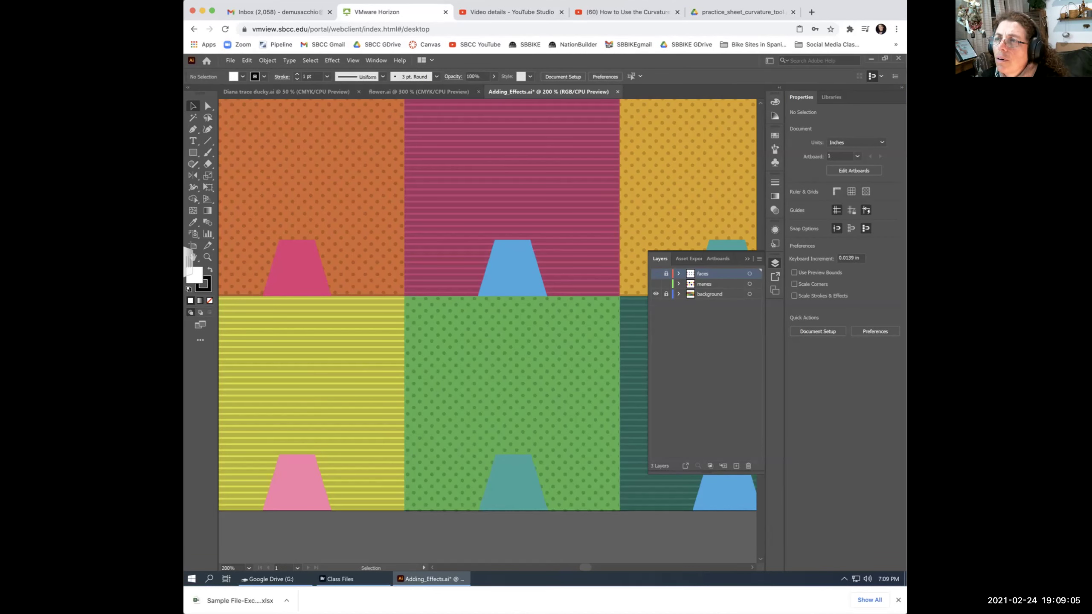
{"action": "left_click", "coordinate": [655, 294]}
{"action": "left_click", "coordinate": [655, 274]}
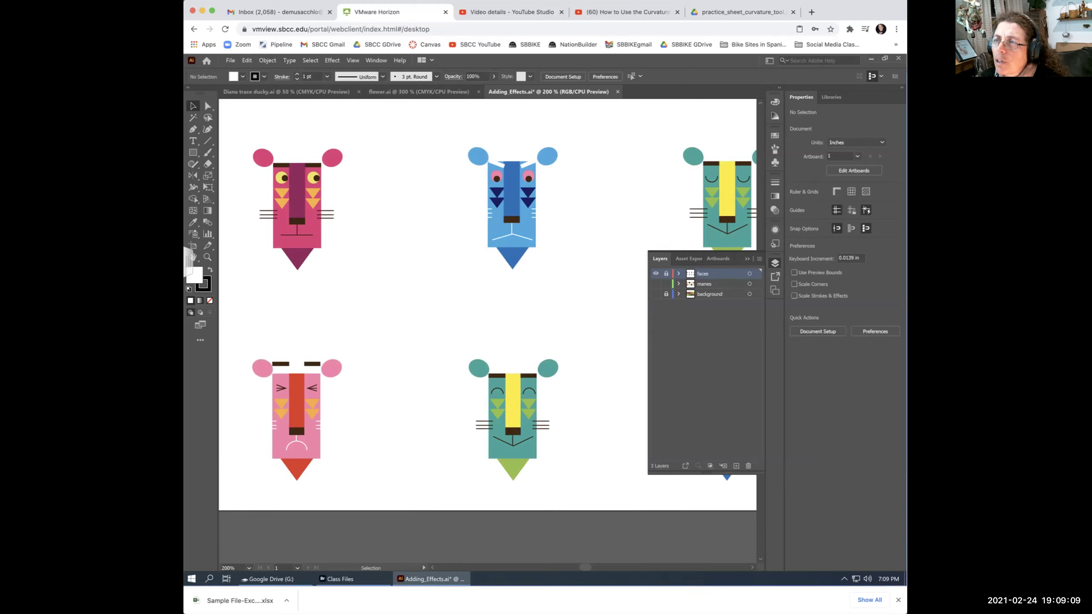
Unlock and expand the faces layer, and move the yellow nose bridge, one green cheek triangle and the brown nose off the lower teal face.
{"action": "left_click", "coordinate": [679, 273]}
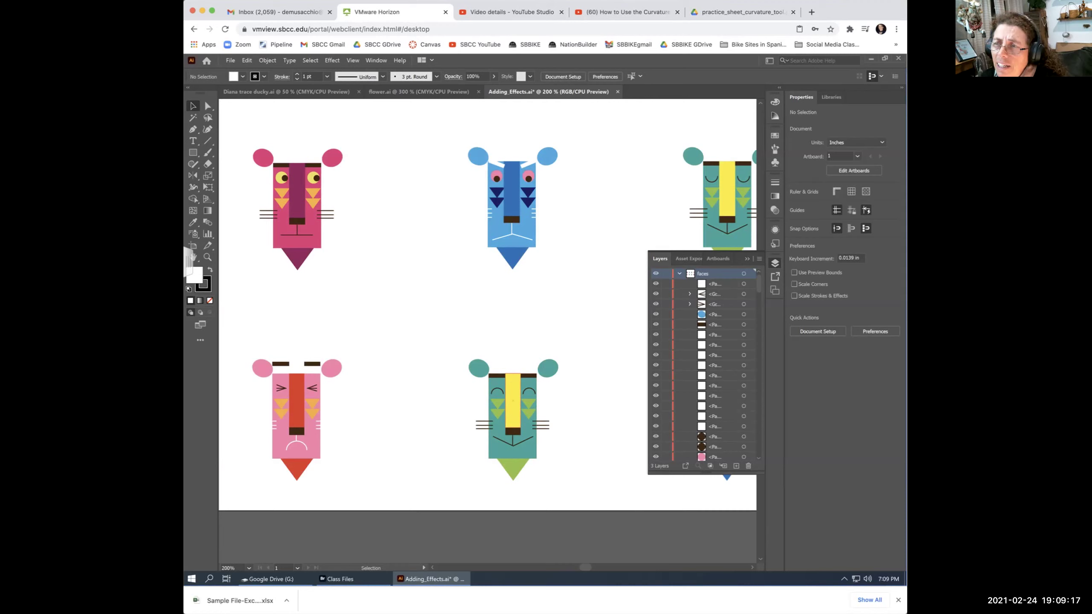
{"action": "left_click", "coordinate": [513, 400]}
{"action": "left_click_drag", "start_coordinate": [513, 400], "coordinate": [585, 366]}
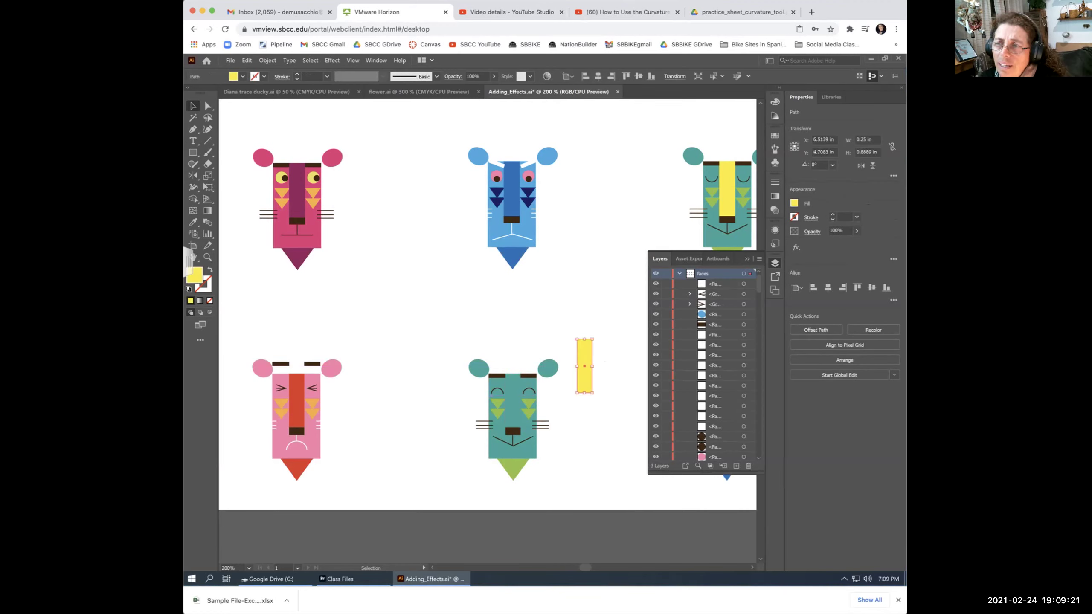
{"action": "left_click_drag", "start_coordinate": [501, 403], "coordinate": [452, 399]}
{"action": "left_click_drag", "start_coordinate": [512, 430], "coordinate": [576, 469]}
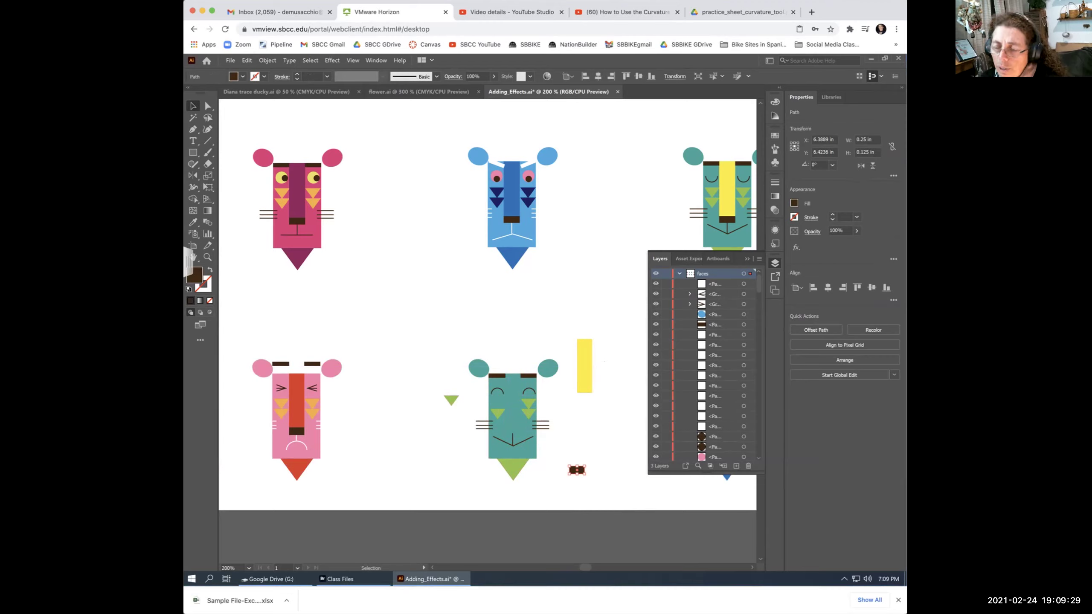
Undo the moves of the face pieces and the layer's unlocking, collapse the faces layer, and show the manes and background layers again.
{"action": "key", "text": "ctrl+z"}
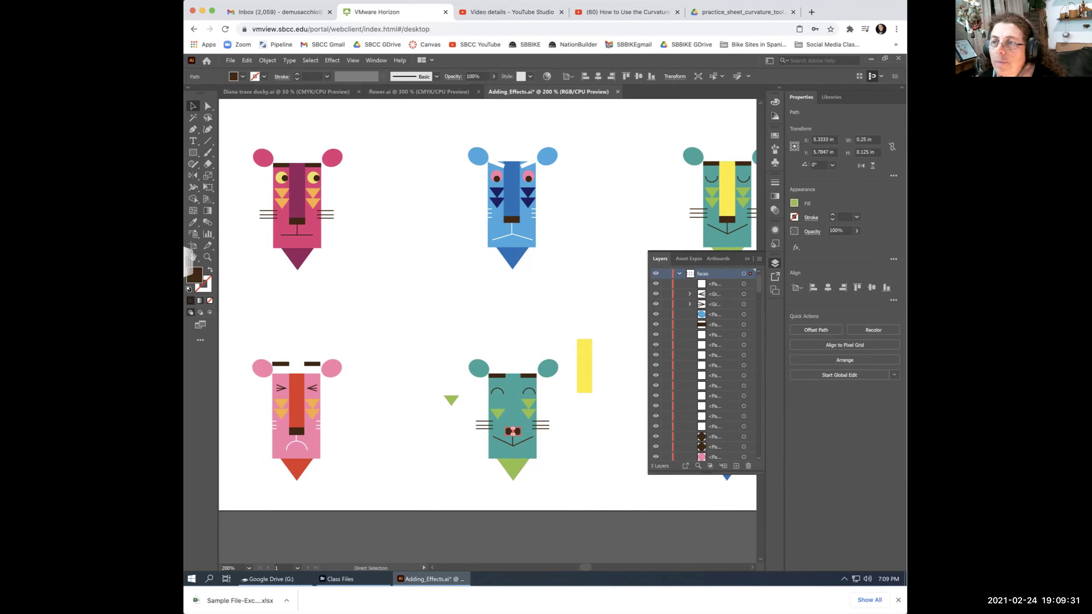
{"action": "key", "text": "ctrl+z"}
{"action": "key", "text": "ctrl+z"}
{"action": "key", "text": "ctrl+z"}
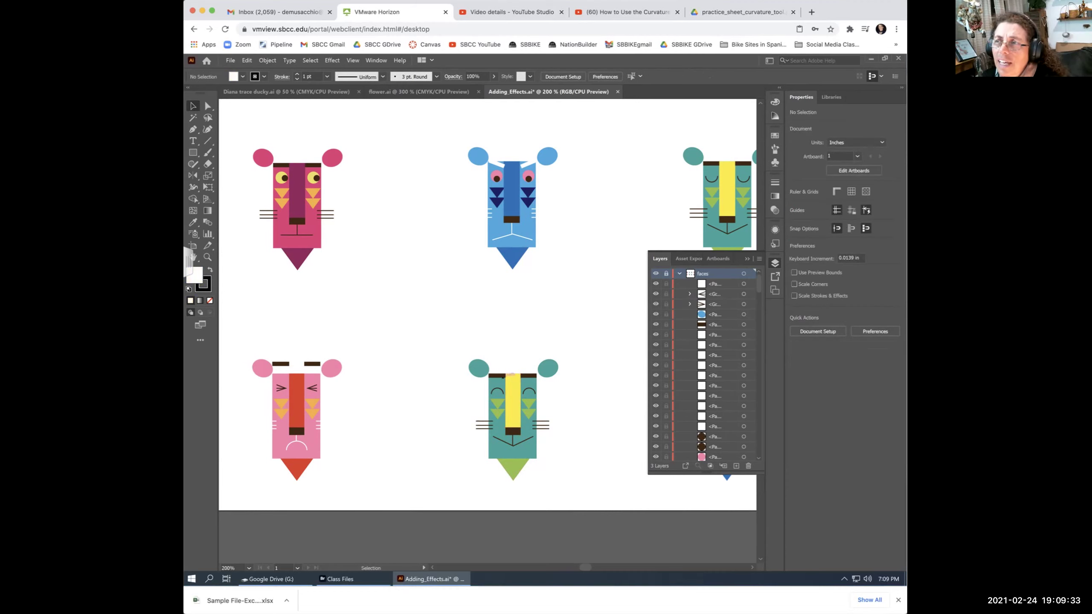
{"action": "left_click", "coordinate": [680, 273]}
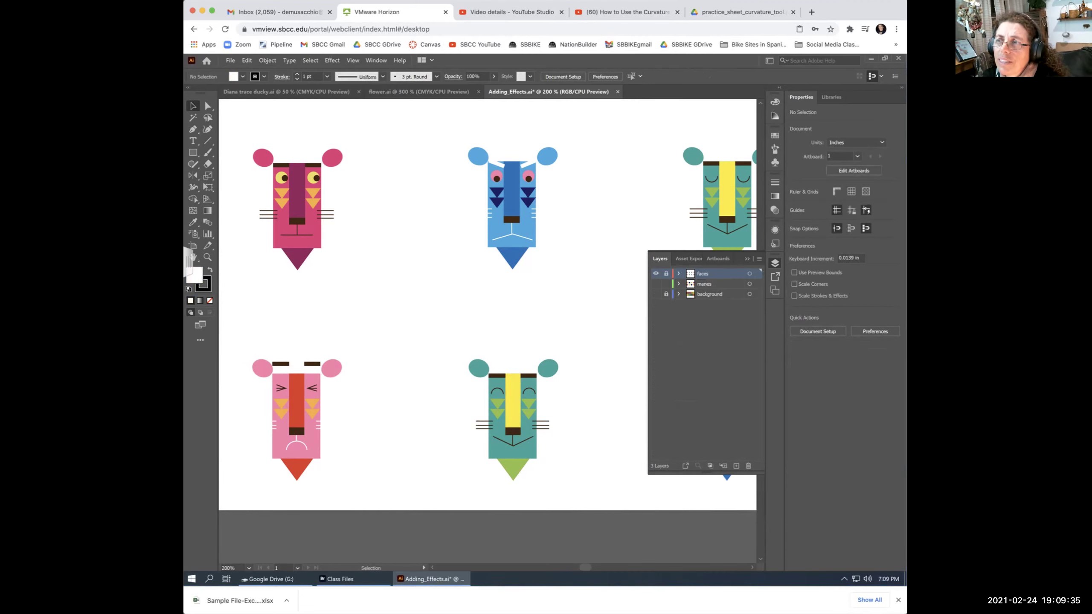
{"action": "left_click_drag", "start_coordinate": [656, 283], "coordinate": [656, 294]}
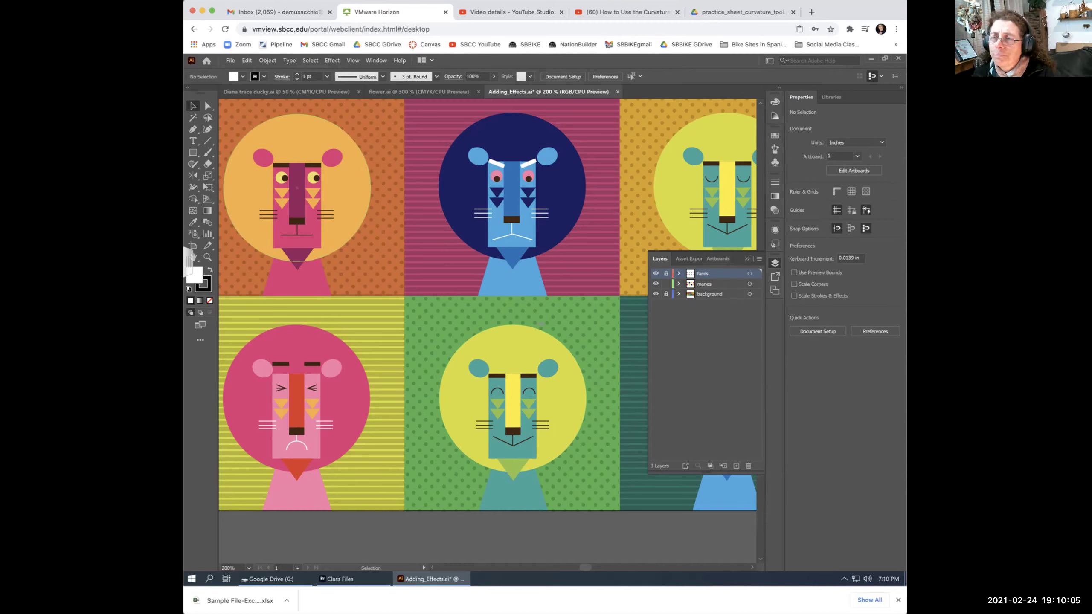
Make manes the active layer, hide the layers list, and bring the whole orange-maned lion into view.
{"action": "left_click", "coordinate": [714, 284]}
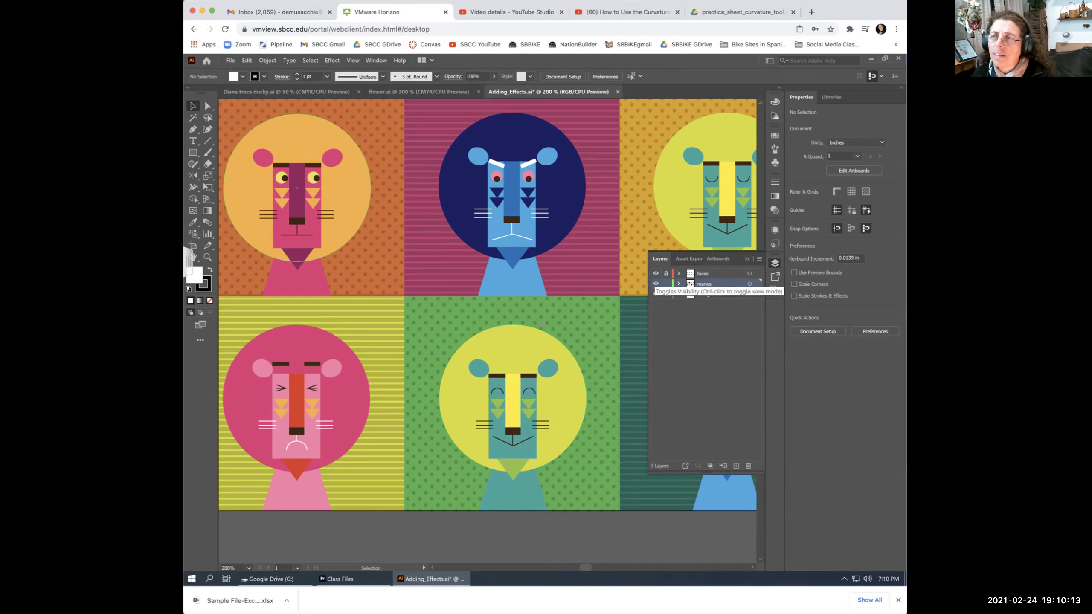
{"action": "left_click", "coordinate": [714, 274]}
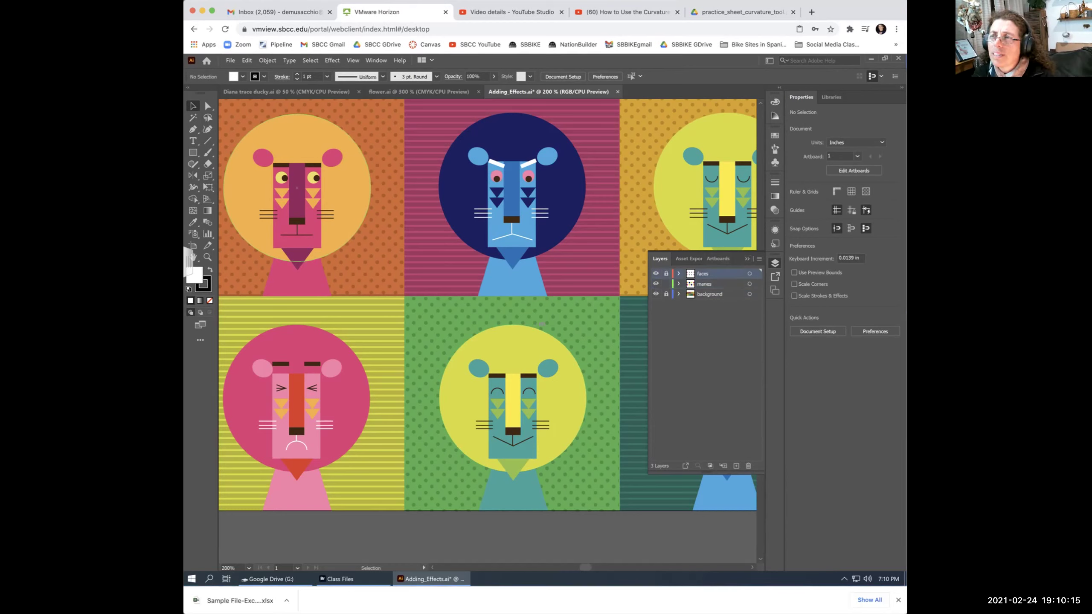
{"action": "left_click", "coordinate": [706, 284]}
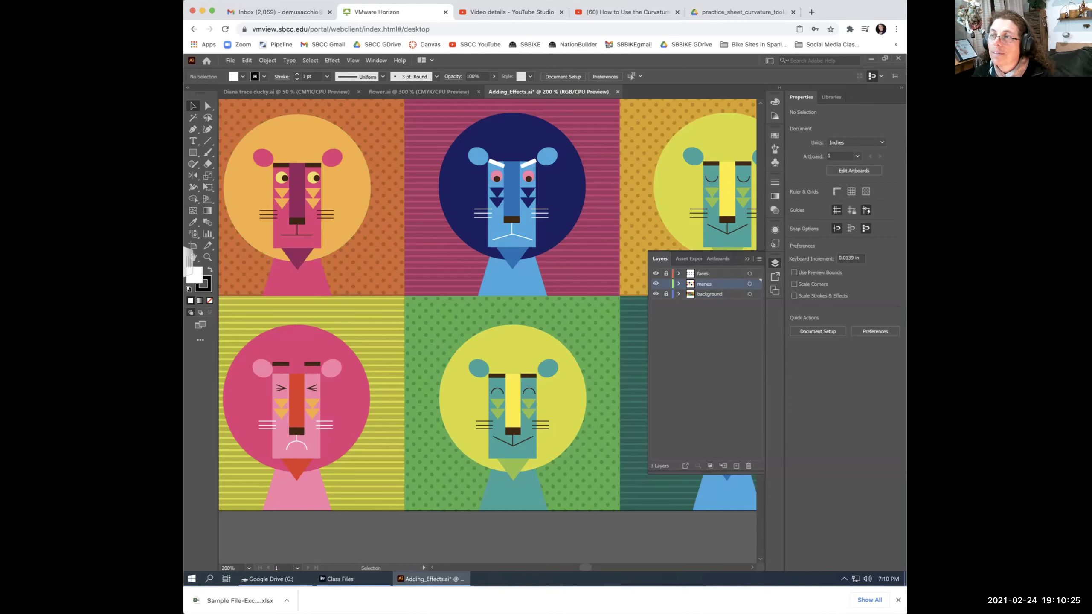
{"action": "key", "text": "F7"}
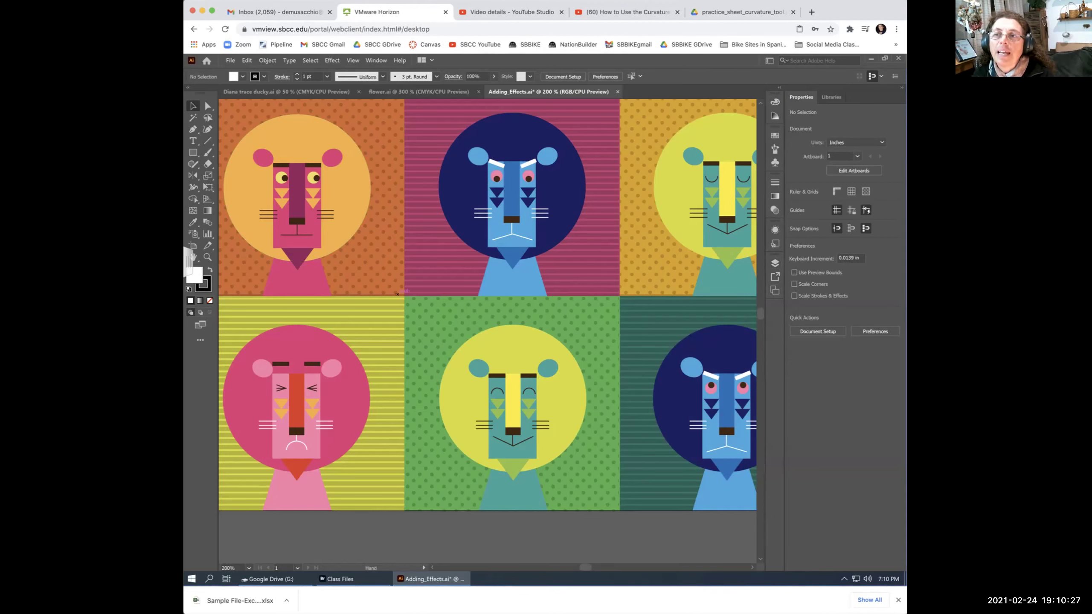
{"action": "left_click_drag", "start_coordinate": [297, 420], "coordinate": [353, 469]}
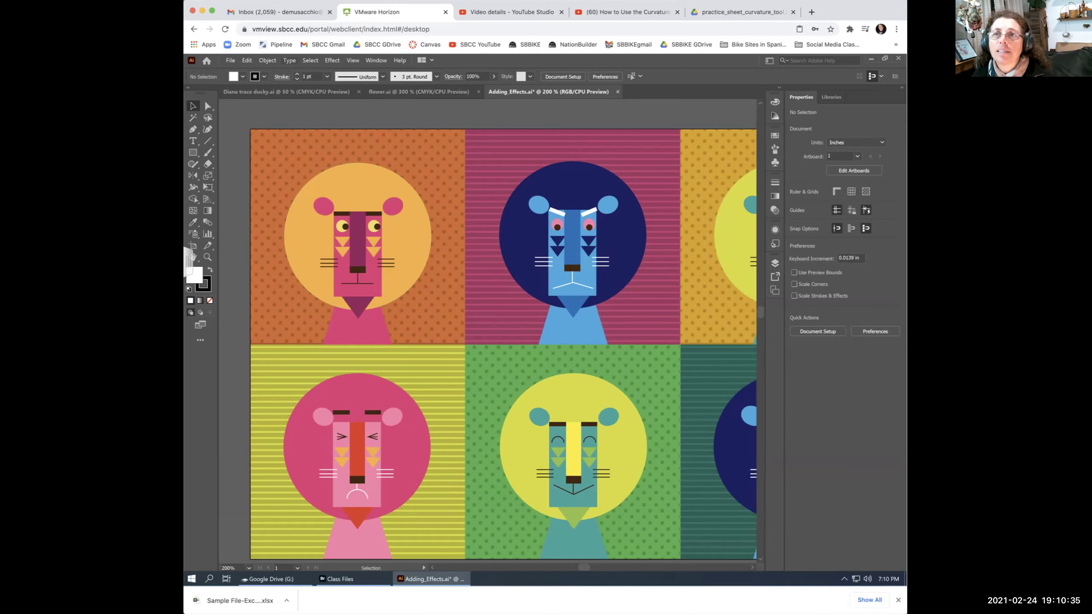
Start saving the document under a new name in the Illustrator Spring 2021 folder of My Drive on Google Drive (G:).
{"action": "key", "text": "alt+f"}
{"action": "key", "text": "Down"}
{"action": "key", "text": "Down"}
{"action": "key", "text": "Down"}
{"action": "key", "text": "Down"}
{"action": "key", "text": "Down"}
{"action": "key", "text": "Down"}
{"action": "key", "text": "Down"}
{"action": "key", "text": "Down"}
{"action": "key", "text": "Down"}
{"action": "key", "text": "Return"}
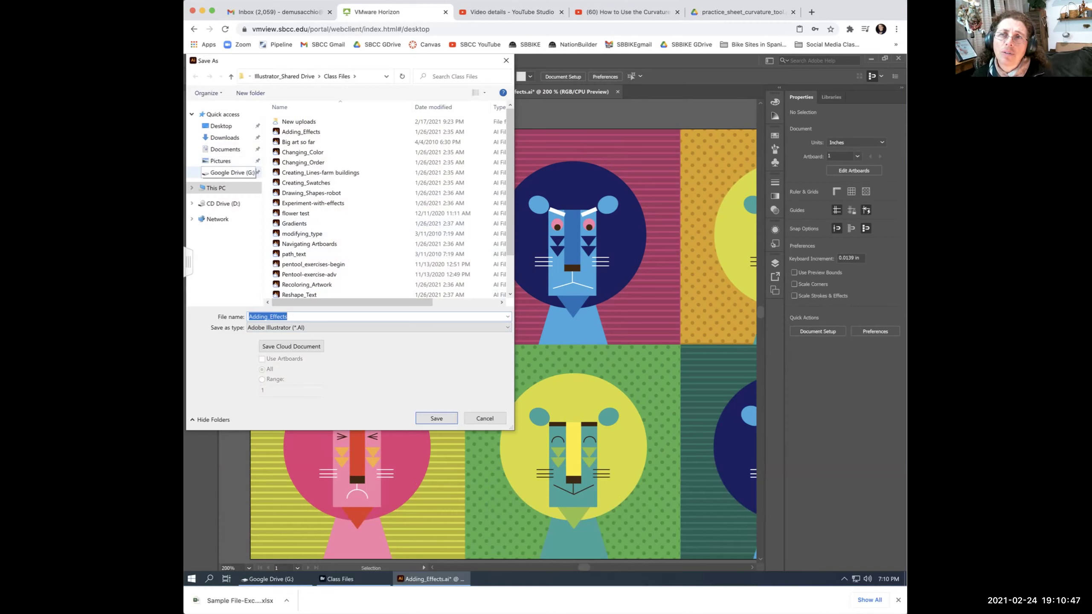
{"action": "left_click", "coordinate": [231, 172]}
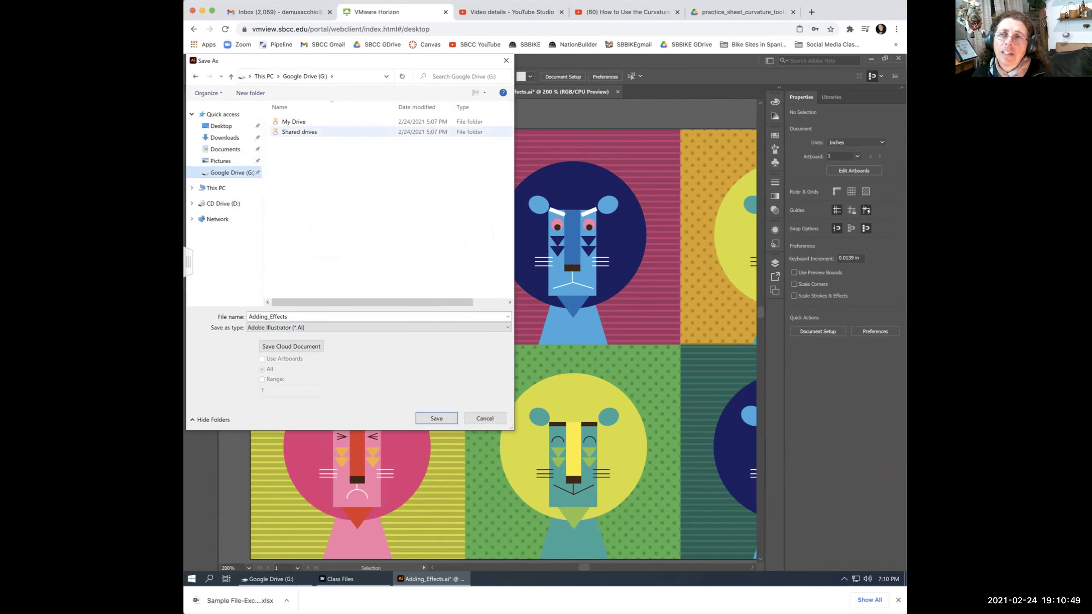
{"action": "key", "text": "Return"}
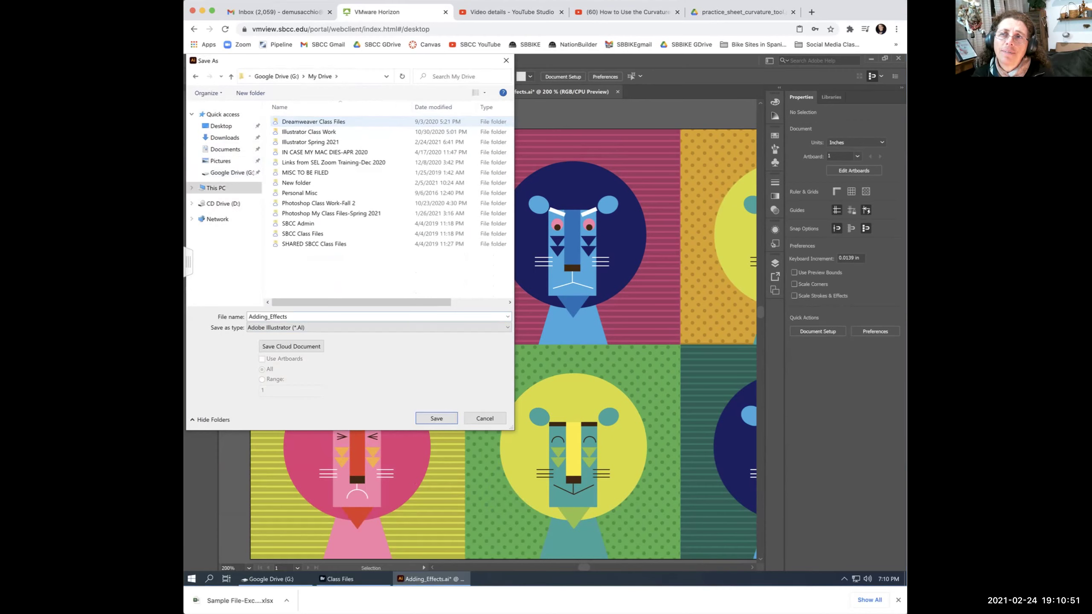
{"action": "key", "text": "Down"}
{"action": "key", "text": "Down"}
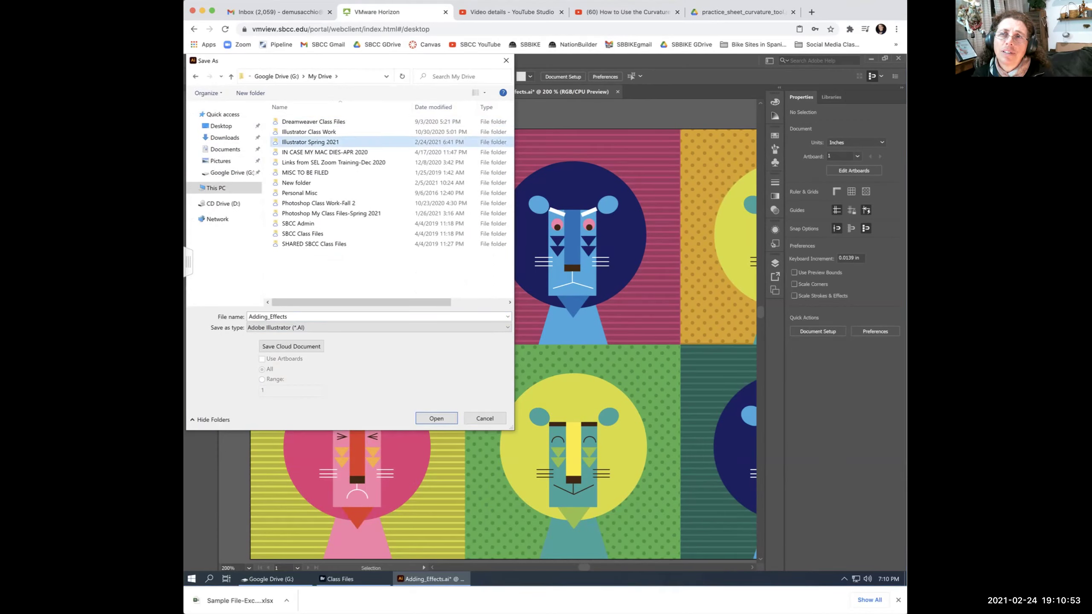
{"action": "key", "text": "Return"}
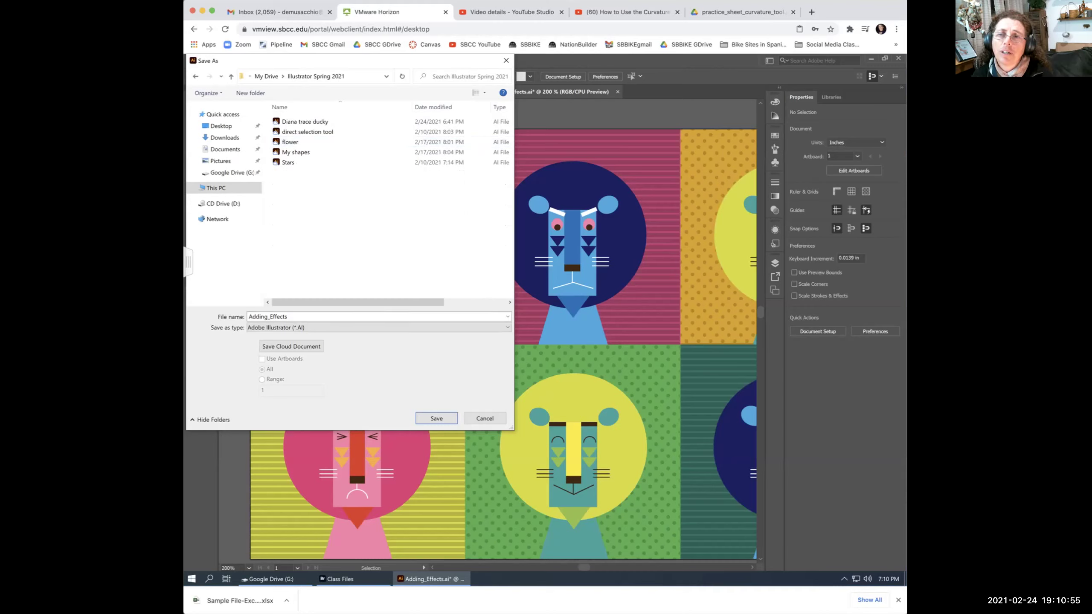
Name the copy Lion Manes-Adding_Effects and save it as an Adobe Illustrator file with the default Illustrator 2020 options.
{"action": "key", "text": "Tab"}
{"action": "key", "text": "Home"}
{"action": "type", "text": "Linon Manes-"}
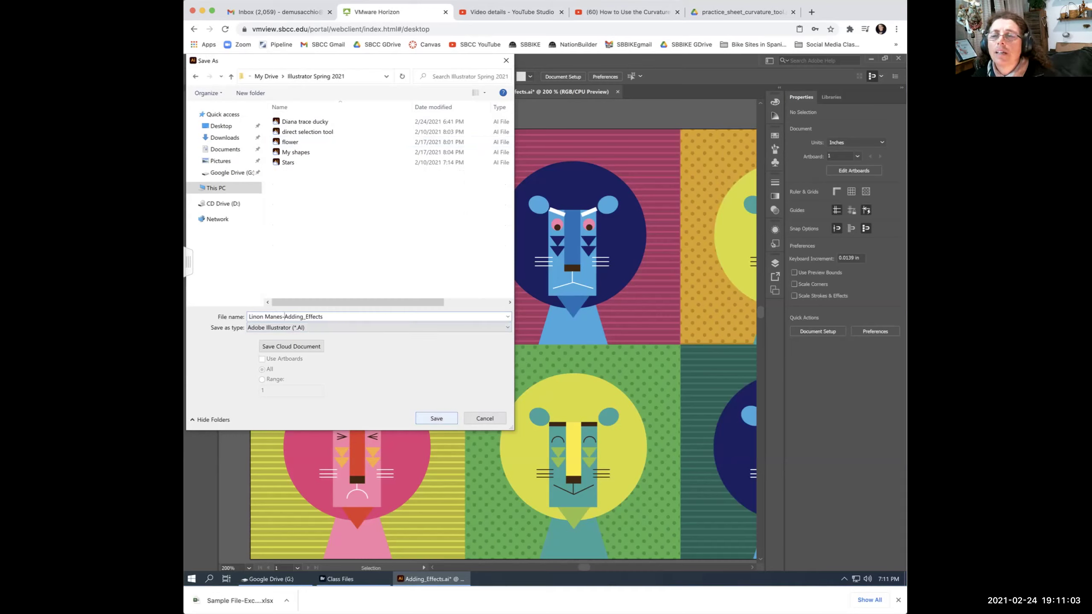
{"action": "key", "text": "Left"}
{"action": "key", "text": "Left"}
{"action": "key", "text": "Left"}
{"action": "key", "text": "Left"}
{"action": "key", "text": "Left"}
{"action": "key", "text": "Left"}
{"action": "key", "text": "Left"}
{"action": "key", "text": "Left"}
{"action": "key", "text": "Left"}
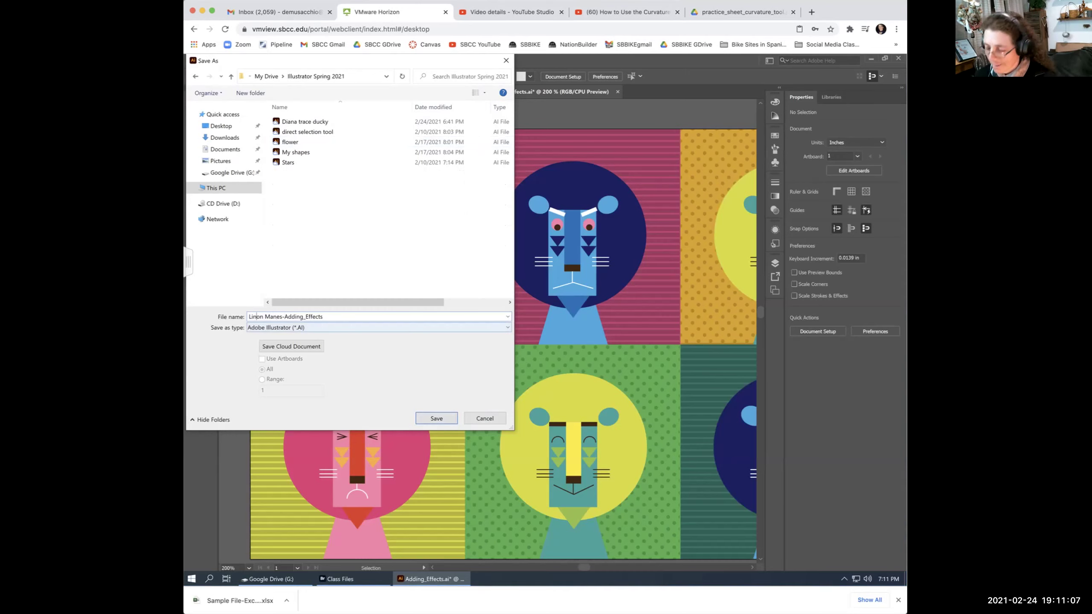
{"action": "key", "text": "BackSpace"}
{"action": "key", "text": "Return"}
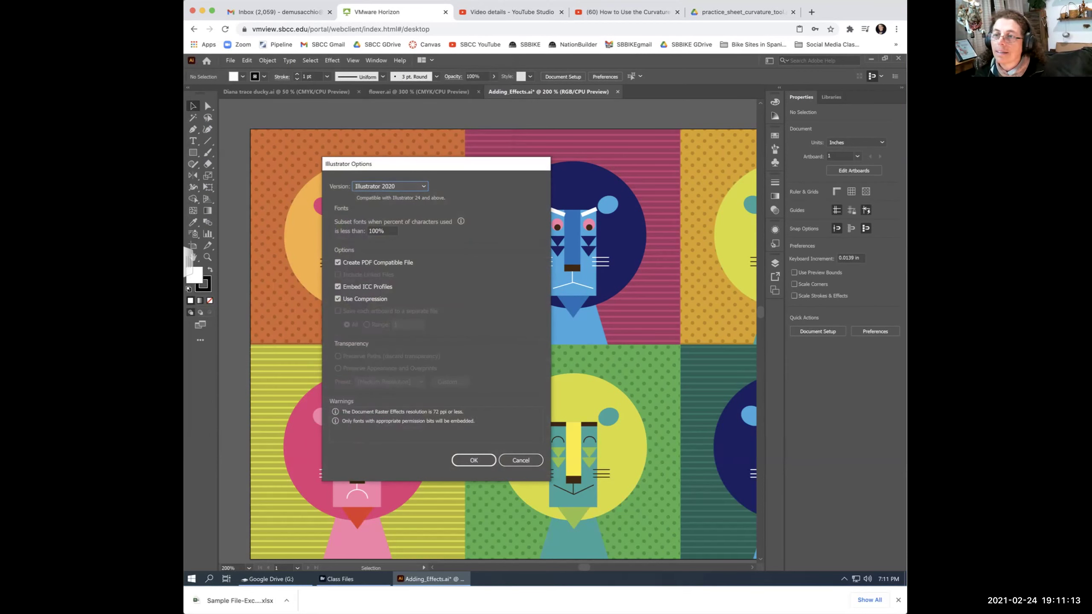
{"action": "key", "text": "Return"}
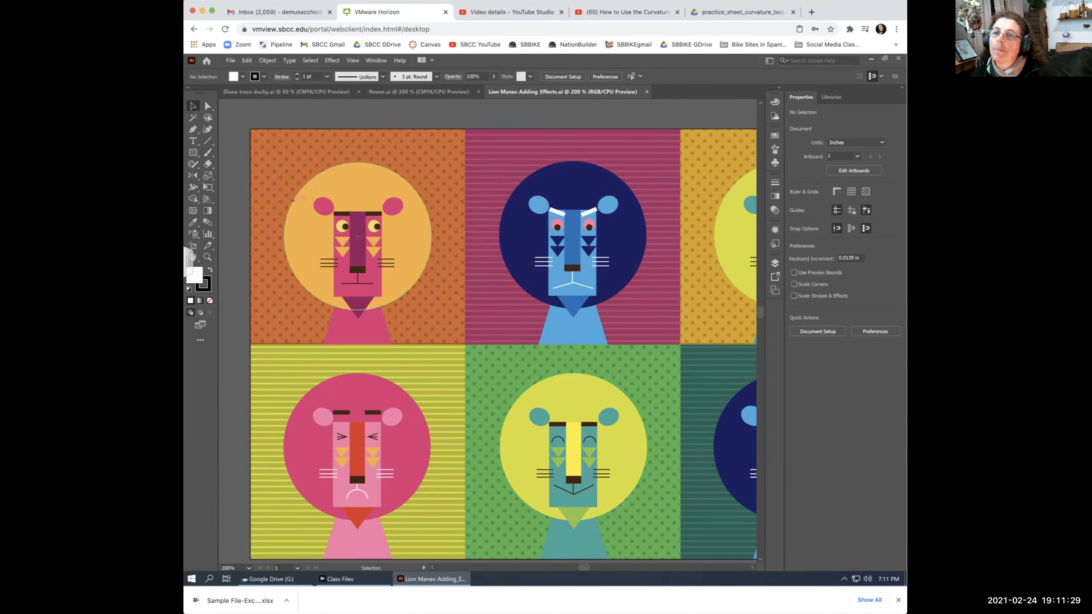
Select the orange mane circle behind the first lion's face and check which layer it belongs to.
{"action": "left_click", "coordinate": [318, 293]}
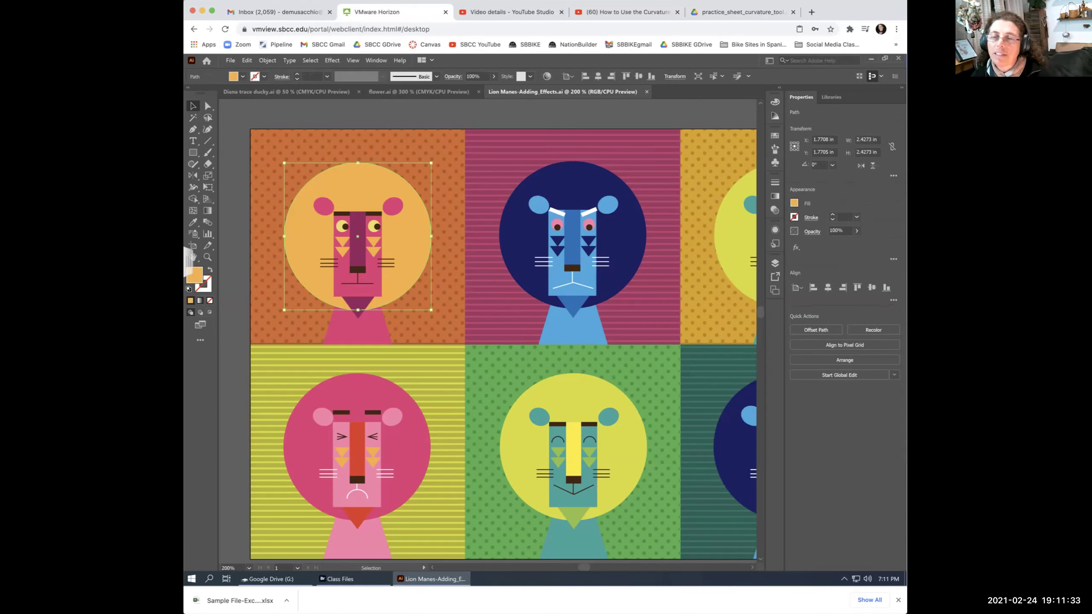
{"action": "key", "text": "ctrl+shift+a"}
{"action": "left_click", "coordinate": [349, 303]}
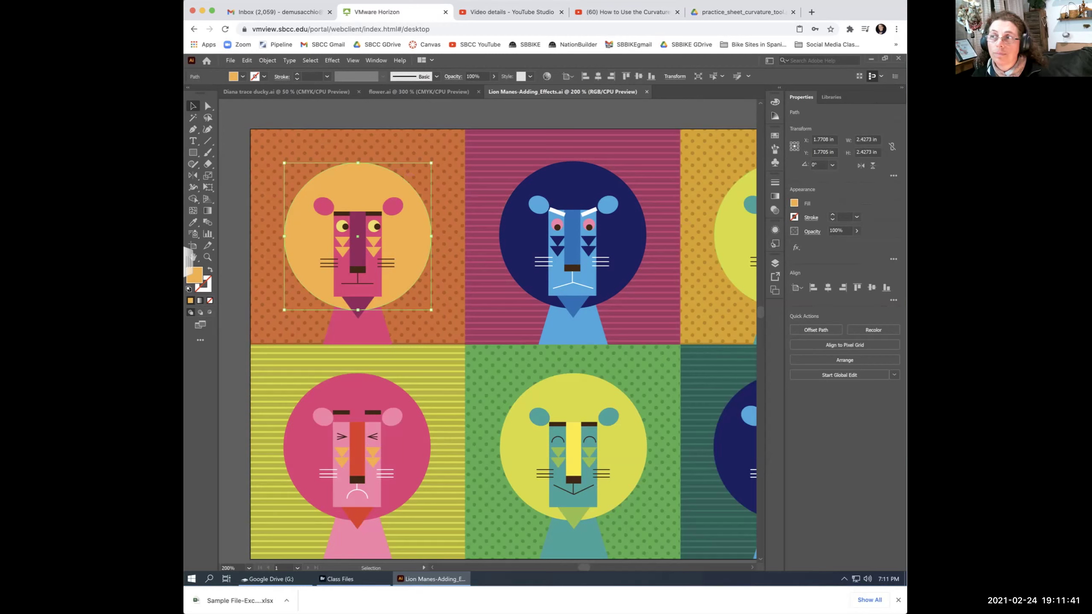
{"action": "left_click", "coordinate": [775, 263]}
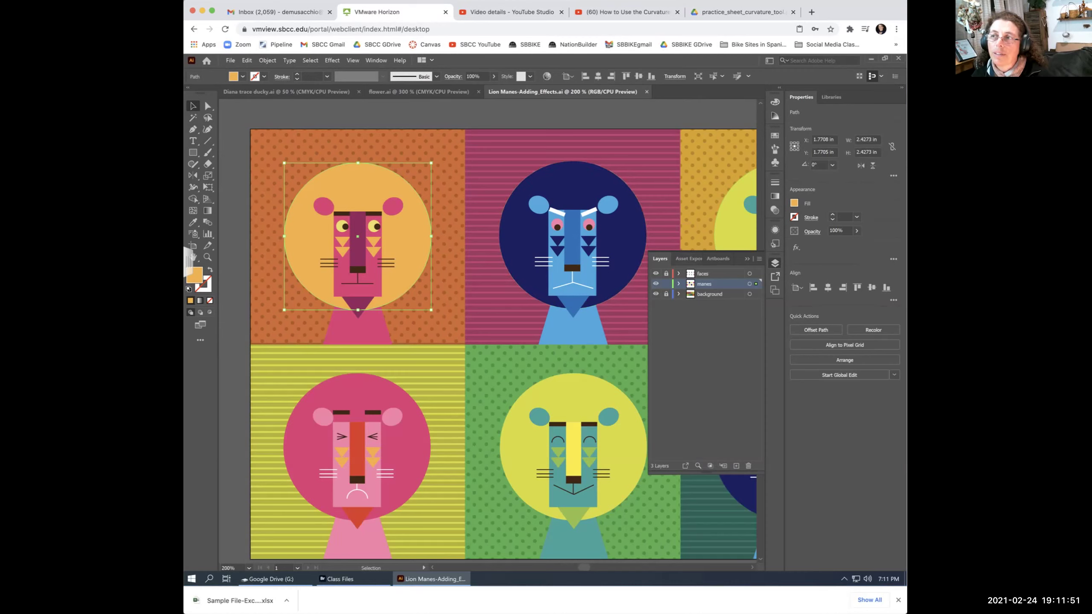
{"action": "key", "text": "F7"}
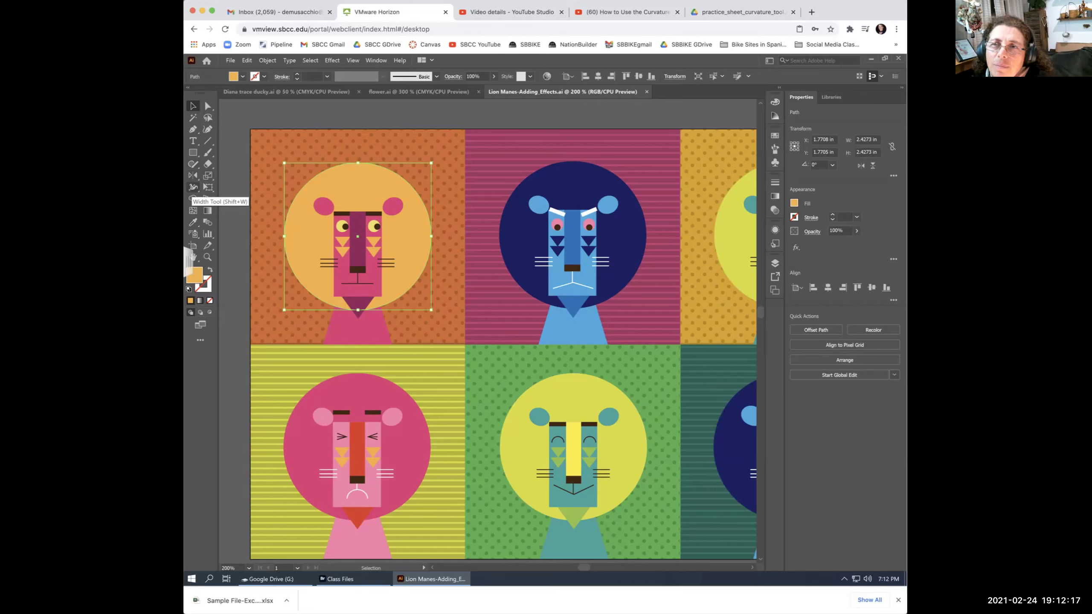
Detach the Width, Warp, Twirl and related distortion tools as a floating toolbar above the first lion.
{"action": "left_click_drag", "start_coordinate": [193, 175], "coordinate": [234, 175]}
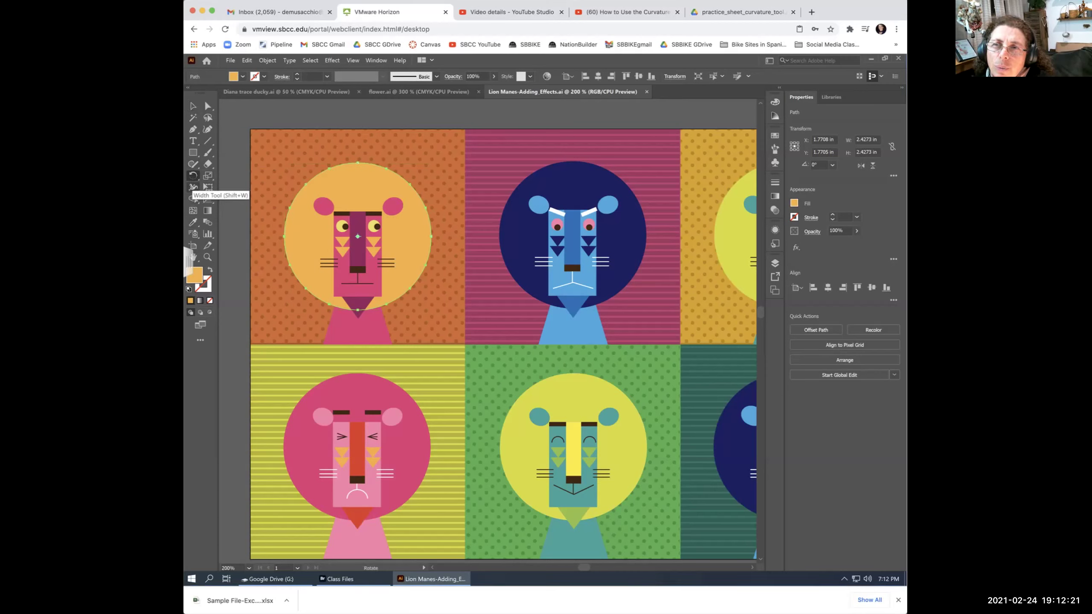
{"action": "left_click", "coordinate": [194, 189]}
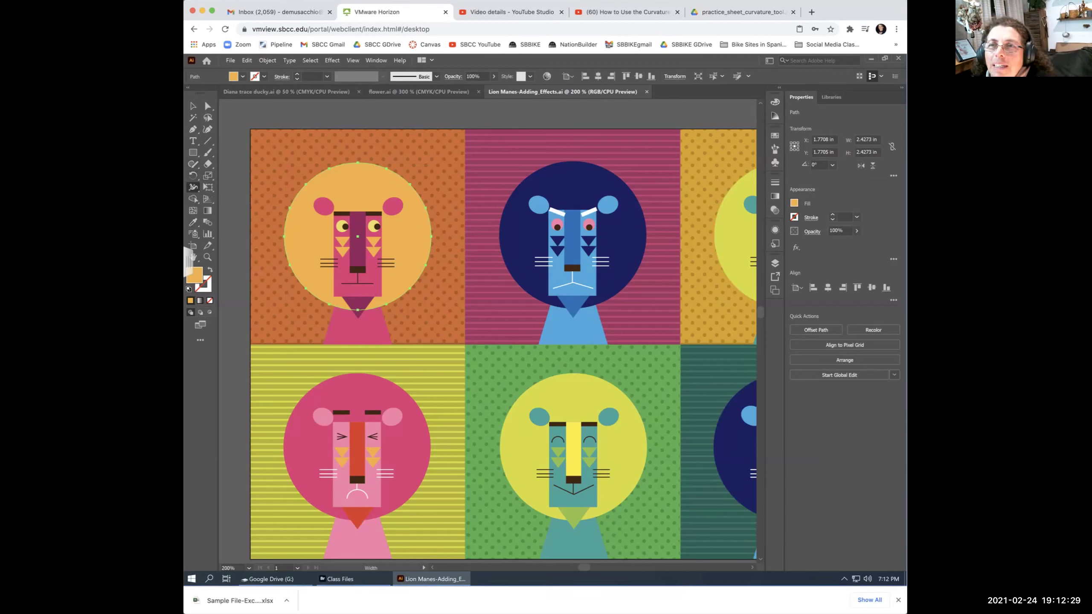
{"action": "left_click", "coordinate": [194, 187]}
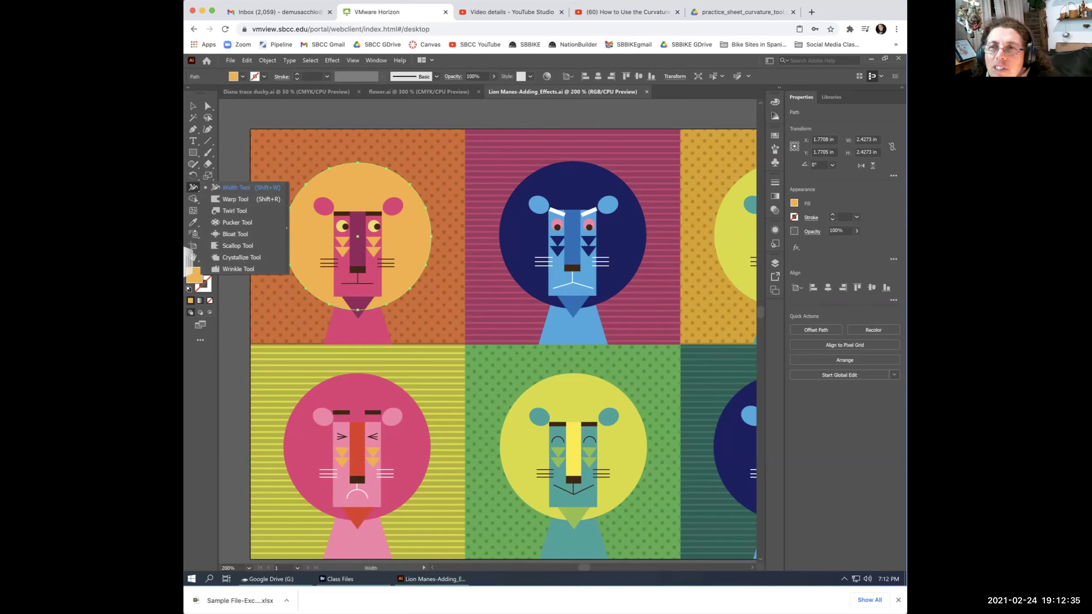
{"action": "key", "text": "Escape"}
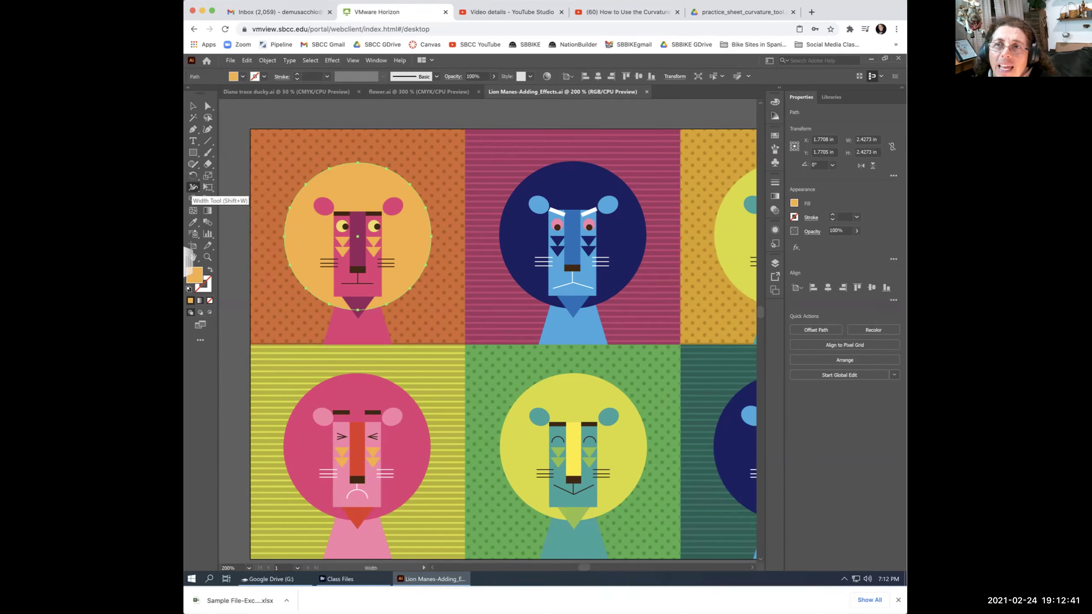
{"action": "left_click", "coordinate": [193, 187]}
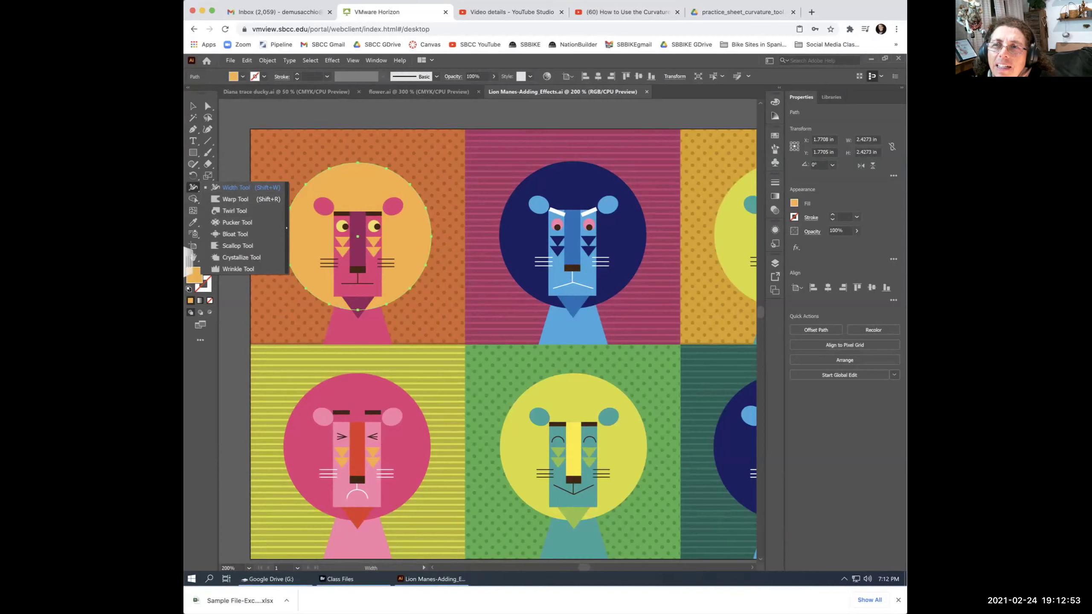
{"action": "left_click", "coordinate": [286, 227]}
{"action": "left_click_drag", "start_coordinate": [275, 205], "coordinate": [304, 114]}
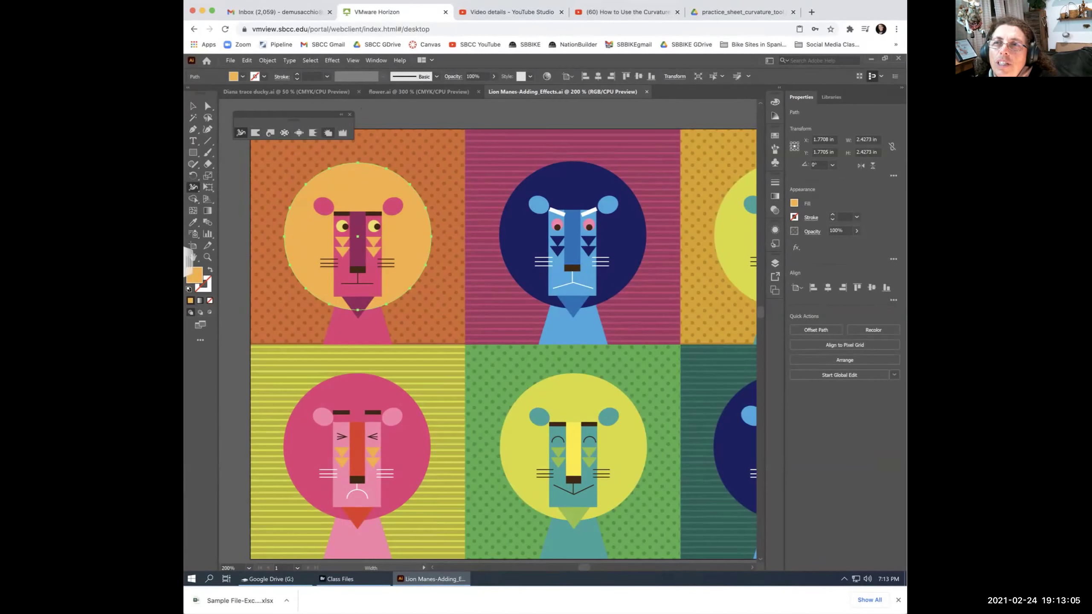
{"action": "left_click_drag", "start_coordinate": [304, 114], "coordinate": [303, 111]}
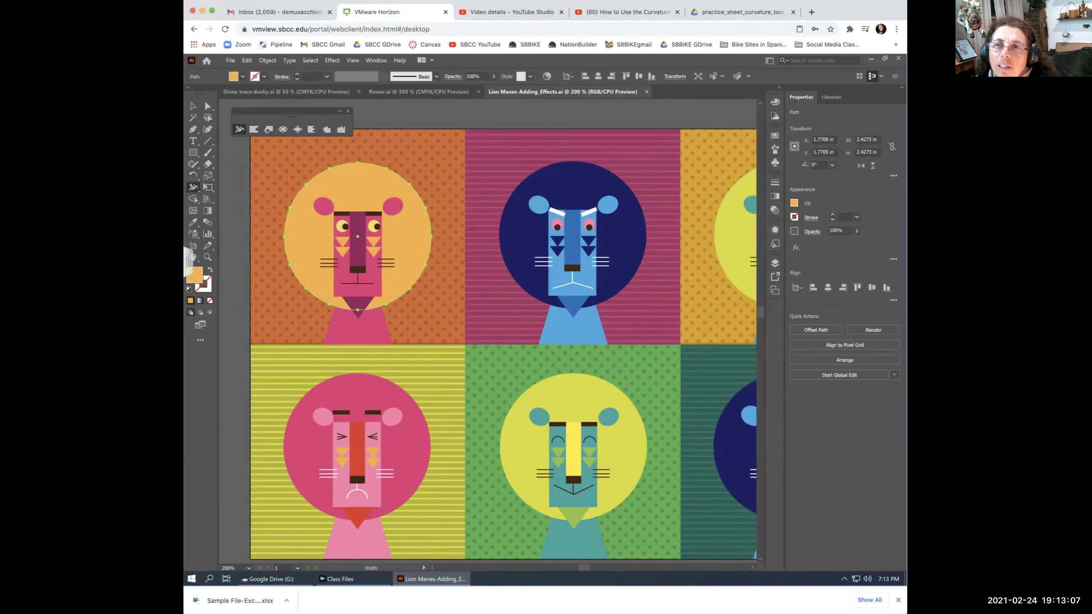
{"action": "left_click", "coordinate": [194, 187]}
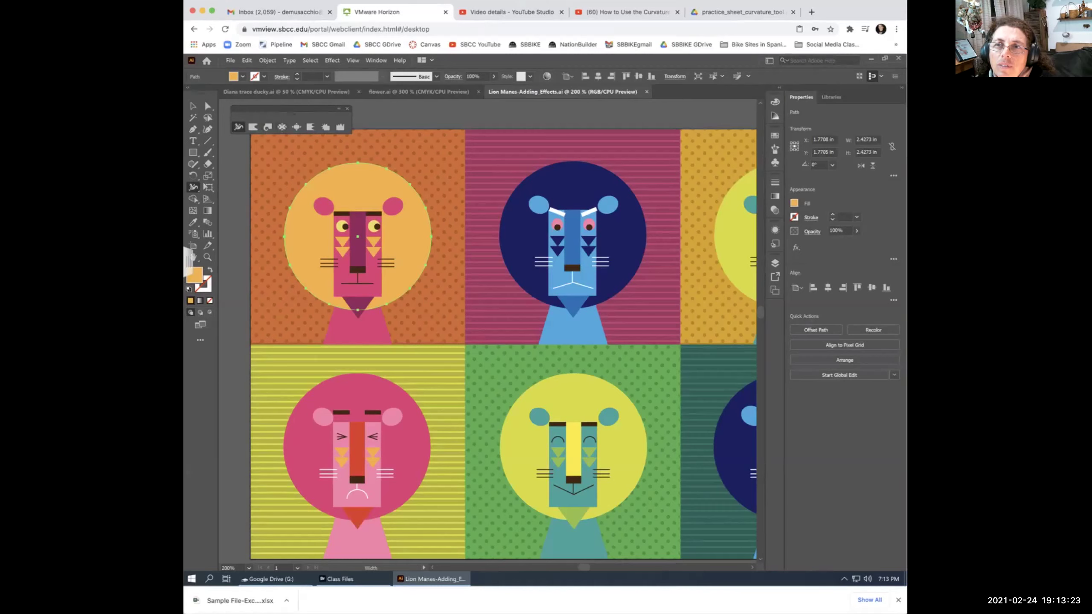
{"action": "left_click", "coordinate": [194, 188]}
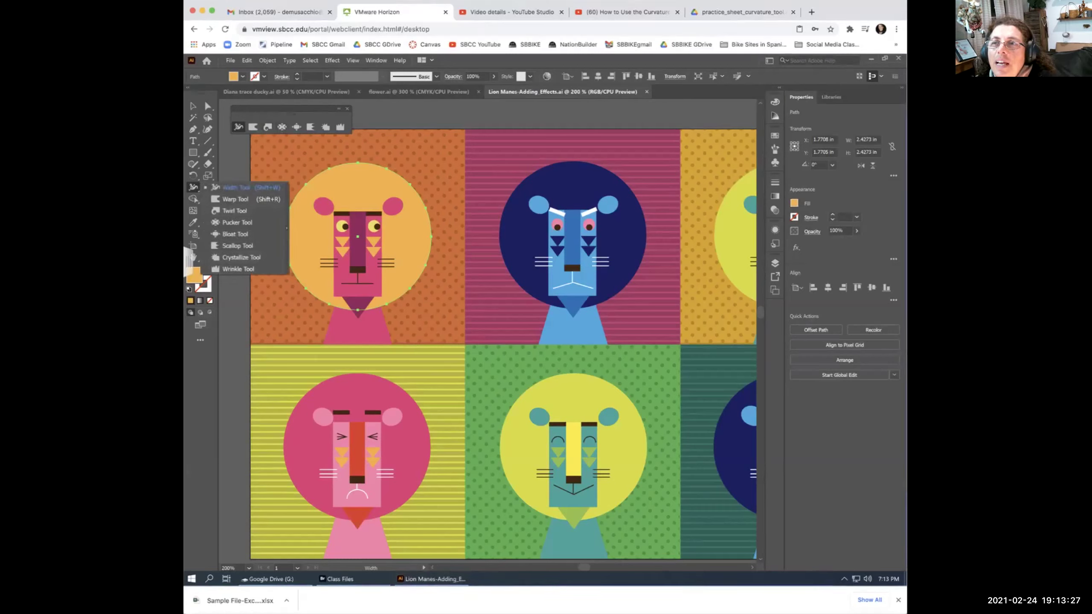
{"action": "key", "text": "Escape"}
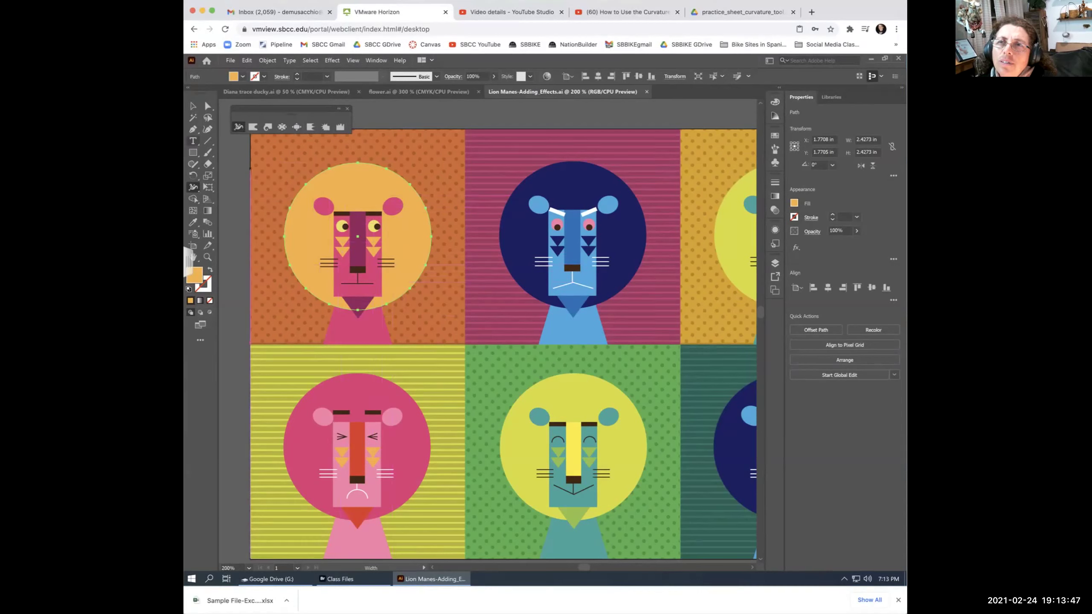
Give the orange mane circle a 5 pt light blue stroke, R=41 G=171 B=226.
{"action": "key", "text": "v"}
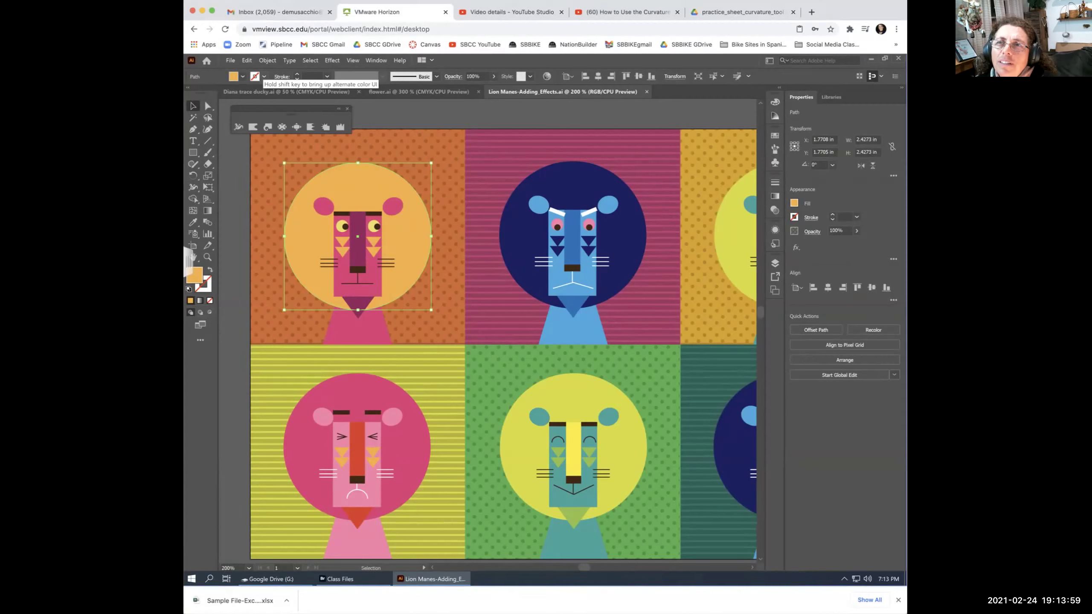
{"action": "left_click", "coordinate": [255, 76]}
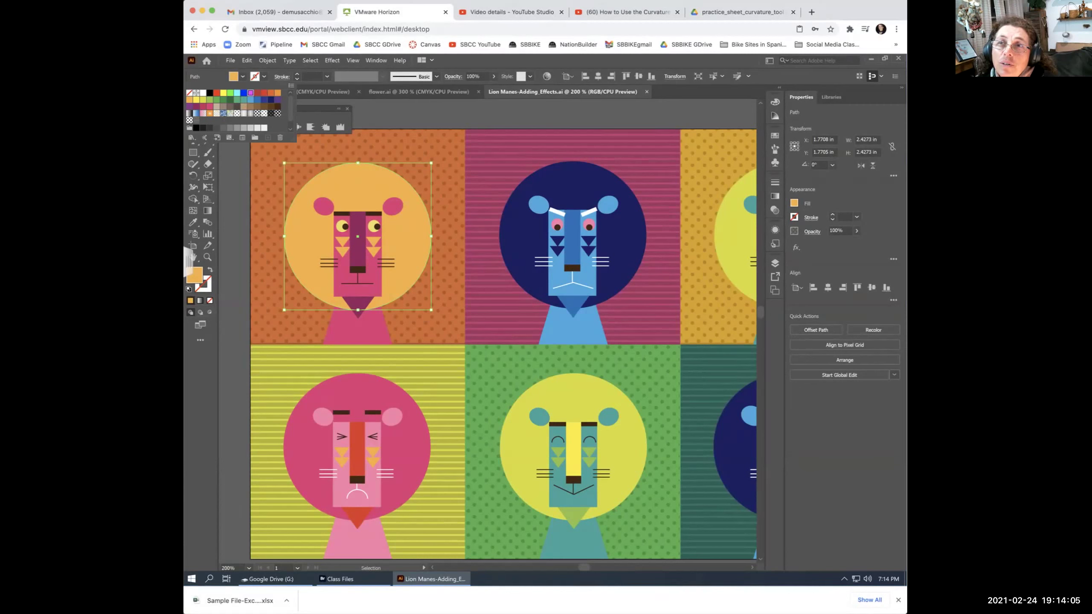
{"action": "left_click", "coordinate": [251, 92]}
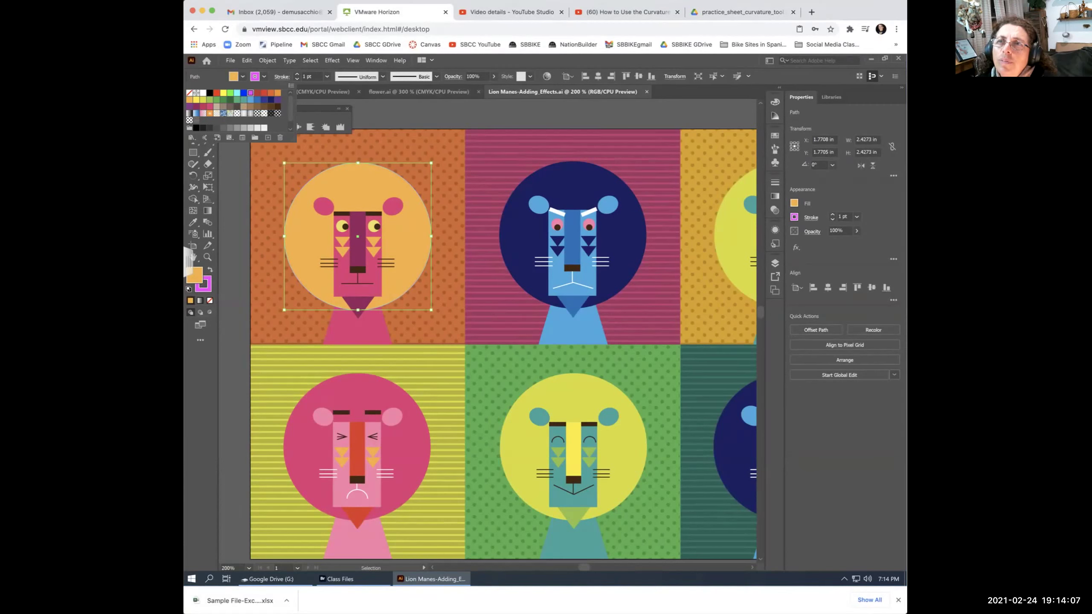
{"action": "left_click", "coordinate": [308, 76]}
{"action": "type", "text": "5"}
{"action": "key", "text": "Return"}
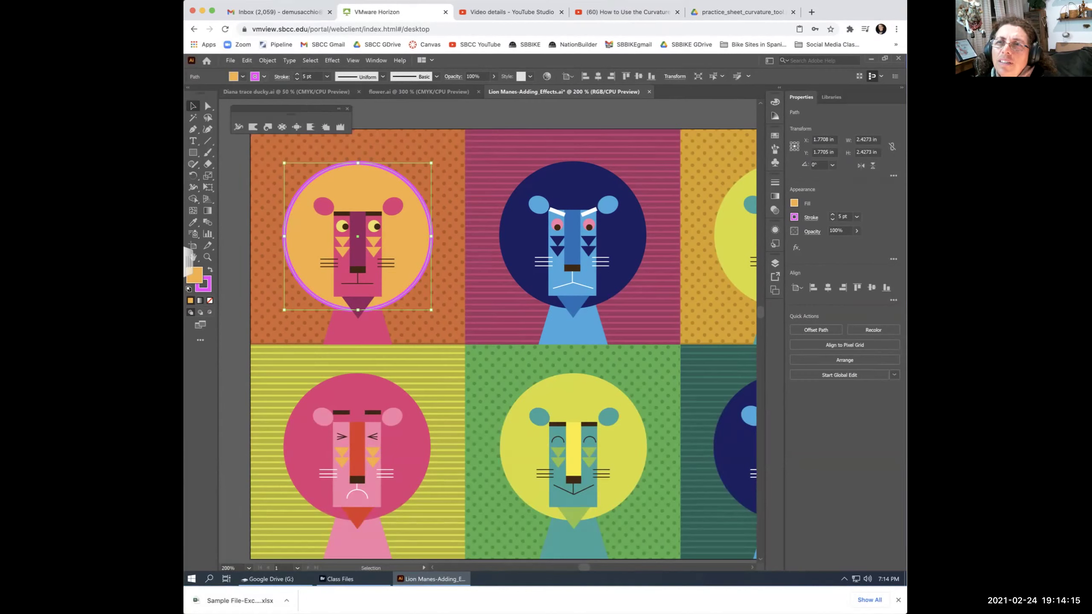
{"action": "left_click", "coordinate": [243, 76]}
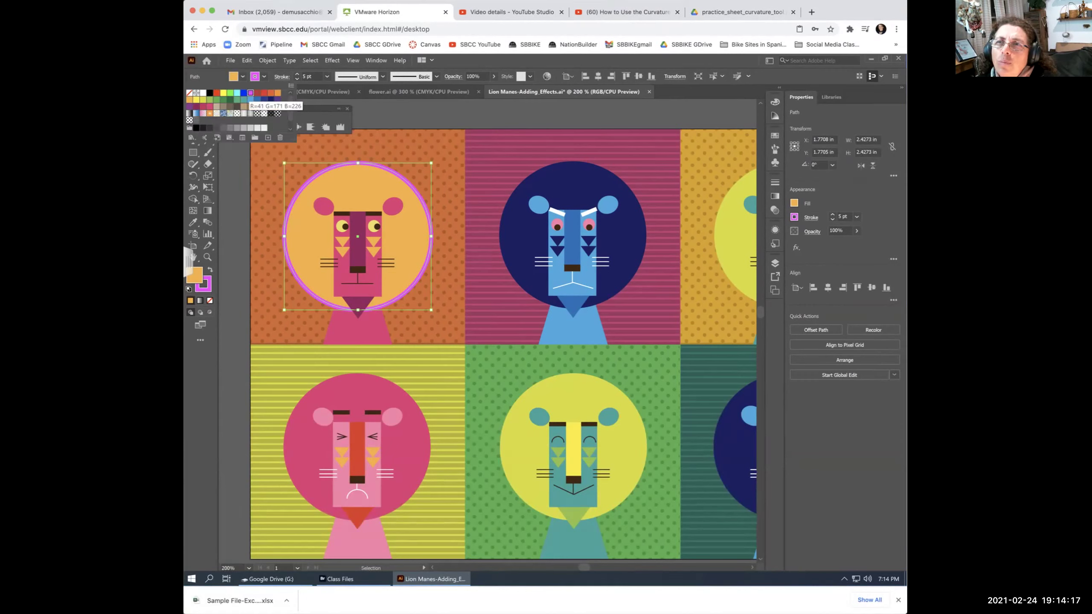
{"action": "left_click", "coordinate": [251, 99]}
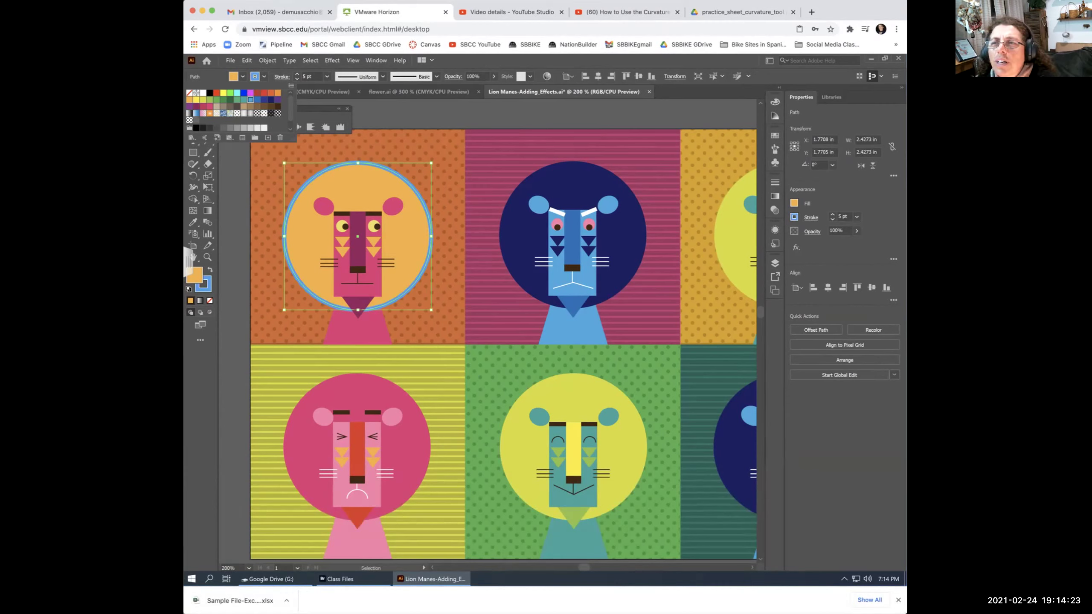
{"action": "key", "text": "Escape"}
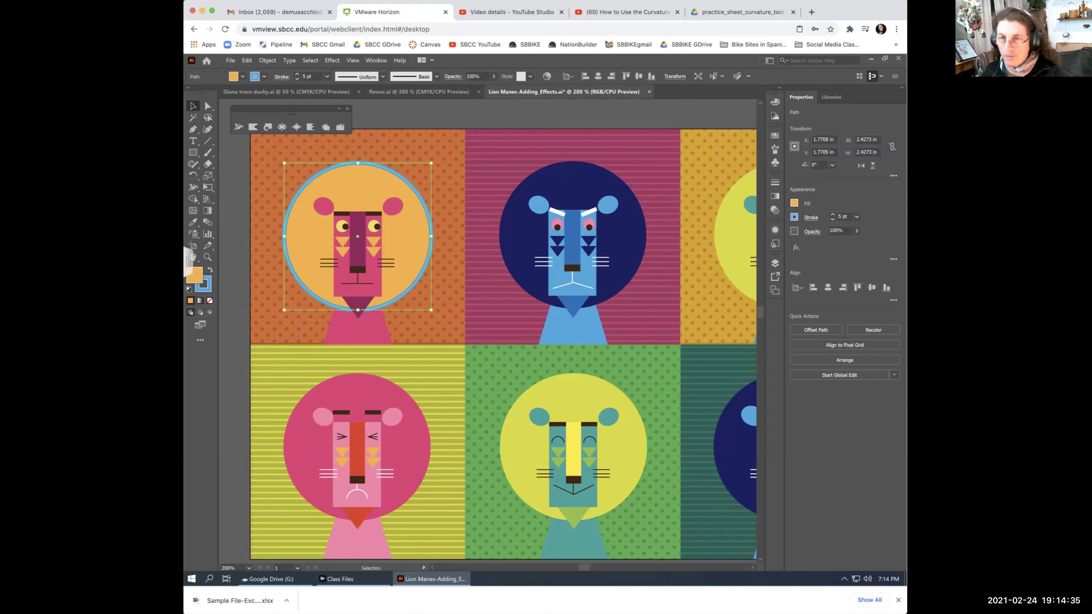
With the Width tool, widen the orange mane's stroke at its upper left and upper right and pinch it at the top and right side.
{"action": "key", "text": "z"}
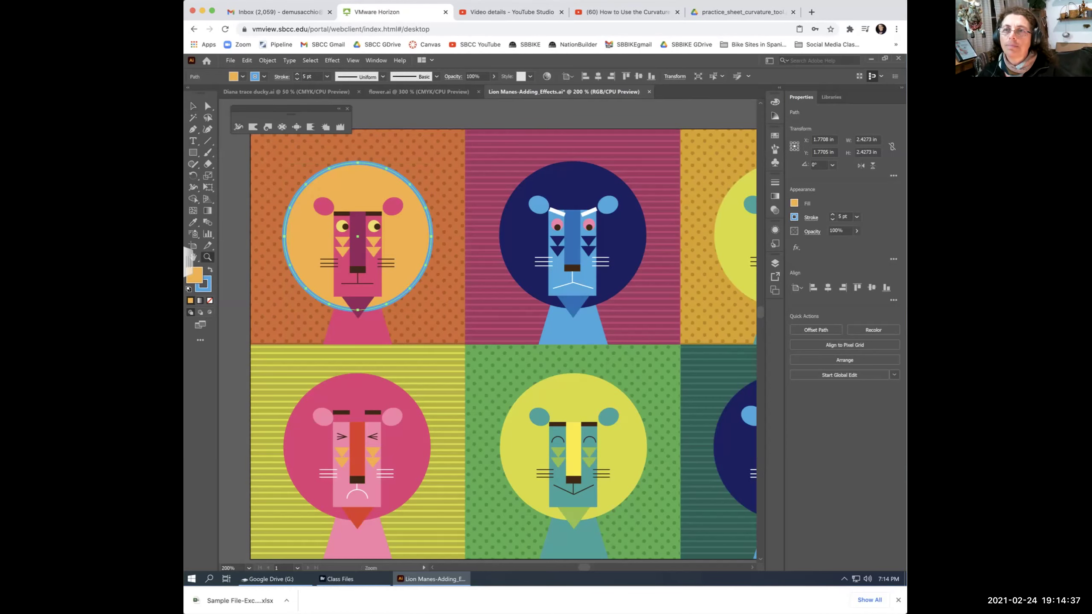
{"action": "left_click_drag", "start_coordinate": [276, 155], "coordinate": [441, 318]}
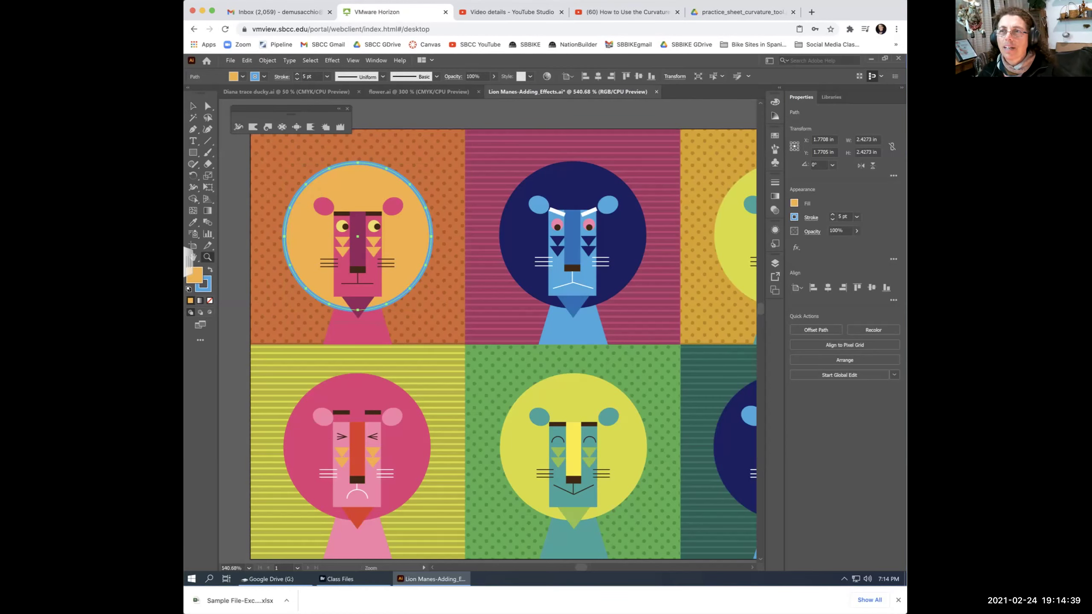
{"action": "key", "text": "v"}
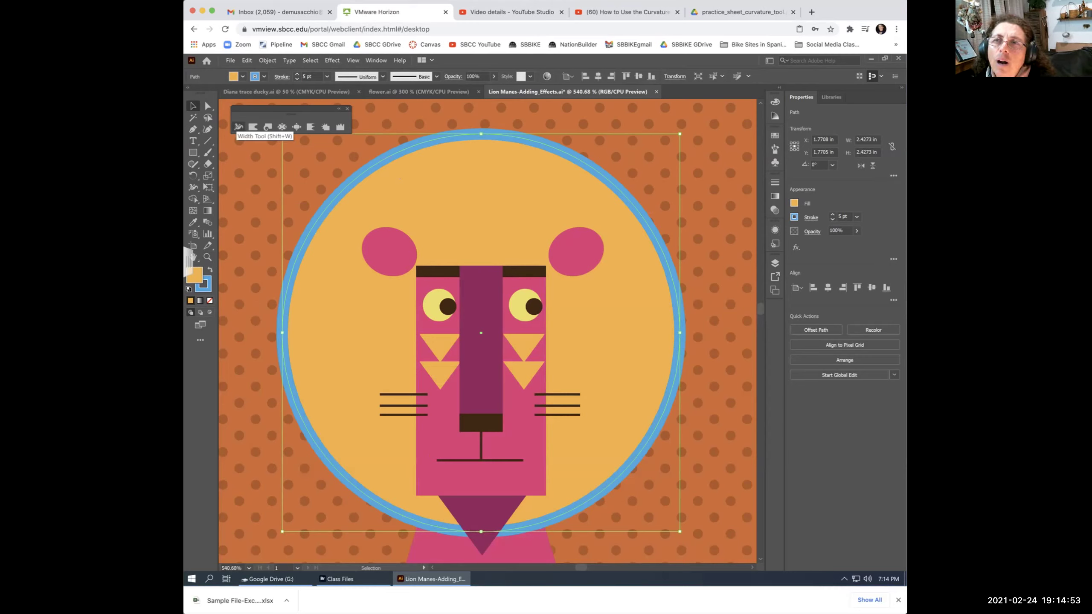
{"action": "key", "text": "shift+w"}
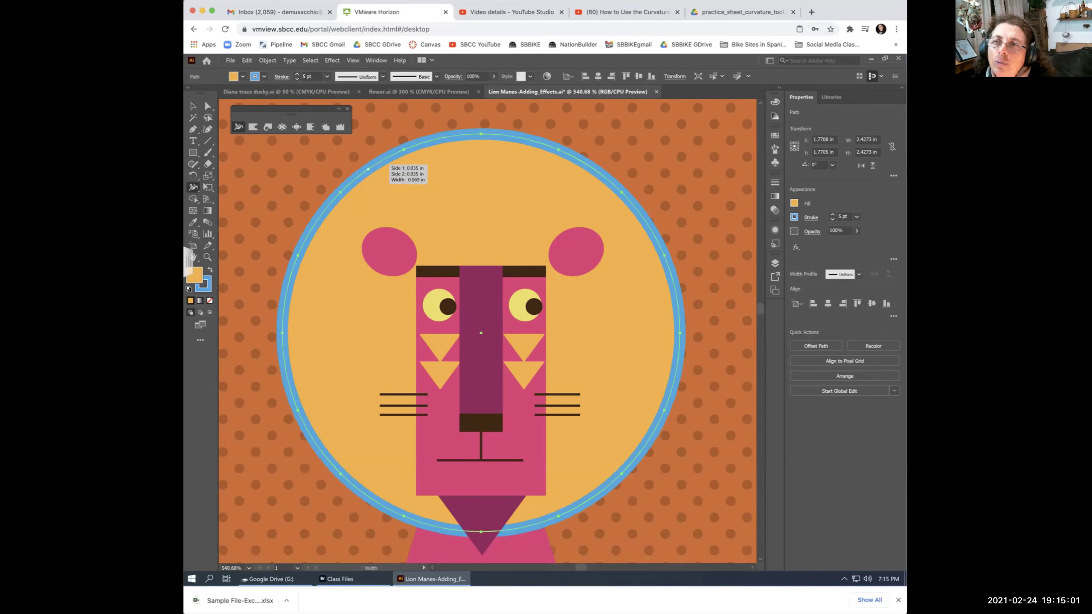
{"action": "left_click_drag", "start_coordinate": [369, 169], "coordinate": [359, 157]}
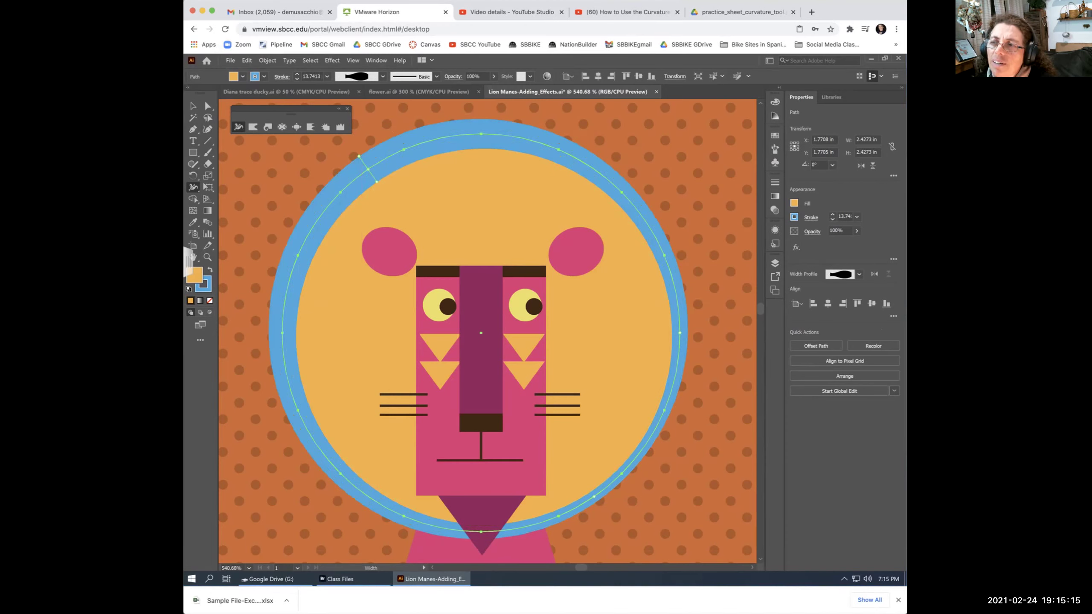
{"action": "mouse_move", "coordinate": [475, 134]}
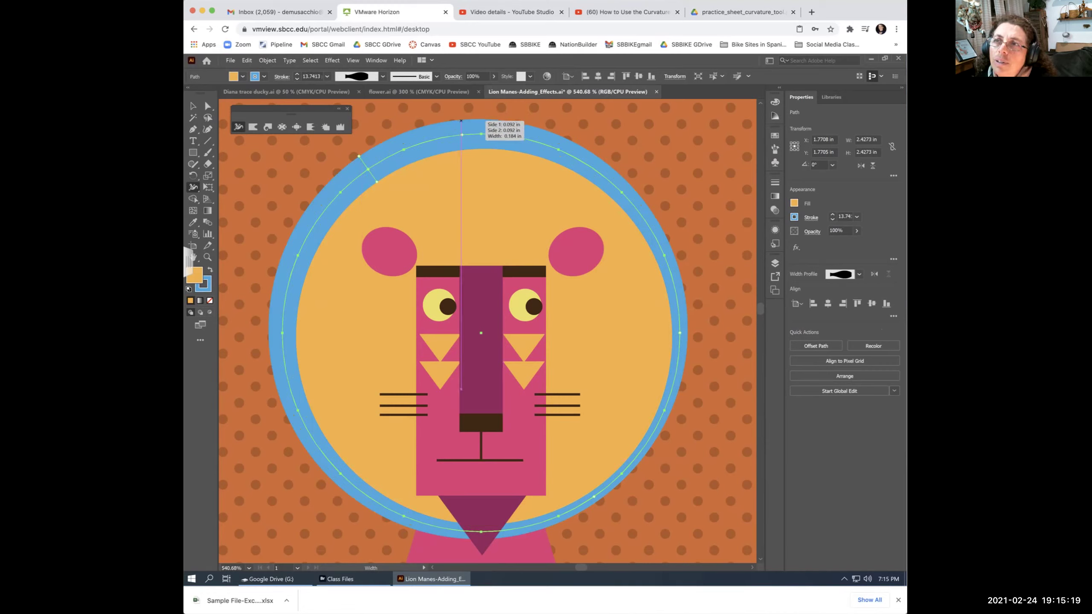
{"action": "left_click_drag", "start_coordinate": [461, 120], "coordinate": [461, 139]}
{"action": "left_click_drag", "start_coordinate": [573, 156], "coordinate": [583, 140]}
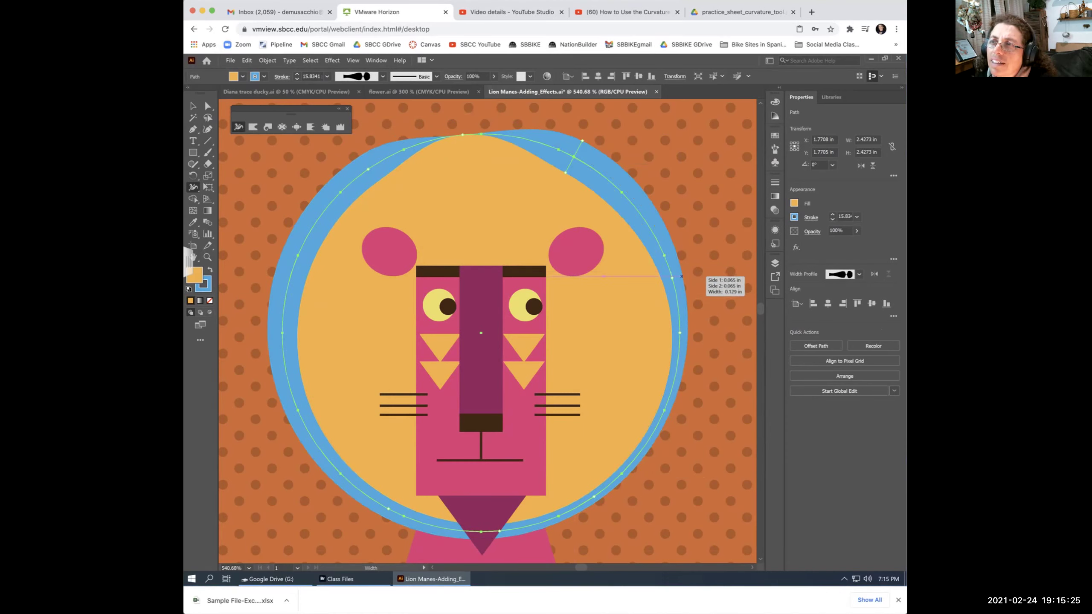
{"action": "left_click_drag", "start_coordinate": [666, 277], "coordinate": [667, 277]}
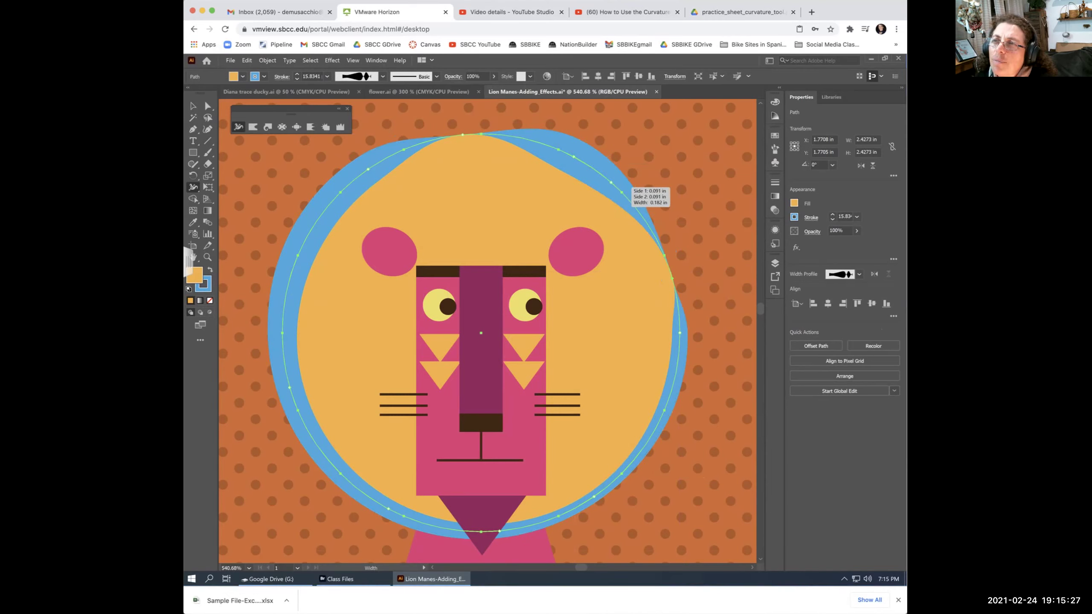
{"action": "left_click_drag", "start_coordinate": [610, 155], "coordinate": [616, 150]}
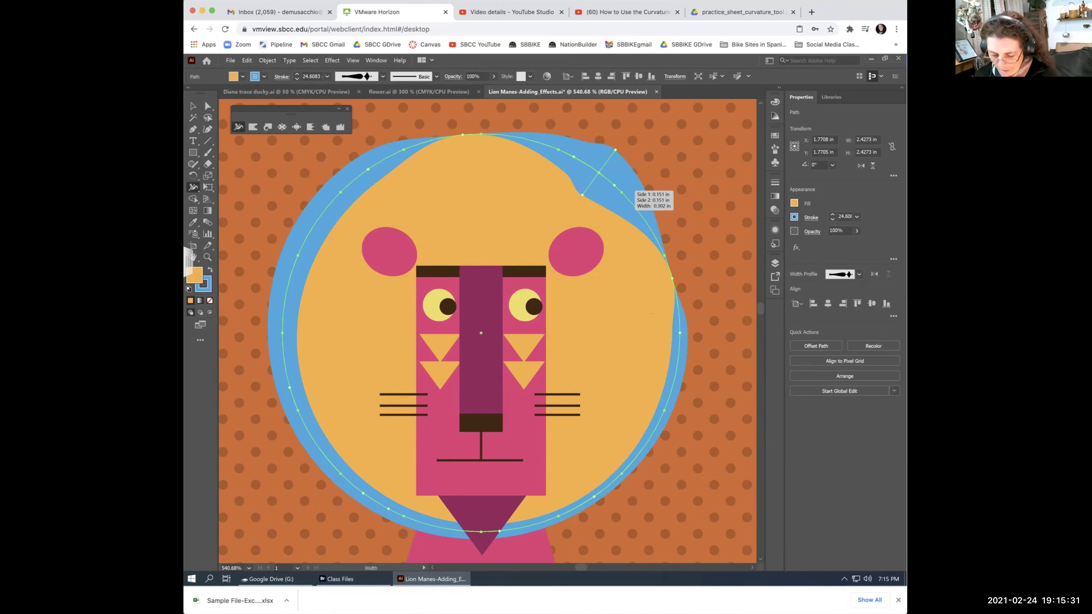
{"action": "key", "text": "ctrl"}
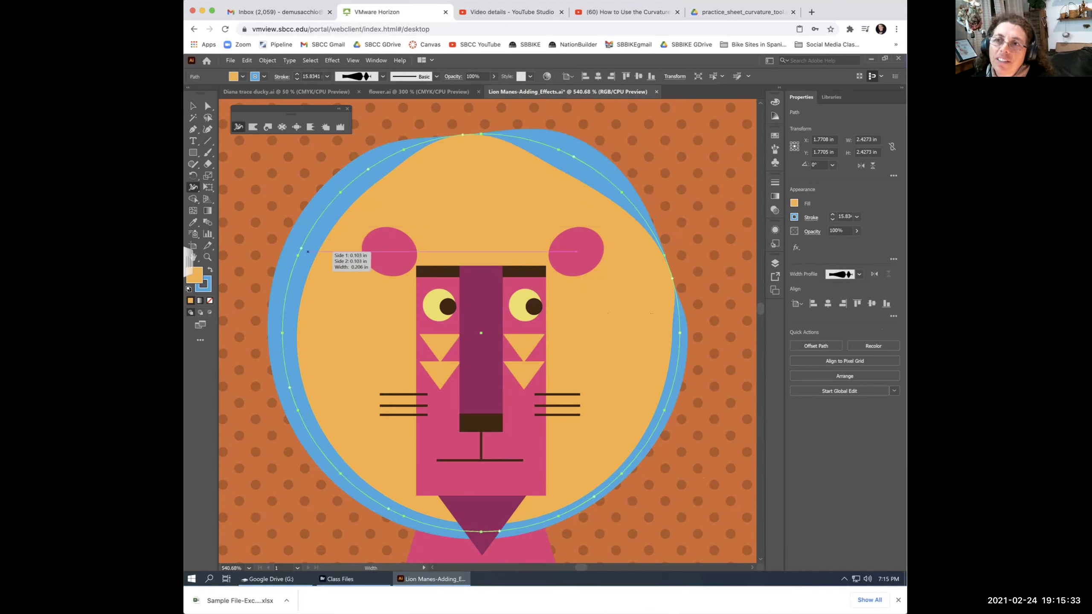
Vary the mane stroke's width down its left side, alternating narrow and wide spots from the upper left around to the lower left.
{"action": "left_click_drag", "start_coordinate": [301, 249], "coordinate": [308, 249]}
{"action": "key", "text": "ctrl+z"}
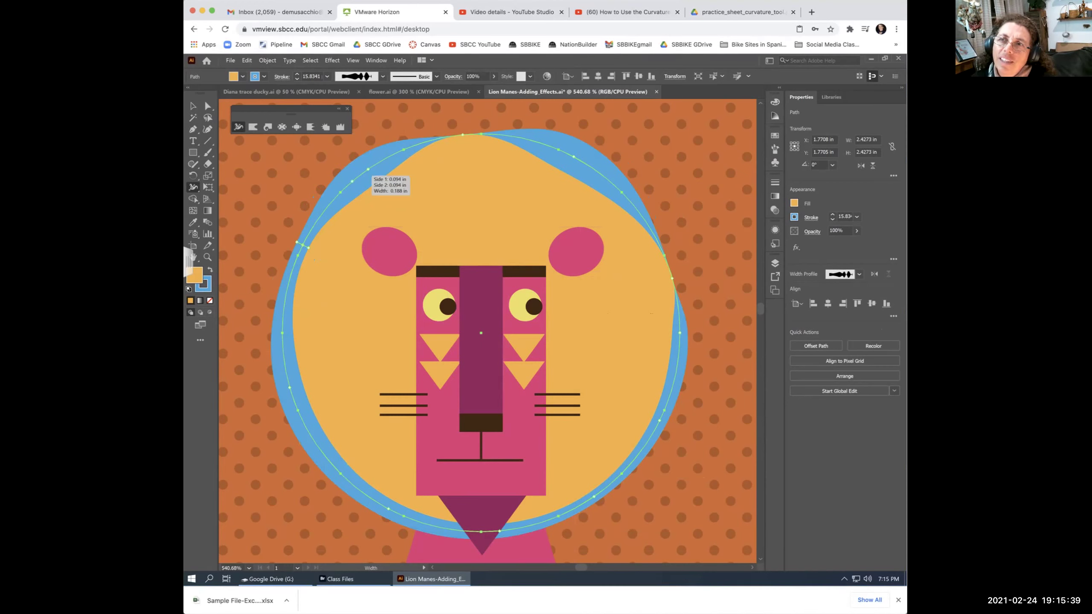
{"action": "left_click_drag", "start_coordinate": [360, 189], "coordinate": [366, 193]}
{"action": "mouse_move", "coordinate": [295, 428]}
{"action": "left_mouse_down"}
{"action": "mouse_move", "coordinate": [308, 427]}
{"action": "mouse_move", "coordinate": [297, 432]}
{"action": "left_mouse_up"}
{"action": "left_click_drag", "start_coordinate": [284, 321], "coordinate": [299, 321]}
{"action": "left_click_drag", "start_coordinate": [461, 134], "coordinate": [461, 132]}
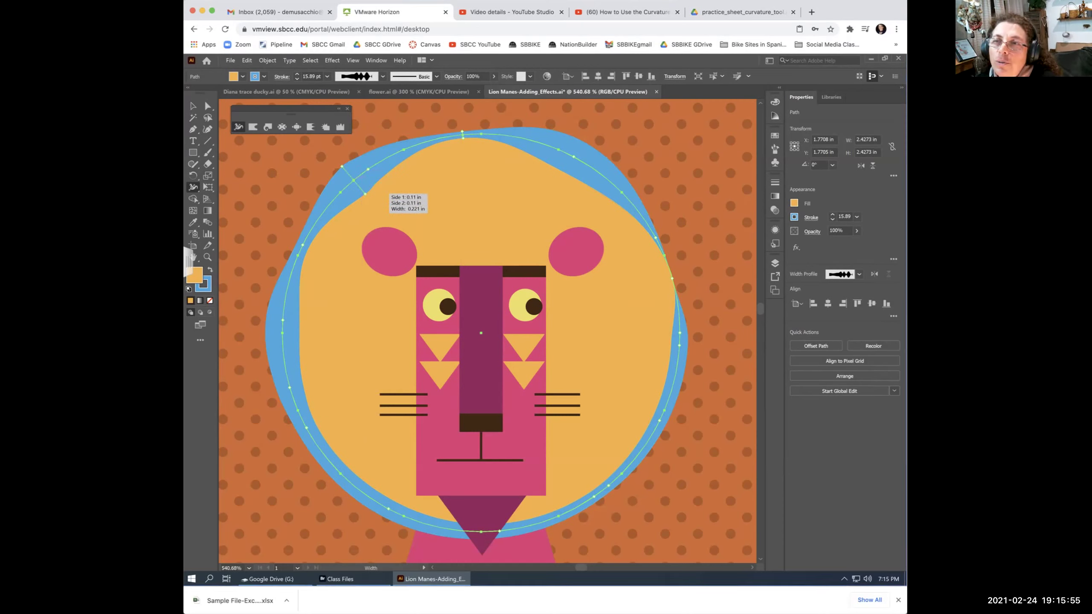
{"action": "left_click_drag", "start_coordinate": [362, 193], "coordinate": [364, 192]}
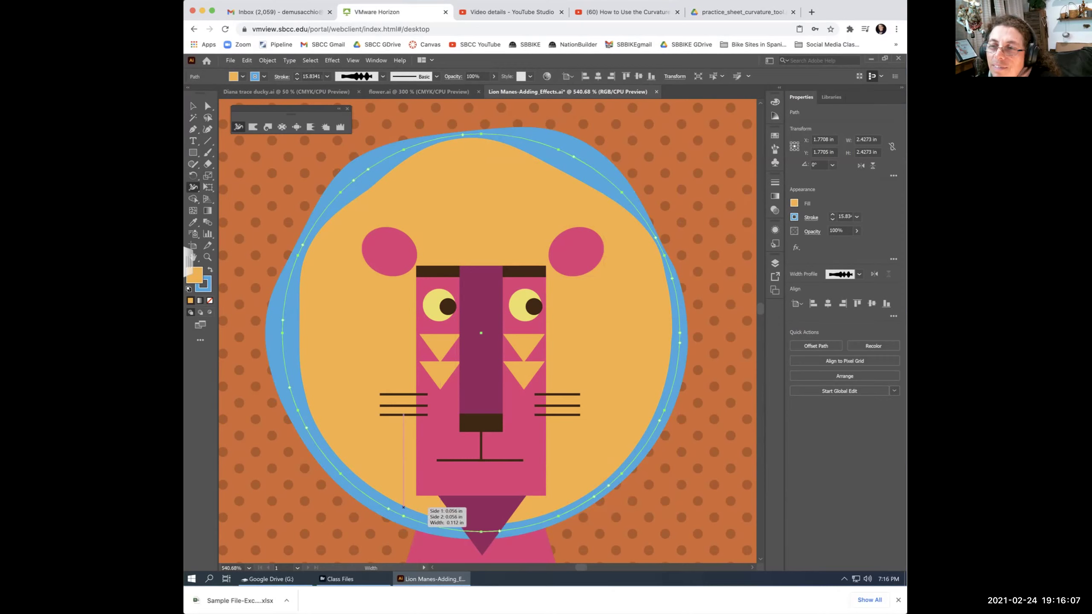
{"action": "left_click_drag", "start_coordinate": [403, 508], "coordinate": [404, 513]}
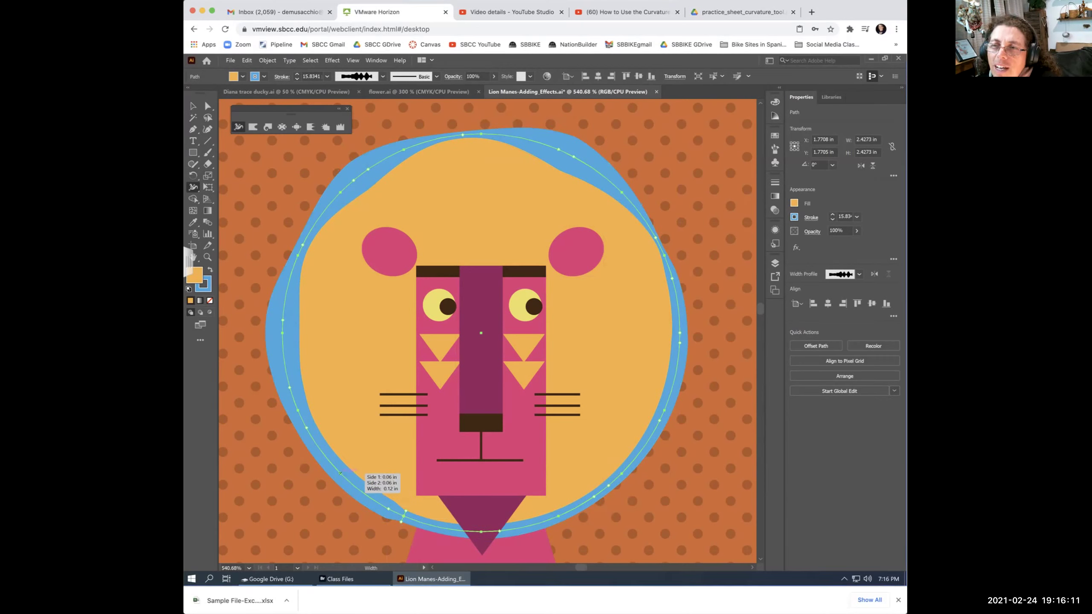
{"action": "left_click_drag", "start_coordinate": [340, 473], "coordinate": [380, 480]}
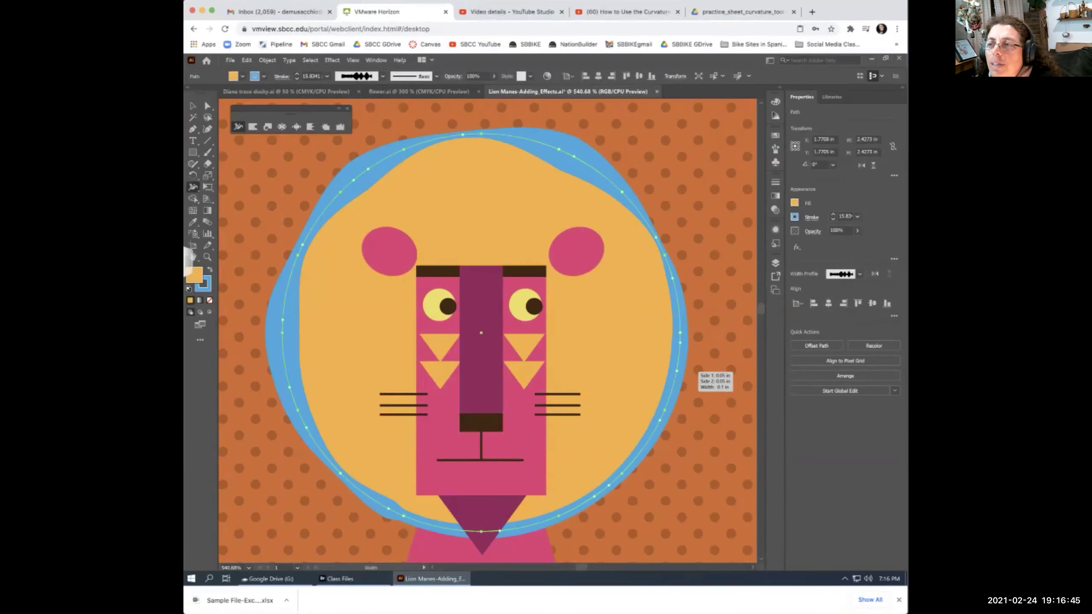
Deselect the mane and fit the whole artboard with all eight lions in the window.
{"action": "key", "text": "v"}
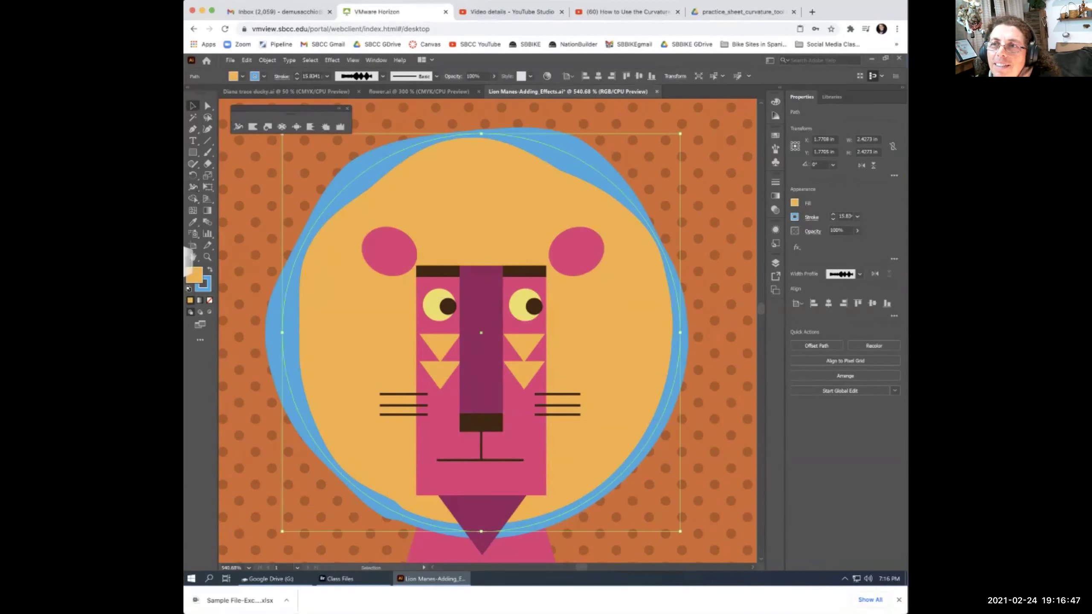
{"action": "key", "text": "ctrl+shift+a"}
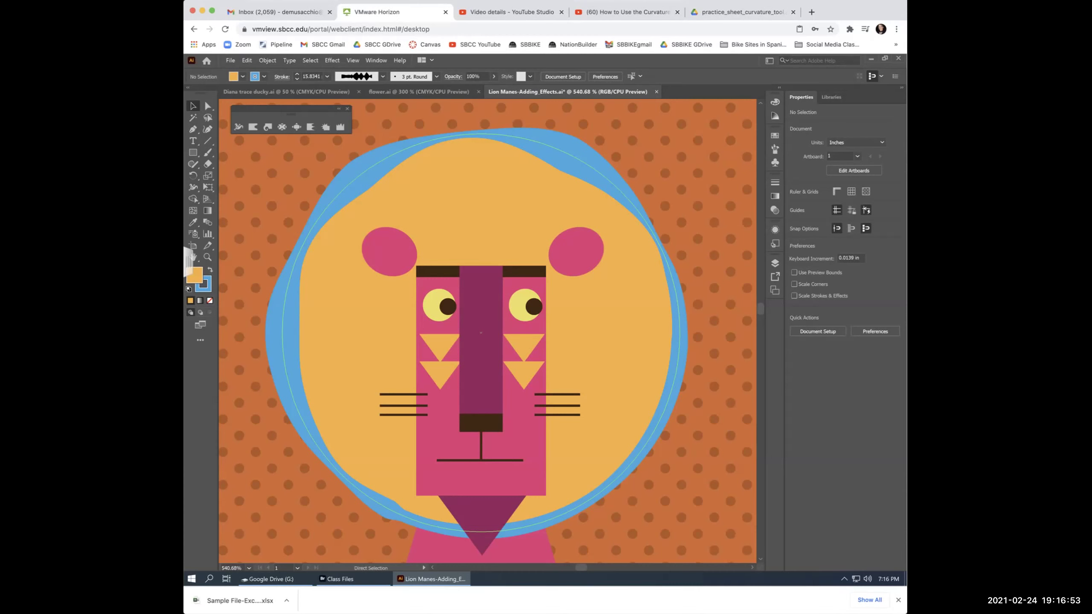
{"action": "key", "text": "ctrl+0"}
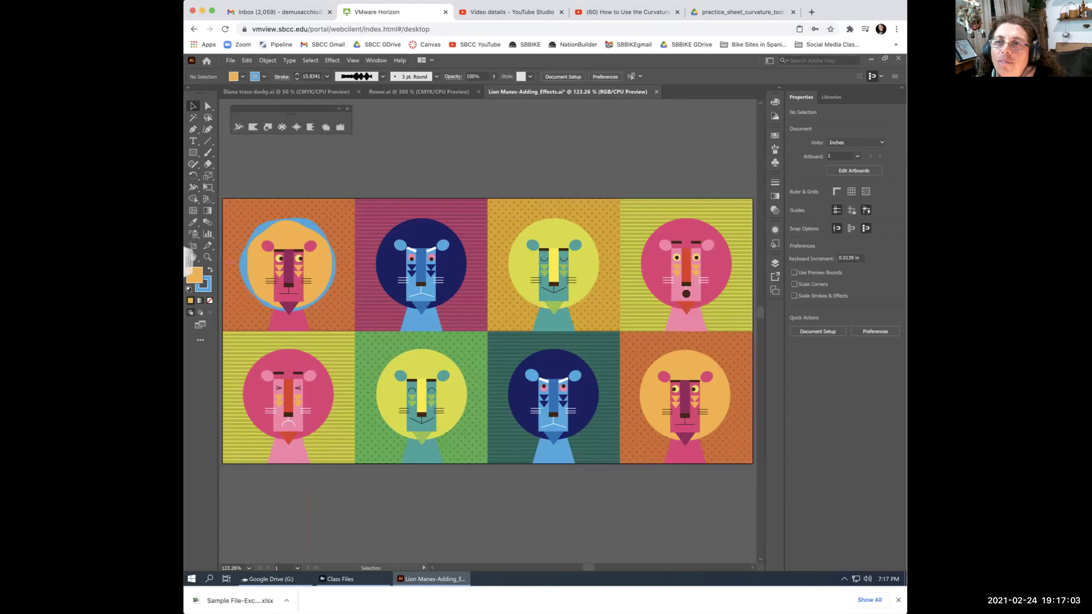
Select the dark blue mane on the magenta tile, magnify it to 400%, and fit the whole artboard in the window again.
{"action": "left_click", "coordinate": [385, 267]}
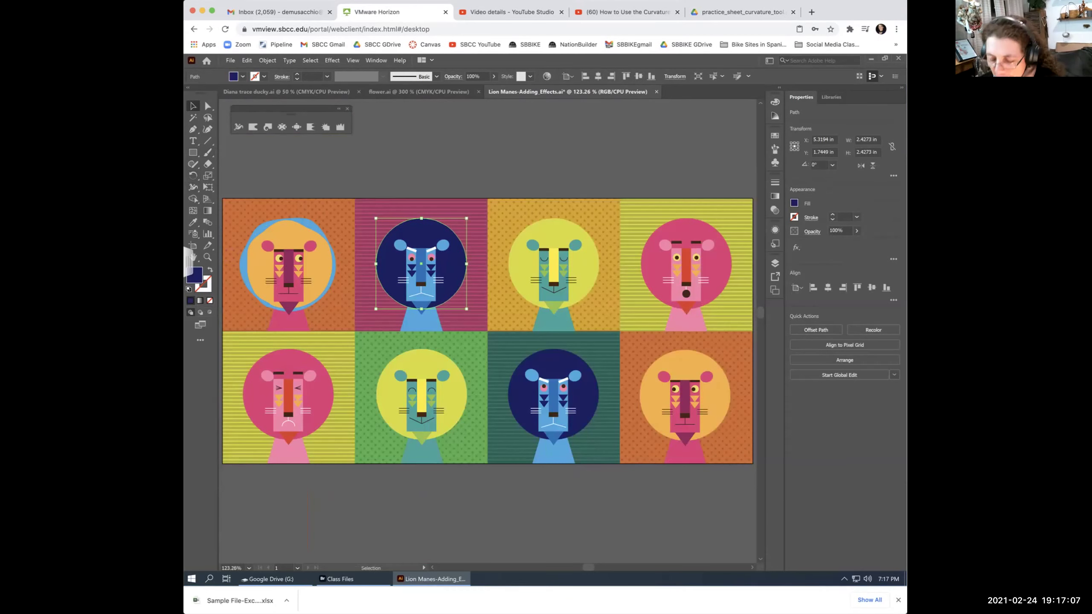
{"action": "key", "text": "a"}
{"action": "key", "text": "ctrl+plus"}
{"action": "key", "text": "ctrl+plus"}
{"action": "key", "text": "ctrl+plus"}
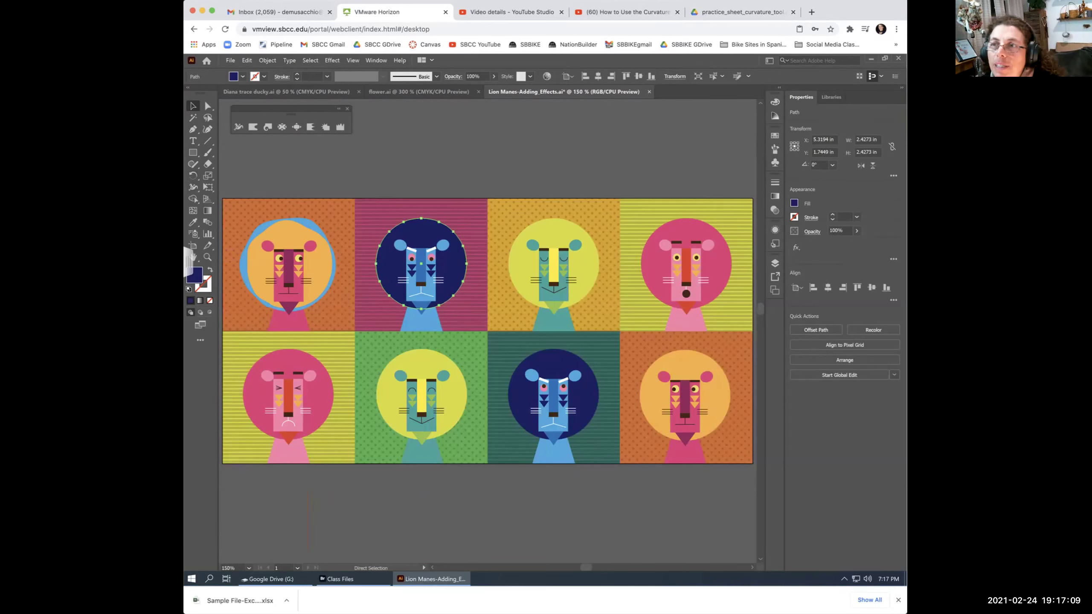
{"action": "key", "text": "ctrl+plus"}
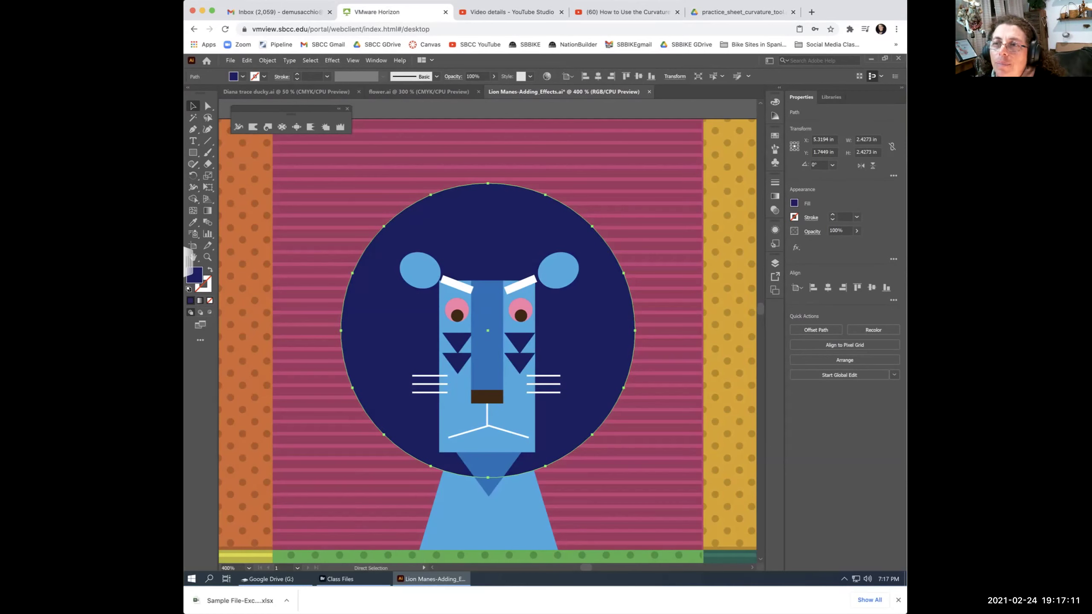
{"action": "key", "text": "v"}
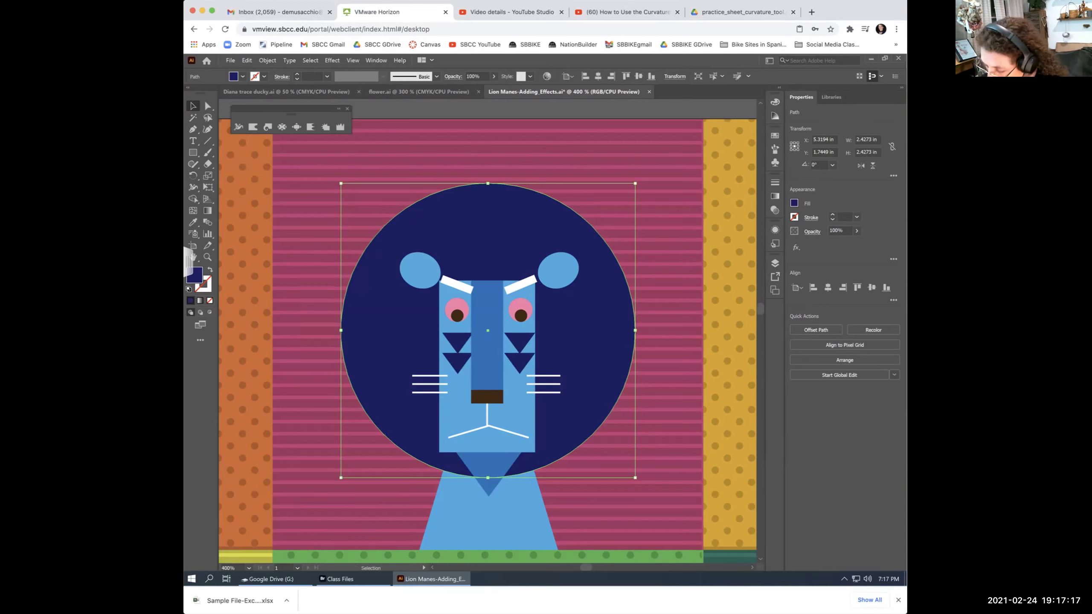
{"action": "key", "text": "a"}
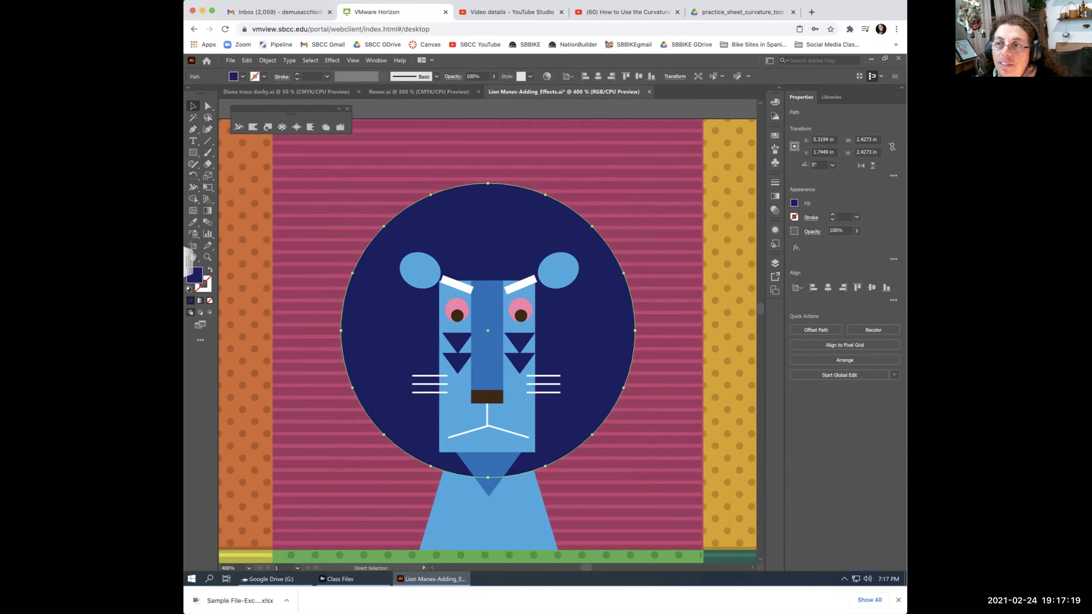
{"action": "key", "text": "ctrl+minus"}
{"action": "key", "text": "ctrl+minus"}
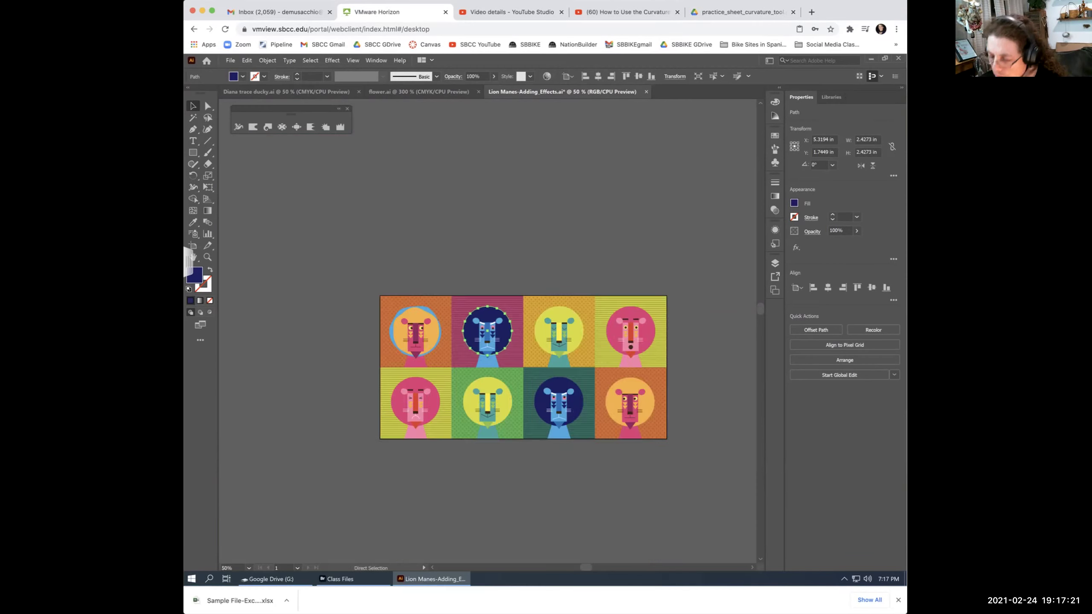
{"action": "key", "text": "ctrl+0"}
{"action": "key", "text": "v"}
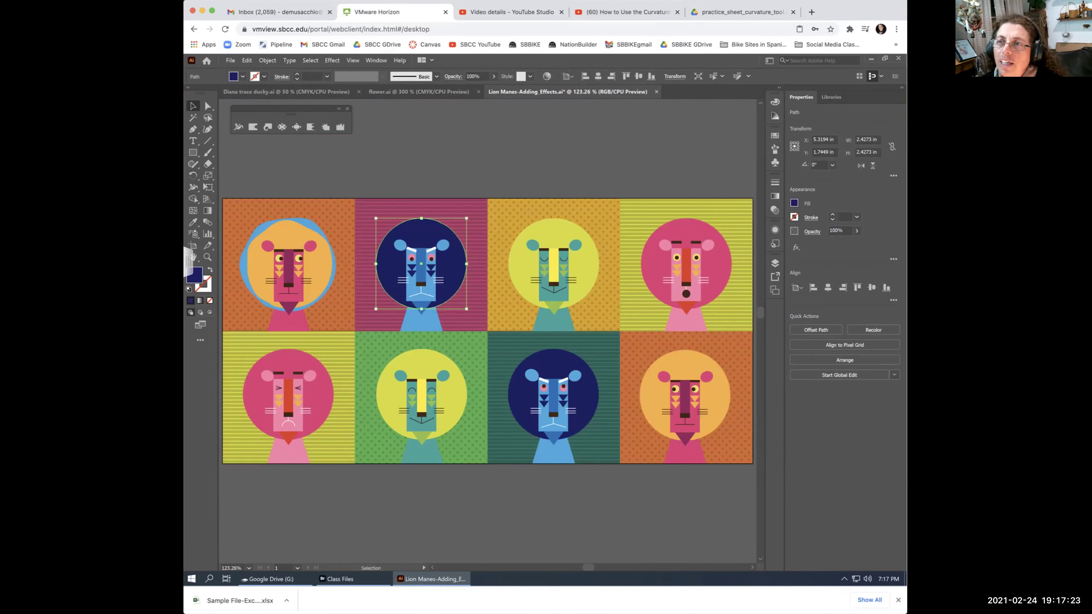
With nothing selected, magnify the artboard's center to 800% and fit the whole artboard in the window again.
{"action": "key", "text": "ctrl+shift+a"}
{"action": "left_click", "coordinate": [447, 241]}
{"action": "key", "text": "ctrl+shift+a"}
{"action": "key", "text": "a"}
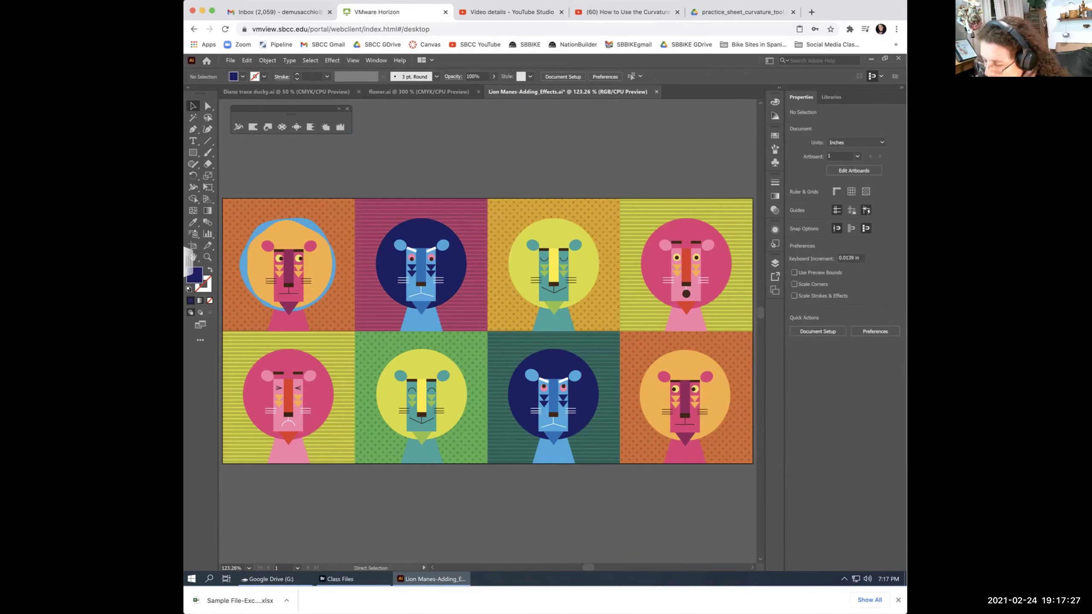
{"action": "key", "text": "ctrl+equal"}
{"action": "key", "text": "ctrl+equal"}
{"action": "key", "text": "ctrl+equal"}
{"action": "key", "text": "ctrl+equal"}
{"action": "key", "text": "ctrl+equal"}
{"action": "key", "text": "ctrl+equal"}
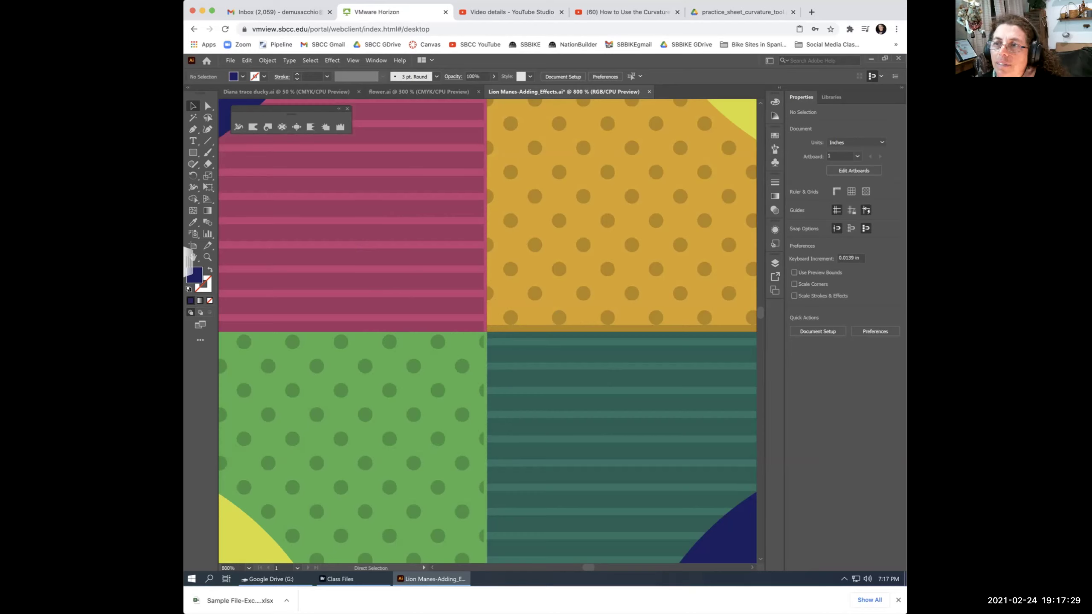
{"action": "key", "text": "v"}
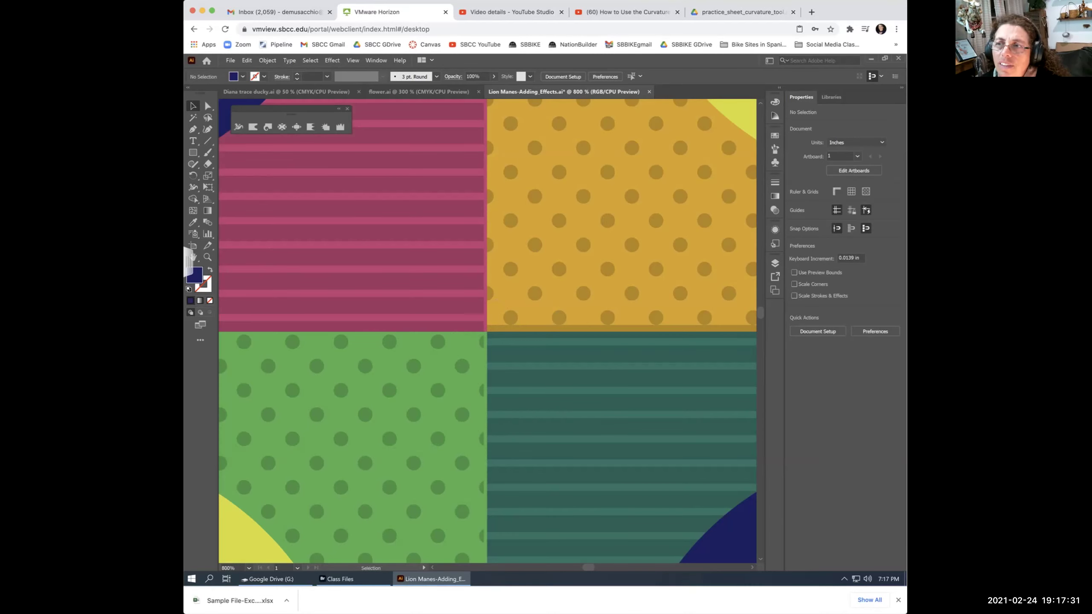
{"action": "key", "text": "a"}
{"action": "key", "text": "ctrl+0"}
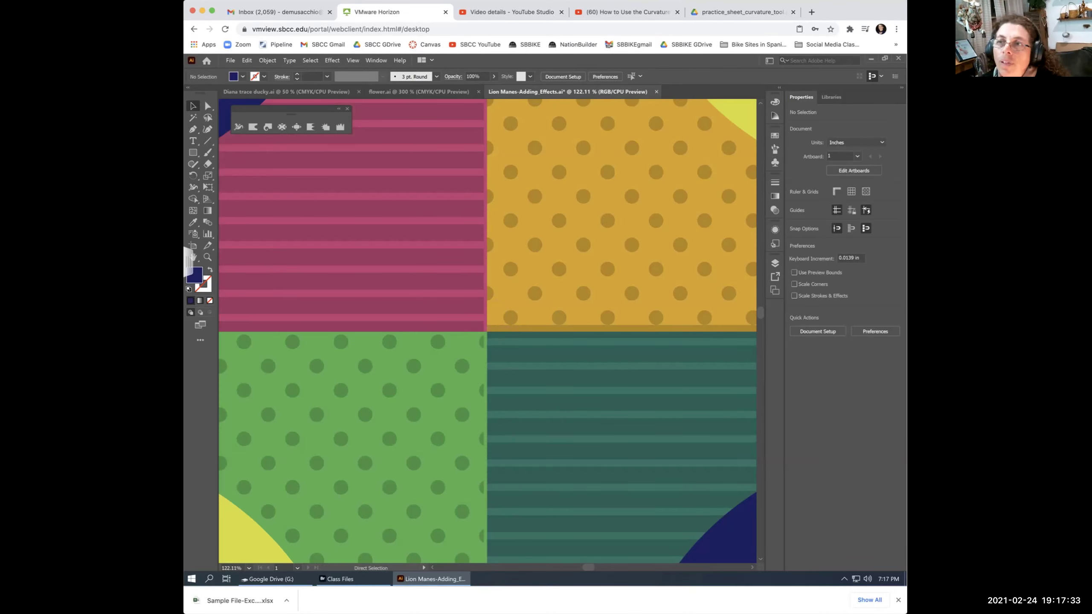
Select the dark blue mane on the magenta tile and activate the Wrinkle tool, keeping its existing options.
{"action": "key", "text": "v"}
{"action": "left_click", "coordinate": [465, 261]}
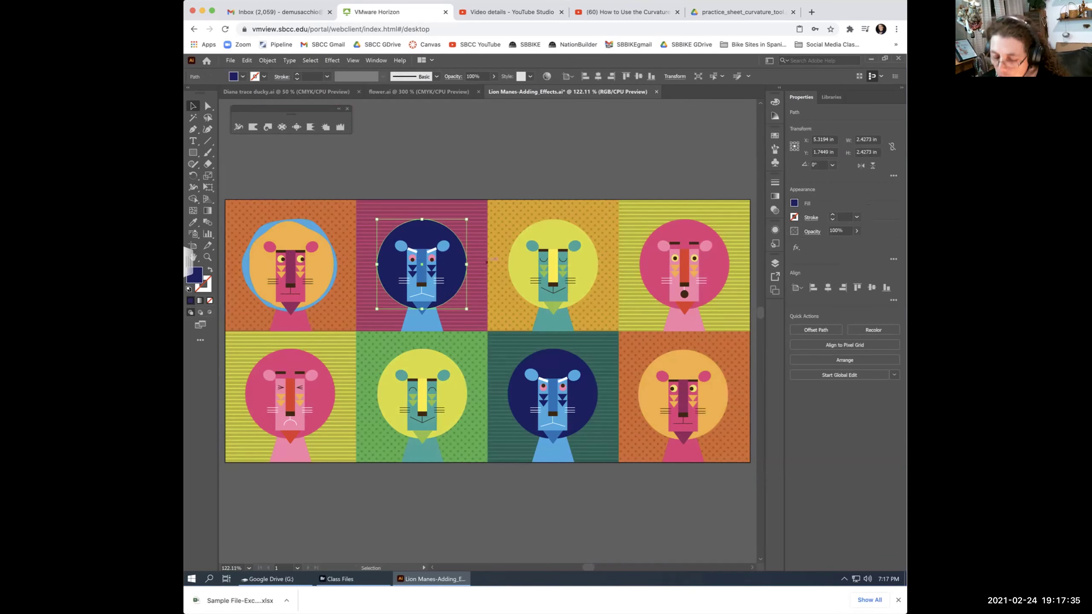
{"action": "key", "text": "a"}
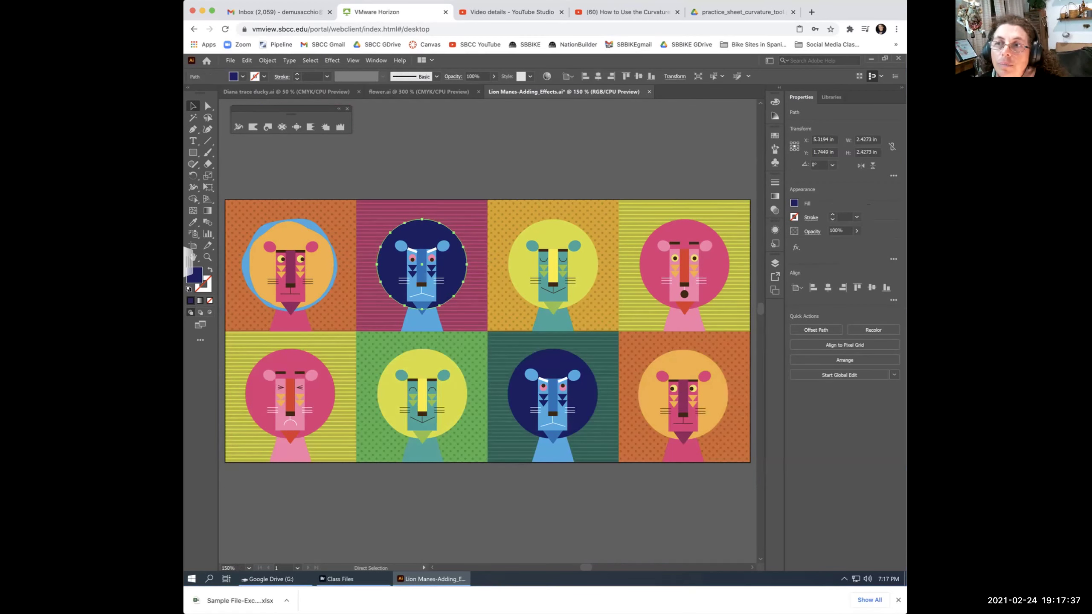
{"action": "key", "text": "ctrl+plus"}
{"action": "key", "text": "ctrl+plus"}
{"action": "key", "text": "ctrl+plus"}
{"action": "key", "text": "ctrl+plus"}
{"action": "key", "text": "ctrl+plus"}
{"action": "key", "text": "ctrl+plus"}
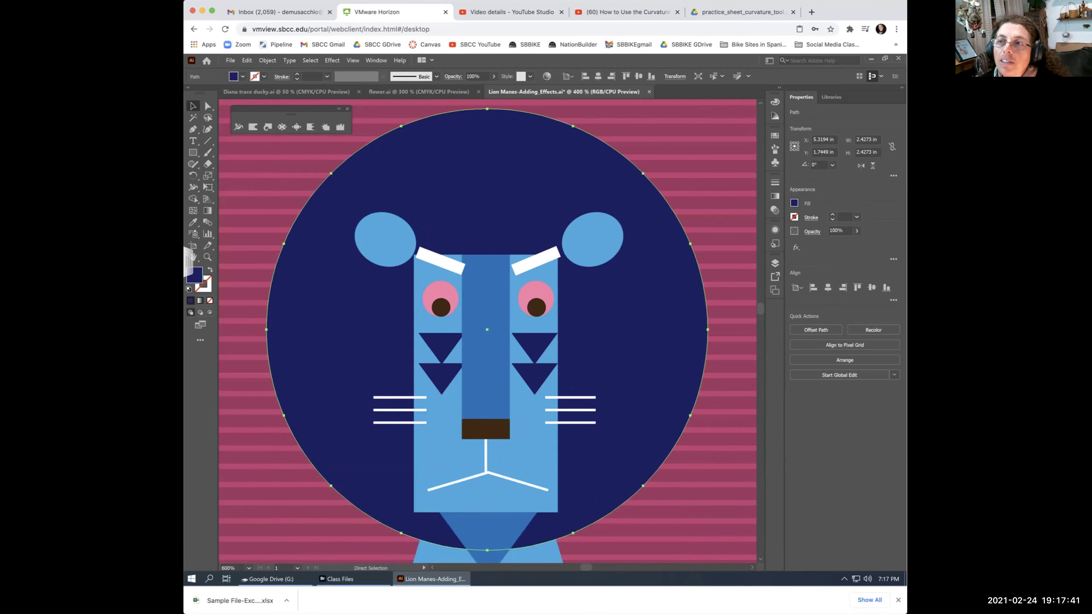
{"action": "key", "text": "ctrl+minus"}
{"action": "key", "text": "v"}
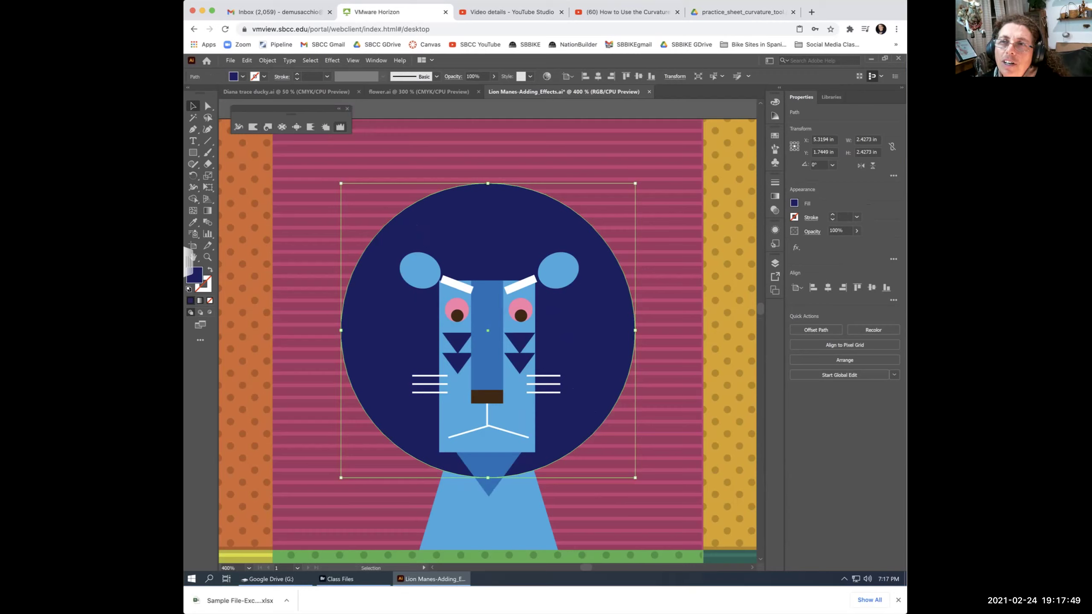
{"action": "left_click", "coordinate": [340, 127]}
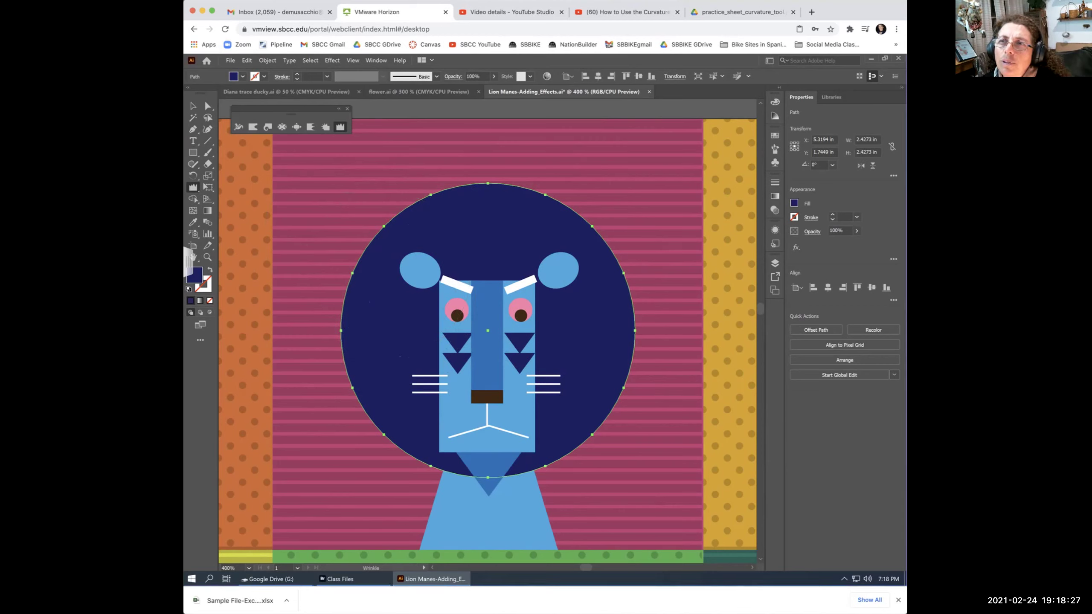
{"action": "key", "text": "Return"}
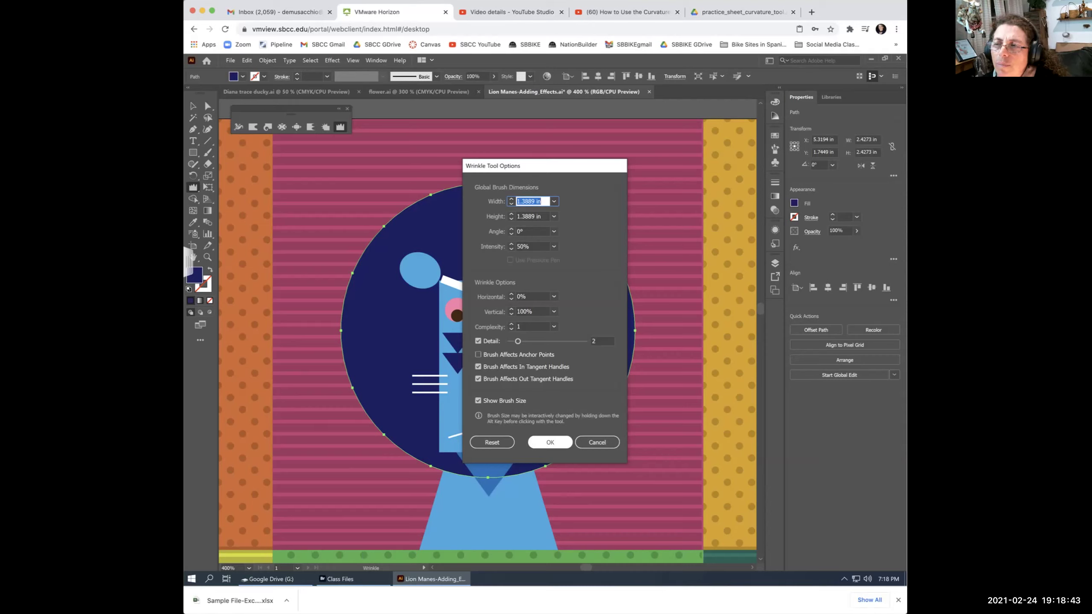
{"action": "left_click", "coordinate": [550, 442]}
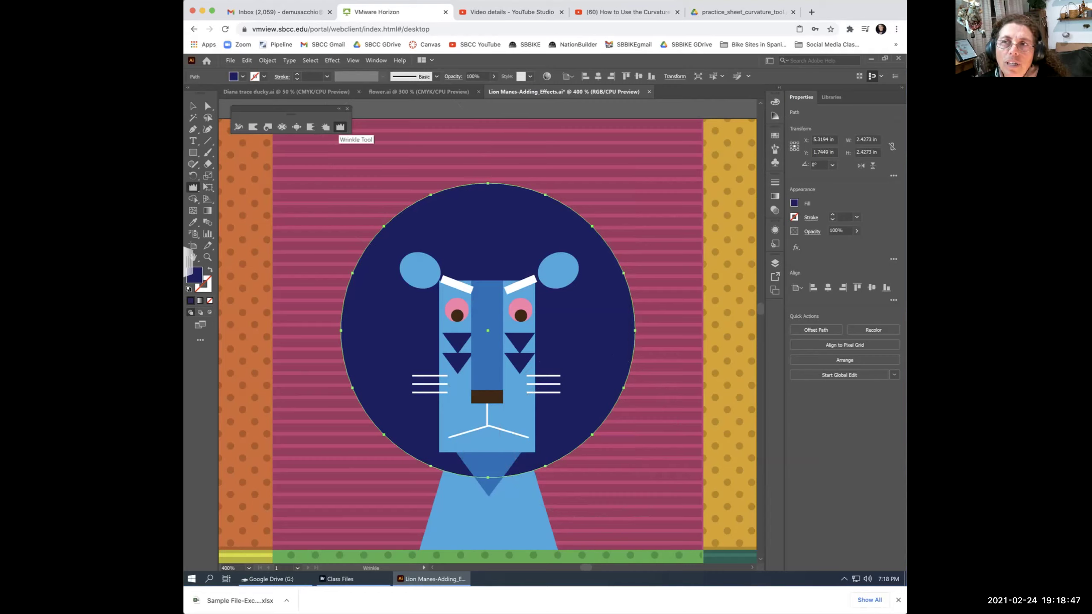
{"action": "left_click", "coordinate": [340, 127]}
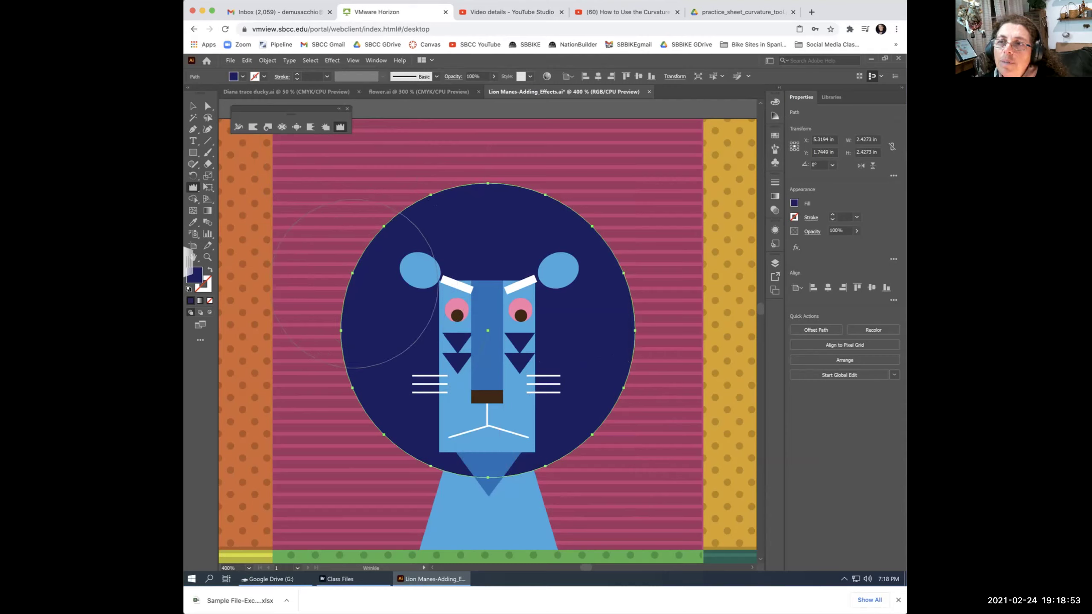
Wrinkle the dark blue mane's outline into jagged fur across its top, down both sides and along the bottom.
{"action": "mouse_move", "coordinate": [346, 291]}
{"action": "left_mouse_down"}
{"action": "mouse_move", "coordinate": [332, 276]}
{"action": "mouse_move", "coordinate": [412, 205]}
{"action": "mouse_move", "coordinate": [550, 202]}
{"action": "mouse_move", "coordinate": [503, 196]}
{"action": "mouse_move", "coordinate": [559, 187]}
{"action": "mouse_move", "coordinate": [581, 202]}
{"action": "left_mouse_up"}
{"action": "mouse_move", "coordinate": [658, 332]}
{"action": "left_mouse_down"}
{"action": "mouse_move", "coordinate": [593, 296]}
{"action": "mouse_move", "coordinate": [581, 256]}
{"action": "left_mouse_up"}
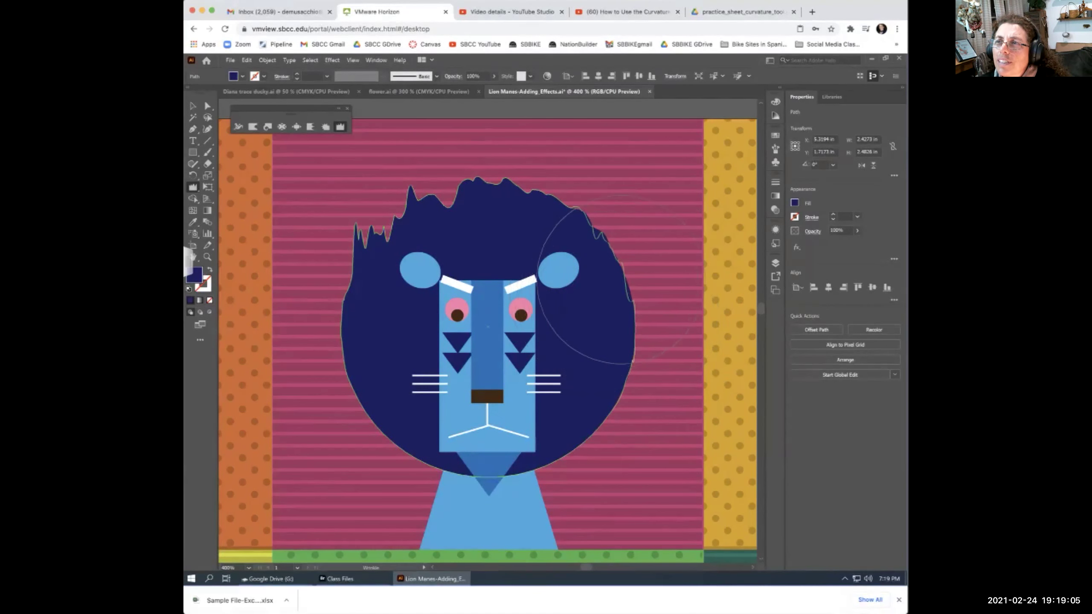
{"action": "left_click_drag", "start_coordinate": [625, 406], "coordinate": [628, 370]}
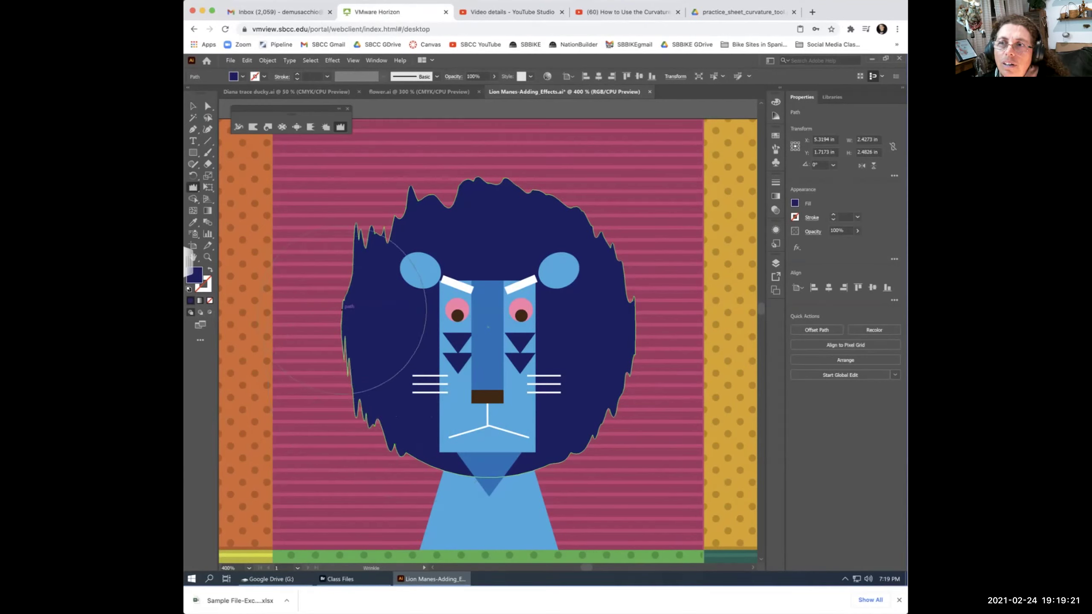
{"action": "mouse_move", "coordinate": [337, 317]}
{"action": "left_mouse_down"}
{"action": "mouse_move", "coordinate": [296, 308]}
{"action": "mouse_move", "coordinate": [305, 310]}
{"action": "left_mouse_up"}
{"action": "left_click_drag", "start_coordinate": [473, 475], "coordinate": [559, 456]}
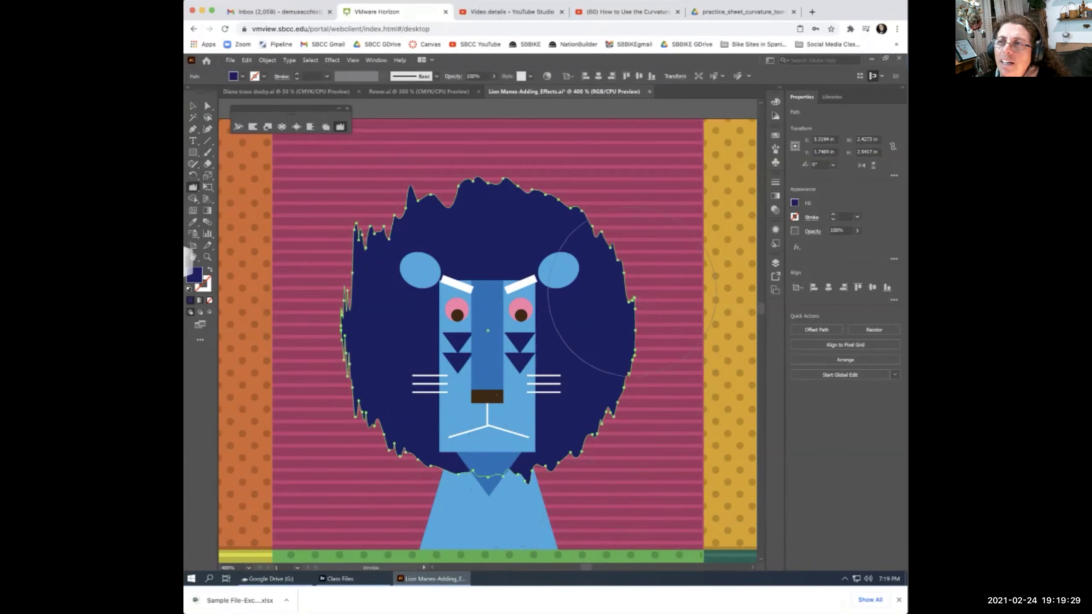
{"action": "left_click_drag", "start_coordinate": [632, 293], "coordinate": [630, 295]}
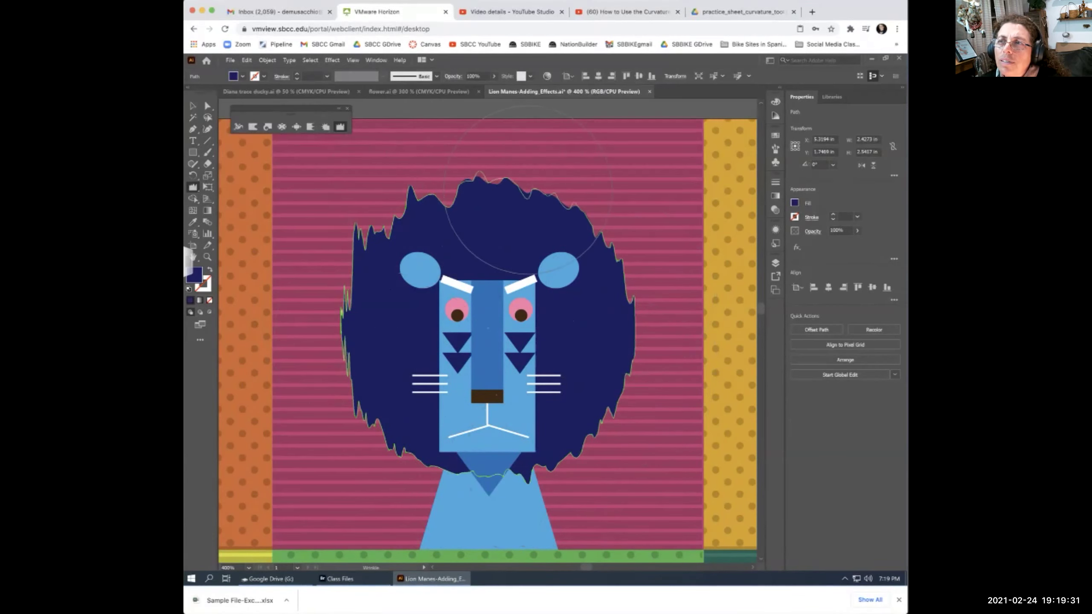
{"action": "mouse_move", "coordinate": [564, 236]}
{"action": "left_mouse_down"}
{"action": "mouse_move", "coordinate": [529, 224]}
{"action": "mouse_move", "coordinate": [508, 232]}
{"action": "left_mouse_up"}
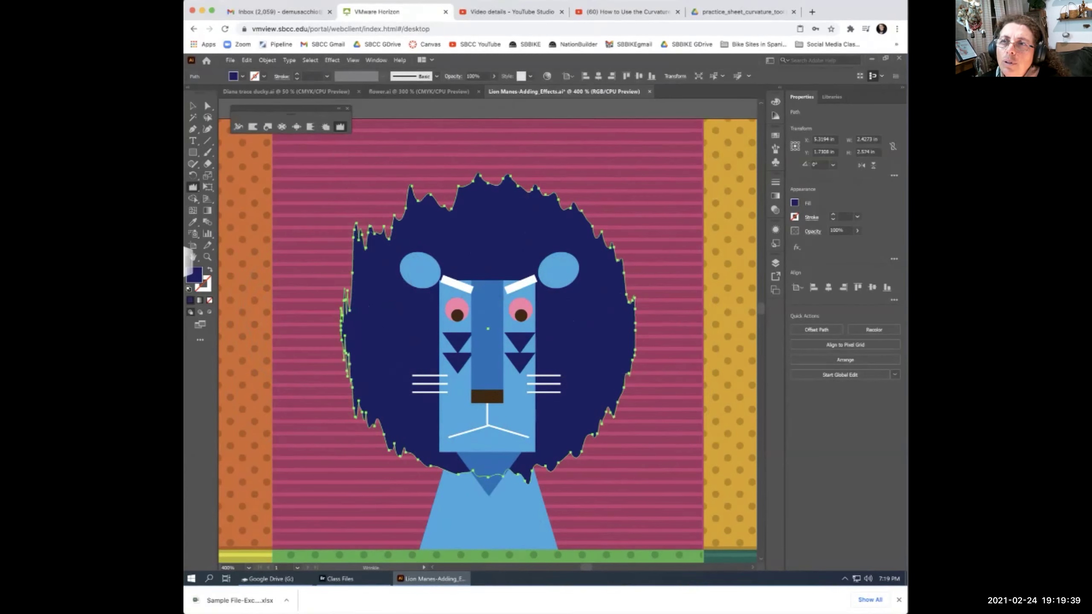
Set the Wrinkle brush angle to -90° and roughen the left and right sides of the dark blue mane.
{"action": "key", "text": "Return"}
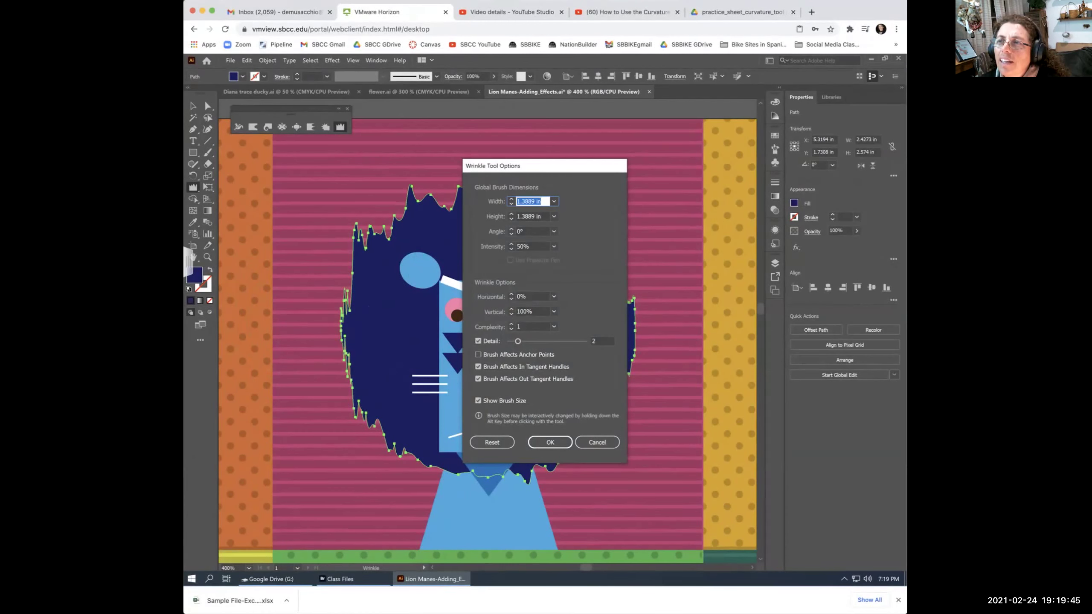
{"action": "left_click", "coordinate": [553, 231]}
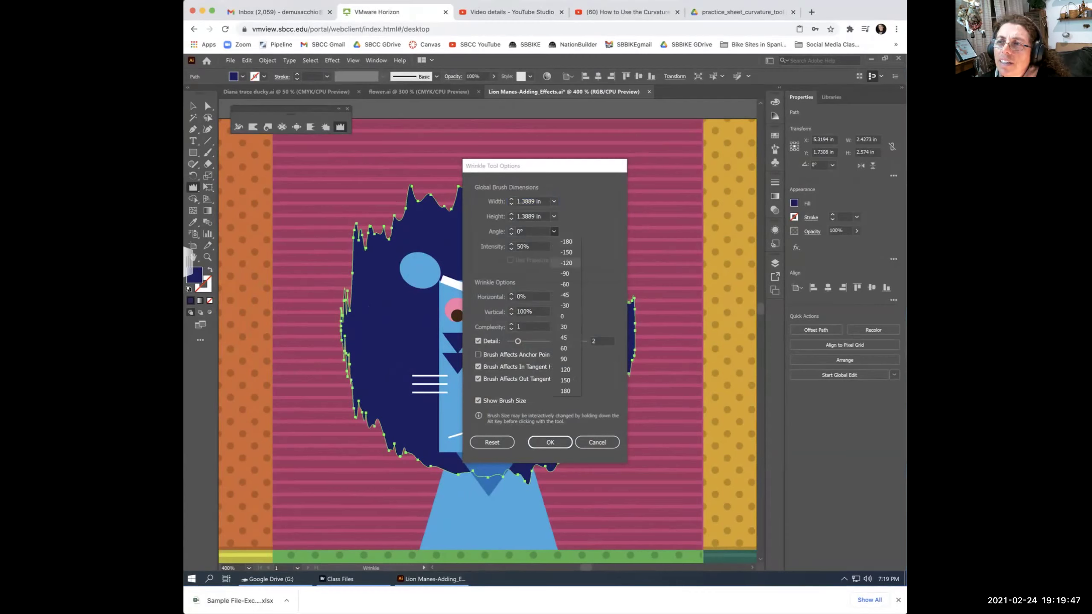
{"action": "left_click", "coordinate": [564, 273]}
{"action": "key", "text": "Return"}
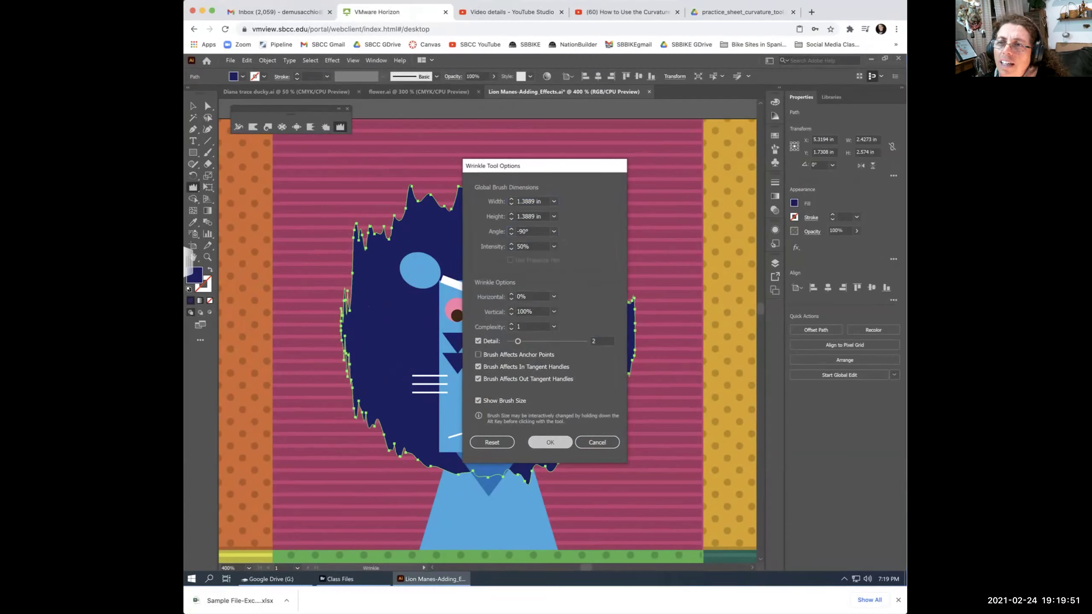
{"action": "left_click_drag", "start_coordinate": [340, 333], "coordinate": [339, 337]}
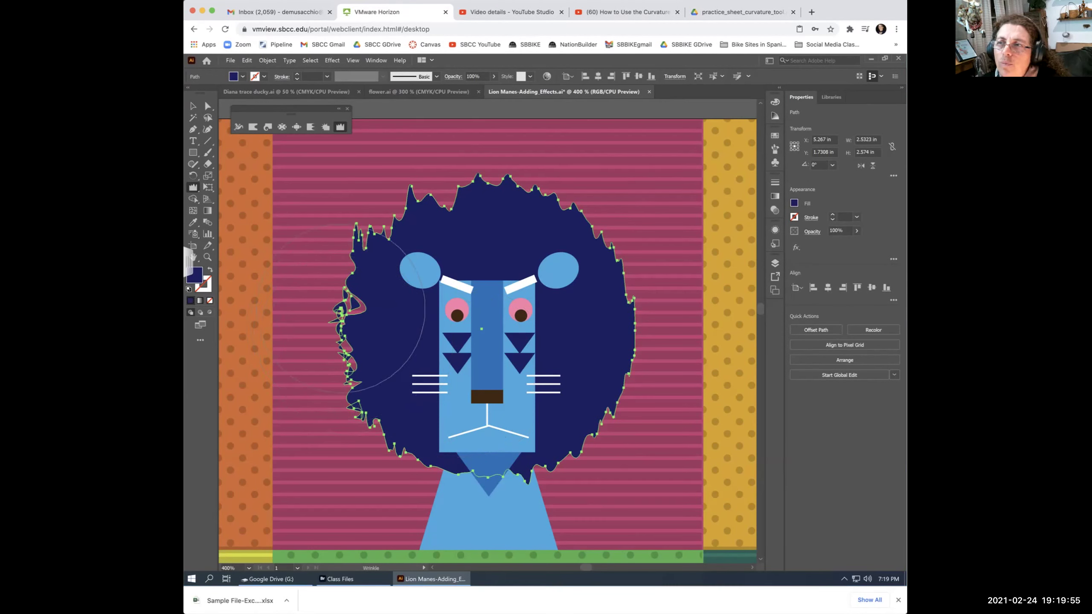
{"action": "left_click_drag", "start_coordinate": [635, 338], "coordinate": [625, 388]}
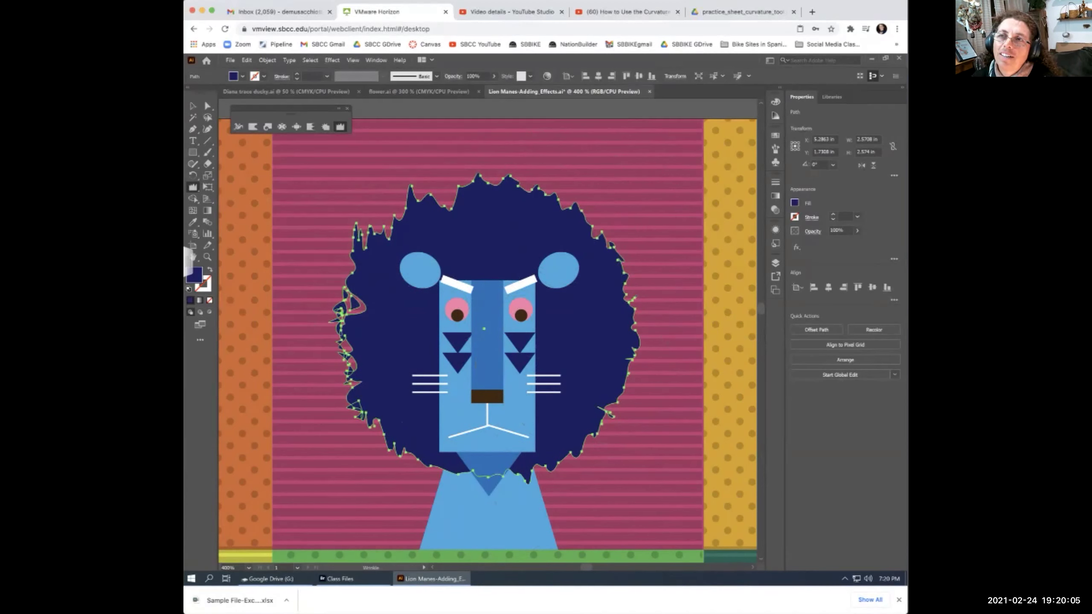
Reset the Wrinkle tool options to their defaults, including a 0° brush angle.
{"action": "double_click", "coordinate": [193, 188]}
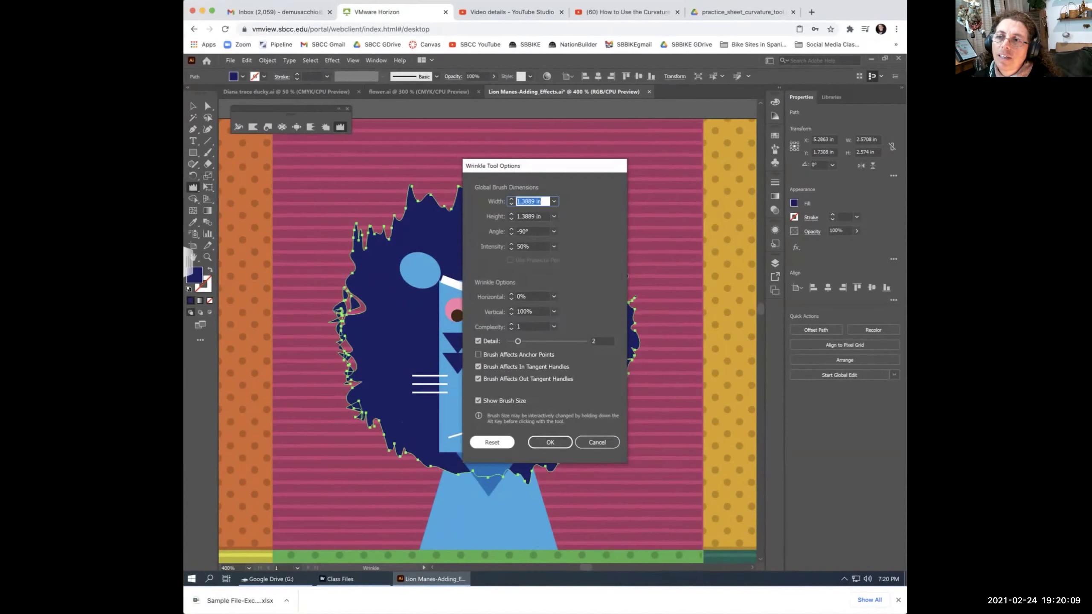
{"action": "left_click", "coordinate": [492, 443]}
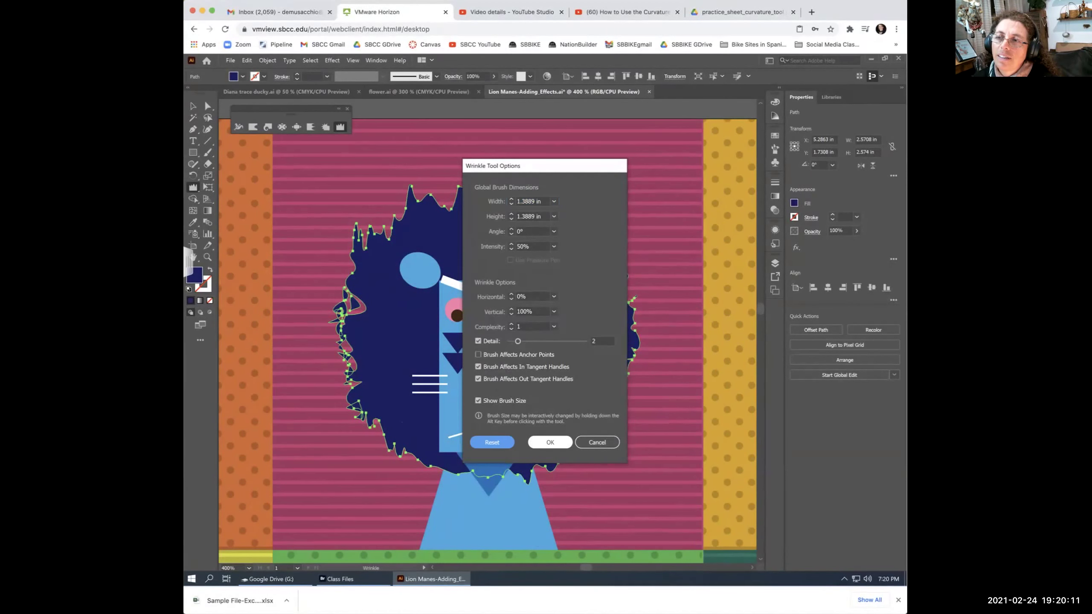
{"action": "key", "text": "Return"}
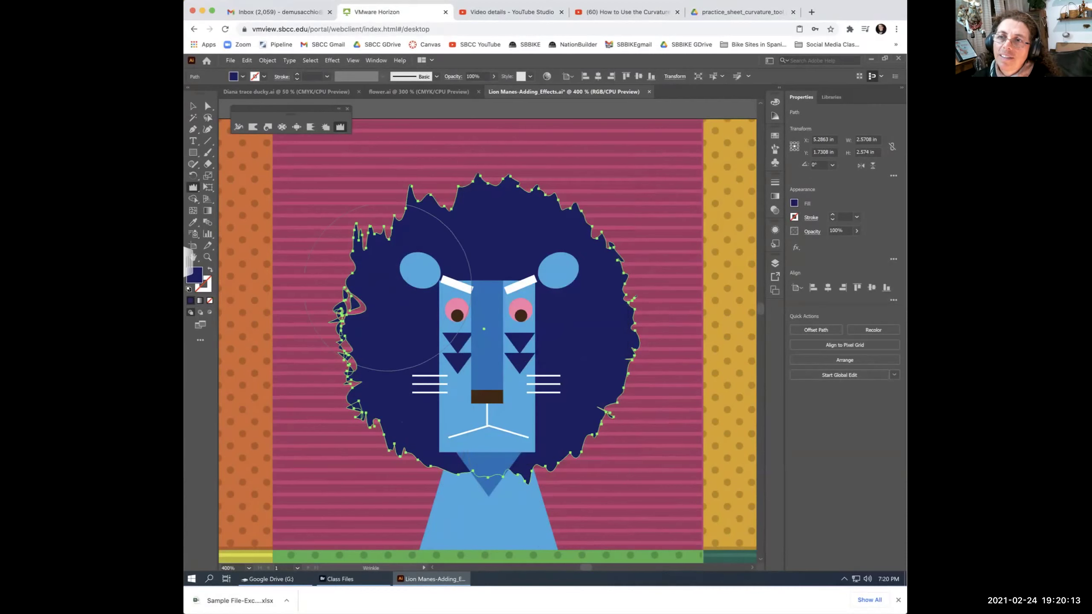
Deselect the dark blue mane and bring the yellow-green lion on the dotted gold tile into view.
{"action": "key", "text": "v"}
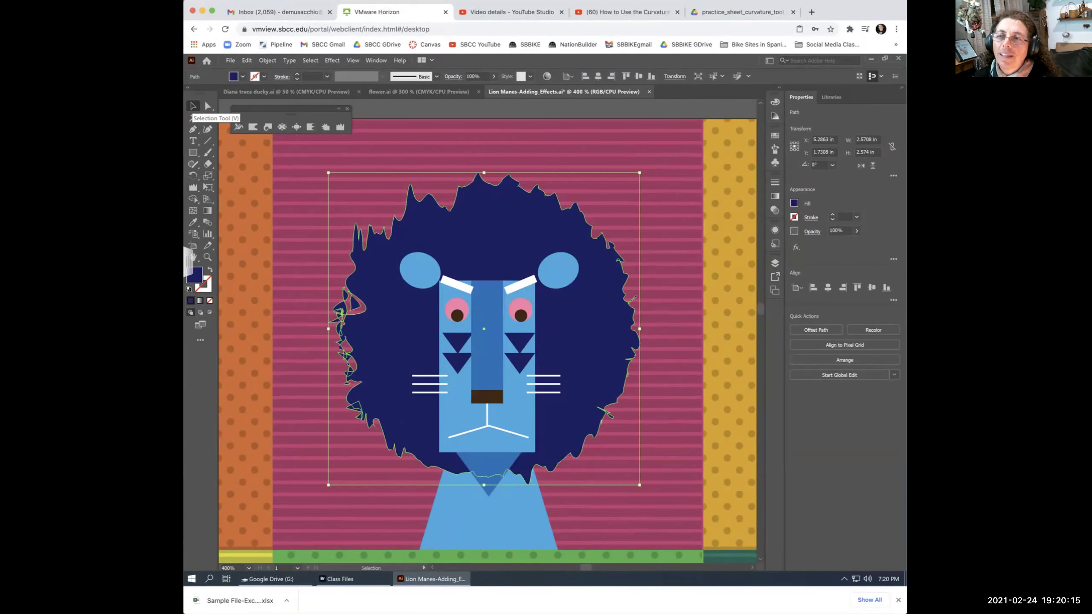
{"action": "key", "text": "ctrl+shift+a"}
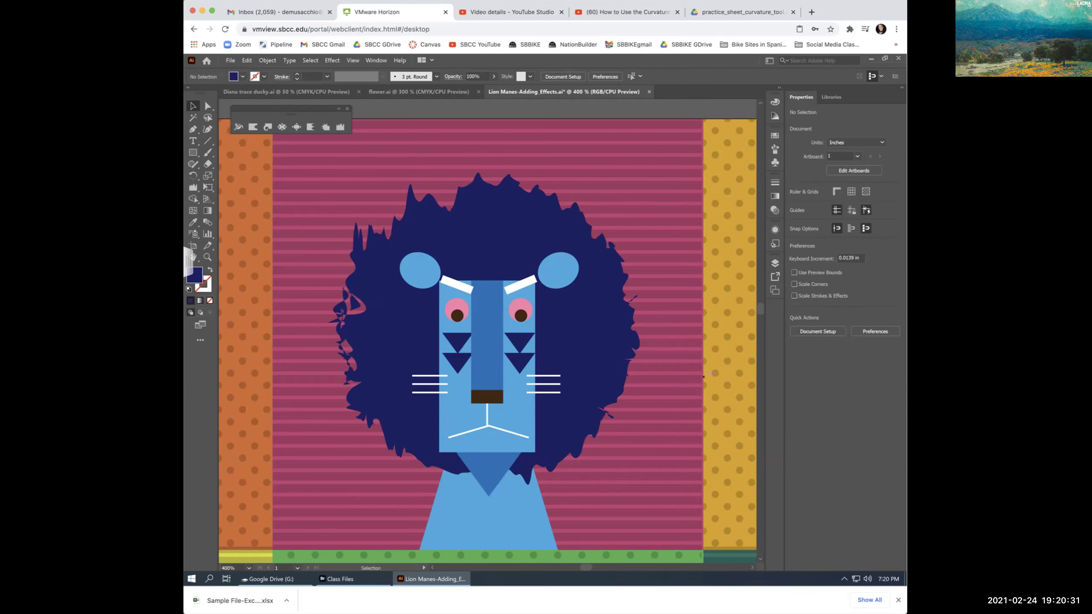
{"action": "left_click_drag", "start_coordinate": [492, 379], "coordinate": [221, 379]}
{"action": "left_click_drag", "start_coordinate": [559, 379], "coordinate": [449, 387]}
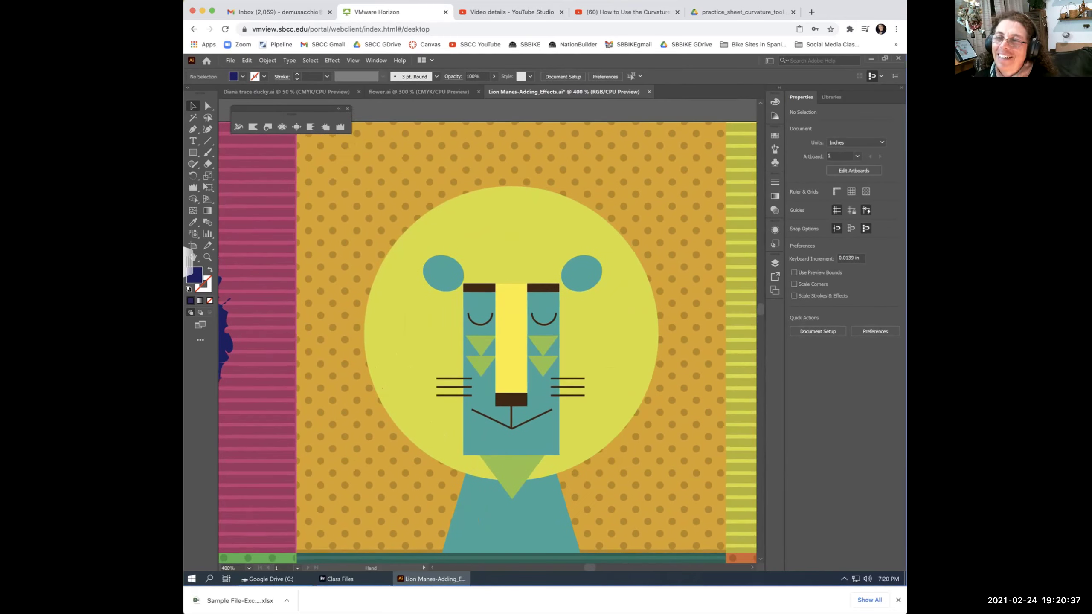
Select the circular yellow-green mane on the dotted gold tile and activate the Crystallize tool.
{"action": "left_click", "coordinate": [415, 365]}
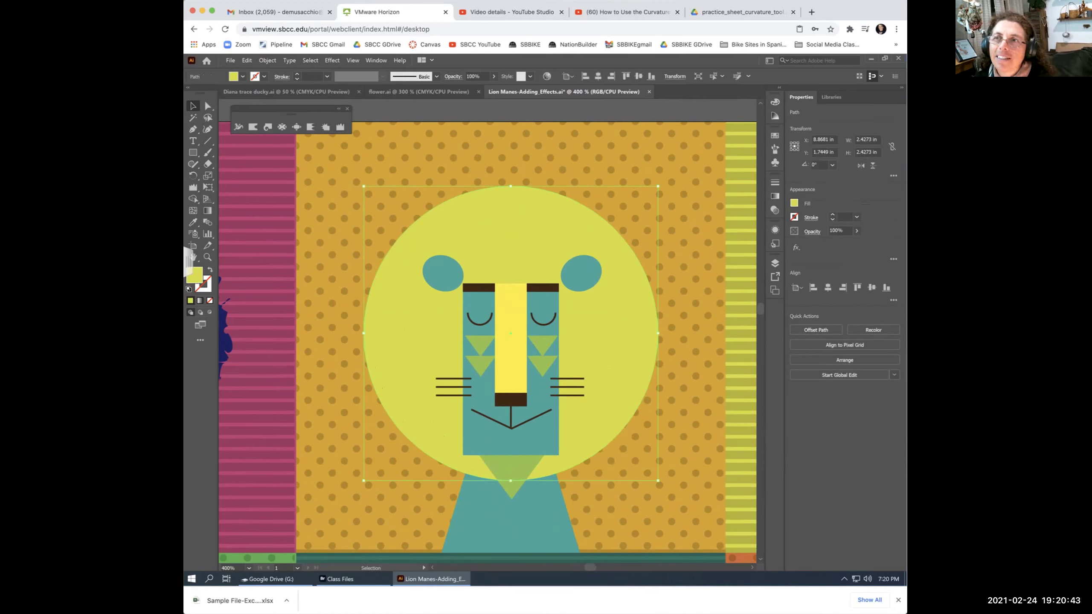
{"action": "left_click", "coordinate": [326, 126]}
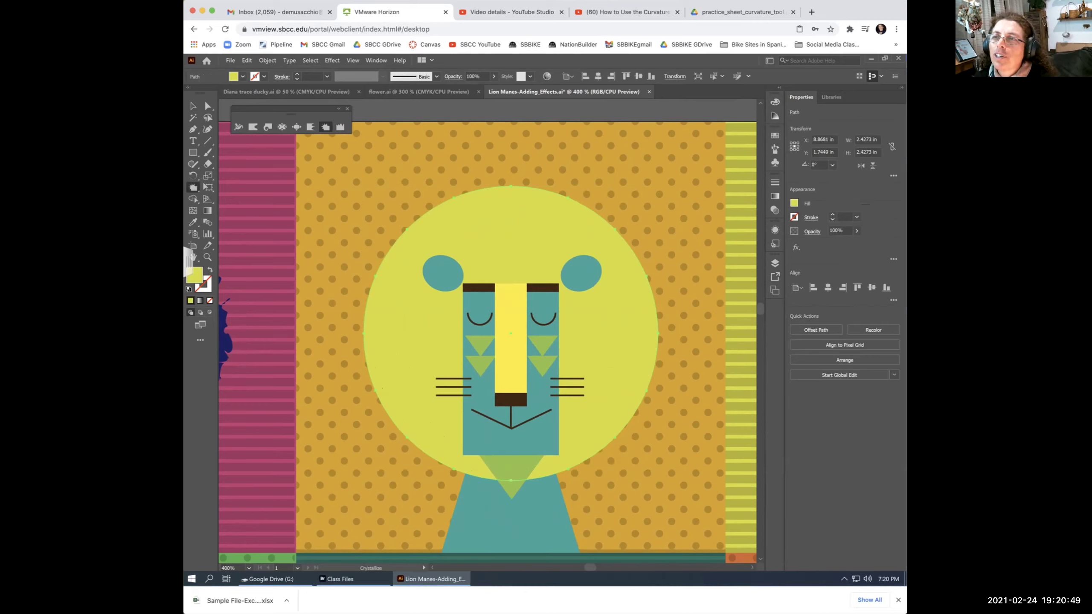
Try to crystallize the yellow-green mane's outline into spiky tufts across the top, down both sides and along the bottom.
{"action": "mouse_move", "coordinate": [453, 198]}
{"action": "left_mouse_down"}
{"action": "mouse_move", "coordinate": [609, 219]}
{"action": "mouse_move", "coordinate": [636, 345]}
{"action": "mouse_move", "coordinate": [615, 387]}
{"action": "left_mouse_up"}
{"action": "mouse_move", "coordinate": [395, 372]}
{"action": "left_mouse_down"}
{"action": "mouse_move", "coordinate": [371, 322]}
{"action": "mouse_move", "coordinate": [387, 292]}
{"action": "left_mouse_up"}
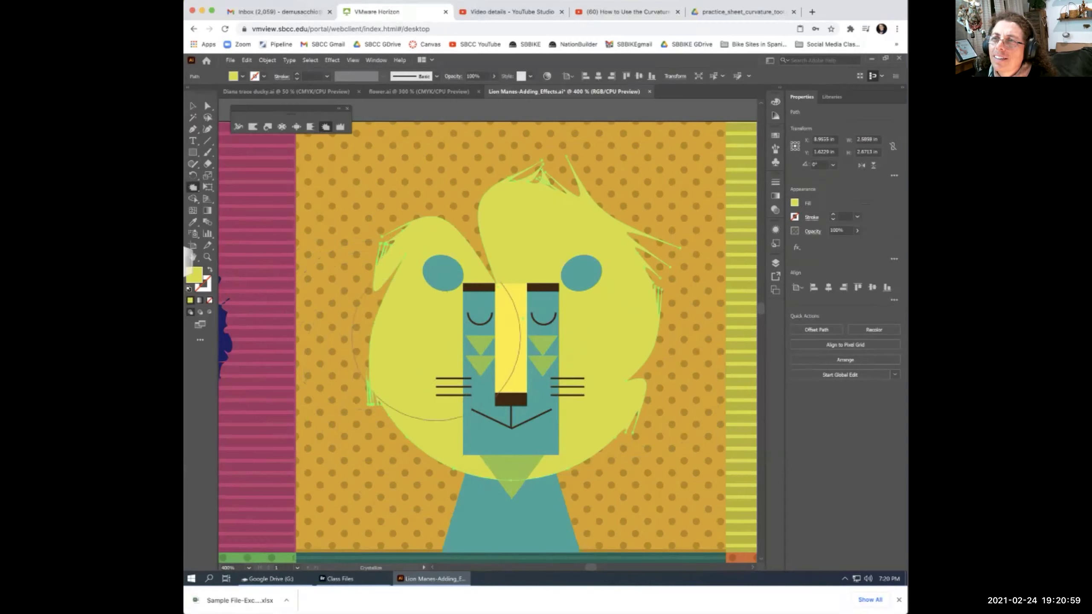
{"action": "left_click_drag", "start_coordinate": [463, 231], "coordinate": [494, 233]}
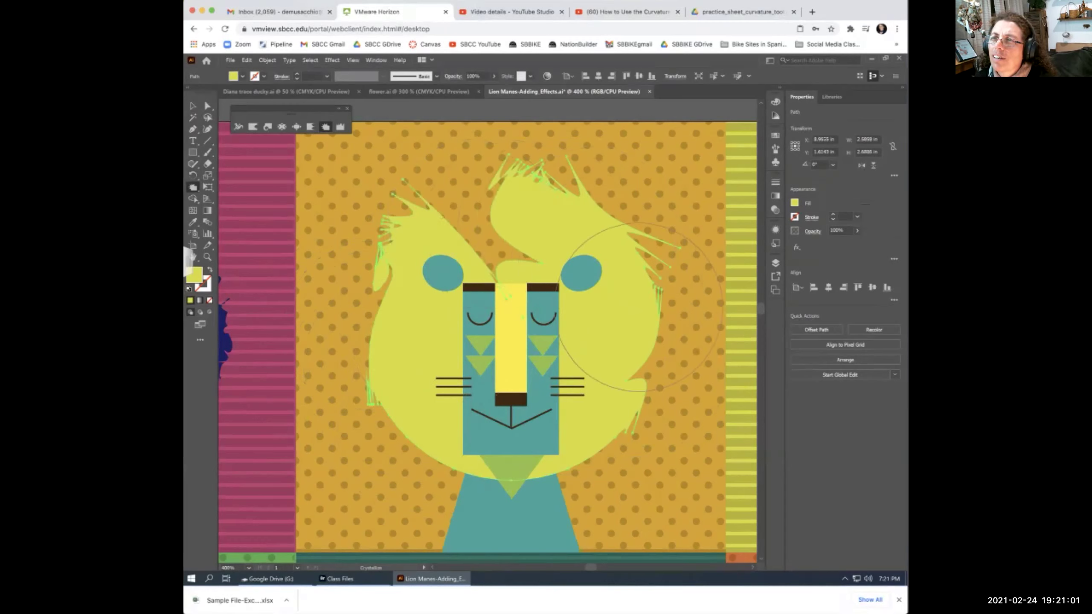
{"action": "left_click_drag", "start_coordinate": [627, 432], "coordinate": [602, 464]}
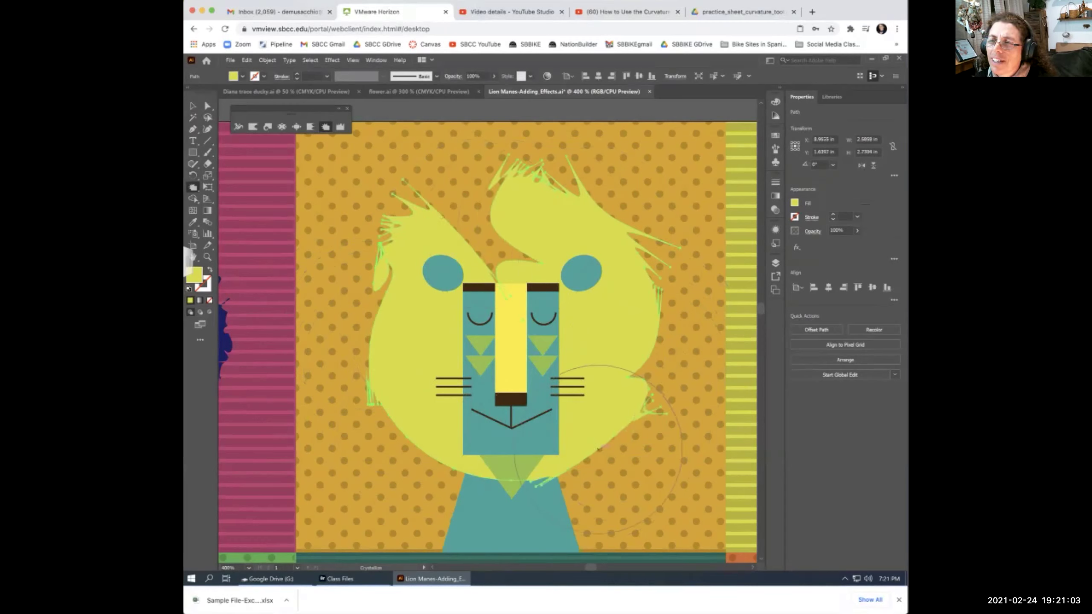
{"action": "left_click", "coordinate": [419, 454]}
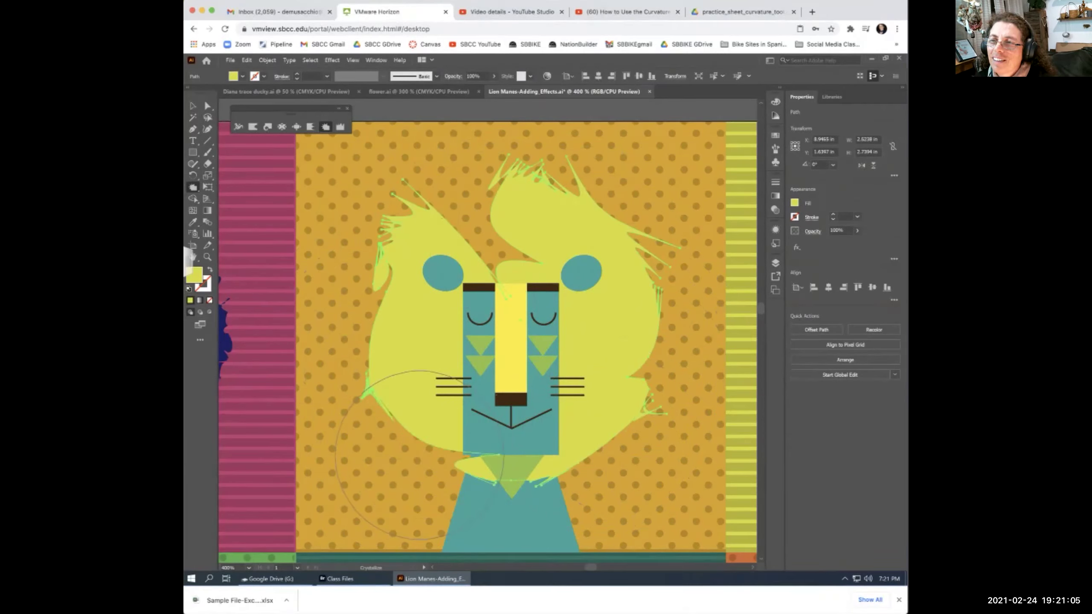
{"action": "left_click", "coordinate": [370, 391]}
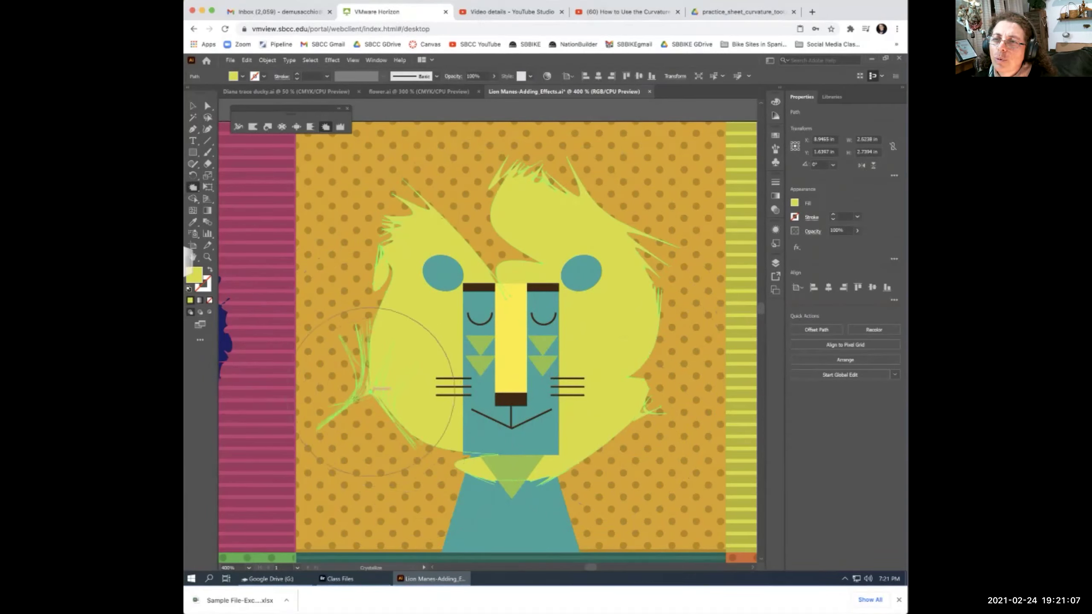
{"action": "mouse_move", "coordinate": [430, 344]}
{"action": "left_mouse_down"}
{"action": "mouse_move", "coordinate": [370, 246]}
{"action": "mouse_move", "coordinate": [482, 332]}
{"action": "mouse_move", "coordinate": [602, 344]}
{"action": "mouse_move", "coordinate": [658, 414]}
{"action": "left_mouse_up"}
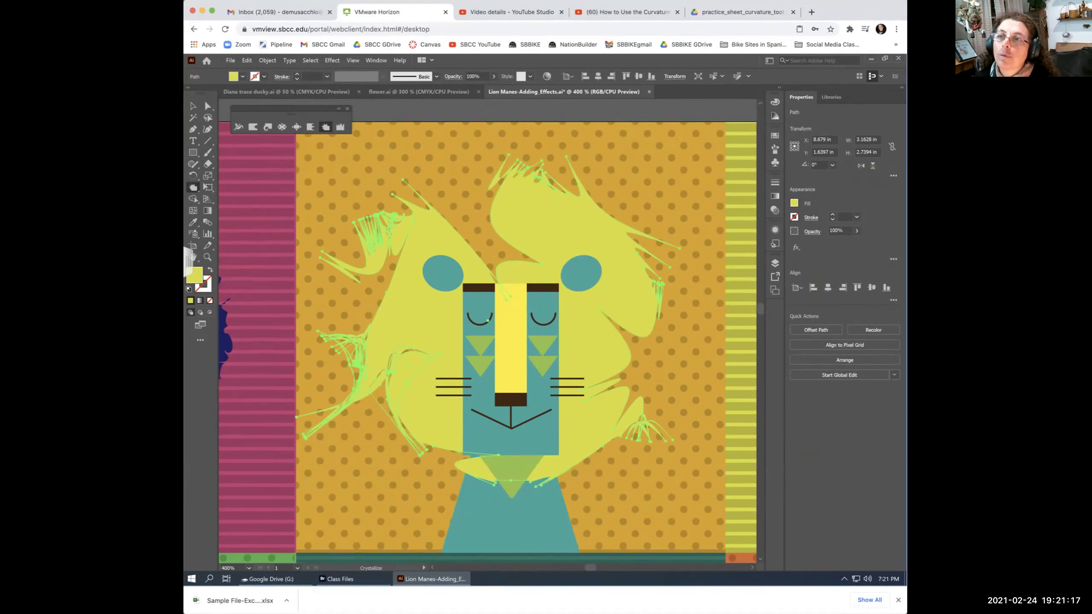
Set the Crystallize brush angle to -90° and try more strokes over the mane's left side, top and face area.
{"action": "double_click", "coordinate": [326, 126]}
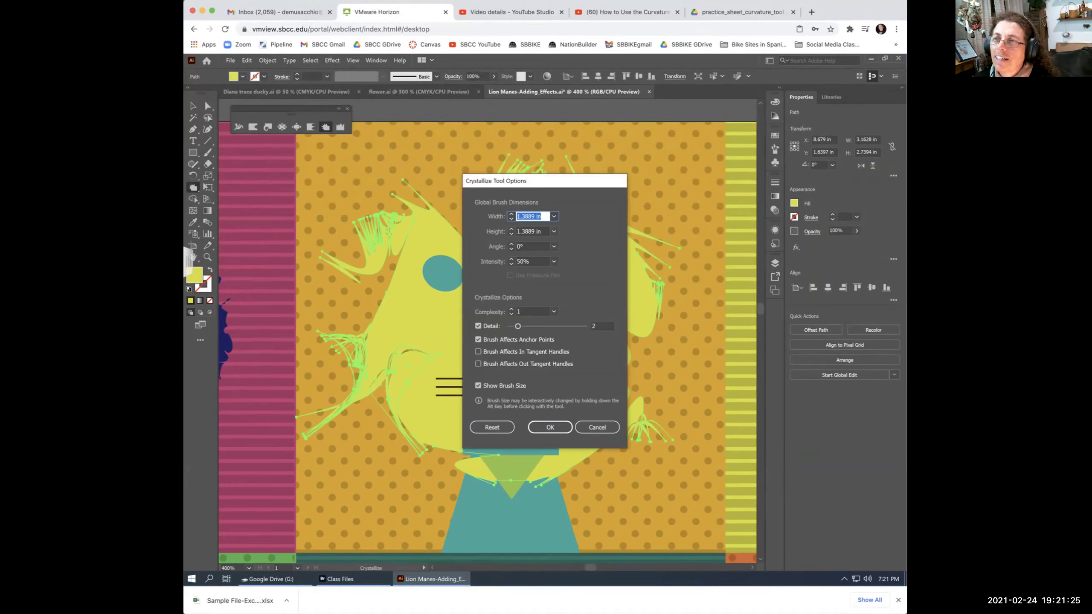
{"action": "left_click", "coordinate": [553, 246]}
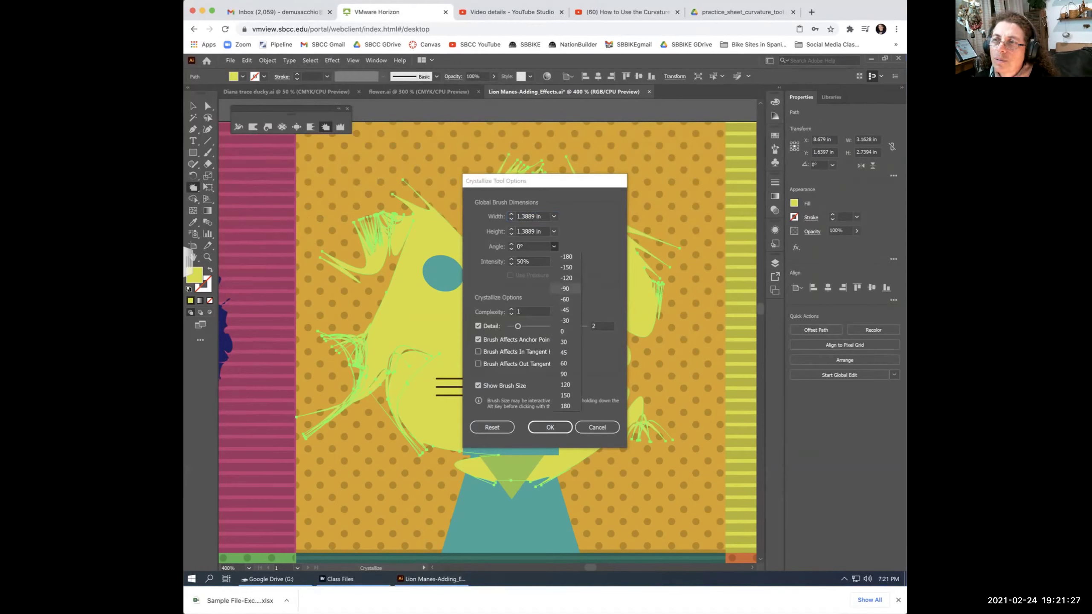
{"action": "left_click", "coordinate": [565, 288]}
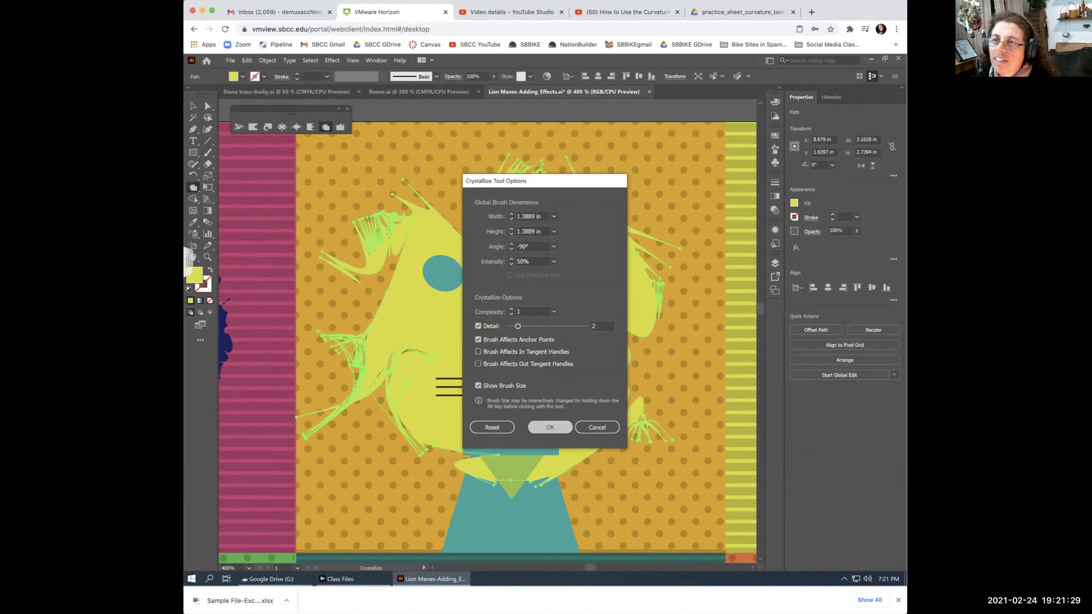
{"action": "left_click", "coordinate": [550, 427]}
{"action": "mouse_move", "coordinate": [390, 305]}
{"action": "left_mouse_down"}
{"action": "mouse_move", "coordinate": [530, 267]}
{"action": "mouse_move", "coordinate": [572, 275]}
{"action": "mouse_move", "coordinate": [538, 275]}
{"action": "mouse_move", "coordinate": [477, 310]}
{"action": "mouse_move", "coordinate": [533, 366]}
{"action": "mouse_move", "coordinate": [387, 215]}
{"action": "mouse_move", "coordinate": [507, 172]}
{"action": "mouse_move", "coordinate": [589, 280]}
{"action": "left_mouse_up"}
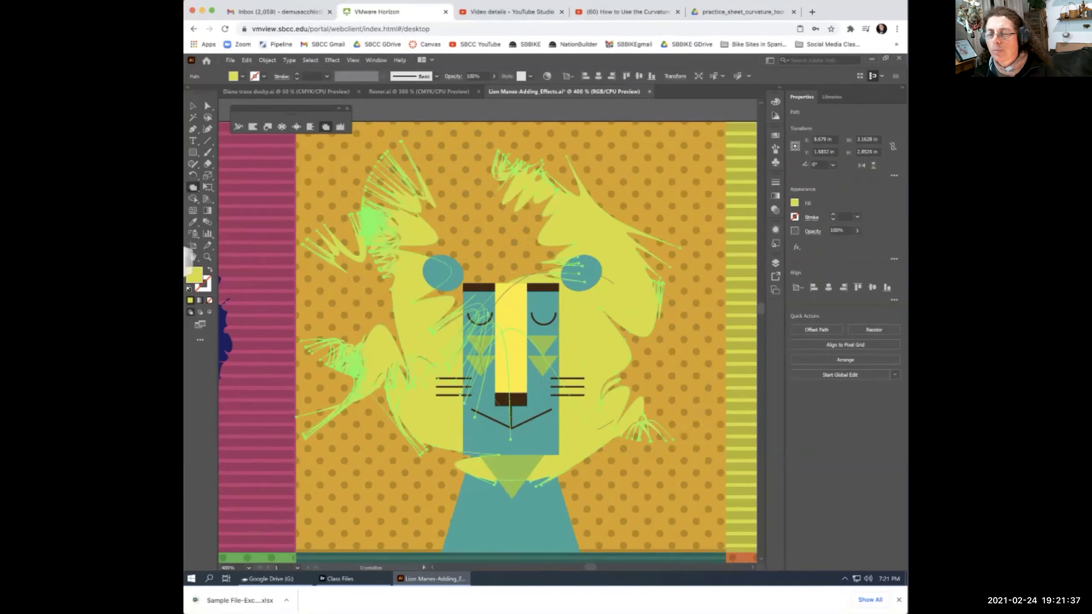
Undo all the Crystallize strokes on the yellow-green mane back to its plain circle.
{"action": "key", "text": "v"}
{"action": "key", "text": "ctrl+z"}
{"action": "key", "text": "ctrl+z"}
{"action": "key", "text": "ctrl+z"}
{"action": "key", "text": "ctrl+z"}
{"action": "key", "text": "ctrl+z"}
{"action": "key", "text": "ctrl+z"}
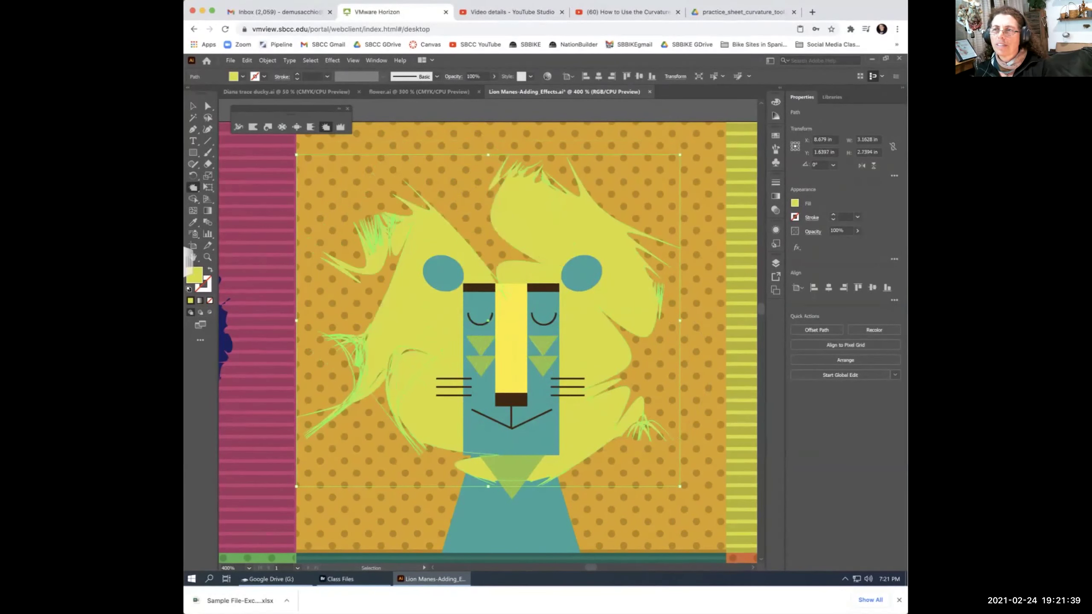
{"action": "key", "text": "ctrl+z"}
{"action": "key", "text": "ctrl+z"}
{"action": "key", "text": "ctrl+z"}
{"action": "key", "text": "ctrl+z"}
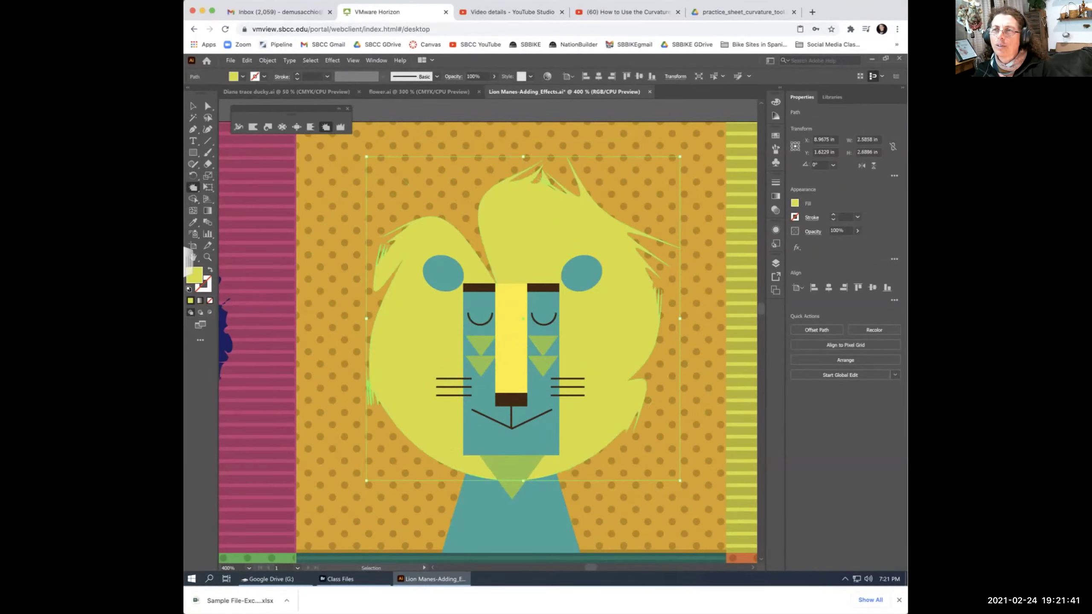
{"action": "key", "text": "ctrl+z"}
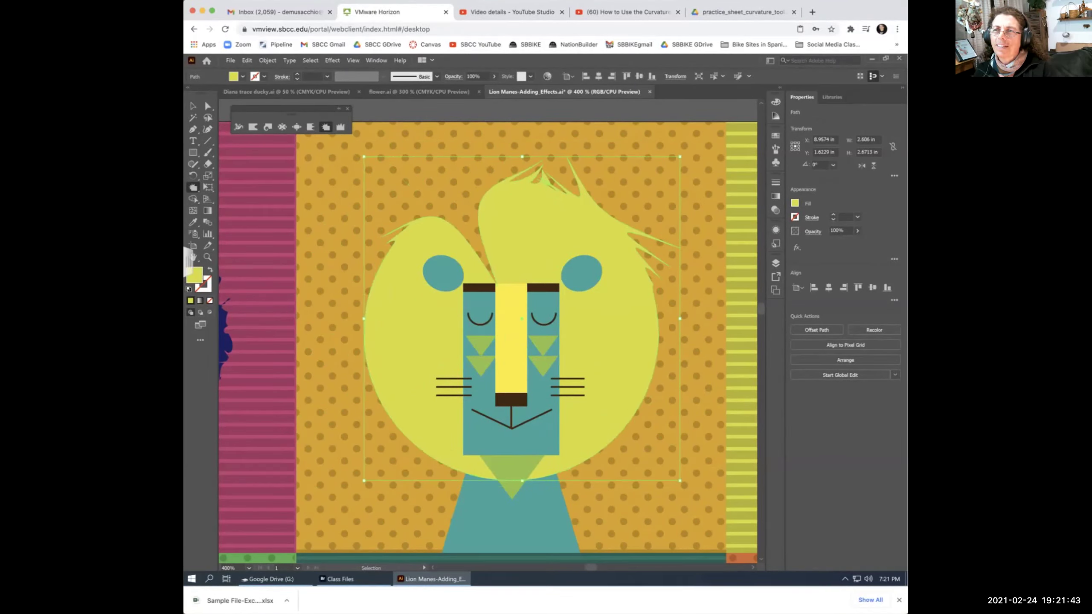
{"action": "key", "text": "ctrl+z"}
{"action": "key", "text": "ctrl+z"}
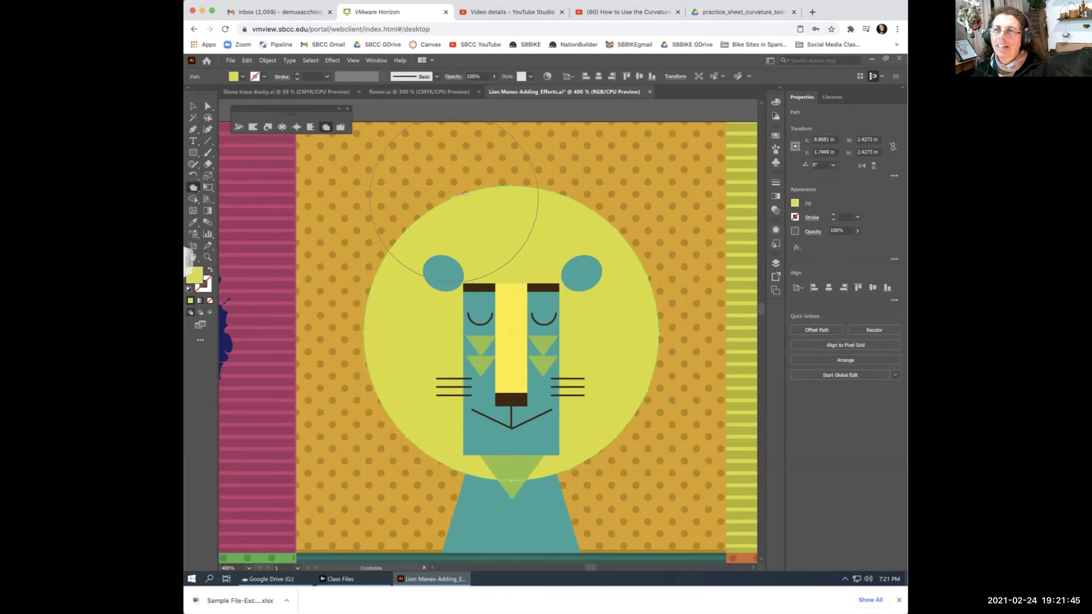
Crystallize the yellow-green mane's outline into short fur tufts all the way around, using a -90° brush angle.
{"action": "left_click_drag", "start_coordinate": [430, 205], "coordinate": [383, 177]}
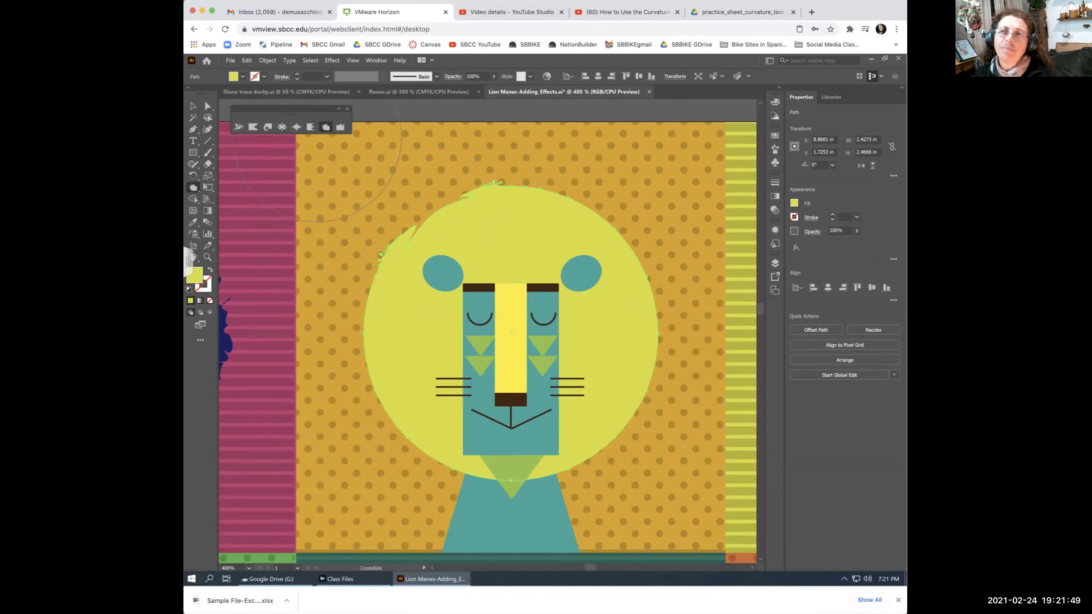
{"action": "double_click", "coordinate": [193, 188]}
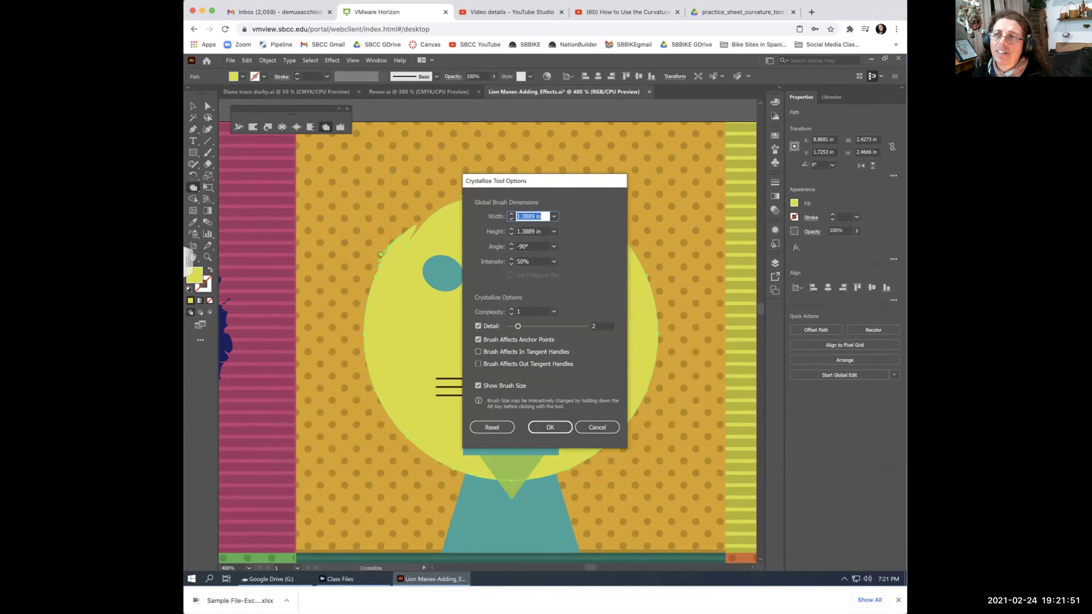
{"action": "left_click", "coordinate": [553, 246]}
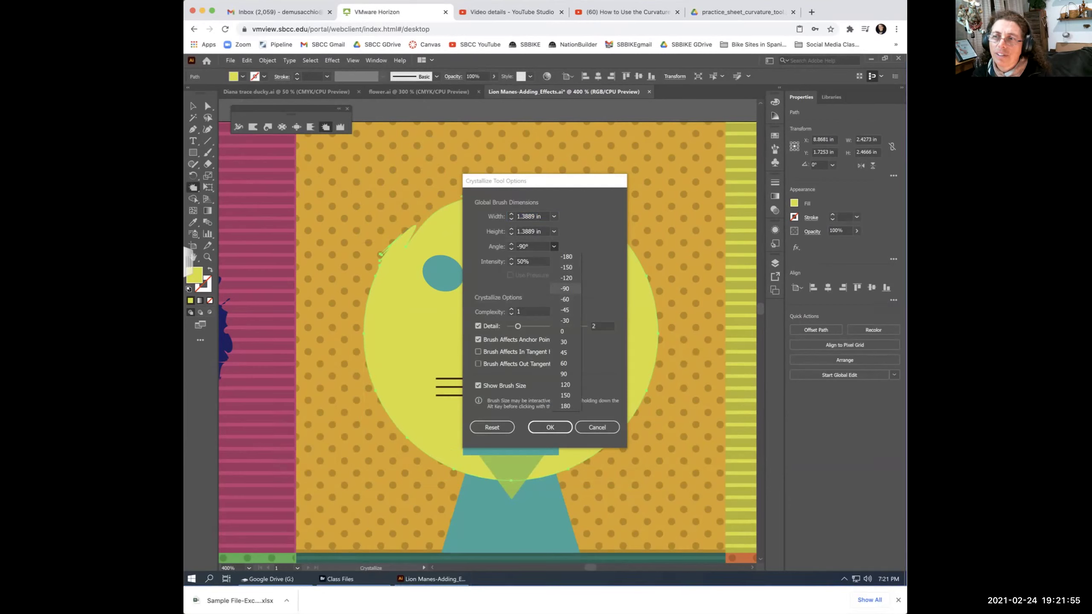
{"action": "left_click", "coordinate": [565, 289]}
{"action": "left_click", "coordinate": [550, 427]}
{"action": "left_click_drag", "start_coordinate": [371, 275], "coordinate": [370, 279]}
{"action": "left_click_drag", "start_coordinate": [597, 208], "coordinate": [531, 254]}
{"action": "mouse_move", "coordinate": [658, 327]}
{"action": "left_mouse_down"}
{"action": "mouse_move", "coordinate": [655, 404]}
{"action": "mouse_move", "coordinate": [497, 507]}
{"action": "mouse_move", "coordinate": [499, 468]}
{"action": "mouse_move", "coordinate": [426, 454]}
{"action": "mouse_move", "coordinate": [391, 412]}
{"action": "mouse_move", "coordinate": [414, 393]}
{"action": "mouse_move", "coordinate": [484, 255]}
{"action": "mouse_move", "coordinate": [592, 230]}
{"action": "mouse_move", "coordinate": [511, 219]}
{"action": "mouse_move", "coordinate": [557, 182]}
{"action": "mouse_move", "coordinate": [562, 220]}
{"action": "mouse_move", "coordinate": [598, 230]}
{"action": "left_mouse_up"}
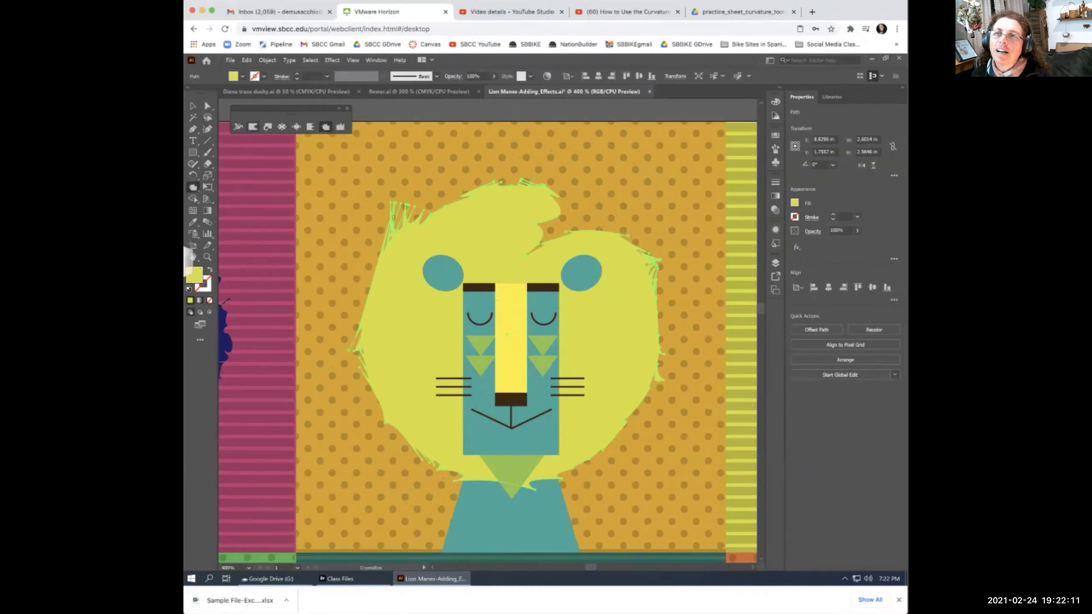
Warp the yellow-green mane to push its top tuft, left side and right side outward into a fuller shape.
{"action": "key", "text": "shift+r"}
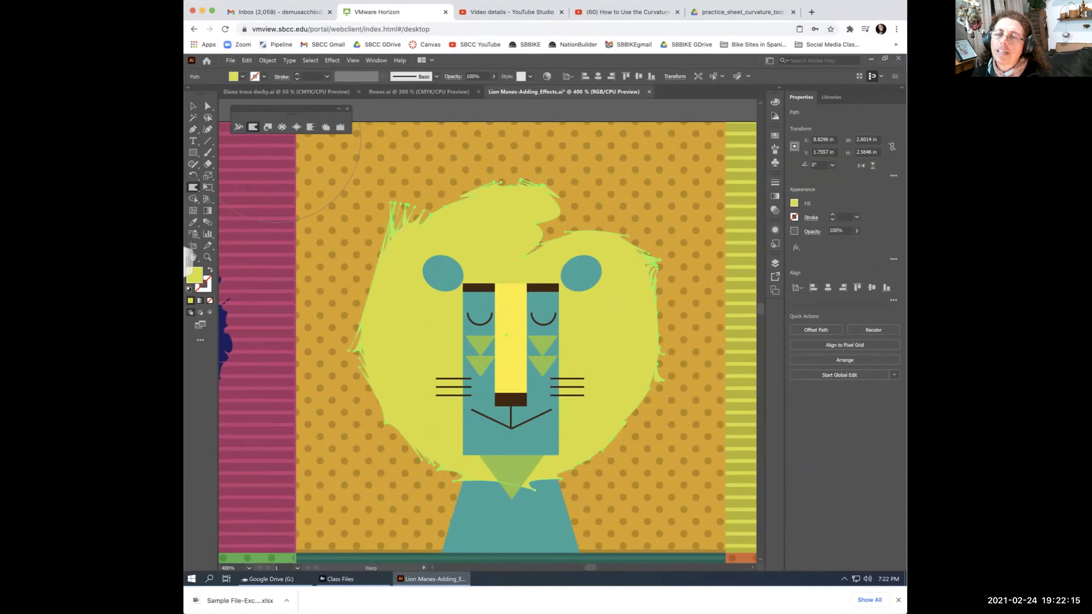
{"action": "mouse_move", "coordinate": [516, 241]}
{"action": "left_mouse_down"}
{"action": "mouse_move", "coordinate": [610, 204]}
{"action": "mouse_move", "coordinate": [529, 227]}
{"action": "mouse_move", "coordinate": [454, 218]}
{"action": "mouse_move", "coordinate": [482, 228]}
{"action": "mouse_move", "coordinate": [430, 203]}
{"action": "mouse_move", "coordinate": [387, 309]}
{"action": "mouse_move", "coordinate": [334, 288]}
{"action": "mouse_move", "coordinate": [366, 293]}
{"action": "mouse_move", "coordinate": [370, 413]}
{"action": "mouse_move", "coordinate": [366, 396]}
{"action": "mouse_move", "coordinate": [374, 400]}
{"action": "left_mouse_up"}
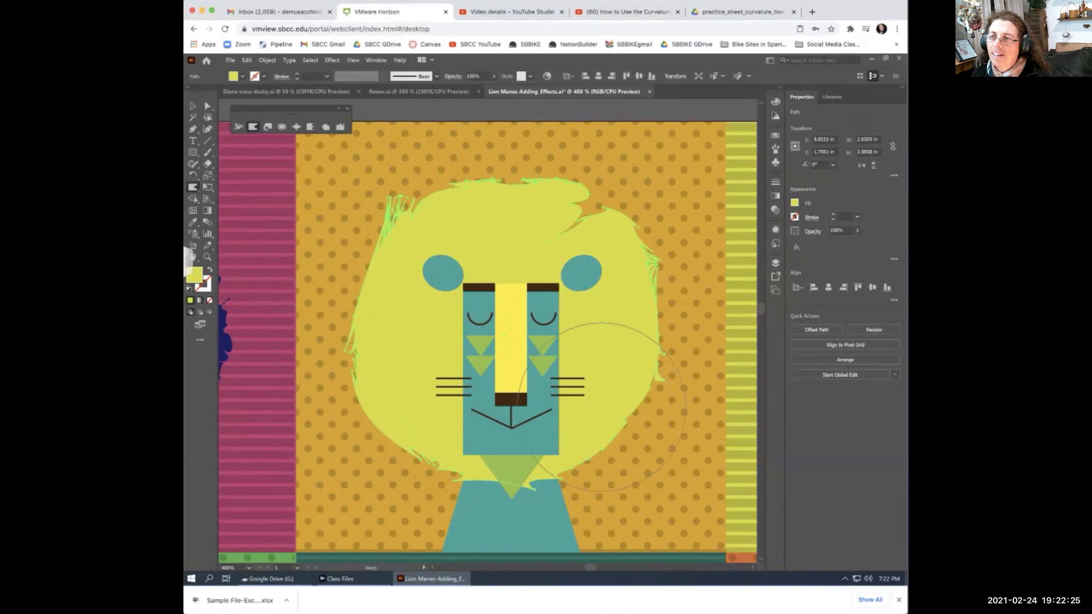
{"action": "mouse_move", "coordinate": [641, 416]}
{"action": "left_mouse_down"}
{"action": "mouse_move", "coordinate": [624, 387]}
{"action": "mouse_move", "coordinate": [637, 310]}
{"action": "left_mouse_up"}
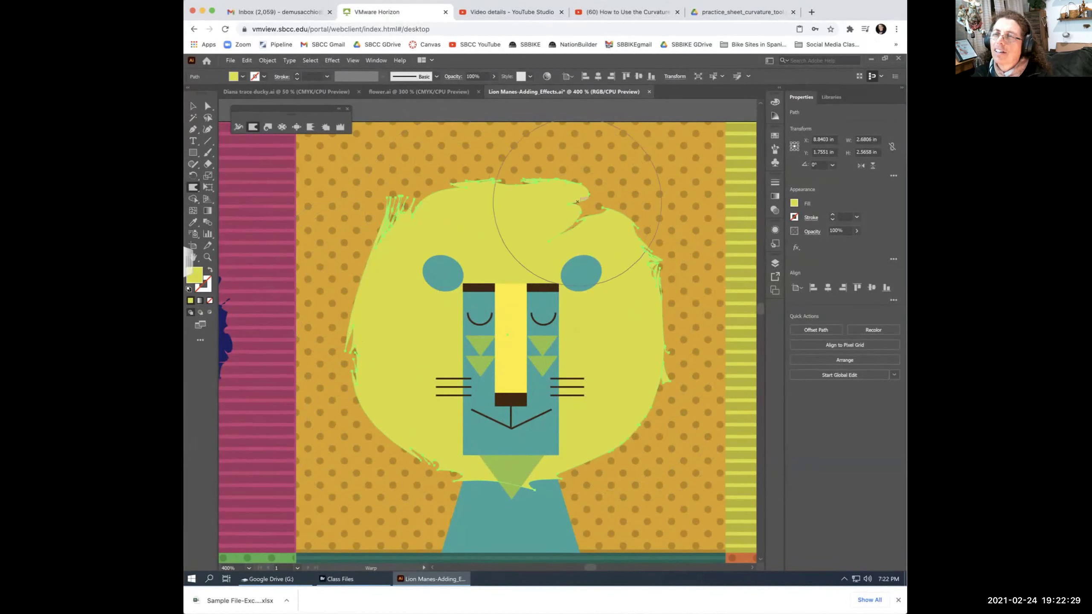
{"action": "mouse_move", "coordinate": [578, 221]}
{"action": "left_mouse_down"}
{"action": "mouse_move", "coordinate": [486, 207]}
{"action": "mouse_move", "coordinate": [473, 184]}
{"action": "mouse_move", "coordinate": [457, 195]}
{"action": "mouse_move", "coordinate": [618, 203]}
{"action": "mouse_move", "coordinate": [597, 213]}
{"action": "left_mouse_up"}
Select the pink lion's circular mane on the striped tile and bring the yellow-green lion back into view.
{"action": "left_click_drag", "start_coordinate": [675, 357], "coordinate": [394, 342]}
{"action": "left_click_drag", "start_coordinate": [787, 392], "coordinate": [636, 389]}
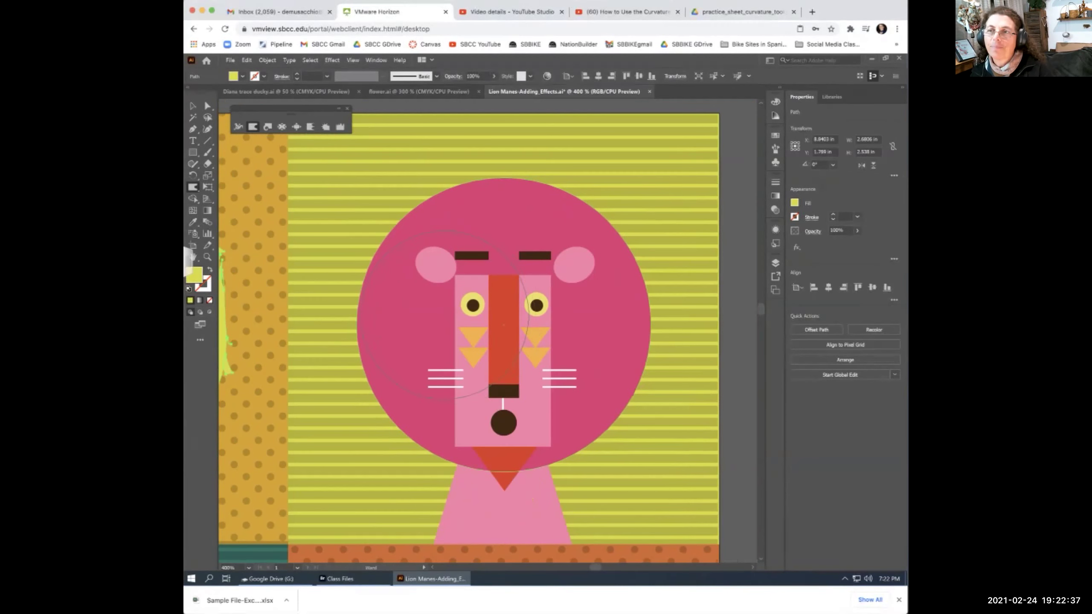
{"action": "left_click", "coordinate": [632, 387]}
{"action": "key", "text": "shift+r"}
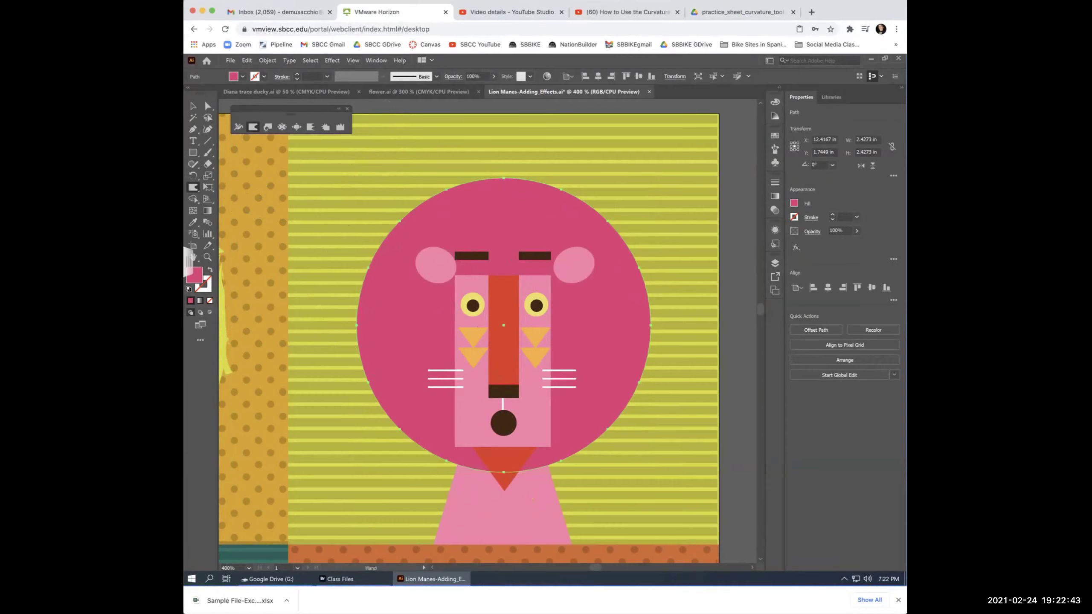
{"action": "left_click_drag", "start_coordinate": [473, 326], "coordinate": [735, 327]}
{"action": "left_click_drag", "start_coordinate": [559, 335], "coordinate": [704, 327]}
Reset the Crystallize tool options to their defaults, including a 0° brush angle.
{"action": "left_click", "coordinate": [325, 127]}
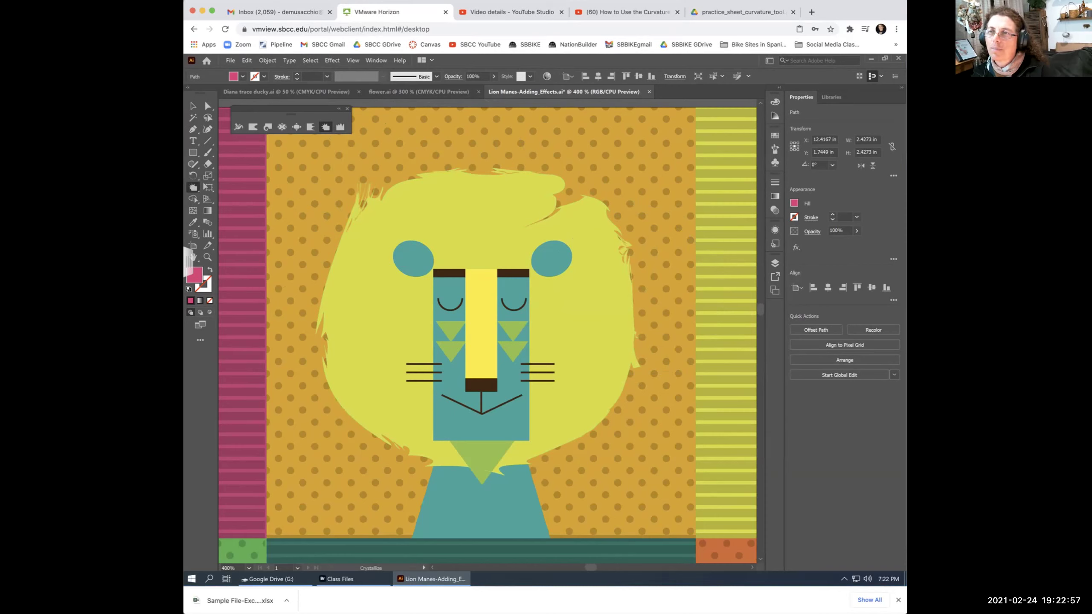
{"action": "double_click", "coordinate": [193, 187]}
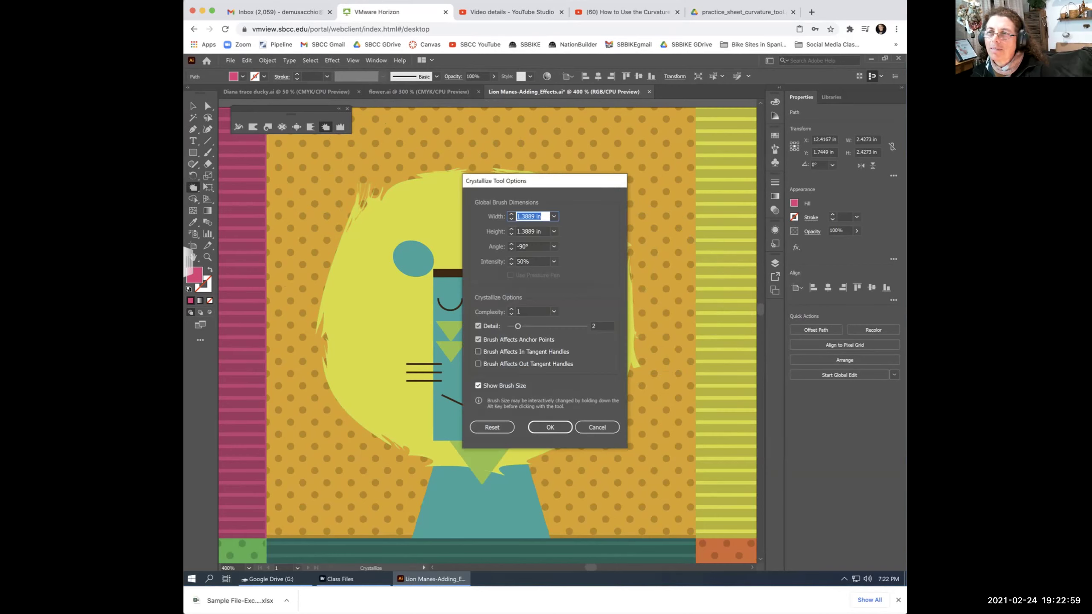
{"action": "left_click", "coordinate": [492, 427]}
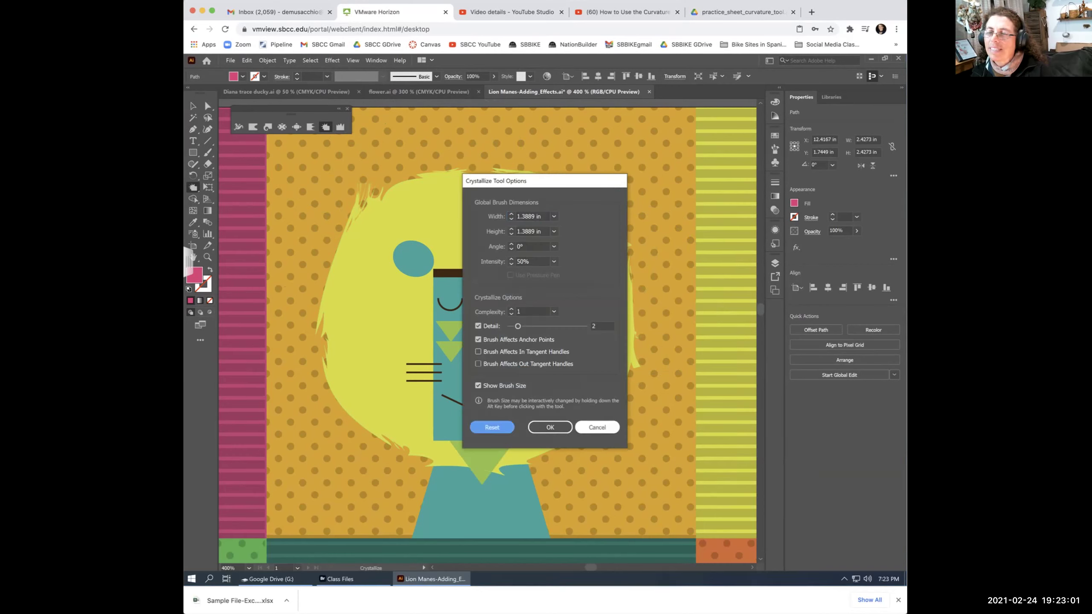
{"action": "left_click", "coordinate": [550, 427]}
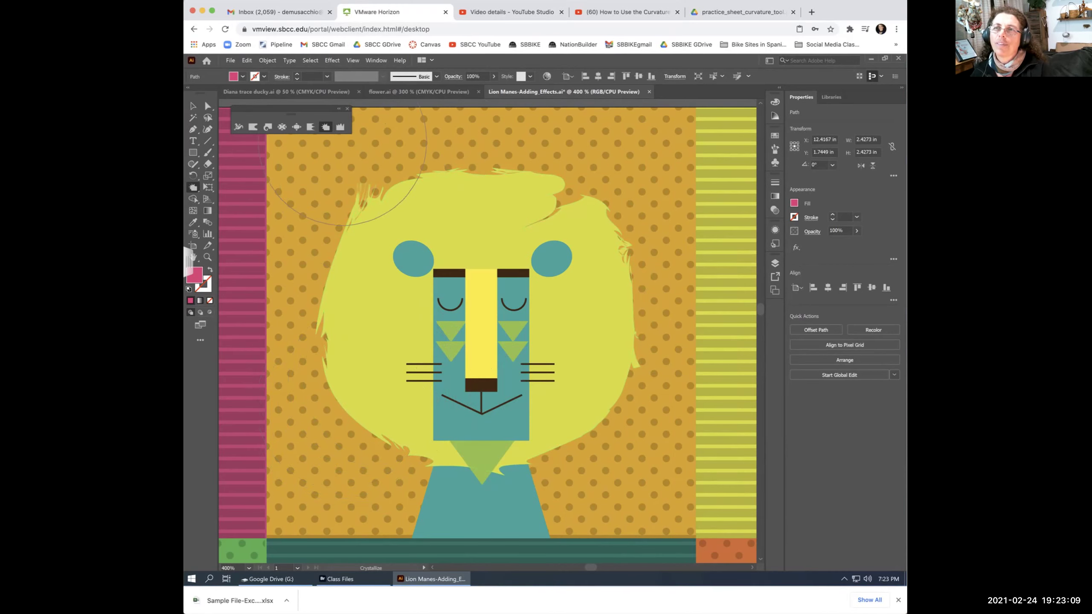
Reselect the yellow-green mane and crystallize its lower-left edge into outward spikes.
{"action": "left_click_drag", "start_coordinate": [458, 221], "coordinate": [457, 221]}
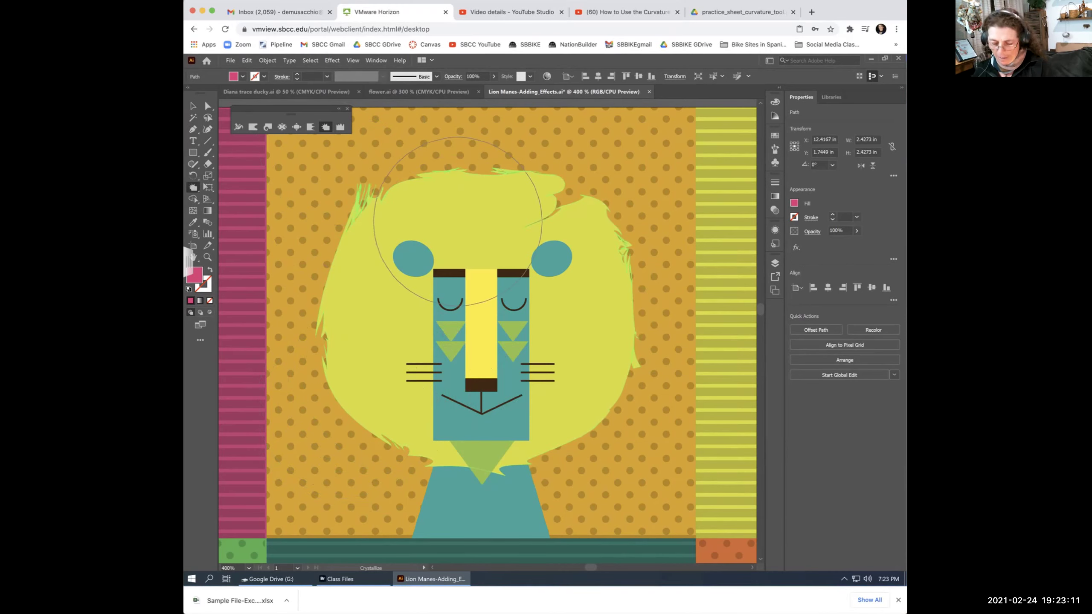
{"action": "left_click", "coordinate": [457, 222], "text": "ctrl"}
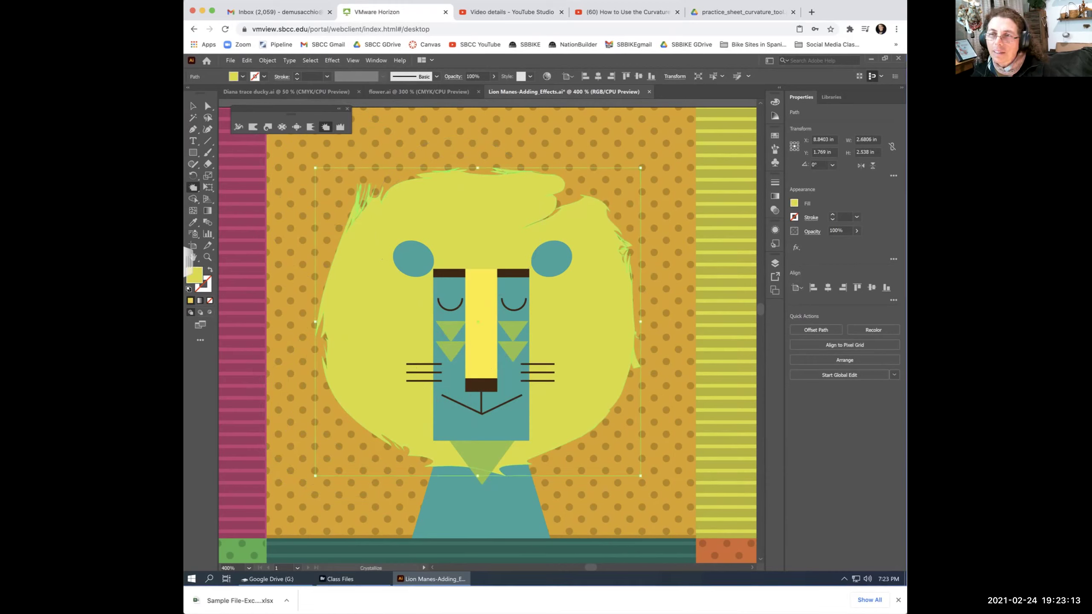
{"action": "mouse_move", "coordinate": [342, 407]}
{"action": "left_mouse_down"}
{"action": "mouse_move", "coordinate": [424, 467]}
{"action": "mouse_move", "coordinate": [377, 447]}
{"action": "left_mouse_up"}
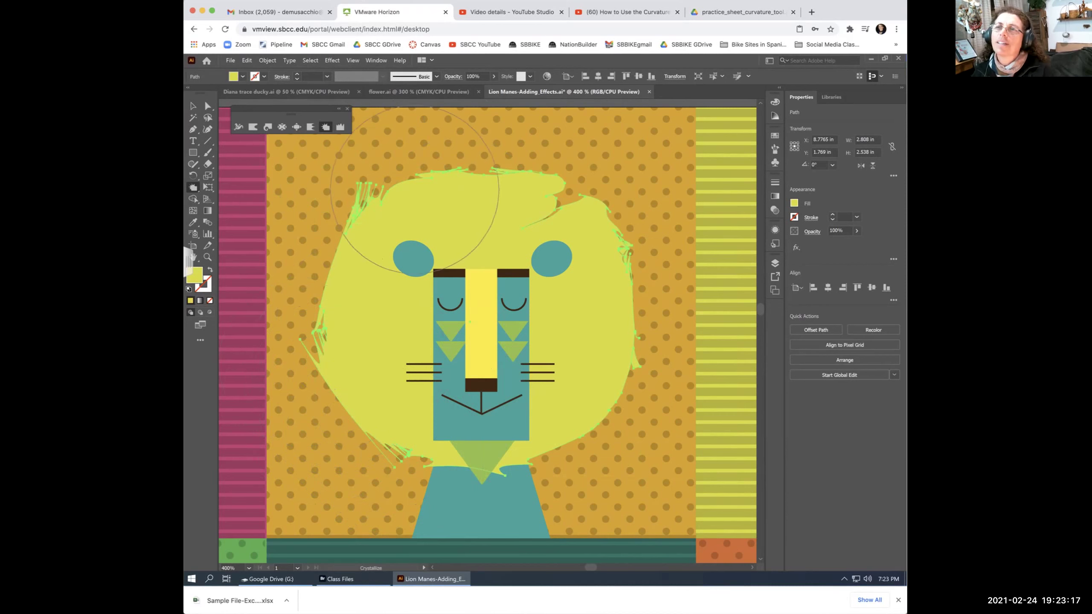
Set the Crystallize brush angle to -90° and Detail to 4, and crystallize the yellow-green mane's left, lower-right and bottom edges into spikes.
{"action": "double_click", "coordinate": [326, 126]}
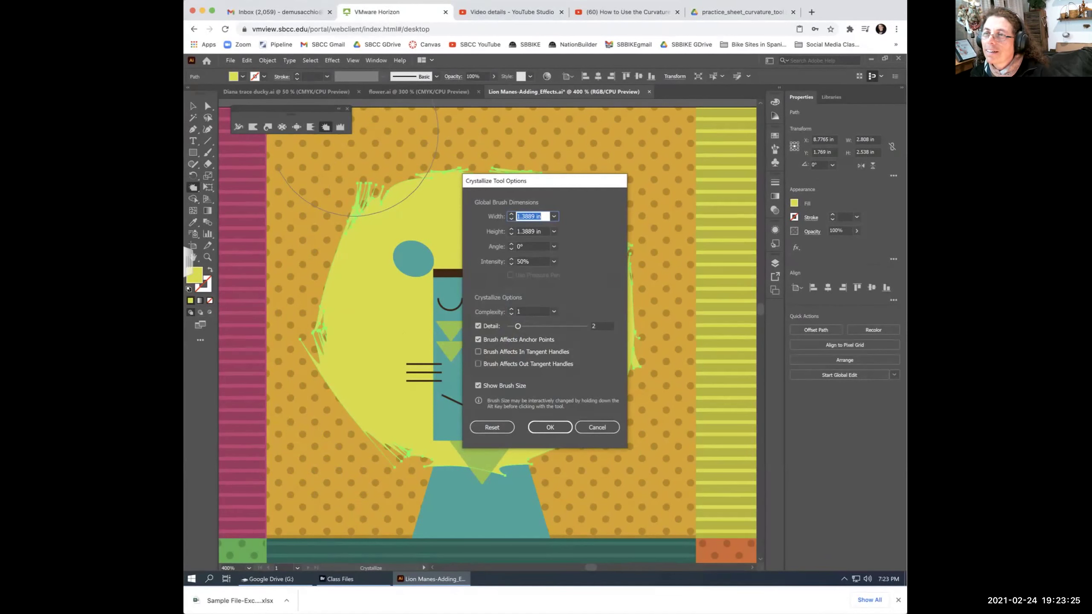
{"action": "double_click", "coordinate": [602, 326]}
{"action": "type", "text": "4"}
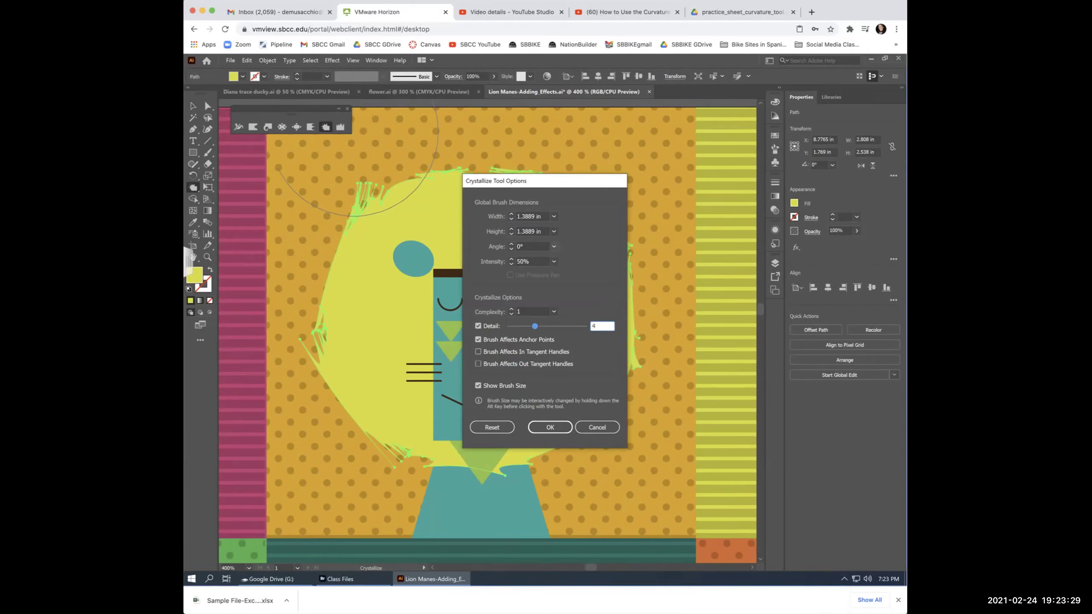
{"action": "left_click", "coordinate": [554, 247]}
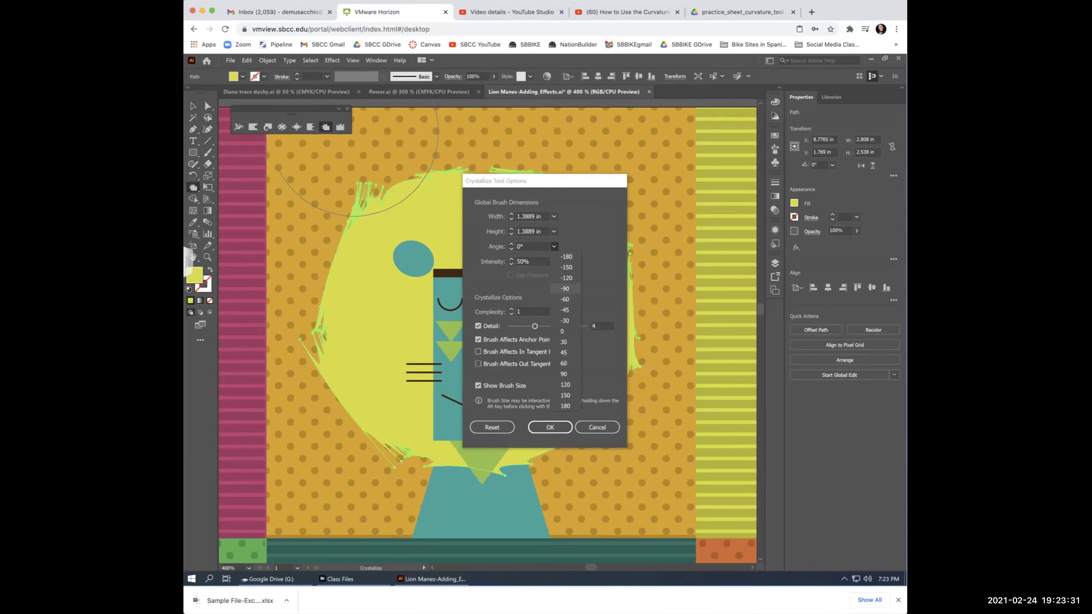
{"action": "left_click", "coordinate": [565, 289]}
{"action": "left_click", "coordinate": [550, 428]}
{"action": "mouse_move", "coordinate": [384, 269]}
{"action": "left_mouse_down"}
{"action": "mouse_move", "coordinate": [330, 261]}
{"action": "mouse_move", "coordinate": [296, 239]}
{"action": "mouse_move", "coordinate": [429, 286]}
{"action": "mouse_move", "coordinate": [327, 256]}
{"action": "mouse_move", "coordinate": [632, 302]}
{"action": "mouse_move", "coordinate": [636, 330]}
{"action": "mouse_move", "coordinate": [629, 229]}
{"action": "mouse_move", "coordinate": [643, 378]}
{"action": "mouse_move", "coordinate": [615, 429]}
{"action": "mouse_move", "coordinate": [557, 444]}
{"action": "mouse_move", "coordinate": [604, 473]}
{"action": "mouse_move", "coordinate": [555, 455]}
{"action": "mouse_move", "coordinate": [570, 468]}
{"action": "mouse_move", "coordinate": [554, 434]}
{"action": "left_mouse_up"}
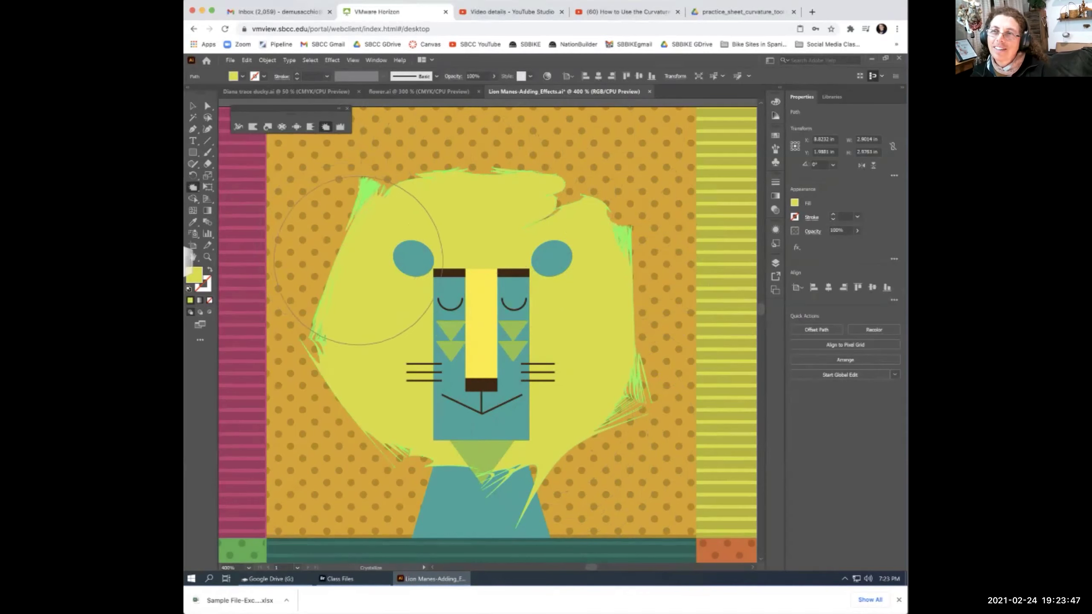
{"action": "left_click_drag", "start_coordinate": [340, 257], "coordinate": [340, 260]}
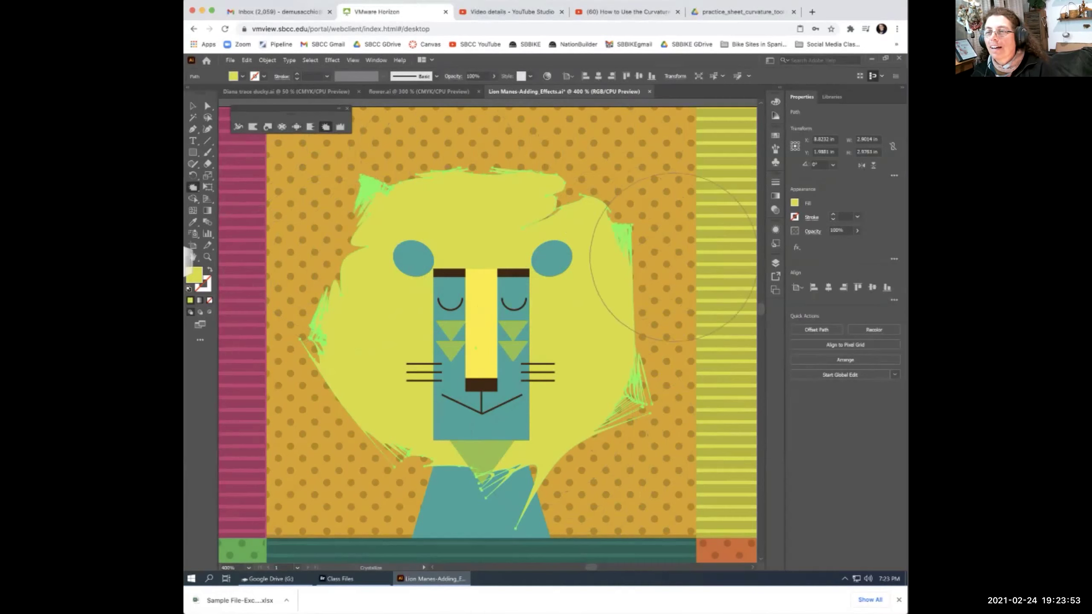
Select the pink lion's circular mane on the upper striped tile and roughen its whole edge with the Scallop tool.
{"action": "key", "text": "space"}
{"action": "left_click_drag", "start_coordinate": [559, 301], "coordinate": [332, 290]}
{"action": "left_click_drag", "start_coordinate": [551, 297], "coordinate": [372, 296]}
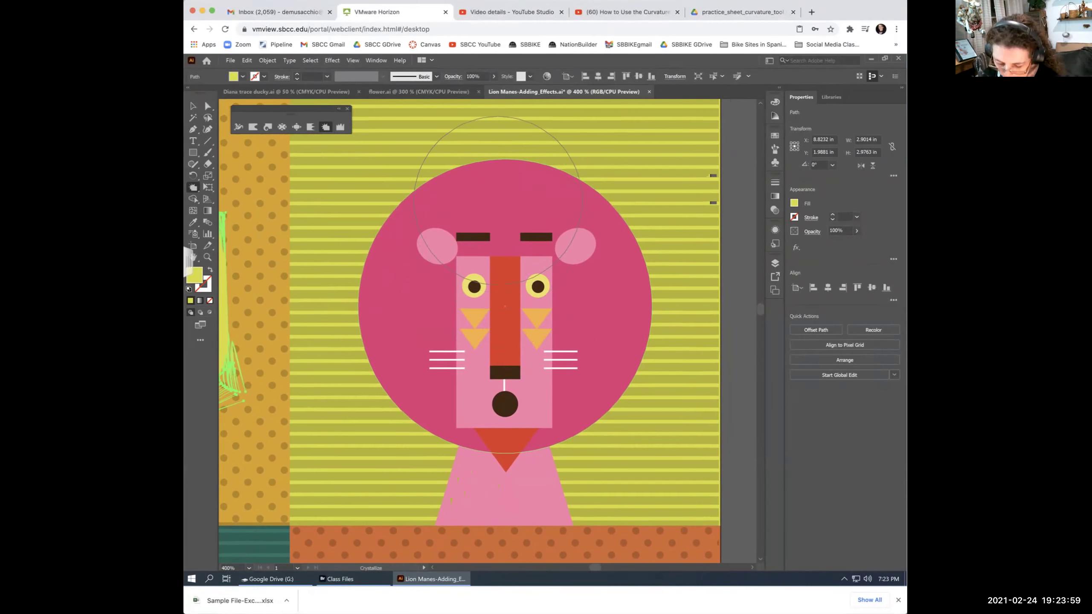
{"action": "left_click", "coordinate": [395, 301]}
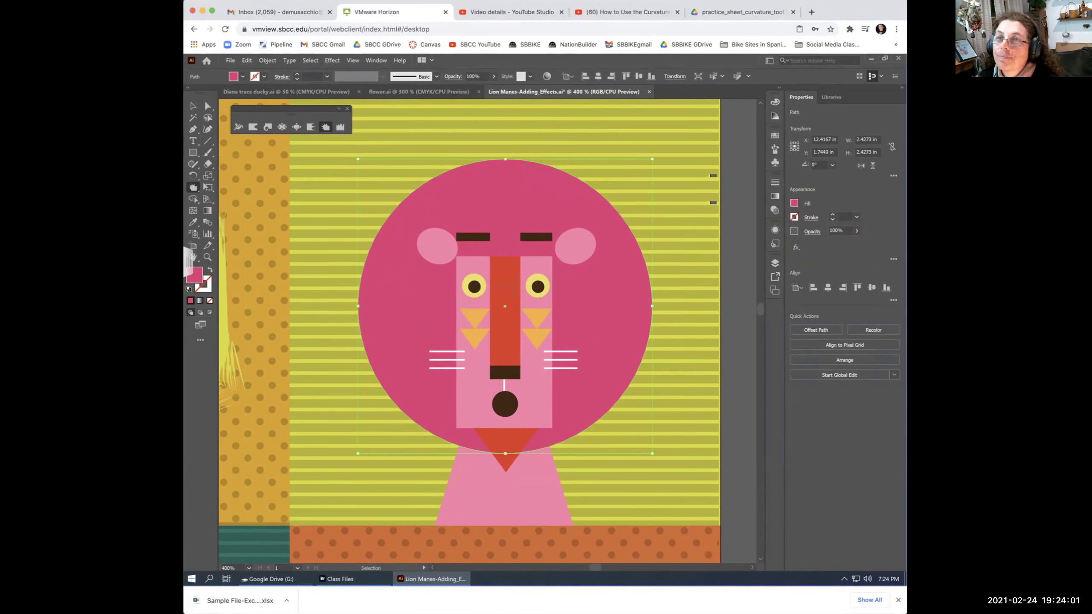
{"action": "left_click", "coordinate": [311, 126]}
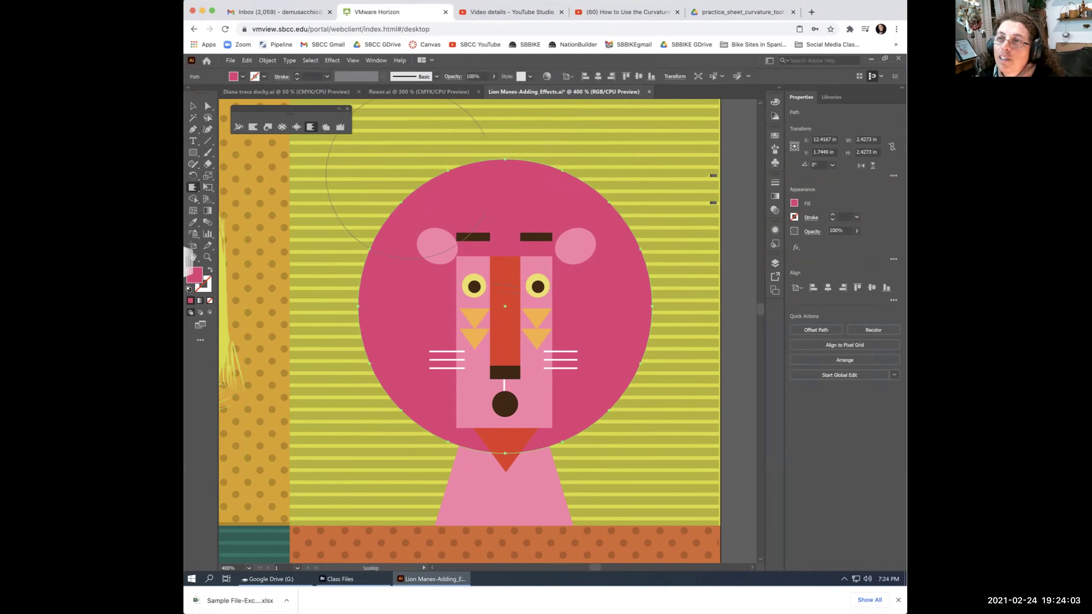
{"action": "left_click_drag", "start_coordinate": [448, 173], "coordinate": [465, 171]}
{"action": "mouse_move", "coordinate": [585, 183]}
{"action": "left_mouse_down"}
{"action": "mouse_move", "coordinate": [611, 215]}
{"action": "mouse_move", "coordinate": [648, 341]}
{"action": "mouse_move", "coordinate": [610, 410]}
{"action": "mouse_move", "coordinate": [619, 413]}
{"action": "mouse_move", "coordinate": [562, 391]}
{"action": "mouse_move", "coordinate": [602, 378]}
{"action": "mouse_move", "coordinate": [606, 387]}
{"action": "mouse_move", "coordinate": [593, 387]}
{"action": "left_mouse_up"}
{"action": "mouse_move", "coordinate": [456, 429]}
{"action": "left_mouse_down"}
{"action": "mouse_move", "coordinate": [397, 388]}
{"action": "mouse_move", "coordinate": [366, 335]}
{"action": "mouse_move", "coordinate": [383, 279]}
{"action": "mouse_move", "coordinate": [415, 243]}
{"action": "left_mouse_up"}
{"action": "left_click_drag", "start_coordinate": [682, 170], "coordinate": [666, 314]}
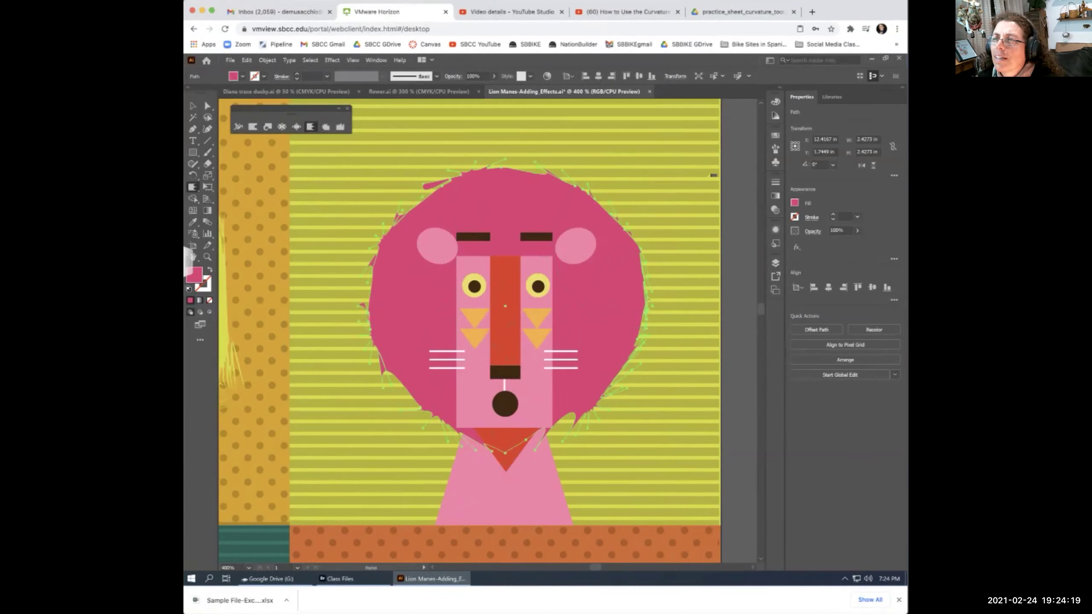
Select the frowning pink lion's circular mane in the bottom row and frame it at 300% zoom.
{"action": "scroll", "coordinate": [469, 330], "scroll_direction": "right", "scroll_amount": 2}
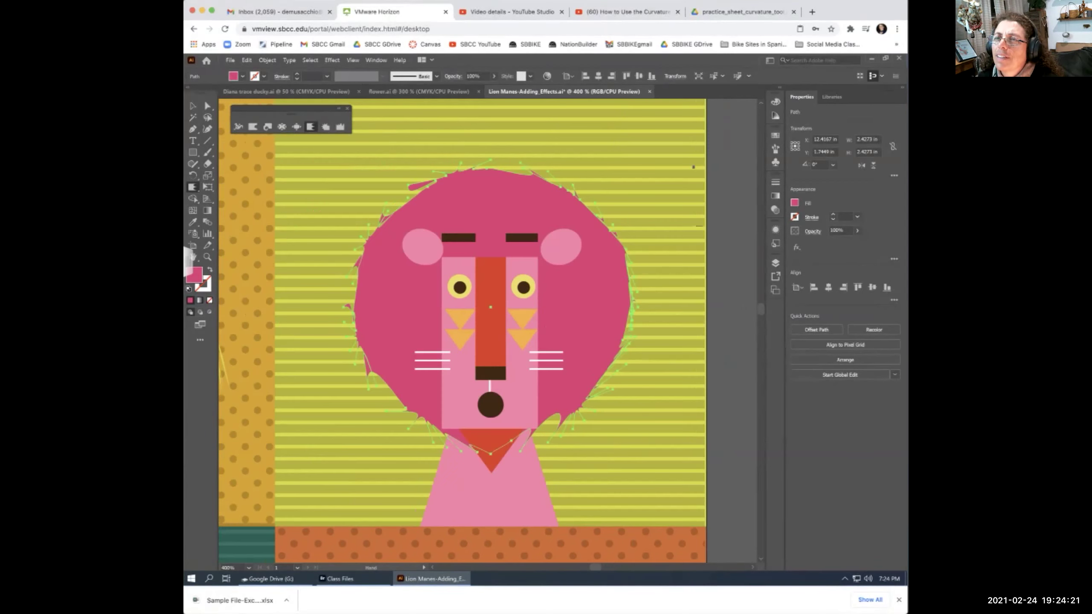
{"action": "scroll", "coordinate": [469, 330], "scroll_direction": "left", "scroll_amount": 10}
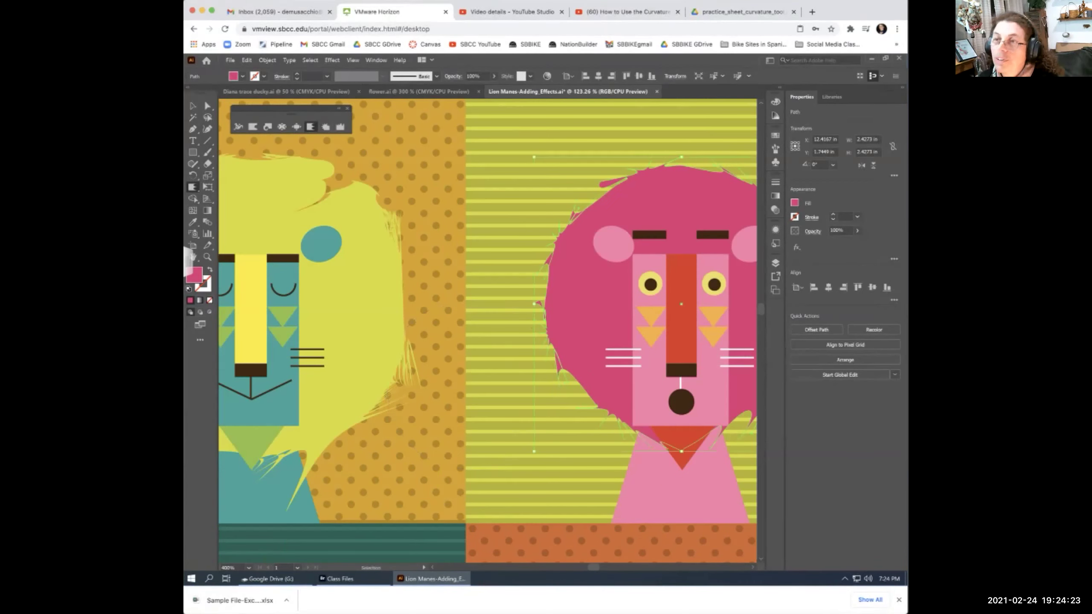
{"action": "key", "text": "ctrl+0"}
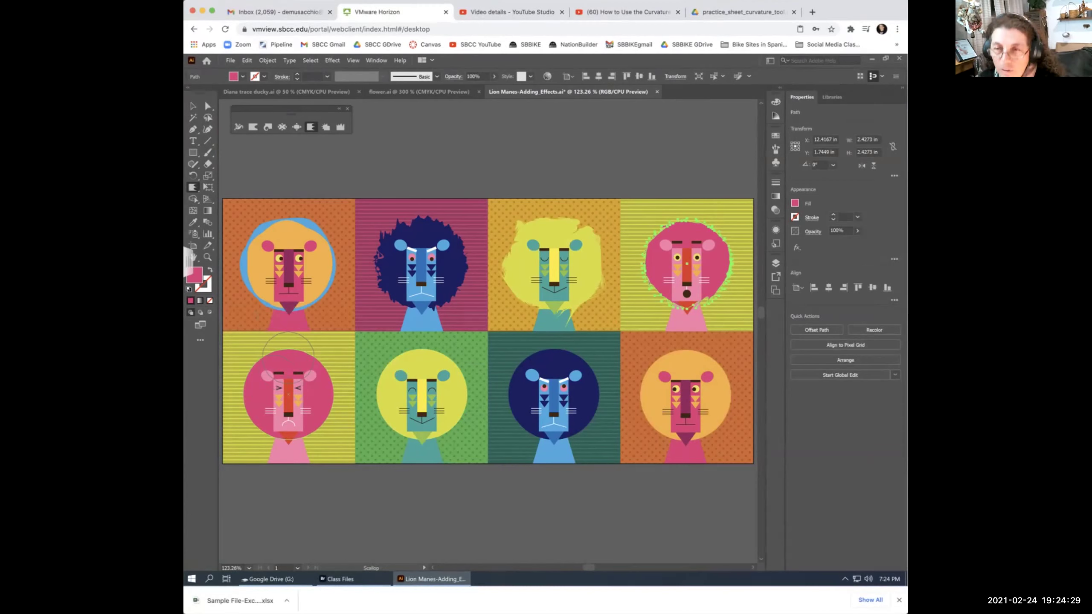
{"action": "left_click", "coordinate": [288, 394]}
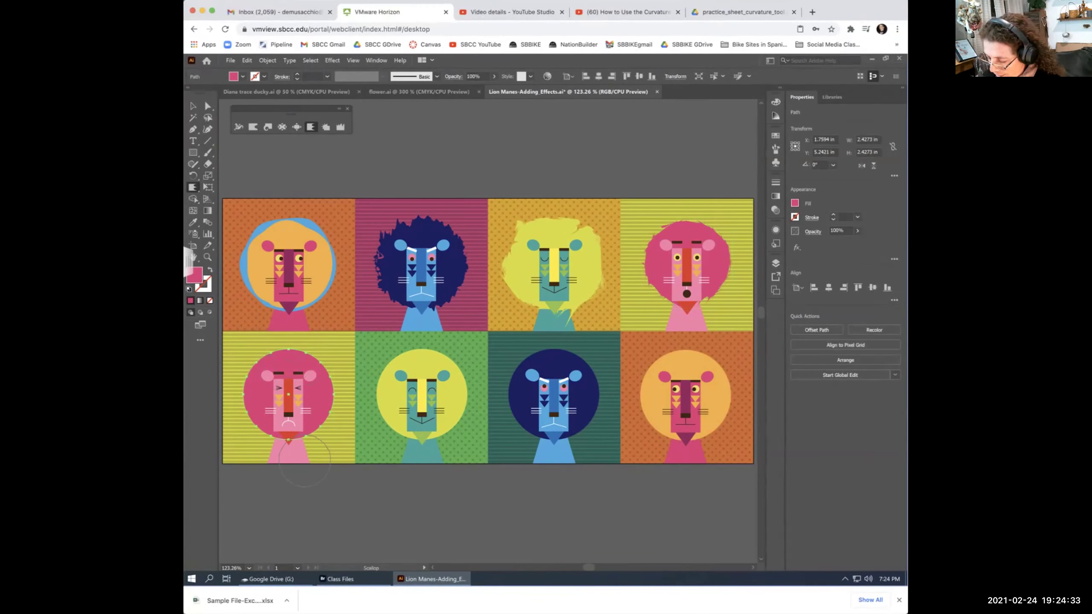
{"action": "key", "text": "v"}
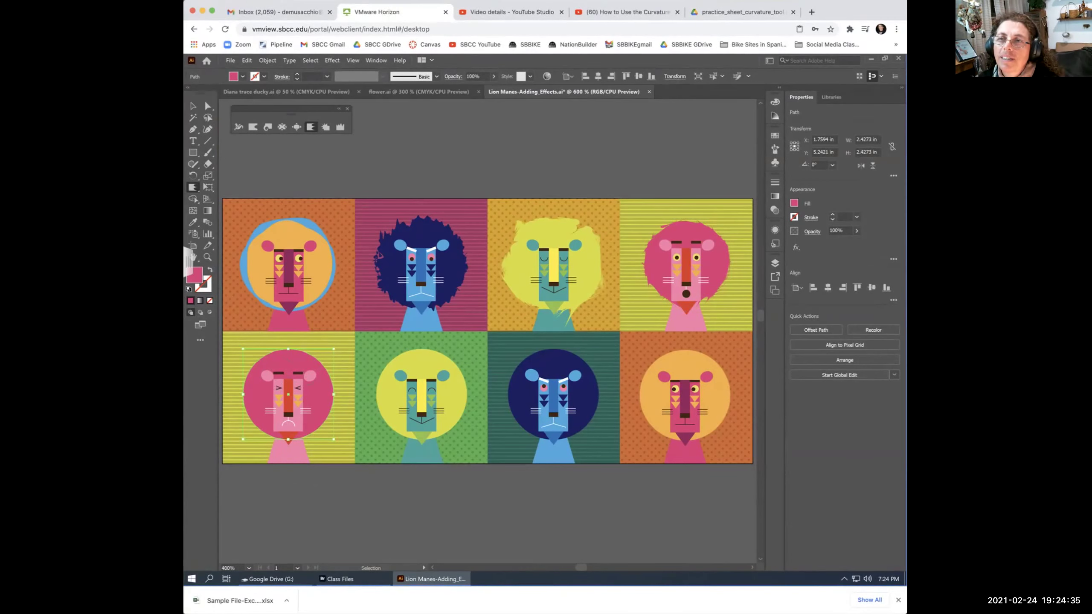
{"action": "key", "text": "ctrl+equal"}
{"action": "key", "text": "ctrl+equal"}
{"action": "key", "text": "ctrl+equal"}
{"action": "key", "text": "ctrl+equal"}
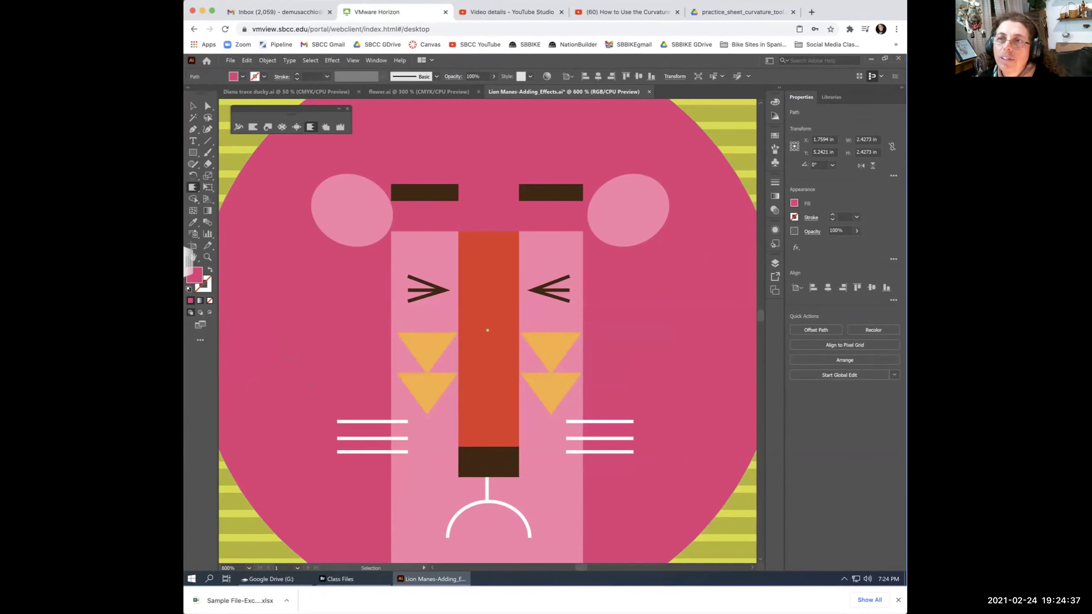
{"action": "key", "text": "ctrl+minus"}
{"action": "key", "text": "ctrl+minus"}
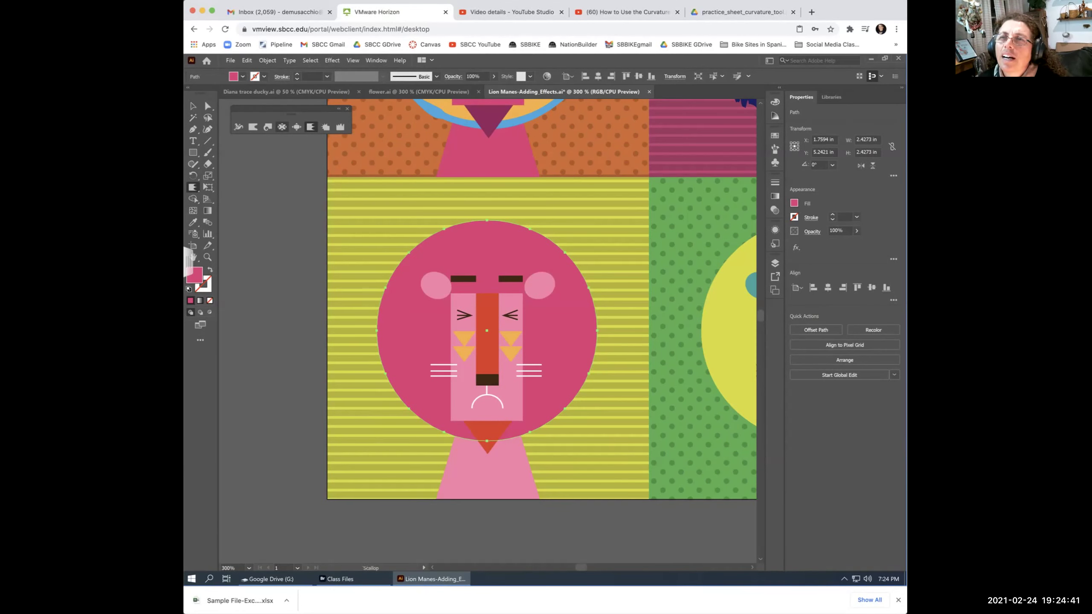
Twirl the frowning pink lion's mane into curls at its upper left, top and right side.
{"action": "left_click", "coordinate": [268, 127]}
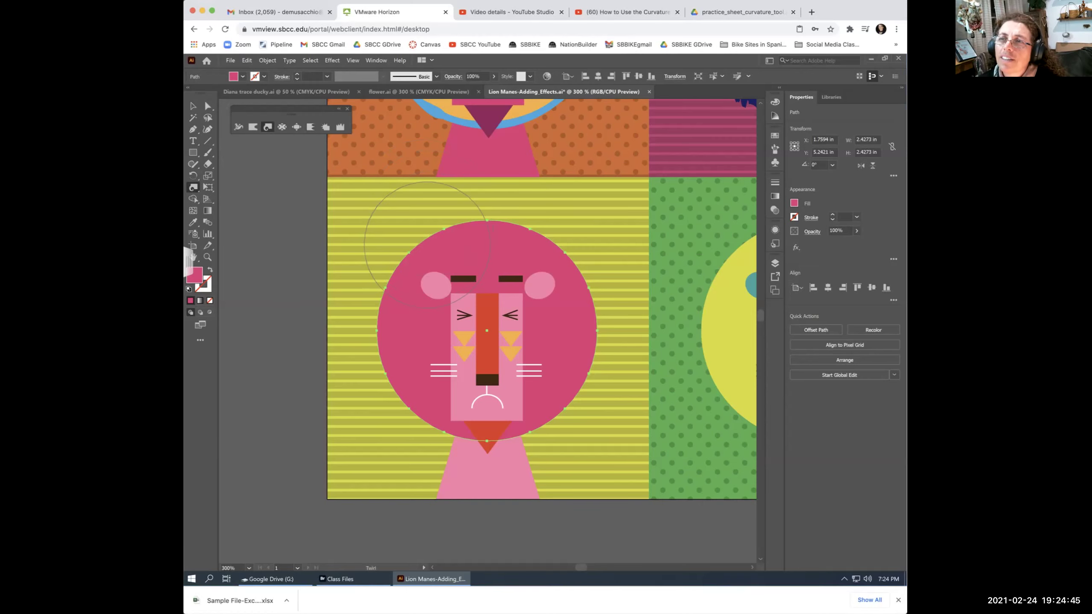
{"action": "left_click_drag", "start_coordinate": [396, 275], "coordinate": [395, 276]}
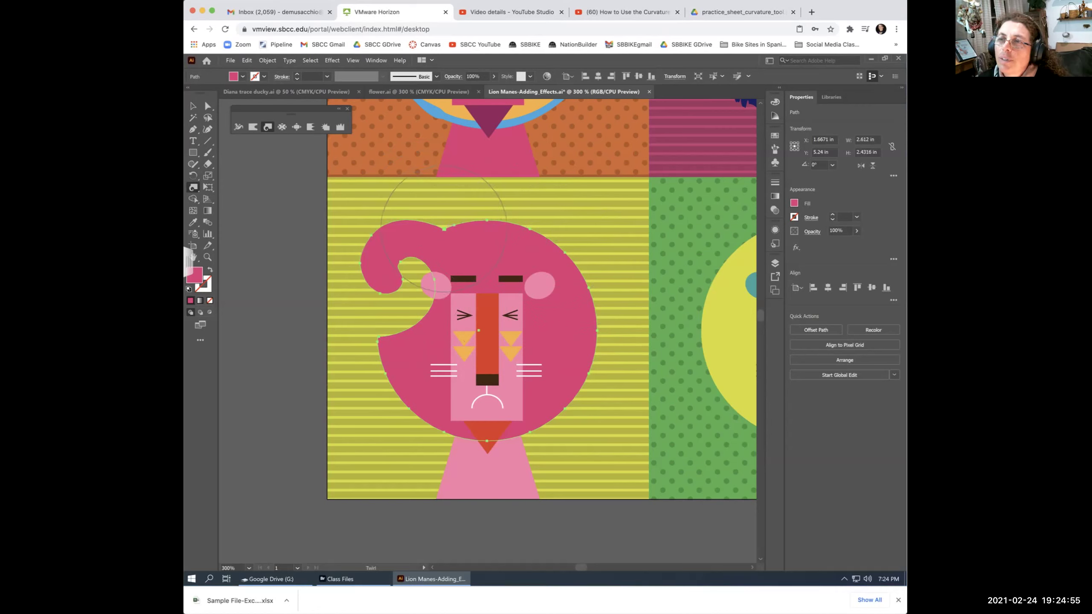
{"action": "left_click_drag", "start_coordinate": [447, 227], "coordinate": [449, 226]}
{"action": "left_click_drag", "start_coordinate": [568, 280], "coordinate": [568, 279]}
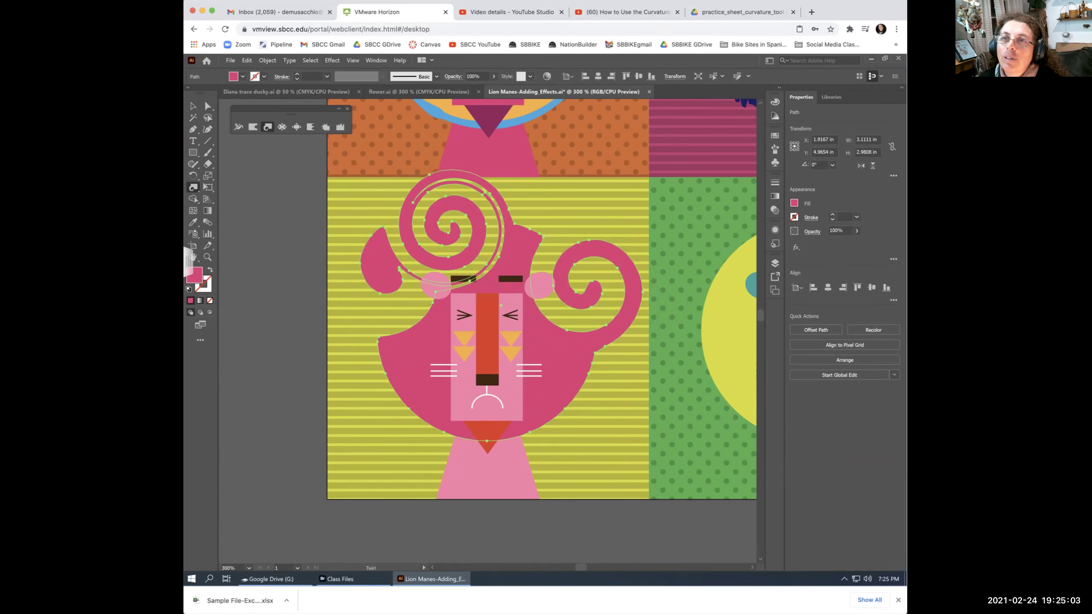
Set the twirl rate to -50° and twirl the mane's lower-left, top and right parts in the opposite direction.
{"action": "double_click", "coordinate": [193, 187]}
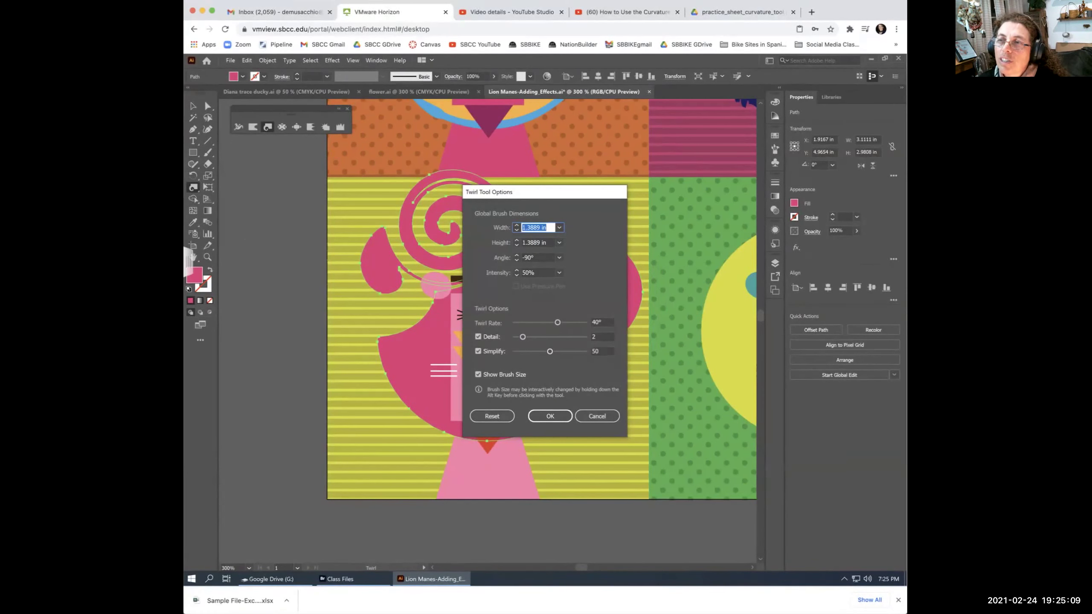
{"action": "left_click", "coordinate": [541, 323]}
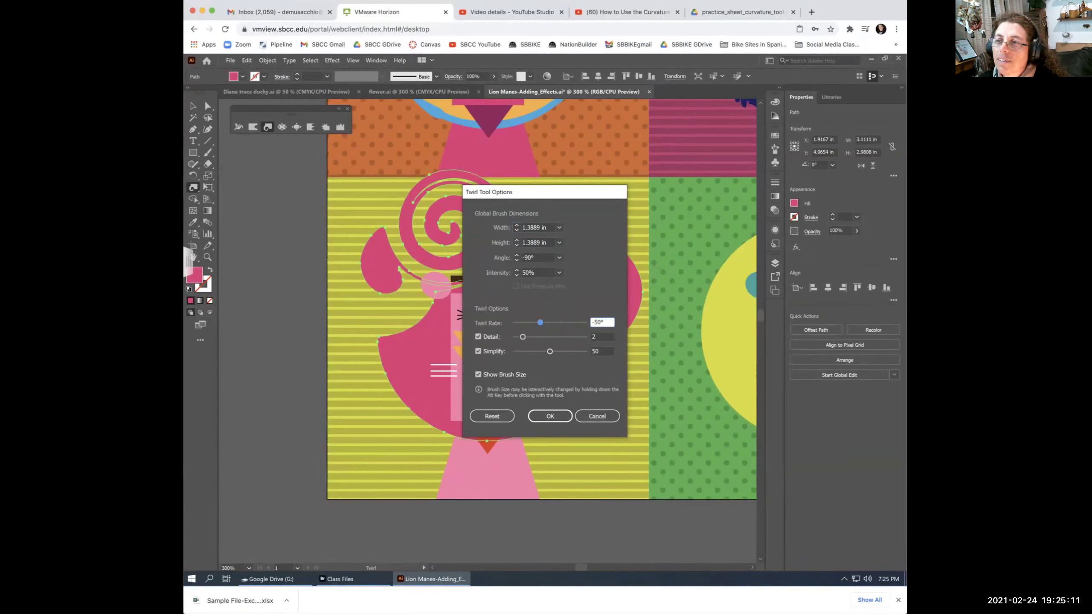
{"action": "left_click", "coordinate": [550, 416]}
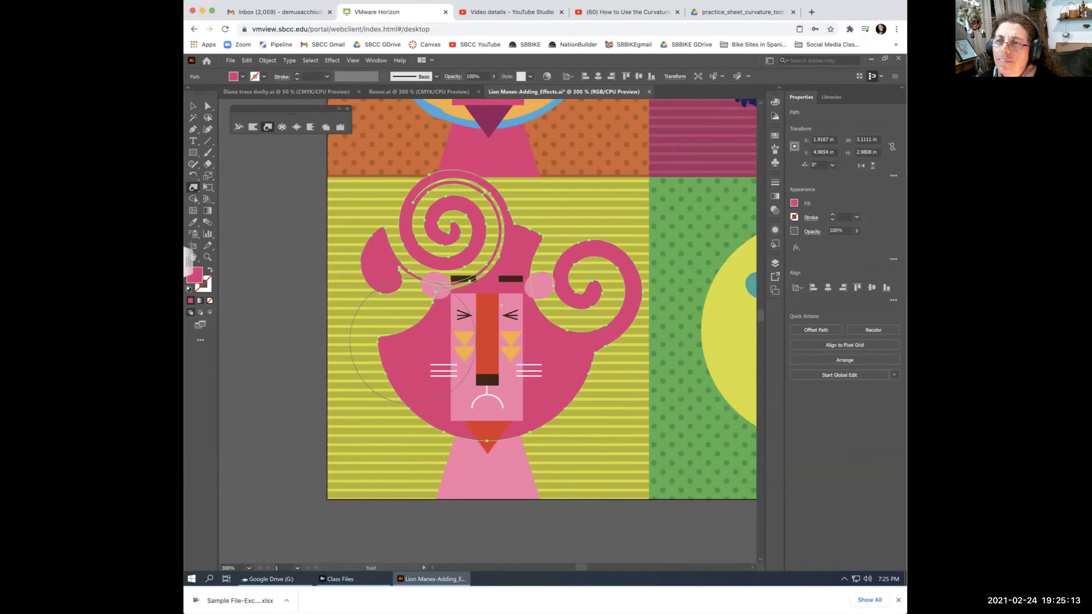
{"action": "left_click_drag", "start_coordinate": [389, 335], "coordinate": [390, 335]}
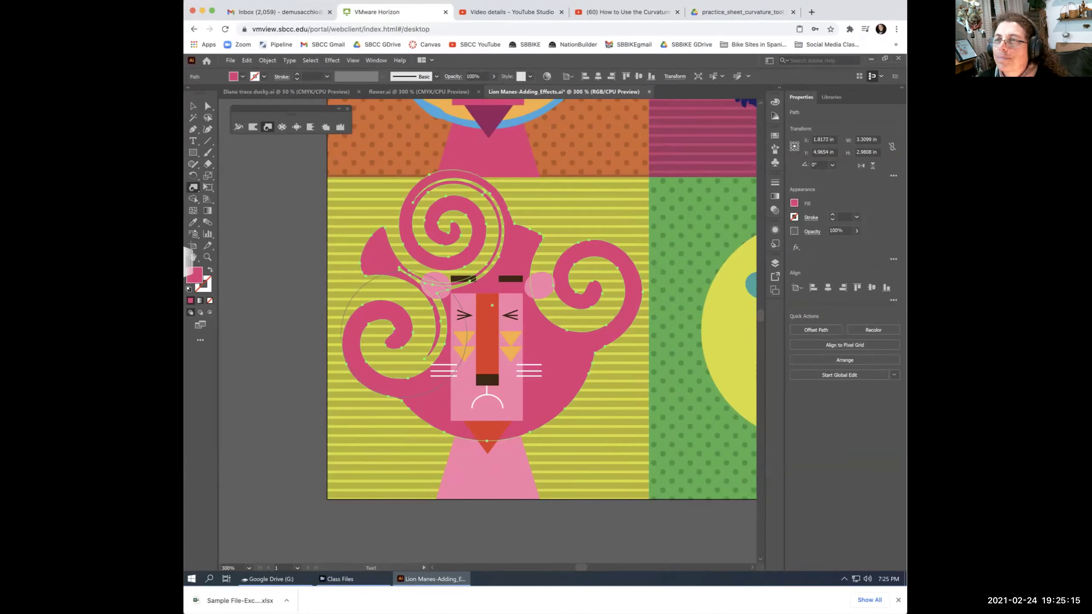
{"action": "left_click_drag", "start_coordinate": [519, 224], "coordinate": [521, 224]}
{"action": "left_click_drag", "start_coordinate": [443, 247], "coordinate": [387, 299]}
{"action": "left_click_drag", "start_coordinate": [584, 269], "coordinate": [561, 258]}
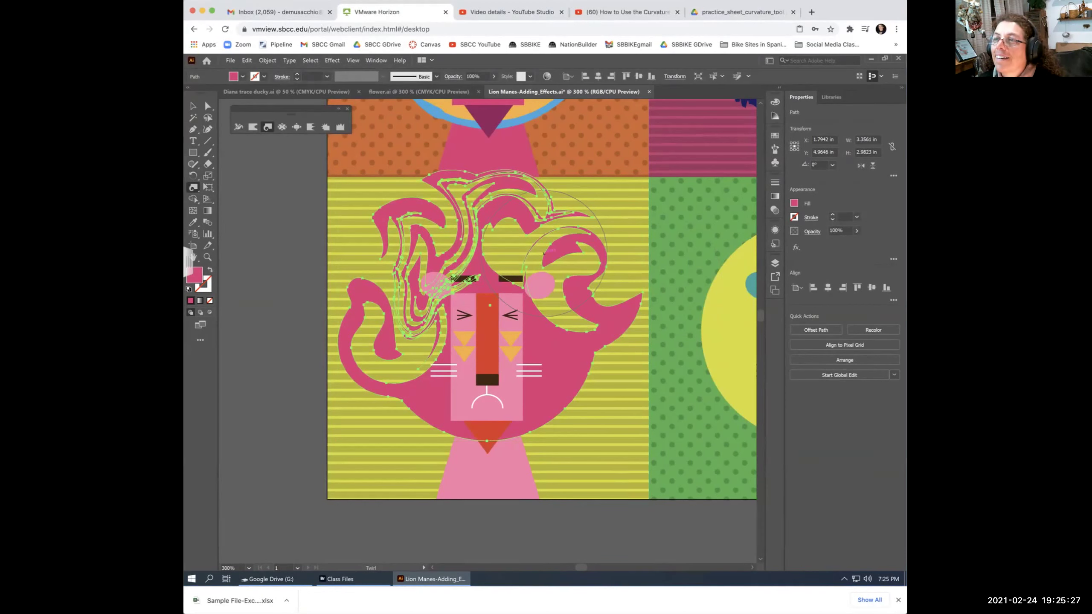
Select the yellow lion's circular mane on the green dotted tile.
{"action": "scroll", "coordinate": [488, 301], "scroll_direction": "right", "scroll_amount": 10}
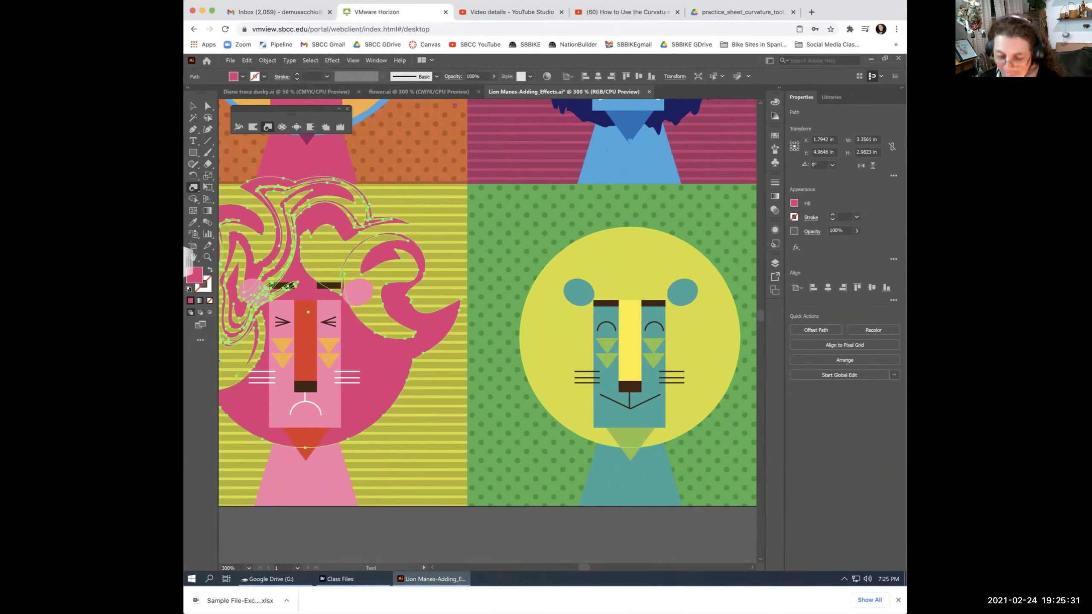
{"action": "key", "text": "v"}
{"action": "left_click", "coordinate": [630, 338]}
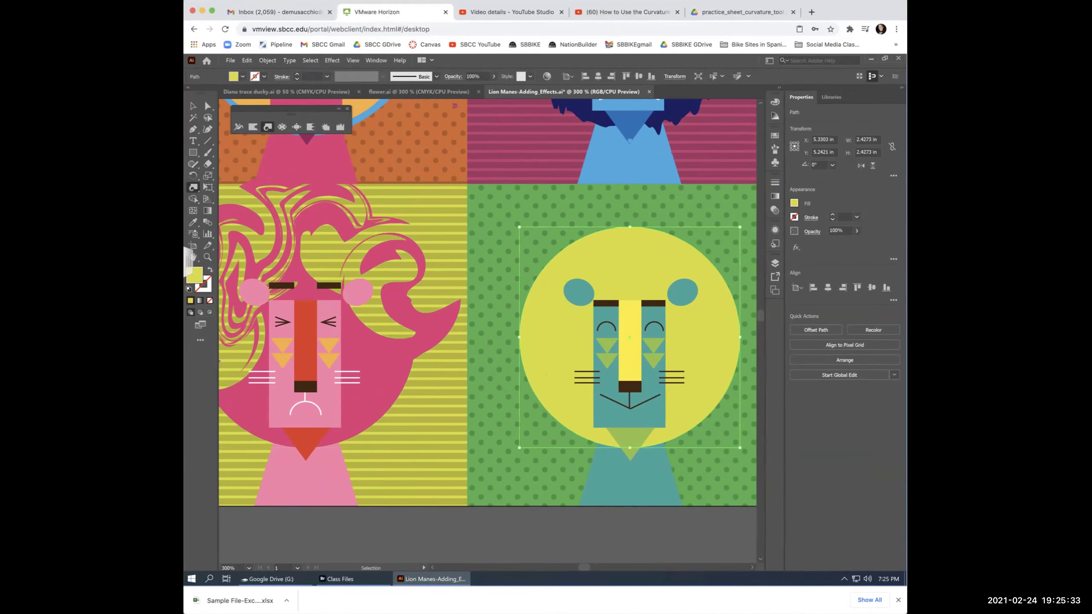
{"action": "left_click", "coordinate": [370, 224], "text": "ctrl+shift"}
{"action": "left_click_drag", "start_coordinate": [370, 224], "coordinate": [370, 224]}
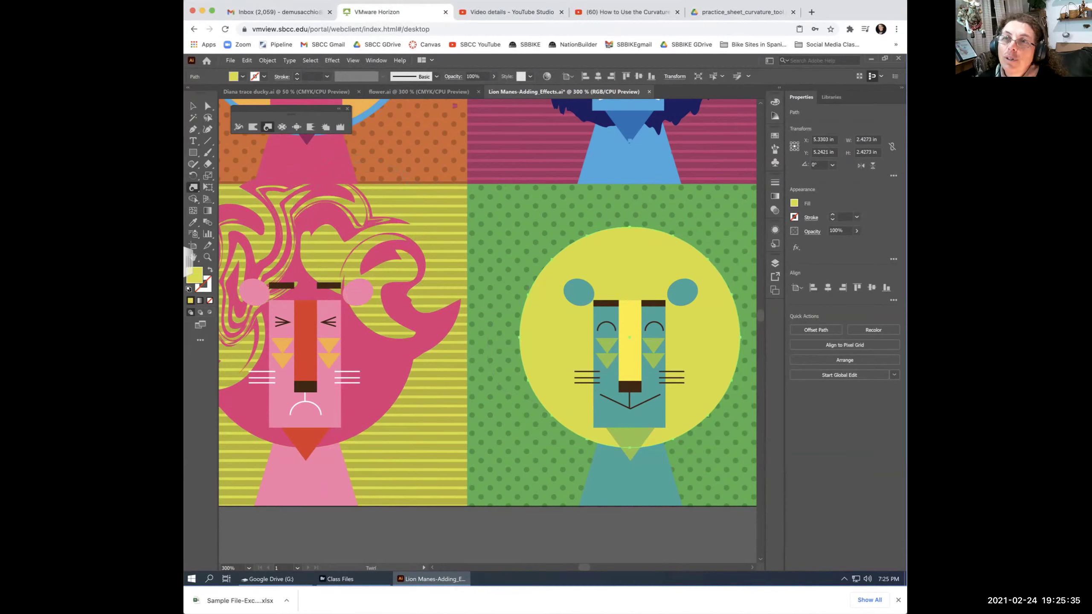
Reset the Twirl tool options to their defaults.
{"action": "double_click", "coordinate": [268, 127]}
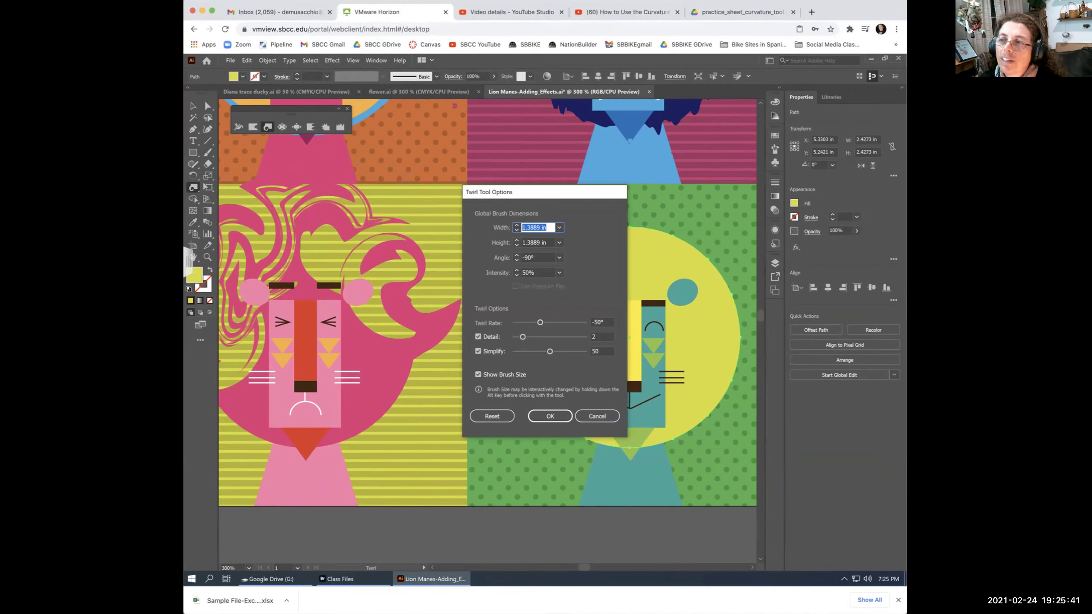
{"action": "mouse_move", "coordinate": [541, 322]}
{"action": "left_mouse_down"}
{"action": "mouse_move", "coordinate": [560, 322]}
{"action": "mouse_move", "coordinate": [550, 323]}
{"action": "left_mouse_up"}
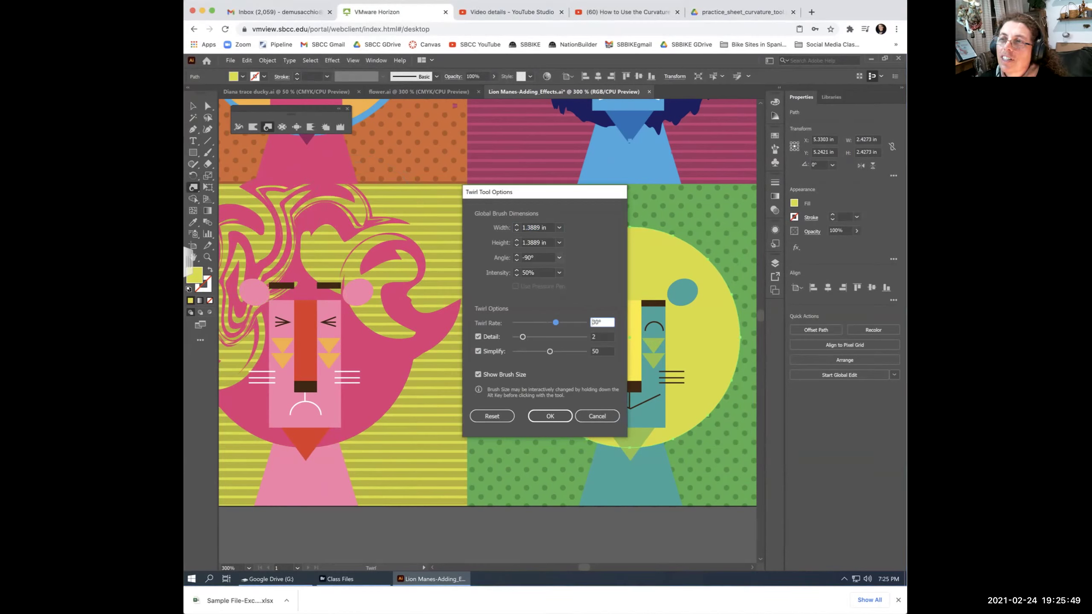
{"action": "left_click", "coordinate": [492, 416]}
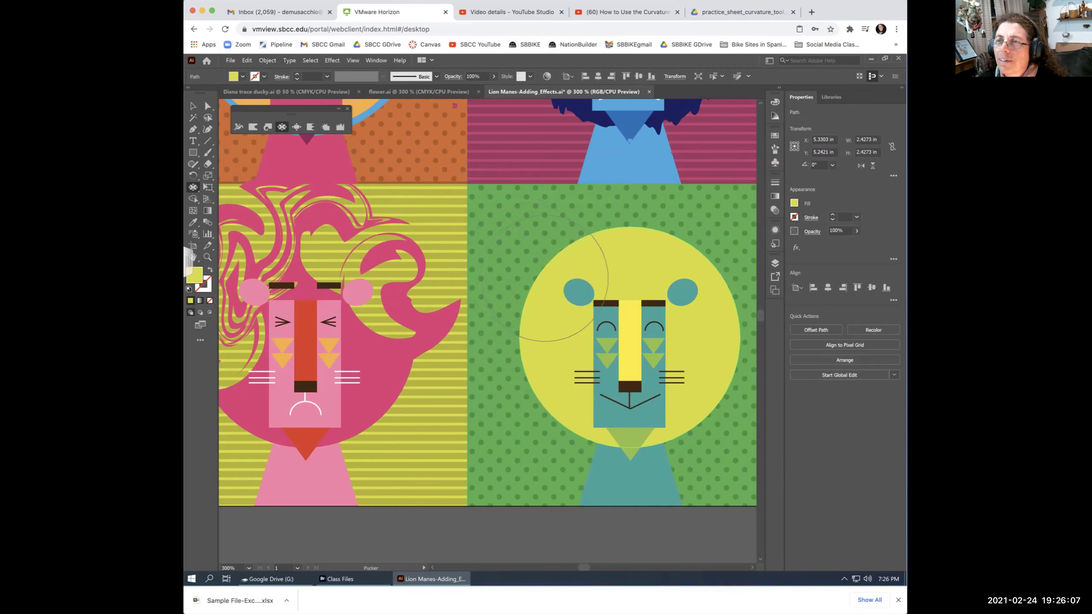
Reshape the yellow mane with Pucker and Bloat, swelling its top and rounding out its left side.
{"action": "mouse_move", "coordinate": [542, 278]}
{"action": "left_mouse_down"}
{"action": "mouse_move", "coordinate": [606, 259]}
{"action": "mouse_move", "coordinate": [608, 241]}
{"action": "mouse_move", "coordinate": [577, 226]}
{"action": "mouse_move", "coordinate": [598, 254]}
{"action": "mouse_move", "coordinate": [562, 287]}
{"action": "mouse_move", "coordinate": [510, 285]}
{"action": "left_mouse_up"}
{"action": "left_click", "coordinate": [296, 126]}
{"action": "mouse_move", "coordinate": [665, 251]}
{"action": "left_mouse_down"}
{"action": "mouse_move", "coordinate": [710, 319]}
{"action": "mouse_move", "coordinate": [569, 250]}
{"action": "mouse_move", "coordinate": [533, 275]}
{"action": "left_mouse_up"}
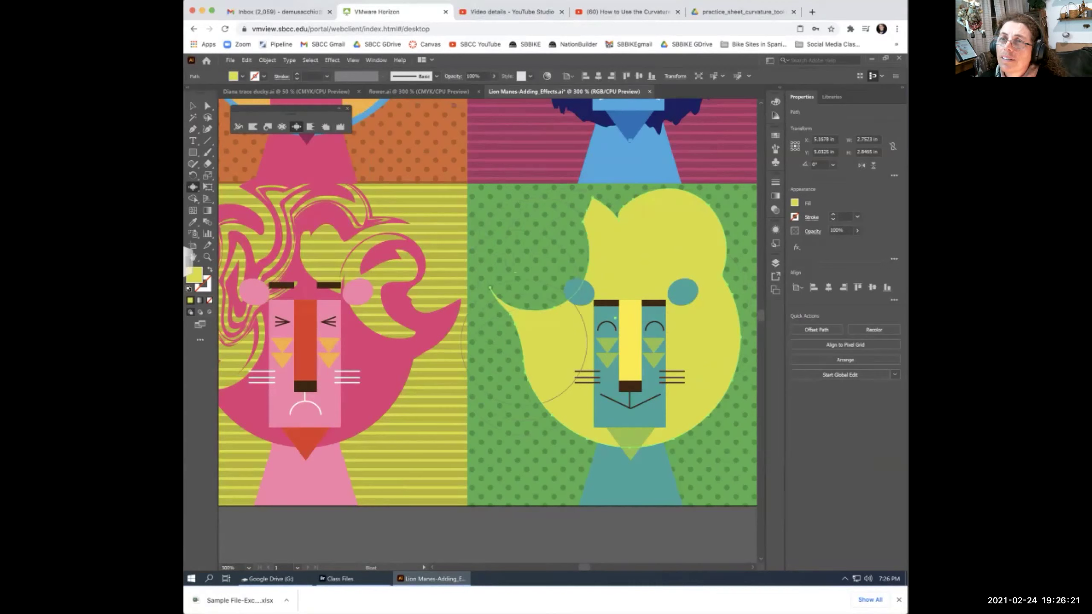
{"action": "left_click", "coordinate": [282, 127]}
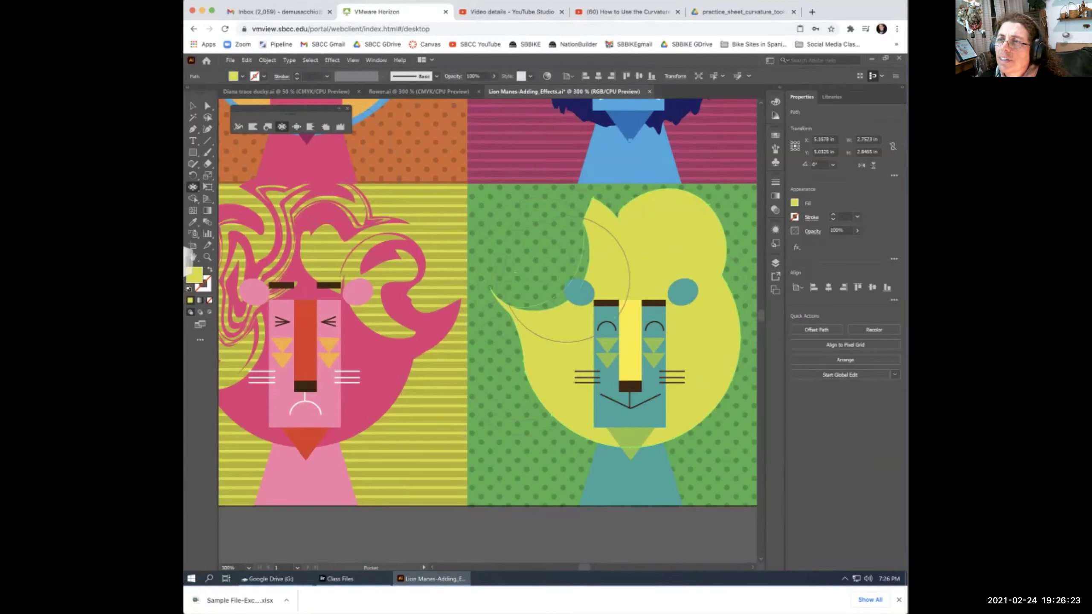
{"action": "left_click_drag", "start_coordinate": [556, 274], "coordinate": [589, 402]}
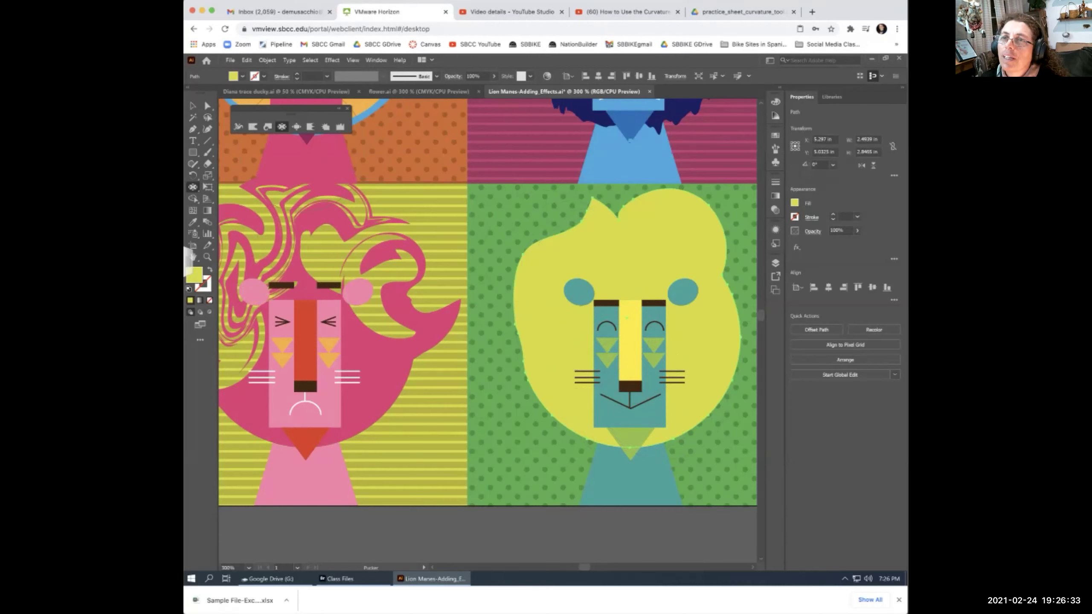
Select the navy lion's circular mane on the teal striped tile.
{"action": "left_click", "coordinate": [296, 127]}
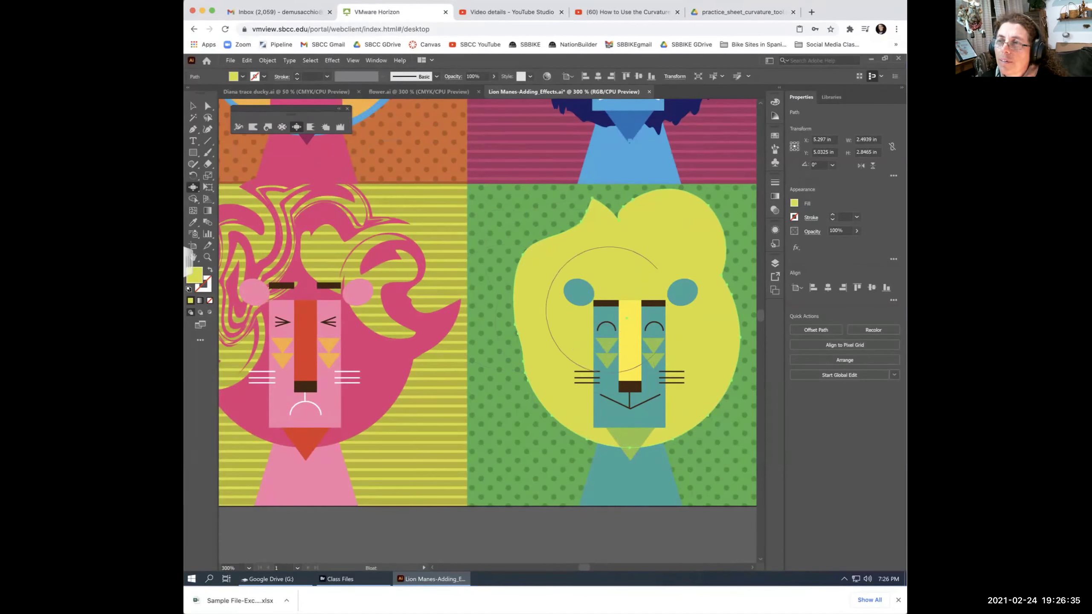
{"action": "left_click_drag", "start_coordinate": [701, 422], "coordinate": [377, 437]}
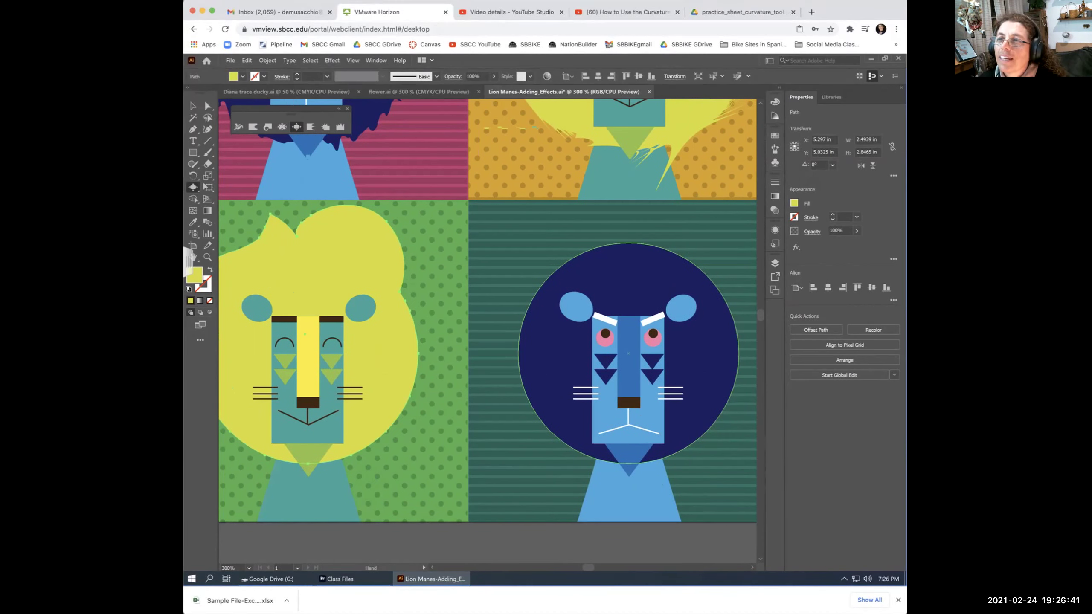
{"action": "key", "text": "v"}
{"action": "left_click", "coordinate": [550, 275]}
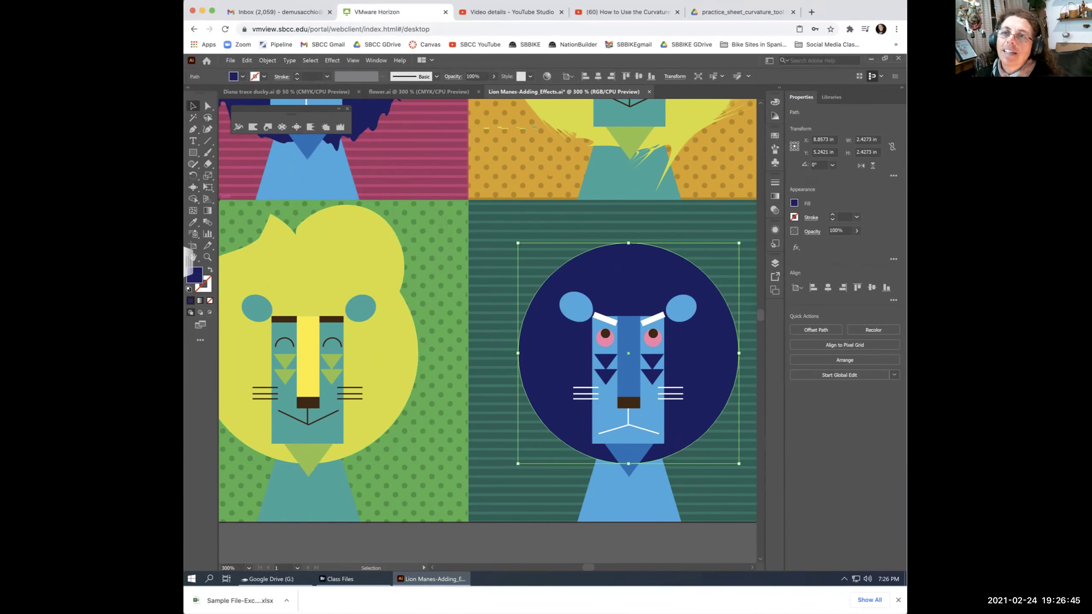
{"action": "left_click_drag", "start_coordinate": [628, 354], "coordinate": [371, 364]}
Warp the navy mane's edge inward and outward at its upper and lower sides into an uneven rounded outline.
{"action": "key", "text": "shift+r"}
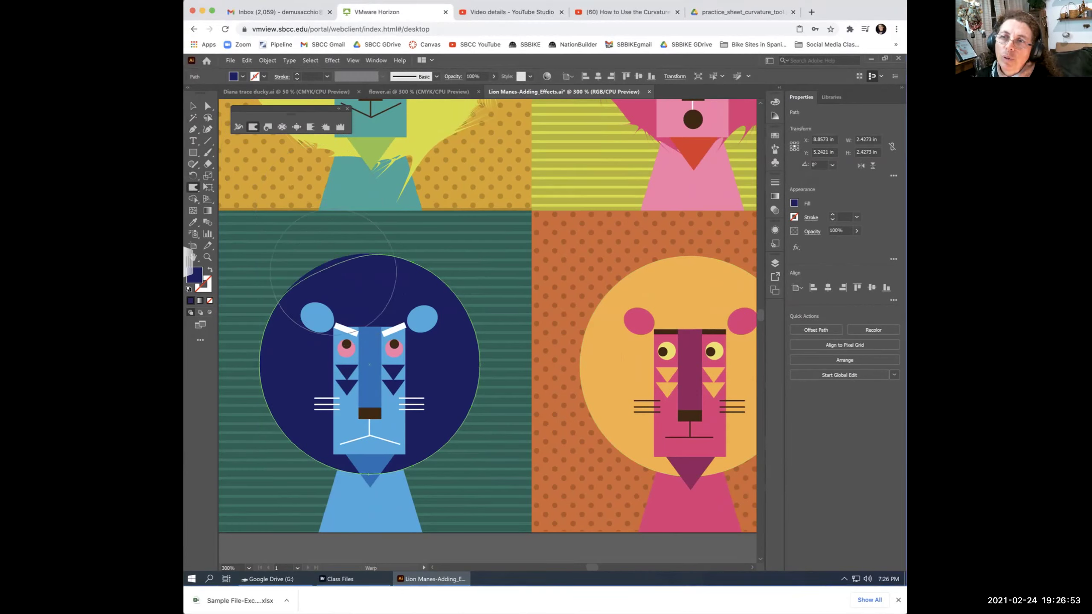
{"action": "left_click_drag", "start_coordinate": [426, 297], "coordinate": [428, 308]}
{"action": "left_click_drag", "start_coordinate": [284, 269], "coordinate": [301, 287]}
{"action": "left_click_drag", "start_coordinate": [284, 448], "coordinate": [296, 432]}
{"action": "left_click_drag", "start_coordinate": [430, 422], "coordinate": [457, 429]}
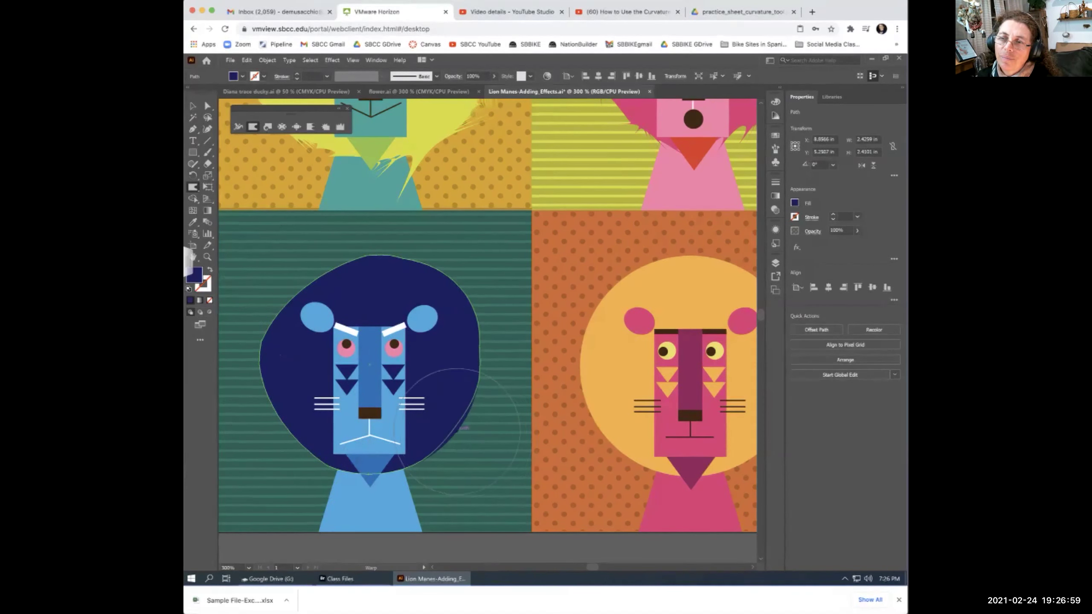
{"action": "left_click_drag", "start_coordinate": [302, 269], "coordinate": [306, 273]}
{"action": "mouse_move", "coordinate": [447, 447]}
{"action": "left_mouse_down"}
{"action": "mouse_move", "coordinate": [415, 440]}
{"action": "mouse_move", "coordinate": [447, 460]}
{"action": "left_mouse_up"}
{"action": "left_click_drag", "start_coordinate": [299, 430], "coordinate": [299, 432]}
{"action": "left_click_drag", "start_coordinate": [344, 263], "coordinate": [354, 261]}
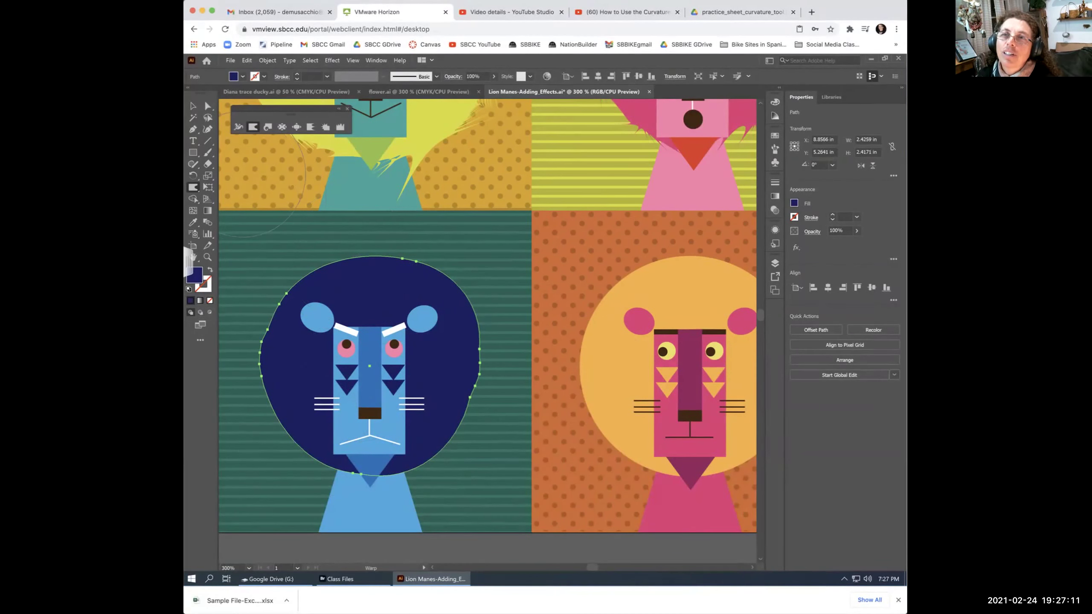
Adjust the anchor point on the navy mane's upper-left edge to form a slight dent in the outline.
{"action": "left_click", "coordinate": [208, 106]}
{"action": "left_click_drag", "start_coordinate": [287, 294], "coordinate": [295, 286]}
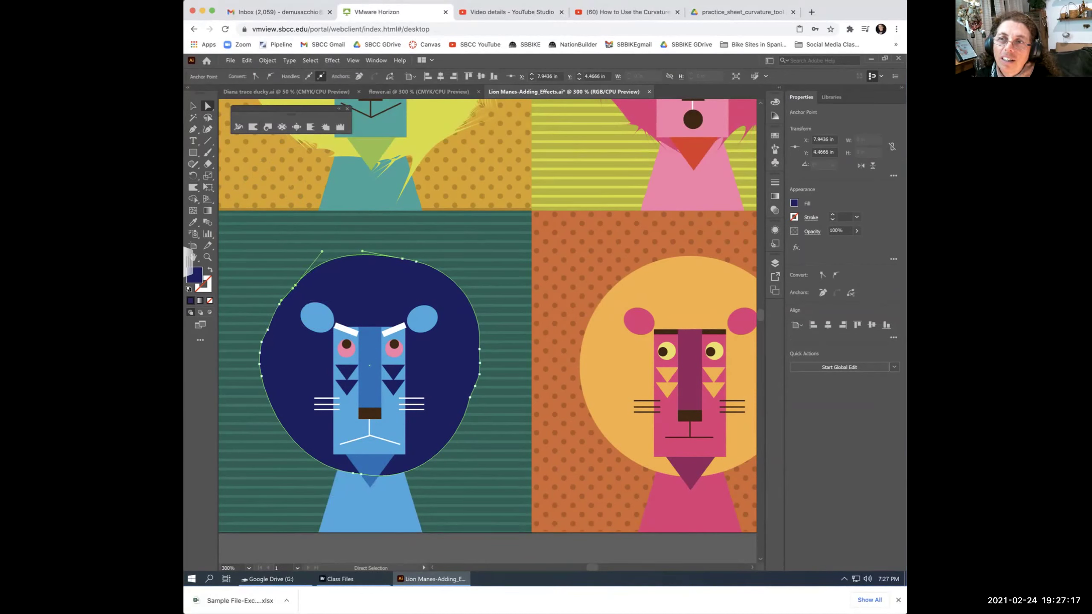
{"action": "left_click_drag", "start_coordinate": [322, 251], "coordinate": [297, 280]}
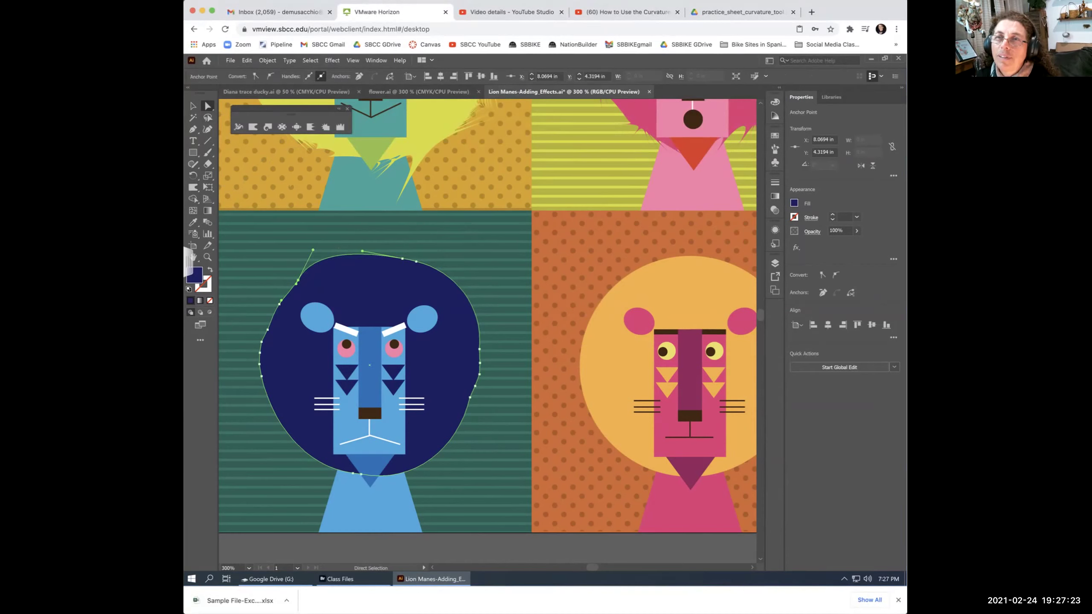
Select the orange lion's circular mane on the orange dotted tile.
{"action": "key", "text": "v"}
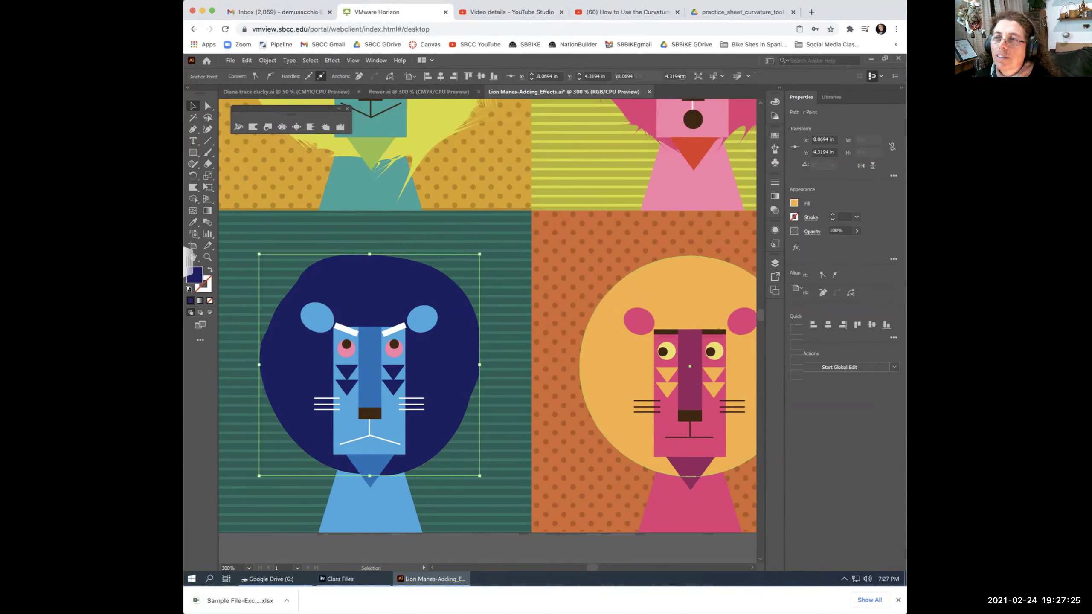
{"action": "left_click", "coordinate": [610, 302]}
{"action": "left_click_drag", "start_coordinate": [645, 366], "coordinate": [506, 366]}
{"action": "key", "text": "shift+grave"}
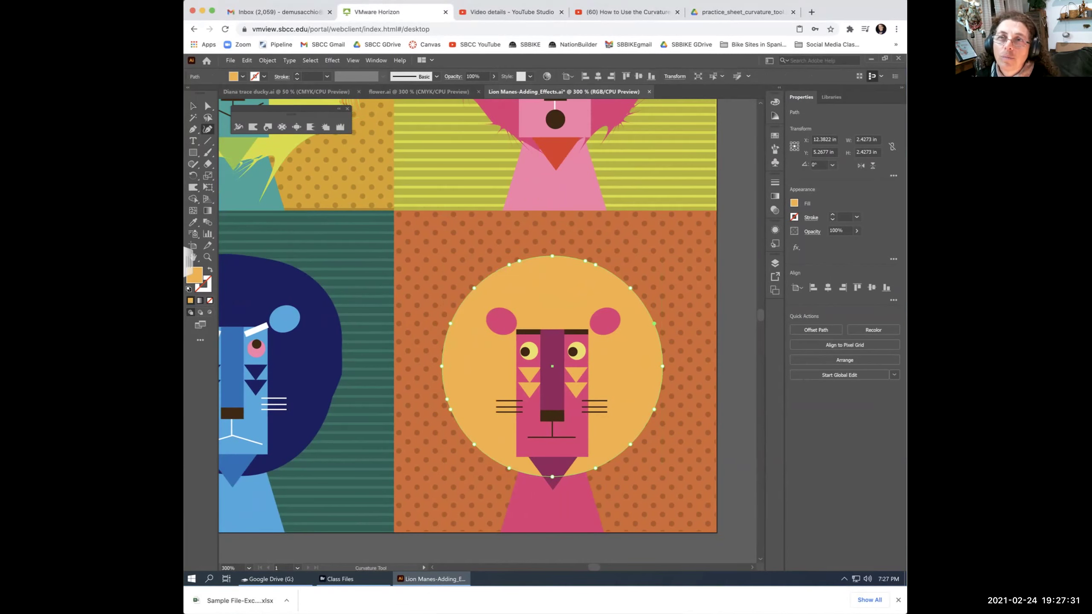
{"action": "key", "text": "a"}
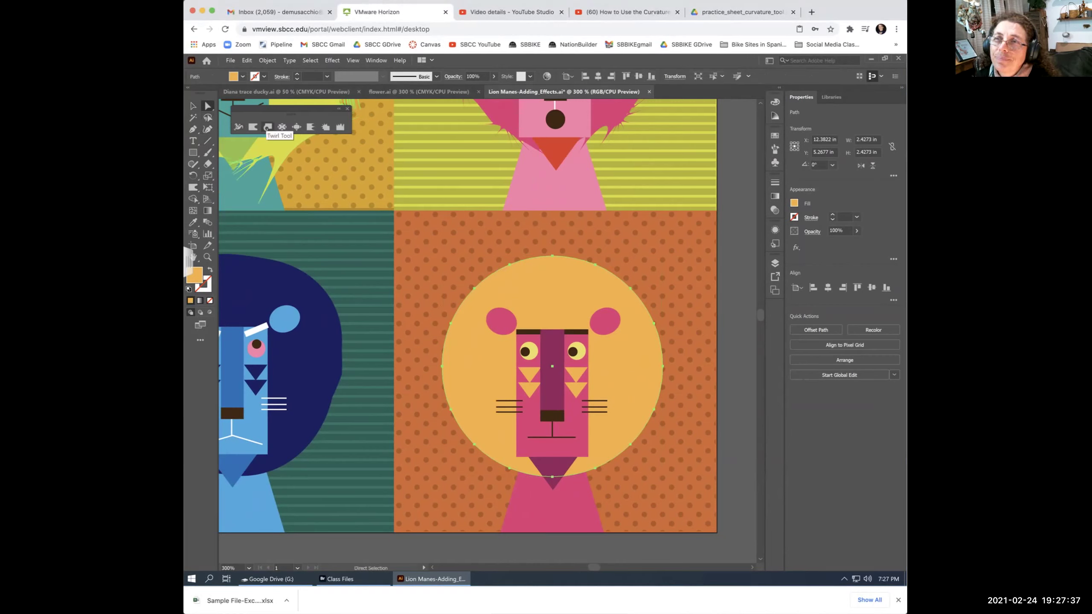
Try the Crystallize tool on the orange mane's upper-left edge and undo the distortion.
{"action": "left_click", "coordinate": [311, 127]}
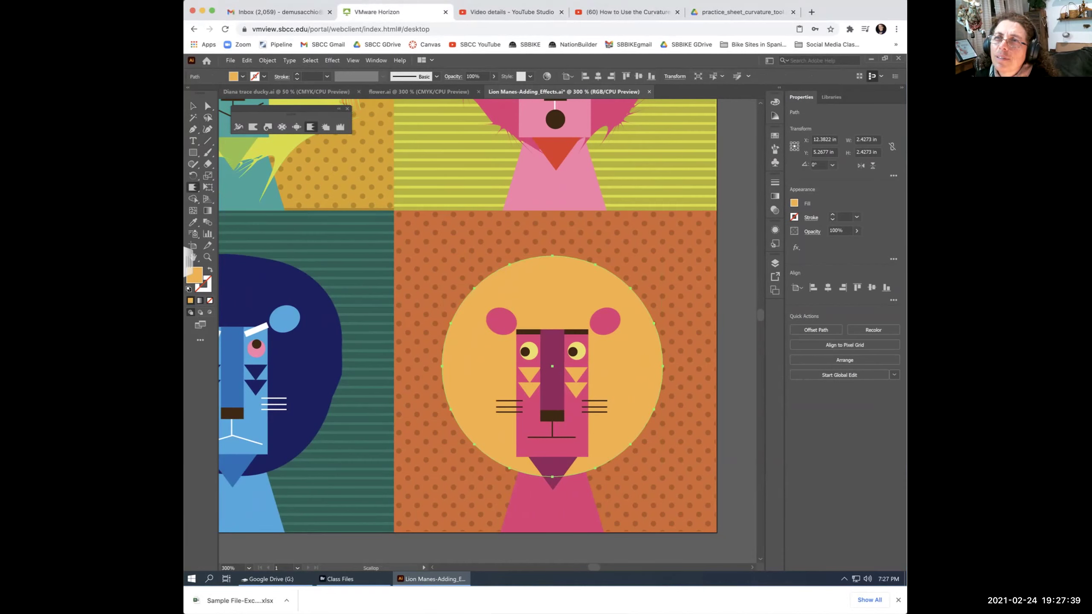
{"action": "left_click", "coordinate": [325, 127]}
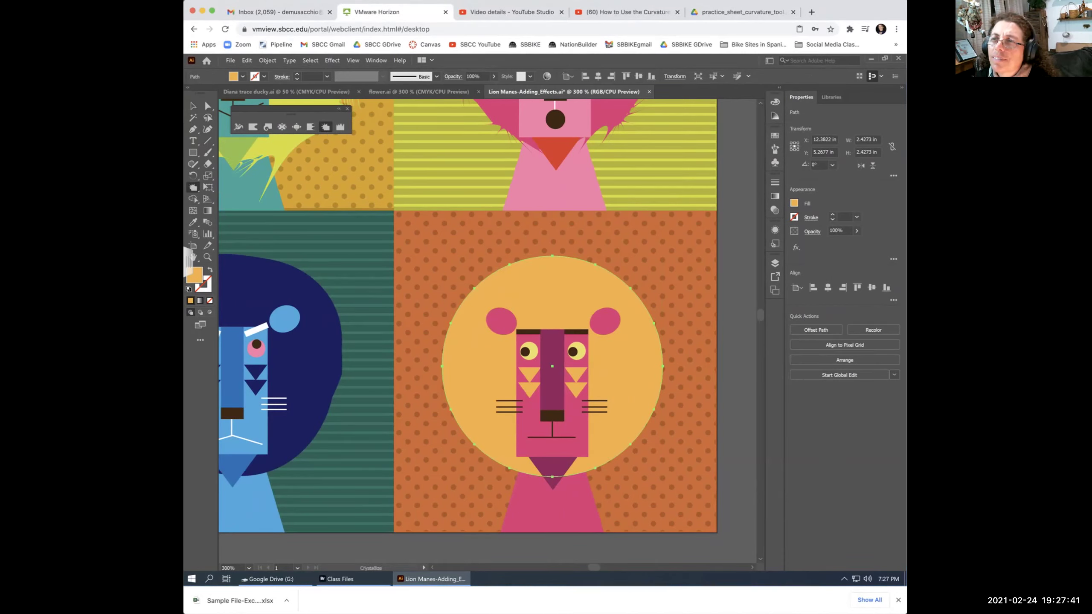
{"action": "left_click_drag", "start_coordinate": [510, 264], "coordinate": [510, 266]}
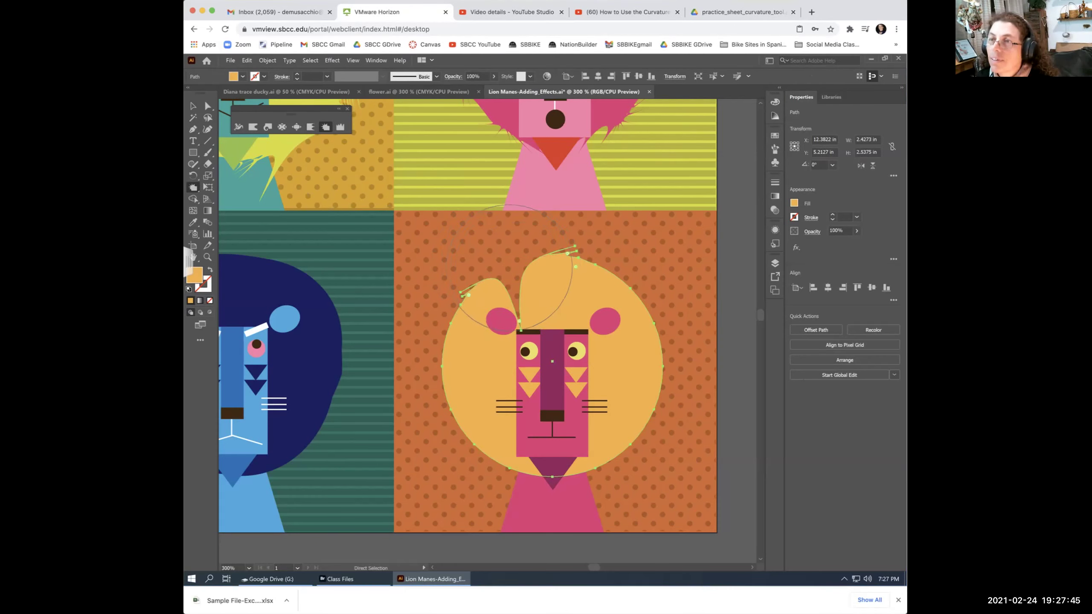
{"action": "key", "text": "ctrl+z"}
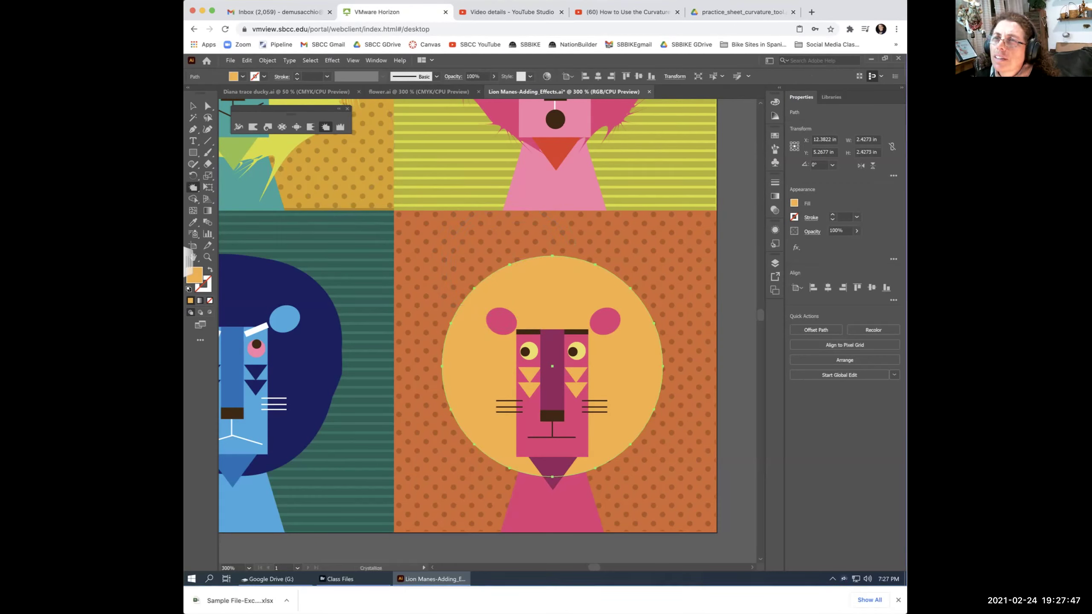
Set the Crystallize brush width to 80 pt.
{"action": "double_click", "coordinate": [193, 187]}
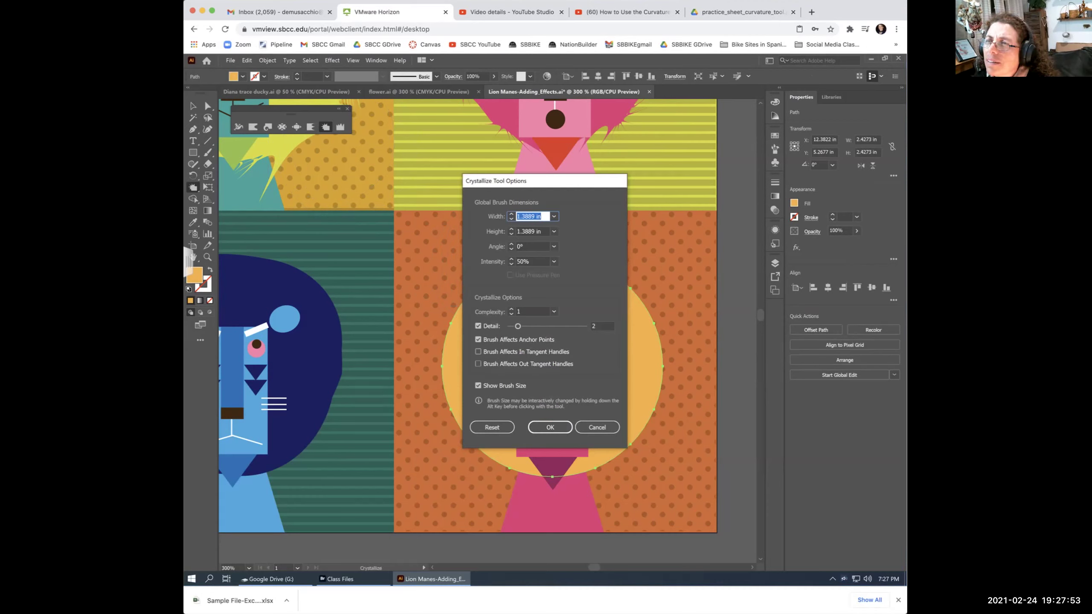
{"action": "left_click", "coordinate": [554, 216]}
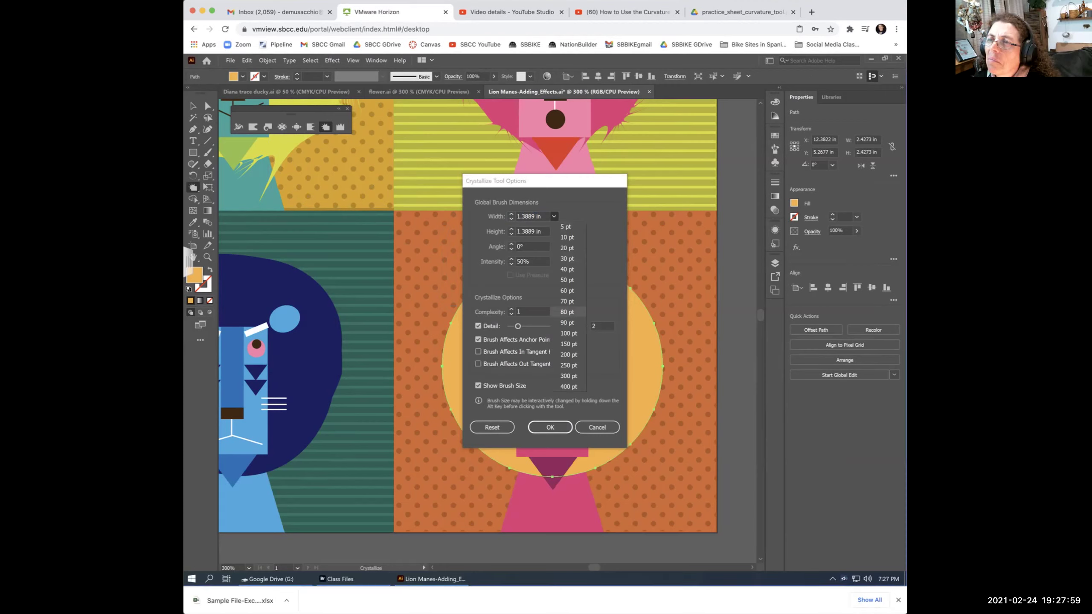
{"action": "left_click", "coordinate": [567, 311]}
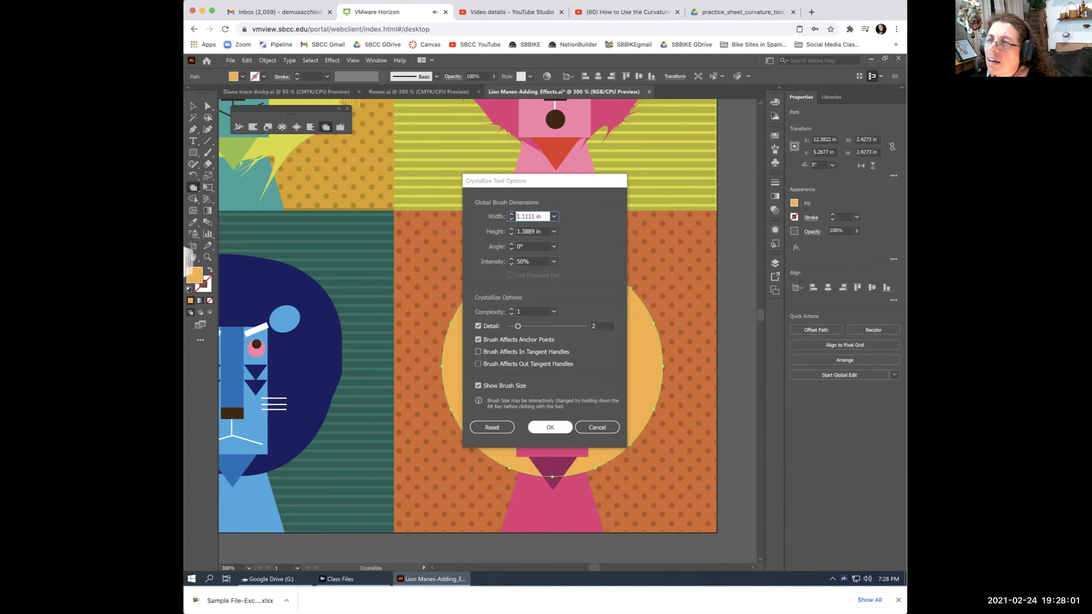
{"action": "left_click", "coordinate": [549, 427]}
Crystallize the orange mane's upper-right edge into spikes, undoing the extra stroke on its upper-left edge.
{"action": "left_click_drag", "start_coordinate": [617, 306], "coordinate": [617, 307]}
{"action": "mouse_move", "coordinate": [477, 303]}
{"action": "left_mouse_down"}
{"action": "mouse_move", "coordinate": [456, 288]}
{"action": "mouse_move", "coordinate": [507, 314]}
{"action": "left_mouse_up"}
{"action": "key", "text": "ctrl+z"}
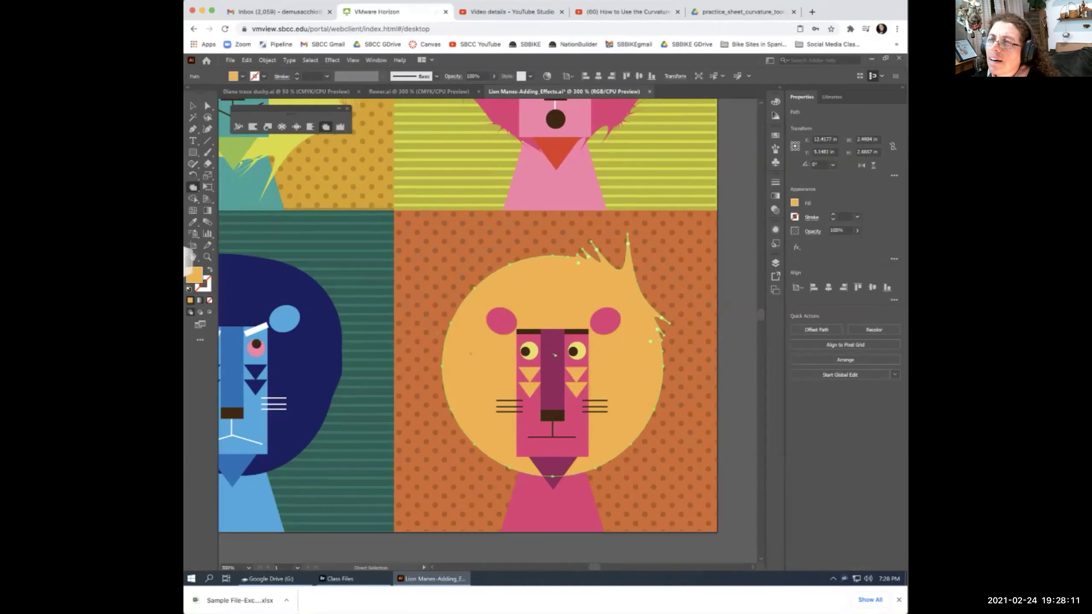
Set the Crystallize complexity to 11 and the brush angle to -180°.
{"action": "key", "text": "Return"}
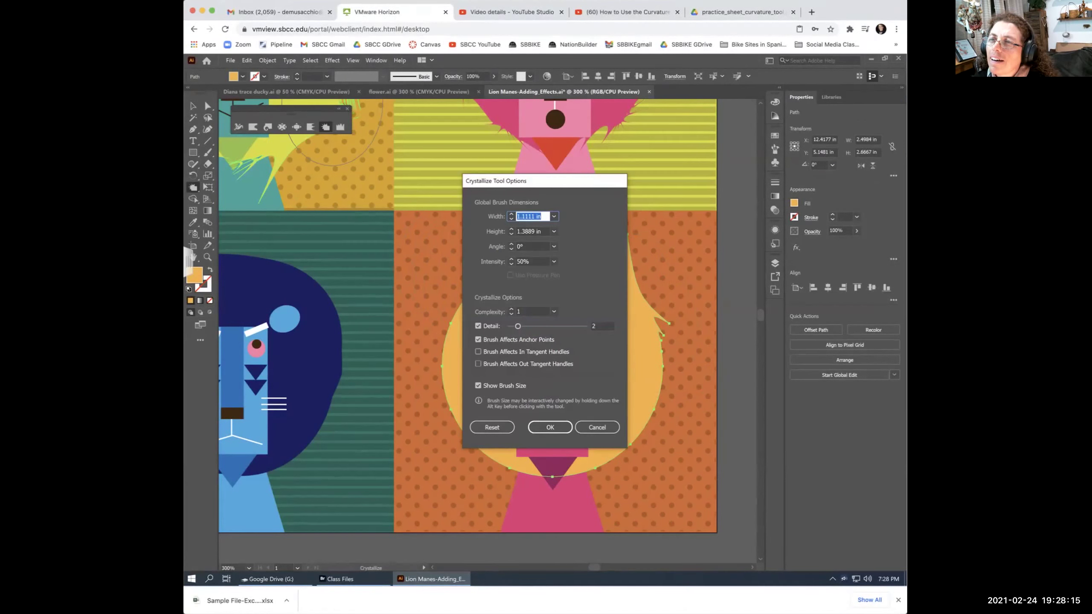
{"action": "left_click", "coordinate": [554, 312]}
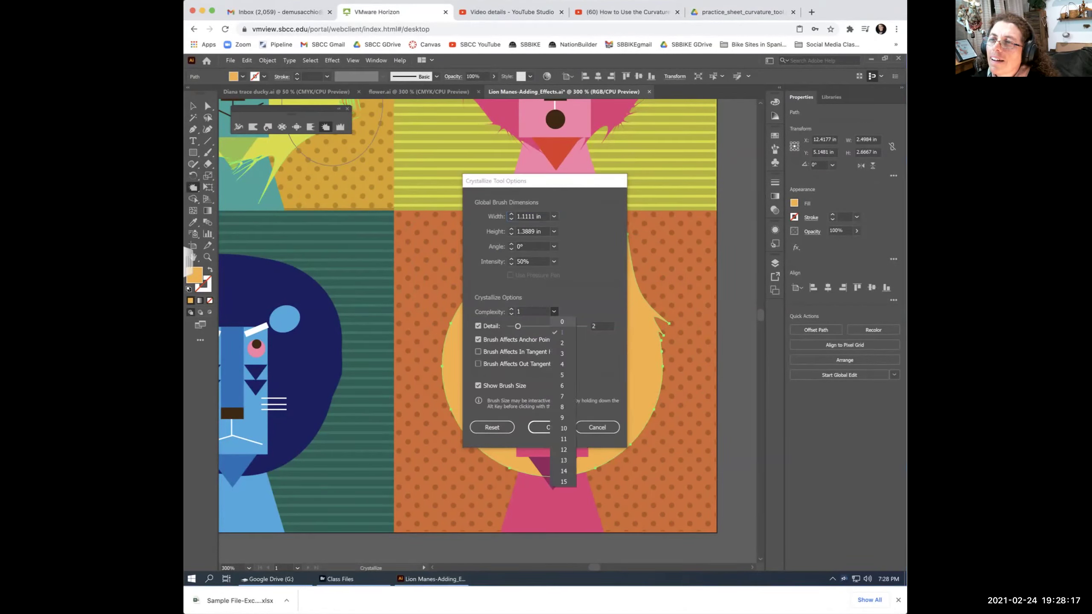
{"action": "left_click", "coordinate": [564, 439]}
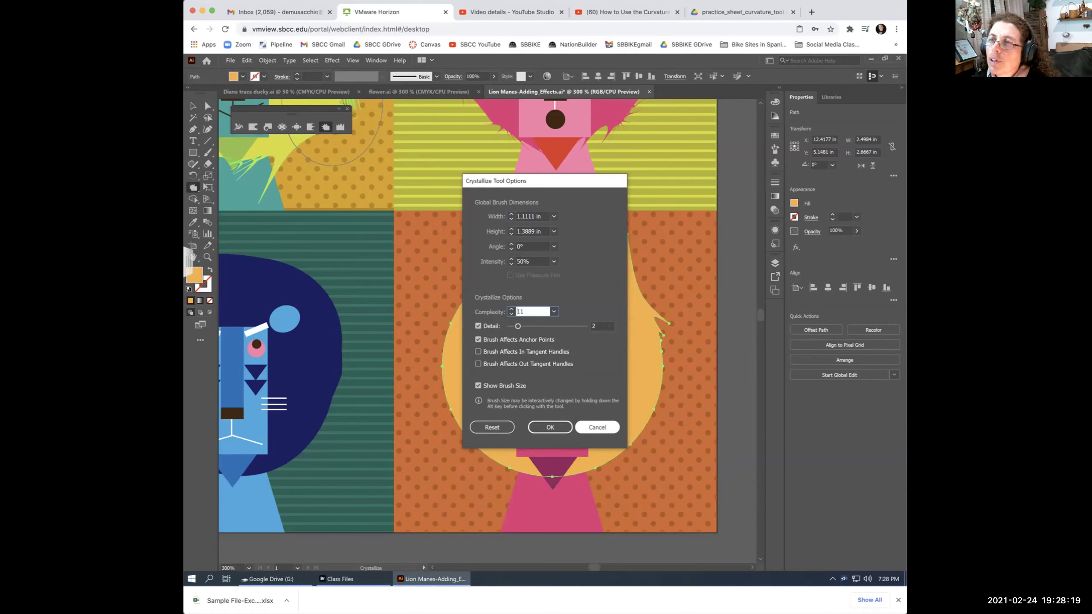
{"action": "left_click", "coordinate": [554, 246]}
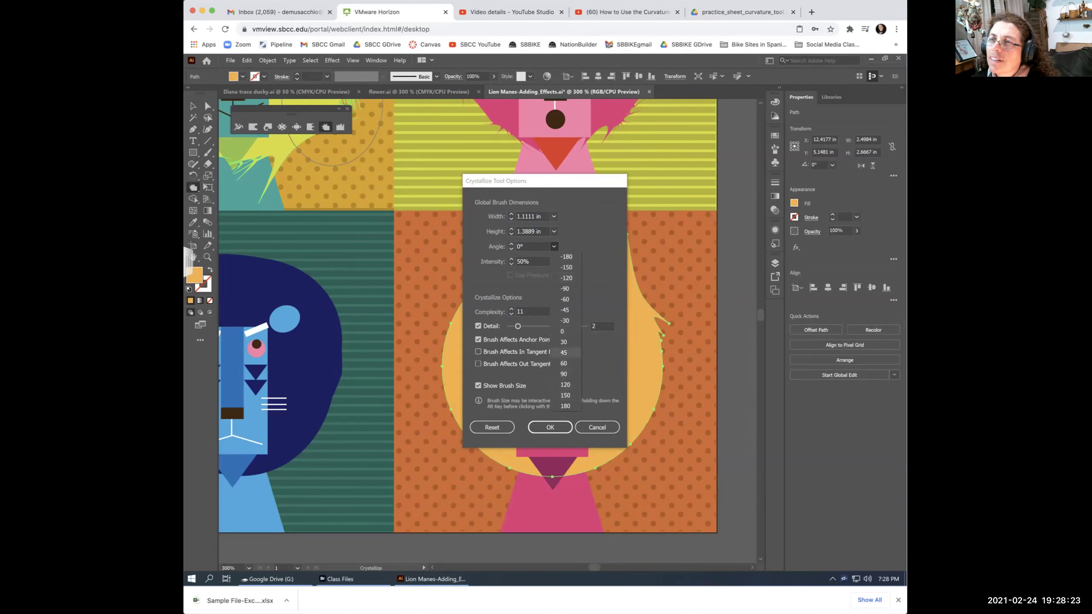
{"action": "left_click", "coordinate": [567, 278]}
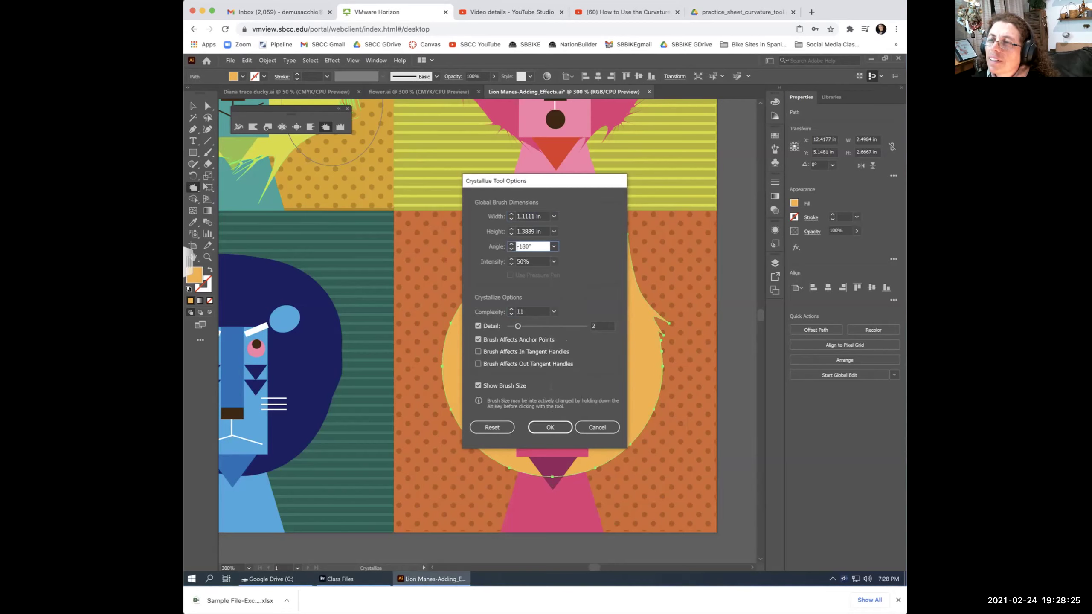
{"action": "left_click", "coordinate": [550, 427]}
Try the new Crystallize settings on the orange mane's upper-left and upper-right edges and undo the strokes.
{"action": "mouse_move", "coordinate": [489, 290]}
{"action": "left_mouse_down"}
{"action": "mouse_move", "coordinate": [439, 251]}
{"action": "mouse_move", "coordinate": [436, 263]}
{"action": "left_mouse_up"}
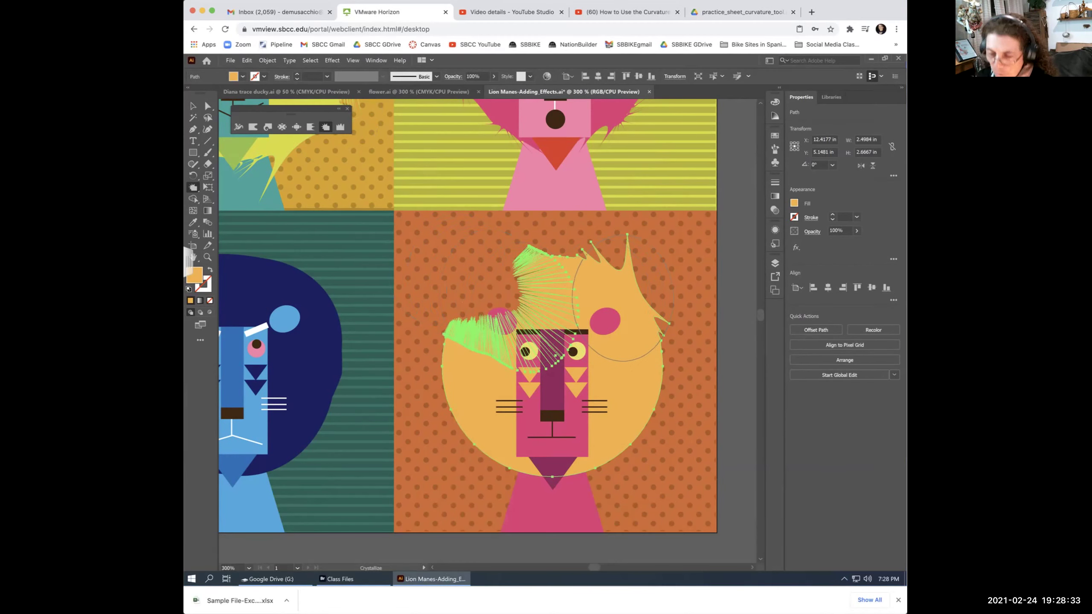
{"action": "key", "text": "ctrl+z"}
{"action": "left_click_drag", "start_coordinate": [621, 298], "coordinate": [636, 305]}
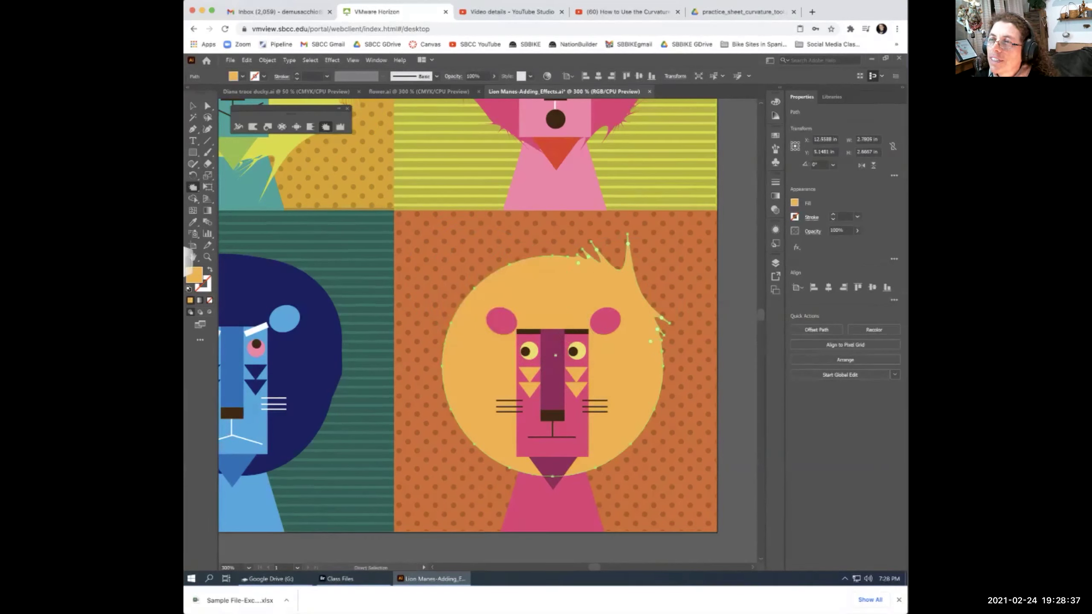
Crystallize the orange mane's top, upper-left, left, right and lower-right edges into fine, hair-like spikes.
{"action": "left_click_drag", "start_coordinate": [559, 258], "coordinate": [564, 241]}
{"action": "mouse_move", "coordinate": [495, 297]}
{"action": "left_mouse_down"}
{"action": "mouse_move", "coordinate": [477, 301]}
{"action": "mouse_move", "coordinate": [498, 302]}
{"action": "left_mouse_up"}
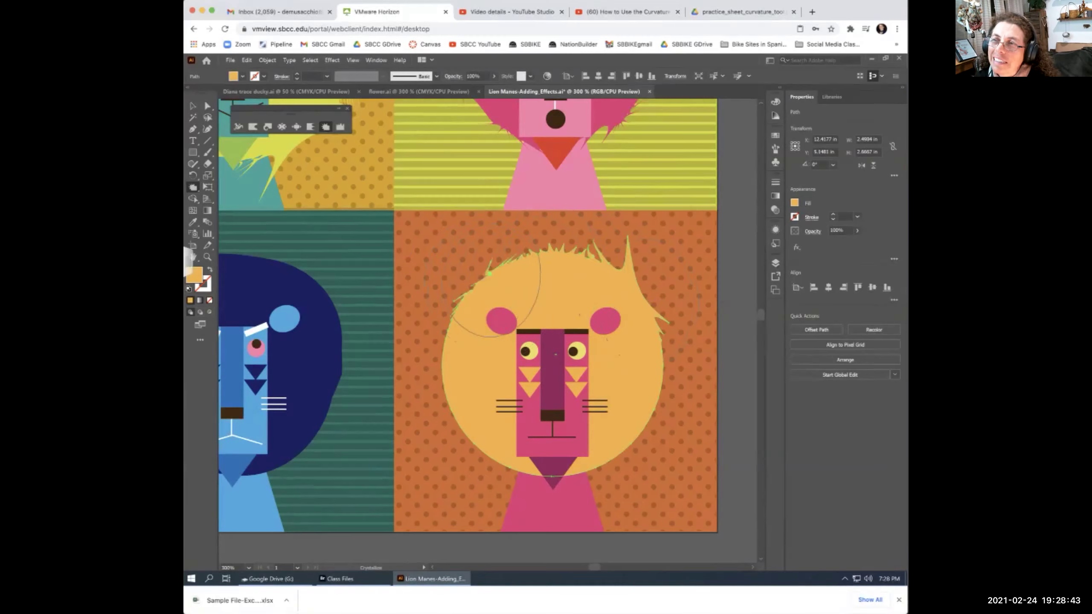
{"action": "left_click", "coordinate": [626, 307]}
{"action": "mouse_move", "coordinate": [626, 321]}
{"action": "left_mouse_down"}
{"action": "mouse_move", "coordinate": [656, 356]}
{"action": "mouse_move", "coordinate": [651, 400]}
{"action": "mouse_move", "coordinate": [619, 437]}
{"action": "left_mouse_up"}
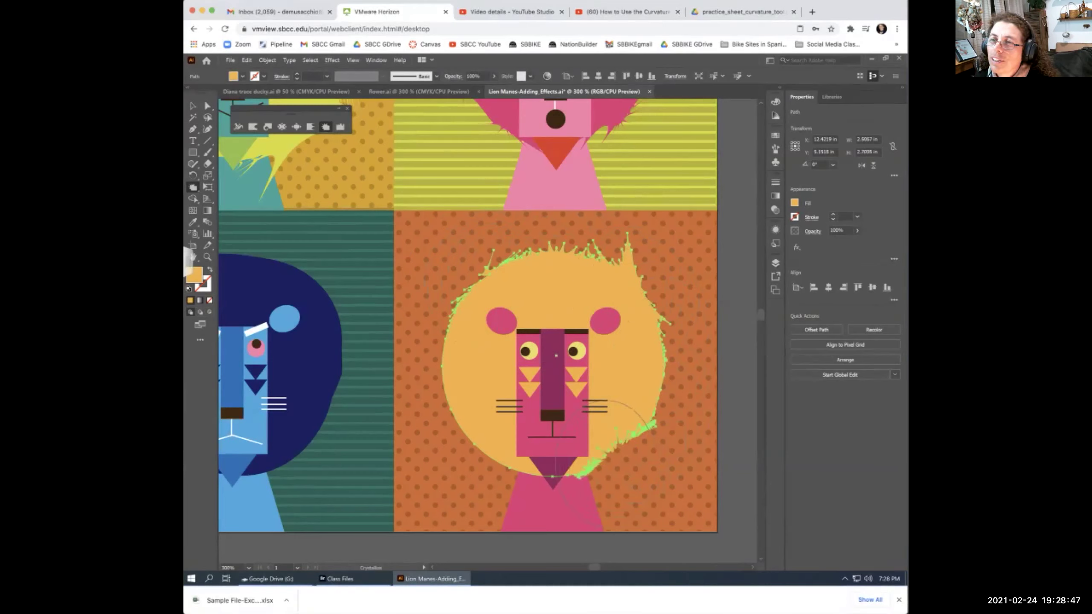
{"action": "mouse_move", "coordinate": [445, 368]}
{"action": "left_mouse_down"}
{"action": "mouse_move", "coordinate": [453, 335]}
{"action": "mouse_move", "coordinate": [465, 380]}
{"action": "left_mouse_up"}
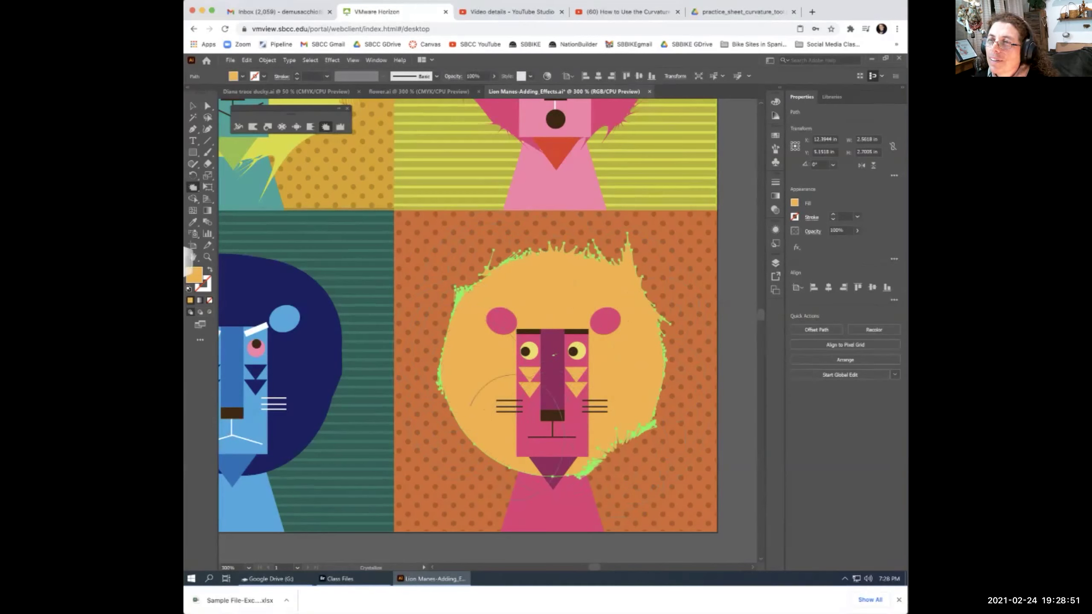
{"action": "mouse_move", "coordinate": [490, 297]}
{"action": "left_mouse_down"}
{"action": "mouse_move", "coordinate": [502, 280]}
{"action": "mouse_move", "coordinate": [559, 324]}
{"action": "left_mouse_up"}
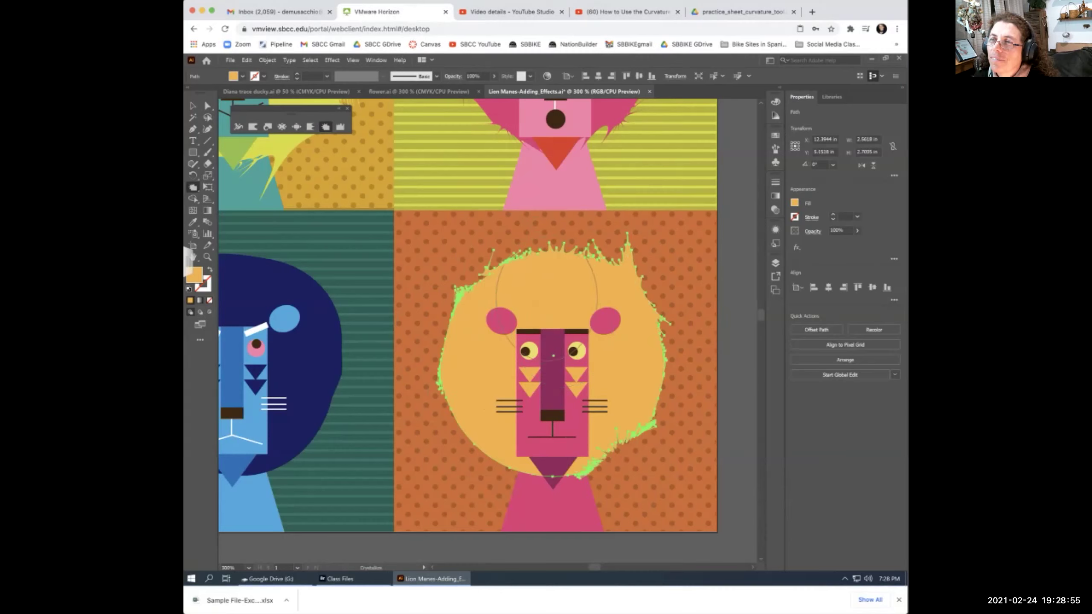
{"action": "left_click_drag", "start_coordinate": [646, 294], "coordinate": [629, 305]}
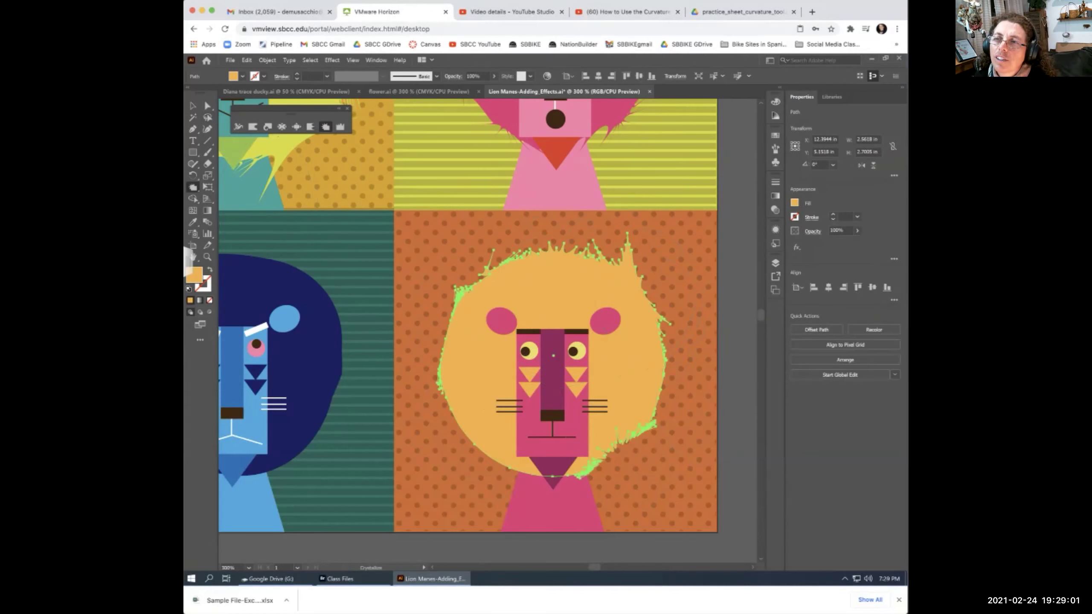
Reset the Crystallize tool options to their defaults.
{"action": "double_click", "coordinate": [193, 188]}
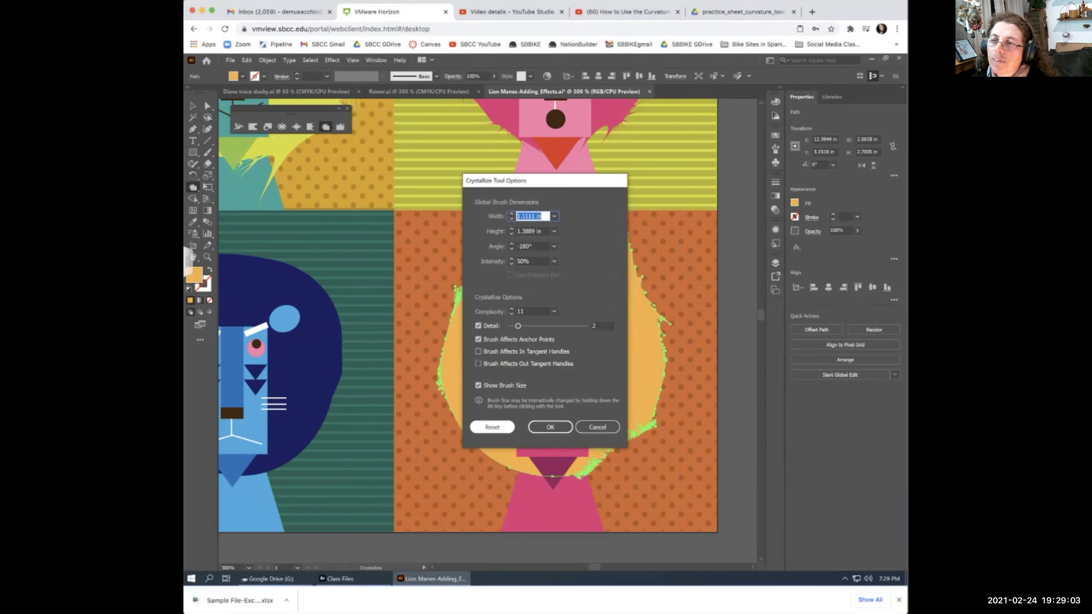
{"action": "left_click", "coordinate": [491, 427]}
{"action": "left_click", "coordinate": [550, 427]}
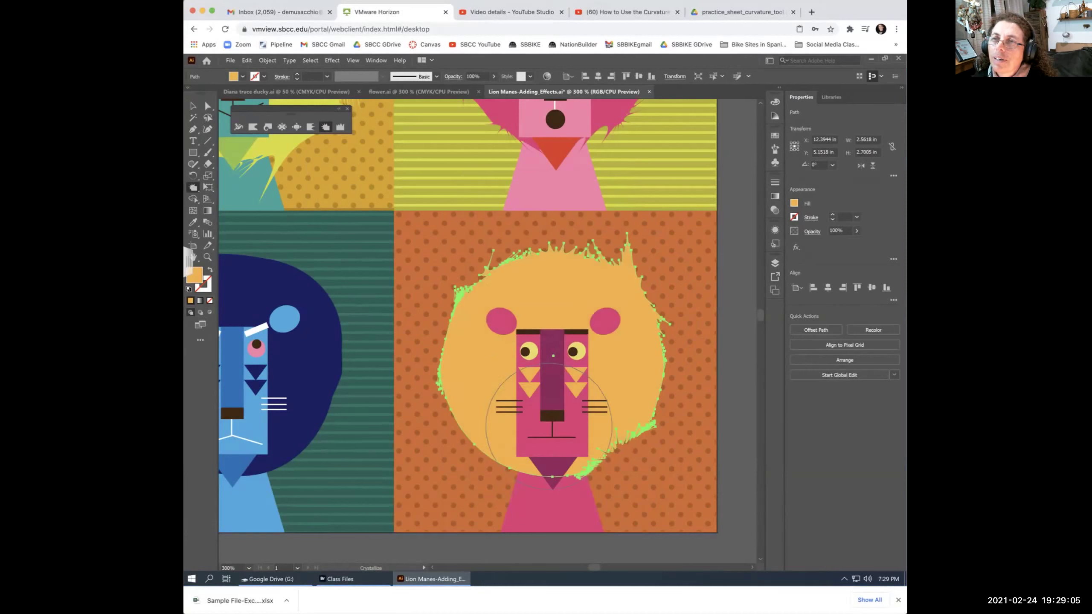
Deselect the orange mane and fit the whole artboard with all eight lions in view.
{"action": "key", "text": "a"}
{"action": "key", "text": "ctrl+shift+a"}
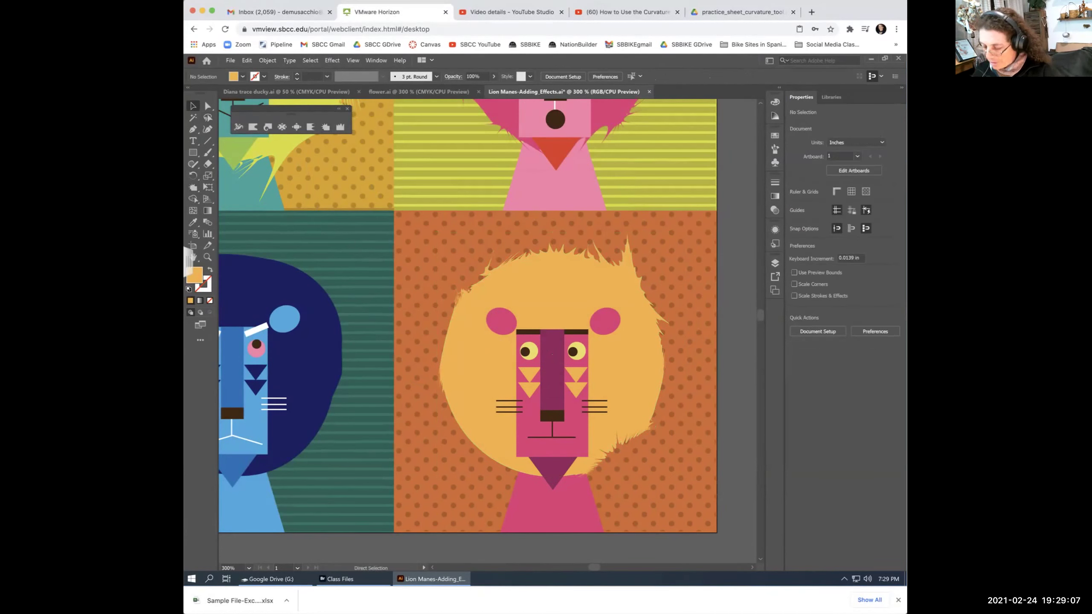
{"action": "key", "text": "ctrl+0"}
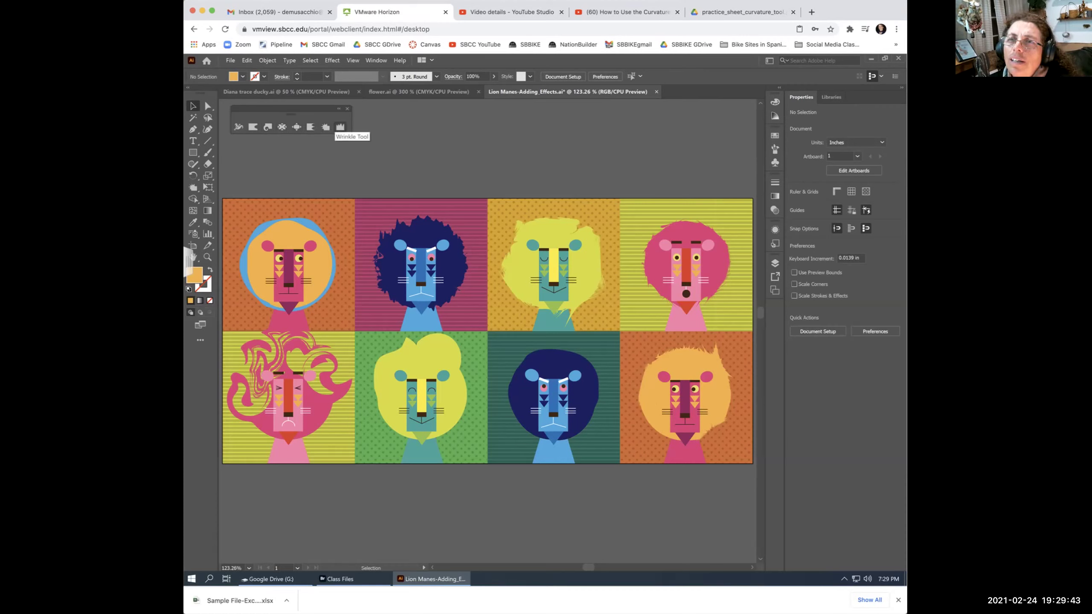
Activate the Wrinkle tool, select the navy mane in the bottom row, and review the Wrinkle Tool Options, keeping the current settings.
{"action": "left_click", "coordinate": [341, 127]}
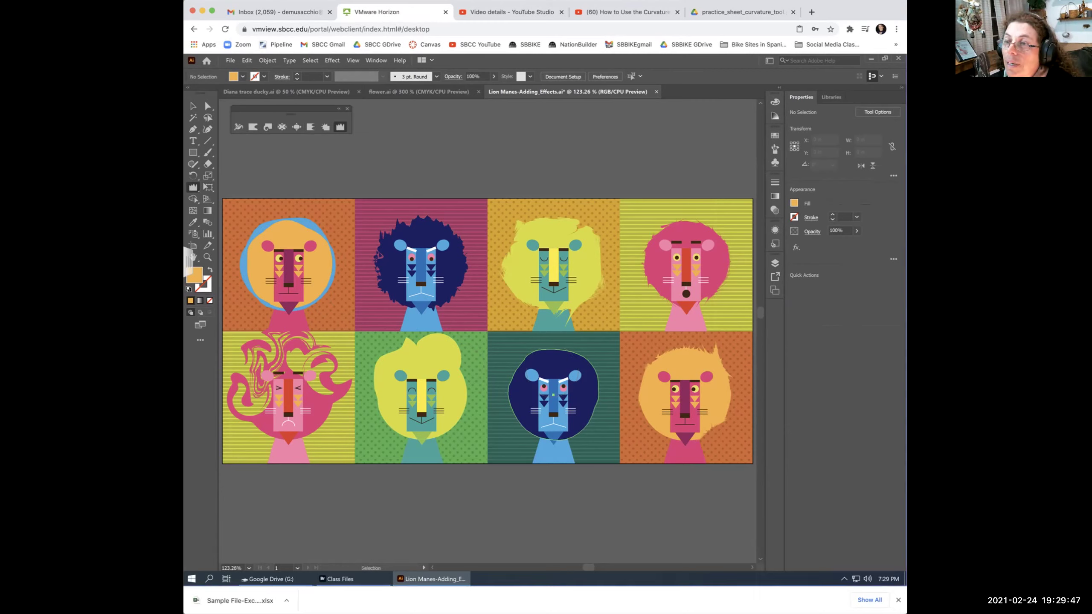
{"action": "left_click", "coordinate": [553, 368], "text": "ctrl"}
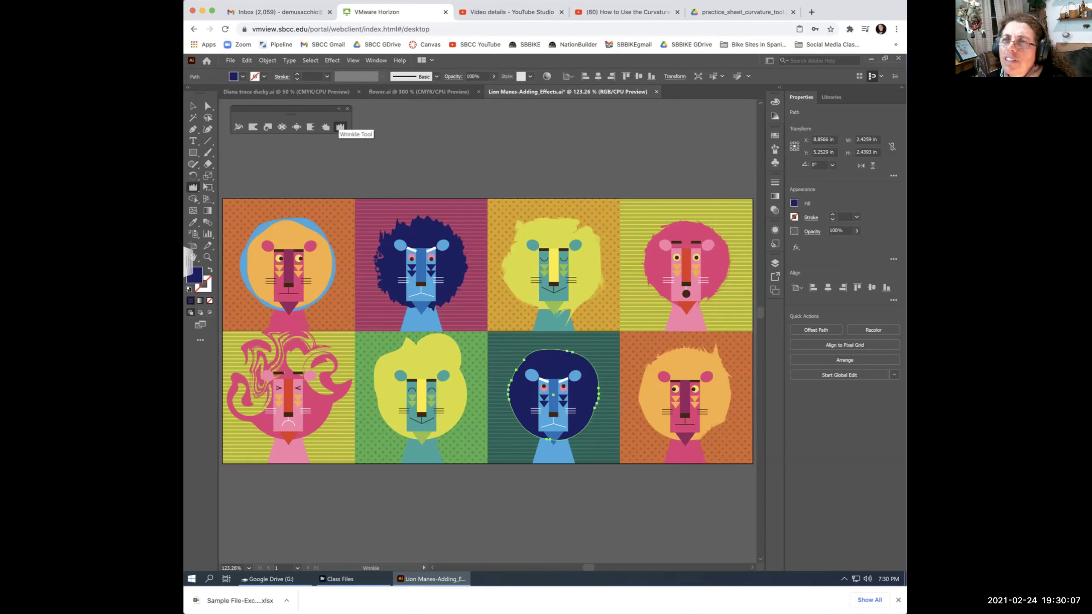
{"action": "double_click", "coordinate": [340, 127]}
{"action": "left_click_drag", "start_coordinate": [515, 166], "coordinate": [368, 201]}
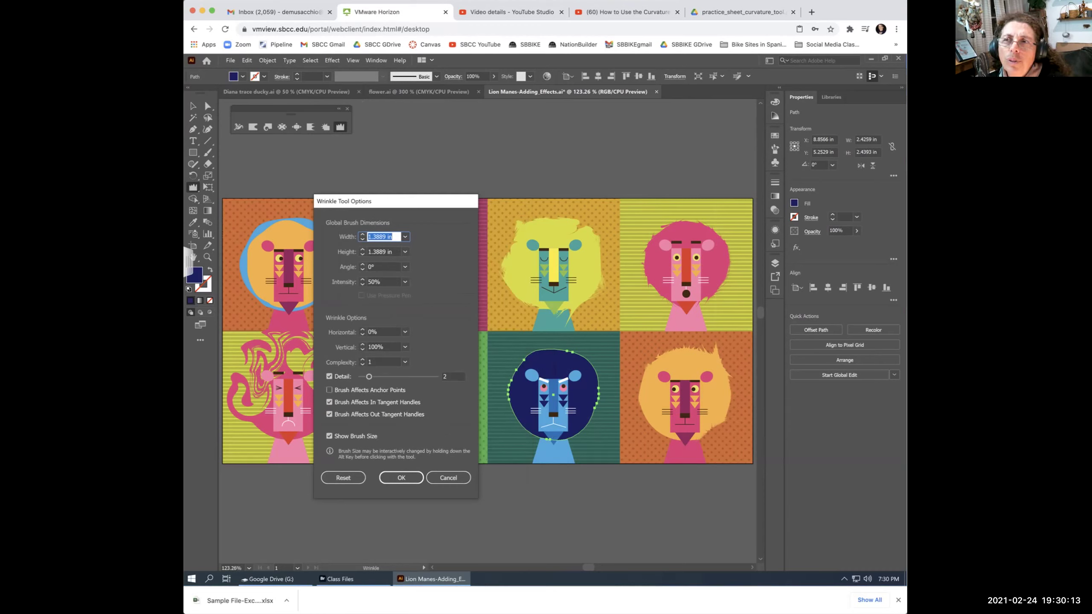
{"action": "left_click_drag", "start_coordinate": [367, 201], "coordinate": [343, 190]}
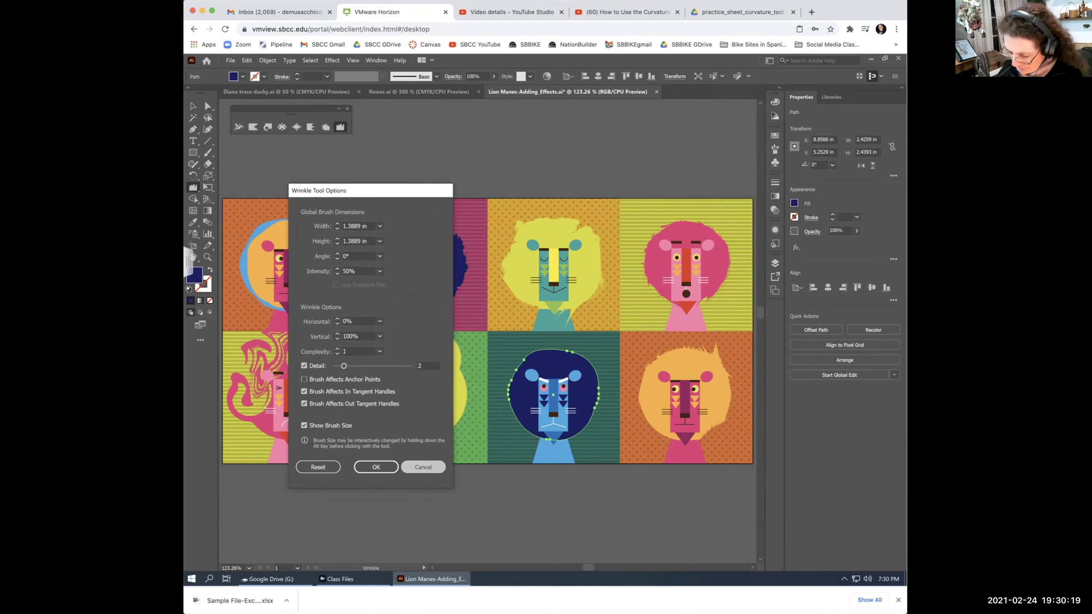
{"action": "key", "text": "Return"}
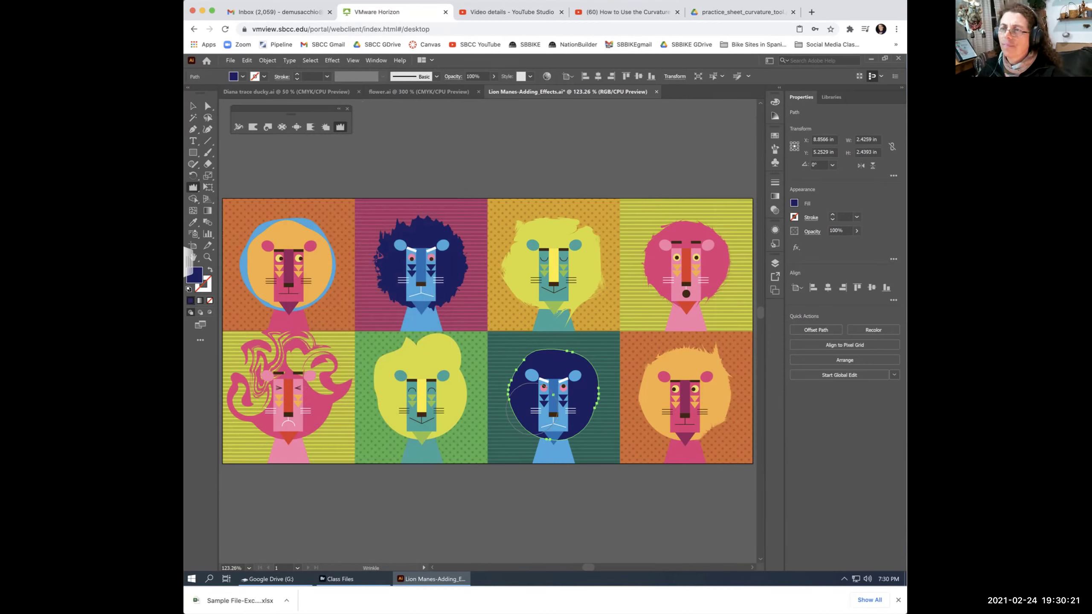
Wrinkle the bottom-row navy mane along its top, left, lower-left and right edges, and clear the selection.
{"action": "key", "text": "v"}
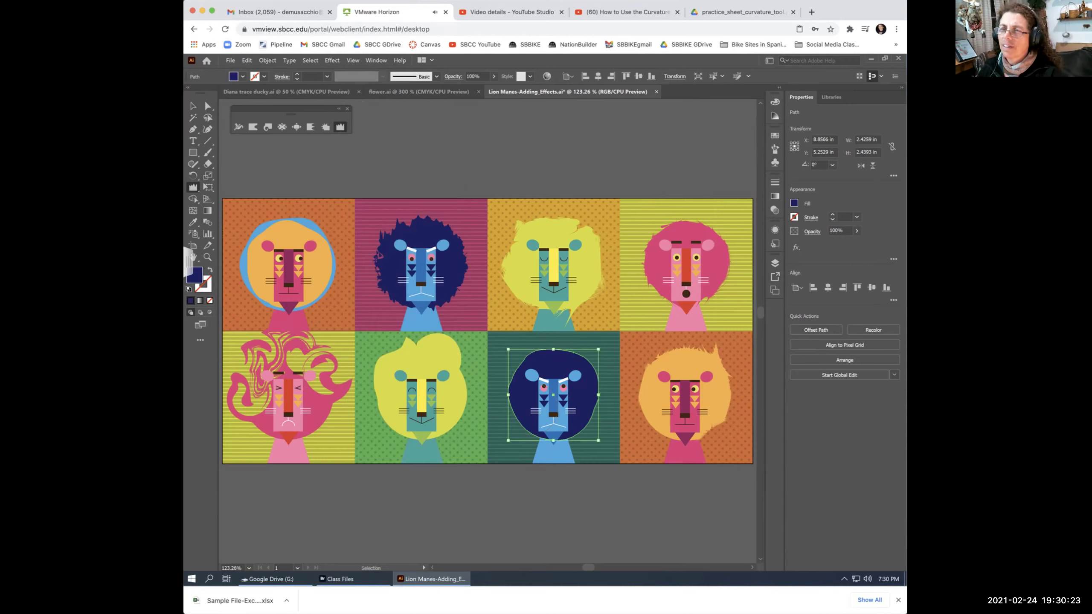
{"action": "key", "text": "ctrl"}
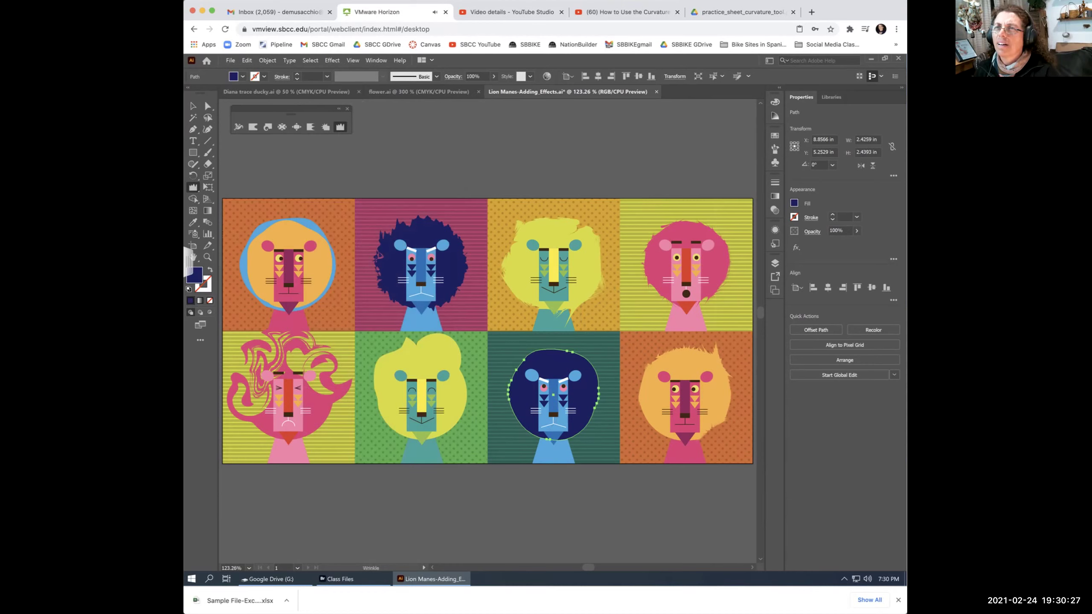
{"action": "left_click_drag", "start_coordinate": [553, 349], "coordinate": [555, 348]}
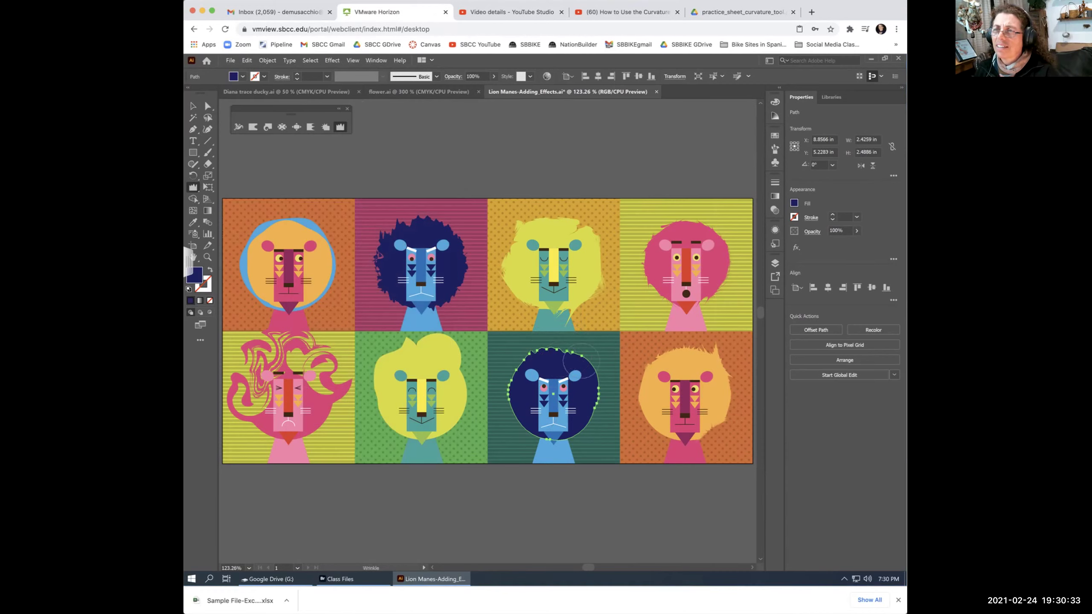
{"action": "left_click_drag", "start_coordinate": [591, 356], "coordinate": [592, 358]}
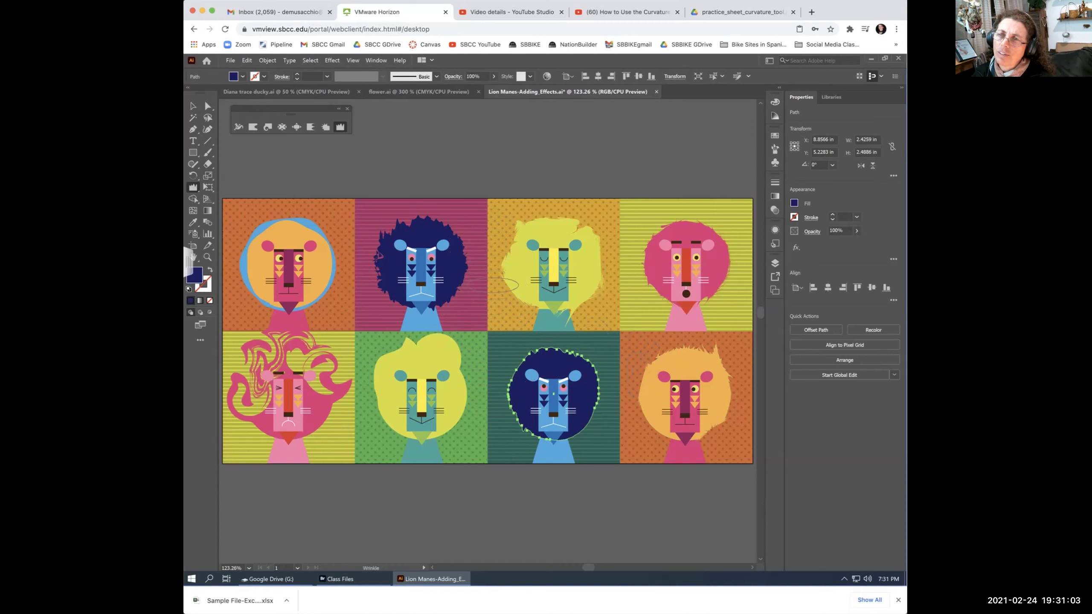
{"action": "left_click_drag", "start_coordinate": [509, 279], "coordinate": [509, 282]}
{"action": "left_click", "coordinate": [523, 361]}
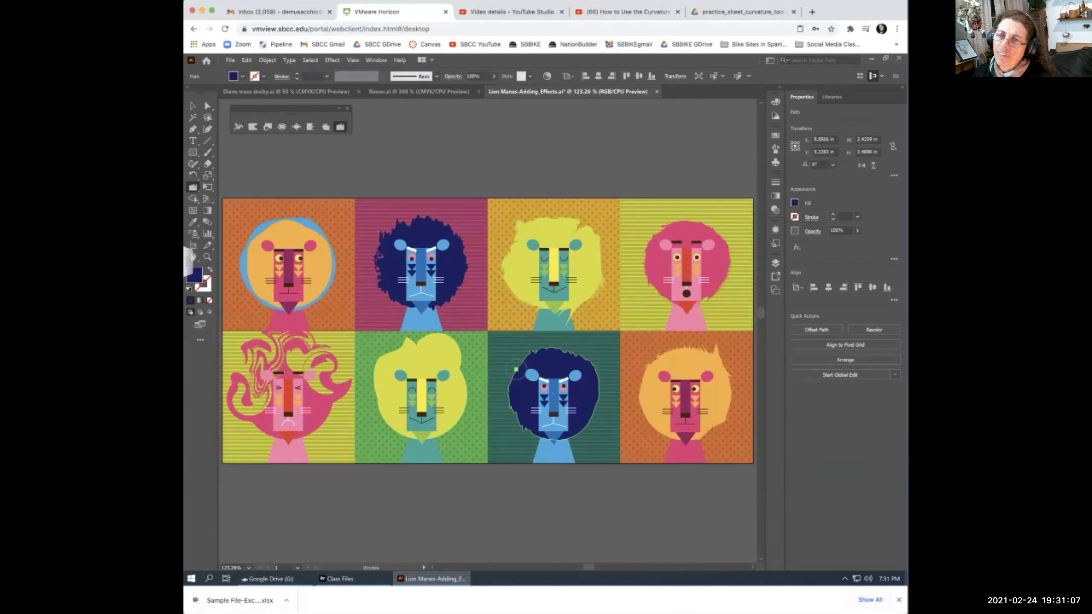
{"action": "left_click_drag", "start_coordinate": [523, 362], "coordinate": [599, 387]}
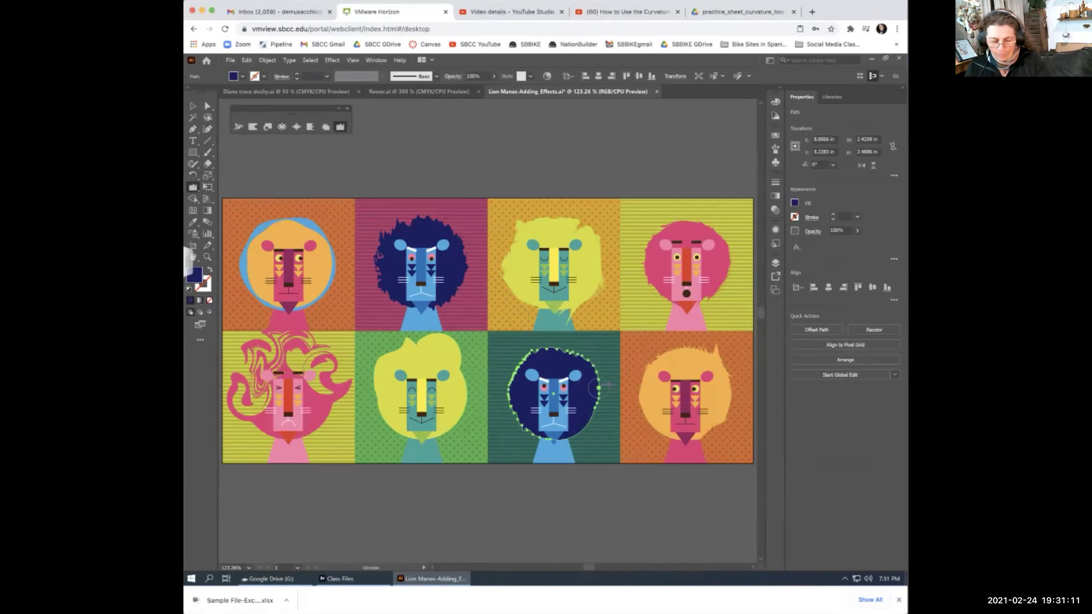
{"action": "left_click_drag", "start_coordinate": [600, 388], "coordinate": [599, 388]}
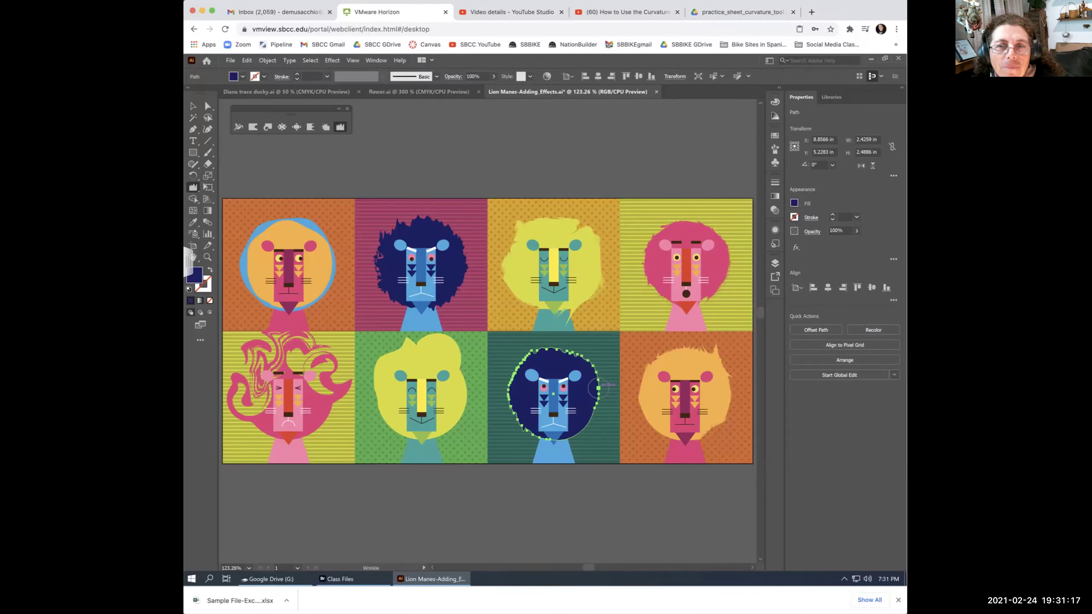
{"action": "left_click_drag", "start_coordinate": [599, 387], "coordinate": [599, 388]}
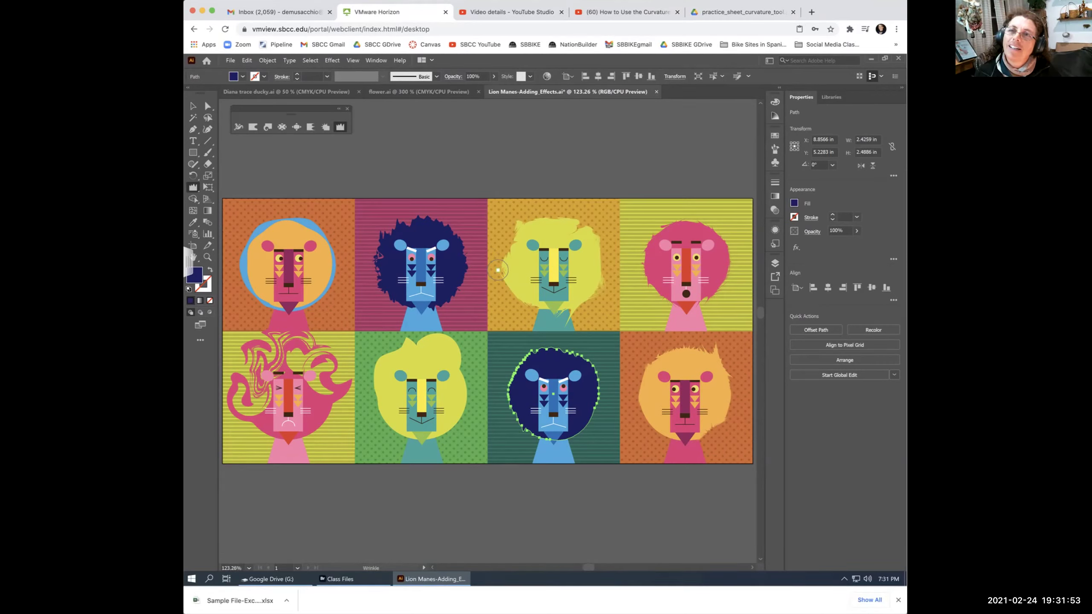
{"action": "left_click", "coordinate": [193, 106]}
{"action": "key", "text": "ctrl+shift+a"}
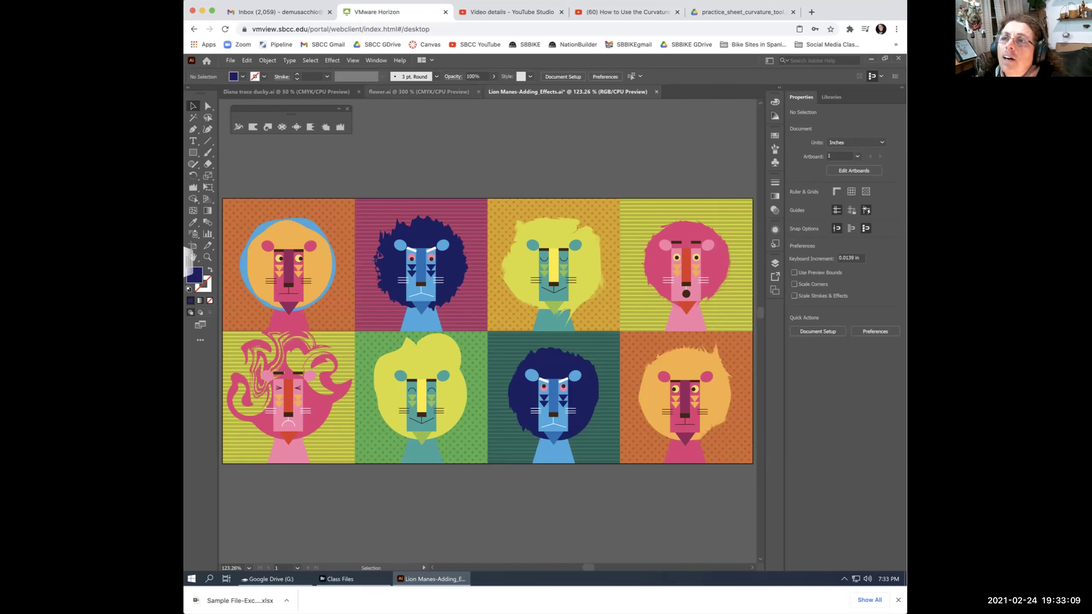
Save Lion Manes-Adding_Effects.ai and close the flower.ai document.
{"action": "left_click", "coordinate": [230, 60]}
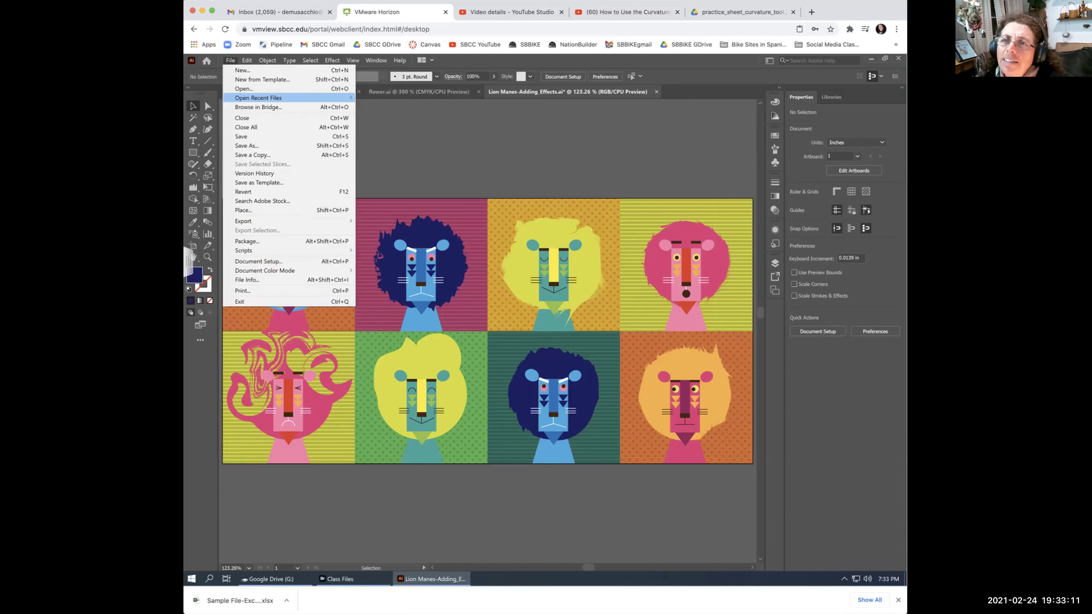
{"action": "key", "text": "Escape"}
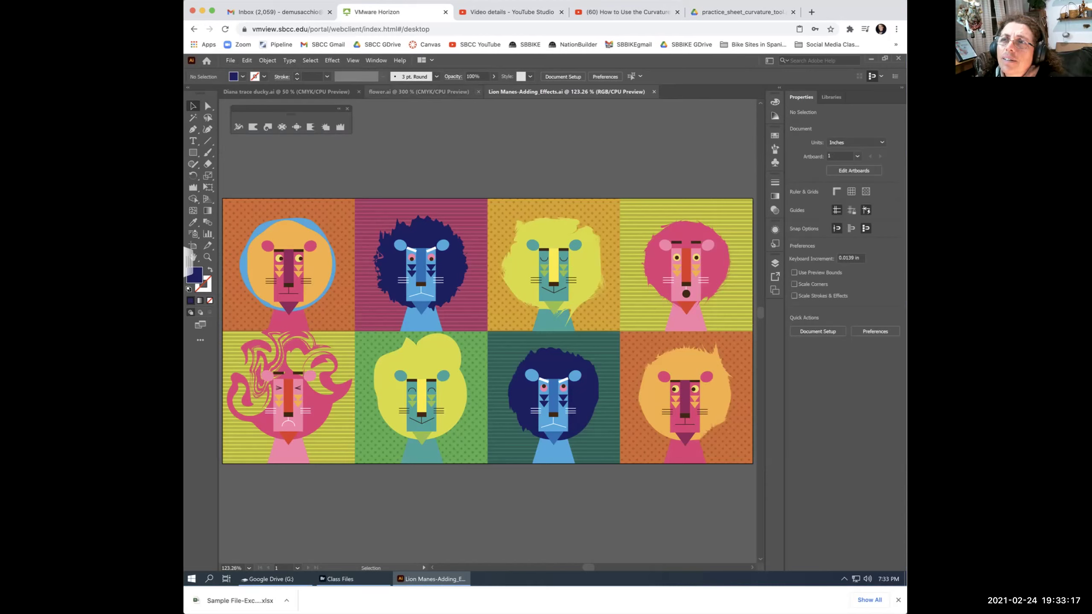
{"action": "left_click", "coordinate": [478, 92]}
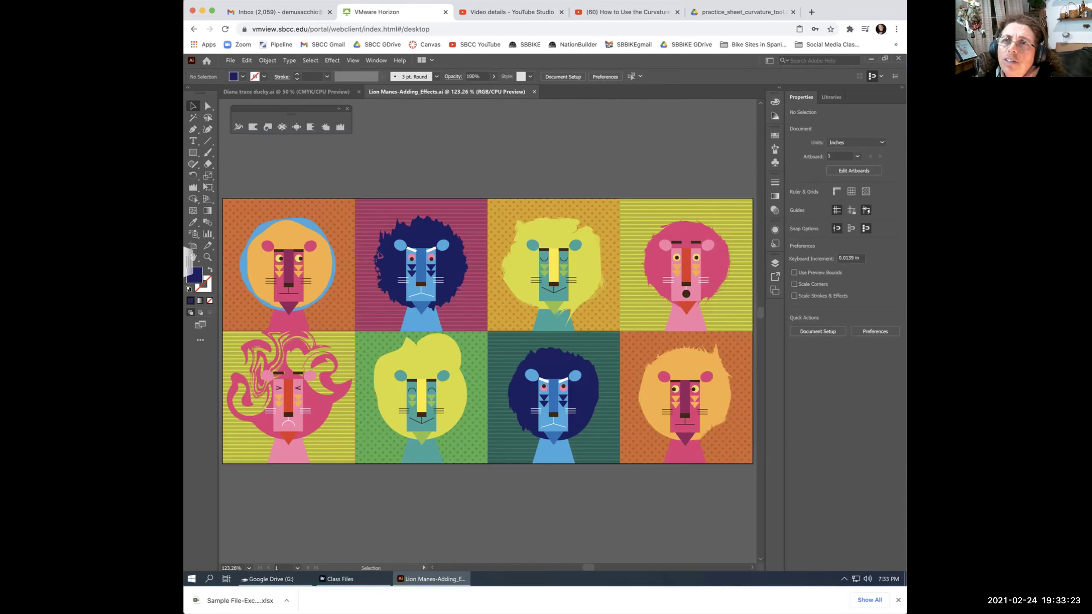
Create a new 5 x 5 in document with 3 artboards, CMYK Color mode and High (300 ppi) raster effects.
{"action": "left_click", "coordinate": [230, 60]}
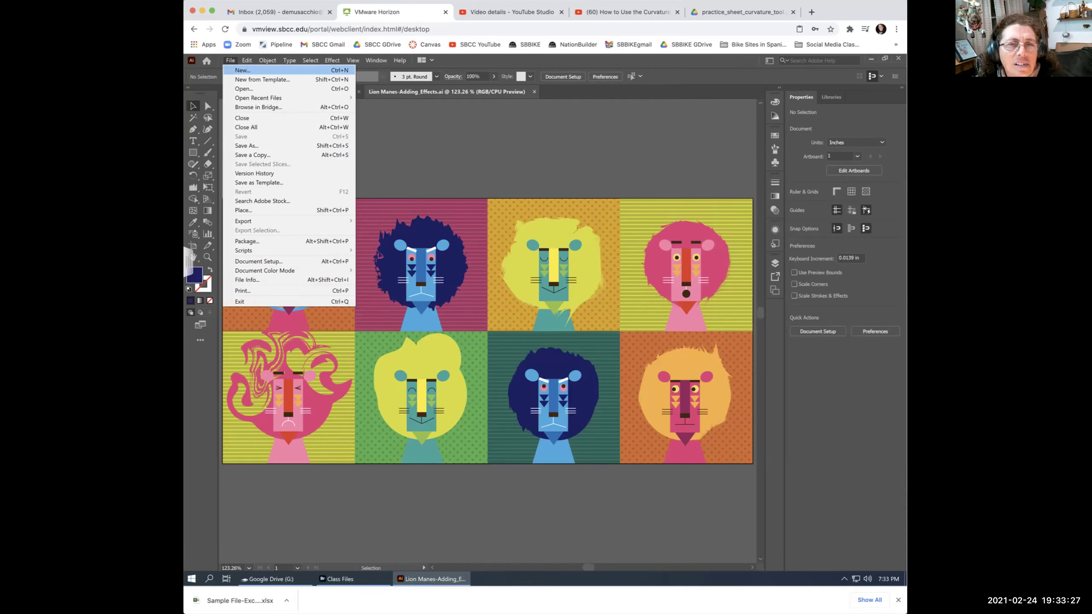
{"action": "left_click", "coordinate": [242, 70]}
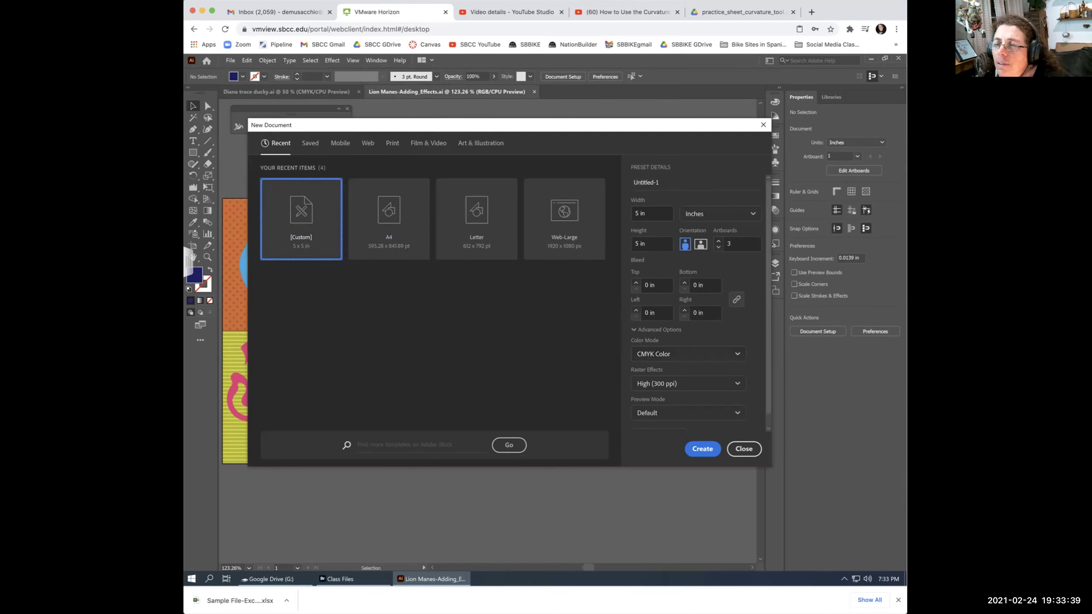
{"action": "left_click", "coordinate": [703, 449]}
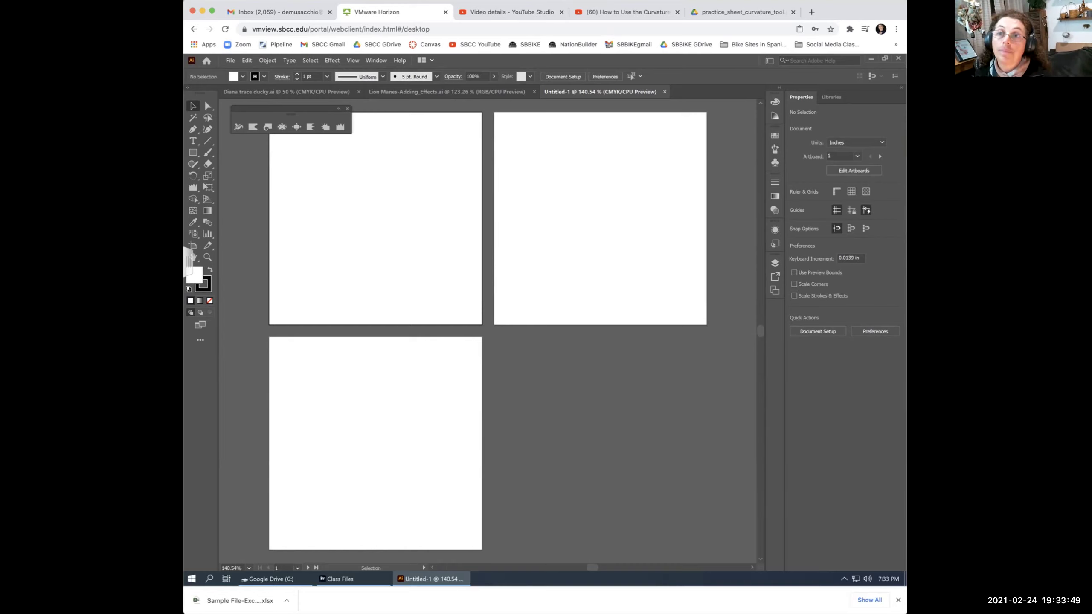
Zoom in on the first artboard and close the floating panel of Width and distortion tools.
{"action": "key", "text": "z"}
{"action": "mouse_move", "coordinate": [483, 112]}
{"action": "left_mouse_down"}
{"action": "mouse_move", "coordinate": [355, 275]}
{"action": "mouse_move", "coordinate": [269, 325]}
{"action": "left_mouse_up"}
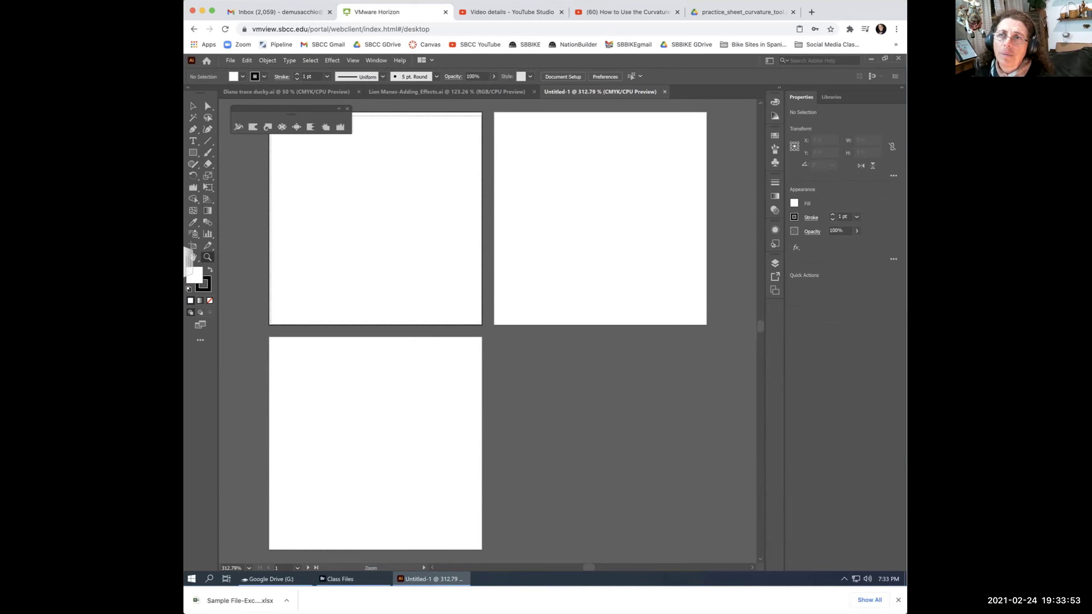
{"action": "key", "text": "v"}
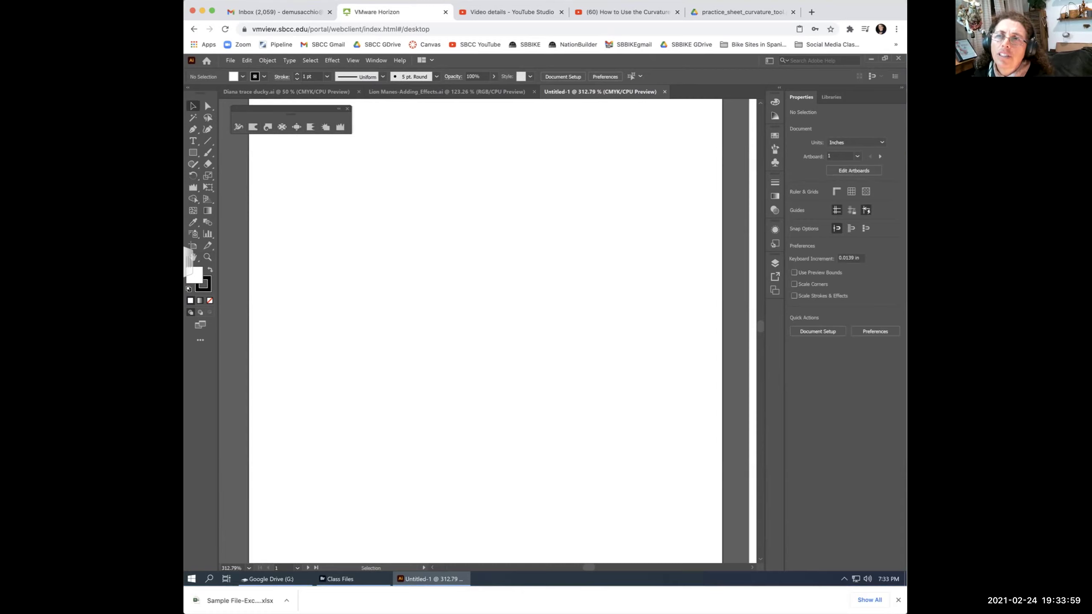
{"action": "left_click", "coordinate": [348, 108]}
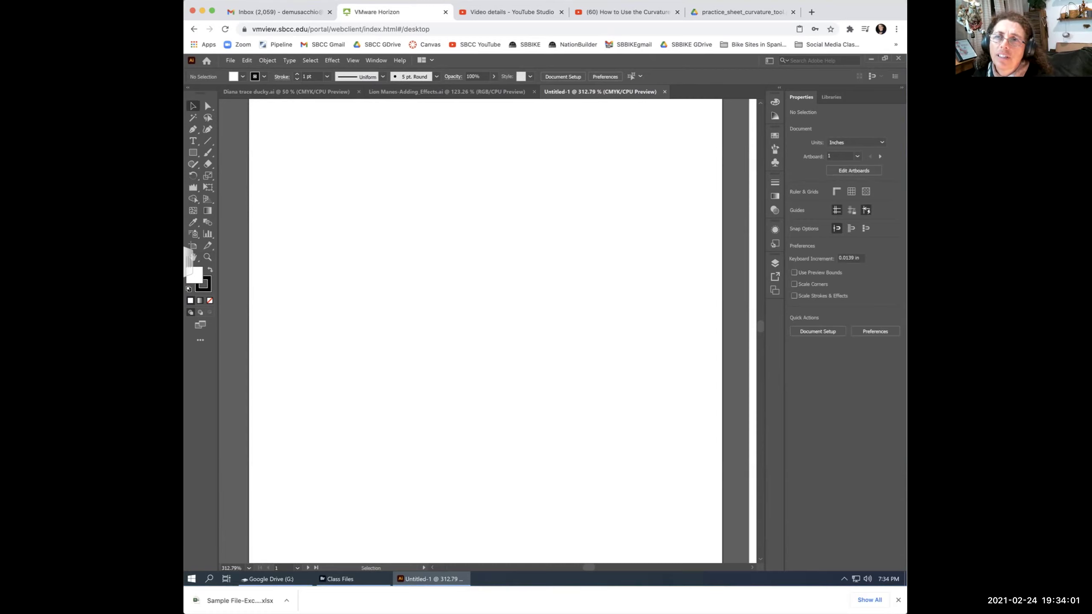
Activate the Reflect tool from the rotation tool group, and finish with the Width tool active and Rotate restored in its group.
{"action": "left_click_drag", "start_coordinate": [193, 187], "coordinate": [237, 269]}
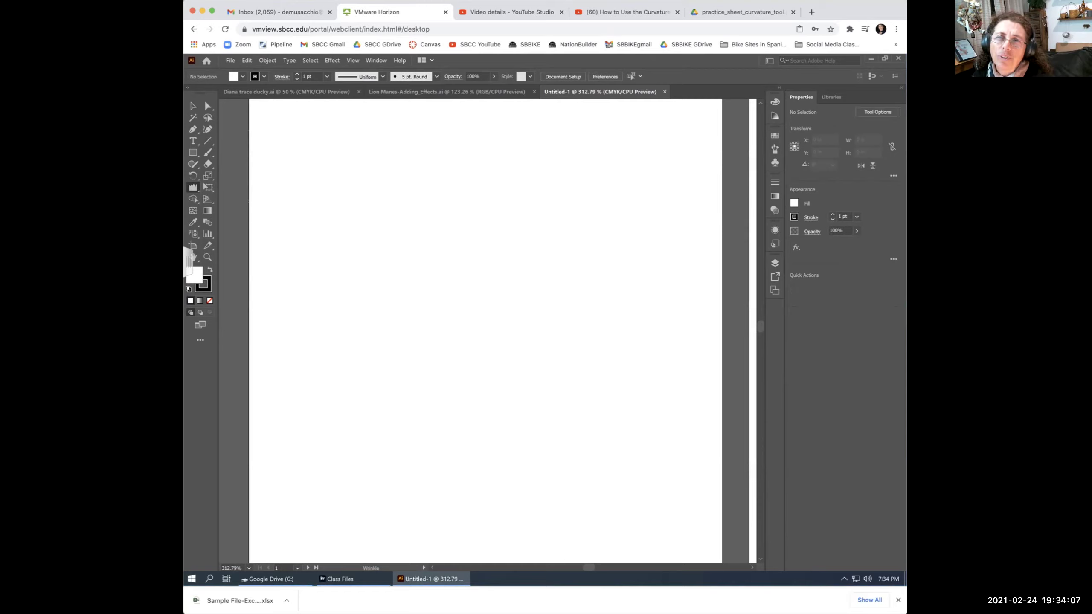
{"action": "left_click", "coordinate": [194, 175]}
{"action": "left_click_drag", "start_coordinate": [193, 175], "coordinate": [223, 188]}
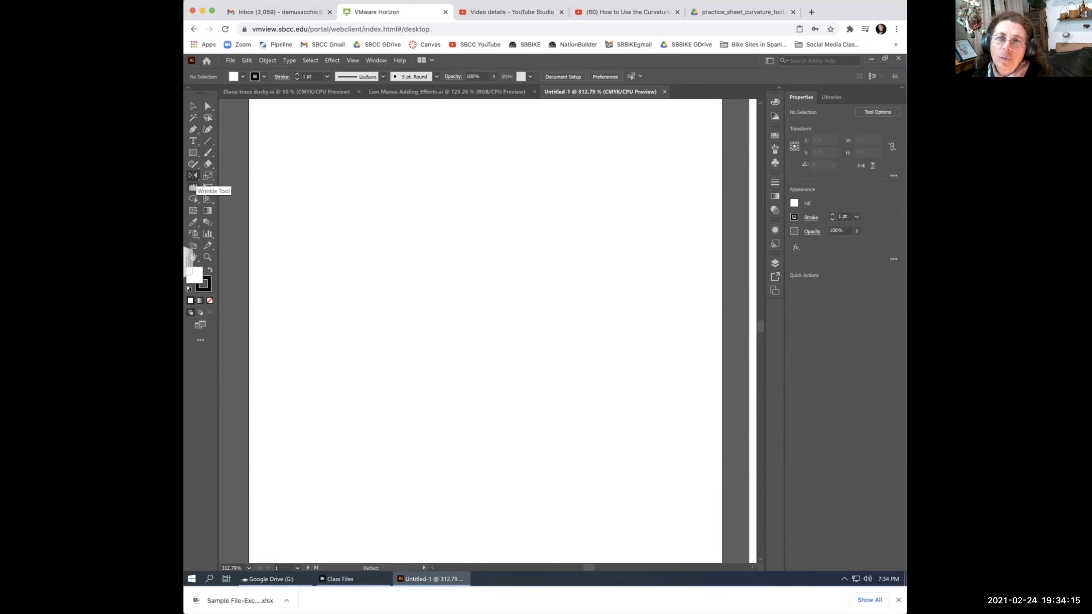
{"action": "left_click_drag", "start_coordinate": [193, 175], "coordinate": [234, 187]}
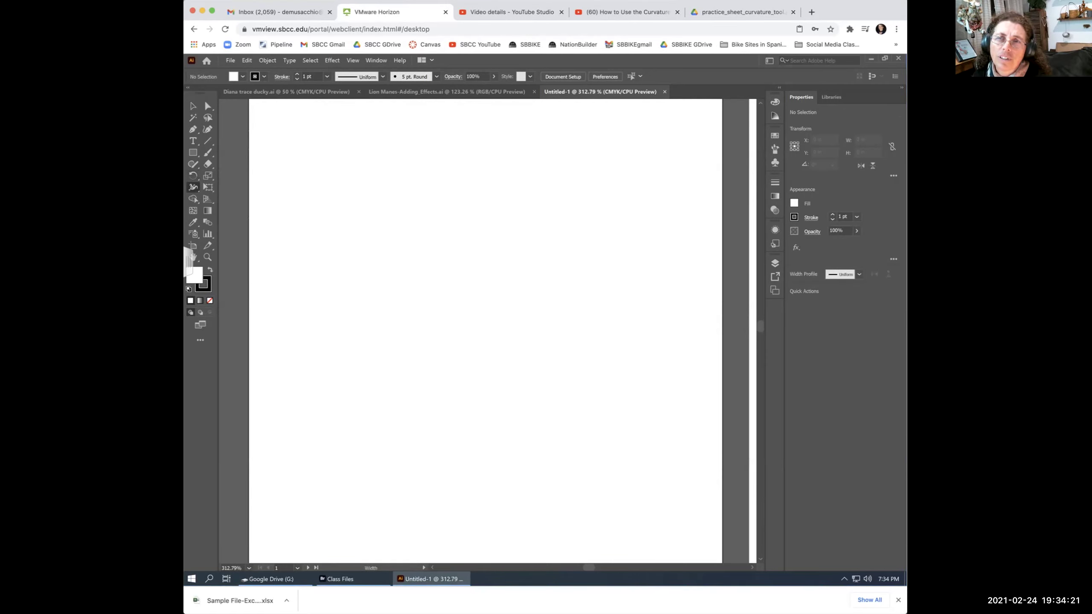
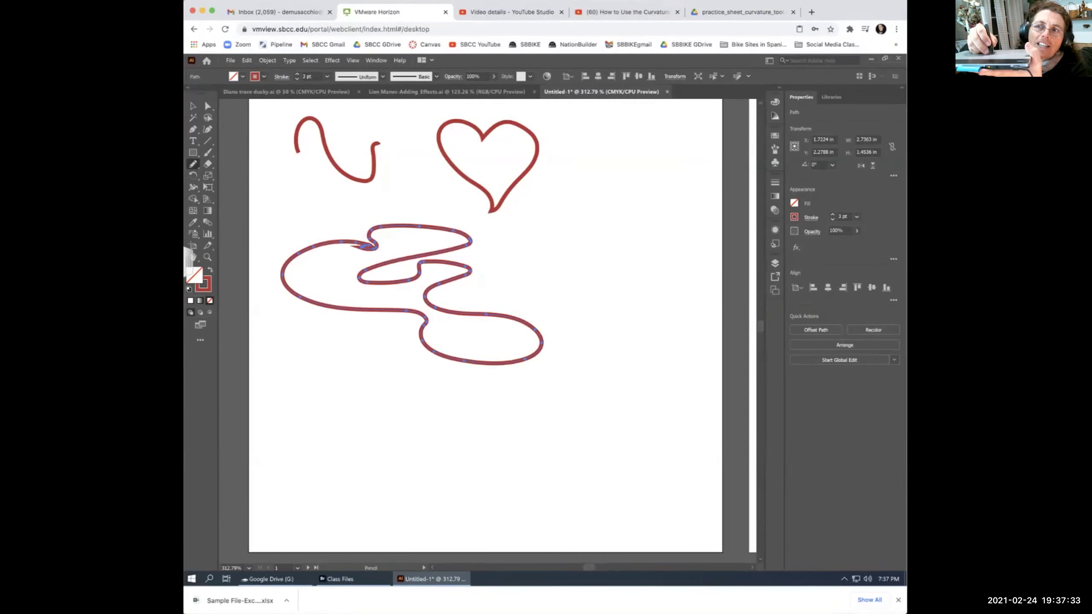
Draw a closed looping scribble about 1.06 by 0.75 in and an open curve about 0.70 by 0.63 in beside the heart.
{"action": "mouse_move", "coordinate": [558, 232]}
{"action": "left_mouse_down"}
{"action": "mouse_move", "coordinate": [627, 232]}
{"action": "mouse_move", "coordinate": [532, 250]}
{"action": "mouse_move", "coordinate": [631, 276]}
{"action": "mouse_move", "coordinate": [609, 298]}
{"action": "mouse_move", "coordinate": [561, 235]}
{"action": "left_mouse_up"}
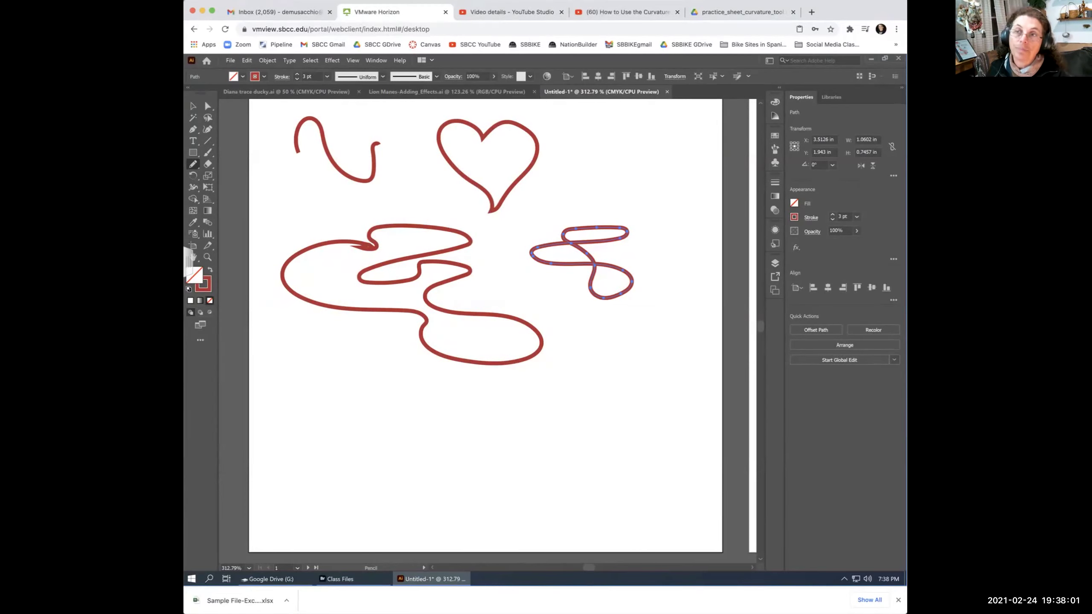
{"action": "scroll", "coordinate": [502, 341], "scroll_direction": "up", "scroll_amount": 3}
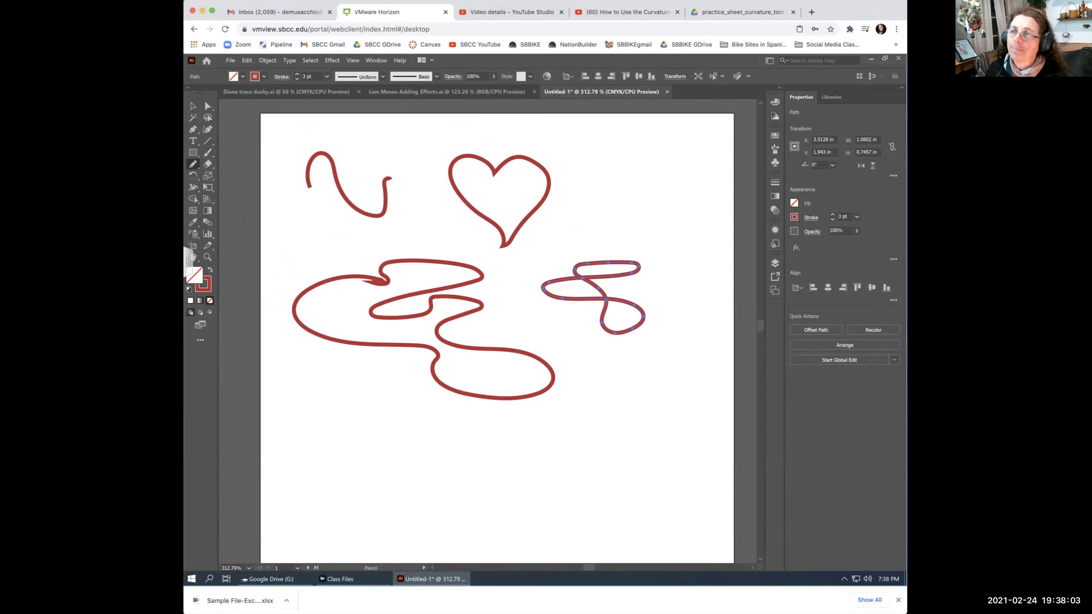
{"action": "left_click_drag", "start_coordinate": [646, 169], "coordinate": [649, 213]}
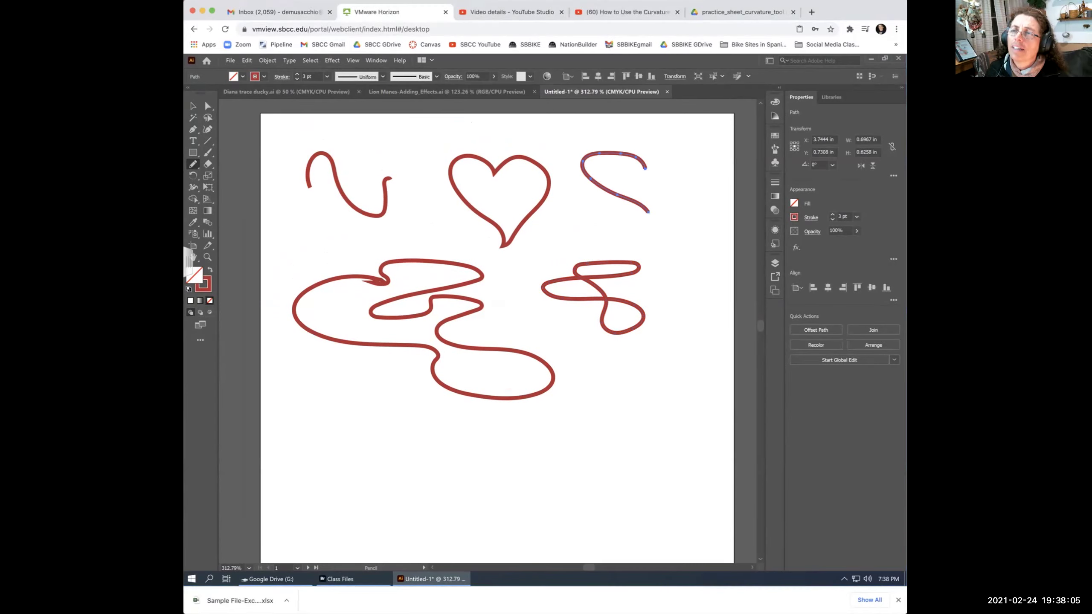
Undo the last three pencil shapes, back to the S-shaped curve and the heart.
{"action": "key", "text": "z"}
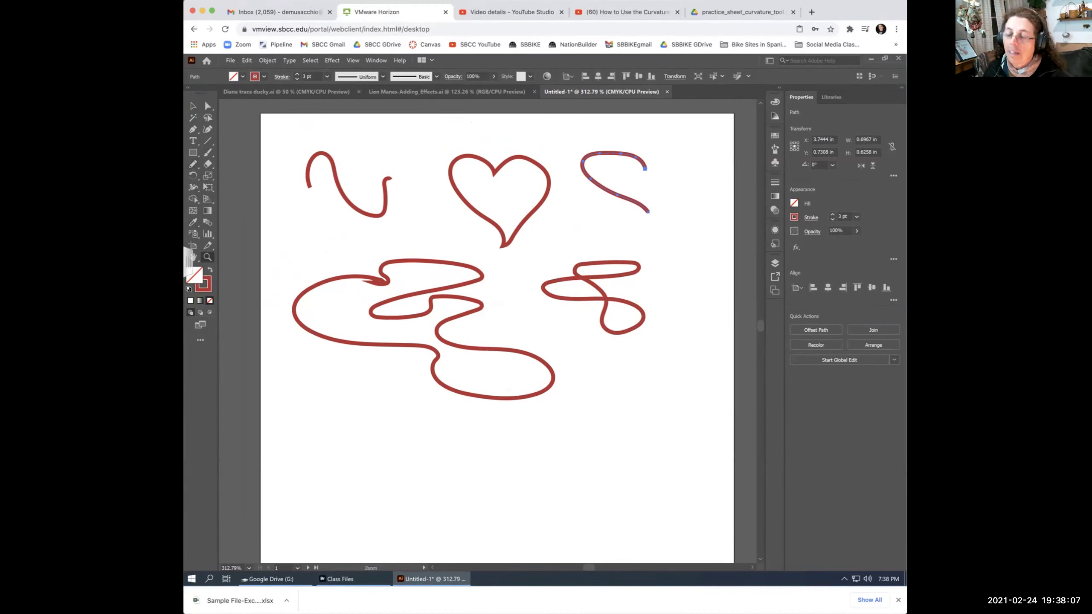
{"action": "key", "text": "ctrl+z"}
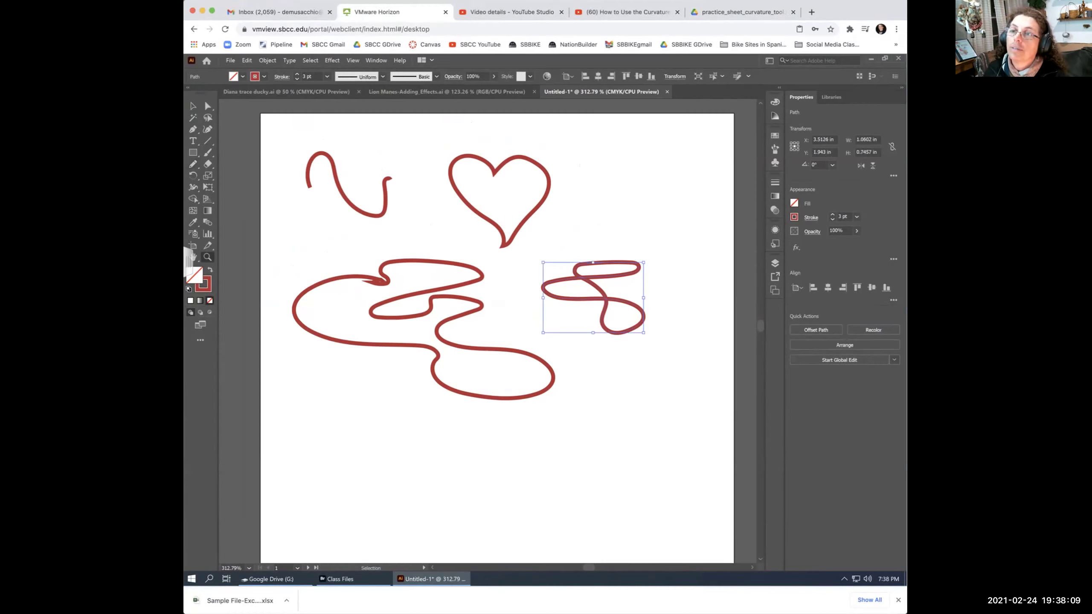
{"action": "key", "text": "ctrl+z"}
{"action": "key", "text": "ctrl+z"}
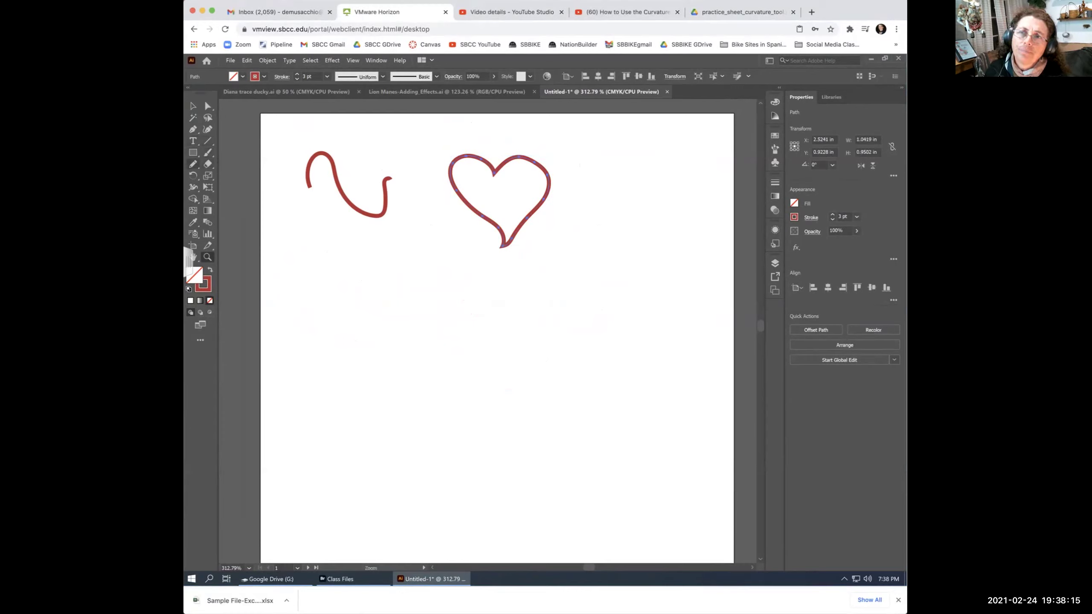
Draw a wobbly open pencil line about 1.09 by 1.33 in to the right of the heart.
{"action": "left_click", "coordinate": [193, 164]}
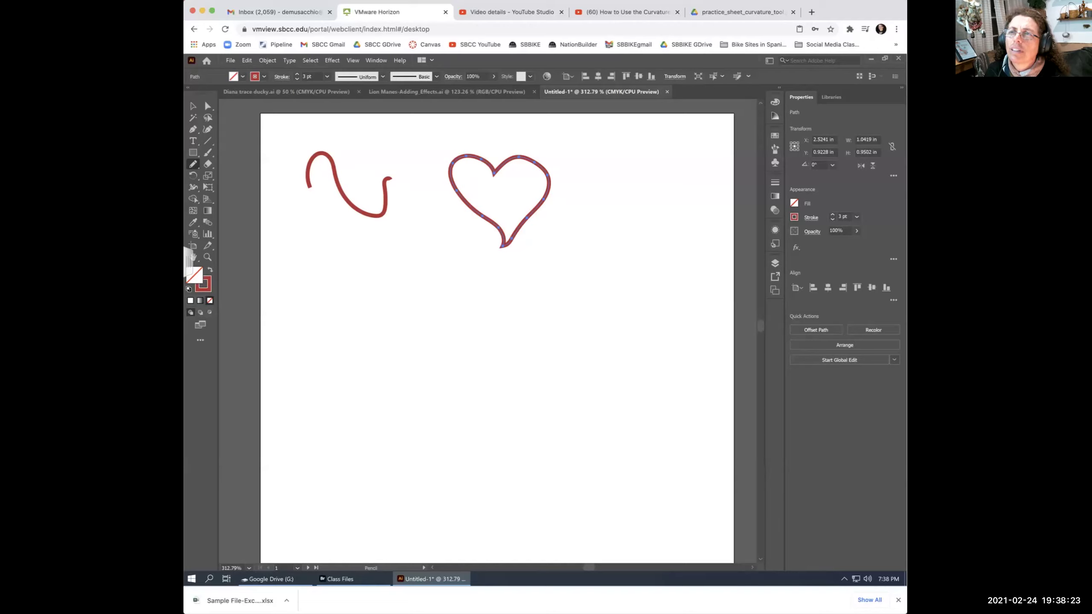
{"action": "mouse_move", "coordinate": [598, 162]}
{"action": "left_mouse_down"}
{"action": "mouse_move", "coordinate": [615, 164]}
{"action": "mouse_move", "coordinate": [608, 197]}
{"action": "mouse_move", "coordinate": [630, 214]}
{"action": "mouse_move", "coordinate": [655, 275]}
{"action": "mouse_move", "coordinate": [701, 280]}
{"action": "left_mouse_up"}
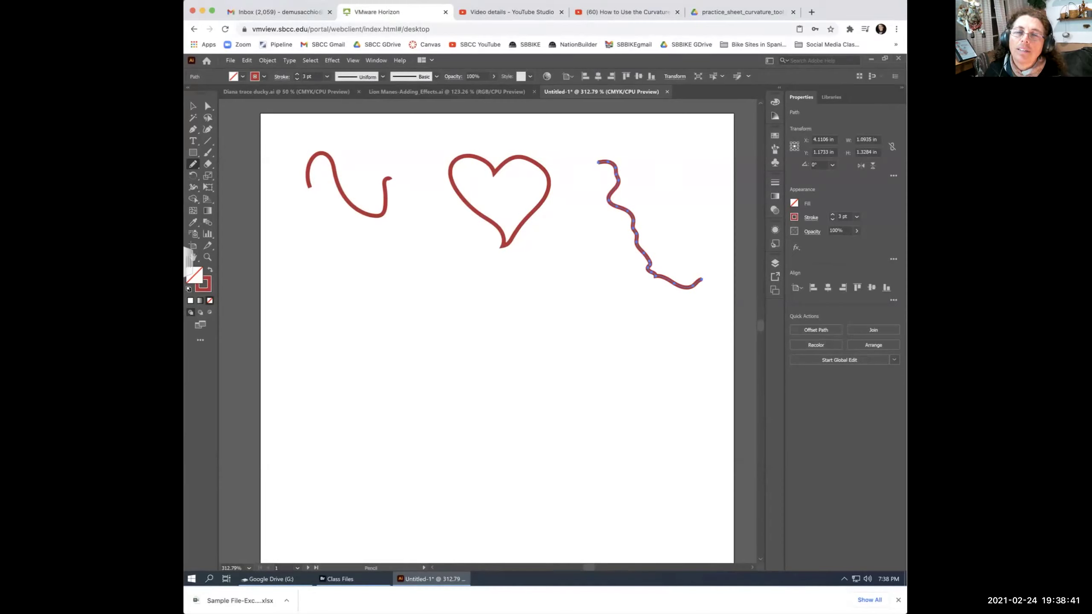
Set the Pencil fidelity to fully Accurate and draw two wavy strokes below the heart, about 1.05 by 0.78 in and 0.67 by 0.38 in.
{"action": "double_click", "coordinate": [194, 164]}
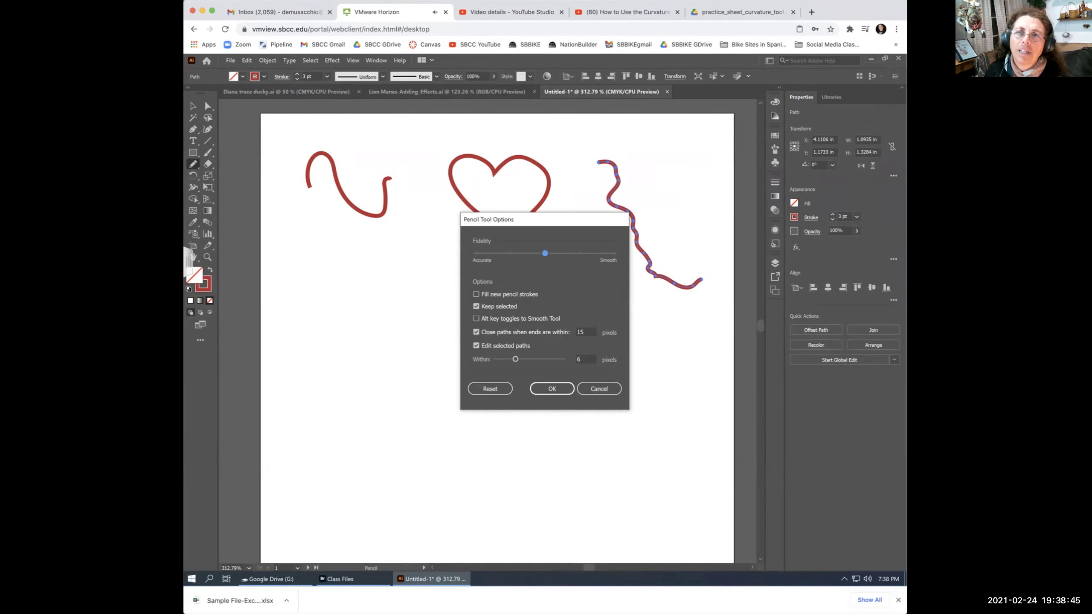
{"action": "mouse_move", "coordinate": [554, 219]}
{"action": "left_mouse_down"}
{"action": "mouse_move", "coordinate": [310, 233]}
{"action": "mouse_move", "coordinate": [329, 232]}
{"action": "left_mouse_up"}
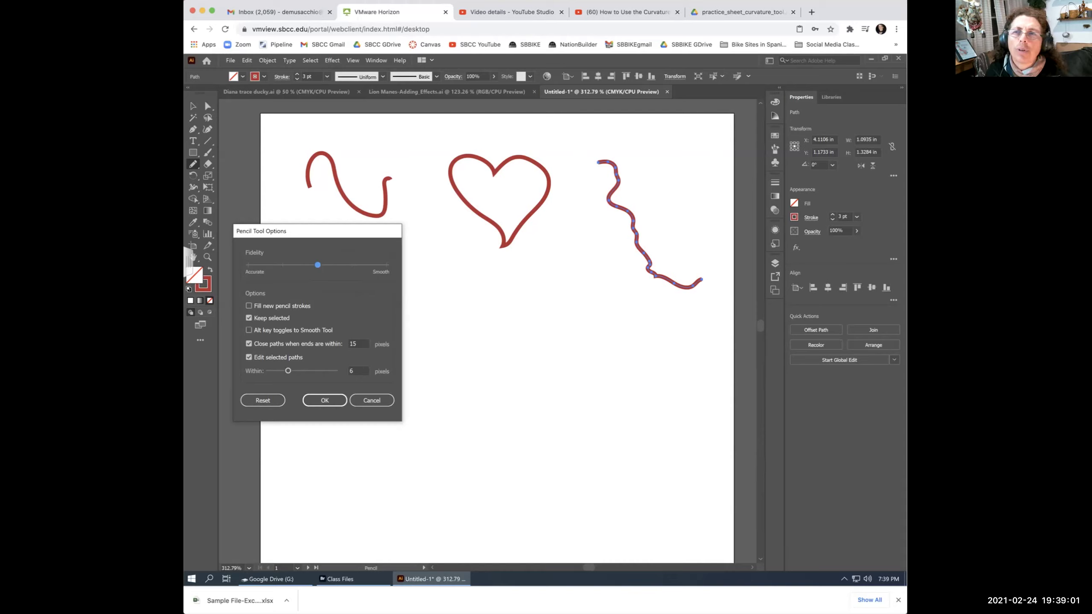
{"action": "left_click_drag", "start_coordinate": [301, 231], "coordinate": [278, 228]}
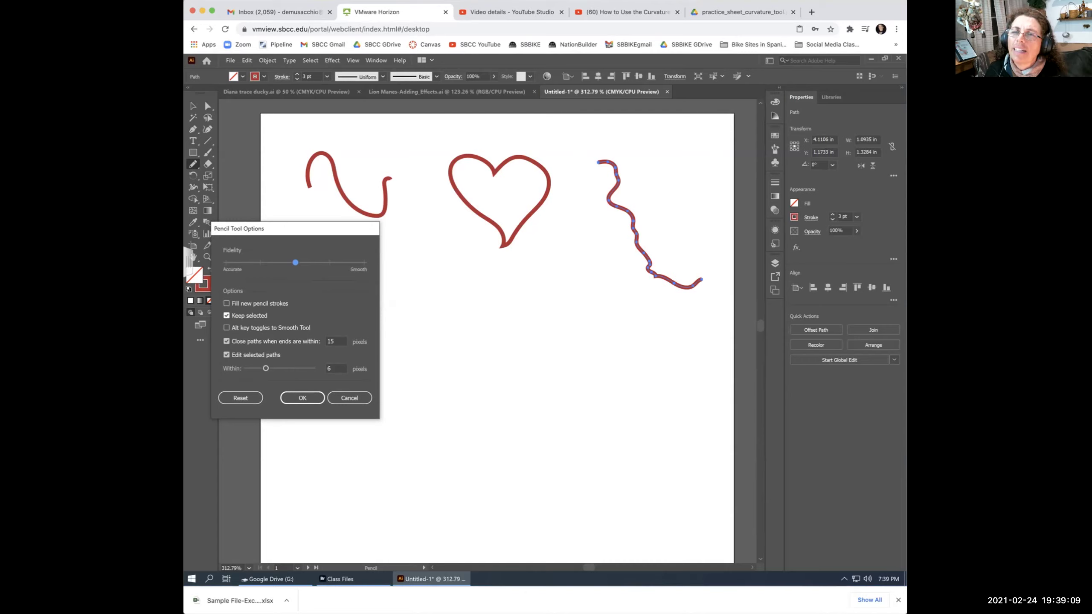
{"action": "left_click_drag", "start_coordinate": [295, 263], "coordinate": [226, 262]}
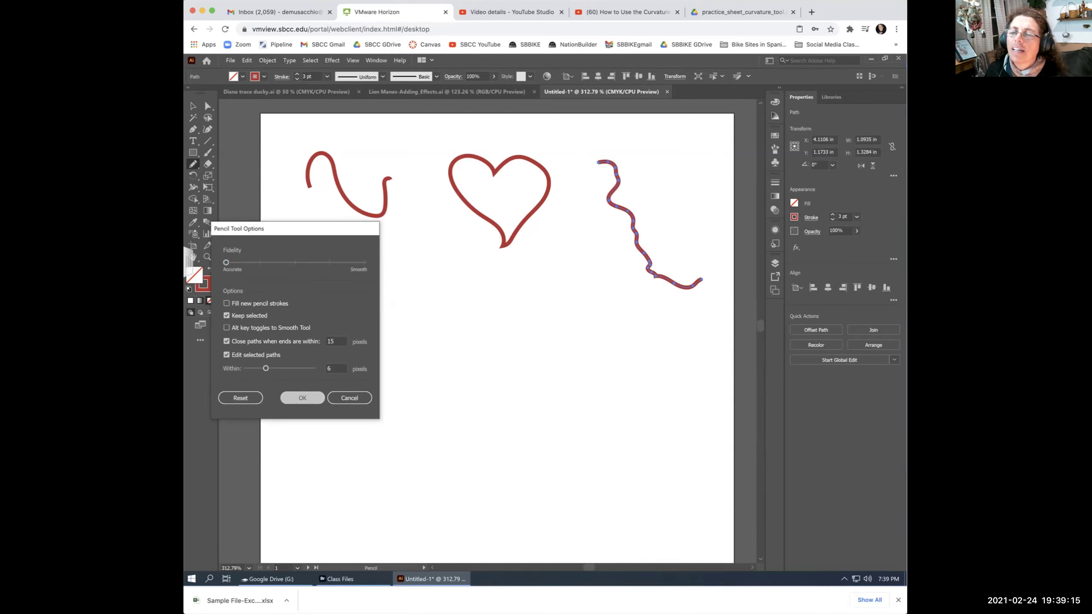
{"action": "key", "text": "Return"}
{"action": "mouse_move", "coordinate": [412, 248]}
{"action": "left_mouse_down"}
{"action": "mouse_move", "coordinate": [423, 276]}
{"action": "mouse_move", "coordinate": [461, 318]}
{"action": "mouse_move", "coordinate": [511, 317]}
{"action": "left_mouse_up"}
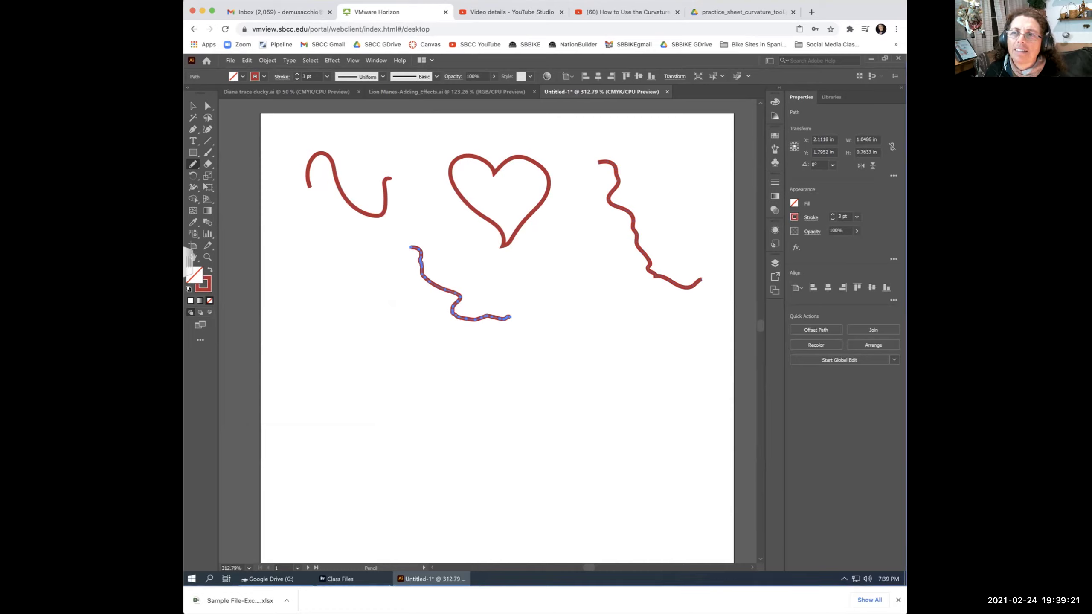
{"action": "mouse_move", "coordinate": [501, 278]}
{"action": "left_mouse_down"}
{"action": "mouse_move", "coordinate": [546, 284]}
{"action": "mouse_move", "coordinate": [537, 280]}
{"action": "mouse_move", "coordinate": [564, 253]}
{"action": "left_mouse_up"}
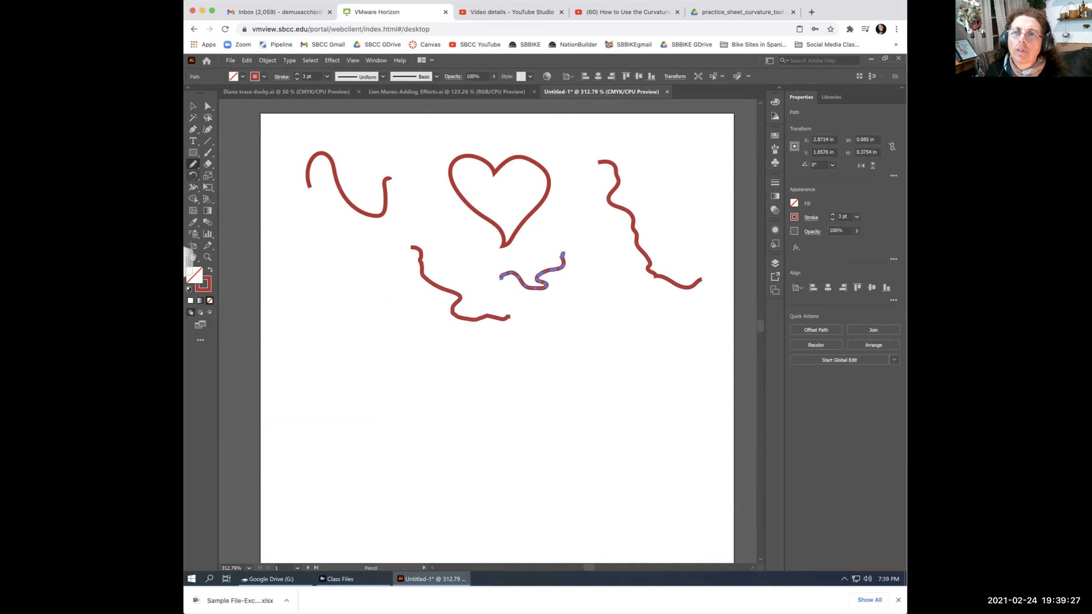
Set the Pencil fidelity to fully Smooth and draw two wavy strokes, about 0.56 by 1.46 in and 1.14 by 0.84 in.
{"action": "double_click", "coordinate": [193, 164]}
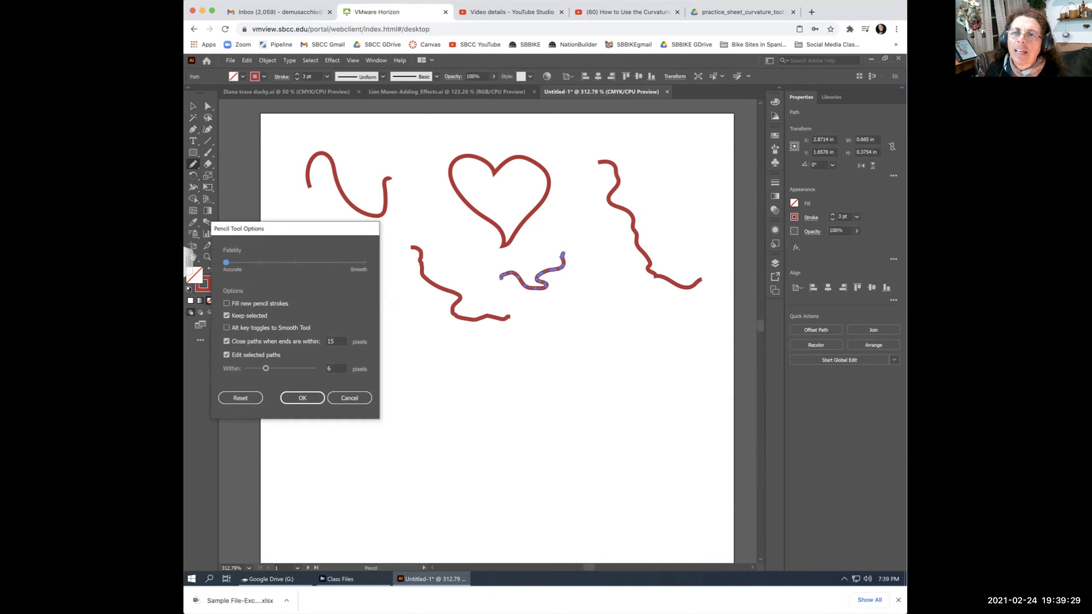
{"action": "left_click_drag", "start_coordinate": [329, 262], "coordinate": [365, 262]}
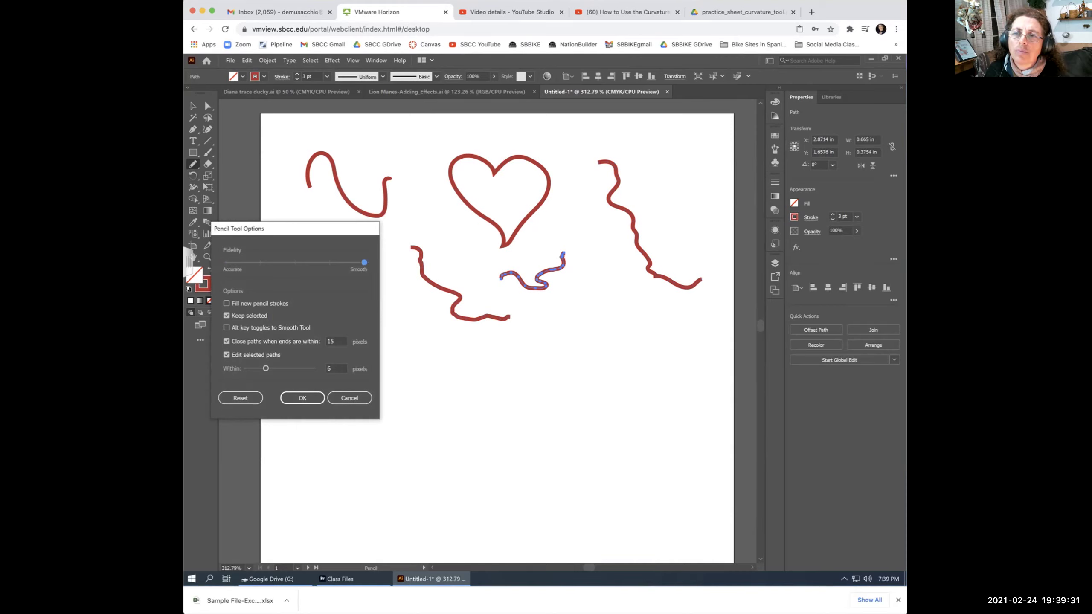
{"action": "left_click", "coordinate": [302, 398]}
{"action": "mouse_move", "coordinate": [311, 274]}
{"action": "left_mouse_down"}
{"action": "mouse_move", "coordinate": [344, 274]}
{"action": "mouse_move", "coordinate": [319, 362]}
{"action": "mouse_move", "coordinate": [374, 385]}
{"action": "mouse_move", "coordinate": [362, 408]}
{"action": "left_mouse_up"}
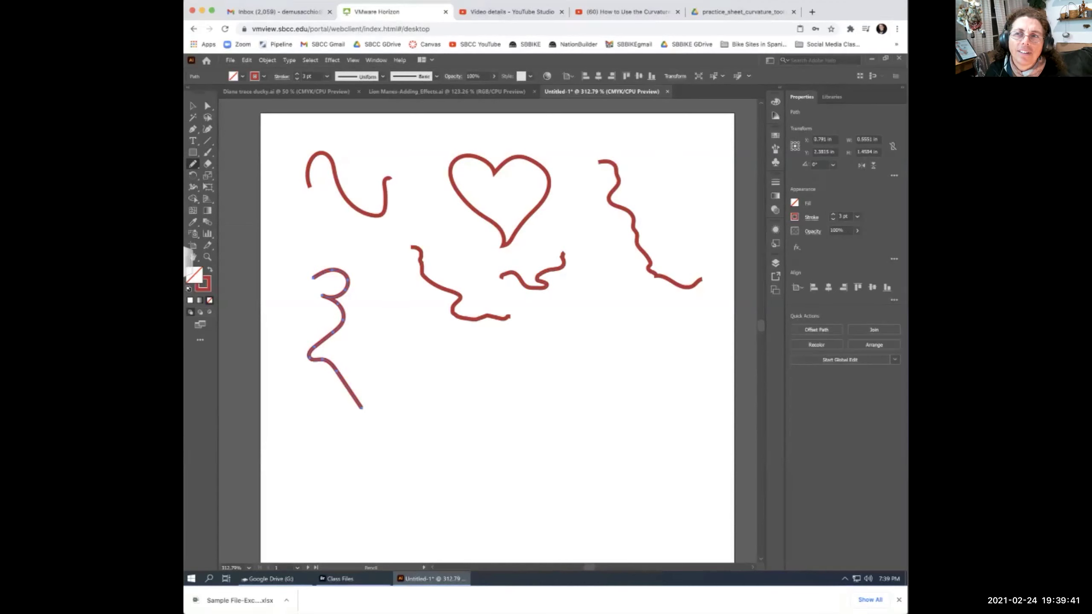
{"action": "mouse_move", "coordinate": [386, 344]}
{"action": "left_mouse_down"}
{"action": "mouse_move", "coordinate": [422, 385]}
{"action": "mouse_move", "coordinate": [480, 396]}
{"action": "mouse_move", "coordinate": [453, 412]}
{"action": "left_mouse_up"}
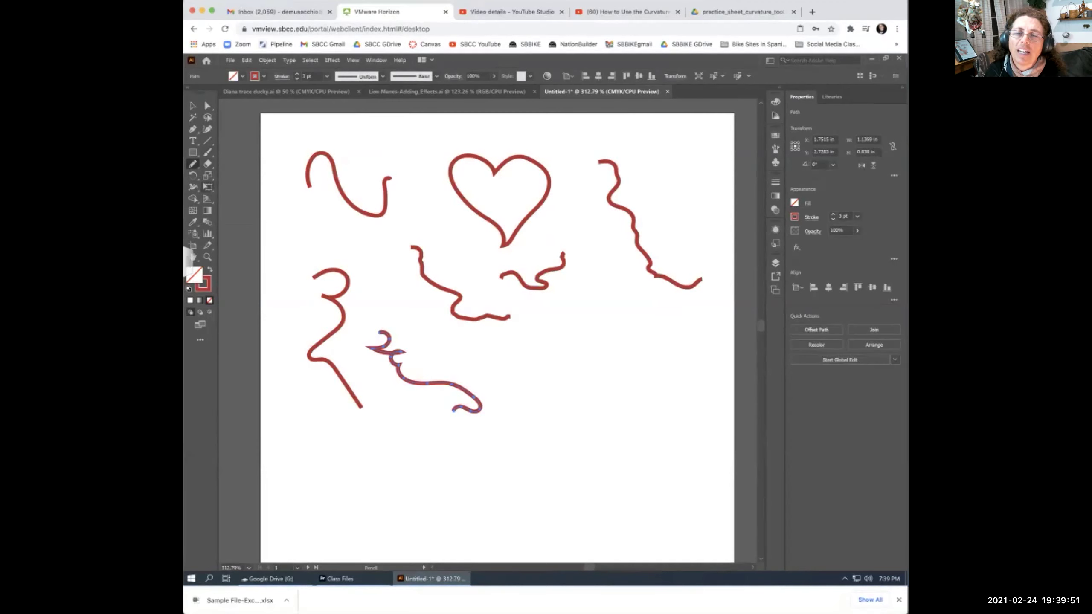
Set the Pencil fidelity to the midpoint between Accurate and Smooth.
{"action": "double_click", "coordinate": [193, 164]}
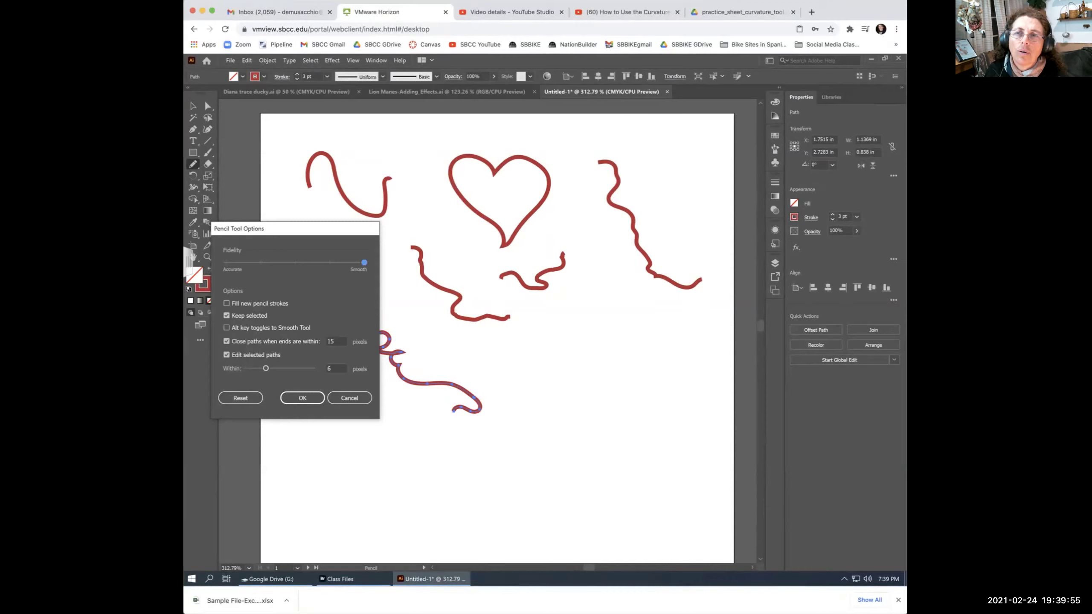
{"action": "left_click_drag", "start_coordinate": [364, 261], "coordinate": [295, 262]}
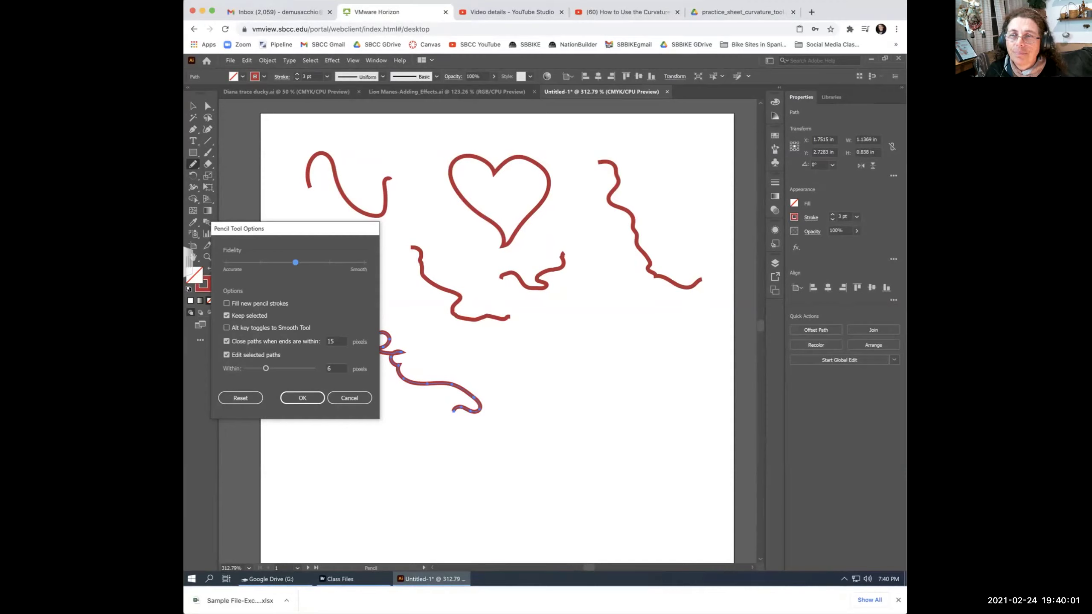
{"action": "left_click", "coordinate": [303, 398]}
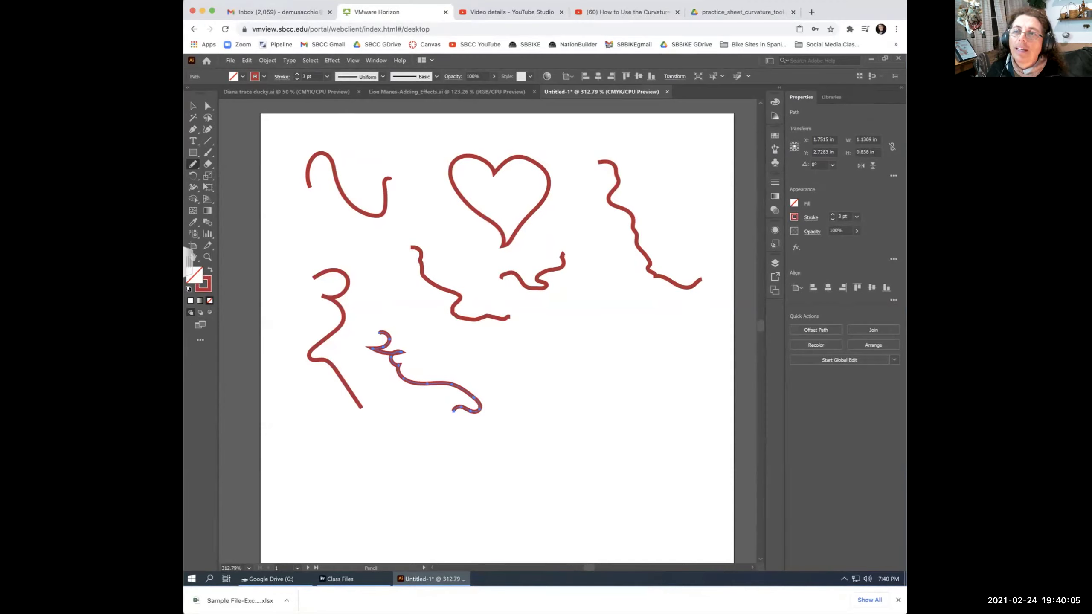
Rearrange the heart and the pencil strokes in the upper part of the artboard to free its lower half, and clear the selection.
{"action": "key", "text": "v"}
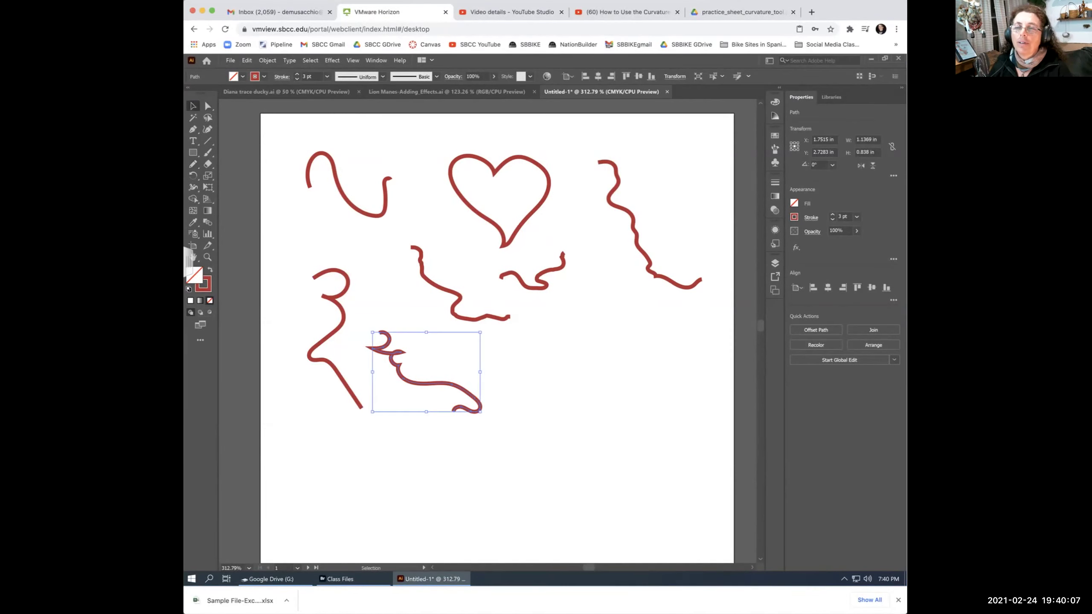
{"action": "key", "text": "ctrl+shift+a"}
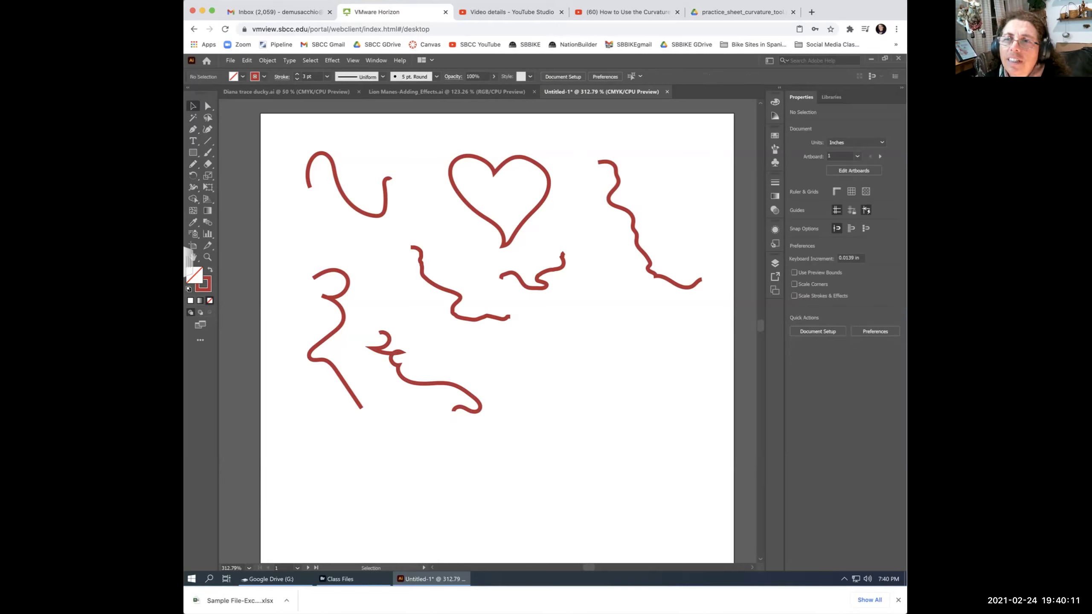
{"action": "left_click_drag", "start_coordinate": [343, 304], "coordinate": [331, 251]}
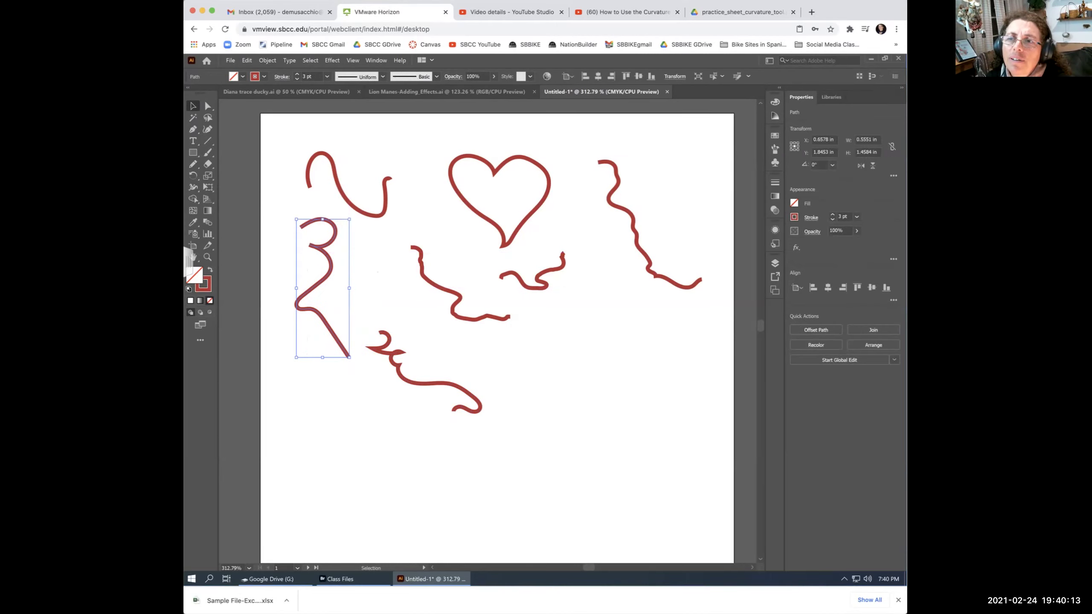
{"action": "left_click_drag", "start_coordinate": [405, 344], "coordinate": [396, 163]}
{"action": "left_click_drag", "start_coordinate": [384, 214], "coordinate": [356, 204]}
{"action": "left_click_drag", "start_coordinate": [546, 170], "coordinate": [566, 148]}
{"action": "left_click_drag", "start_coordinate": [558, 268], "coordinate": [504, 246]}
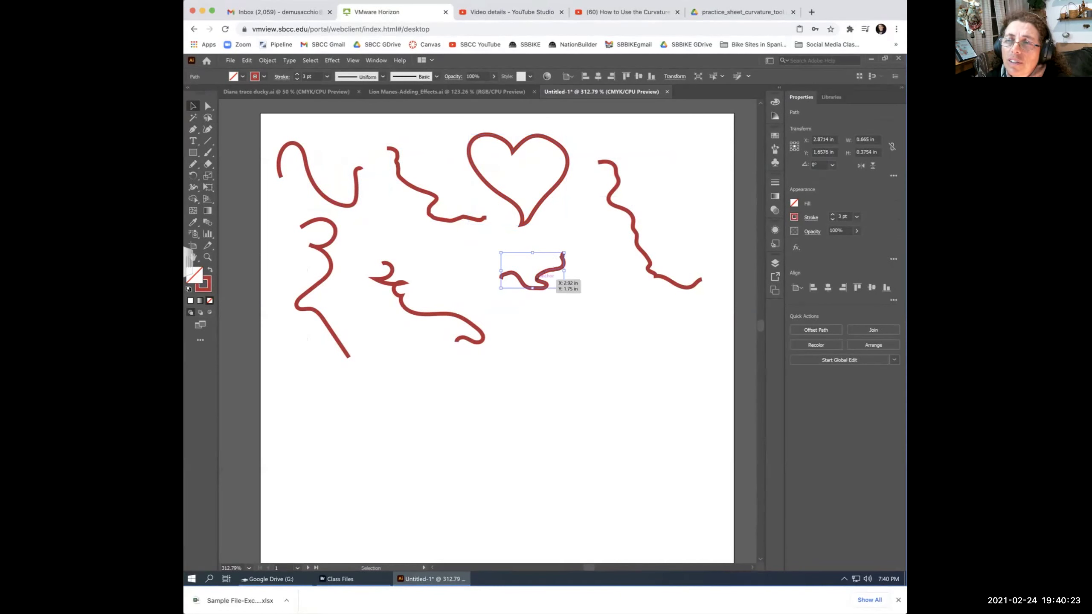
{"action": "left_click_drag", "start_coordinate": [552, 277], "coordinate": [673, 177]}
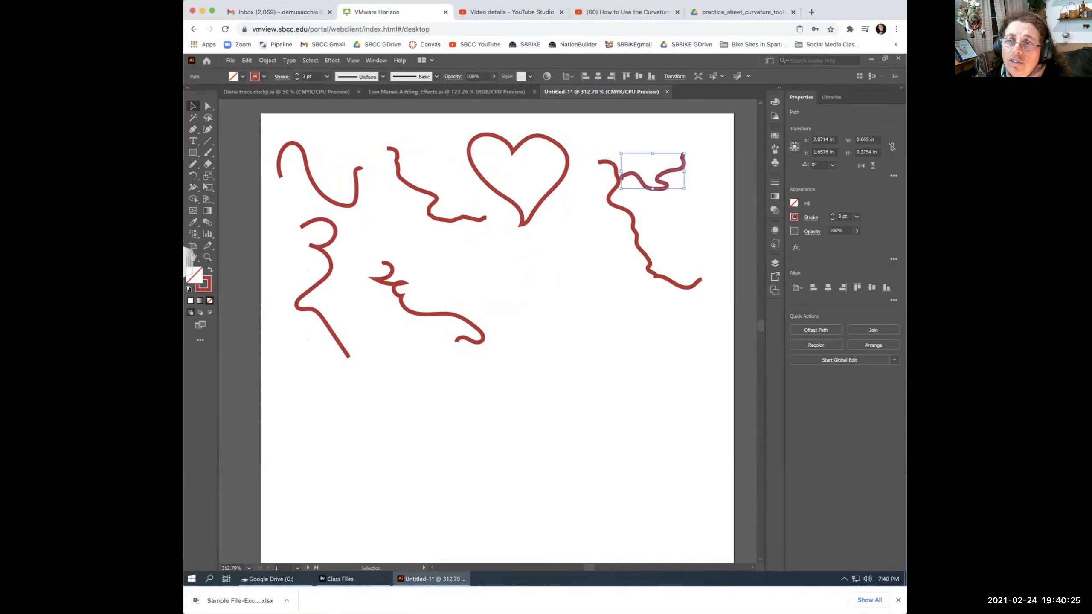
{"action": "mouse_move", "coordinate": [480, 323]}
{"action": "left_mouse_down"}
{"action": "mouse_move", "coordinate": [512, 319]}
{"action": "mouse_move", "coordinate": [536, 291]}
{"action": "mouse_move", "coordinate": [458, 281]}
{"action": "left_mouse_up"}
{"action": "key", "text": "ctrl+shift+a"}
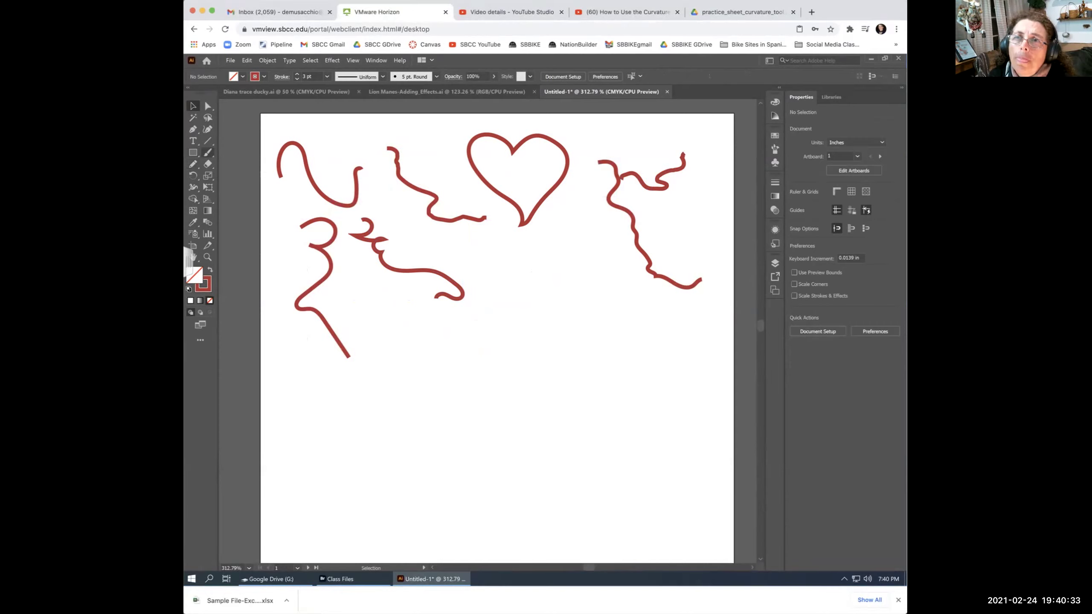
Draw a long open zigzag pencil path about 3.84 by 1.91 in across the artboard's empty lower half.
{"action": "left_click", "coordinate": [194, 164]}
{"action": "mouse_move", "coordinate": [407, 372]}
{"action": "left_mouse_down"}
{"action": "mouse_move", "coordinate": [477, 362]}
{"action": "mouse_move", "coordinate": [467, 430]}
{"action": "mouse_move", "coordinate": [383, 454]}
{"action": "mouse_move", "coordinate": [482, 498]}
{"action": "mouse_move", "coordinate": [607, 513]}
{"action": "mouse_move", "coordinate": [528, 408]}
{"action": "mouse_move", "coordinate": [711, 398]}
{"action": "left_mouse_up"}
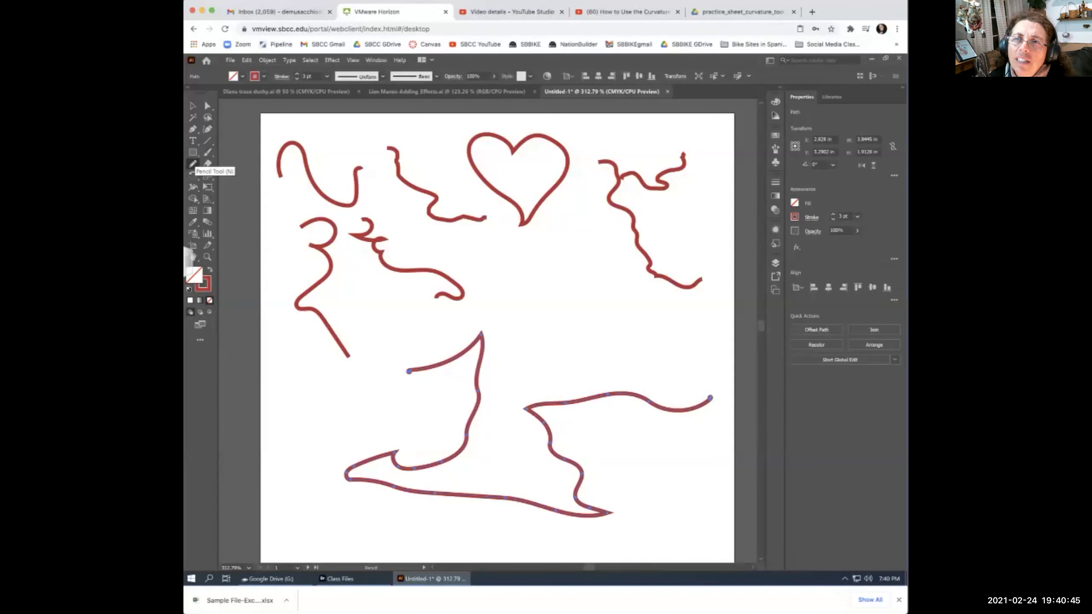
Smooth the bends of the long zigzag path on its left arm and right-hand curve with the Smooth tool.
{"action": "left_click", "coordinate": [194, 165]}
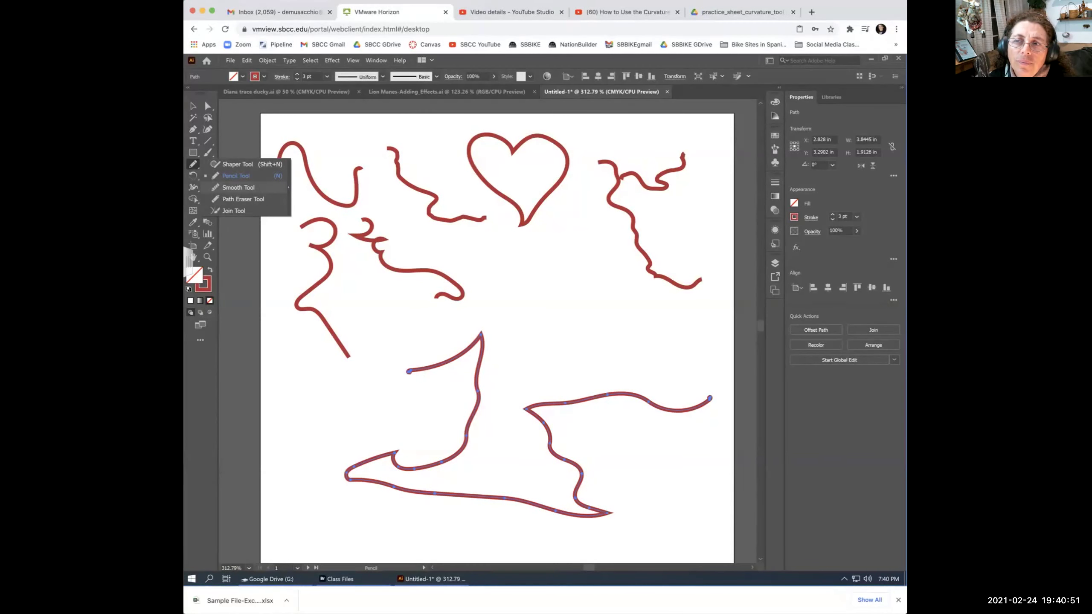
{"action": "key", "text": "Escape"}
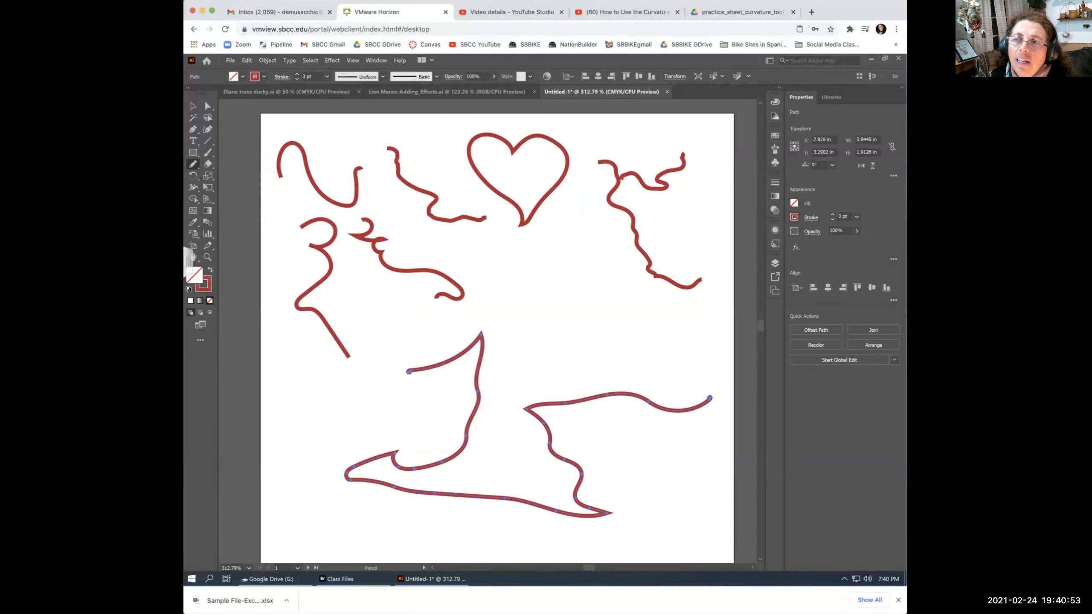
{"action": "key", "text": "alt"}
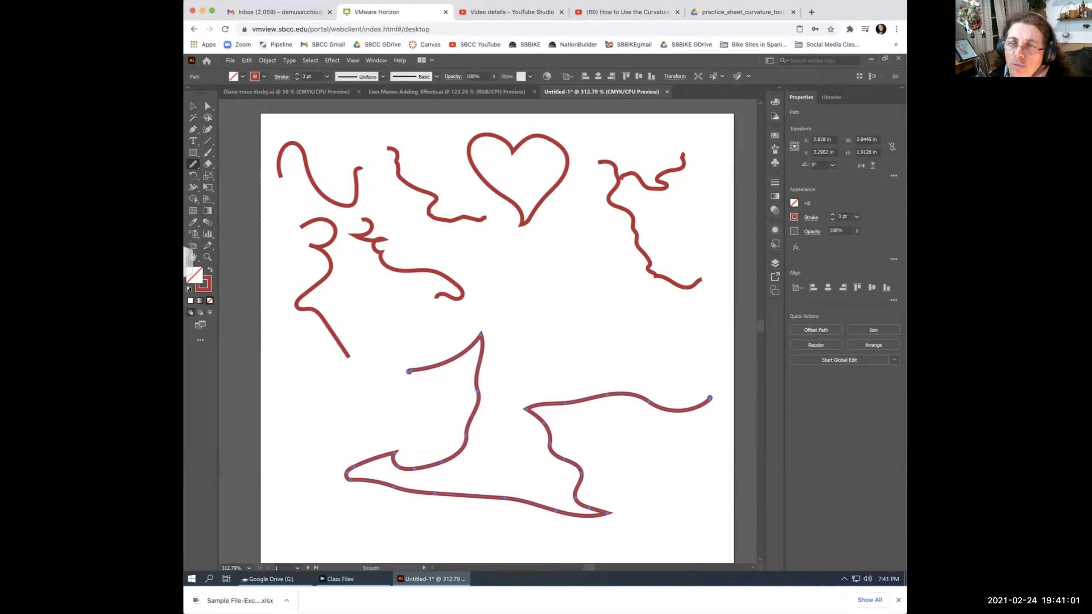
{"action": "left_click_drag", "start_coordinate": [468, 443], "coordinate": [406, 470]}
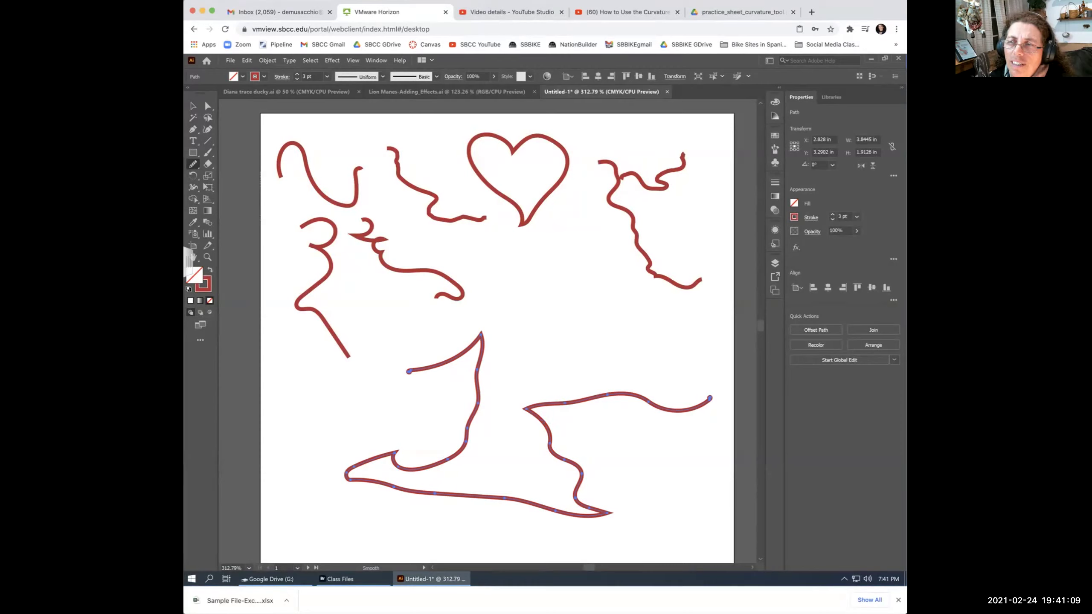
{"action": "left_click_drag", "start_coordinate": [550, 434], "coordinate": [581, 474]}
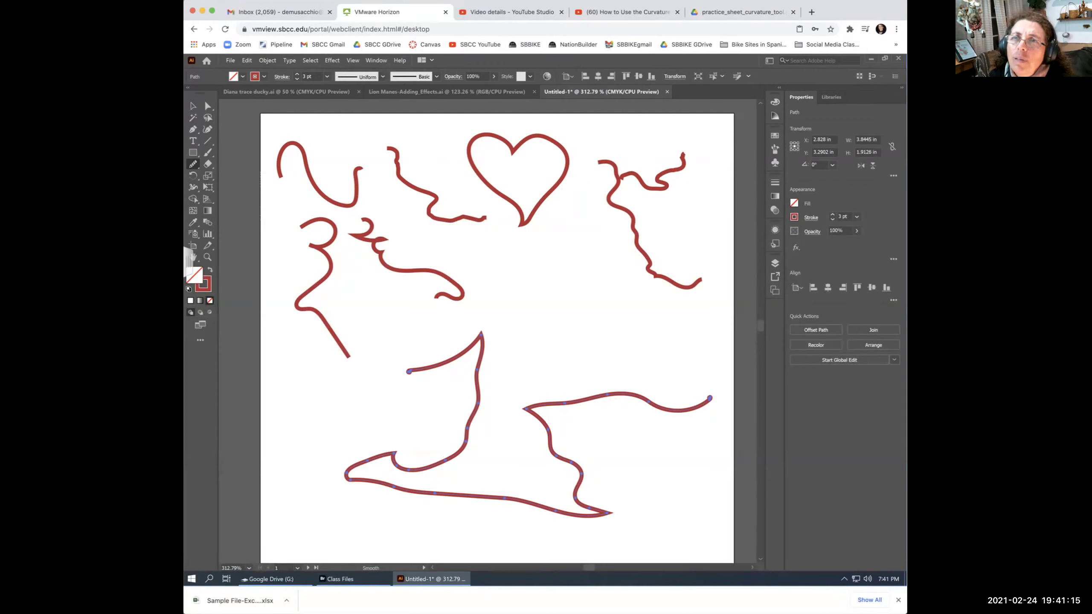
Move the long jagged stroke in the artboard's upper right down and to the left, away from the short stroke beside it.
{"action": "key", "text": "v"}
{"action": "left_click", "coordinate": [630, 209]}
{"action": "left_click_drag", "start_coordinate": [630, 209], "coordinate": [610, 244]}
Even out the bumps along the moved jagged stroke with repeated Smooth tool passes from its upper end to its lower end.
{"action": "left_click", "coordinate": [194, 164]}
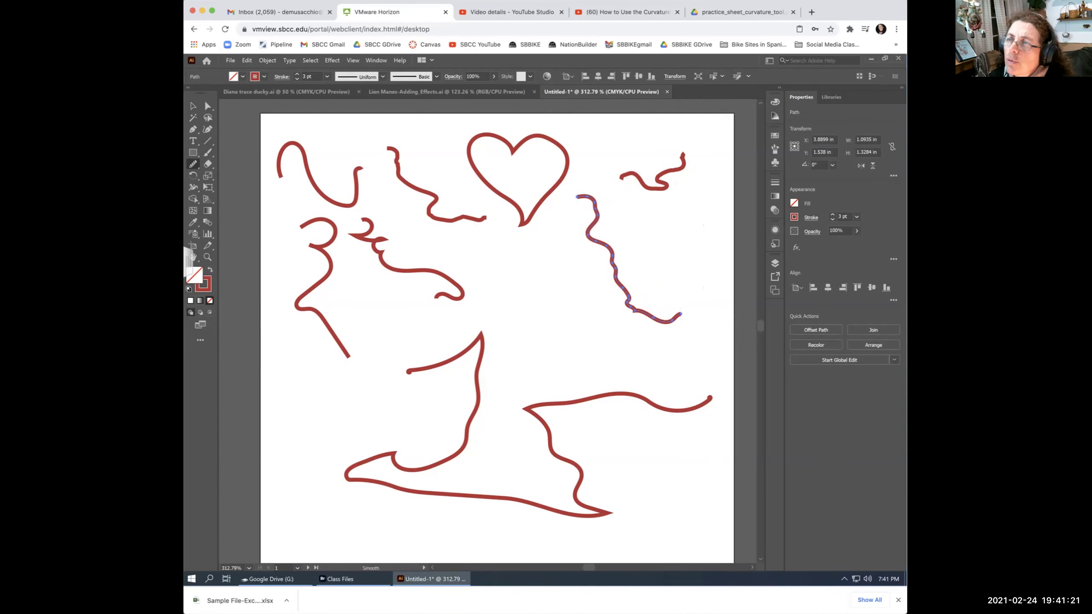
{"action": "left_click_drag", "start_coordinate": [591, 235], "coordinate": [623, 267]}
{"action": "left_click_drag", "start_coordinate": [681, 318], "coordinate": [682, 318]}
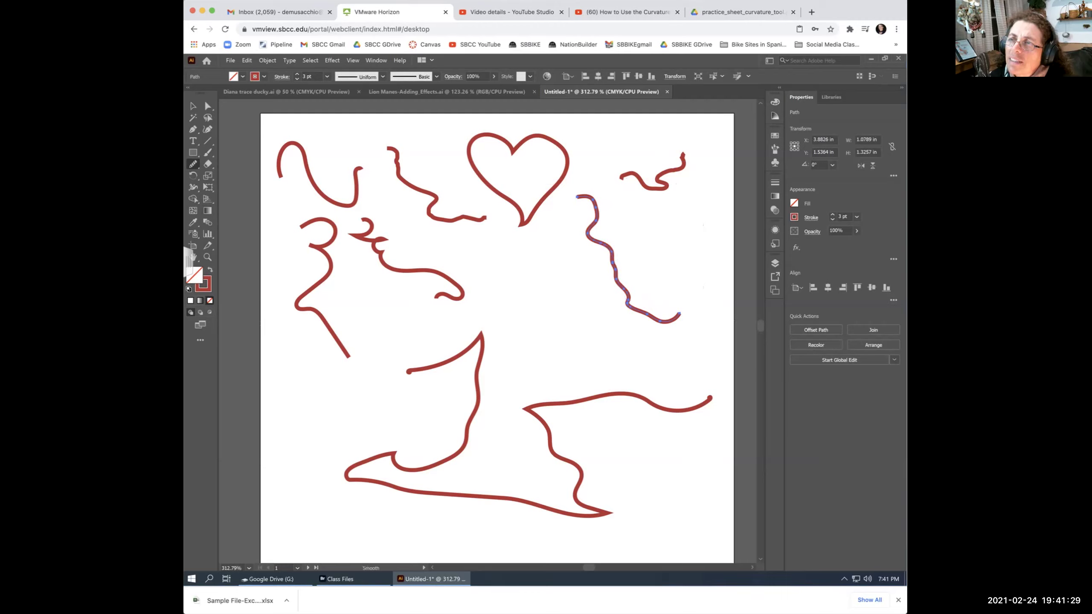
{"action": "left_click_drag", "start_coordinate": [610, 258], "coordinate": [667, 322]}
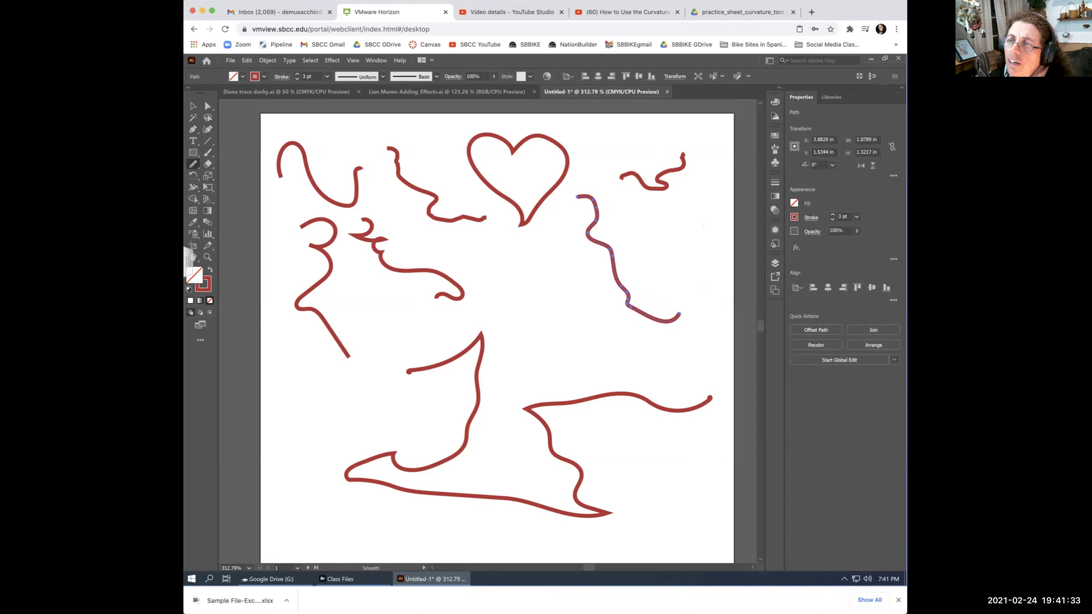
{"action": "left_click_drag", "start_coordinate": [617, 289], "coordinate": [641, 320]}
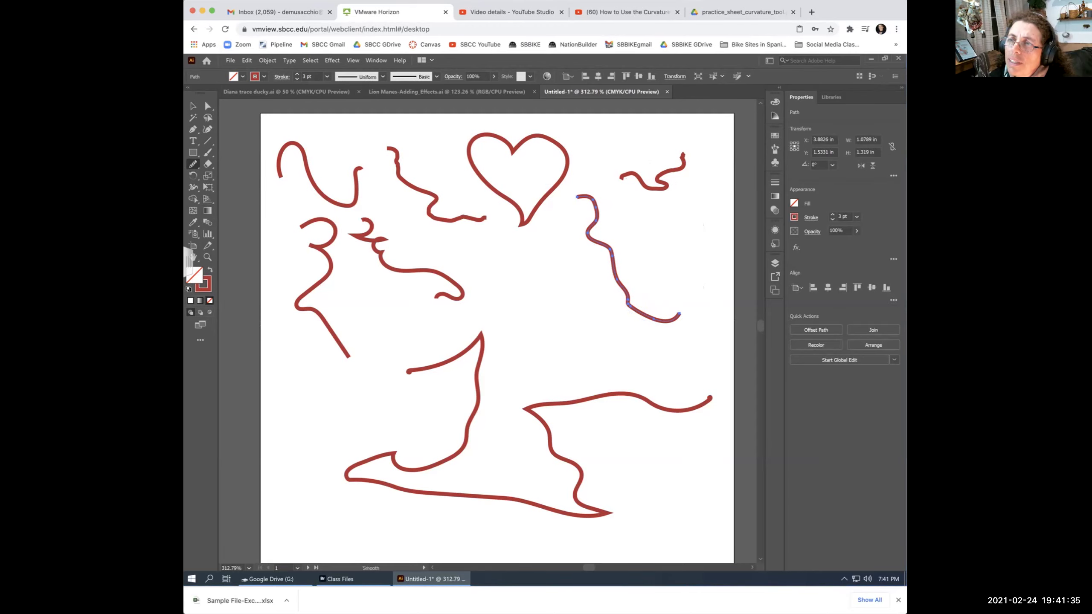
{"action": "left_click_drag", "start_coordinate": [591, 233], "coordinate": [639, 309]}
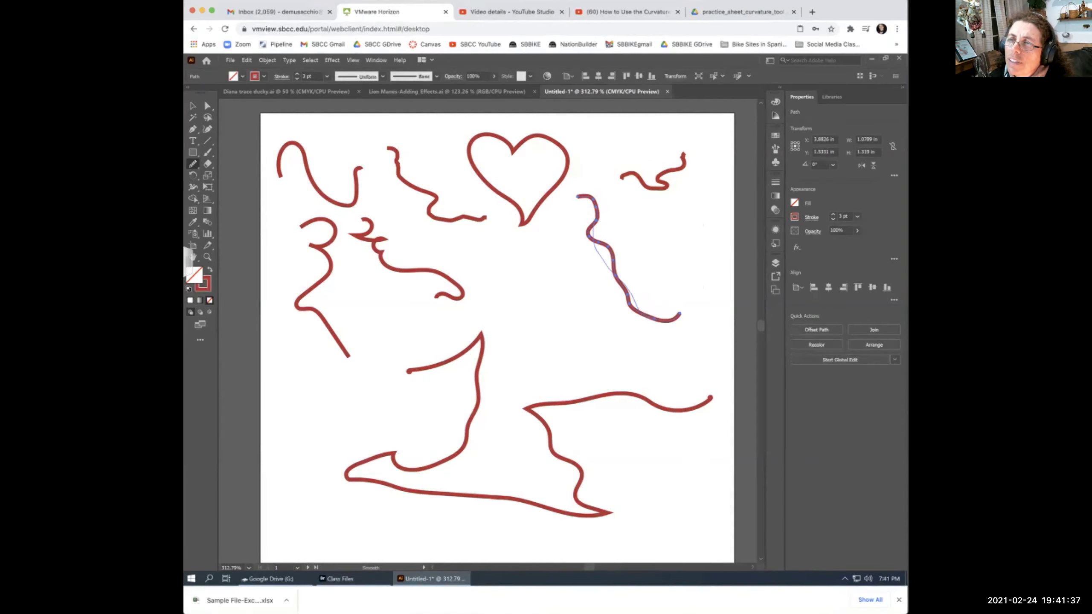
{"action": "mouse_move", "coordinate": [585, 199]}
{"action": "left_mouse_down"}
{"action": "mouse_move", "coordinate": [610, 266]}
{"action": "mouse_move", "coordinate": [632, 298]}
{"action": "left_mouse_up"}
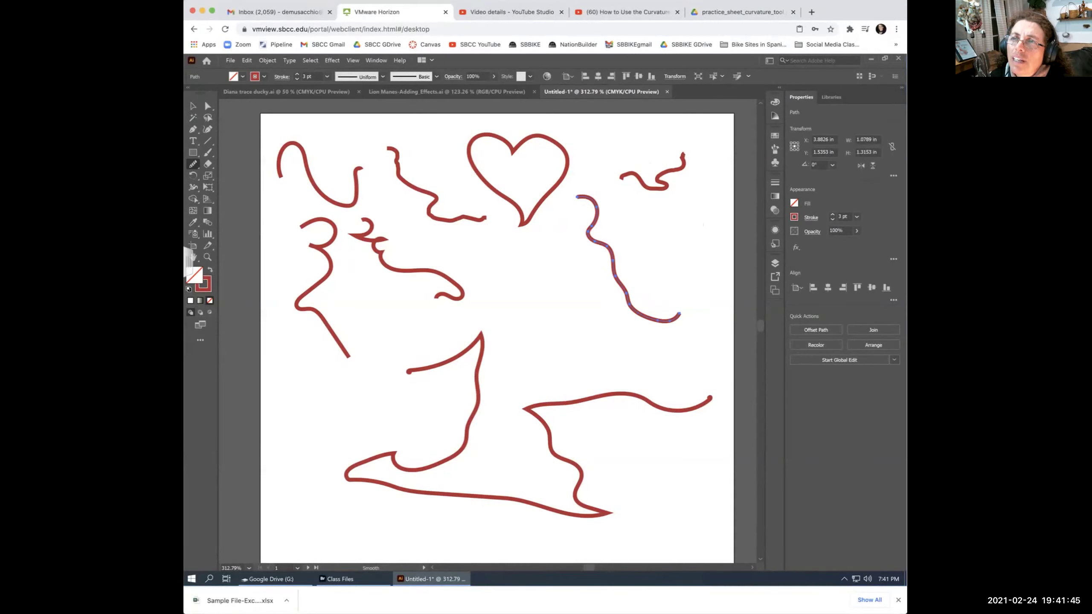
Smooth the upper heart's lobes, left side and tip area with the Smooth tool, and clear the selection.
{"action": "key", "text": "v"}
{"action": "left_click", "coordinate": [469, 159]}
{"action": "key", "text": "alt"}
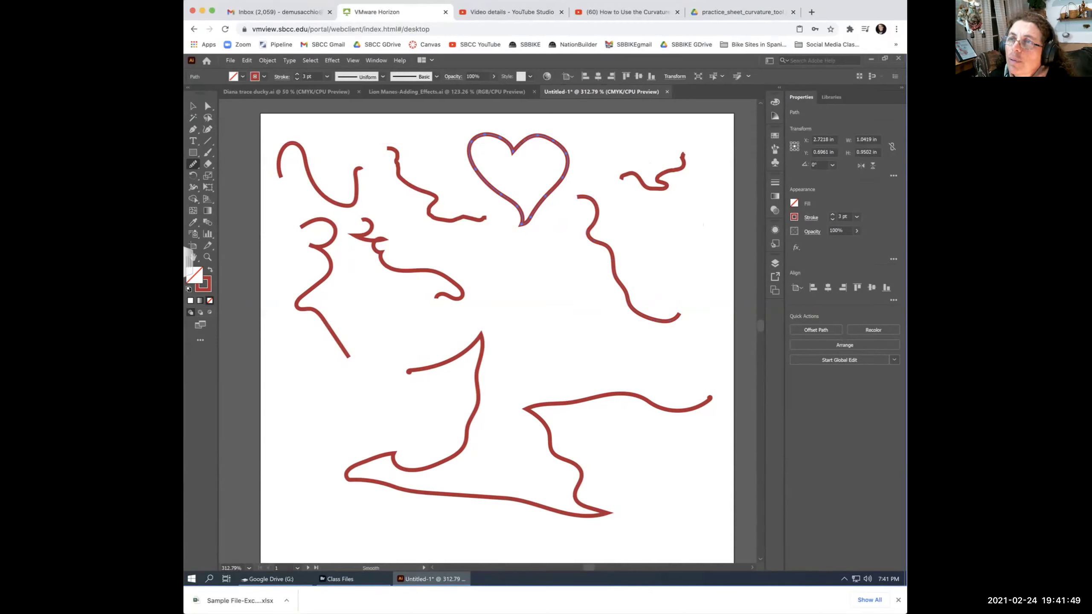
{"action": "mouse_move", "coordinate": [516, 149]}
{"action": "left_mouse_down"}
{"action": "mouse_move", "coordinate": [555, 137]}
{"action": "mouse_move", "coordinate": [566, 172]}
{"action": "mouse_move", "coordinate": [525, 219]}
{"action": "left_mouse_up"}
{"action": "mouse_move", "coordinate": [496, 138]}
{"action": "left_mouse_down"}
{"action": "mouse_move", "coordinate": [481, 139]}
{"action": "mouse_move", "coordinate": [474, 181]}
{"action": "mouse_move", "coordinate": [469, 147]}
{"action": "mouse_move", "coordinate": [522, 218]}
{"action": "left_mouse_up"}
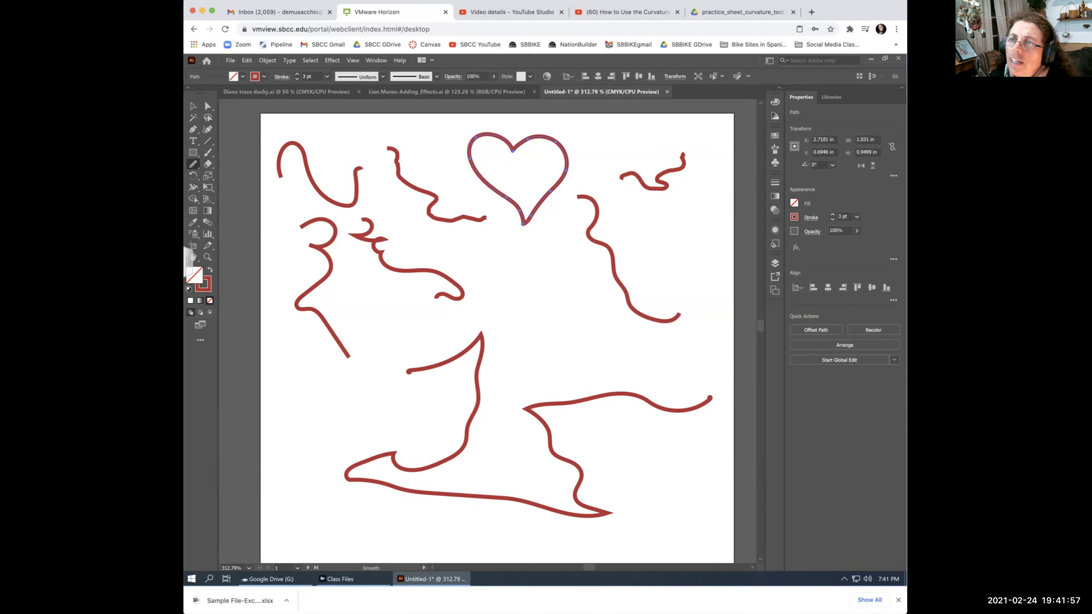
{"action": "mouse_move", "coordinate": [531, 139]}
{"action": "left_mouse_down"}
{"action": "mouse_move", "coordinate": [559, 143]}
{"action": "mouse_move", "coordinate": [558, 181]}
{"action": "mouse_move", "coordinate": [513, 229]}
{"action": "mouse_move", "coordinate": [575, 167]}
{"action": "left_mouse_up"}
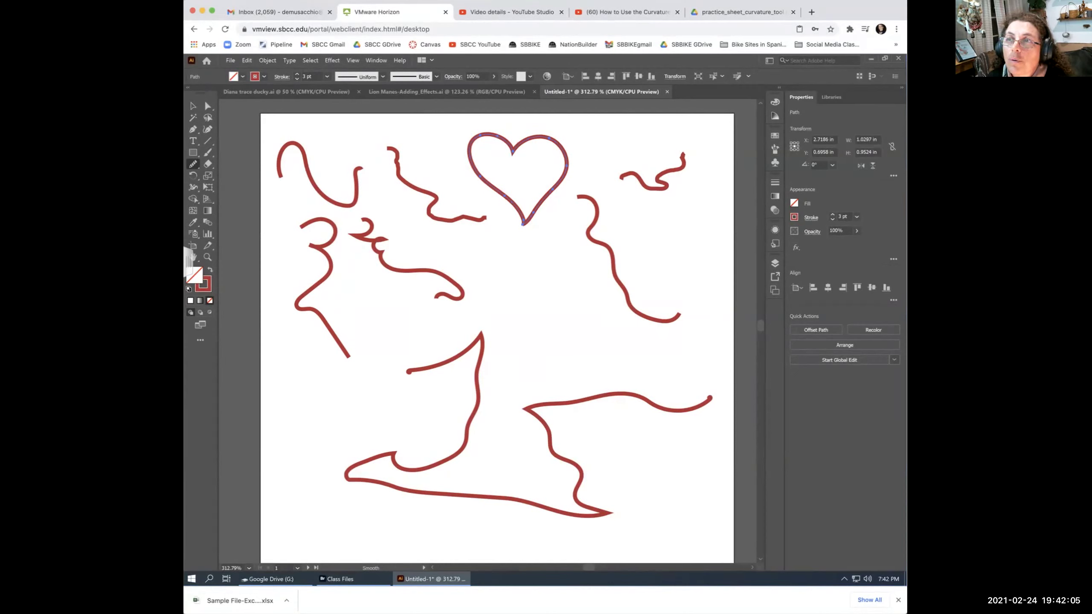
{"action": "left_click_drag", "start_coordinate": [473, 168], "coordinate": [497, 189]}
{"action": "mouse_move", "coordinate": [469, 146]}
{"action": "left_mouse_down"}
{"action": "mouse_move", "coordinate": [512, 150]}
{"action": "mouse_move", "coordinate": [494, 134]}
{"action": "mouse_move", "coordinate": [507, 138]}
{"action": "left_mouse_up"}
{"action": "key", "text": "v"}
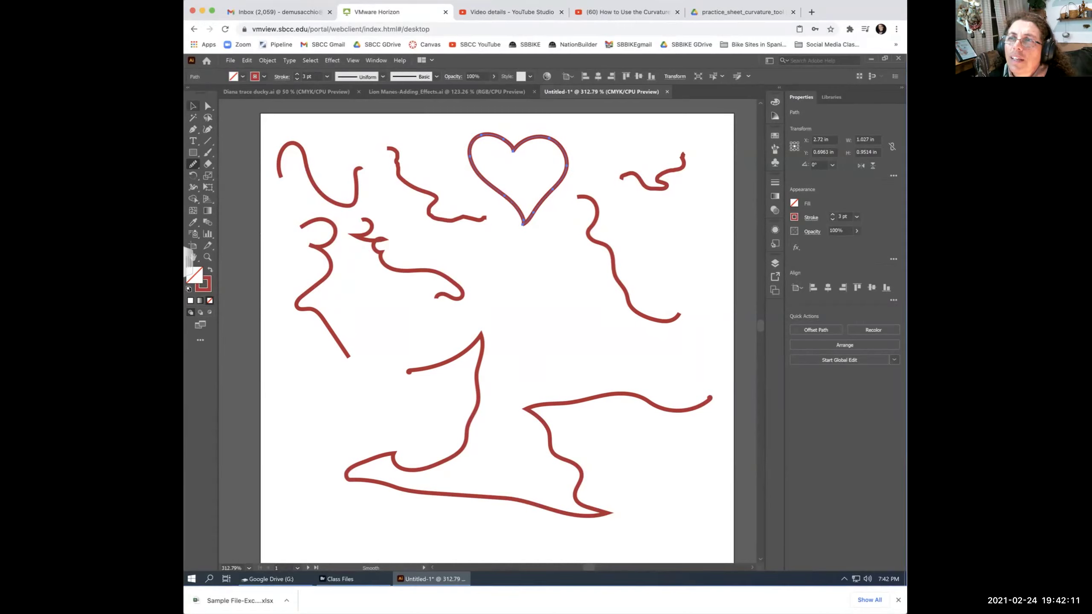
{"action": "key", "text": "ctrl+shift+a"}
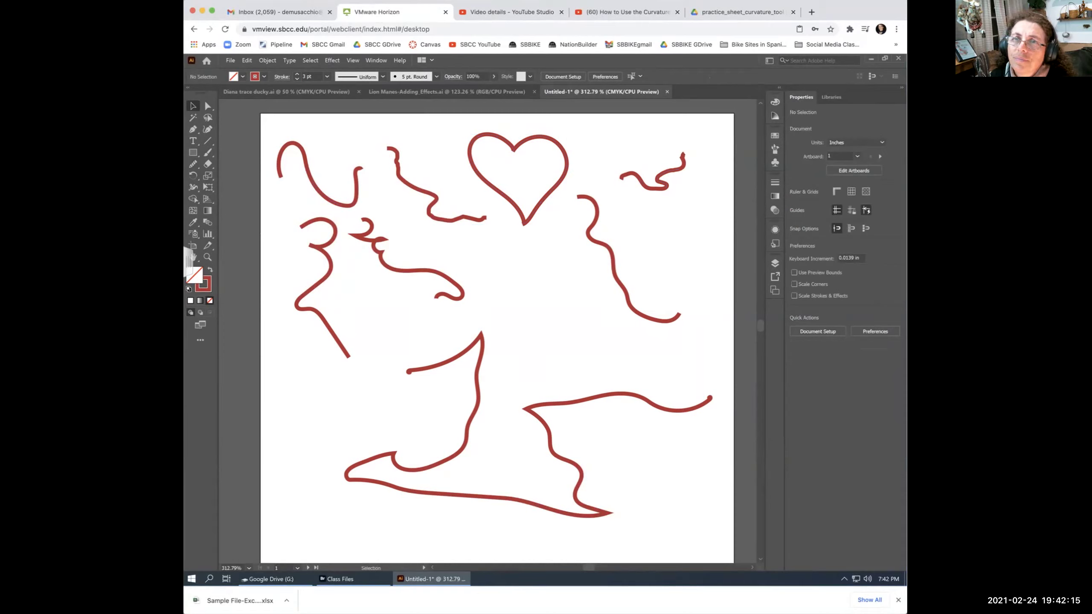
Draw a second, uneven heart about 0.91 by 0.98 in below the first one with the Pencil tool, one half at a time.
{"action": "left_click", "coordinate": [193, 164]}
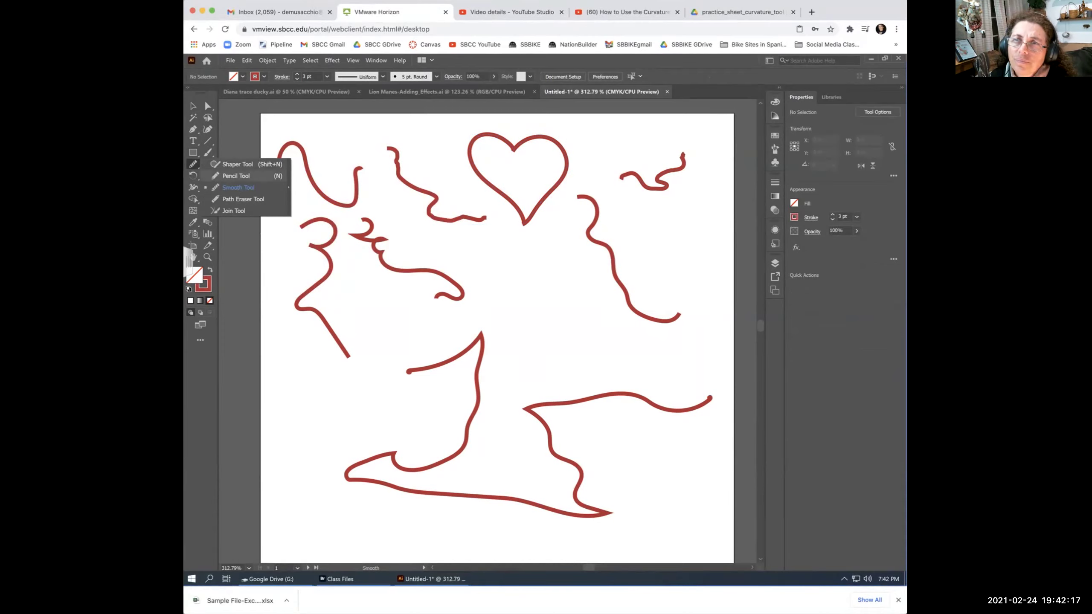
{"action": "key", "text": "n"}
{"action": "mouse_move", "coordinate": [506, 295]}
{"action": "left_mouse_down"}
{"action": "mouse_move", "coordinate": [537, 295]}
{"action": "mouse_move", "coordinate": [538, 377]}
{"action": "left_mouse_up"}
{"action": "mouse_move", "coordinate": [539, 294]}
{"action": "left_mouse_down"}
{"action": "mouse_move", "coordinate": [643, 311]}
{"action": "mouse_move", "coordinate": [538, 375]}
{"action": "left_mouse_up"}
{"action": "key", "text": "ctrl+z"}
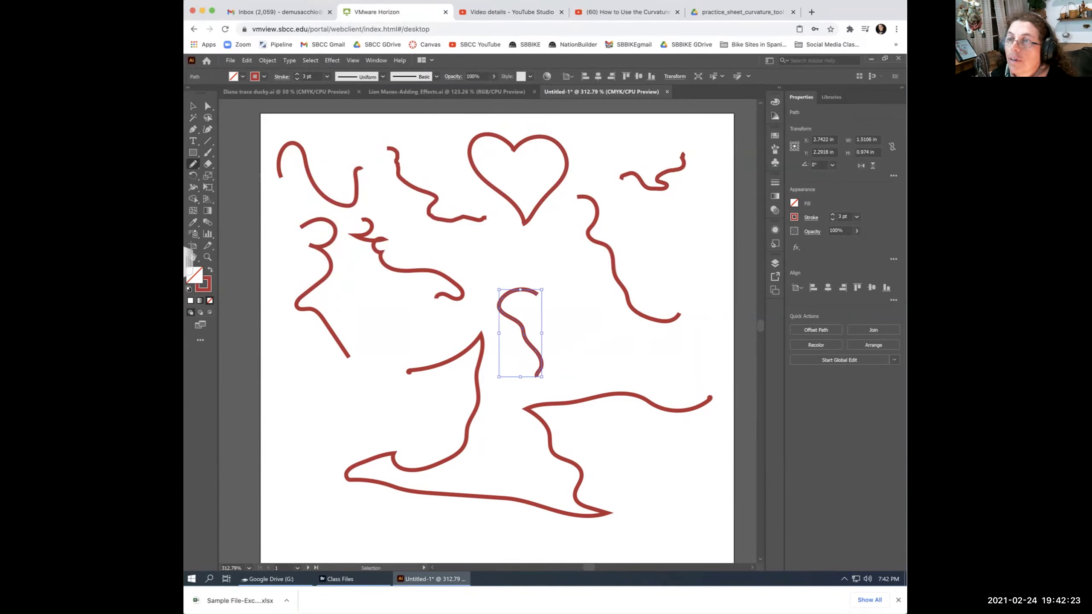
{"action": "mouse_move", "coordinate": [538, 294]}
{"action": "left_mouse_down"}
{"action": "mouse_move", "coordinate": [568, 285]}
{"action": "mouse_move", "coordinate": [553, 361]}
{"action": "mouse_move", "coordinate": [538, 376]}
{"action": "left_mouse_up"}
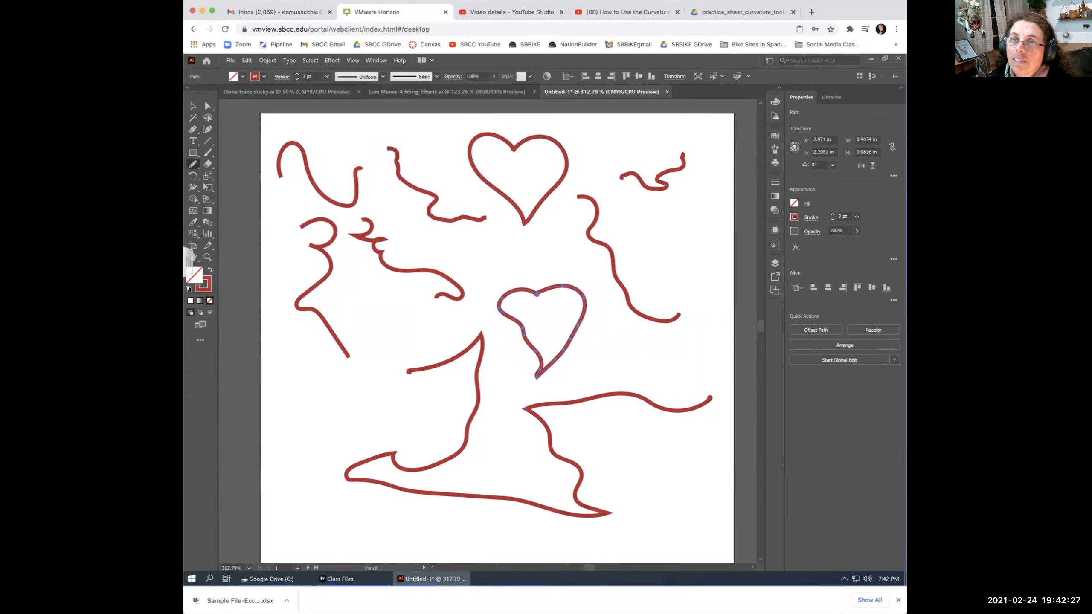
Smooth the lower heart's wavy sides, lobes and top notch with repeated Smooth tool passes, and clear the selection.
{"action": "left_click", "coordinate": [193, 163]}
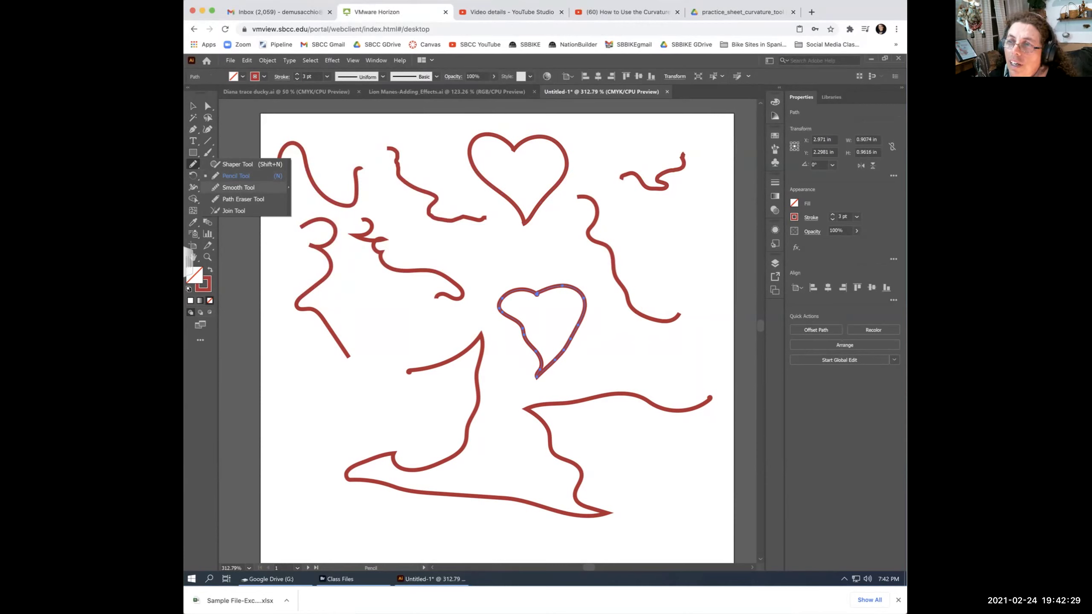
{"action": "left_click", "coordinate": [238, 188]}
{"action": "left_click_drag", "start_coordinate": [507, 301], "coordinate": [536, 346]}
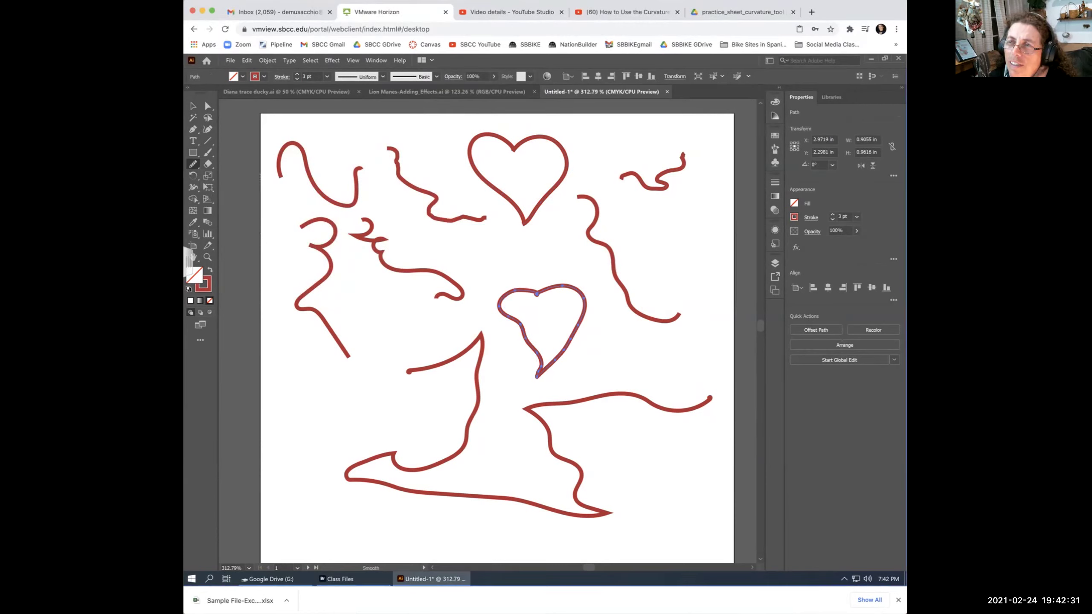
{"action": "mouse_move", "coordinate": [563, 287]}
{"action": "left_mouse_down"}
{"action": "mouse_move", "coordinate": [542, 350]}
{"action": "mouse_move", "coordinate": [523, 361]}
{"action": "mouse_move", "coordinate": [551, 358]}
{"action": "mouse_move", "coordinate": [538, 374]}
{"action": "left_mouse_up"}
{"action": "left_click_drag", "start_coordinate": [499, 308], "coordinate": [529, 290]}
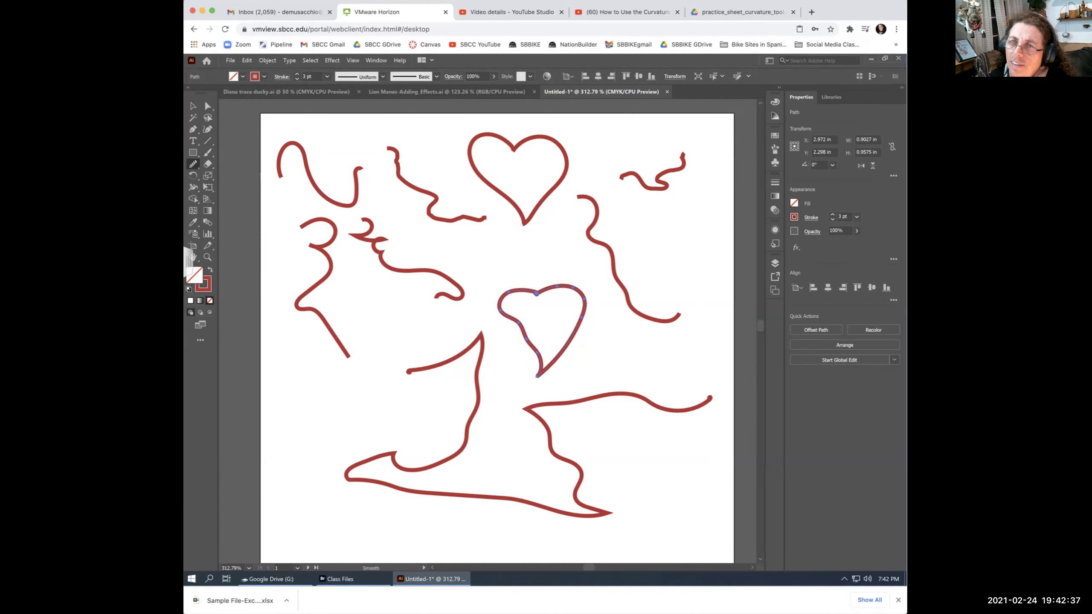
{"action": "left_click_drag", "start_coordinate": [571, 338], "coordinate": [540, 374]}
{"action": "left_click_drag", "start_coordinate": [522, 301], "coordinate": [554, 287]}
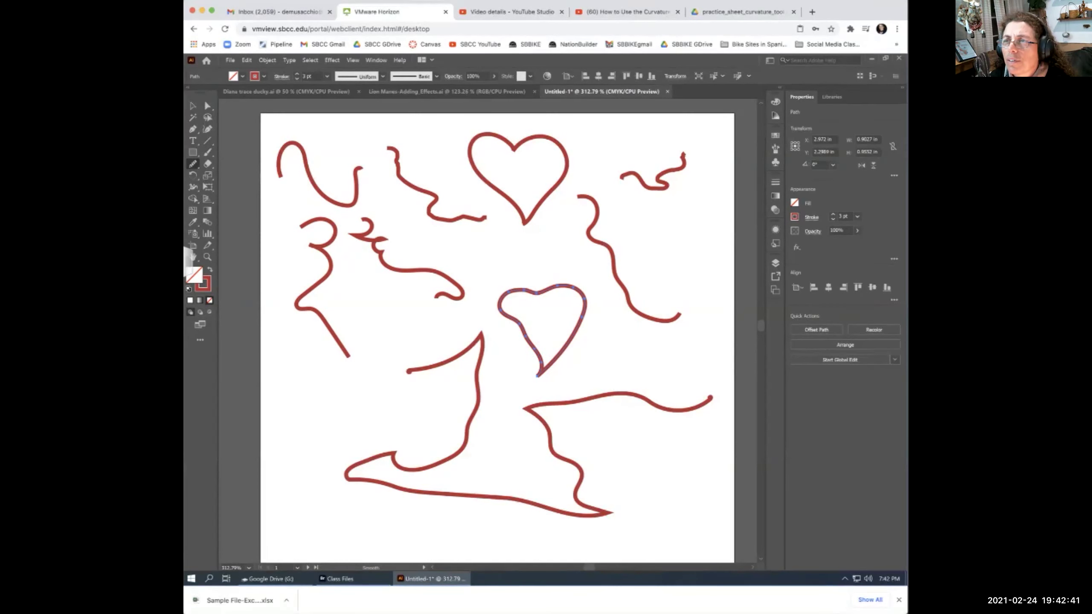
{"action": "left_click_drag", "start_coordinate": [515, 296], "coordinate": [563, 291]}
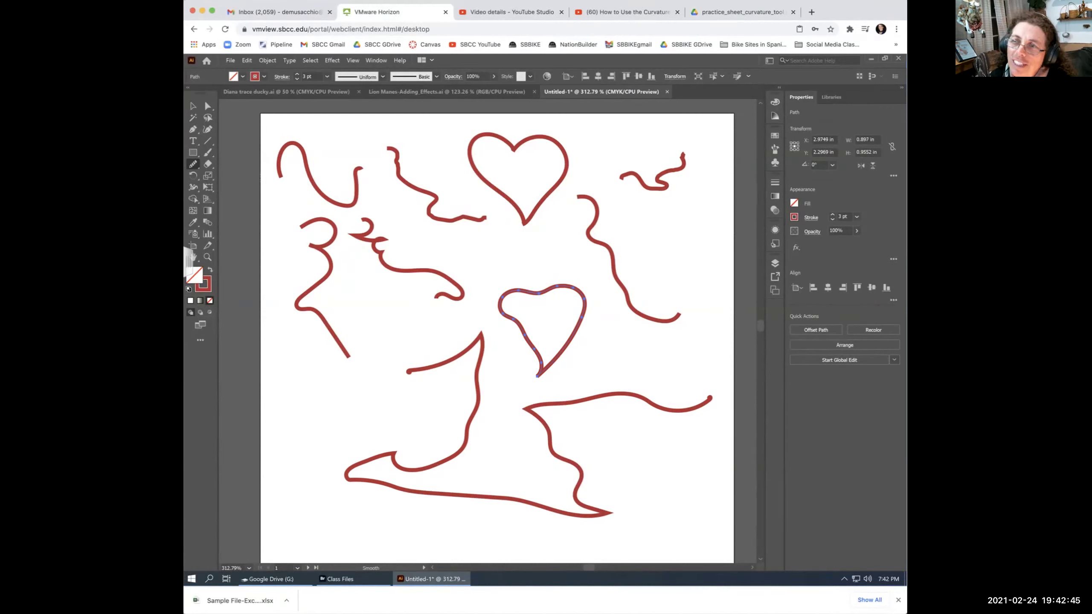
{"action": "left_click_drag", "start_coordinate": [572, 334], "coordinate": [555, 357]}
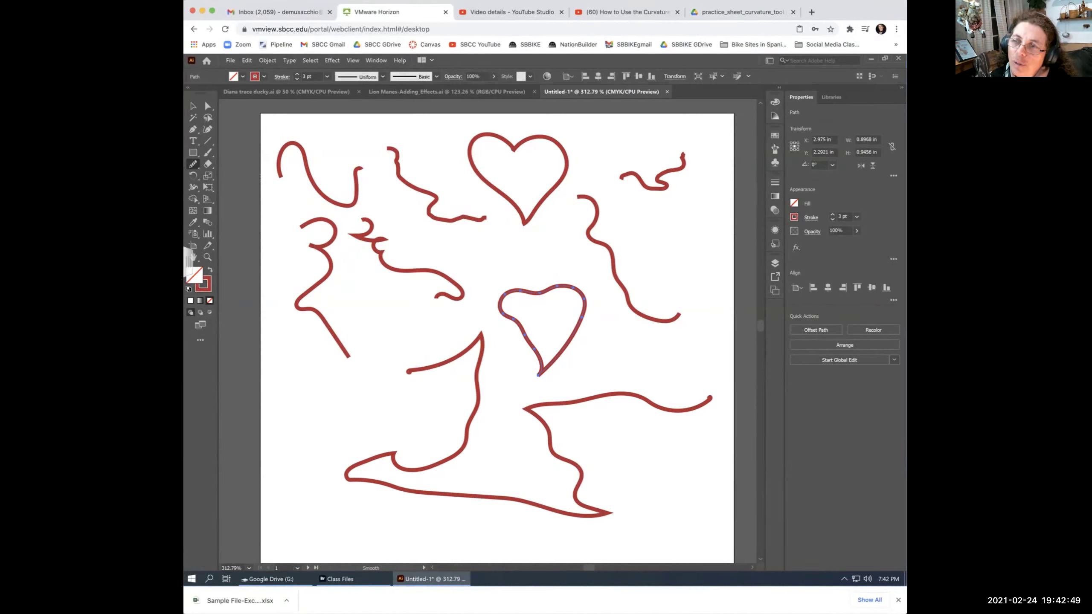
{"action": "left_click_drag", "start_coordinate": [506, 314], "coordinate": [540, 357]}
{"action": "mouse_move", "coordinate": [511, 293]}
{"action": "left_mouse_down"}
{"action": "mouse_move", "coordinate": [572, 289]}
{"action": "mouse_move", "coordinate": [543, 373]}
{"action": "left_mouse_up"}
{"action": "mouse_move", "coordinate": [573, 330]}
{"action": "left_mouse_down"}
{"action": "mouse_move", "coordinate": [544, 374]}
{"action": "mouse_move", "coordinate": [494, 312]}
{"action": "left_mouse_up"}
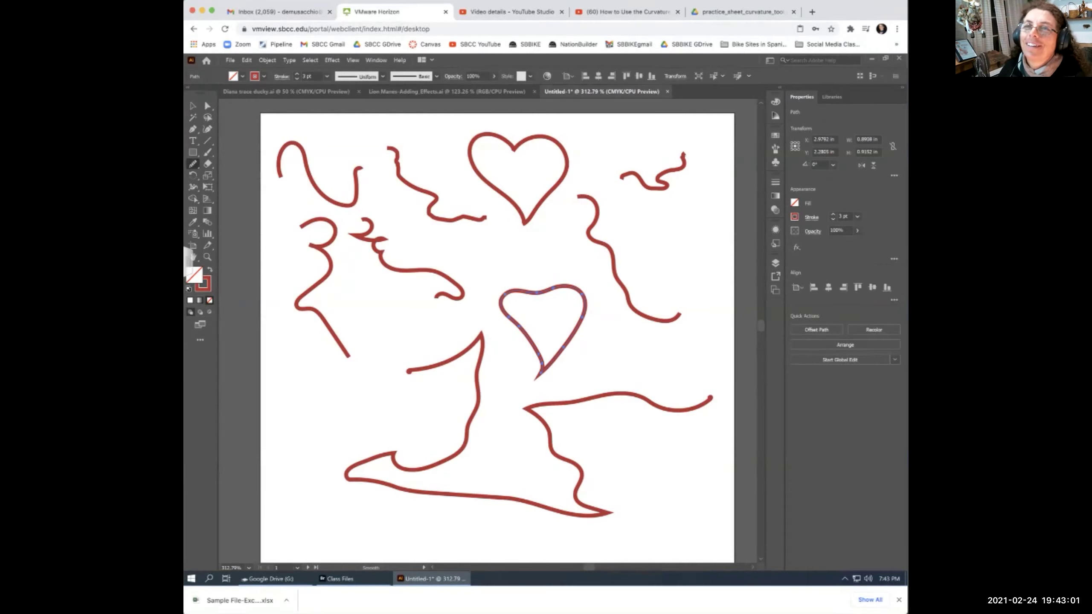
{"action": "key", "text": "v"}
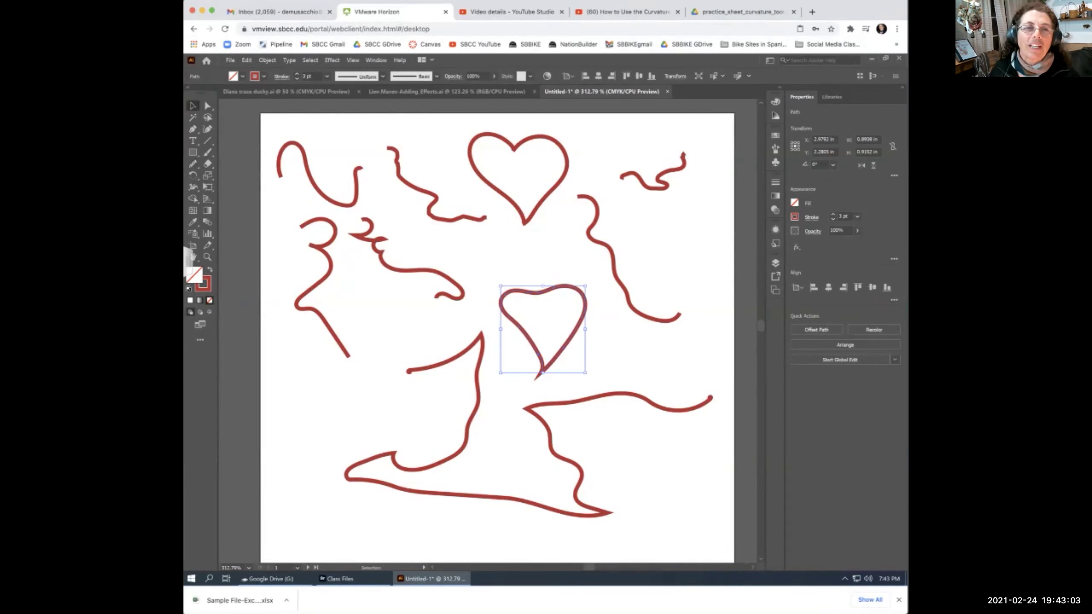
{"action": "key", "text": "ctrl+shift+a"}
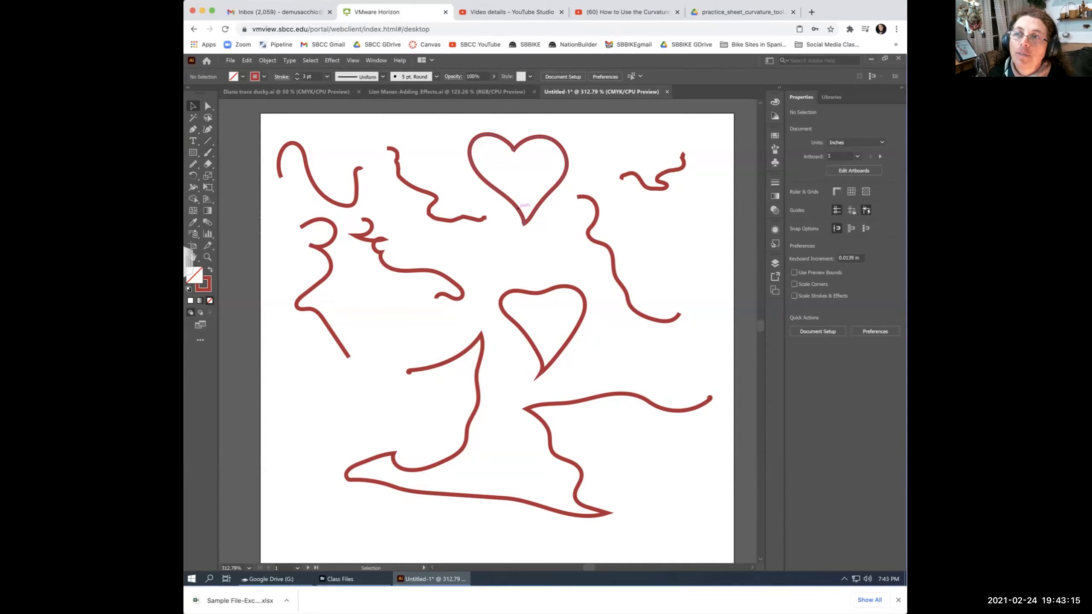
Taper the upper heart's stroke to a thin point at its top notch with the Width tool, and inspect the tapered outline up close.
{"action": "left_click", "coordinate": [515, 202]}
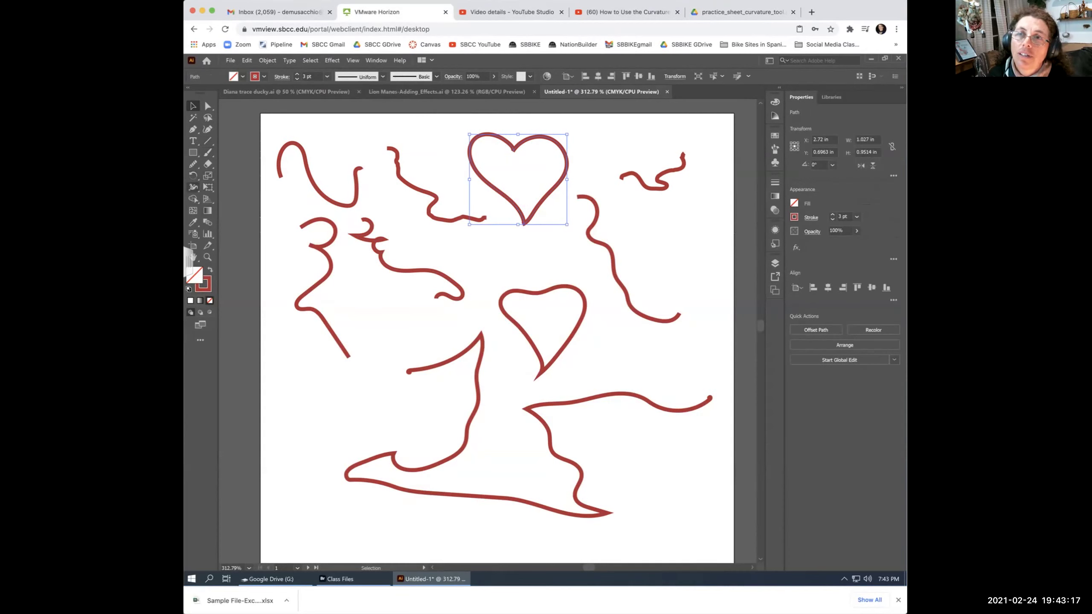
{"action": "left_click", "coordinate": [193, 188]}
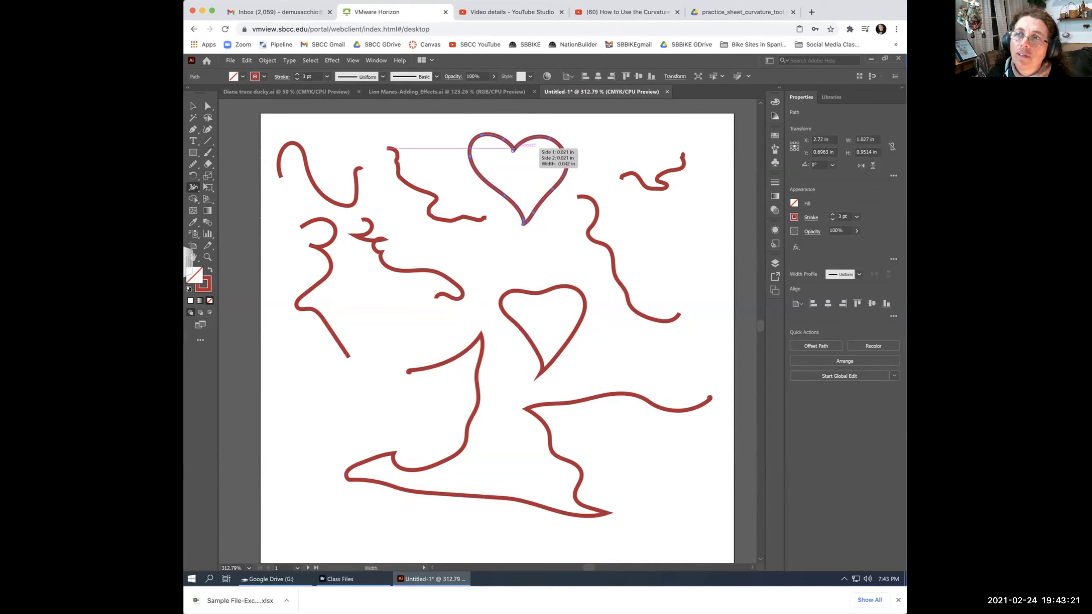
{"action": "left_click_drag", "start_coordinate": [512, 152], "coordinate": [514, 143]}
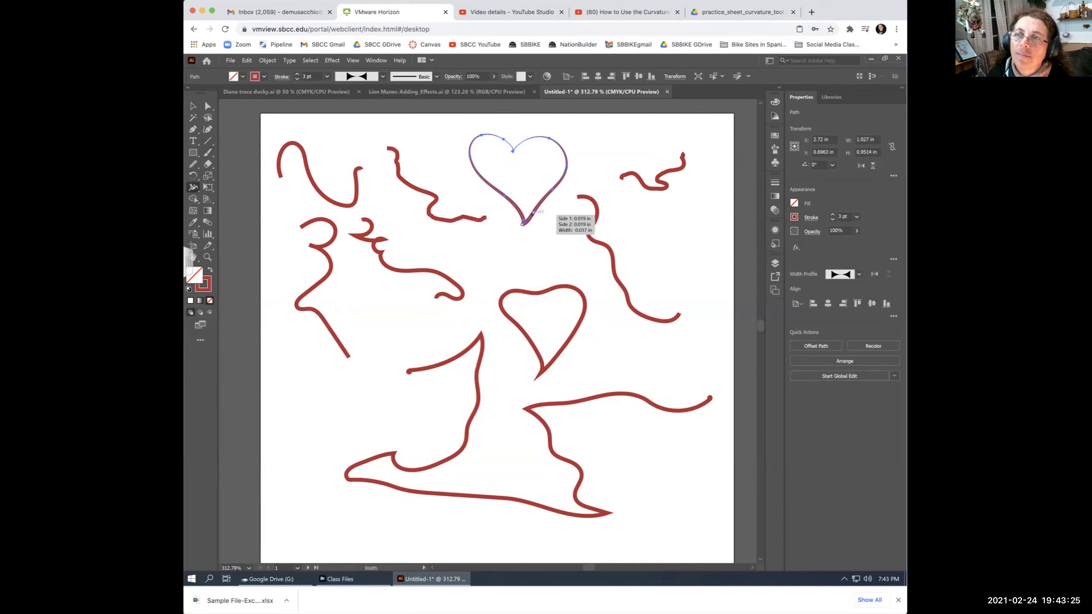
{"action": "left_click", "coordinate": [192, 106]}
{"action": "left_click", "coordinate": [522, 142]}
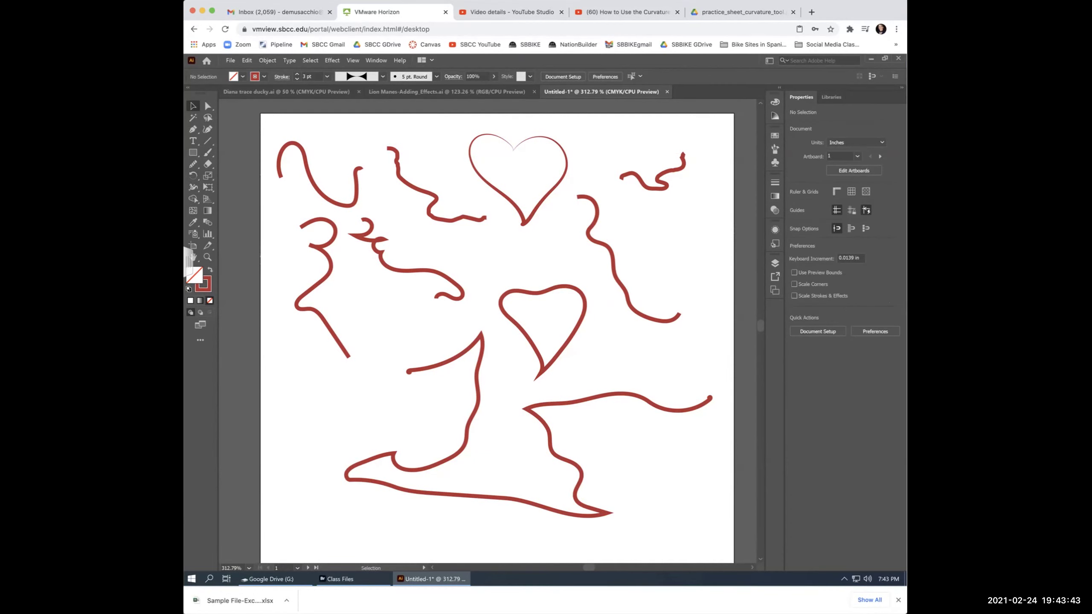
{"action": "key", "text": "z"}
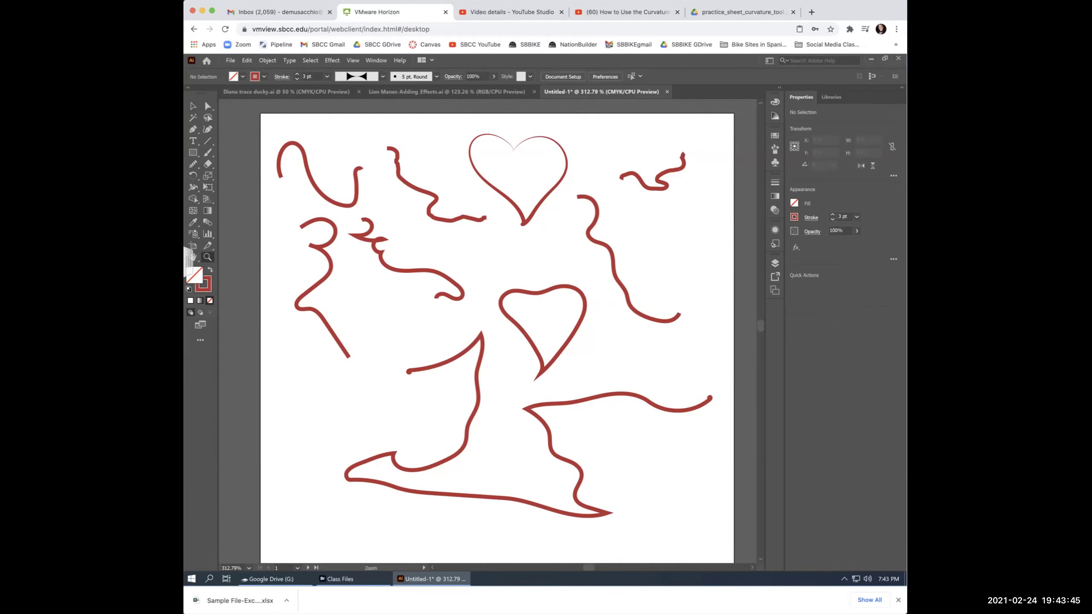
{"action": "left_click_drag", "start_coordinate": [449, 129], "coordinate": [583, 253]}
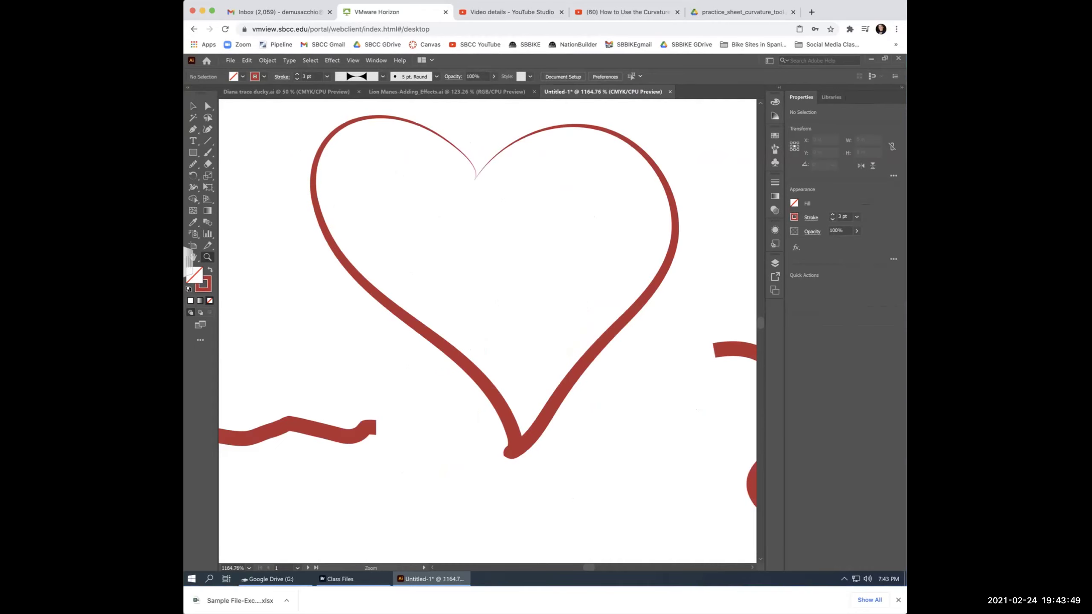
{"action": "left_click", "coordinate": [193, 107]}
{"action": "left_click", "coordinate": [193, 107]}
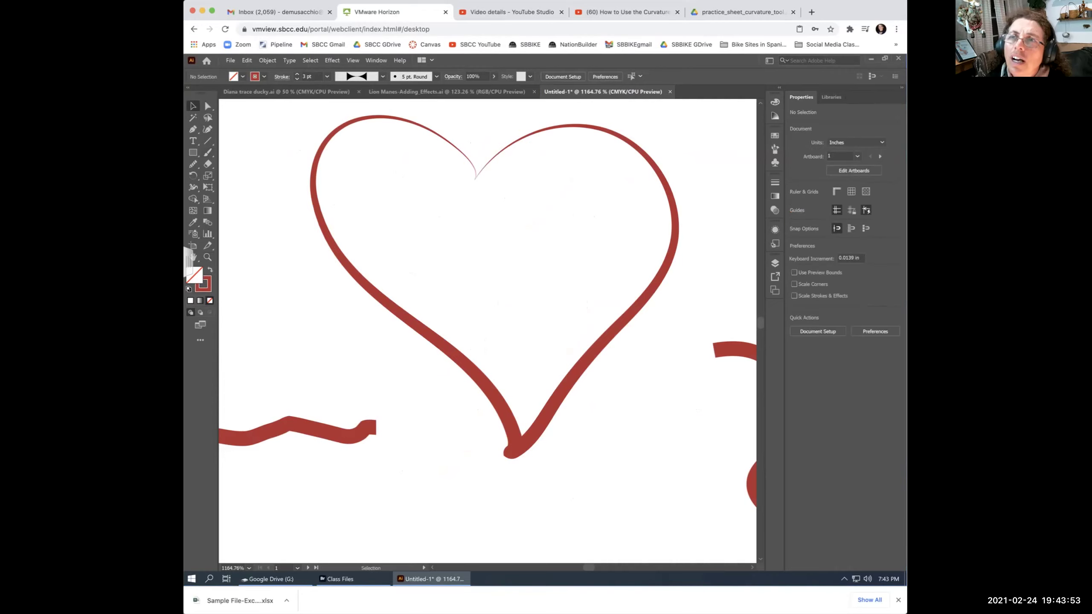
Try to widen the upper heart's stroke near its bottom tip with the Width tool, and undo the change.
{"action": "left_click", "coordinate": [344, 125]}
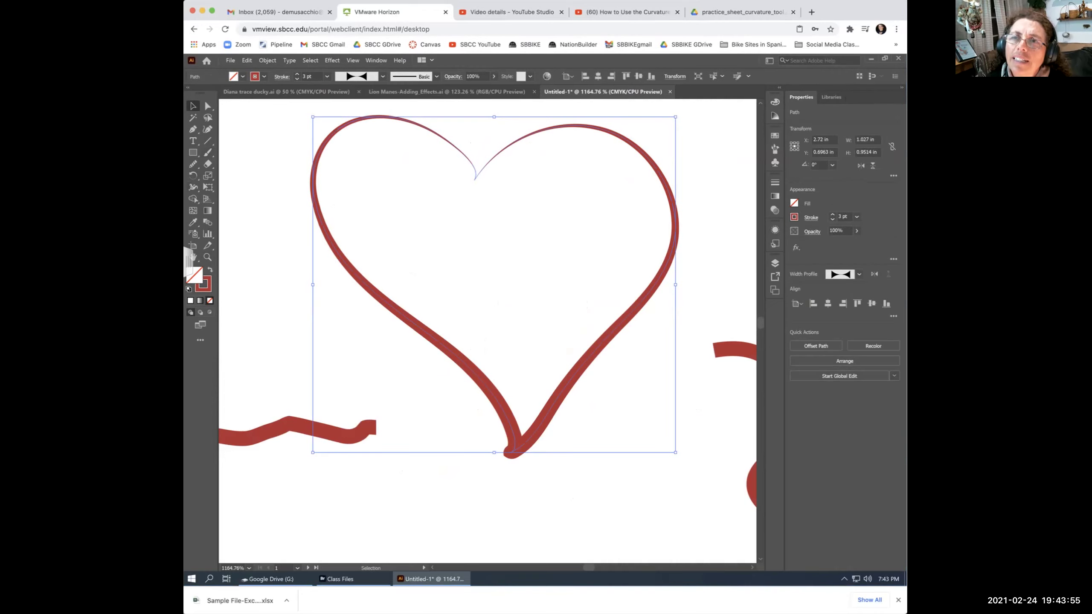
{"action": "left_click", "coordinate": [193, 188]}
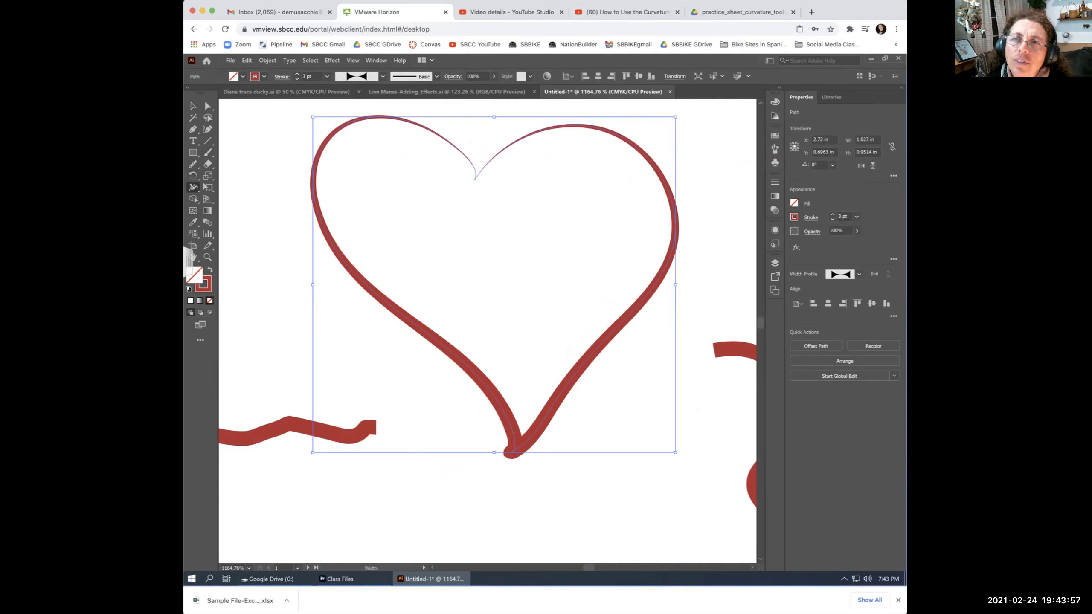
{"action": "left_click", "coordinate": [193, 188]}
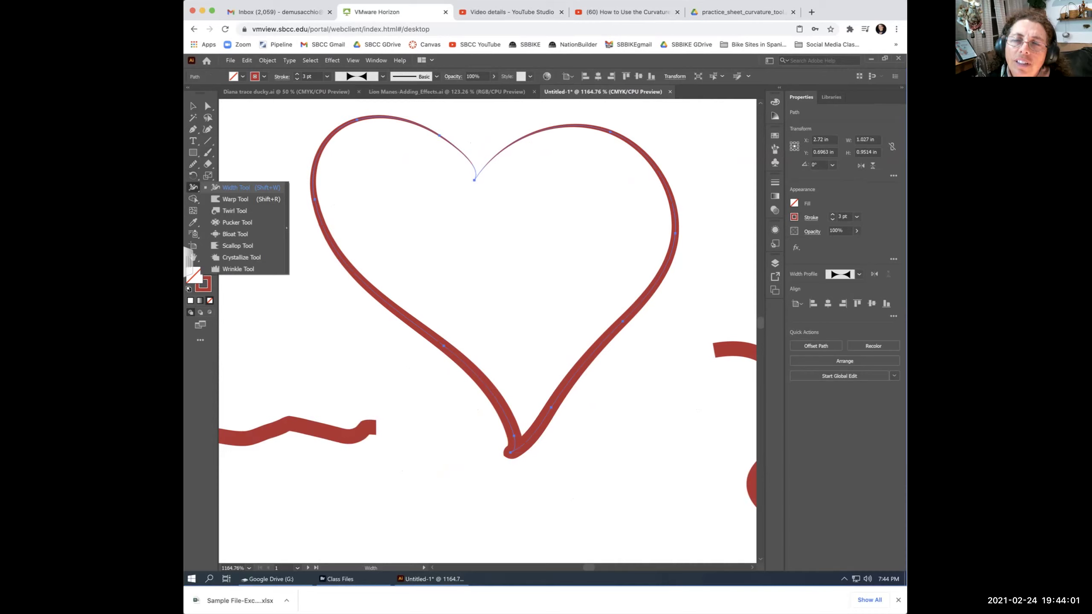
{"action": "left_click", "coordinate": [236, 188]}
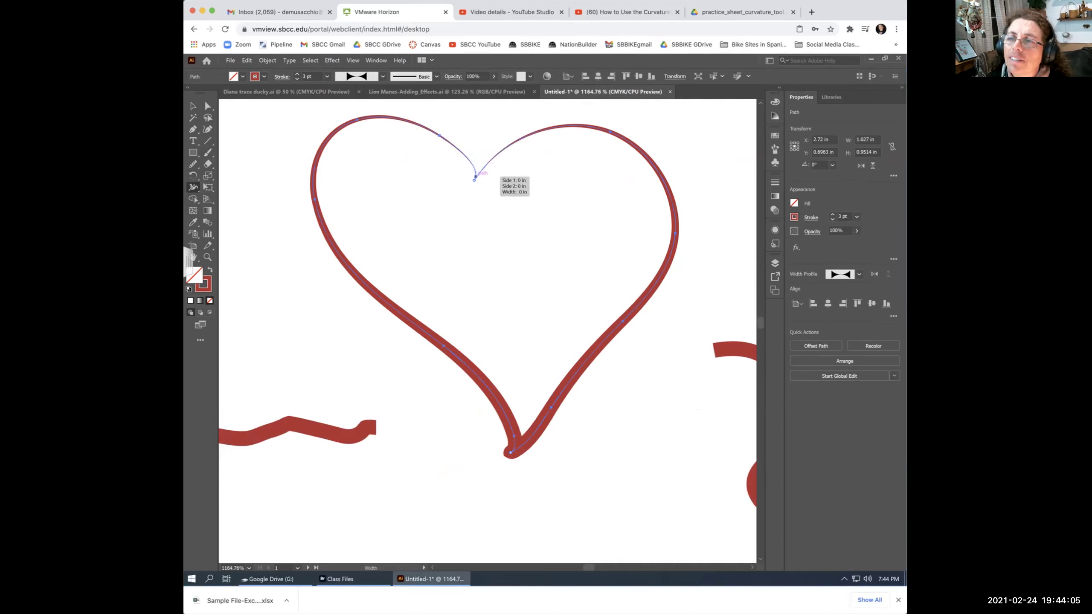
{"action": "mouse_move", "coordinate": [513, 433]}
{"action": "left_mouse_down"}
{"action": "mouse_move", "coordinate": [534, 453]}
{"action": "mouse_move", "coordinate": [520, 439]}
{"action": "left_mouse_up"}
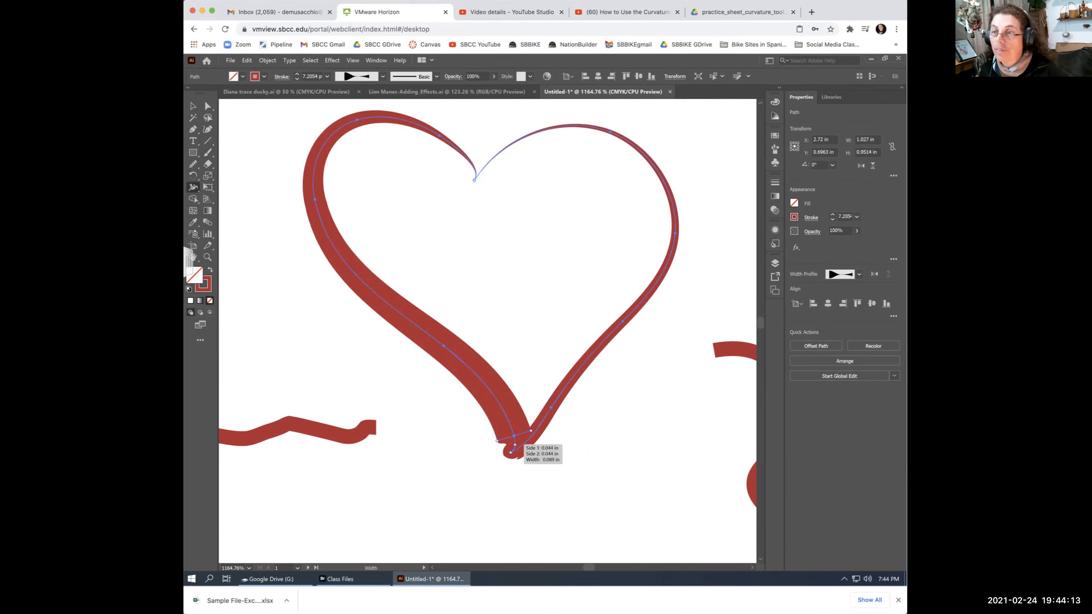
{"action": "key", "text": "ctrl+z"}
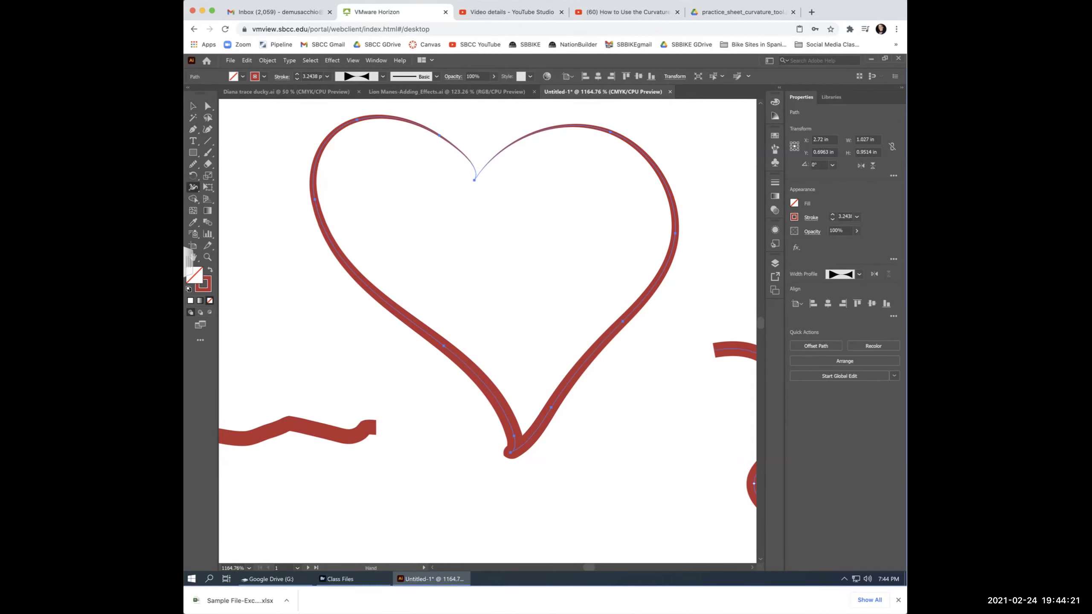
Review all the pencil strokes on the first artboard at 300% zoom, and clear the selection.
{"action": "scroll", "coordinate": [488, 332], "scroll_direction": "right", "scroll_amount": 10}
{"action": "scroll", "coordinate": [487, 332], "scroll_direction": "down", "scroll_amount": 5}
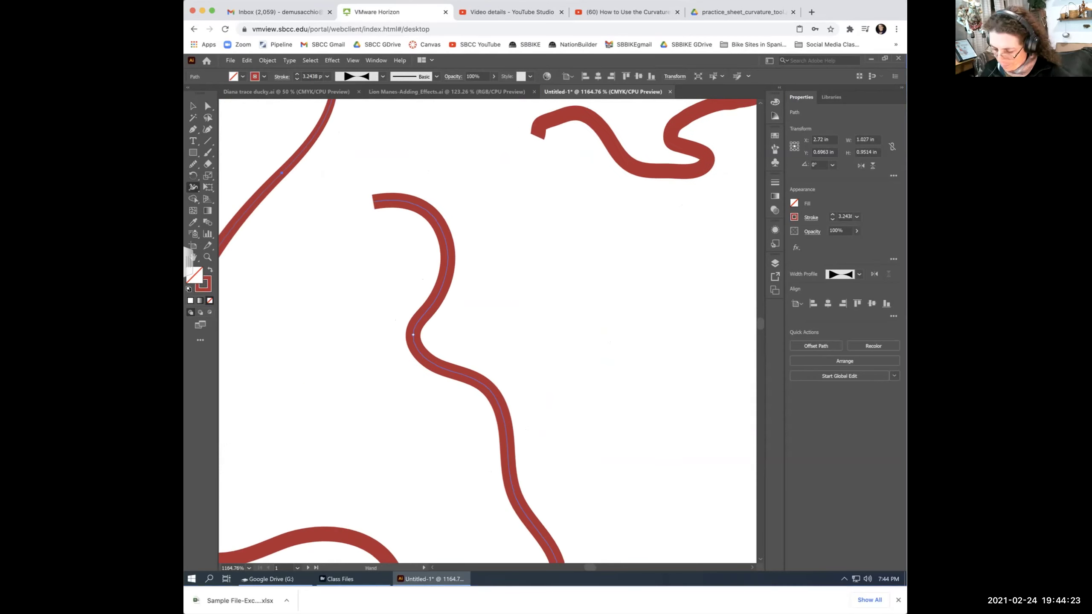
{"action": "key", "text": "ctrl+minus"}
{"action": "key", "text": "ctrl+minus"}
{"action": "key", "text": "ctrl+minus"}
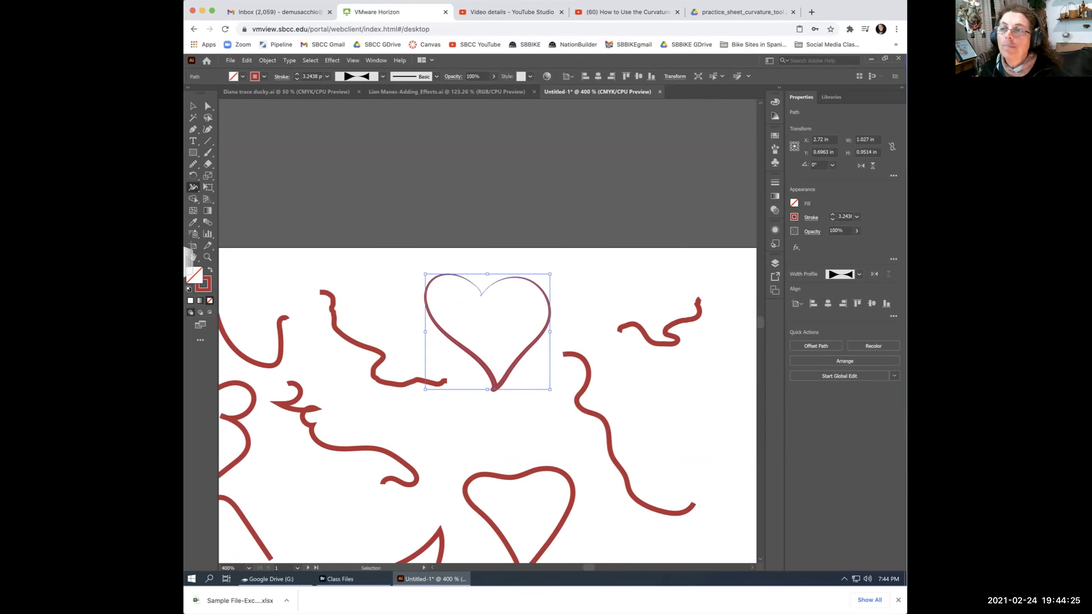
{"action": "scroll", "coordinate": [488, 377], "scroll_direction": "down", "scroll_amount": 3}
{"action": "scroll", "coordinate": [487, 376], "scroll_direction": "left", "scroll_amount": 1}
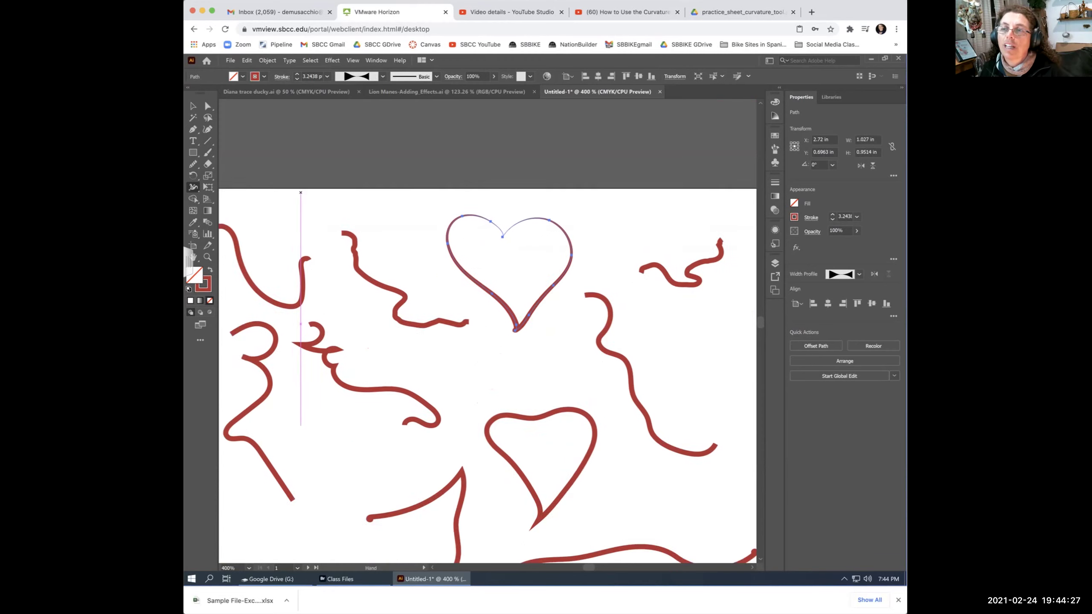
{"action": "scroll", "coordinate": [488, 376], "scroll_direction": "down", "scroll_amount": 2}
{"action": "key", "text": "ctrl+minus"}
{"action": "scroll", "coordinate": [487, 357], "scroll_direction": "down", "scroll_amount": 3}
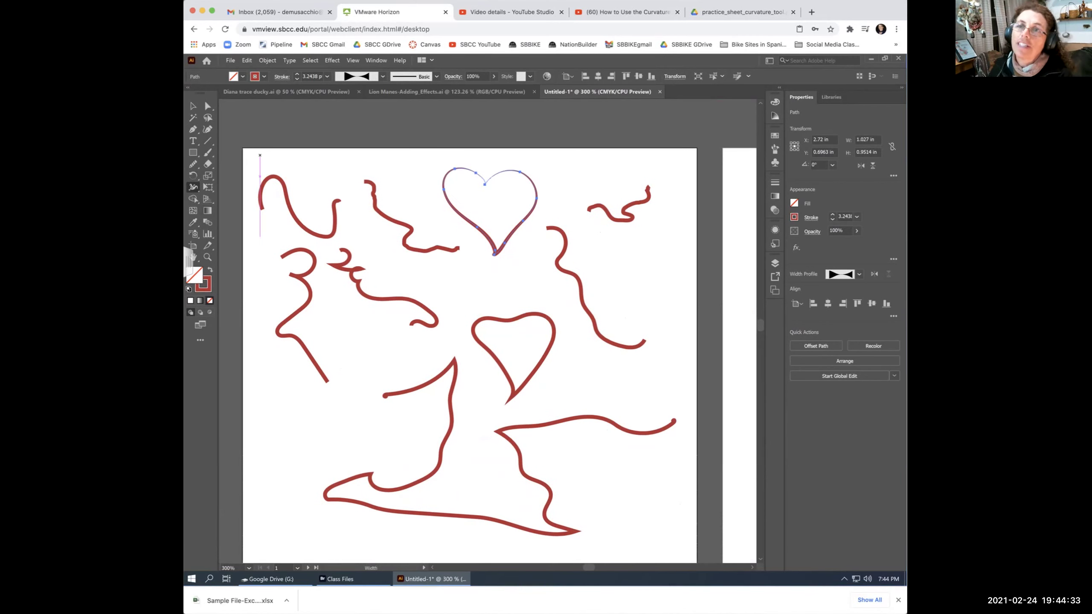
{"action": "key", "text": "v"}
{"action": "key", "text": "ctrl+shift+a"}
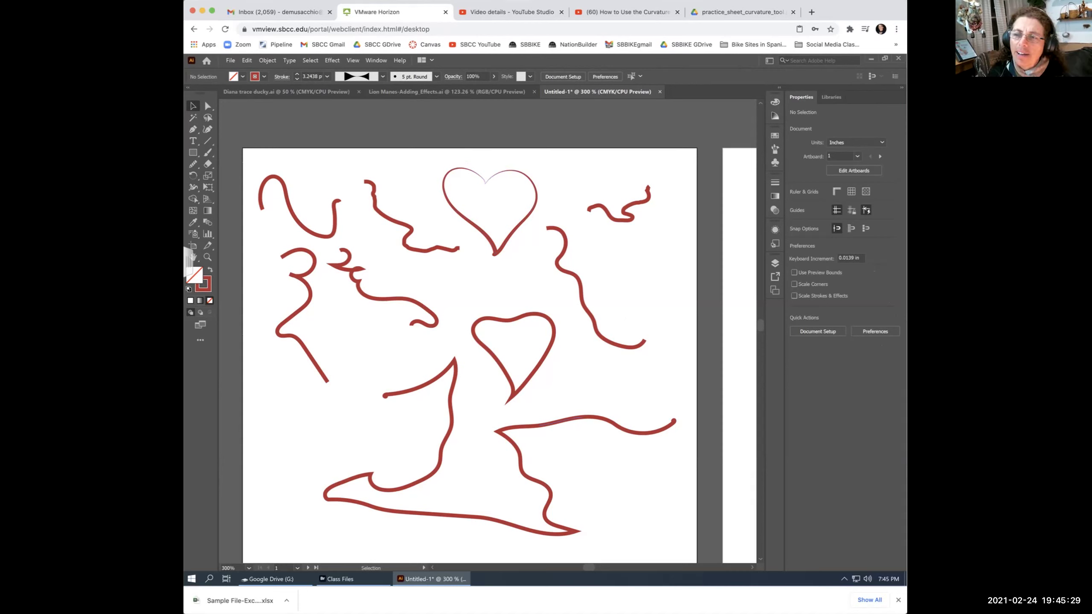
Thicken the large lower path with the Width tool, making its upright section about 25.6 pt wide and its long bottom edge moderately wider.
{"action": "left_click", "coordinate": [451, 415]}
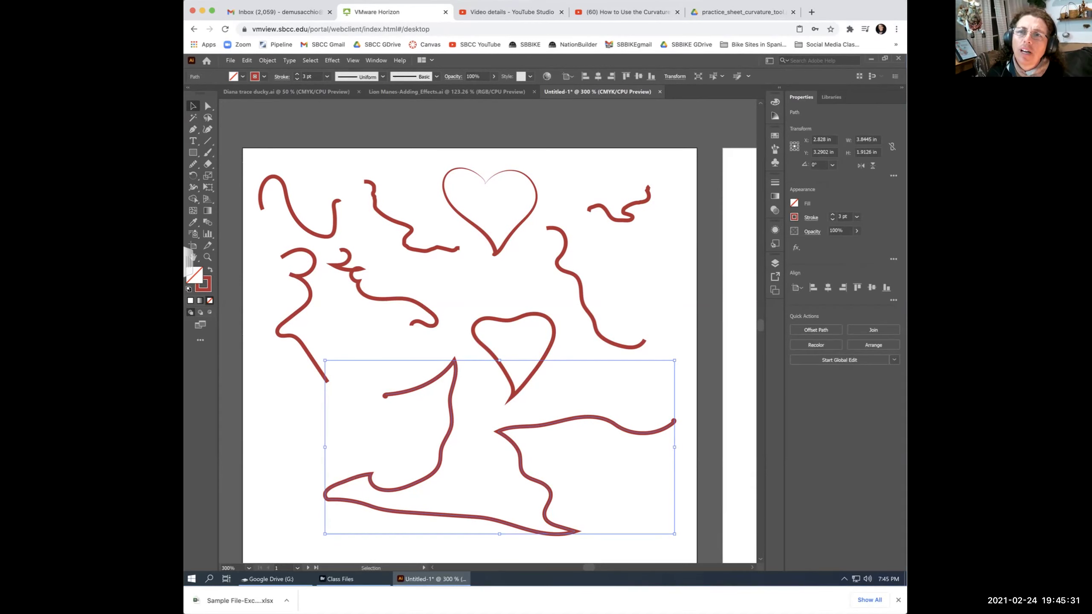
{"action": "left_click", "coordinate": [194, 188]}
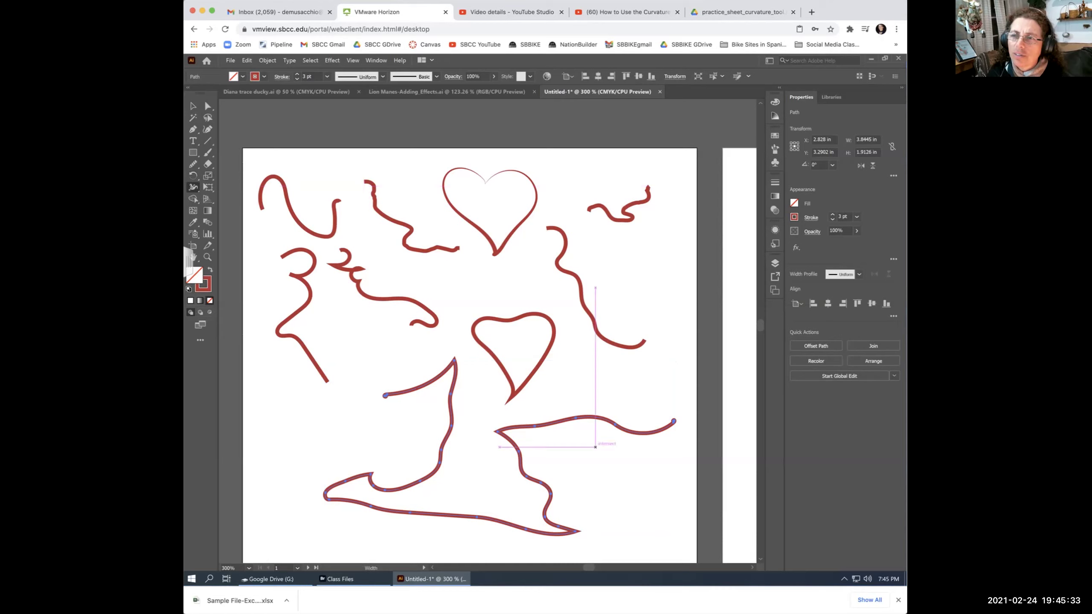
{"action": "left_click_drag", "start_coordinate": [452, 423], "coordinate": [468, 429]}
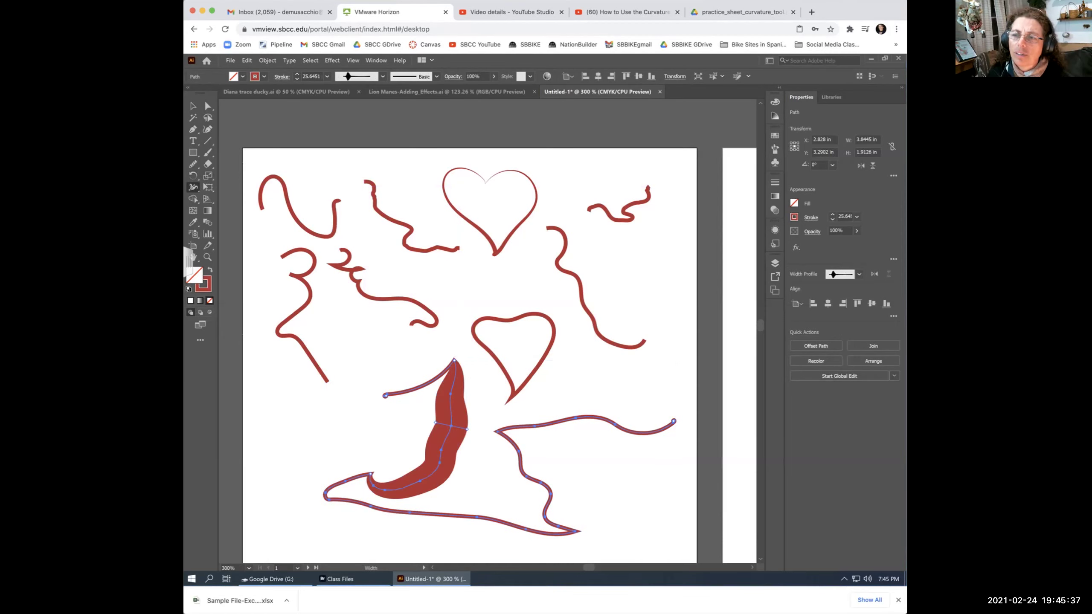
{"action": "left_click_drag", "start_coordinate": [476, 517], "coordinate": [475, 511]}
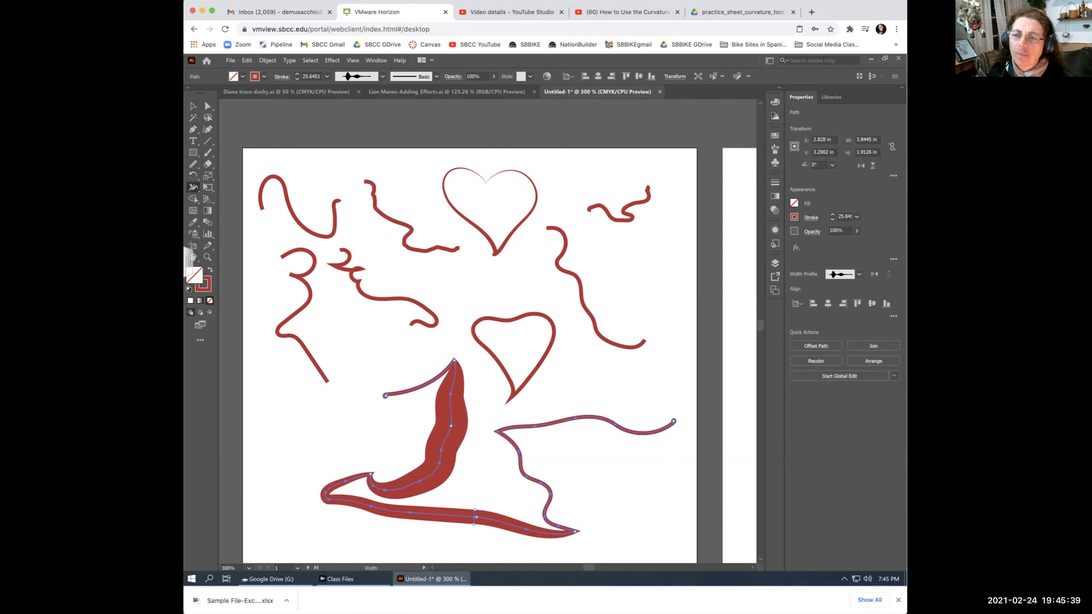
Thin the large path's small left hook to about 0.001 in, narrow the stroke below its thick upright section, and clear the selection.
{"action": "left_click_drag", "start_coordinate": [341, 476], "coordinate": [379, 481]}
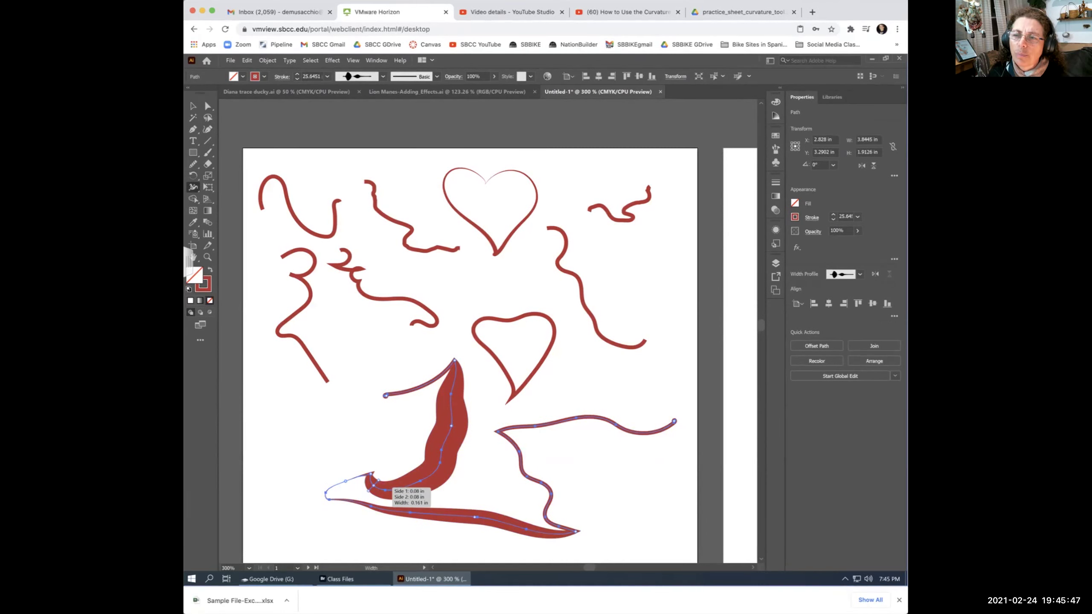
{"action": "left_click_drag", "start_coordinate": [378, 481], "coordinate": [377, 488]}
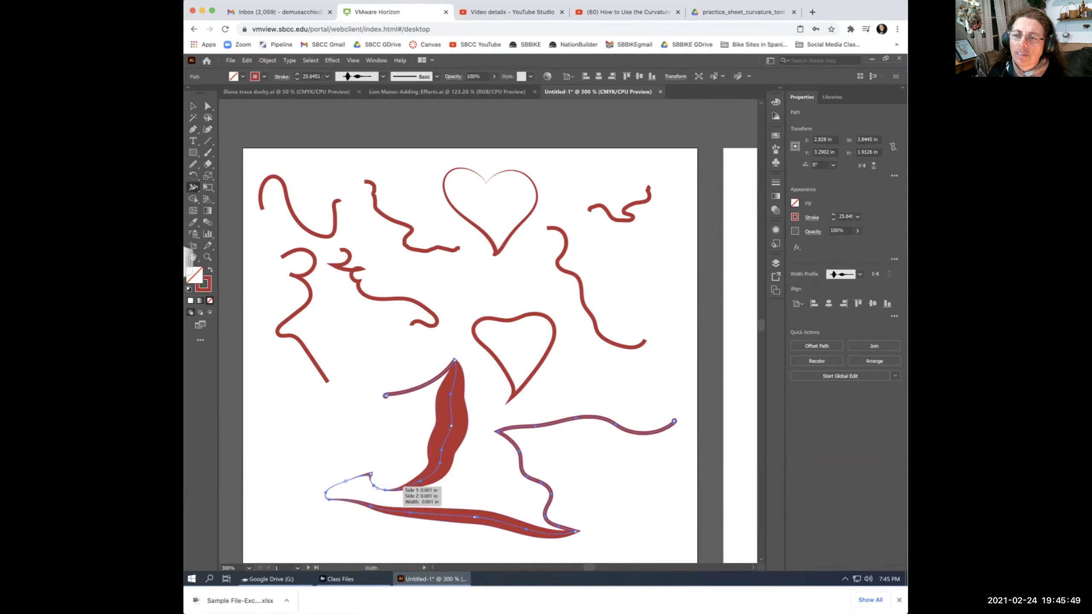
{"action": "left_click_drag", "start_coordinate": [454, 429], "coordinate": [442, 450]}
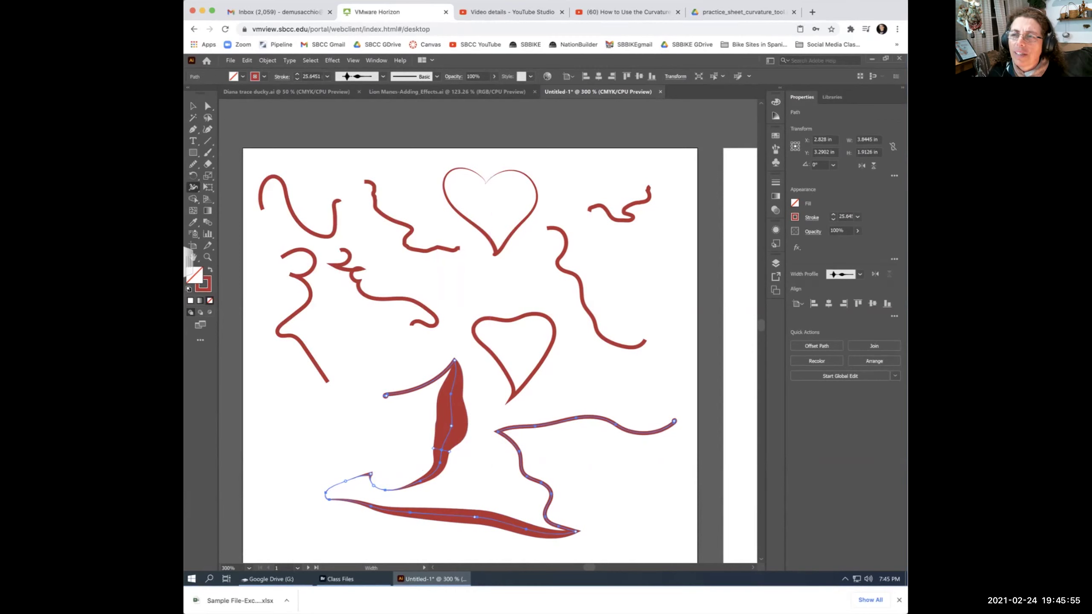
{"action": "key", "text": "v"}
{"action": "key", "text": "ctrl+shift+a"}
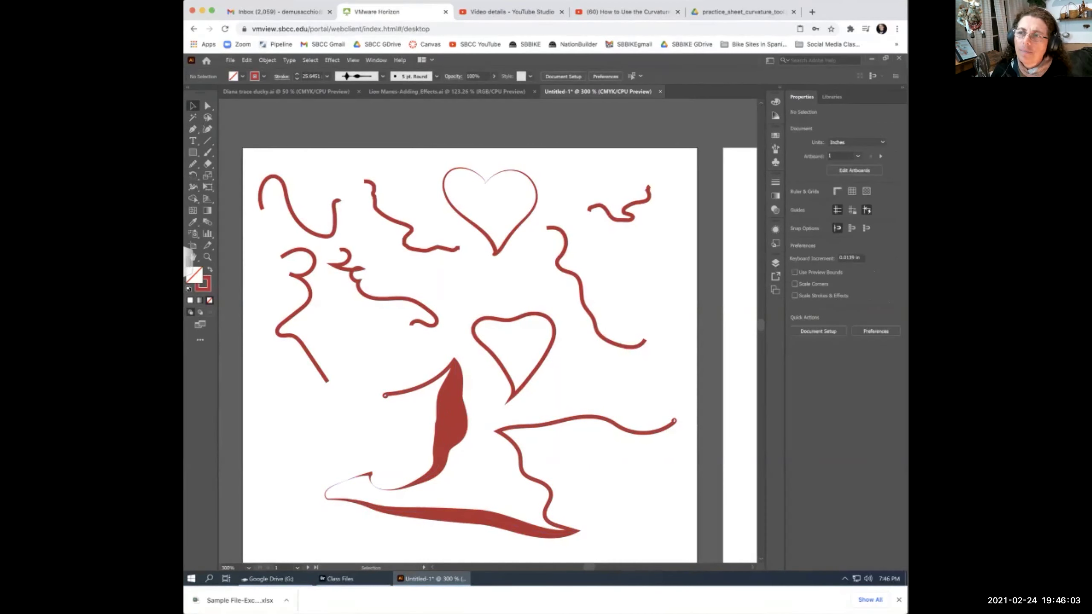
Activate the Blob Brush tool for painting on the blank second artboard.
{"action": "left_click", "coordinate": [192, 257]}
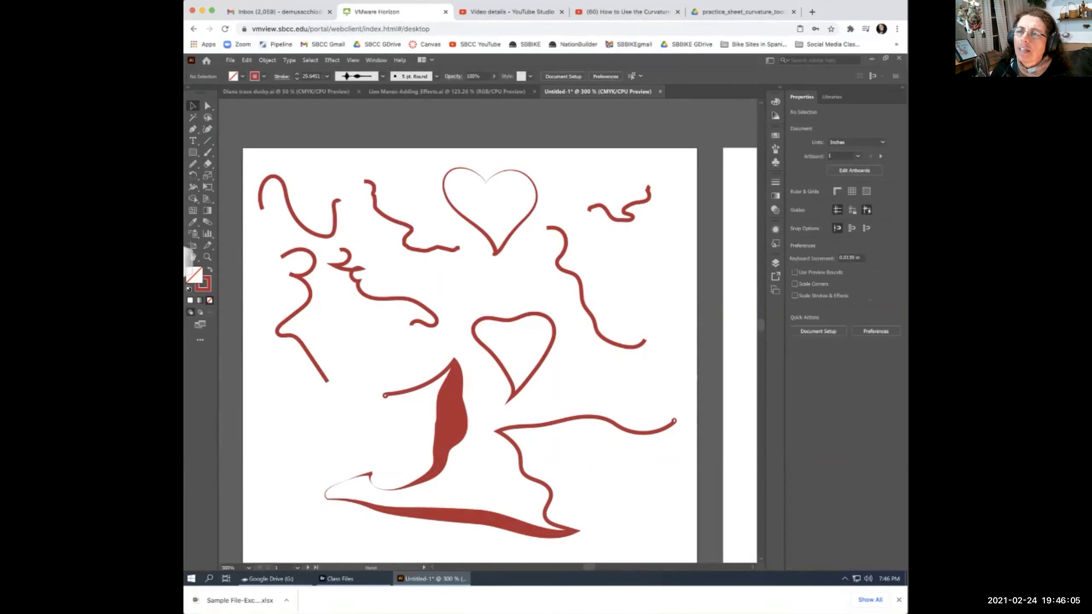
{"action": "scroll", "coordinate": [488, 356], "scroll_direction": "right", "scroll_amount": 5}
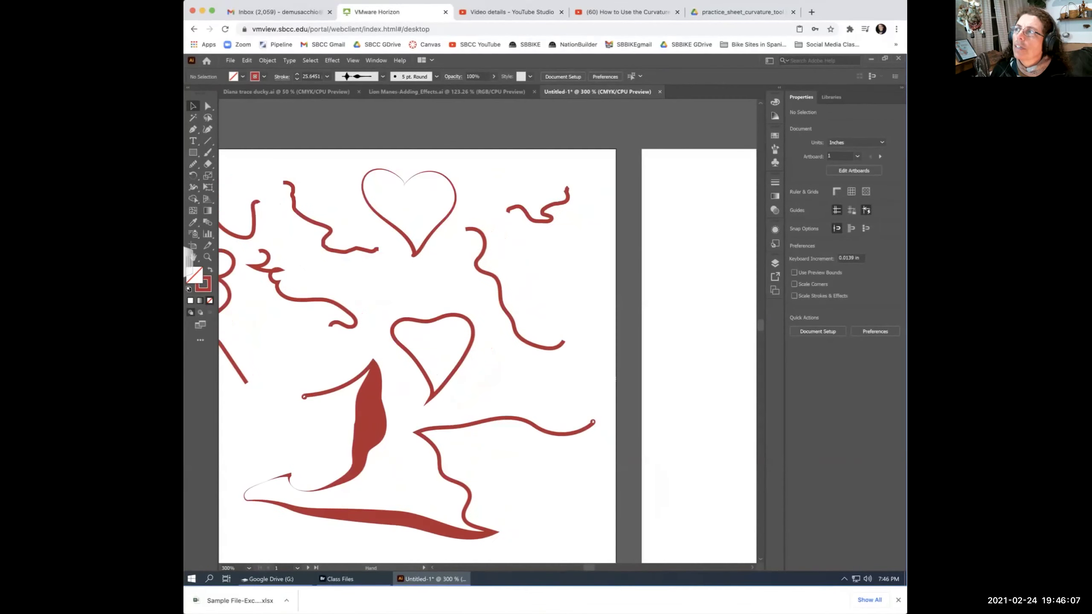
{"action": "scroll", "coordinate": [488, 344], "scroll_direction": "right", "scroll_amount": 10}
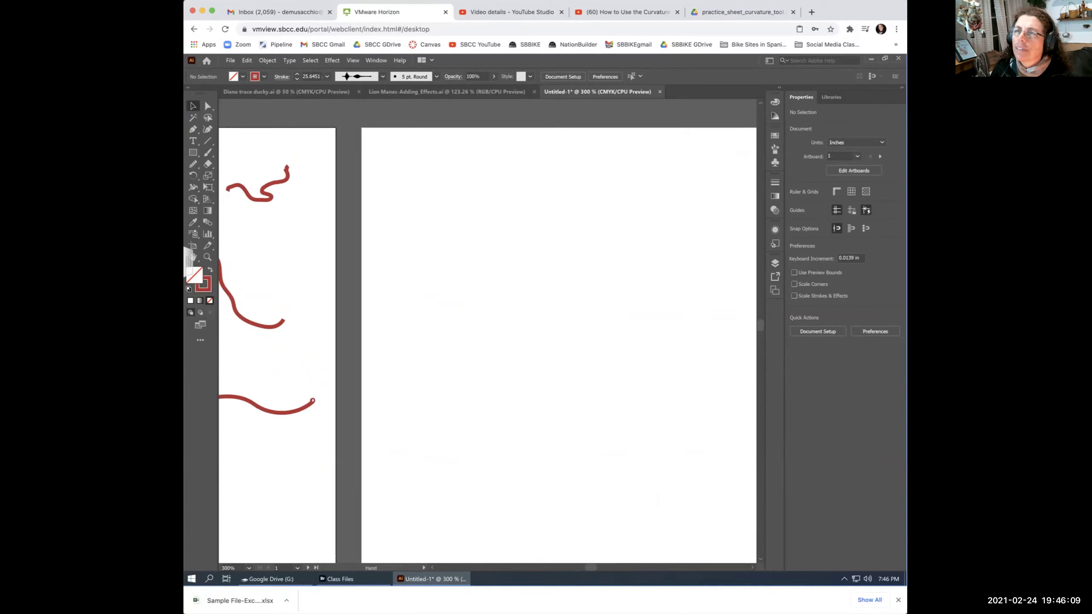
{"action": "scroll", "coordinate": [488, 344], "scroll_direction": "right", "scroll_amount": 5}
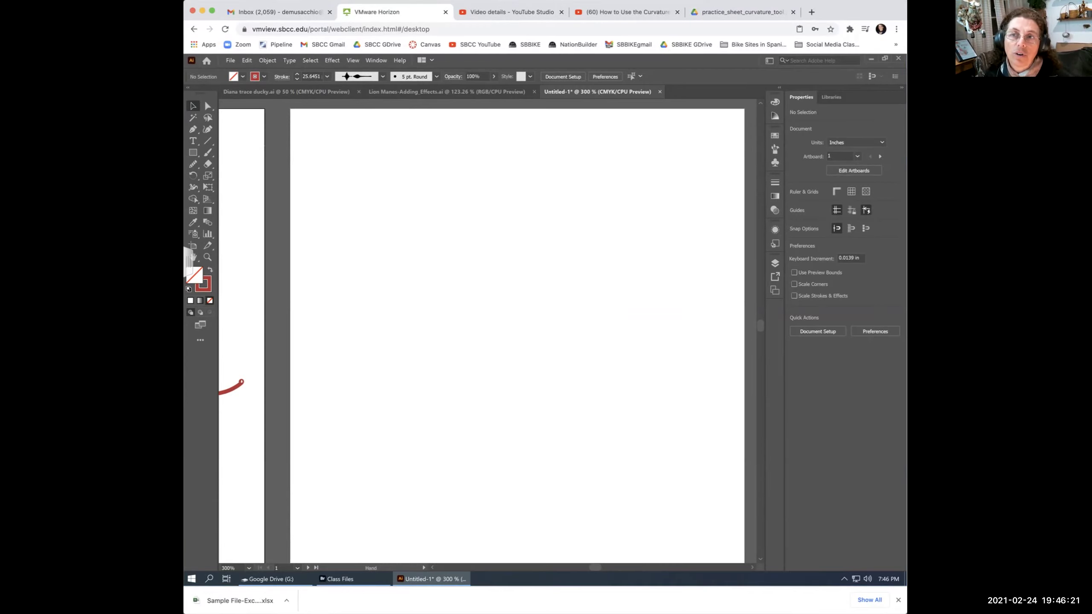
{"action": "scroll", "coordinate": [488, 331], "scroll_direction": "left", "scroll_amount": 10}
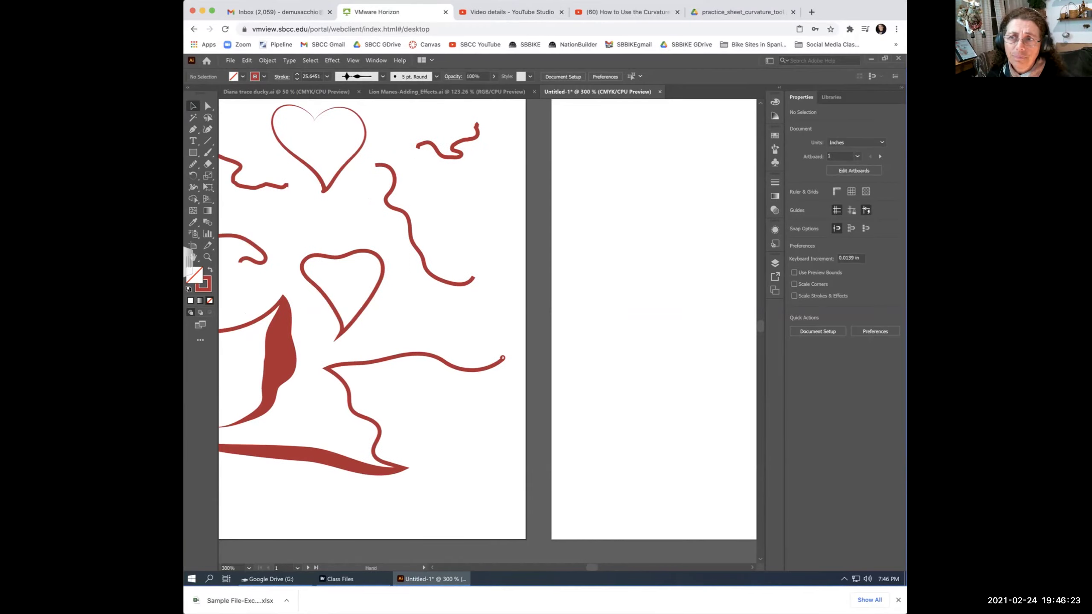
{"action": "scroll", "coordinate": [488, 331], "scroll_direction": "right", "scroll_amount": 10}
{"action": "scroll", "coordinate": [488, 331], "scroll_direction": "right", "scroll_amount": 2}
{"action": "scroll", "coordinate": [489, 331], "scroll_direction": "up", "scroll_amount": 1}
{"action": "scroll", "coordinate": [489, 331], "scroll_direction": "right", "scroll_amount": 1}
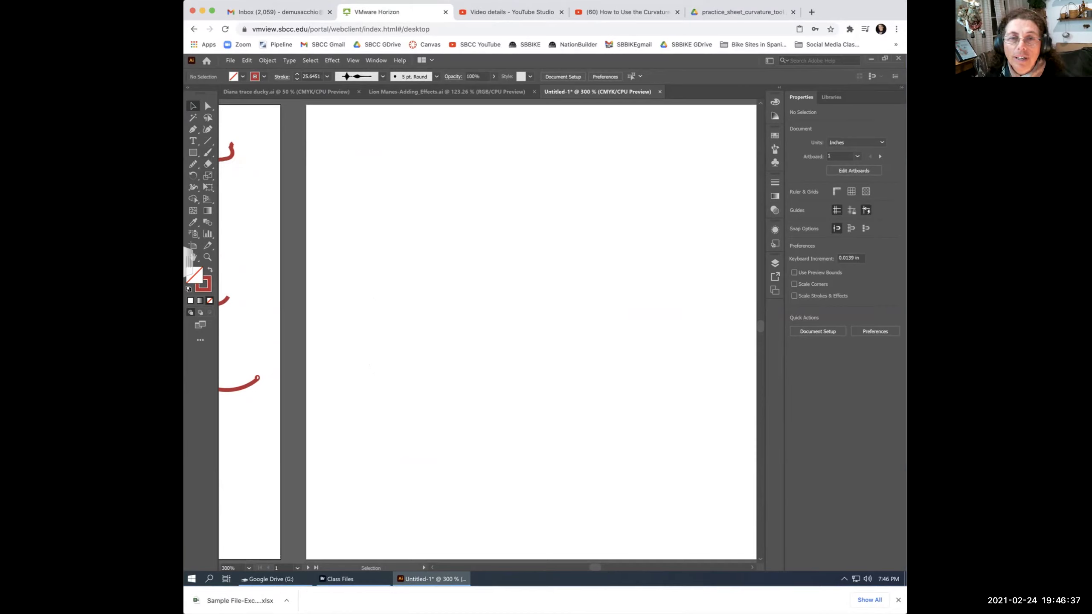
{"action": "key", "text": "b"}
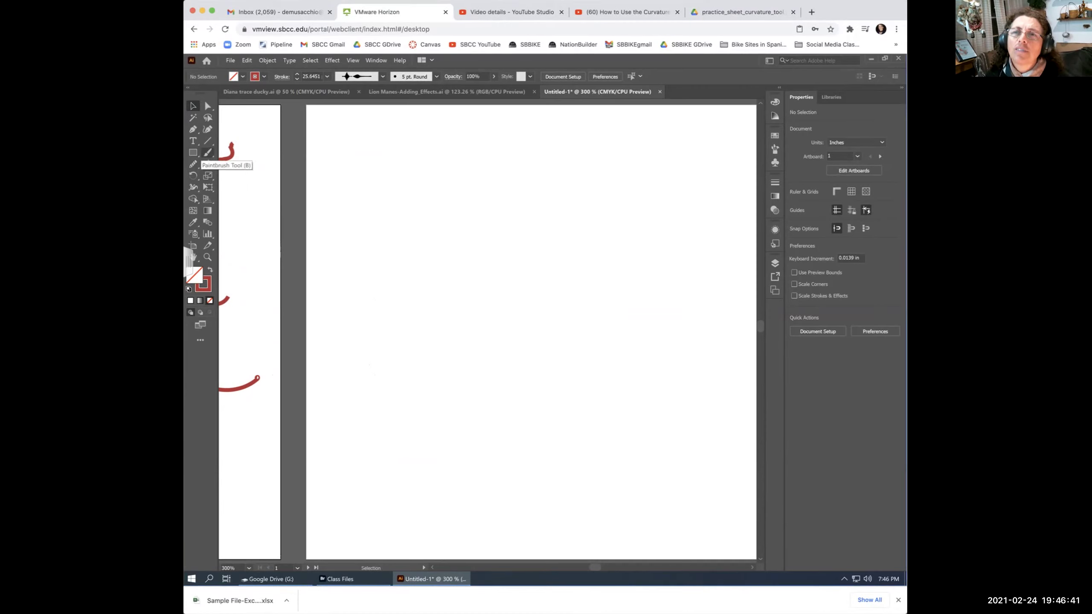
{"action": "left_click", "coordinate": [208, 152]}
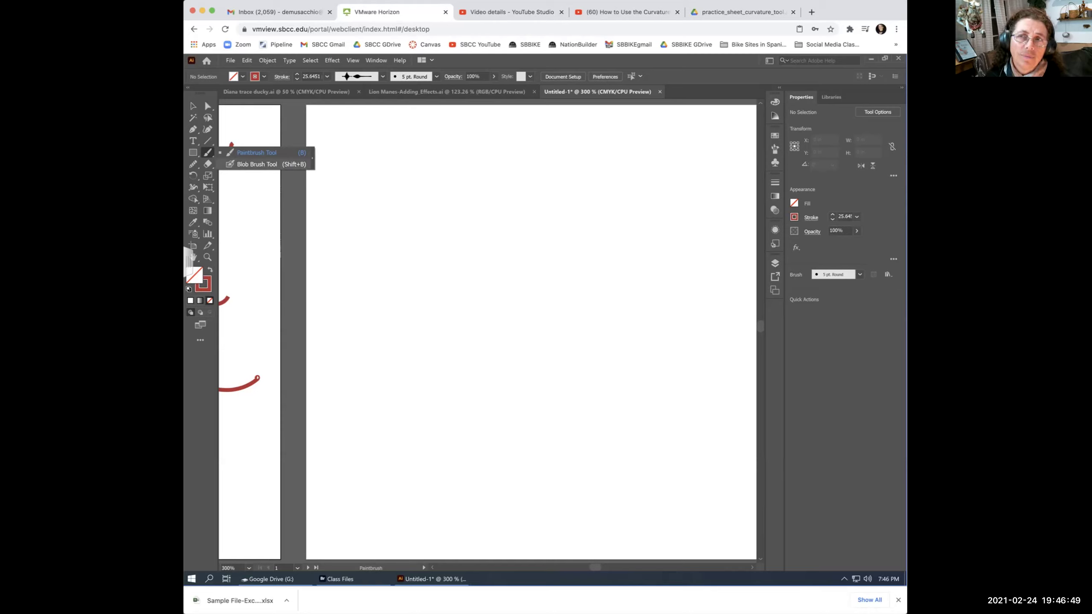
{"action": "left_click", "coordinate": [257, 164]}
{"action": "left_click", "coordinate": [208, 152]}
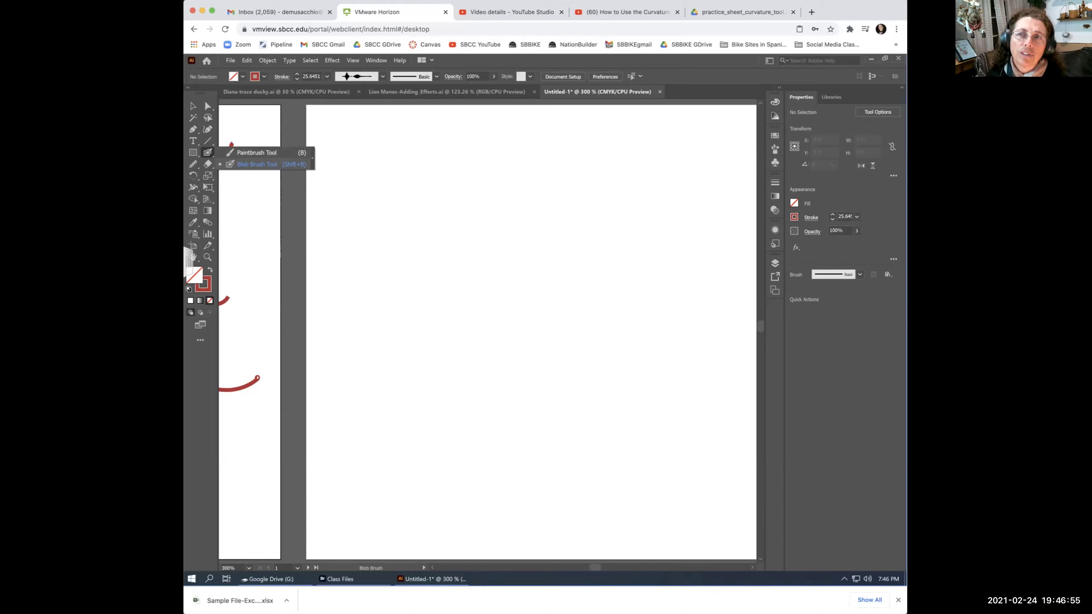
{"action": "left_click", "coordinate": [257, 164]}
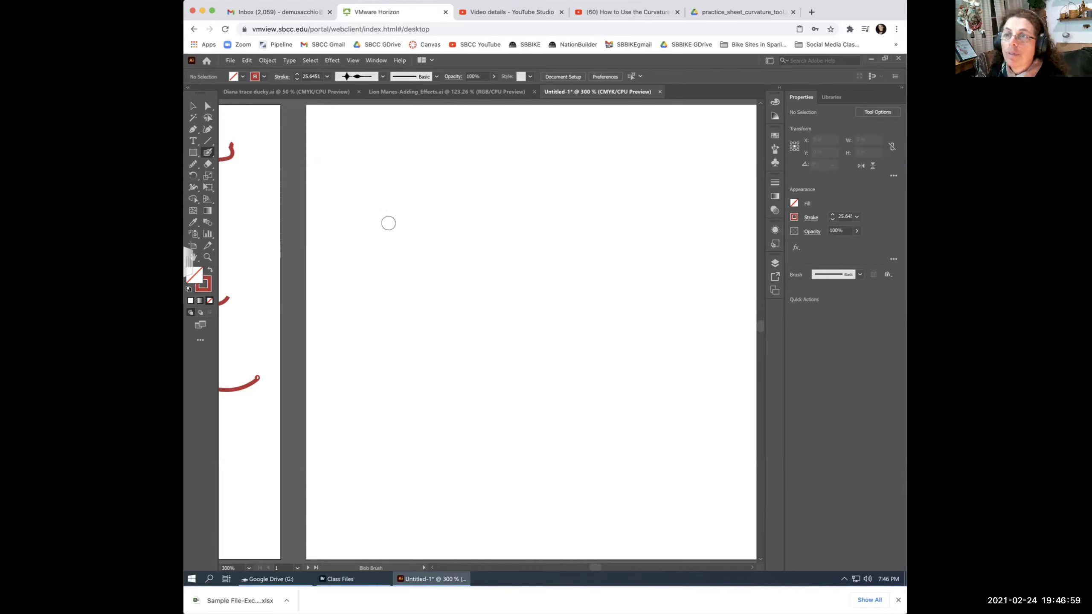
Enlarge and shrink the Blob Brush tip several times over the blank artboard to demonstrate its size adjustment.
{"action": "key", "text": "bracketright"}
{"action": "key", "text": "bracketright"}
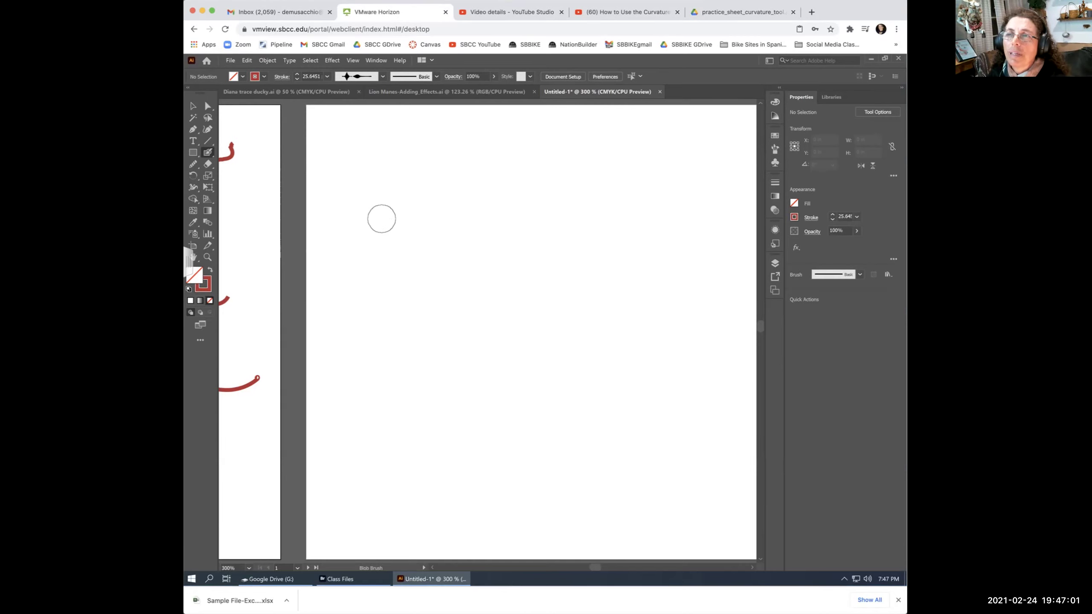
{"action": "key", "text": "bracketright"}
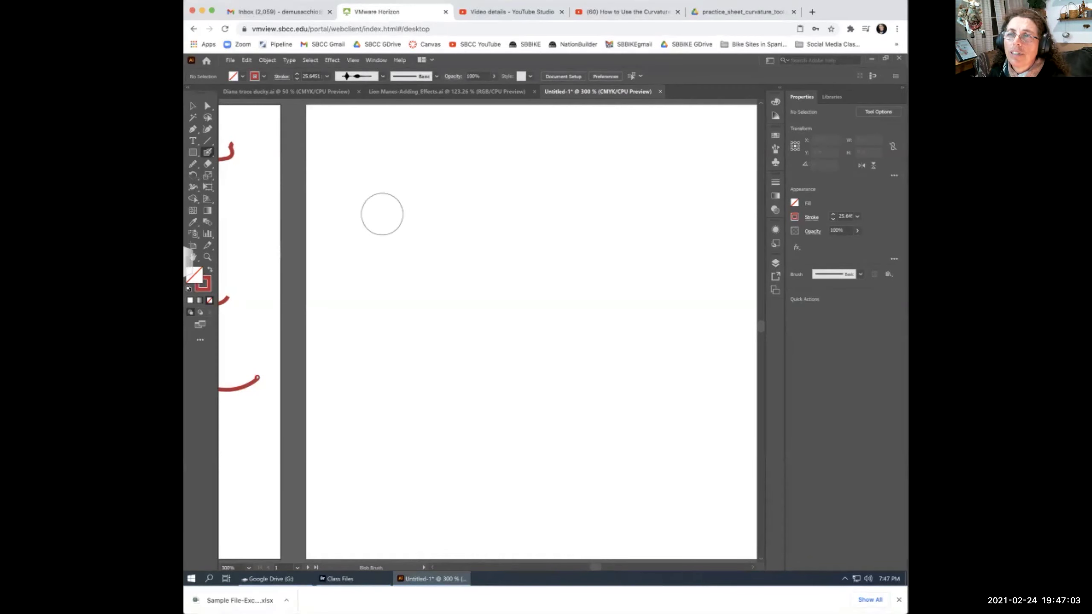
{"action": "key", "text": "bracketleft"}
{"action": "key", "text": "bracketright"}
{"action": "key", "text": "bracketright"}
{"action": "key", "text": "bracketright"}
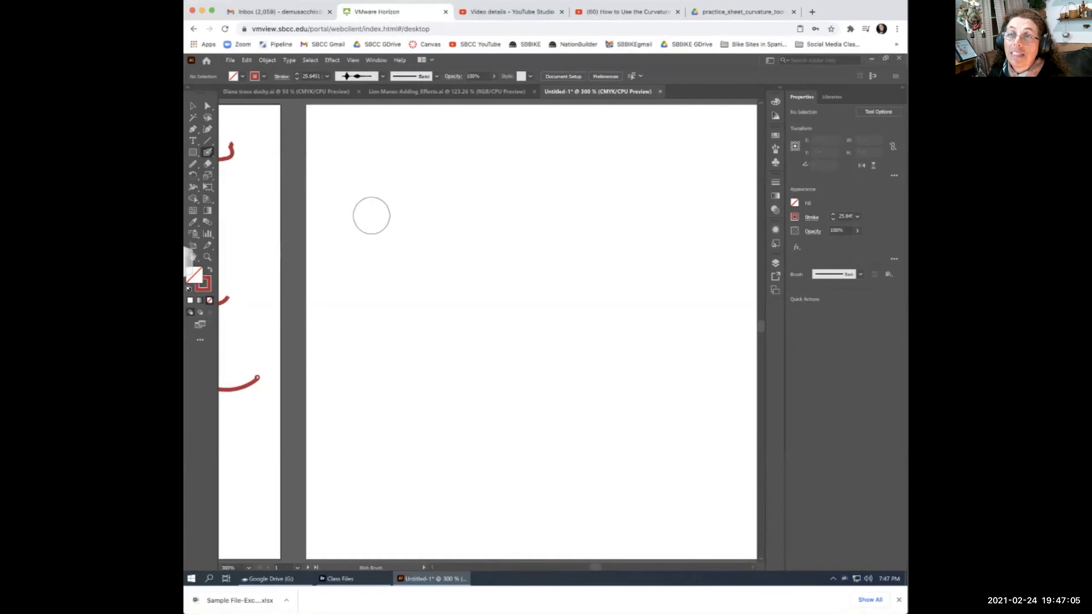
{"action": "key", "text": "bracketleft"}
{"action": "key", "text": "bracketleft"}
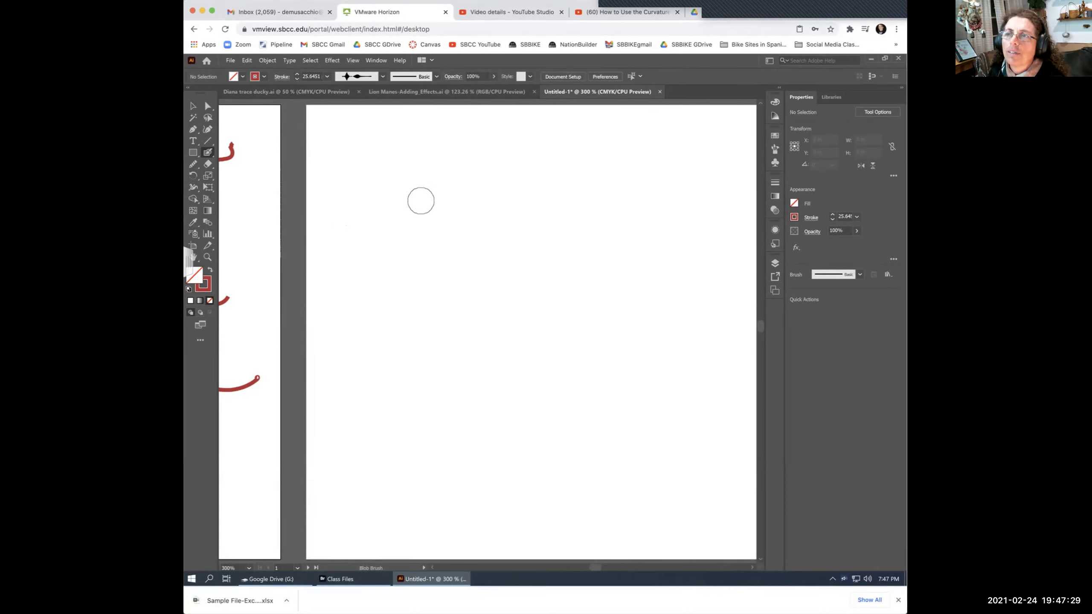
{"action": "key", "text": "bracketright"}
{"action": "key", "text": "bracketright"}
{"action": "key", "text": "bracketright"}
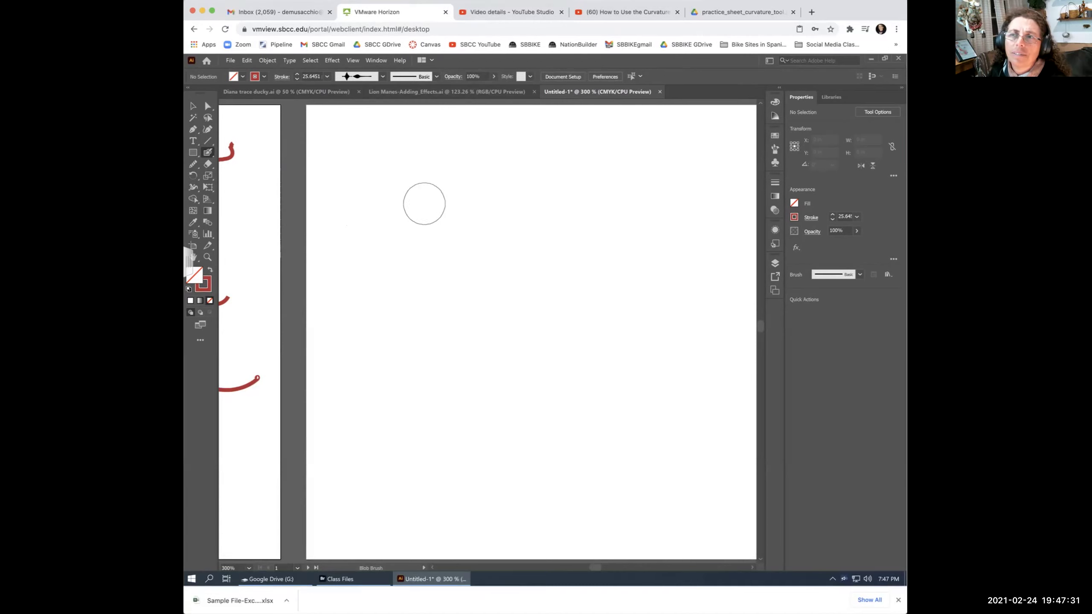
{"action": "key", "text": "bracketleft"}
{"action": "key", "text": "bracketleft"}
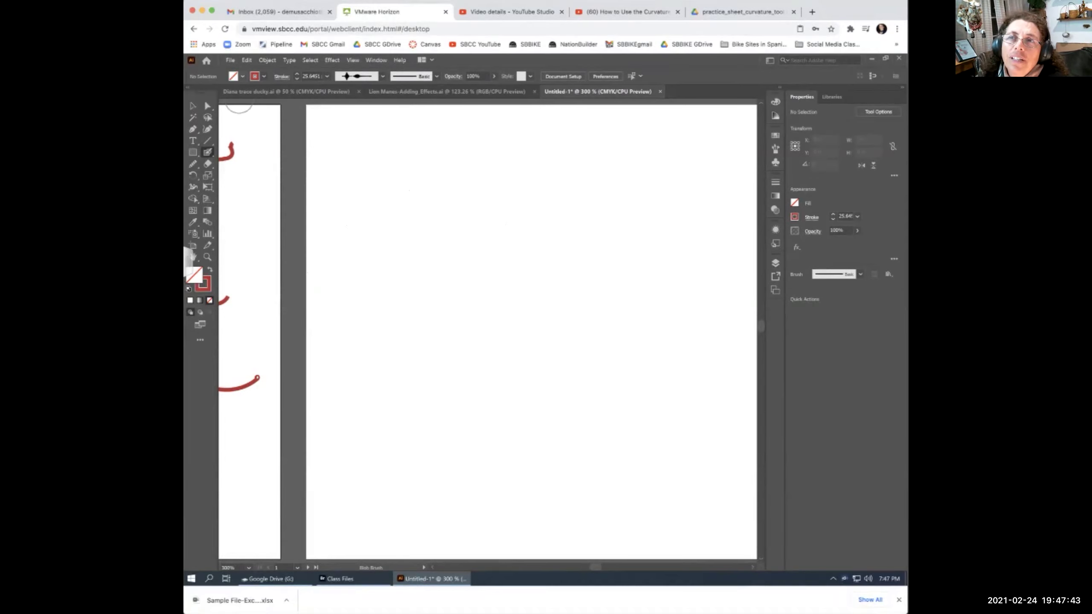
Choose an orange fill and paint a scalloped Blob Brush shape stepping down to the right across the blank artboard.
{"action": "left_click", "coordinate": [243, 76]}
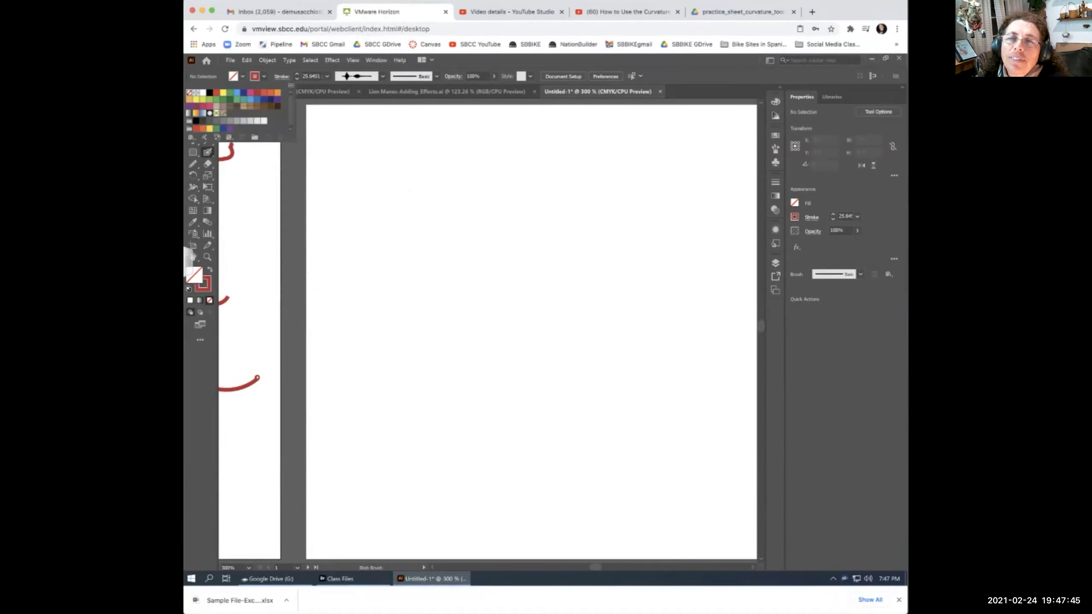
{"action": "left_click", "coordinate": [237, 93]}
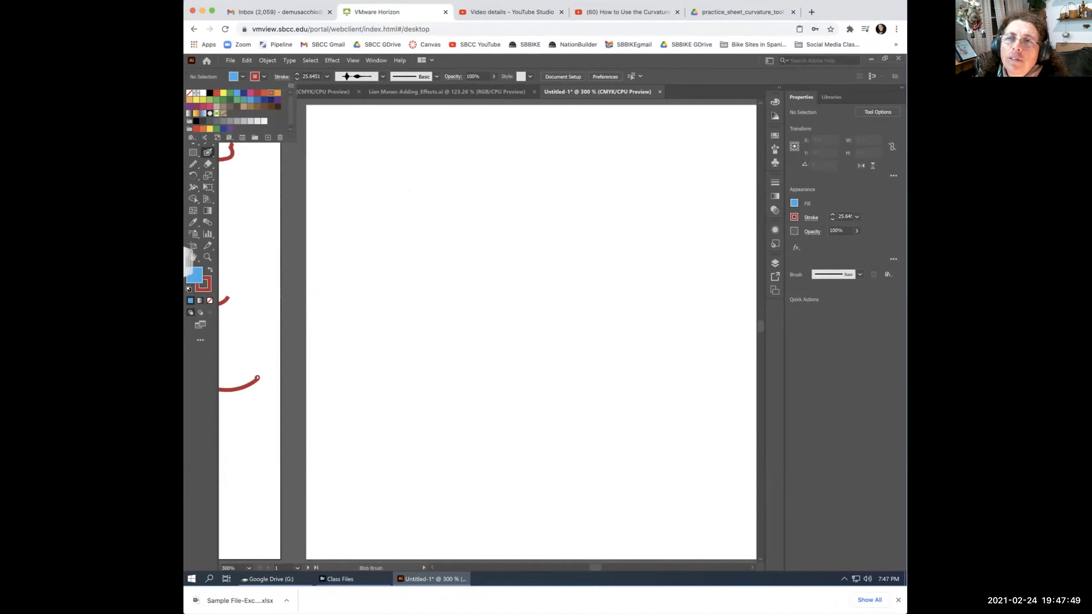
{"action": "left_click", "coordinate": [271, 92]}
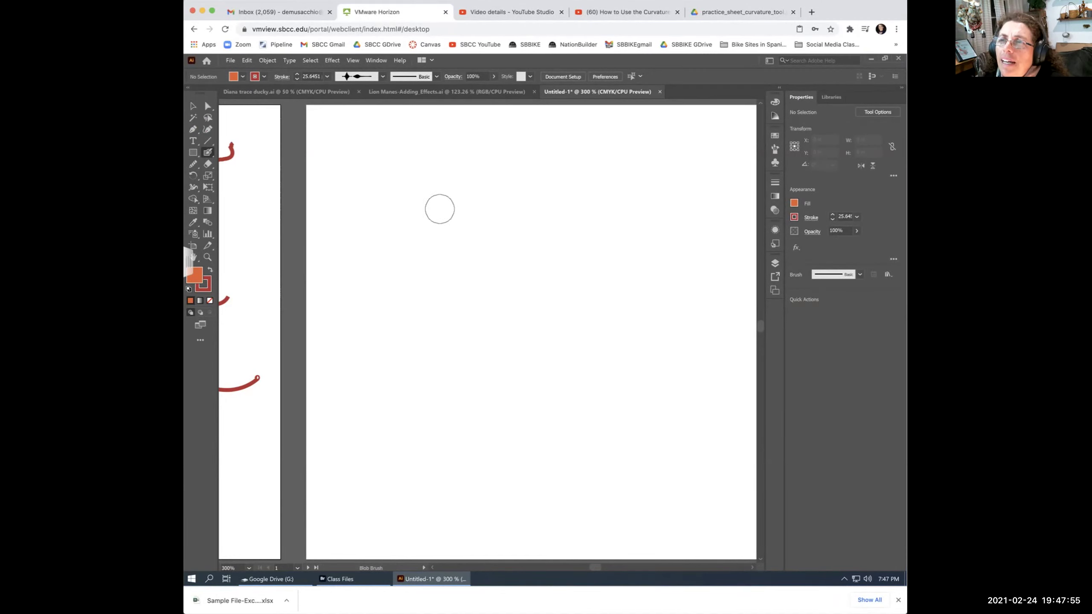
{"action": "mouse_move", "coordinate": [429, 232]}
{"action": "left_mouse_down"}
{"action": "mouse_move", "coordinate": [491, 202]}
{"action": "mouse_move", "coordinate": [510, 212]}
{"action": "left_mouse_up"}
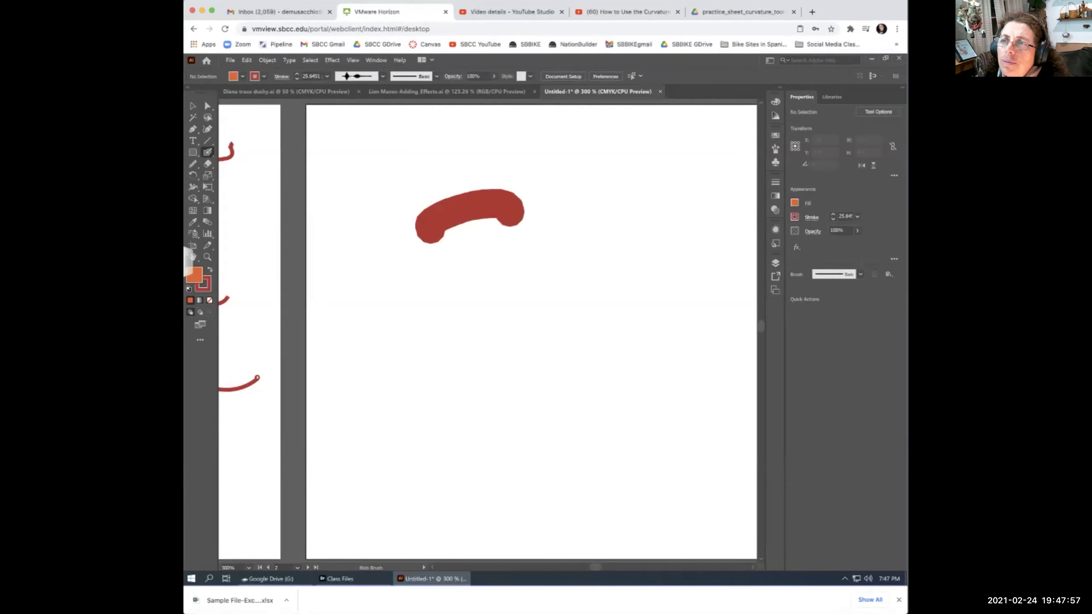
{"action": "mouse_move", "coordinate": [457, 234]}
{"action": "left_mouse_down"}
{"action": "mouse_move", "coordinate": [539, 231]}
{"action": "mouse_move", "coordinate": [531, 284]}
{"action": "mouse_move", "coordinate": [577, 317]}
{"action": "left_mouse_up"}
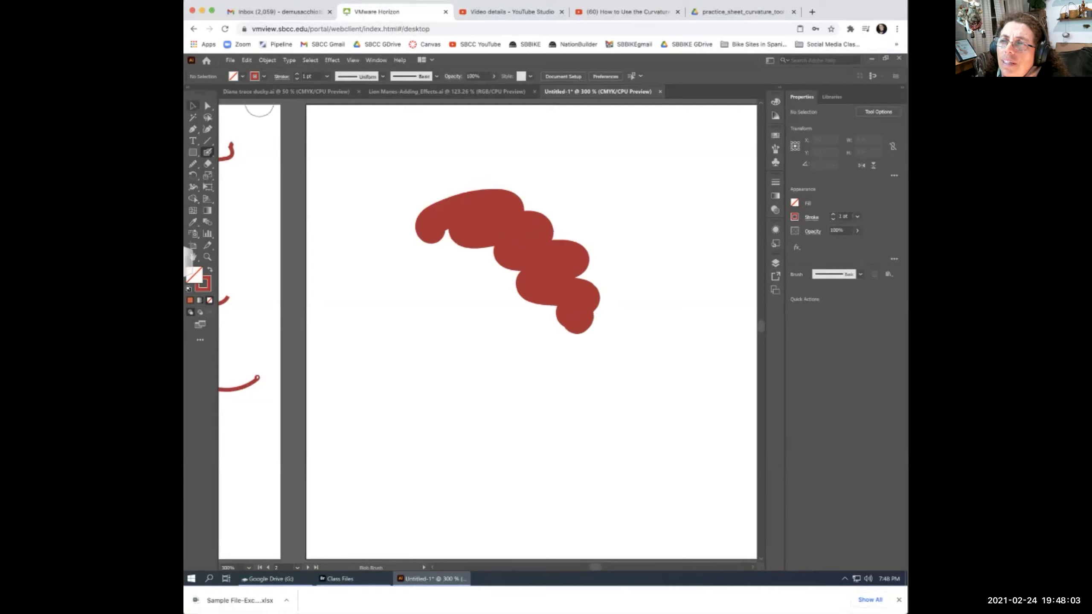
Select the painted shape, show its anchor points with Direct Selection, and move the shape right and slightly up.
{"action": "left_click_drag", "start_coordinate": [503, 224], "coordinate": [498, 223]}
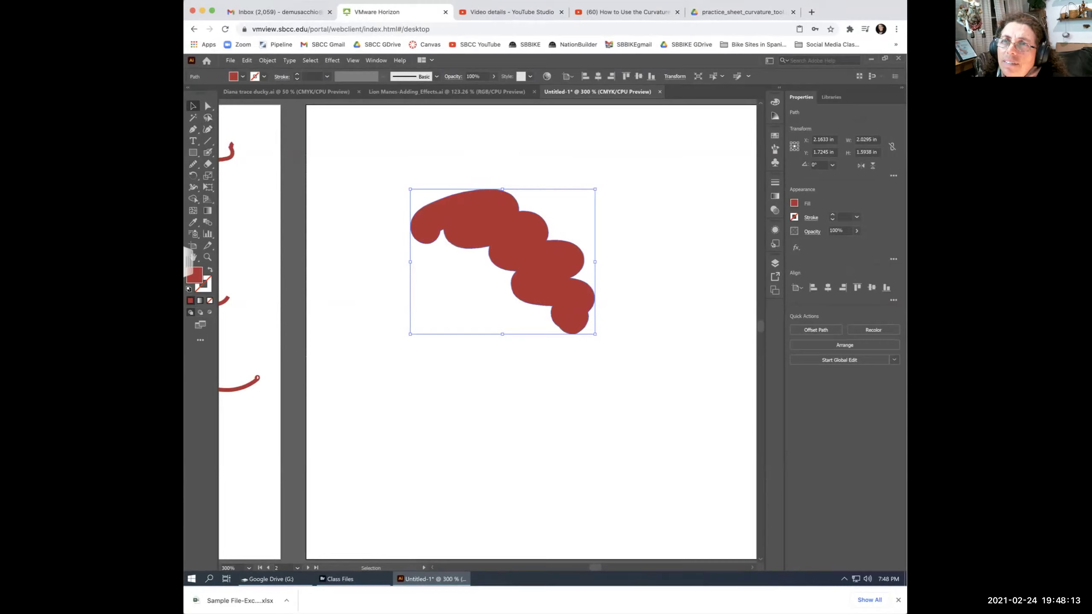
{"action": "key", "text": "a"}
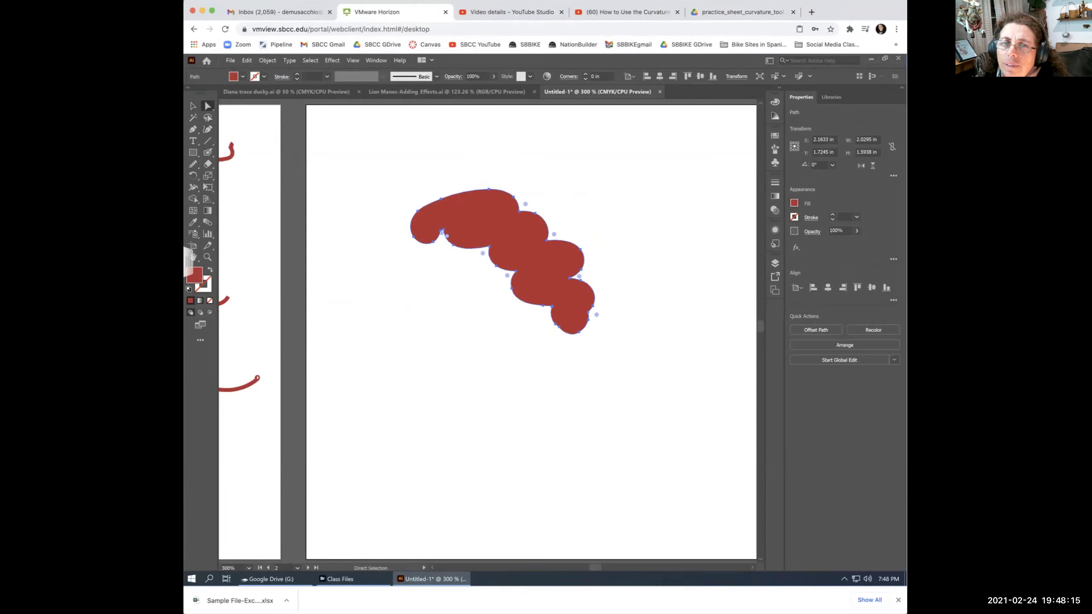
{"action": "key", "text": "v"}
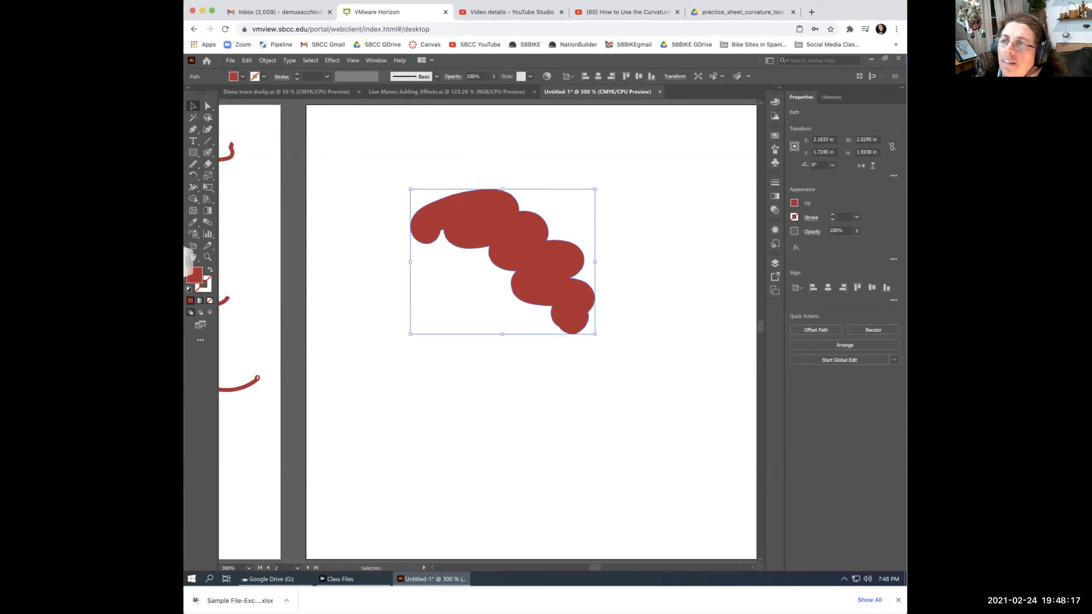
{"action": "left_click_drag", "start_coordinate": [535, 225], "coordinate": [586, 210]}
Paint a separate vertical scalloped blob left of the first shape and extend the first shape's underside with the Blob Brush.
{"action": "key", "text": "shift+b"}
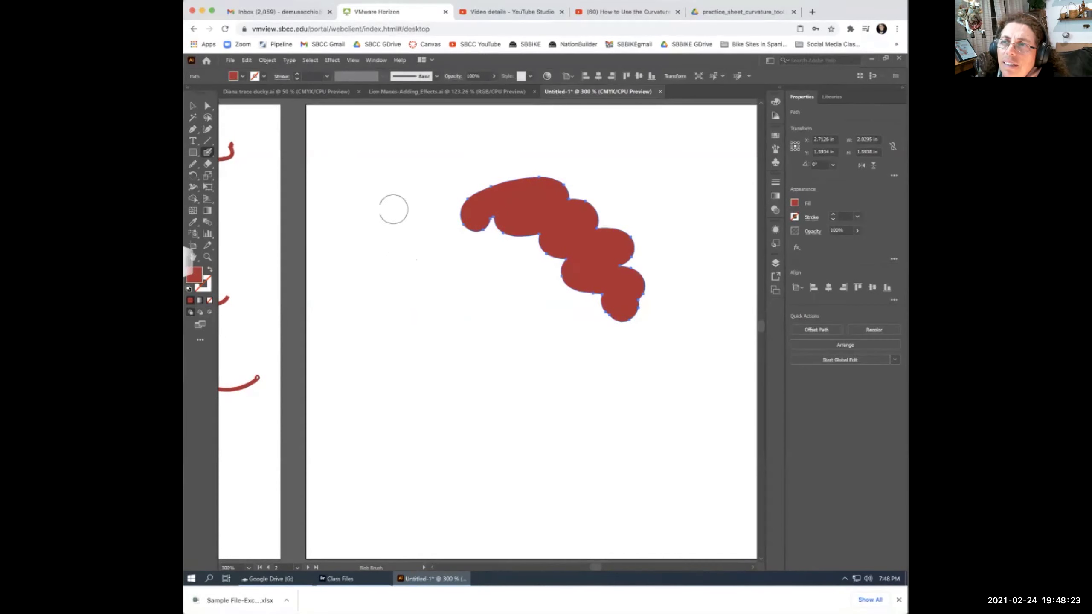
{"action": "mouse_move", "coordinate": [356, 208]}
{"action": "left_mouse_down"}
{"action": "mouse_move", "coordinate": [388, 208]}
{"action": "mouse_move", "coordinate": [363, 231]}
{"action": "mouse_move", "coordinate": [390, 267]}
{"action": "mouse_move", "coordinate": [380, 317]}
{"action": "mouse_move", "coordinate": [399, 330]}
{"action": "left_mouse_up"}
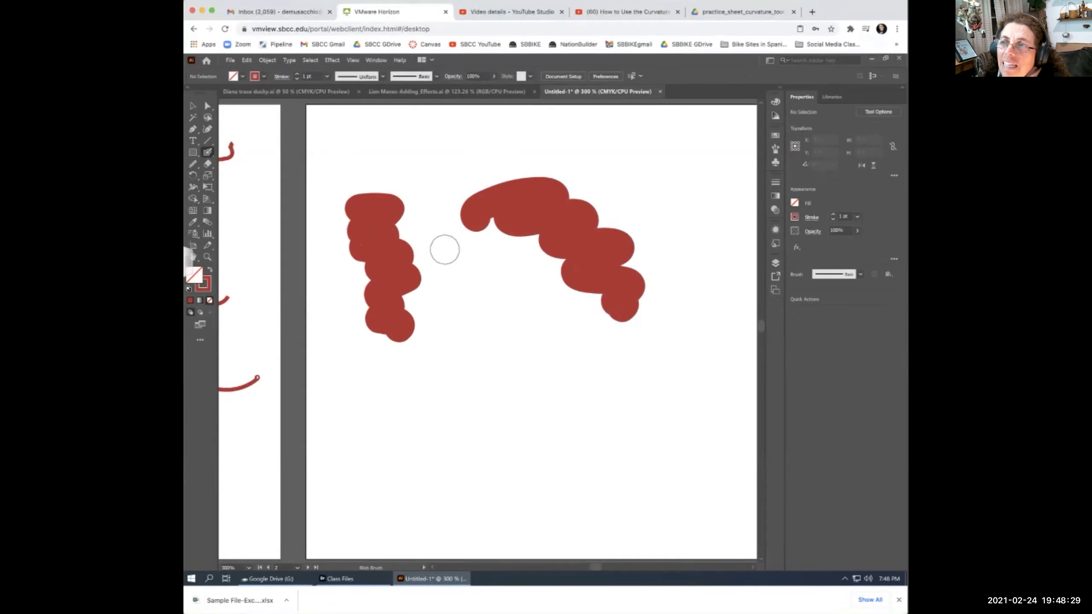
{"action": "mouse_move", "coordinate": [474, 228]}
{"action": "left_mouse_down"}
{"action": "mouse_move", "coordinate": [538, 258]}
{"action": "mouse_move", "coordinate": [529, 316]}
{"action": "left_mouse_up"}
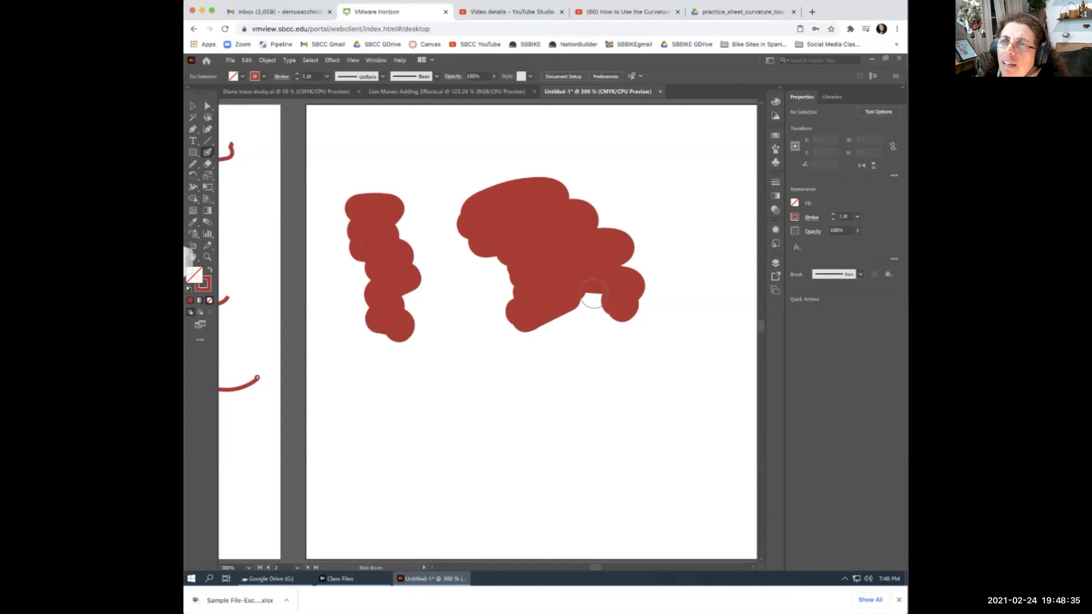
Select each of the two blobs in turn to check that they are separate, and nudge the larger one left.
{"action": "key", "text": "v"}
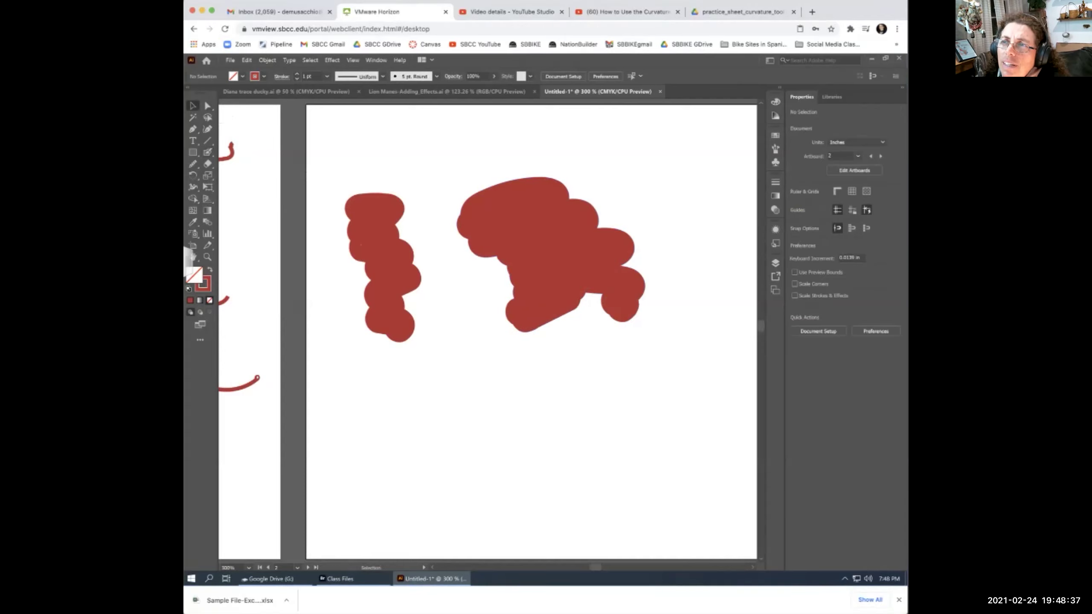
{"action": "left_click", "coordinate": [542, 250]}
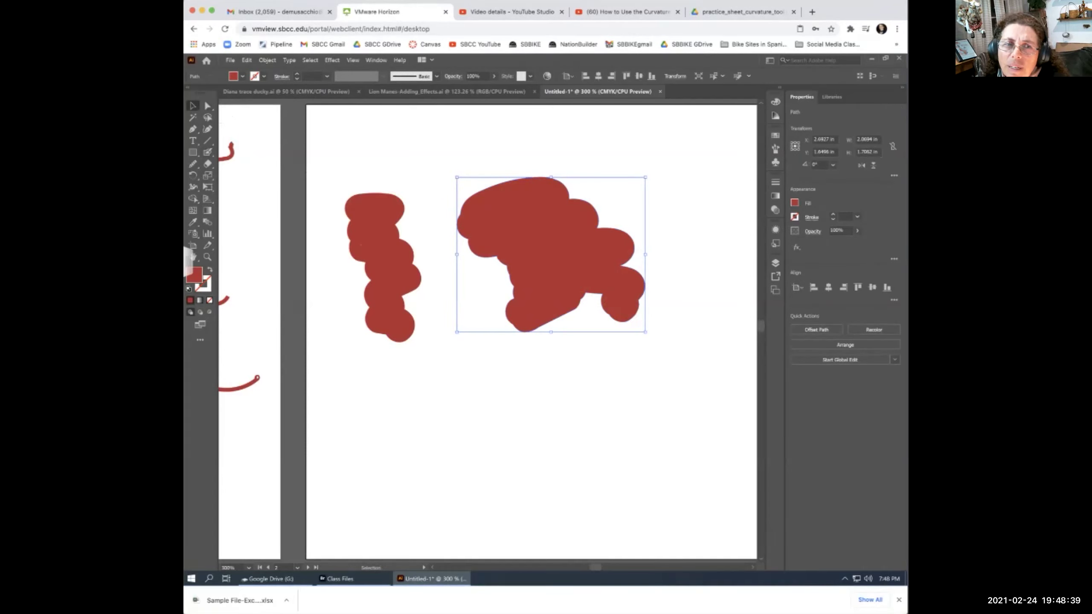
{"action": "left_click", "coordinate": [378, 258]}
{"action": "left_click_drag", "start_coordinate": [542, 250], "coordinate": [538, 250]}
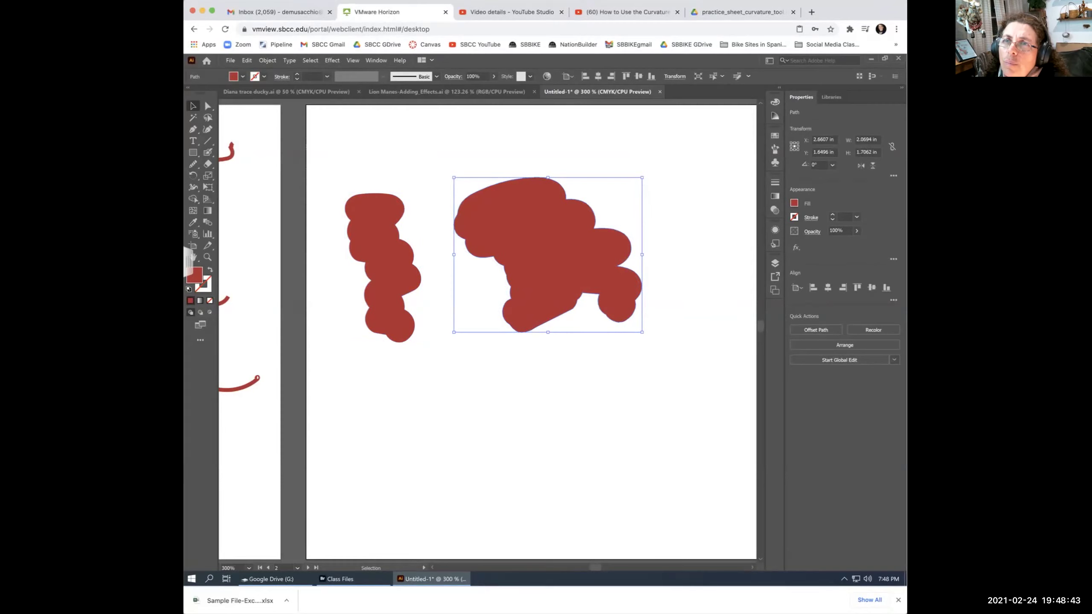
Bridge the gap between the two blobs with Blob Brush strokes and delete the merged shape.
{"action": "key", "text": "shift+b"}
{"action": "mouse_move", "coordinate": [483, 222]}
{"action": "left_mouse_down"}
{"action": "mouse_move", "coordinate": [526, 230]}
{"action": "mouse_move", "coordinate": [408, 234]}
{"action": "mouse_move", "coordinate": [414, 252]}
{"action": "mouse_move", "coordinate": [482, 265]}
{"action": "left_mouse_up"}
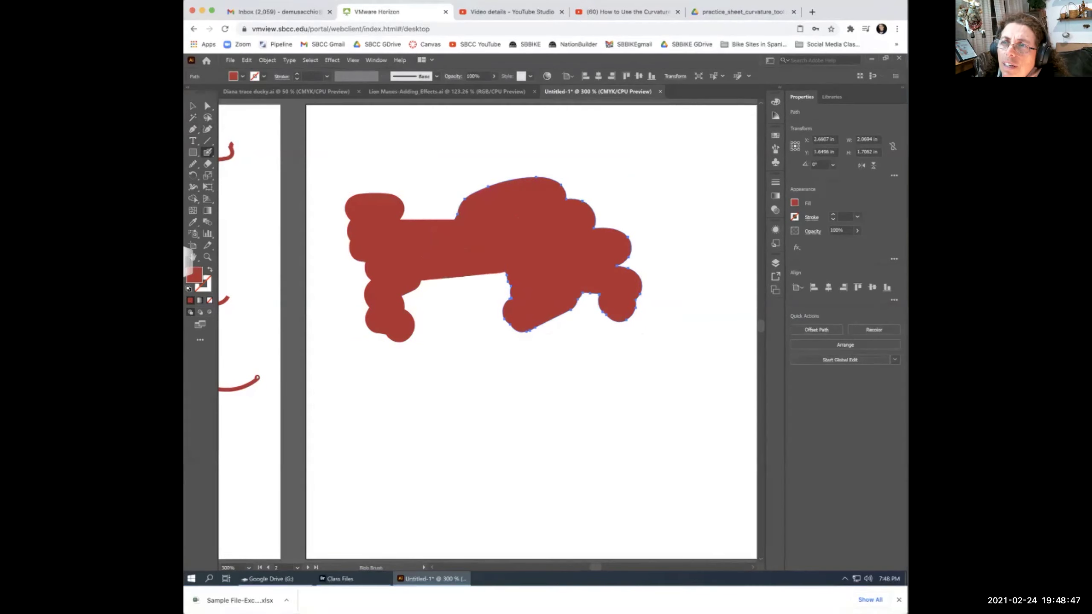
{"action": "key", "text": "v"}
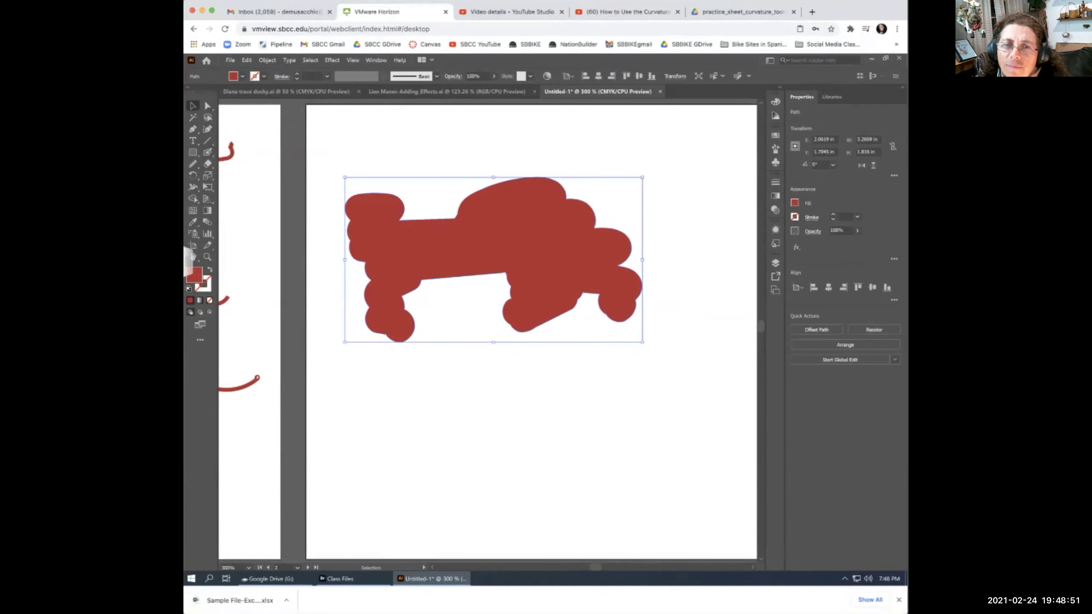
{"action": "left_click_drag", "start_coordinate": [567, 261], "coordinate": [574, 239]}
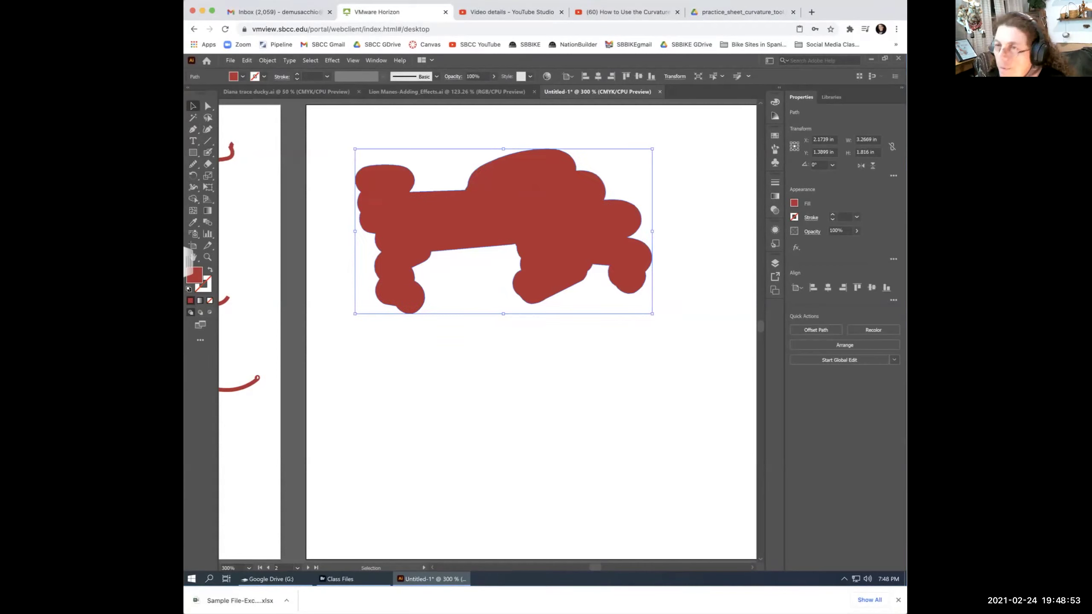
{"action": "key", "text": "Delete"}
Paint a heart outline on the artboard with the Blob Brush and fill in its interior.
{"action": "left_click", "coordinate": [207, 152]}
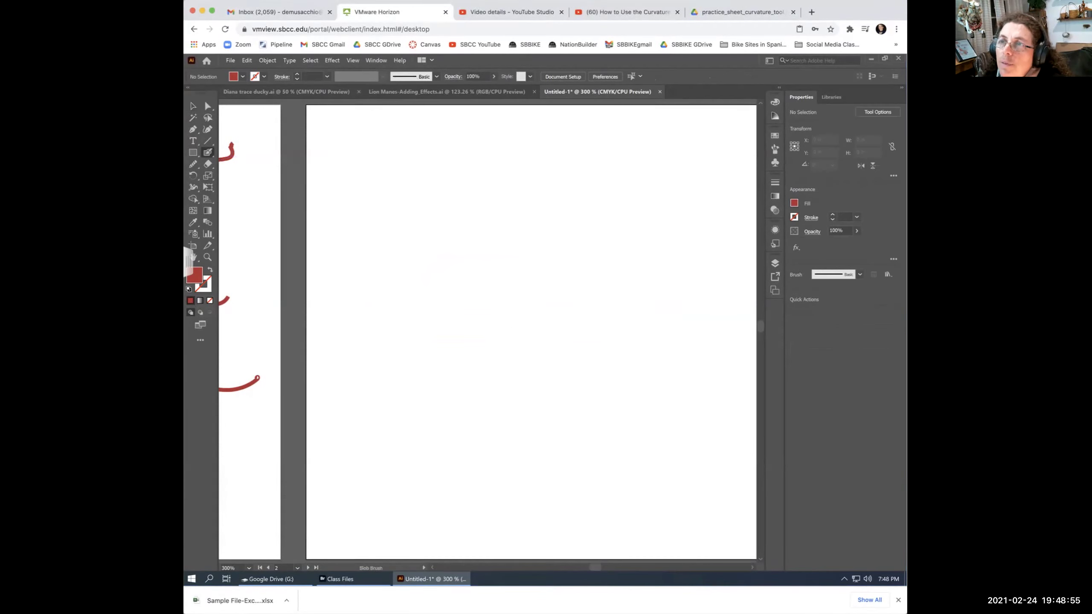
{"action": "mouse_move", "coordinate": [500, 219]}
{"action": "left_mouse_down"}
{"action": "mouse_move", "coordinate": [452, 196]}
{"action": "mouse_move", "coordinate": [435, 254]}
{"action": "mouse_move", "coordinate": [495, 284]}
{"action": "mouse_move", "coordinate": [552, 387]}
{"action": "left_mouse_up"}
{"action": "mouse_move", "coordinate": [509, 229]}
{"action": "left_mouse_down"}
{"action": "mouse_move", "coordinate": [588, 189]}
{"action": "mouse_move", "coordinate": [640, 253]}
{"action": "mouse_move", "coordinate": [556, 329]}
{"action": "mouse_move", "coordinate": [548, 377]}
{"action": "mouse_move", "coordinate": [520, 319]}
{"action": "mouse_move", "coordinate": [425, 275]}
{"action": "mouse_move", "coordinate": [396, 252]}
{"action": "mouse_move", "coordinate": [380, 217]}
{"action": "mouse_move", "coordinate": [389, 206]}
{"action": "mouse_move", "coordinate": [371, 213]}
{"action": "mouse_move", "coordinate": [568, 384]}
{"action": "mouse_move", "coordinate": [391, 257]}
{"action": "mouse_move", "coordinate": [531, 343]}
{"action": "mouse_move", "coordinate": [559, 385]}
{"action": "mouse_move", "coordinate": [658, 261]}
{"action": "mouse_move", "coordinate": [658, 220]}
{"action": "mouse_move", "coordinate": [573, 214]}
{"action": "mouse_move", "coordinate": [503, 242]}
{"action": "mouse_move", "coordinate": [426, 215]}
{"action": "left_mouse_up"}
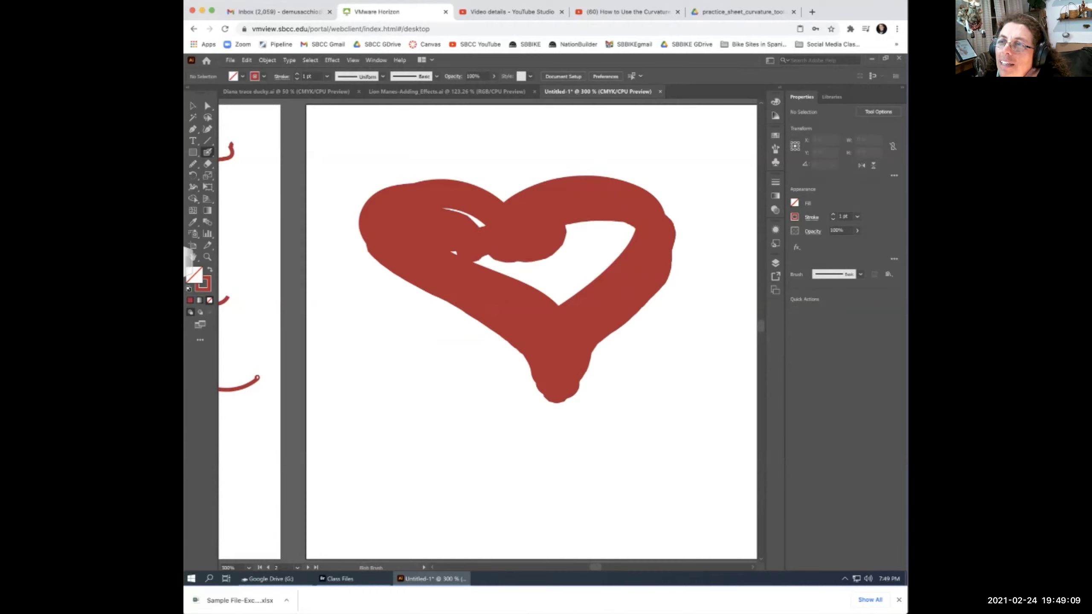
{"action": "mouse_move", "coordinate": [602, 237]}
{"action": "left_mouse_down"}
{"action": "mouse_move", "coordinate": [508, 262]}
{"action": "mouse_move", "coordinate": [619, 258]}
{"action": "mouse_move", "coordinate": [563, 297]}
{"action": "left_mouse_up"}
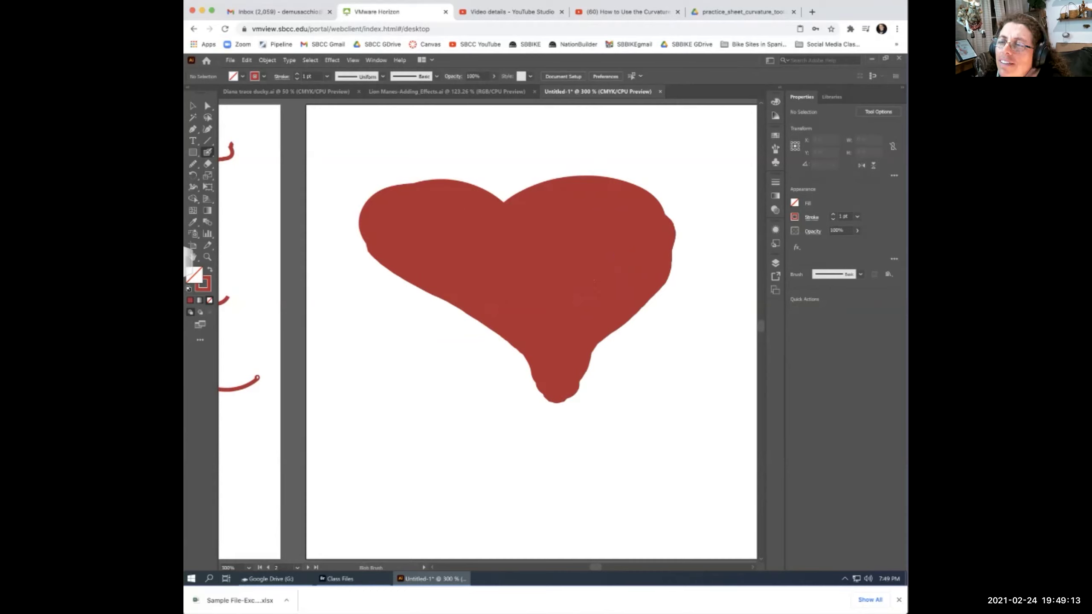
Enlarge the heart with overlapping Blob Brush strokes along both lobes, the sides and the lower tip.
{"action": "mouse_move", "coordinate": [500, 196]}
{"action": "left_mouse_down"}
{"action": "mouse_move", "coordinate": [408, 181]}
{"action": "mouse_move", "coordinate": [357, 249]}
{"action": "left_mouse_up"}
{"action": "mouse_move", "coordinate": [499, 189]}
{"action": "left_mouse_down"}
{"action": "mouse_move", "coordinate": [602, 170]}
{"action": "mouse_move", "coordinate": [701, 221]}
{"action": "mouse_move", "coordinate": [649, 303]}
{"action": "left_mouse_up"}
{"action": "left_click_drag", "start_coordinate": [555, 394], "coordinate": [559, 426]}
{"action": "left_click_drag", "start_coordinate": [499, 336], "coordinate": [535, 393]}
{"action": "mouse_move", "coordinate": [569, 430]}
{"action": "left_mouse_down"}
{"action": "mouse_move", "coordinate": [585, 381]}
{"action": "mouse_move", "coordinate": [641, 312]}
{"action": "mouse_move", "coordinate": [678, 211]}
{"action": "mouse_move", "coordinate": [710, 265]}
{"action": "left_mouse_up"}
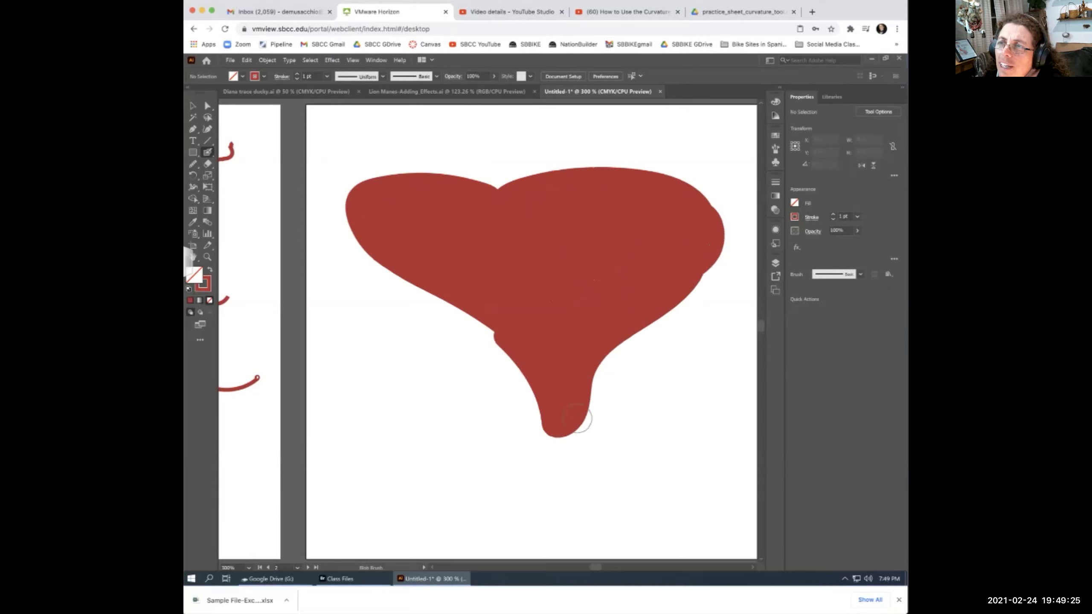
{"action": "mouse_move", "coordinate": [498, 185]}
{"action": "left_mouse_down"}
{"action": "mouse_move", "coordinate": [389, 176]}
{"action": "mouse_move", "coordinate": [494, 340]}
{"action": "left_mouse_up"}
{"action": "left_click_drag", "start_coordinate": [598, 357], "coordinate": [628, 421]}
{"action": "mouse_move", "coordinate": [342, 213]}
{"action": "left_mouse_down"}
{"action": "mouse_move", "coordinate": [534, 392]}
{"action": "mouse_move", "coordinate": [552, 437]}
{"action": "left_mouse_up"}
{"action": "left_click_drag", "start_coordinate": [675, 307], "coordinate": [581, 433]}
{"action": "mouse_move", "coordinate": [621, 344]}
{"action": "left_mouse_down"}
{"action": "mouse_move", "coordinate": [578, 436]}
{"action": "mouse_move", "coordinate": [650, 385]}
{"action": "mouse_move", "coordinate": [637, 447]}
{"action": "left_mouse_up"}
Select the enlarged heart, move it to the right and delete it.
{"action": "key", "text": "v"}
{"action": "left_click_drag", "start_coordinate": [537, 277], "coordinate": [584, 283]}
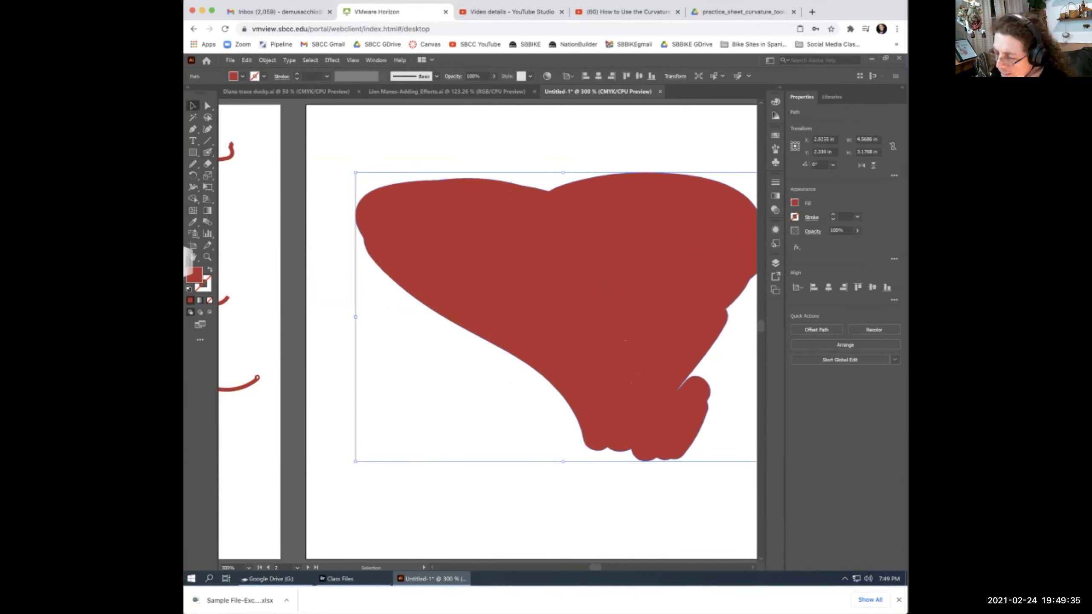
{"action": "key", "text": "Delete"}
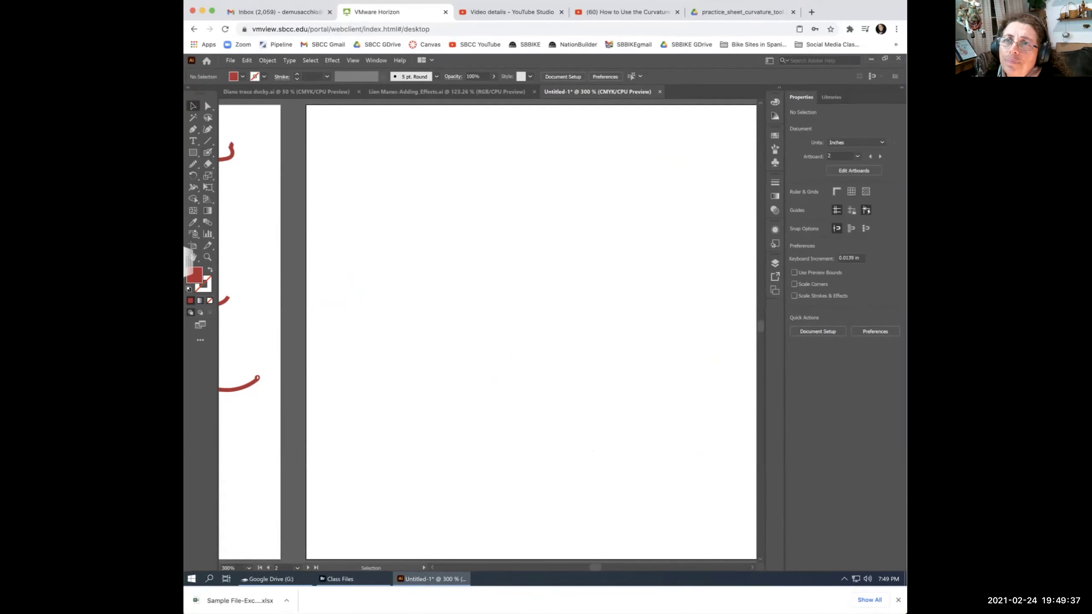
Paint a large rounded blob in the artboard's upper left and extend it to the right and lower right.
{"action": "key", "text": "shift+b"}
{"action": "mouse_move", "coordinate": [413, 210]}
{"action": "left_mouse_down"}
{"action": "mouse_move", "coordinate": [463, 275]}
{"action": "mouse_move", "coordinate": [402, 278]}
{"action": "mouse_move", "coordinate": [357, 240]}
{"action": "mouse_move", "coordinate": [486, 202]}
{"action": "left_mouse_up"}
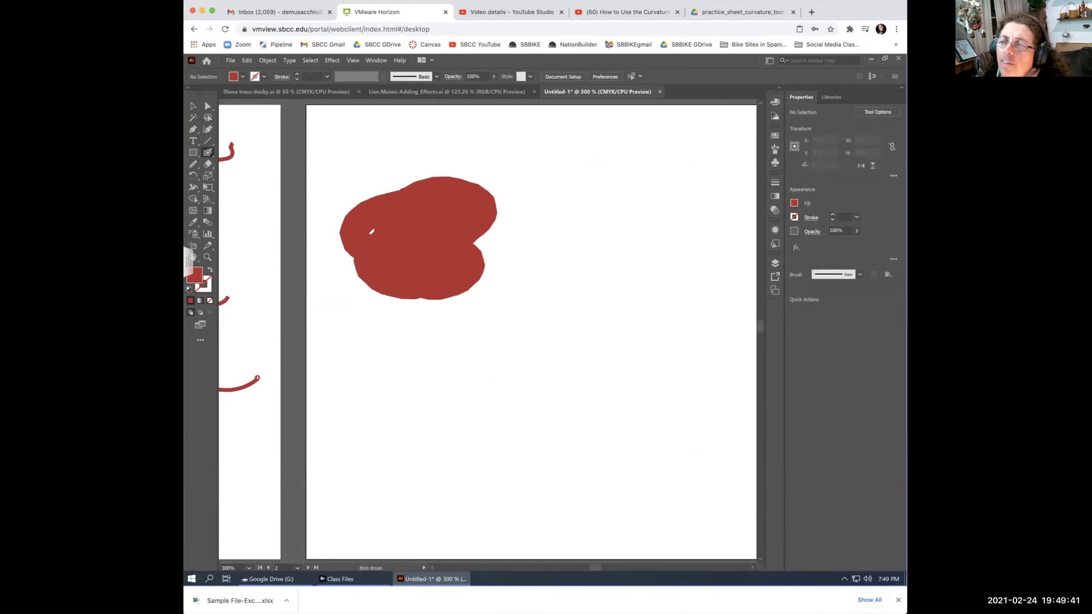
{"action": "left_click_drag", "start_coordinate": [482, 241], "coordinate": [531, 235]}
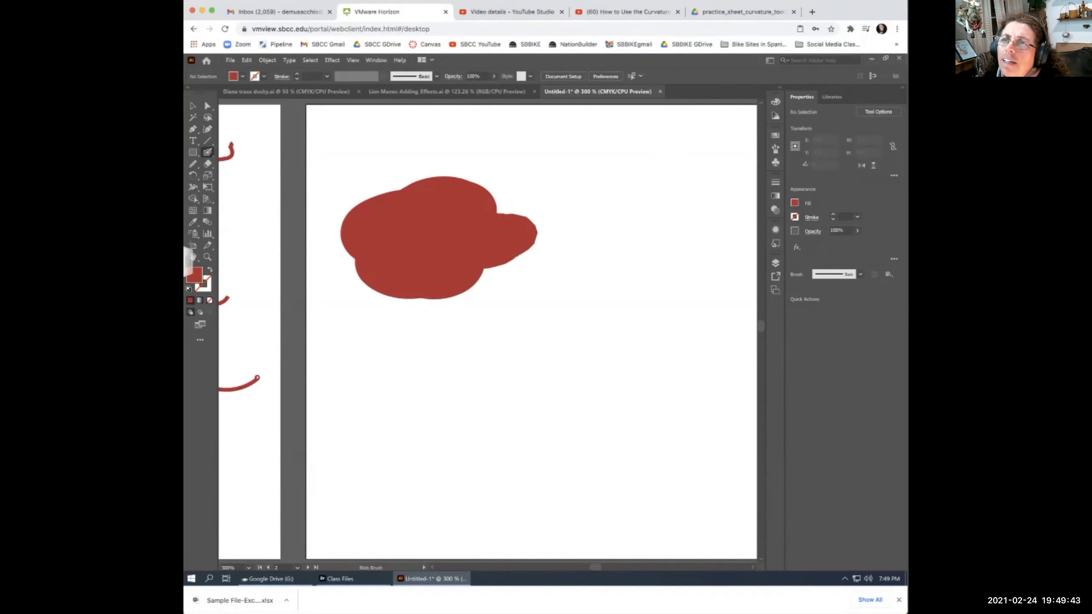
{"action": "key", "text": "shift+x"}
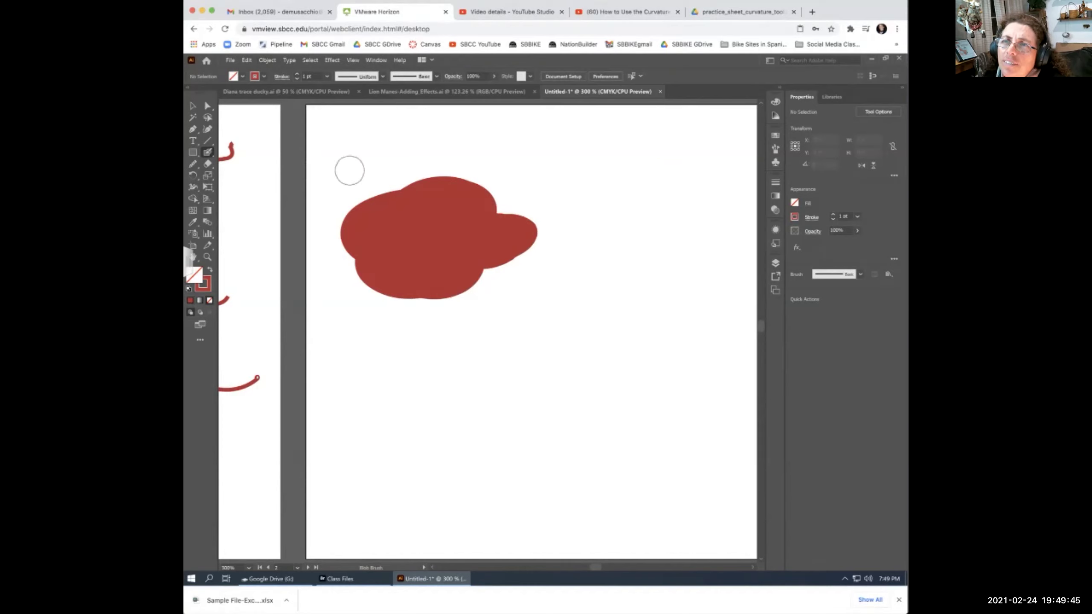
{"action": "mouse_move", "coordinate": [538, 258]}
{"action": "left_mouse_down"}
{"action": "mouse_move", "coordinate": [468, 287]}
{"action": "mouse_move", "coordinate": [492, 285]}
{"action": "mouse_move", "coordinate": [516, 312]}
{"action": "left_mouse_up"}
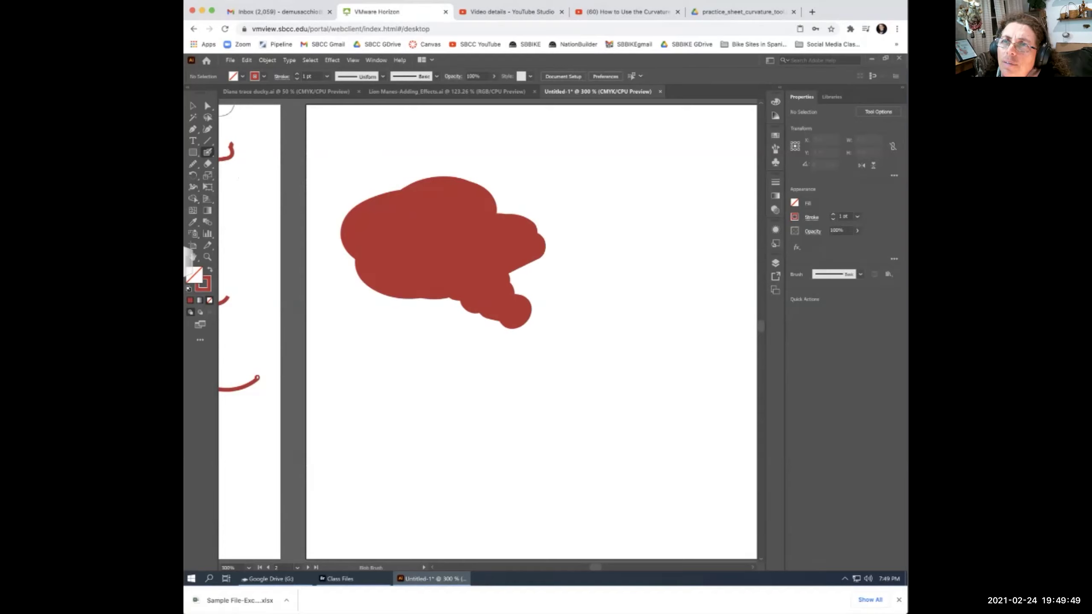
Choose a green fill swatch and paint a separate smaller blob to the right of the large one.
{"action": "left_click", "coordinate": [233, 76]}
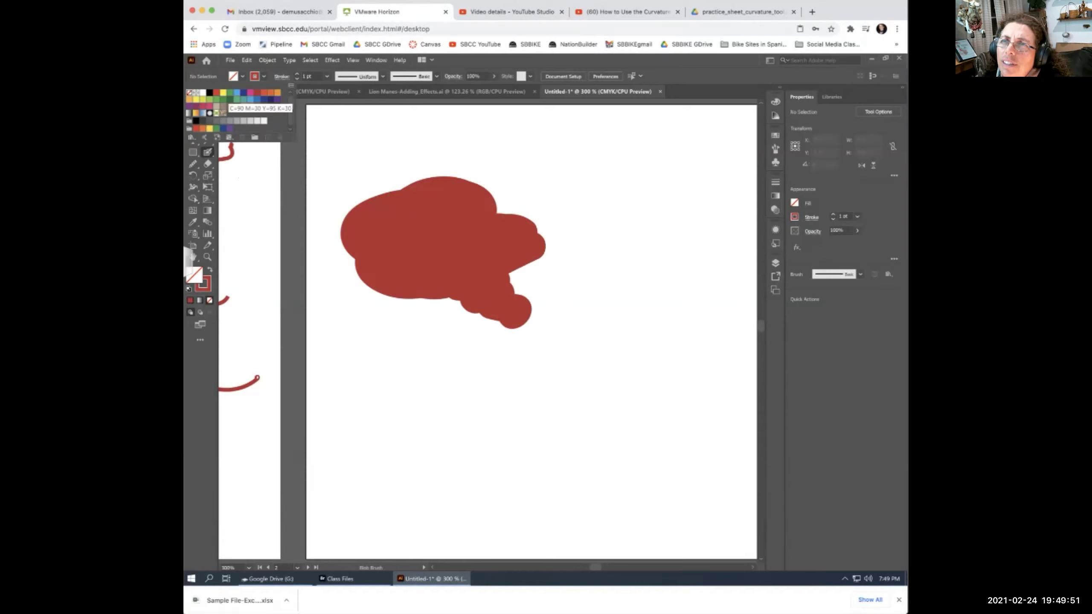
{"action": "left_click", "coordinate": [230, 93]}
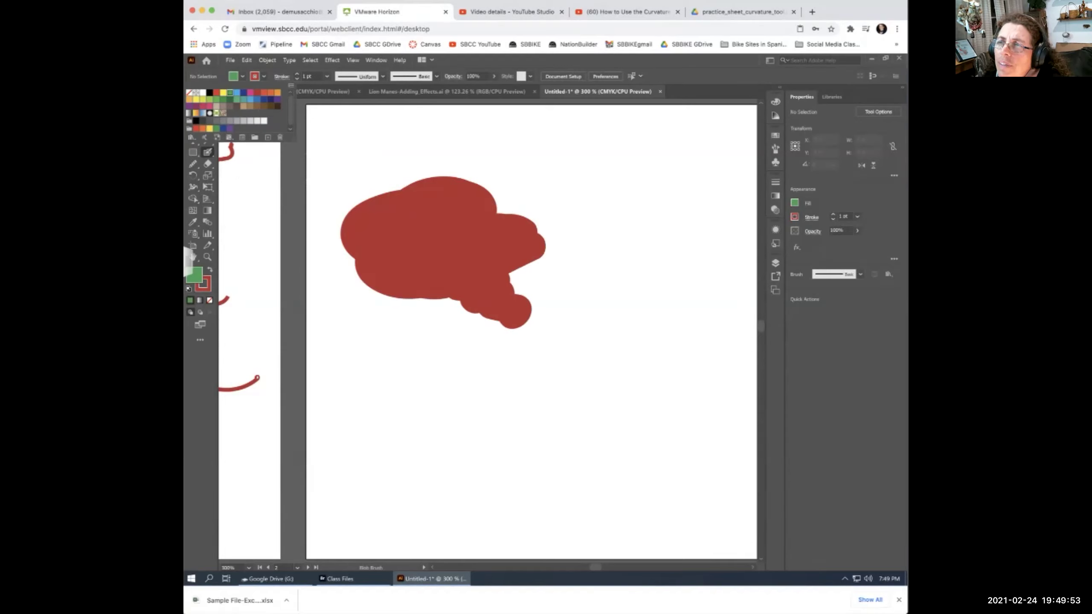
{"action": "key", "text": "Escape"}
{"action": "mouse_move", "coordinate": [645, 232]}
{"action": "left_mouse_down"}
{"action": "mouse_move", "coordinate": [655, 272]}
{"action": "mouse_move", "coordinate": [611, 297]}
{"action": "left_mouse_up"}
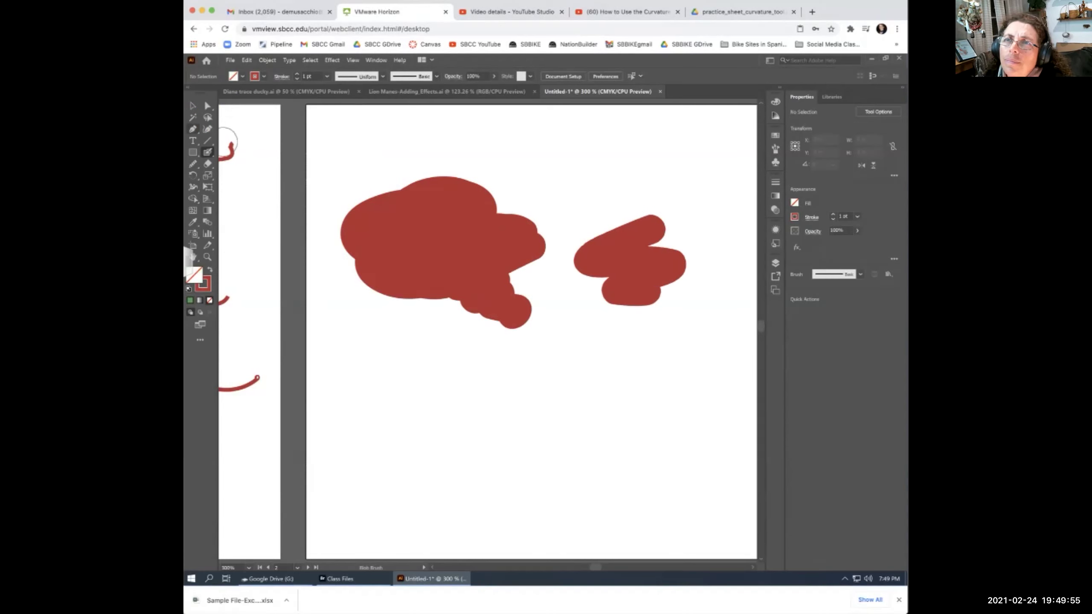
Look through the stroke swatches and paint a third blob below the other two.
{"action": "left_click", "coordinate": [255, 76]}
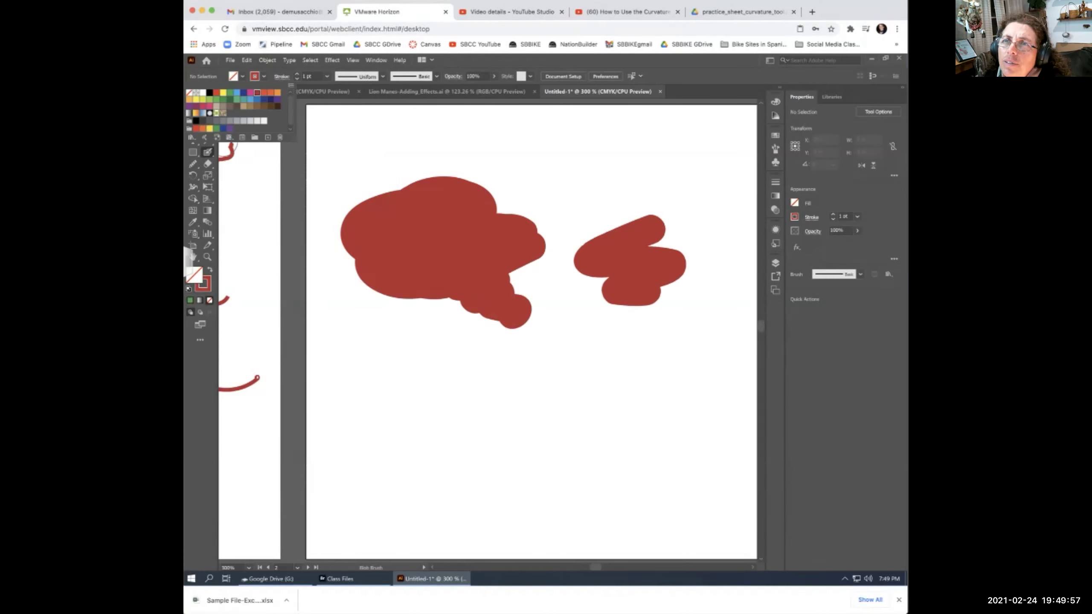
{"action": "key", "text": "Escape"}
{"action": "mouse_move", "coordinate": [602, 340]}
{"action": "left_mouse_down"}
{"action": "mouse_move", "coordinate": [535, 370]}
{"action": "mouse_move", "coordinate": [593, 372]}
{"action": "mouse_move", "coordinate": [593, 404]}
{"action": "left_mouse_up"}
Reactivate the Blob Brush and set the stroke color to a pink swatch for painting.
{"action": "key", "text": "v"}
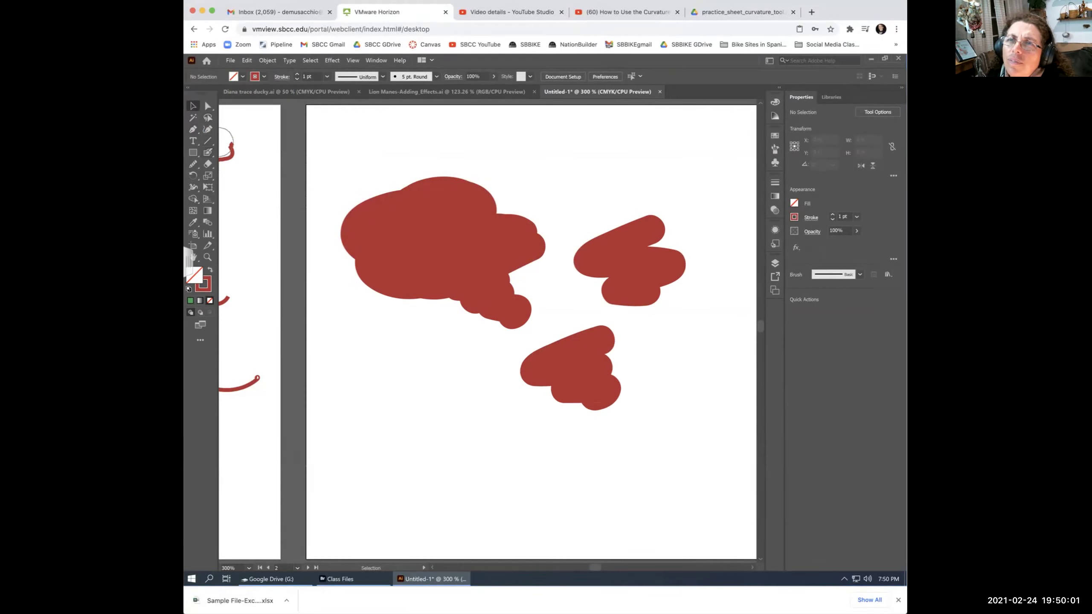
{"action": "key", "text": "shift+b"}
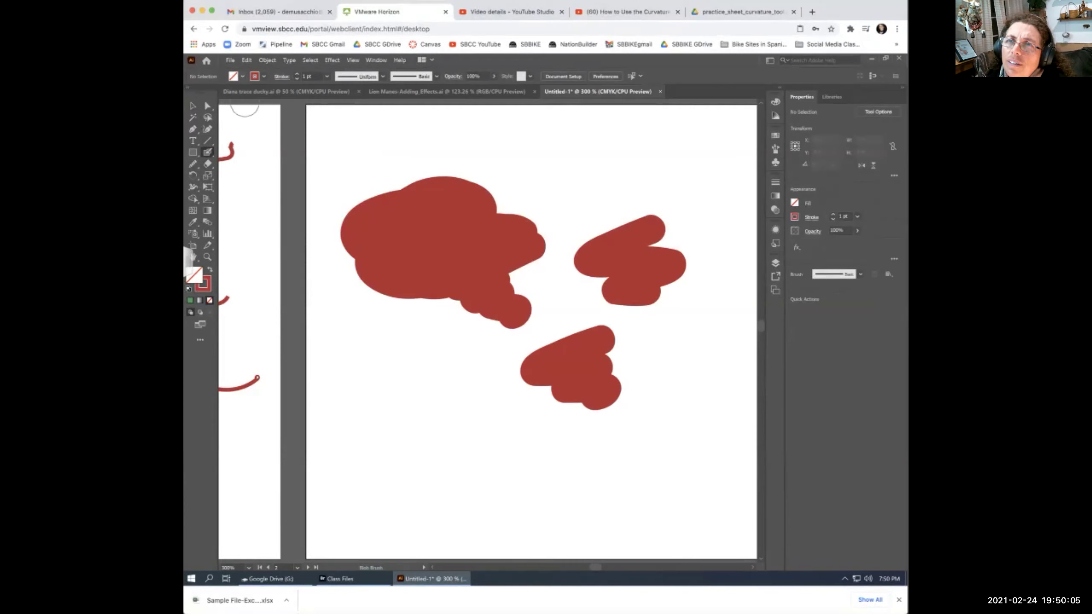
{"action": "left_click", "coordinate": [207, 152]}
{"action": "left_click", "coordinate": [256, 164]}
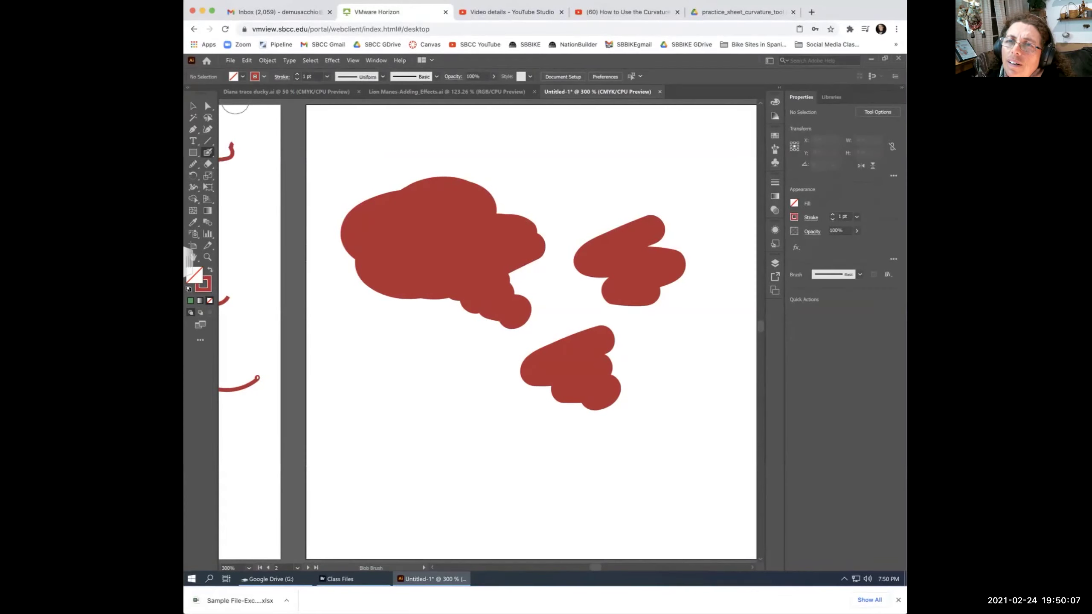
{"action": "left_click", "coordinate": [243, 76]}
{"action": "left_click", "coordinate": [250, 93]}
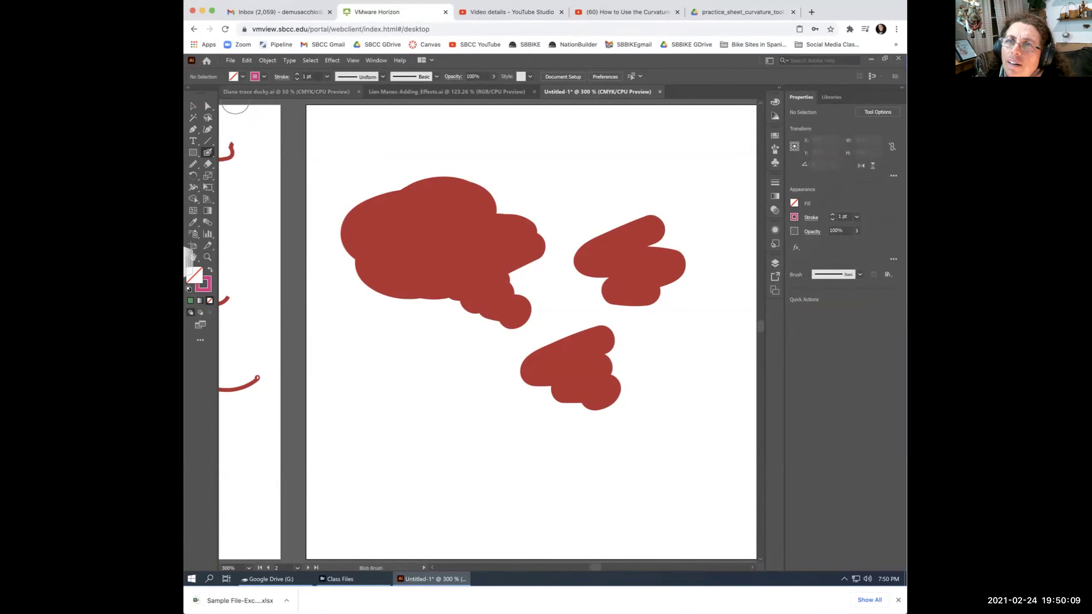
Set the fill to a green swatch and paint a looping pink blob in the artboard's lower left.
{"action": "left_click", "coordinate": [243, 76]}
{"action": "left_click", "coordinate": [230, 93]}
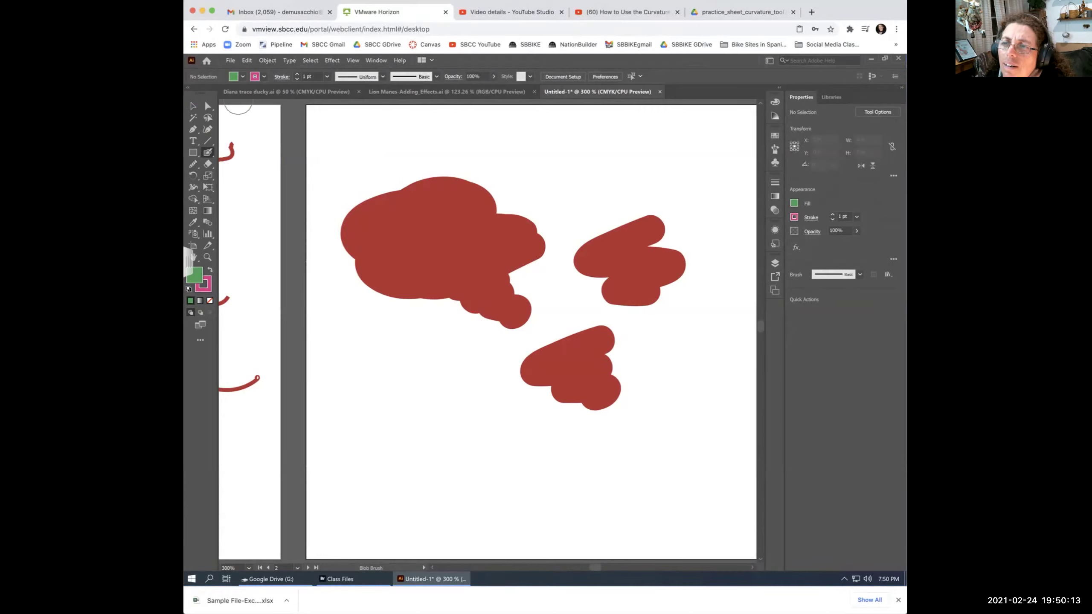
{"action": "mouse_move", "coordinate": [368, 409]}
{"action": "left_mouse_down"}
{"action": "mouse_move", "coordinate": [417, 439]}
{"action": "mouse_move", "coordinate": [419, 466]}
{"action": "mouse_move", "coordinate": [479, 431]}
{"action": "mouse_move", "coordinate": [449, 393]}
{"action": "mouse_move", "coordinate": [379, 359]}
{"action": "left_mouse_up"}
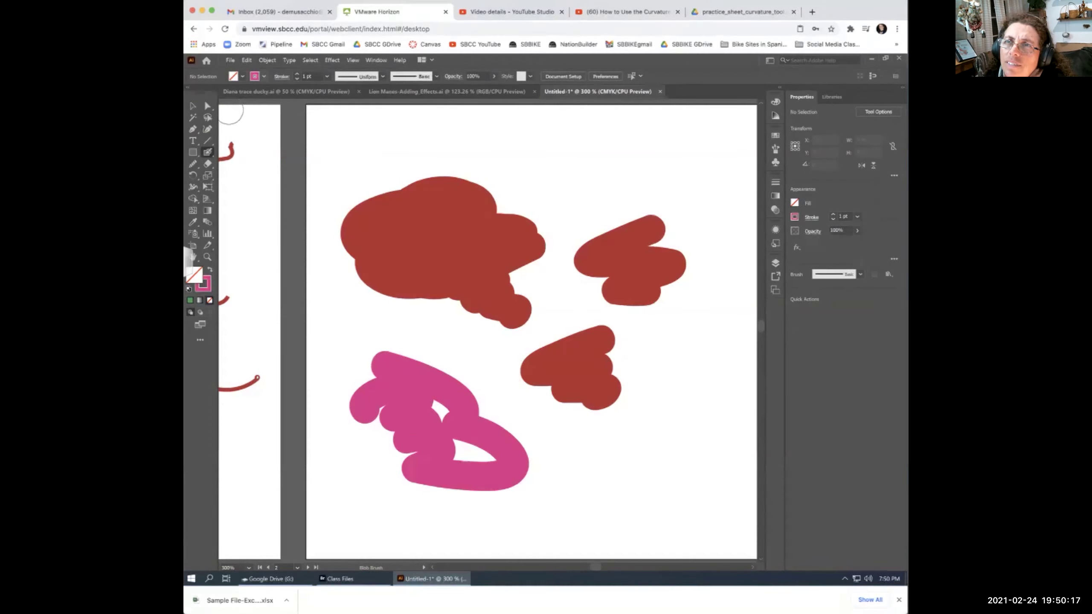
Set the stroke color to an orange swatch and paint a long zigzag shape across the red and pink blobs.
{"action": "left_click", "coordinate": [264, 76]}
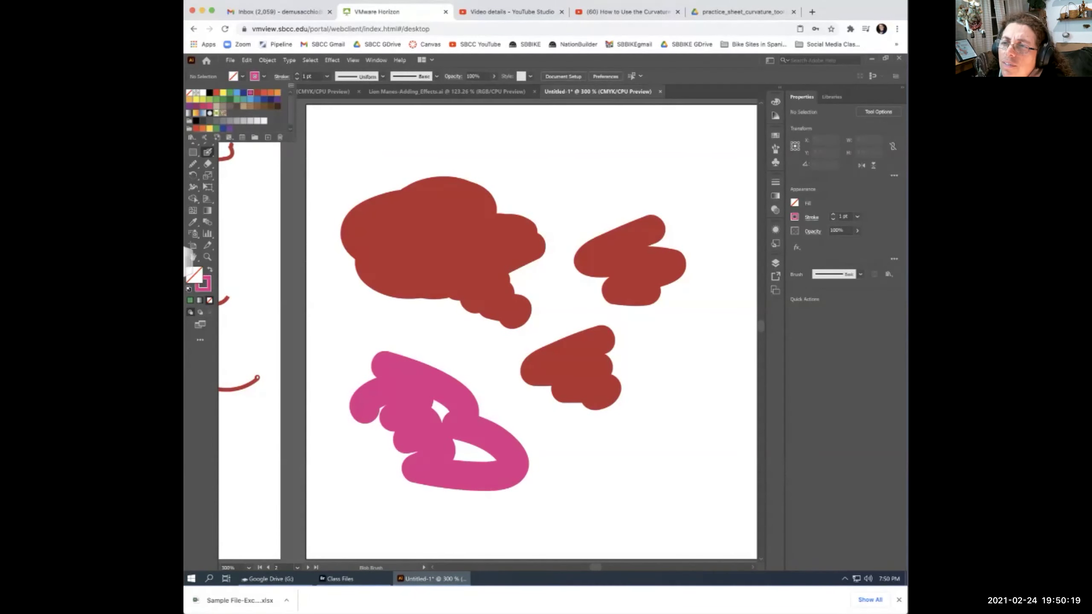
{"action": "left_click", "coordinate": [270, 93]}
{"action": "mouse_move", "coordinate": [553, 432]}
{"action": "left_mouse_down"}
{"action": "mouse_move", "coordinate": [546, 447]}
{"action": "mouse_move", "coordinate": [563, 469]}
{"action": "mouse_move", "coordinate": [509, 479]}
{"action": "mouse_move", "coordinate": [475, 430]}
{"action": "mouse_move", "coordinate": [568, 369]}
{"action": "mouse_move", "coordinate": [486, 279]}
{"action": "mouse_move", "coordinate": [537, 241]}
{"action": "mouse_move", "coordinate": [655, 284]}
{"action": "mouse_move", "coordinate": [652, 299]}
{"action": "left_mouse_up"}
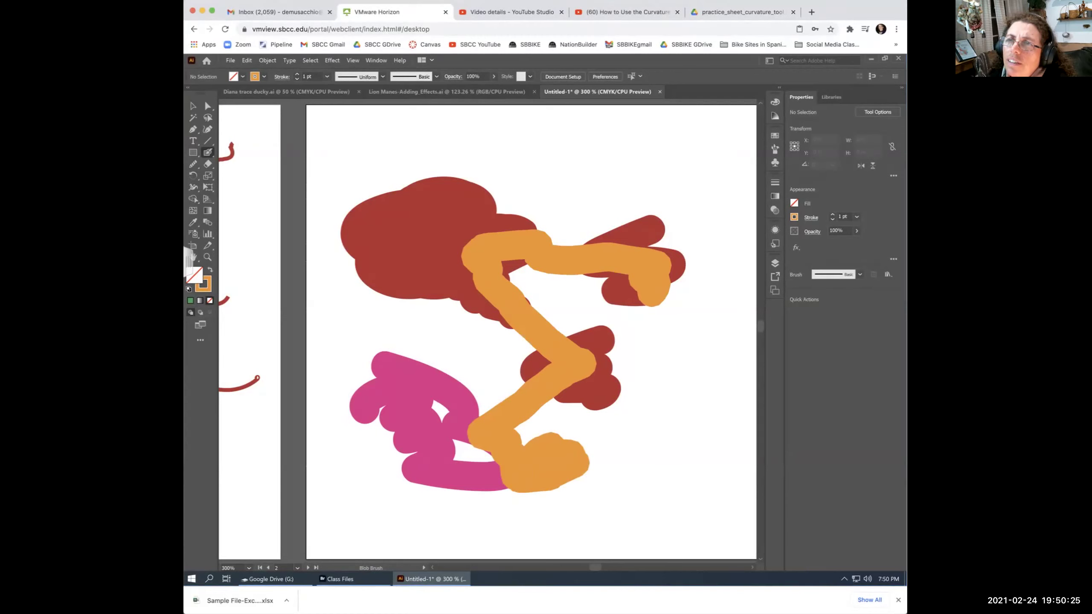
Separate the overlapping painted shapes, rotating the orange one and moving the three red blobs toward the artboard's upper part.
{"action": "key", "text": "v"}
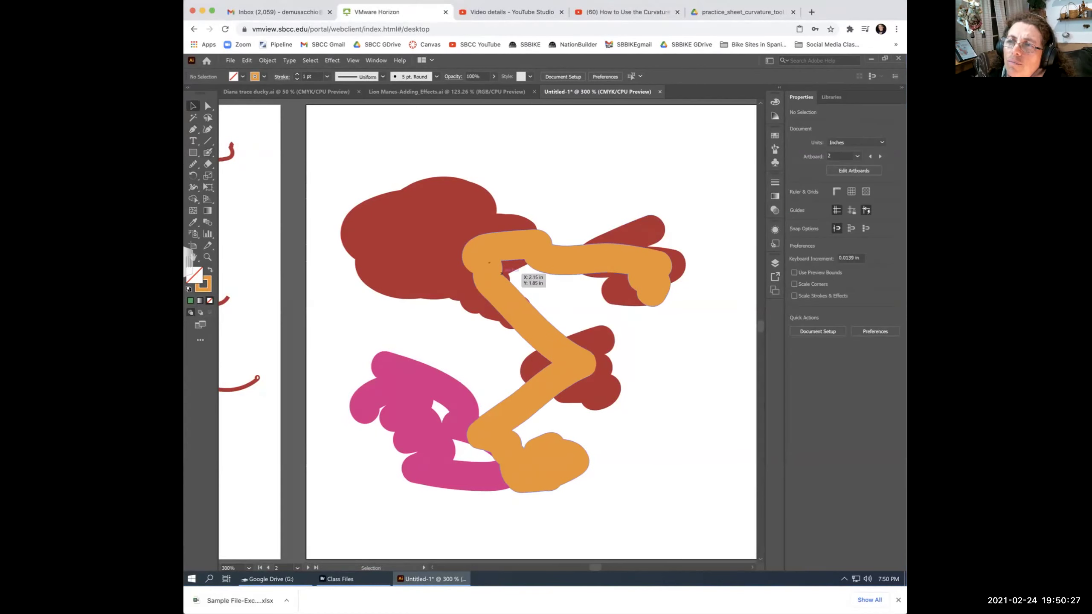
{"action": "left_click_drag", "start_coordinate": [523, 249], "coordinate": [568, 297]}
{"action": "left_click_drag", "start_coordinate": [413, 387], "coordinate": [361, 391]}
{"action": "left_click_drag", "start_coordinate": [443, 258], "coordinate": [440, 193]}
{"action": "left_click_drag", "start_coordinate": [379, 398], "coordinate": [445, 389]}
{"action": "left_click_drag", "start_coordinate": [538, 309], "coordinate": [439, 185]}
{"action": "left_click_drag", "start_coordinate": [630, 278], "coordinate": [685, 304]}
{"action": "left_click_drag", "start_coordinate": [571, 374], "coordinate": [651, 416]}
{"action": "left_click_drag", "start_coordinate": [675, 271], "coordinate": [712, 180]}
{"action": "left_click_drag", "start_coordinate": [501, 166], "coordinate": [478, 307]}
{"action": "left_click_drag", "start_coordinate": [657, 395], "coordinate": [602, 219]}
{"action": "left_click_drag", "start_coordinate": [662, 172], "coordinate": [672, 174]}
{"action": "left_click_drag", "start_coordinate": [647, 238], "coordinate": [628, 253]}
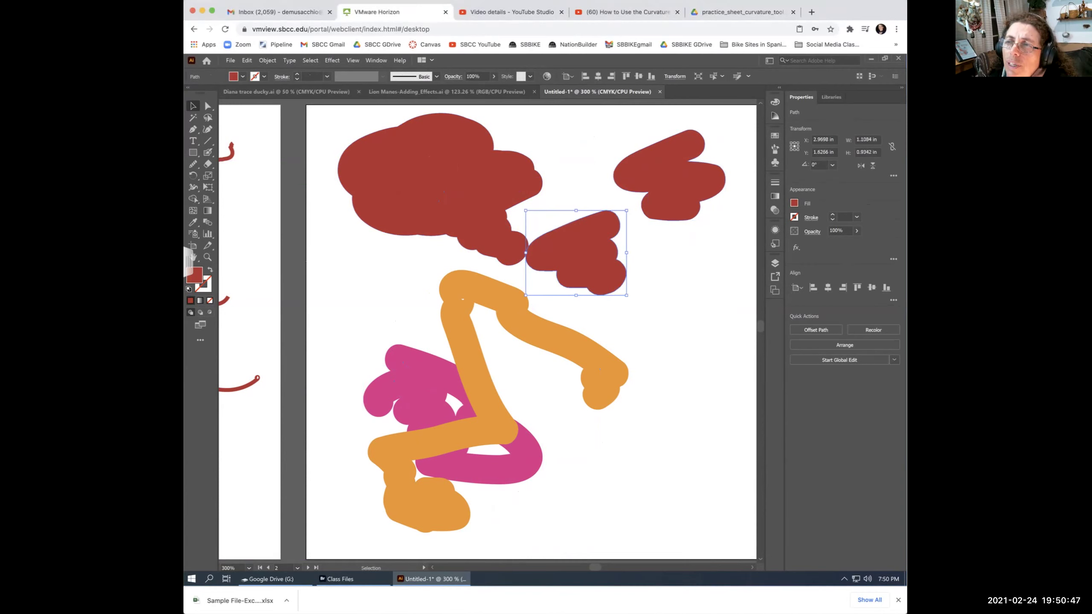
Shift the lower red blob to the right and move the orange and pink shapes up to overlap the large red blob.
{"action": "left_click_drag", "start_coordinate": [602, 250], "coordinate": [627, 243]}
{"action": "left_click_drag", "start_coordinate": [473, 344], "coordinate": [500, 264]}
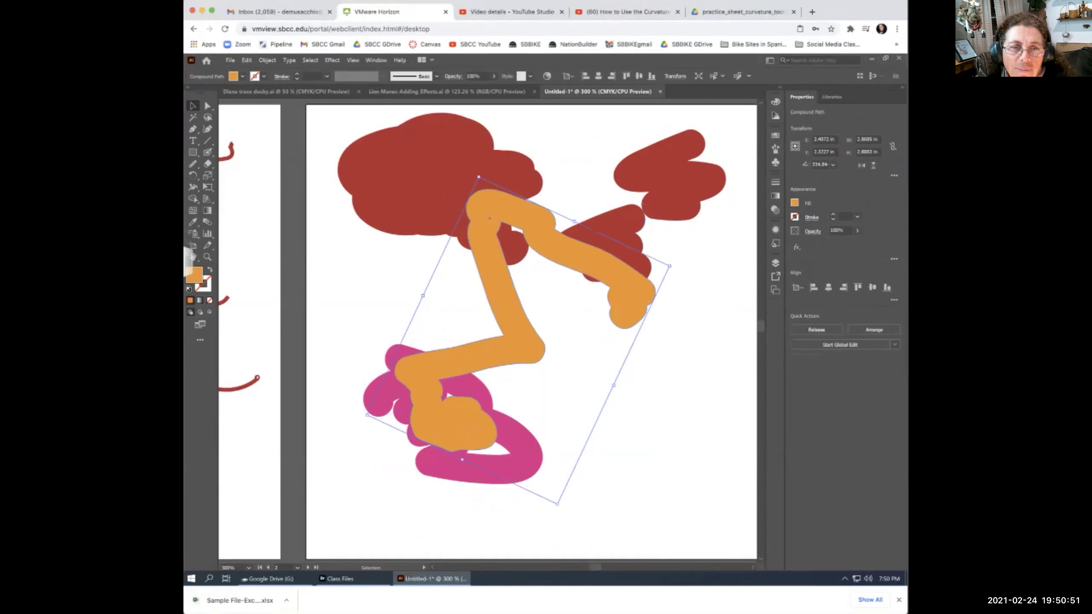
{"action": "left_click_drag", "start_coordinate": [521, 332], "coordinate": [437, 295]}
{"action": "left_click", "coordinate": [453, 413]}
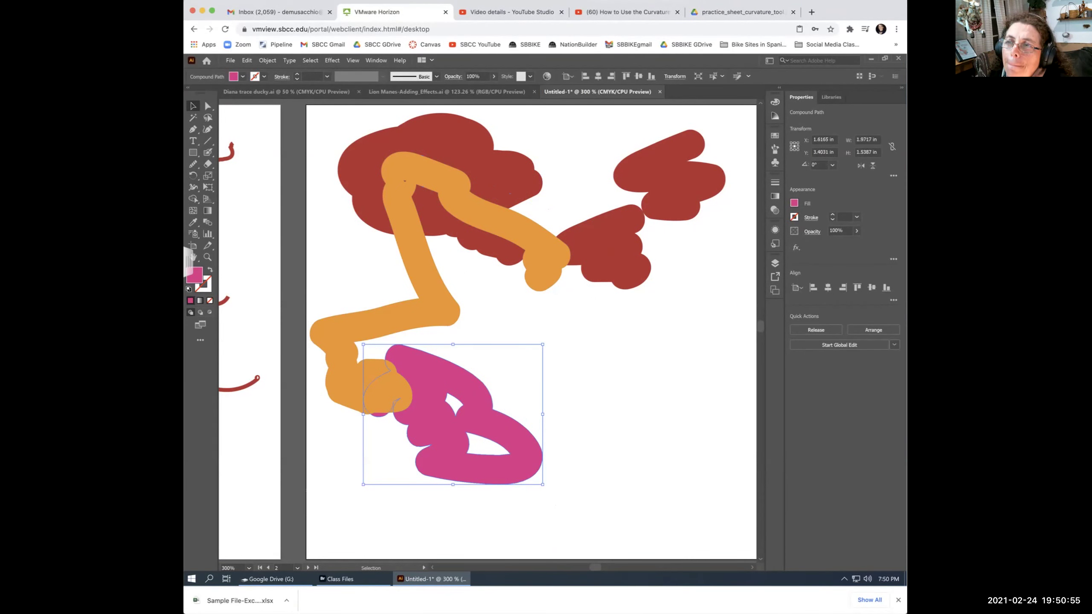
{"action": "left_click_drag", "start_coordinate": [454, 414], "coordinate": [467, 283]}
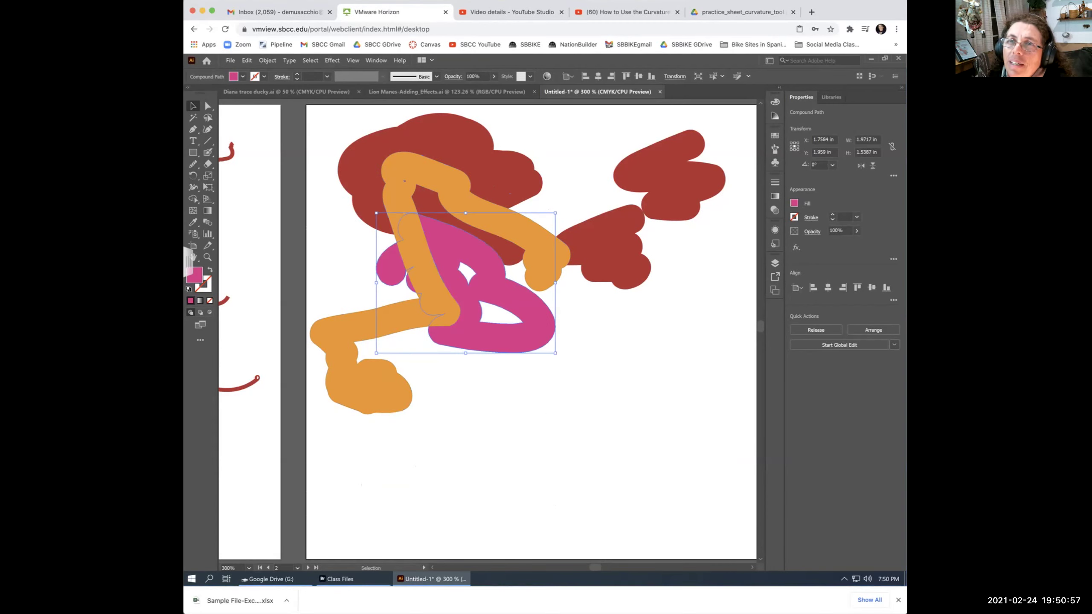
Enlarge the Blob Brush considerably and stamp one large pink circle in the artboard's lower right.
{"action": "left_click", "coordinate": [208, 152]}
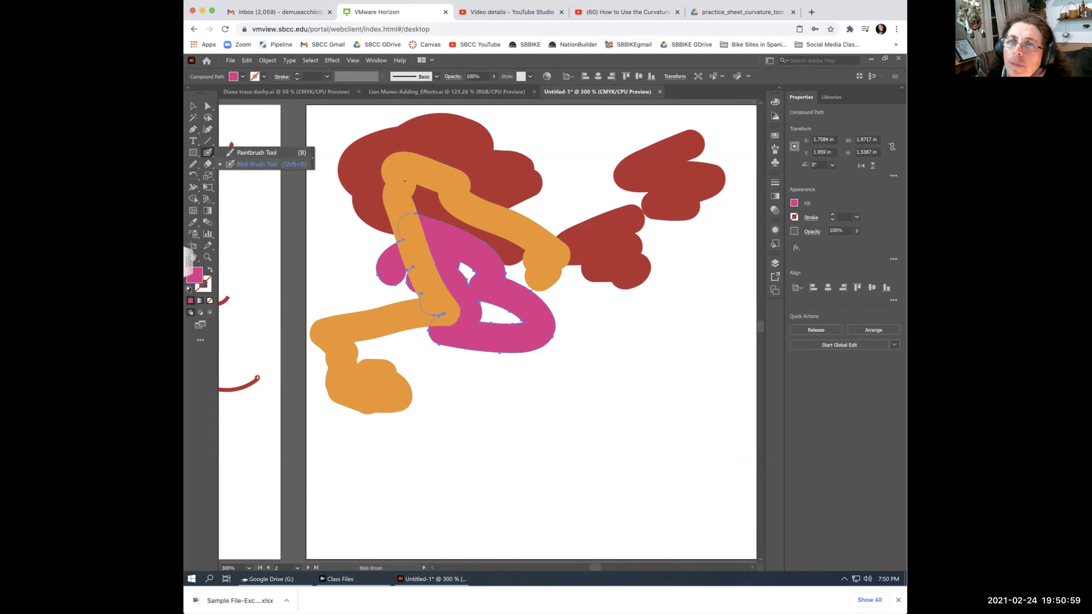
{"action": "left_click", "coordinate": [257, 164]}
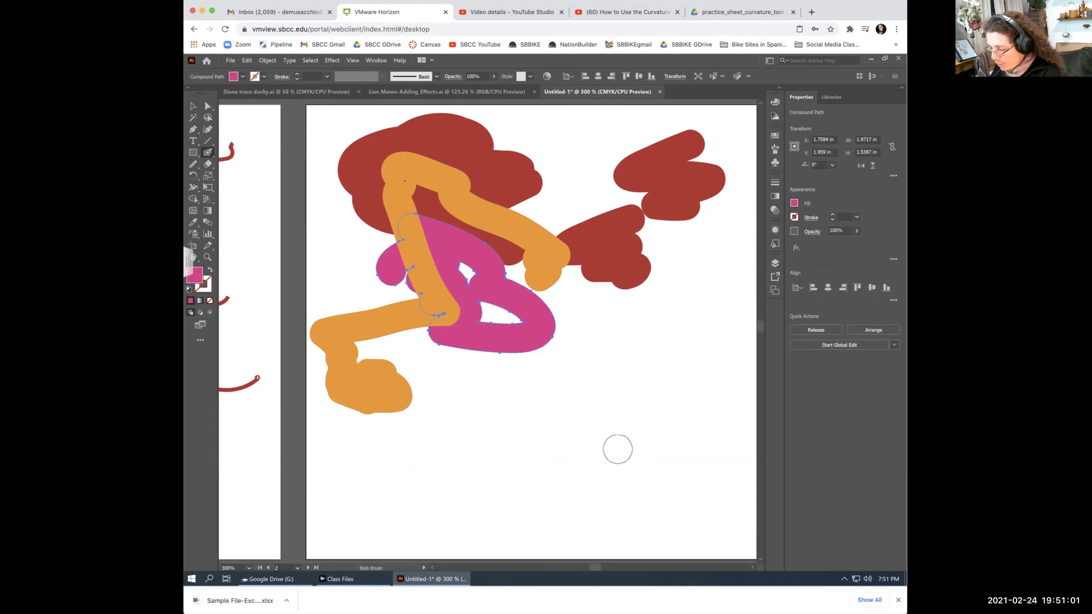
{"action": "key", "text": "bracketright"}
{"action": "key", "text": "bracketright"}
{"action": "key", "text": "bracketright"}
{"action": "key", "text": "bracketright"}
{"action": "key", "text": "bracketright"}
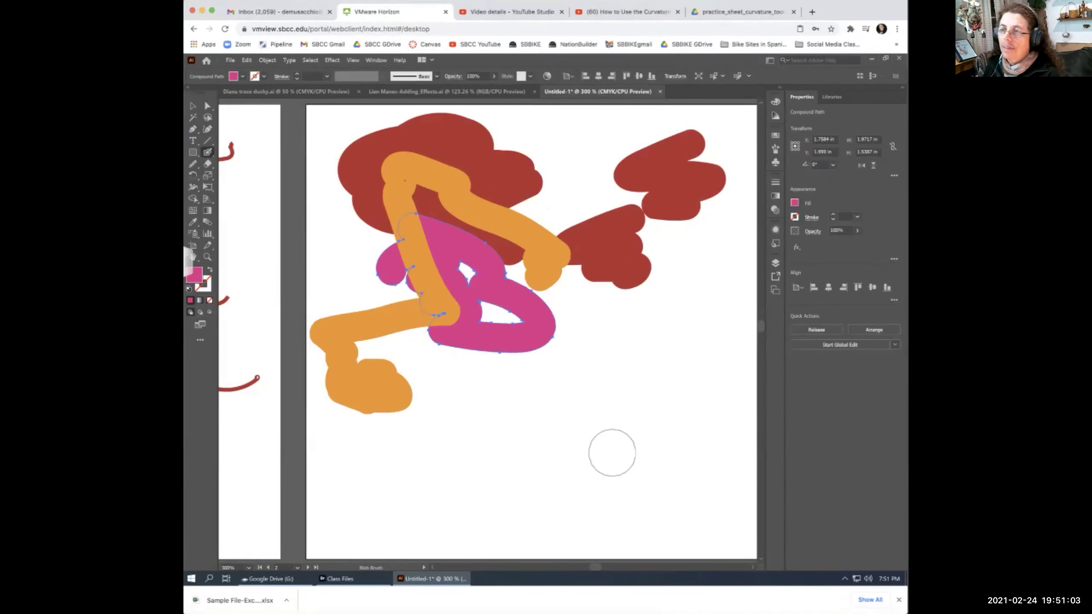
{"action": "key", "text": "bracketright"}
{"action": "key", "text": "bracketright"}
{"action": "key", "text": "bracketright"}
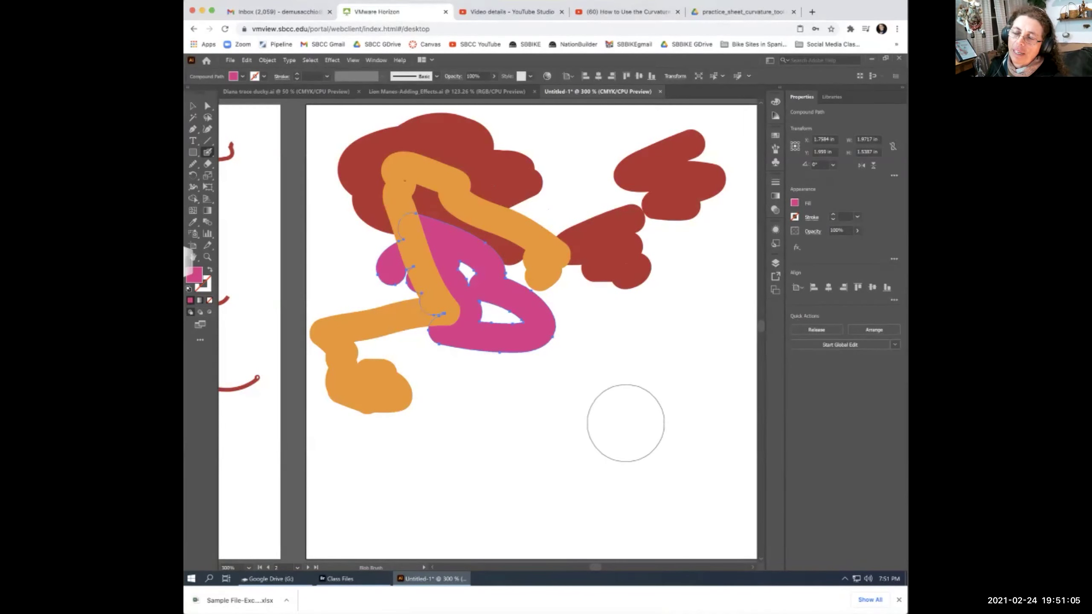
{"action": "key", "text": "bracketright"}
{"action": "key", "text": "bracketright"}
{"action": "key", "text": "bracketright"}
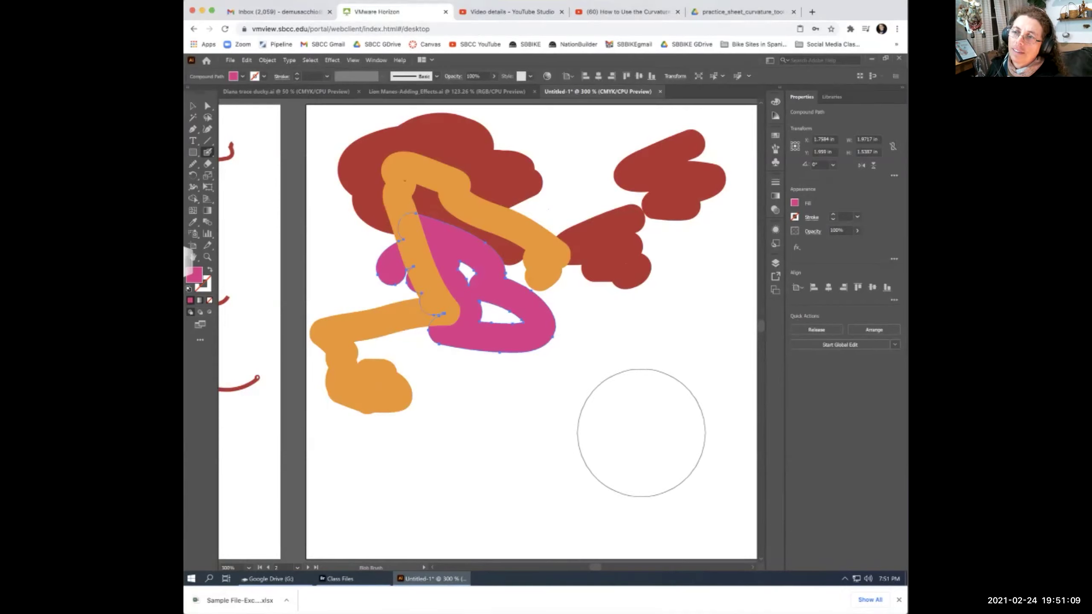
{"action": "left_click", "coordinate": [642, 433]}
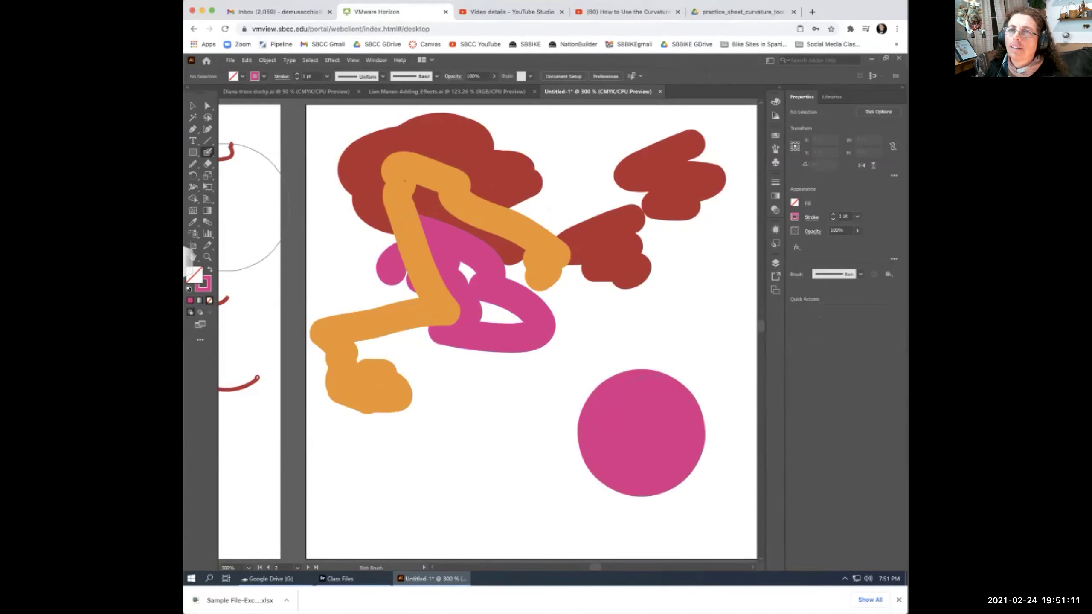
Set the stroke color to a light orange swatch and stamp two eyes on the pink circle with a smaller Blob Brush.
{"action": "left_click", "coordinate": [207, 152]}
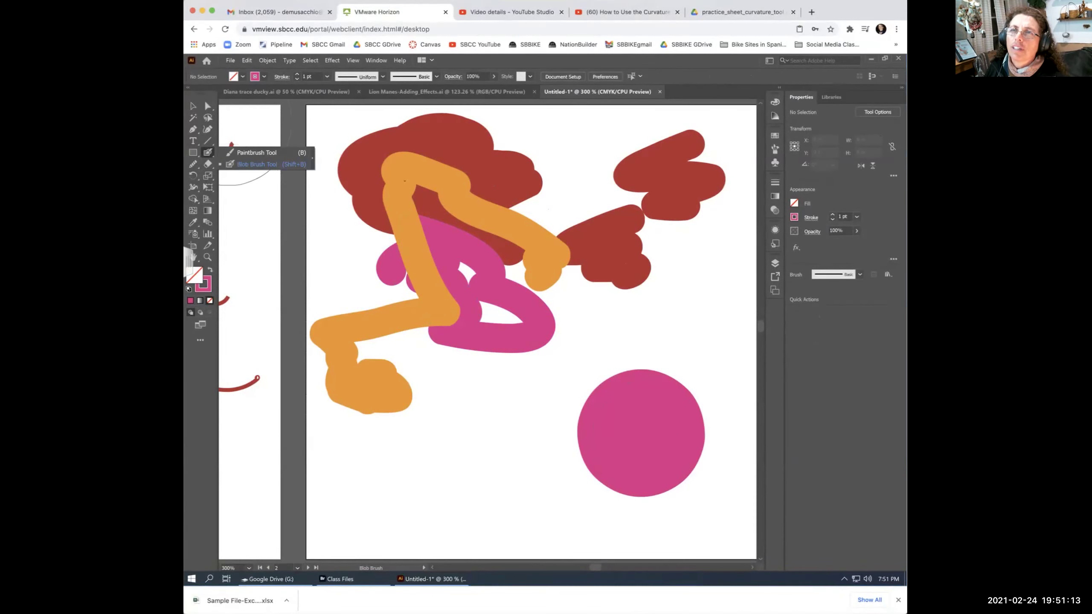
{"action": "left_click", "coordinate": [264, 76]}
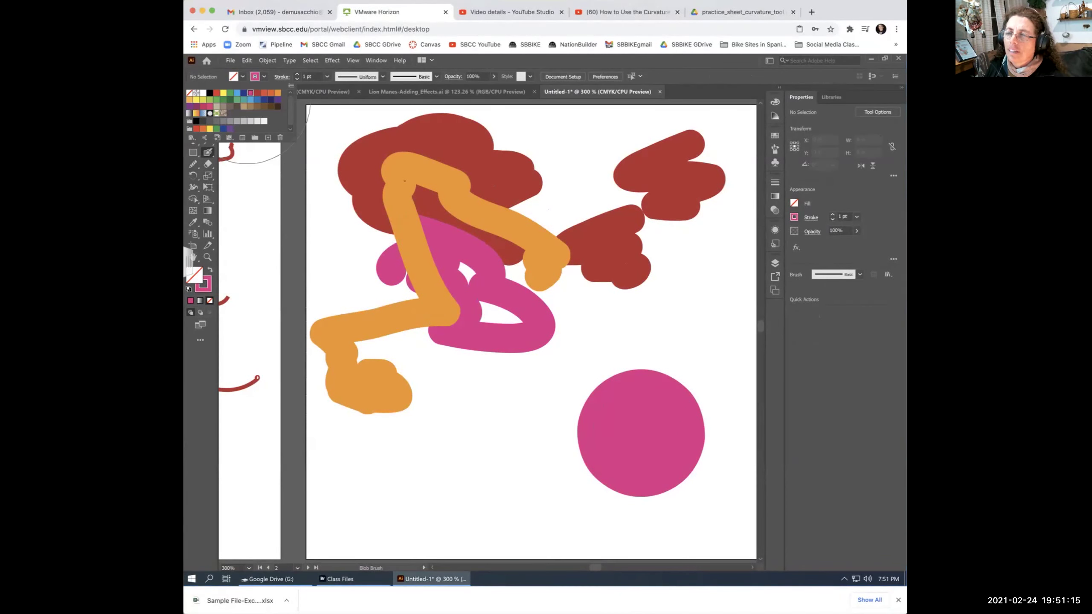
{"action": "left_click", "coordinate": [277, 93]}
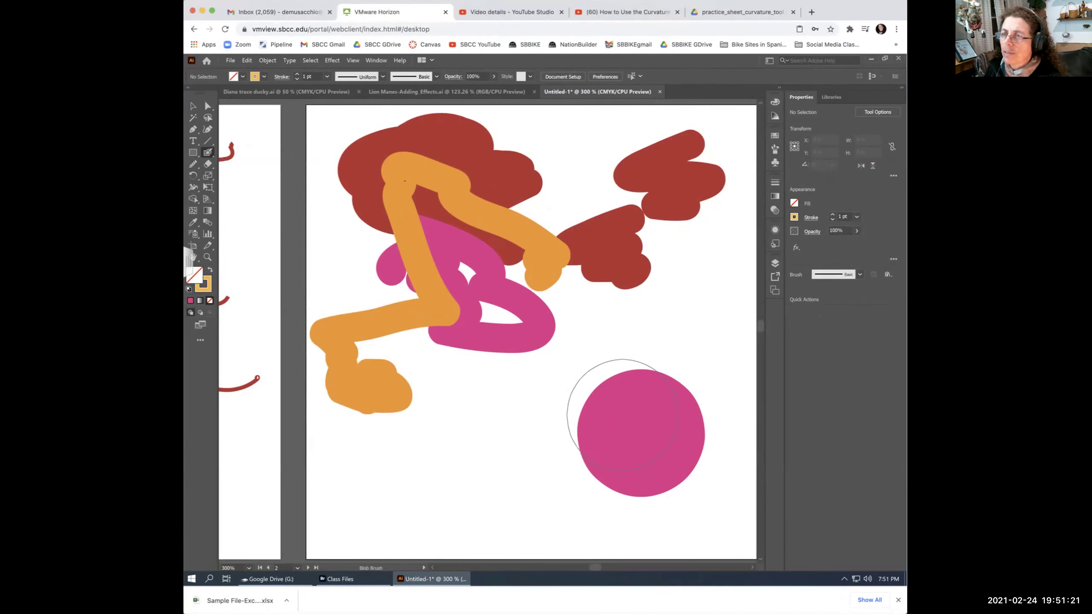
{"action": "key", "text": "bracketleft"}
{"action": "key", "text": "bracketleft"}
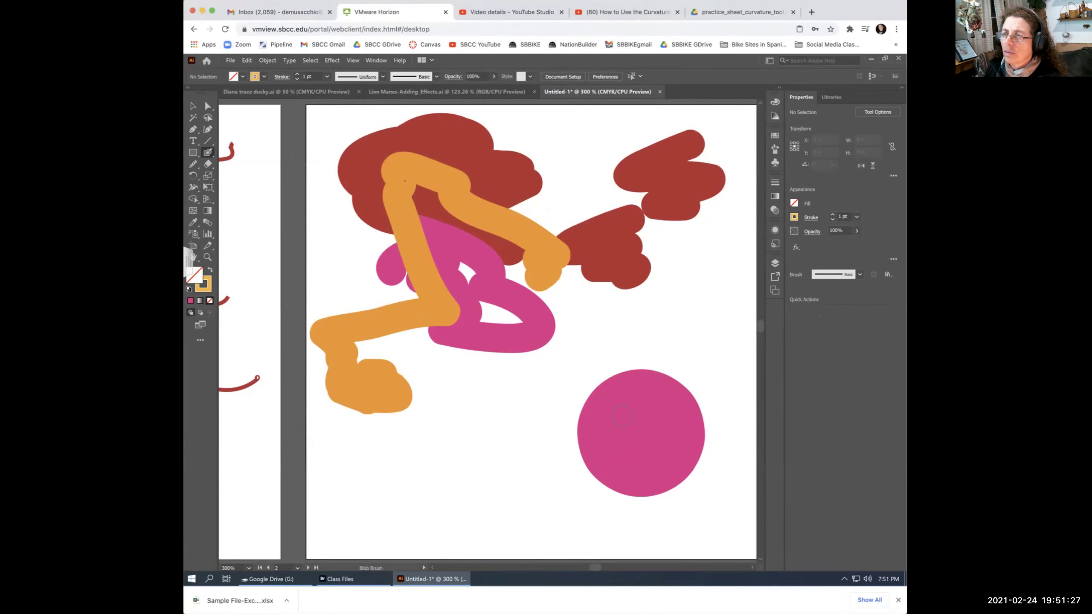
{"action": "left_click", "coordinate": [619, 416]}
{"action": "left_click", "coordinate": [665, 415]}
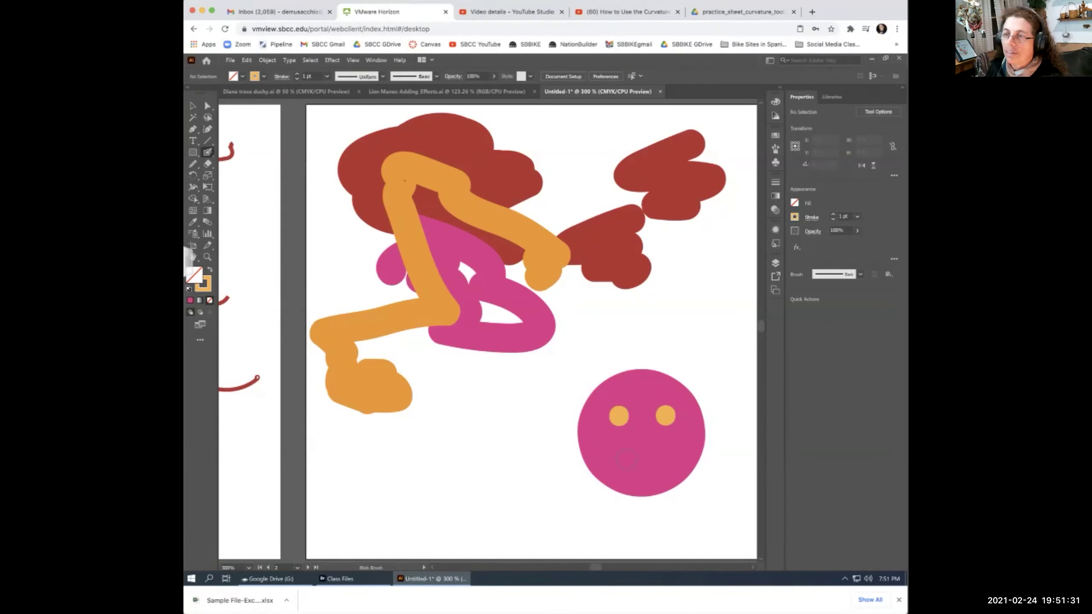
{"action": "left_click_drag", "start_coordinate": [614, 459], "coordinate": [671, 456]}
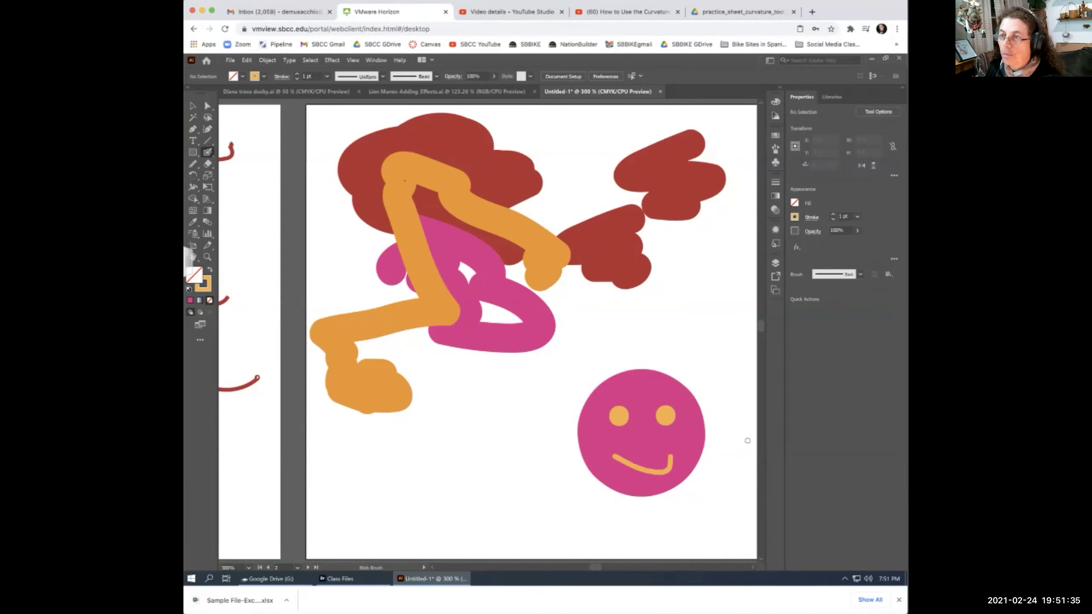
{"action": "key", "text": "ctrl+z"}
{"action": "key", "text": "ctrl+shift+z"}
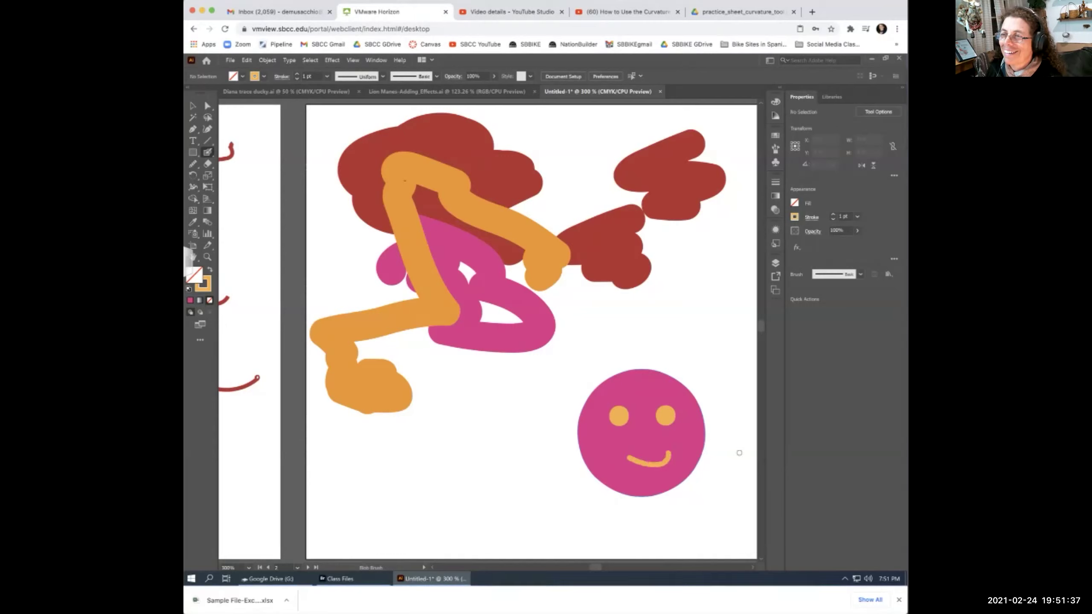
{"action": "key", "text": "ctrl+z"}
{"action": "key", "text": "ctrl+shift+z"}
{"action": "key", "text": "ctrl+z"}
{"action": "key", "text": "ctrl+shift+z"}
{"action": "key", "text": "ctrl+z"}
Paint a thin curved light orange smile below the eyes on the pink circle.
{"action": "mouse_move", "coordinate": [629, 450]}
{"action": "left_mouse_down"}
{"action": "mouse_move", "coordinate": [649, 465]}
{"action": "mouse_move", "coordinate": [655, 450]}
{"action": "mouse_move", "coordinate": [648, 472]}
{"action": "mouse_move", "coordinate": [673, 457]}
{"action": "left_mouse_up"}
{"action": "key", "text": "ctrl+z"}
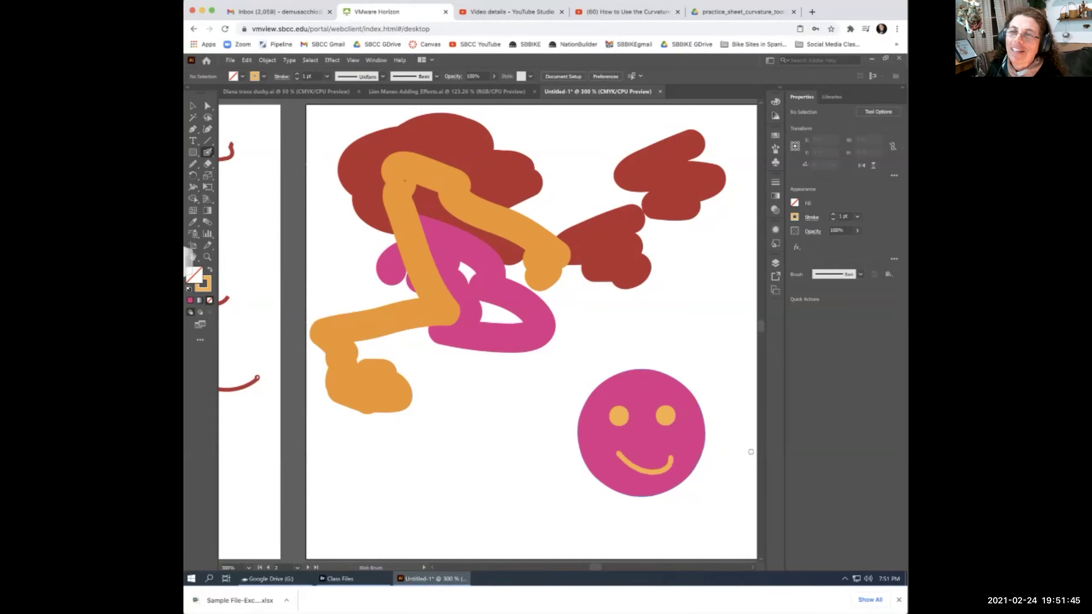
Move the pink circle away from the eyes and smile, shift one eye, and undo these moves.
{"action": "left_click", "coordinate": [193, 106]}
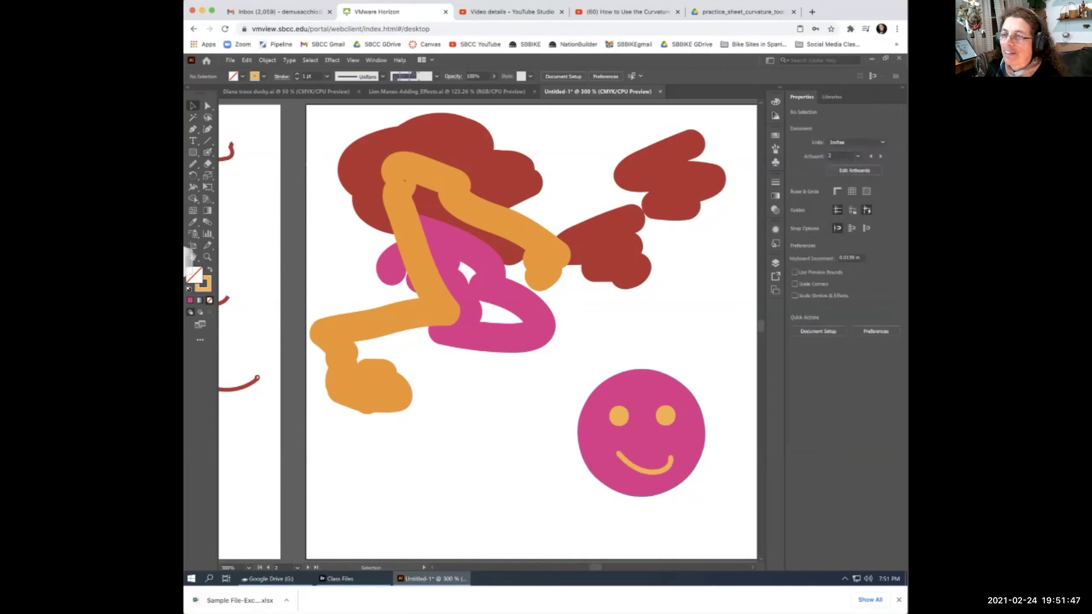
{"action": "left_click_drag", "start_coordinate": [646, 384], "coordinate": [519, 420]}
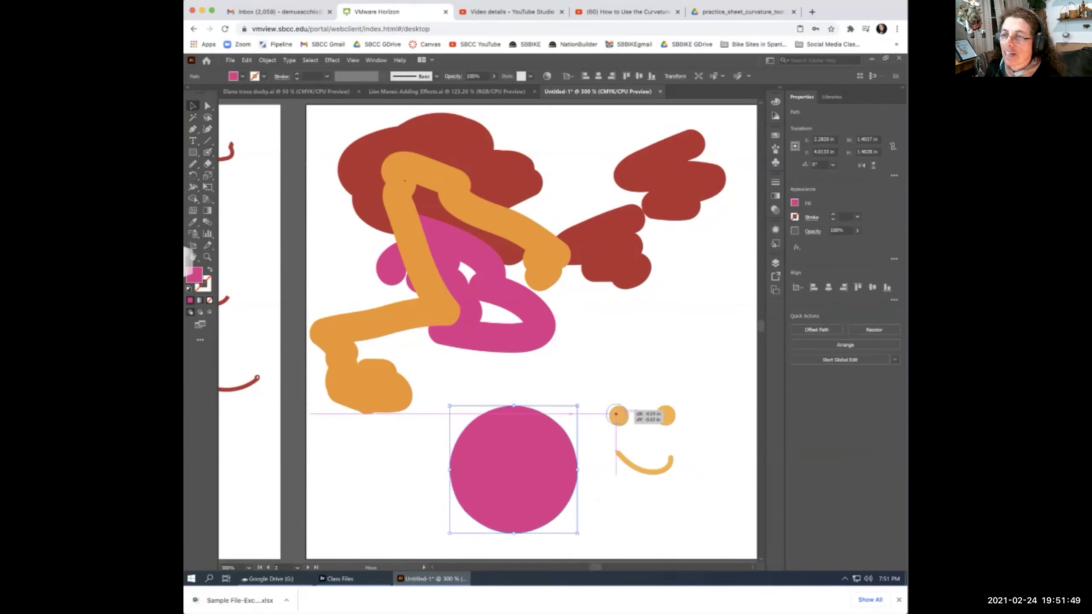
{"action": "left_click_drag", "start_coordinate": [619, 416], "coordinate": [593, 395]}
{"action": "key", "text": "ctrl+z"}
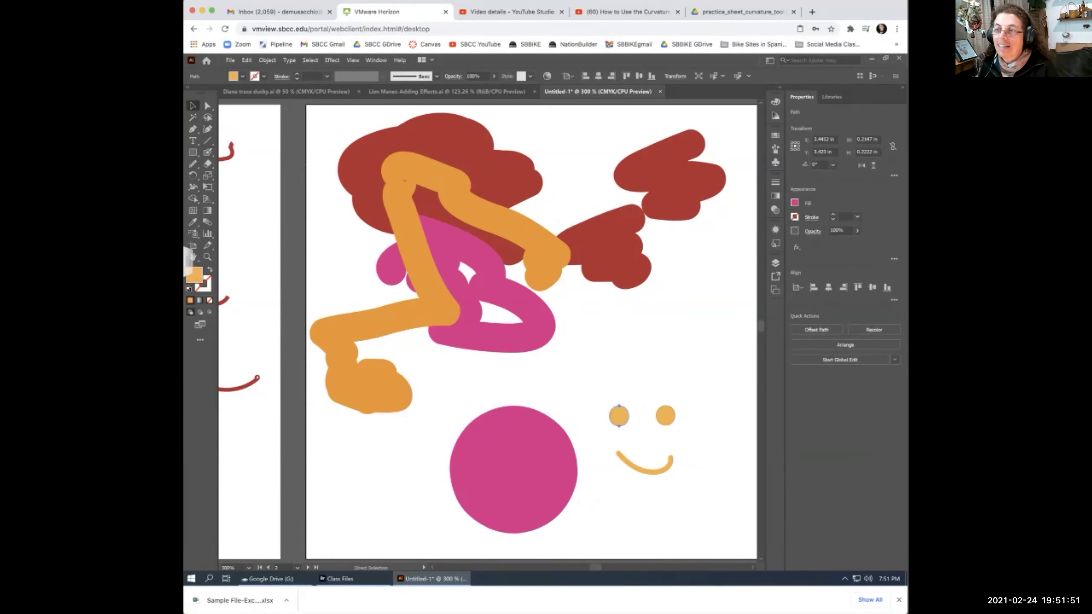
{"action": "key", "text": "ctrl+z"}
{"action": "key", "text": "v"}
{"action": "key", "text": "ctrl+shift+a"}
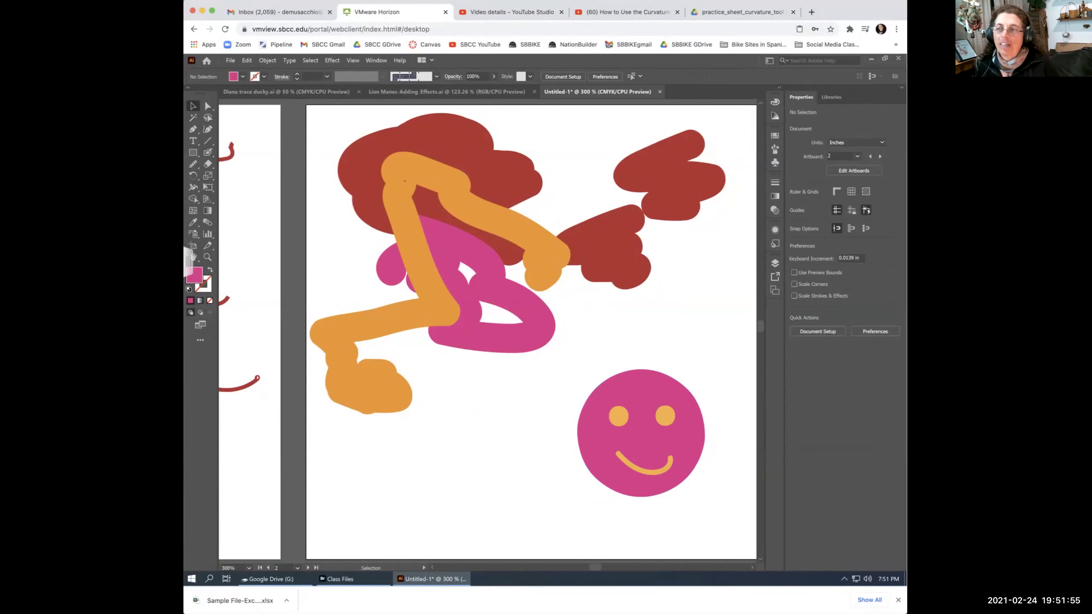
Select the smile and paint a small bump onto its lower edge with the Blob Brush in the same light orange.
{"action": "left_click", "coordinate": [645, 468]}
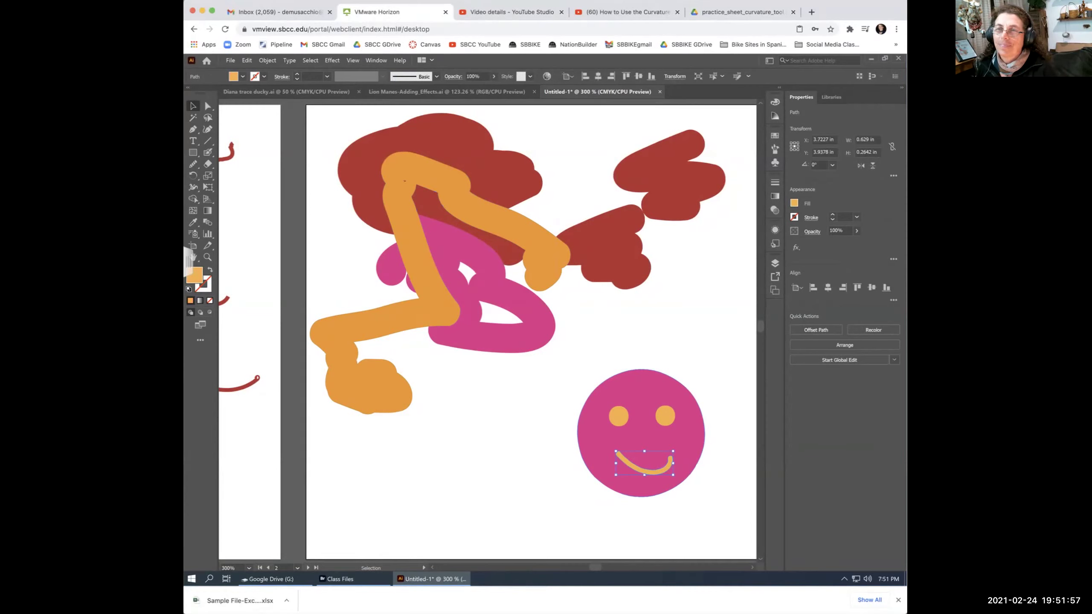
{"action": "key", "text": "shift+b"}
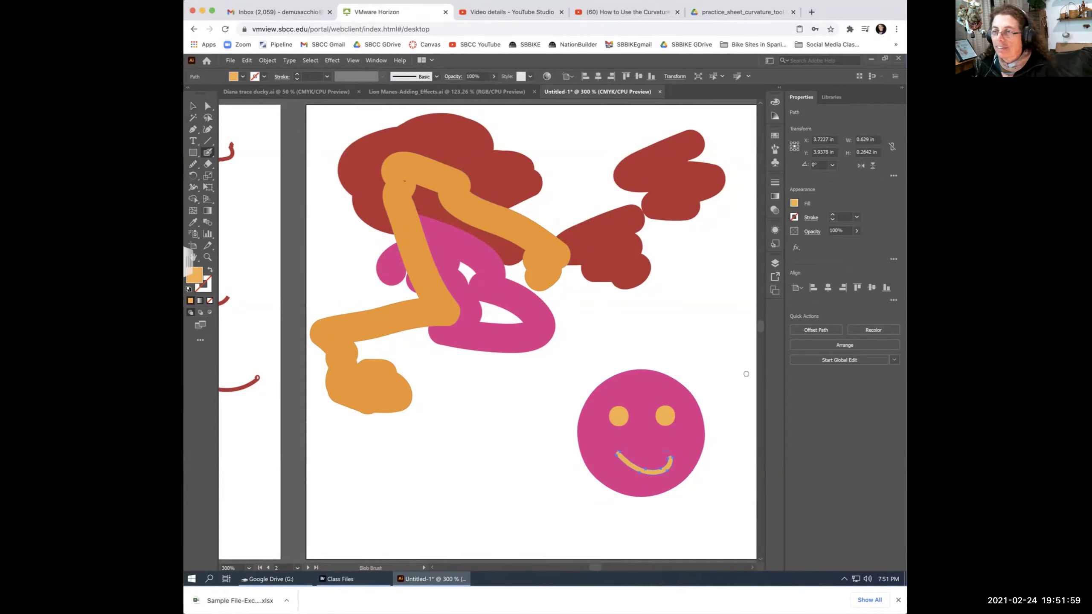
{"action": "left_click_drag", "start_coordinate": [640, 470], "coordinate": [644, 480]}
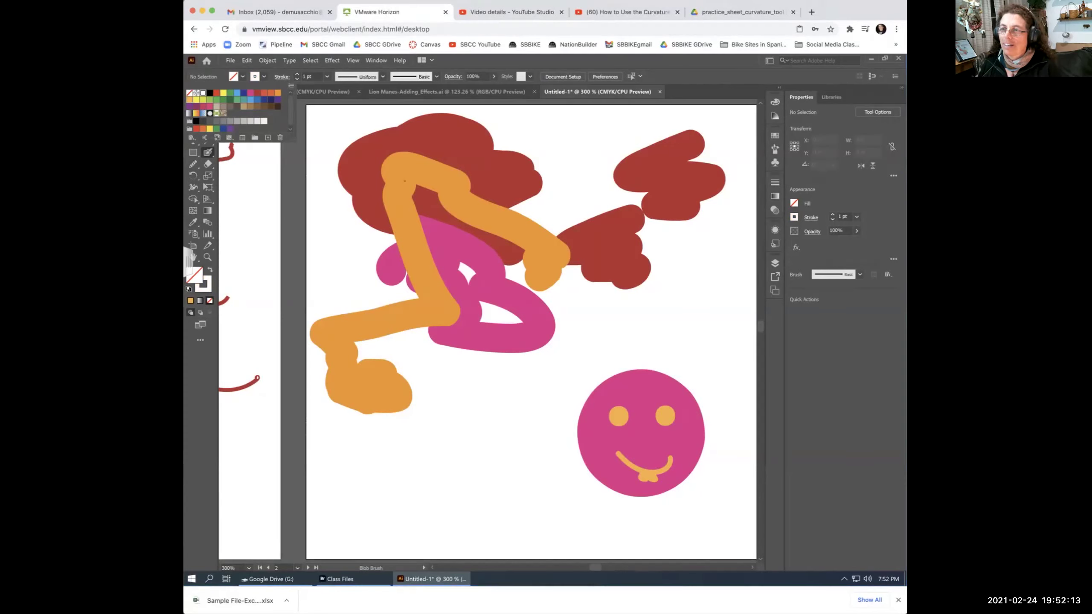
Stamp a small white dot in each of the face's eyes with the Blob Brush.
{"action": "key", "text": "Escape"}
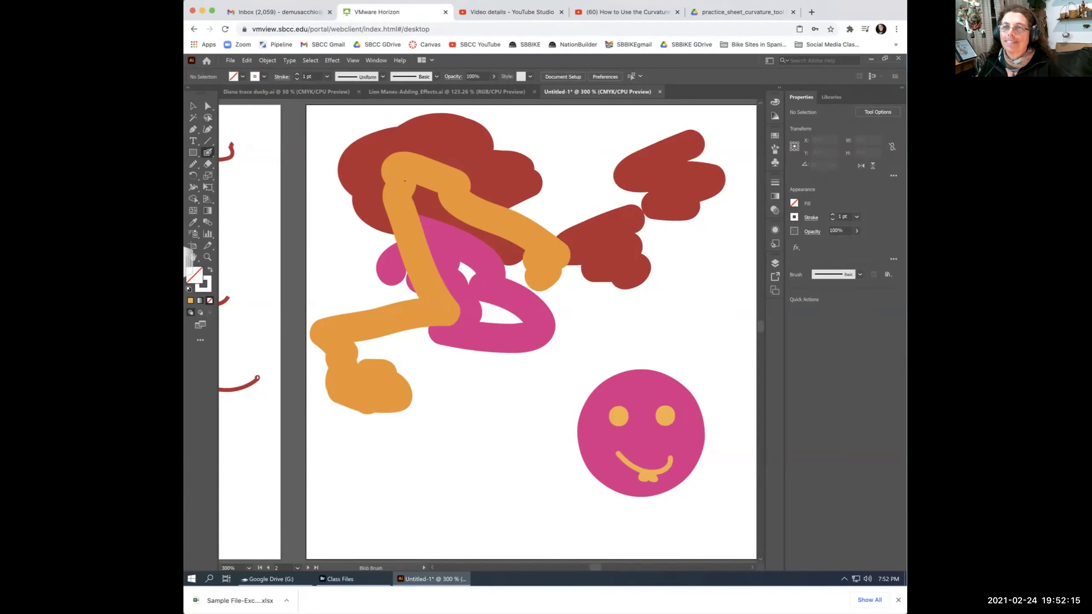
{"action": "left_click", "coordinate": [622, 422]}
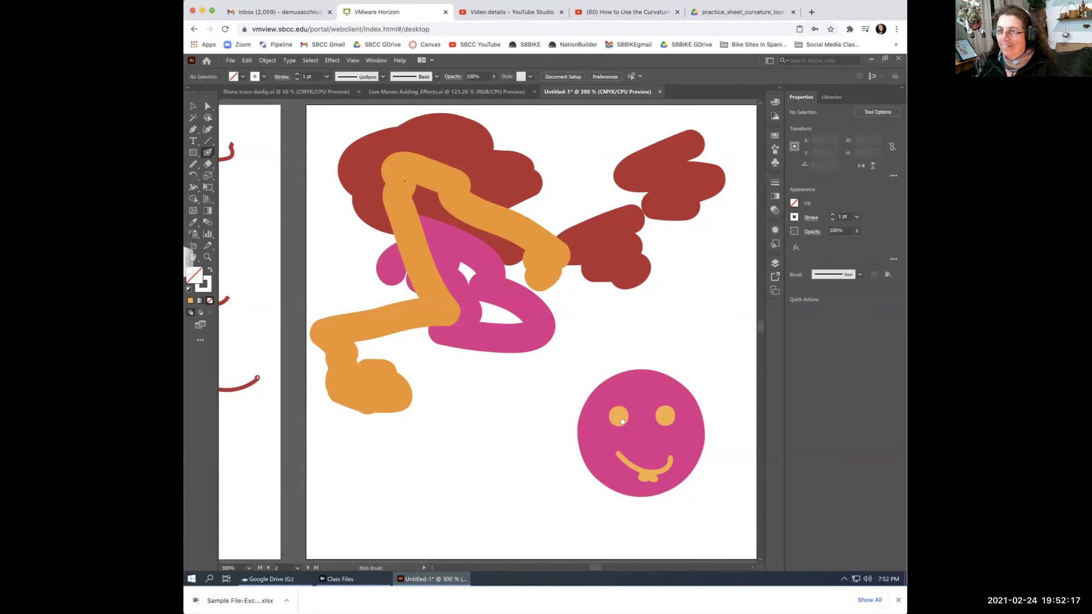
{"action": "left_click", "coordinate": [666, 422]}
Check with the Selection tool whether the smile and its added bump form one path, and clear the selection.
{"action": "key", "text": "v"}
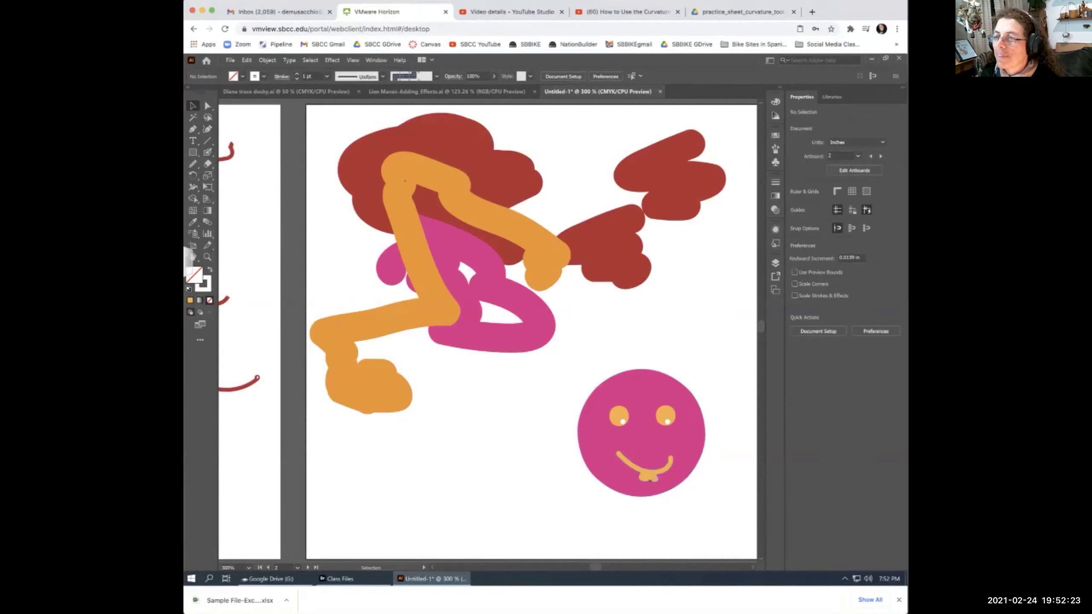
{"action": "left_click", "coordinate": [662, 466]}
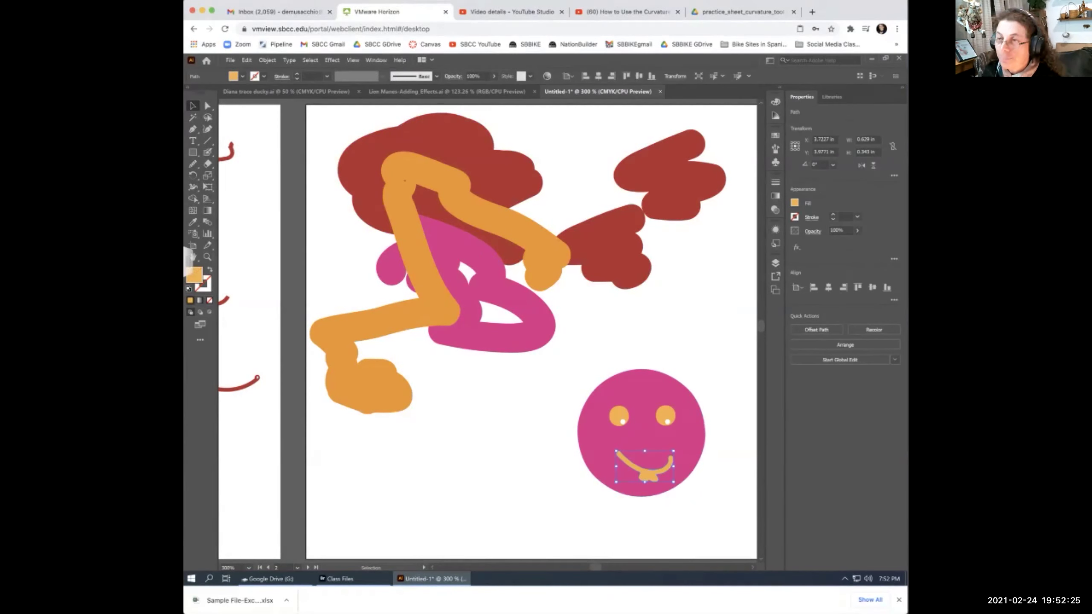
{"action": "key", "text": "ctrl+shift+a"}
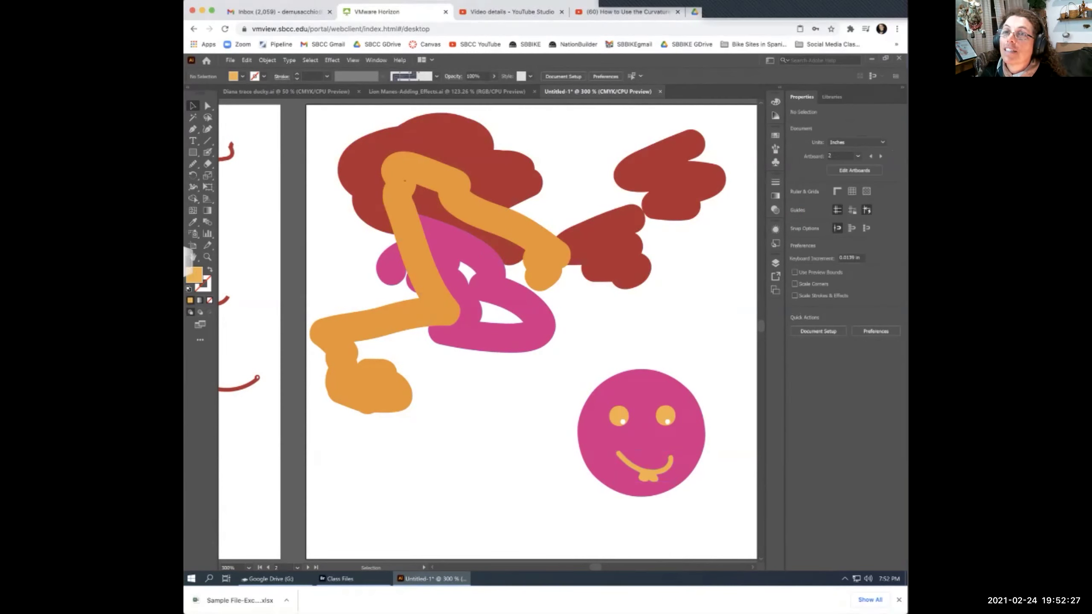
Switch from the Blob Brush to the Paintbrush tool for painting on the empty artboard below the red line drawings.
{"action": "key", "text": "h"}
{"action": "scroll", "coordinate": [488, 323], "scroll_direction": "left", "scroll_amount": 10}
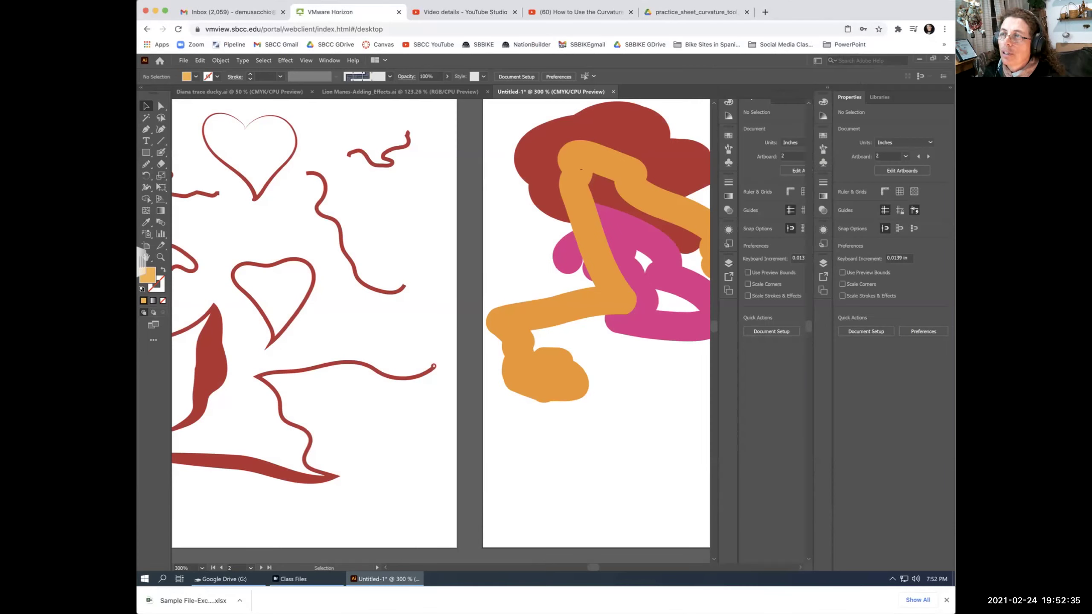
{"action": "scroll", "coordinate": [488, 336], "scroll_direction": "right", "scroll_amount": 10}
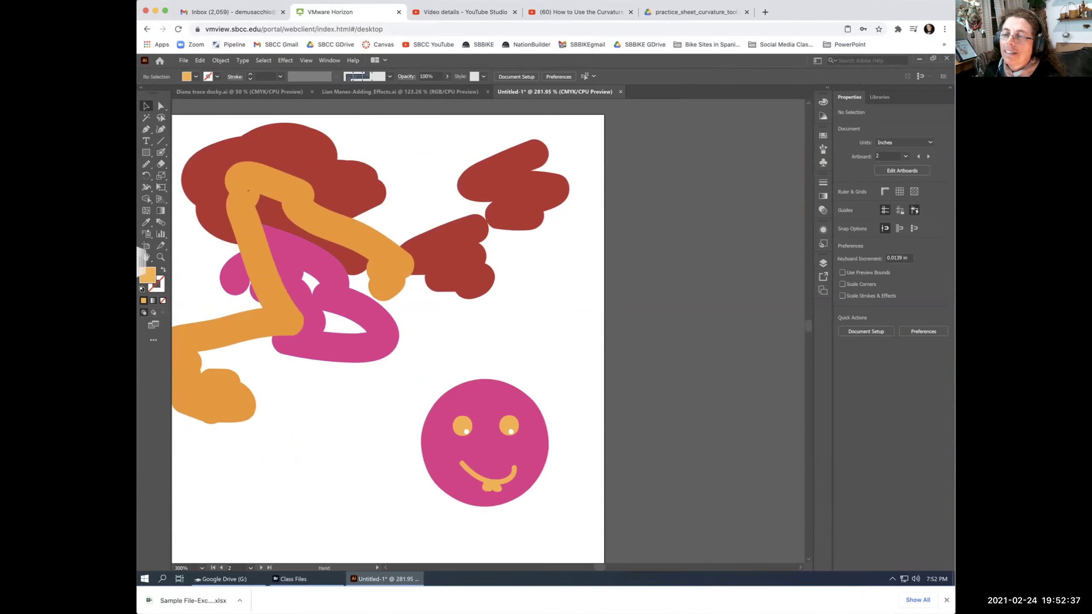
{"action": "scroll", "coordinate": [488, 331], "scroll_direction": "left", "scroll_amount": 10}
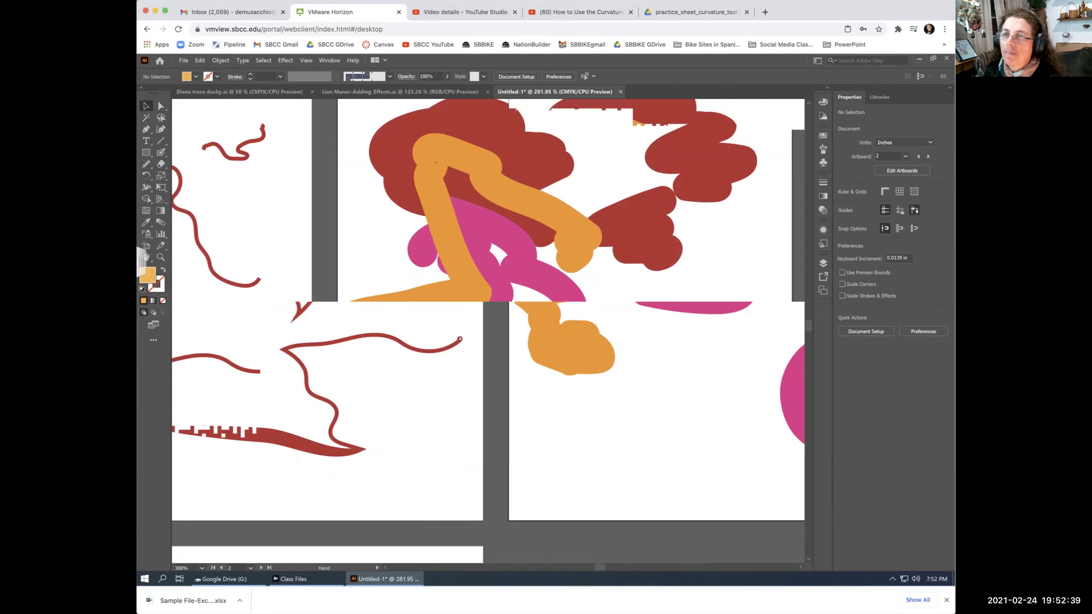
{"action": "scroll", "coordinate": [488, 331], "scroll_direction": "down", "scroll_amount": 10}
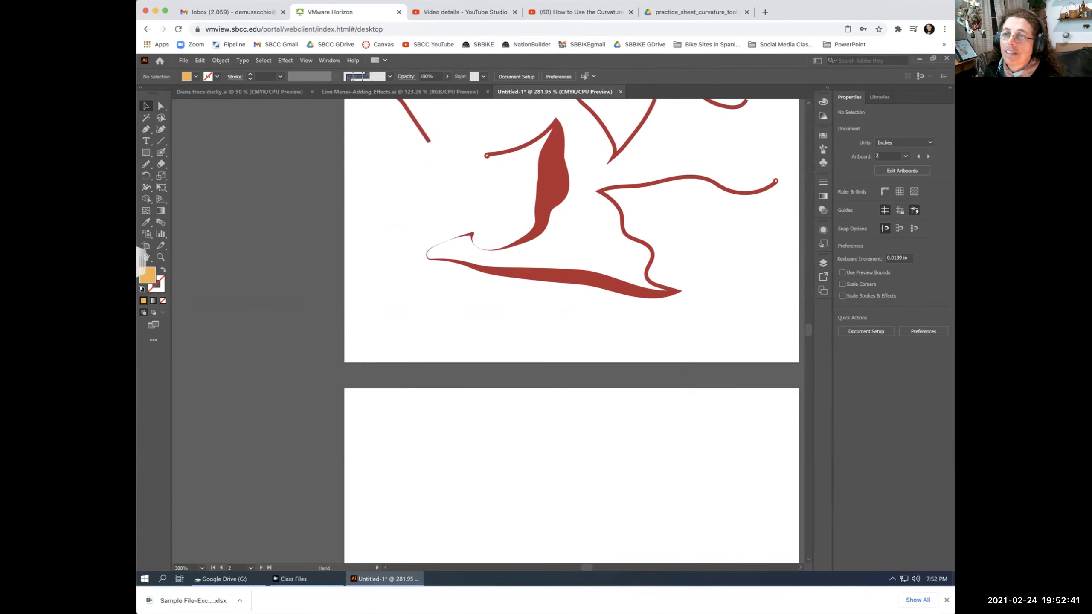
{"action": "scroll", "coordinate": [488, 331], "scroll_direction": "up", "scroll_amount": 3}
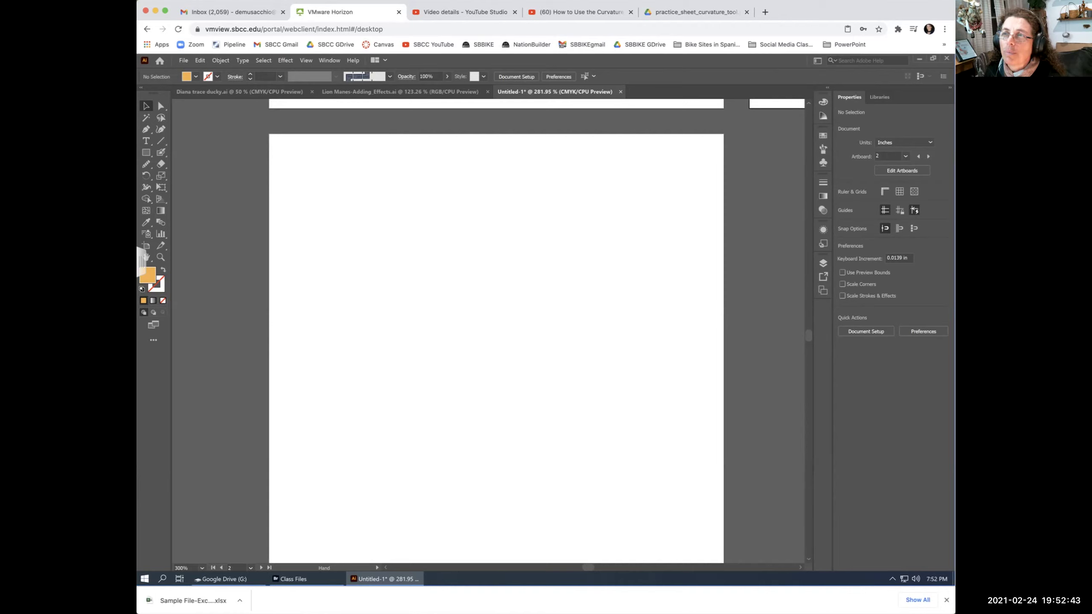
{"action": "scroll", "coordinate": [467, 336], "scroll_direction": "down", "scroll_amount": 1}
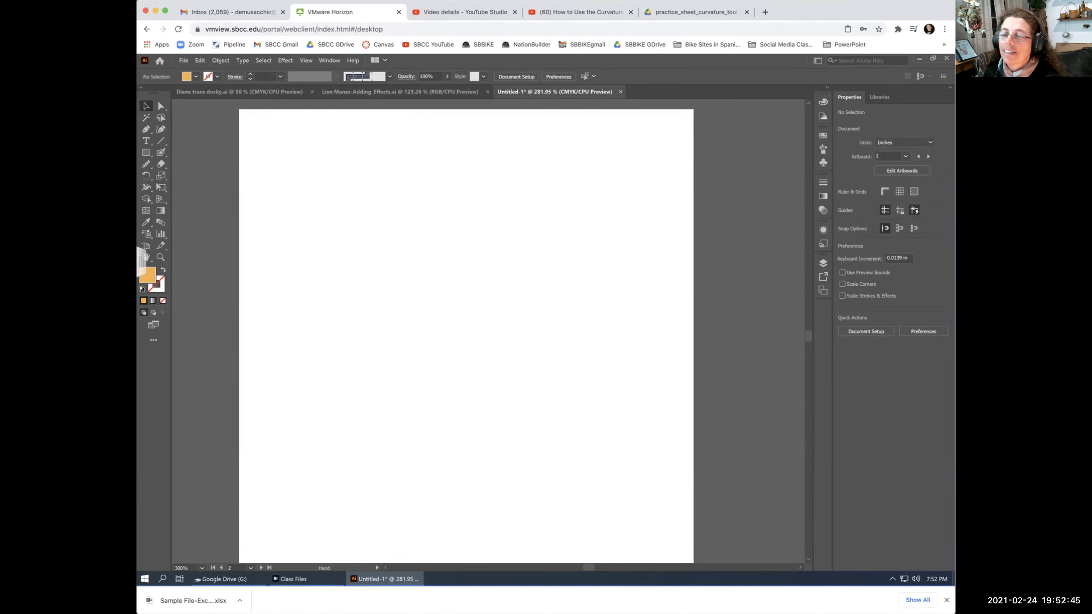
{"action": "scroll", "coordinate": [488, 331], "scroll_direction": "left", "scroll_amount": 2}
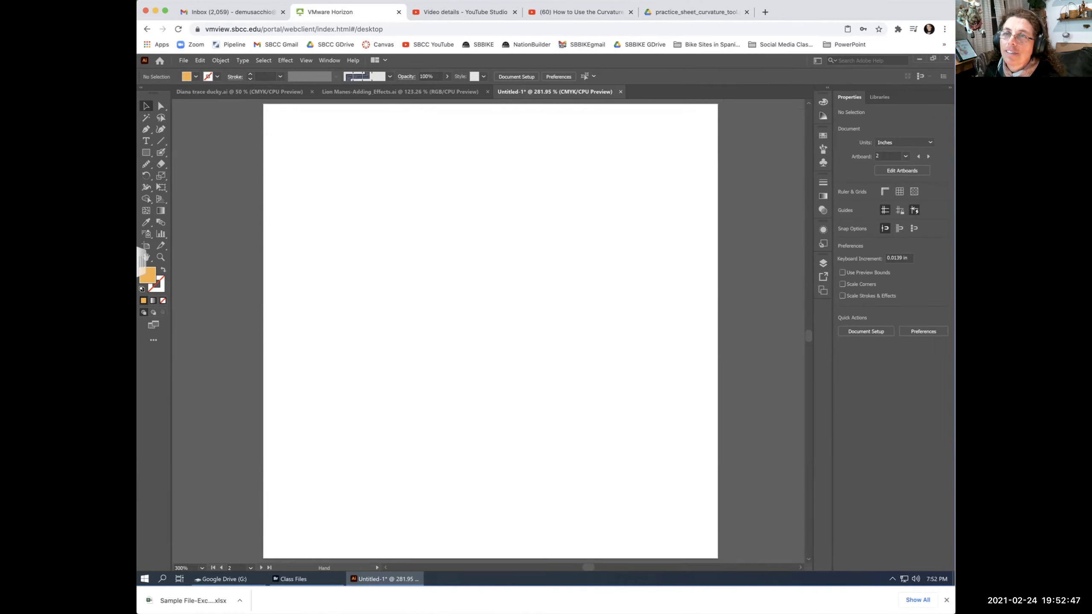
{"action": "left_click", "coordinate": [160, 152]}
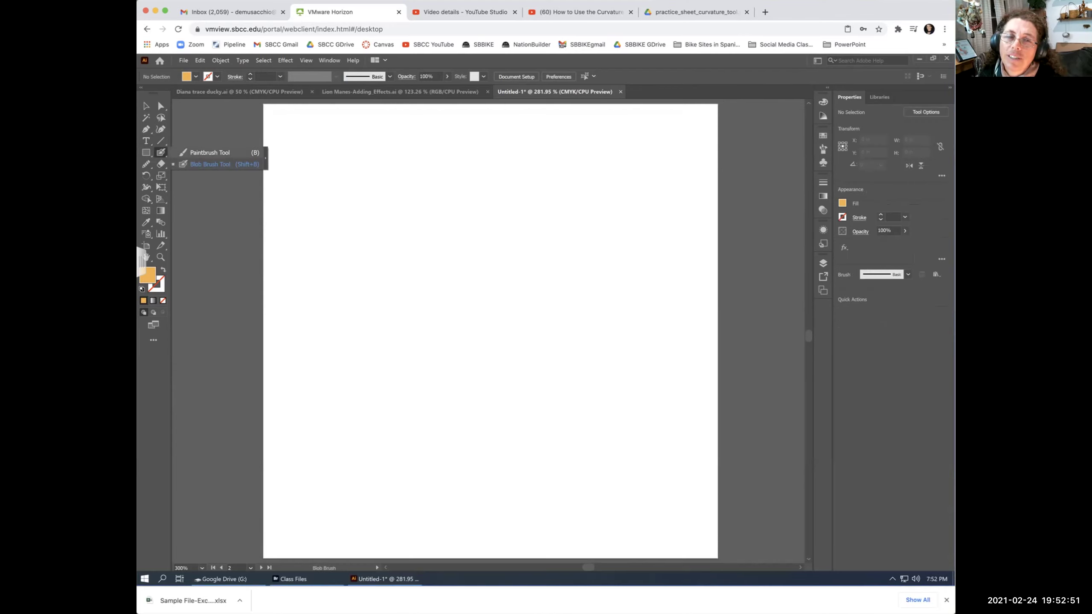
{"action": "key", "text": "b"}
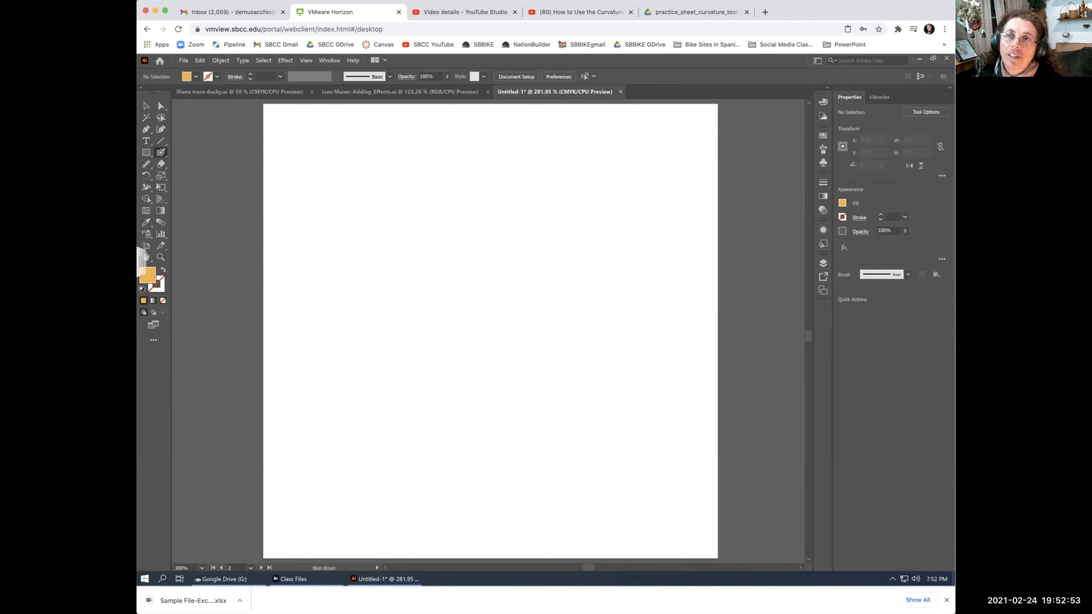
{"action": "left_click", "coordinate": [161, 153]}
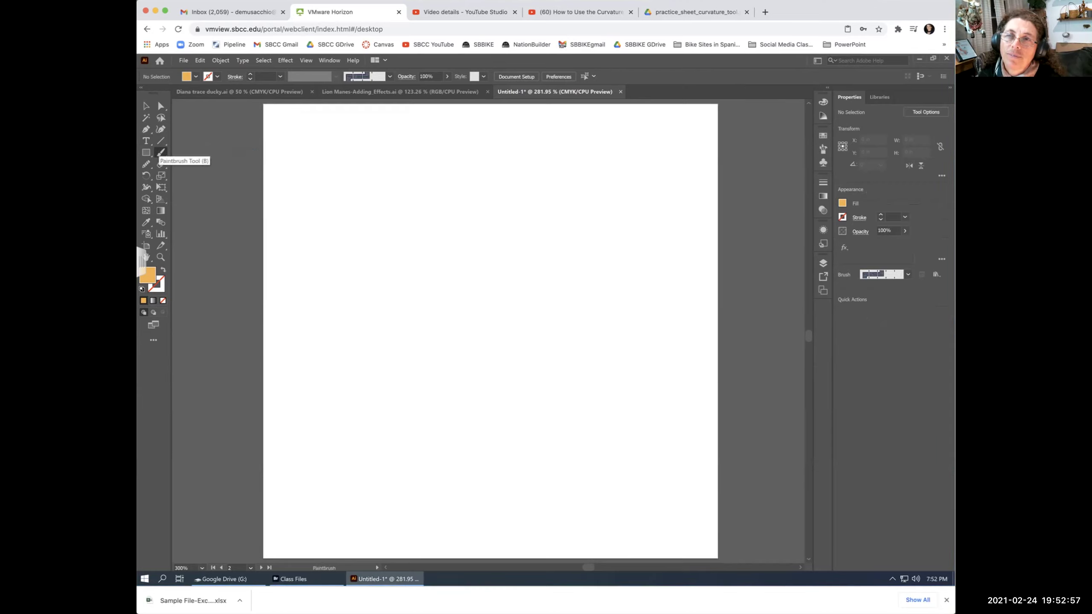
{"action": "left_click", "coordinate": [160, 153]}
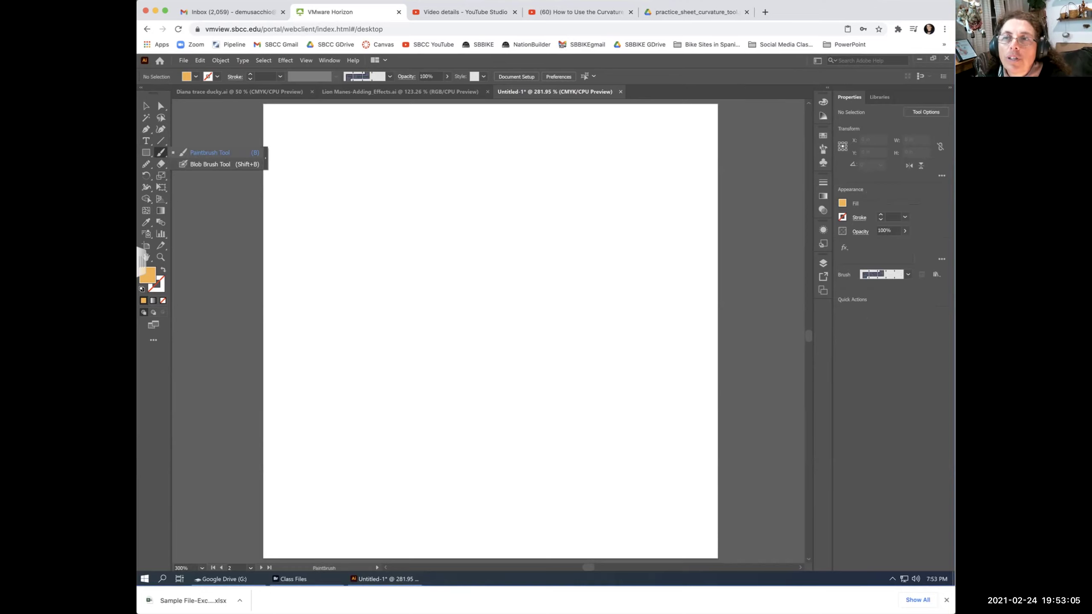
{"action": "key", "text": "Escape"}
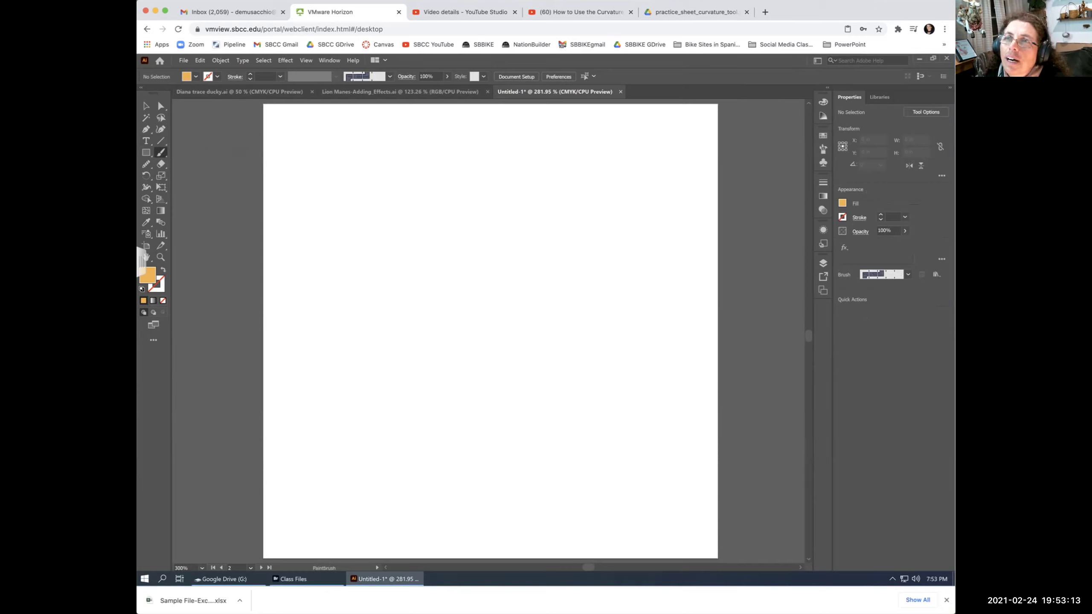
Paint two short curved strokes with the denim pattern brush near the artboard's upper edge and undo both.
{"action": "mouse_move", "coordinate": [306, 158]}
{"action": "left_mouse_down"}
{"action": "mouse_move", "coordinate": [338, 165]}
{"action": "mouse_move", "coordinate": [340, 190]}
{"action": "left_mouse_up"}
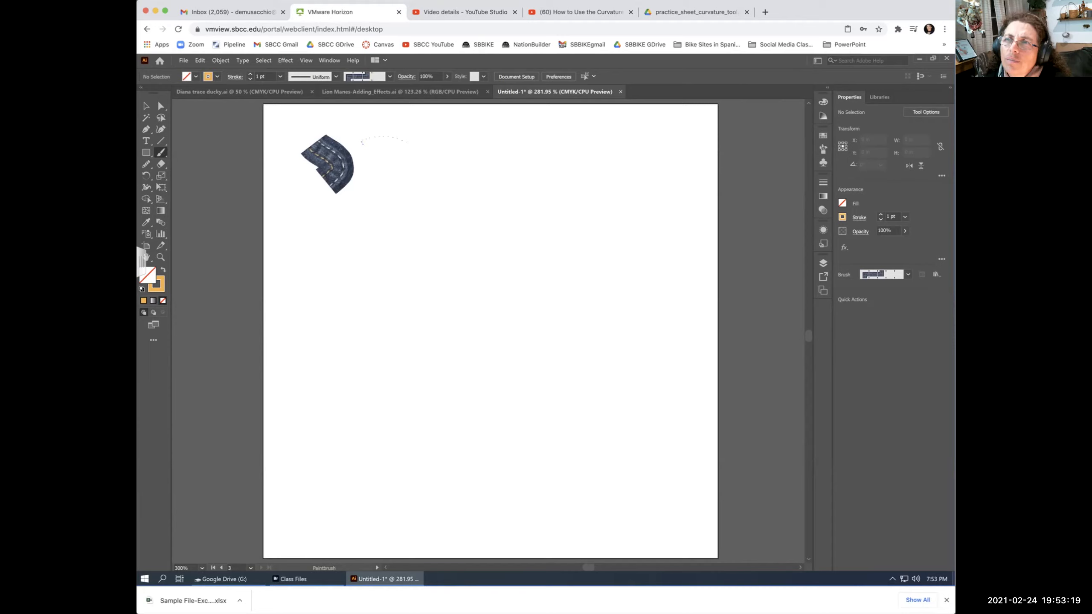
{"action": "left_click_drag", "start_coordinate": [406, 140], "coordinate": [477, 148]}
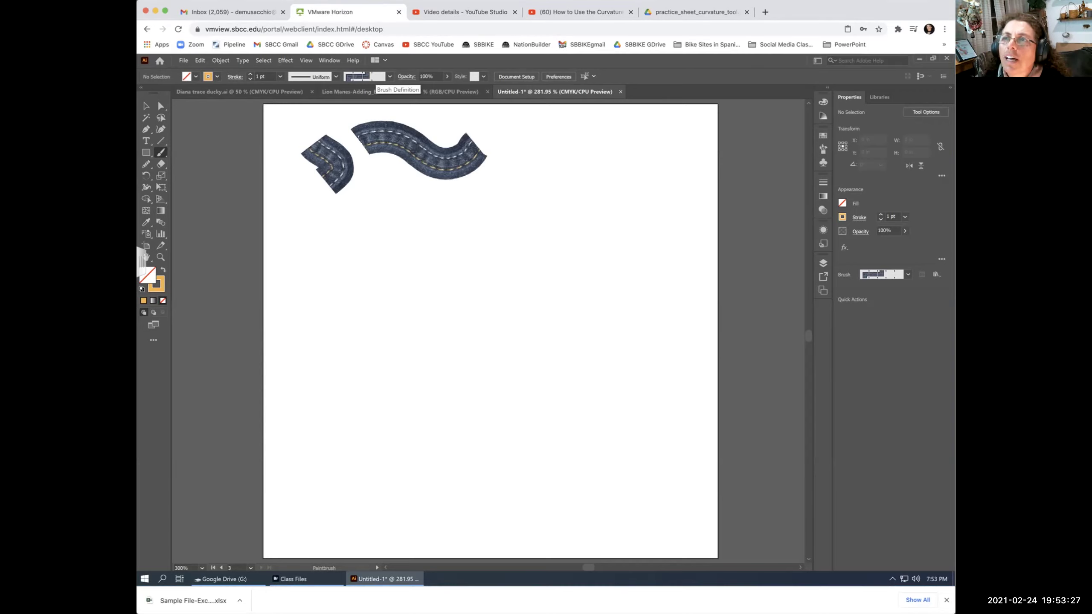
{"action": "key", "text": "ctrl+z"}
{"action": "key", "text": "ctrl+z"}
Choose the rough charcoal-like art brush and paint an S-shaped light orange stroke in the artboard's upper left area.
{"action": "left_click", "coordinate": [379, 79]}
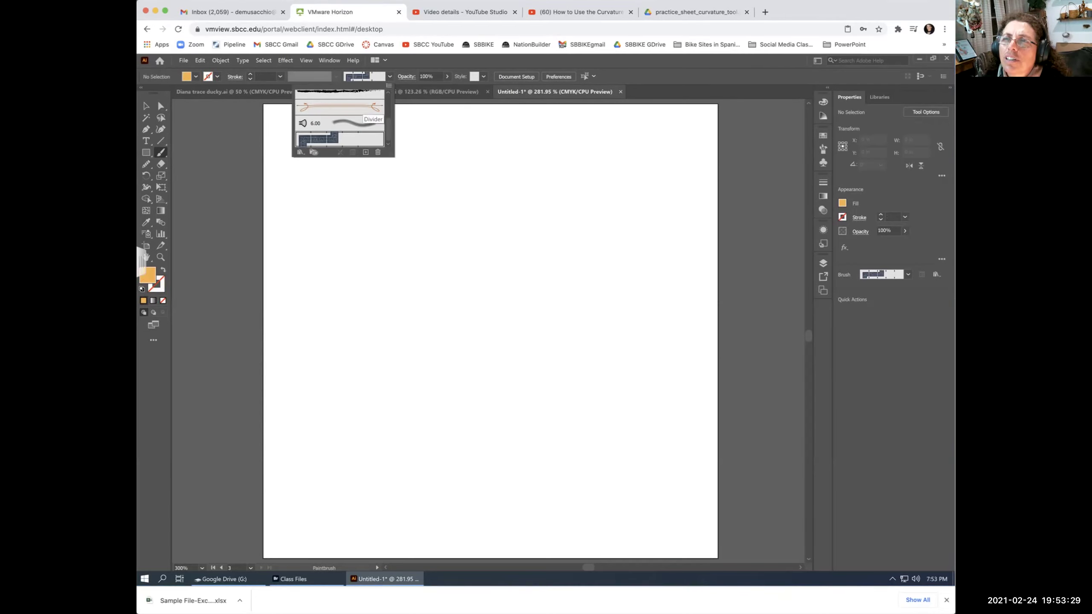
{"action": "left_click_drag", "start_coordinate": [392, 155], "coordinate": [406, 234]}
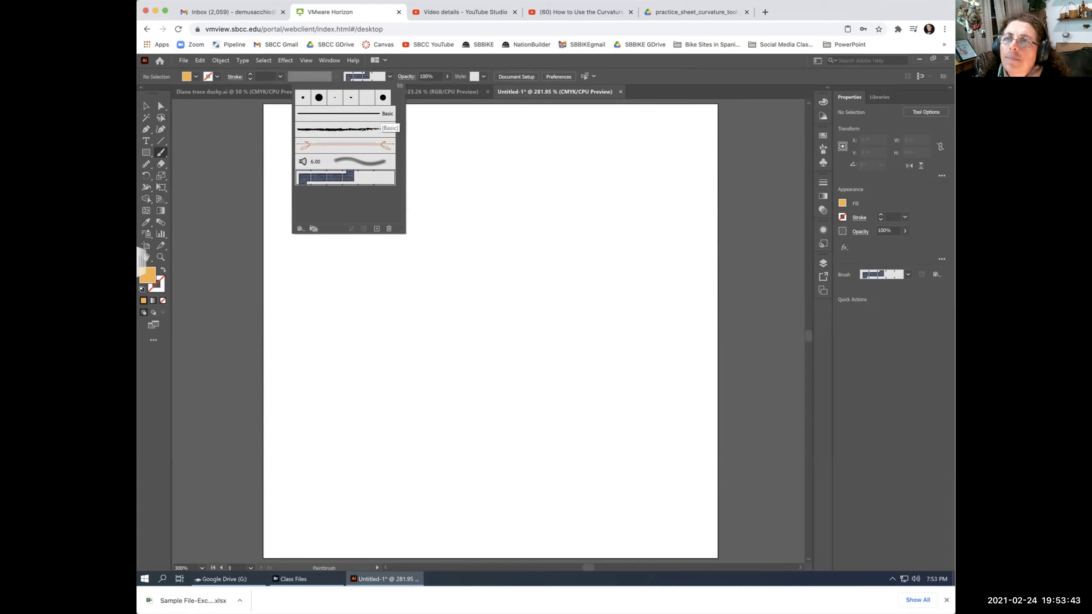
{"action": "left_click", "coordinate": [370, 130]}
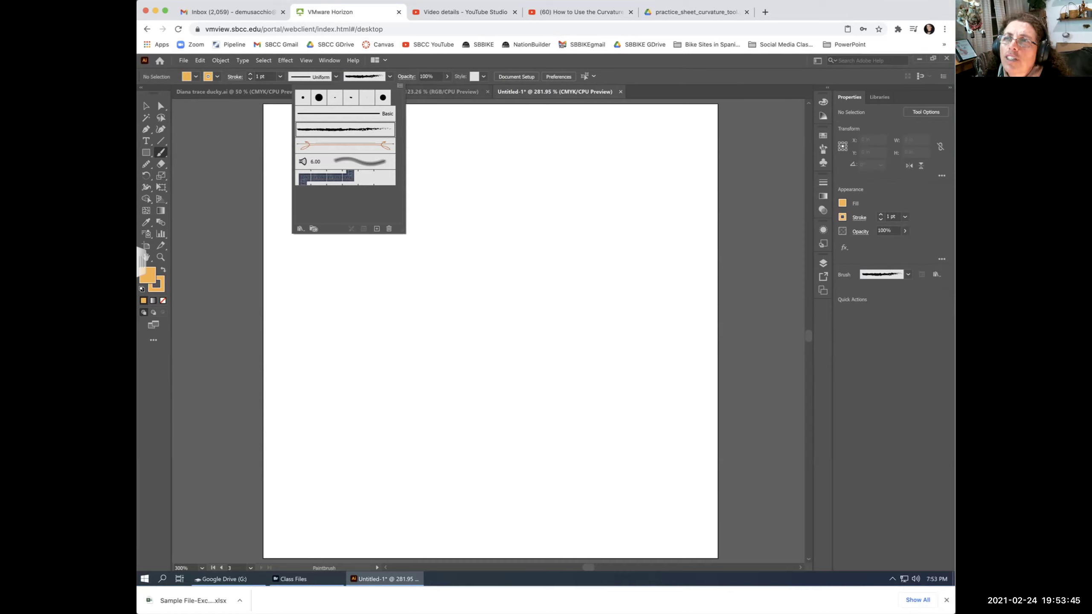
{"action": "key", "text": "Escape"}
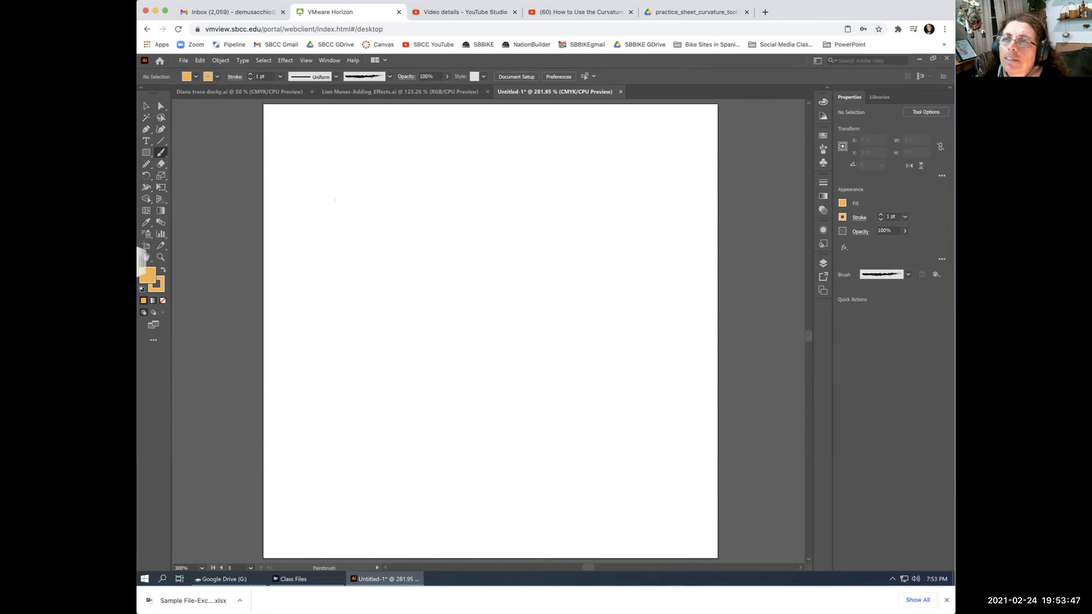
{"action": "left_click_drag", "start_coordinate": [442, 192], "coordinate": [439, 251]}
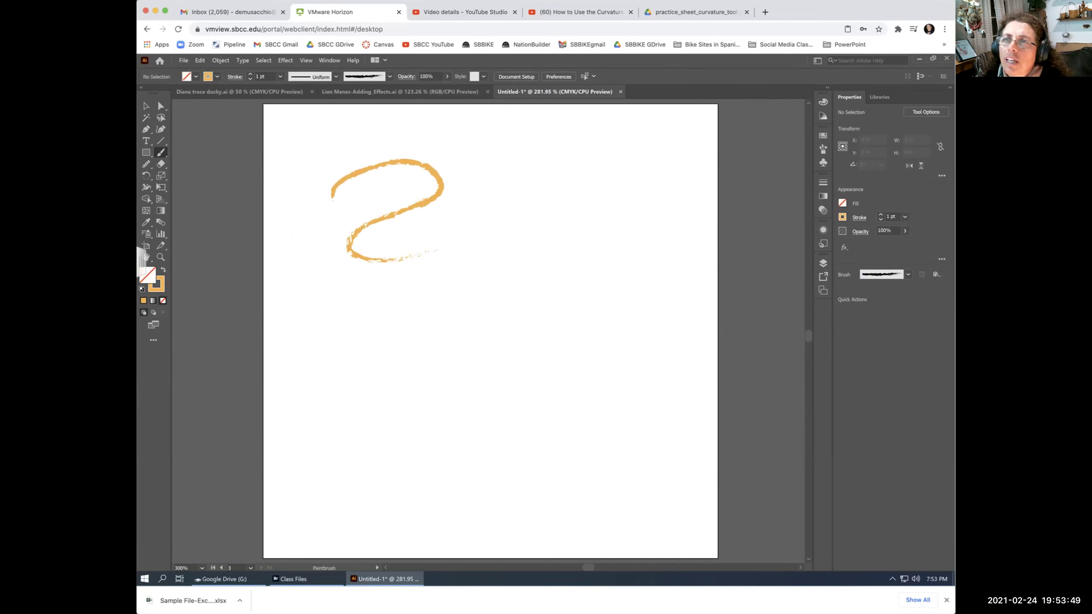
Paint two thick 8 pt strokes to the right of the S-curve and one thin 1 pt curve below it with the same brush.
{"action": "left_click", "coordinate": [250, 74]}
{"action": "left_click", "coordinate": [251, 74]}
{"action": "left_click", "coordinate": [250, 74]}
{"action": "left_click", "coordinate": [250, 74]}
{"action": "left_click", "coordinate": [251, 73]}
{"action": "left_click", "coordinate": [250, 74]}
{"action": "left_click", "coordinate": [250, 73]}
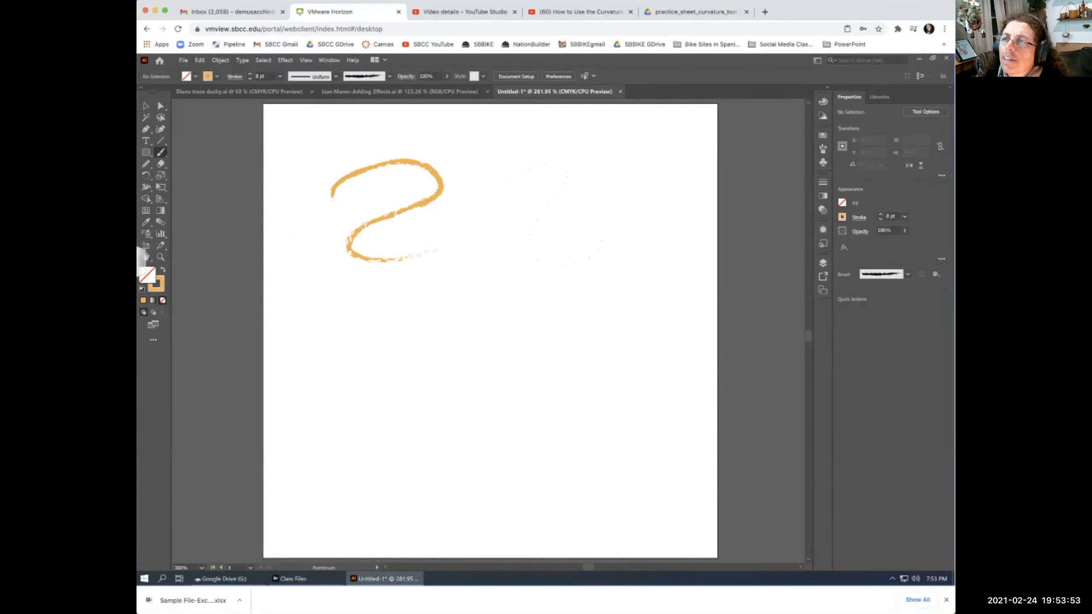
{"action": "left_click_drag", "start_coordinate": [601, 241], "coordinate": [603, 242]}
{"action": "left_click_drag", "start_coordinate": [677, 183], "coordinate": [658, 351]}
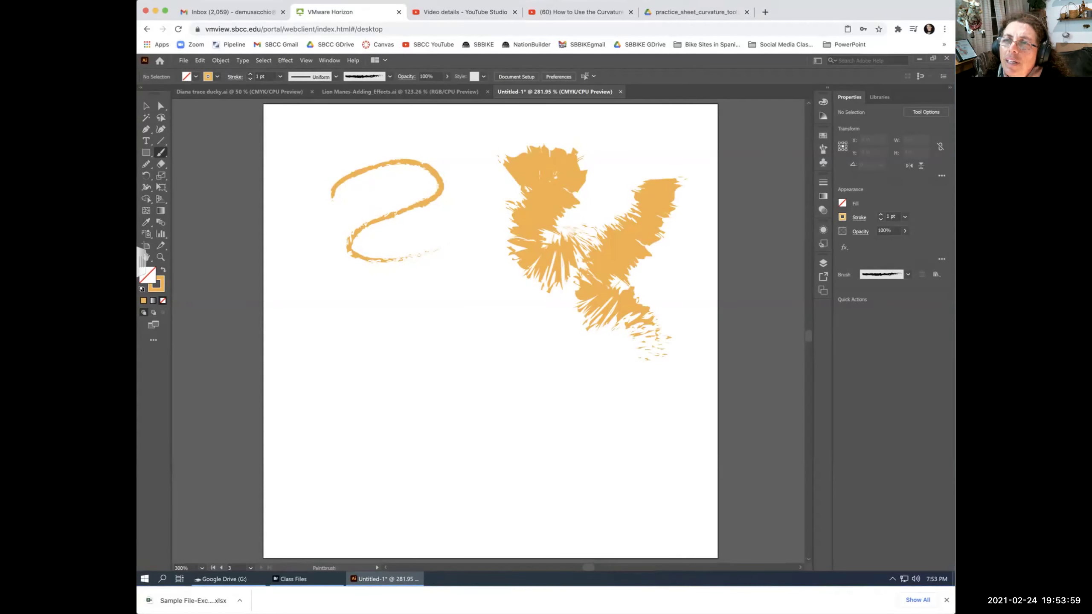
{"action": "left_click_drag", "start_coordinate": [380, 394], "coordinate": [522, 389]}
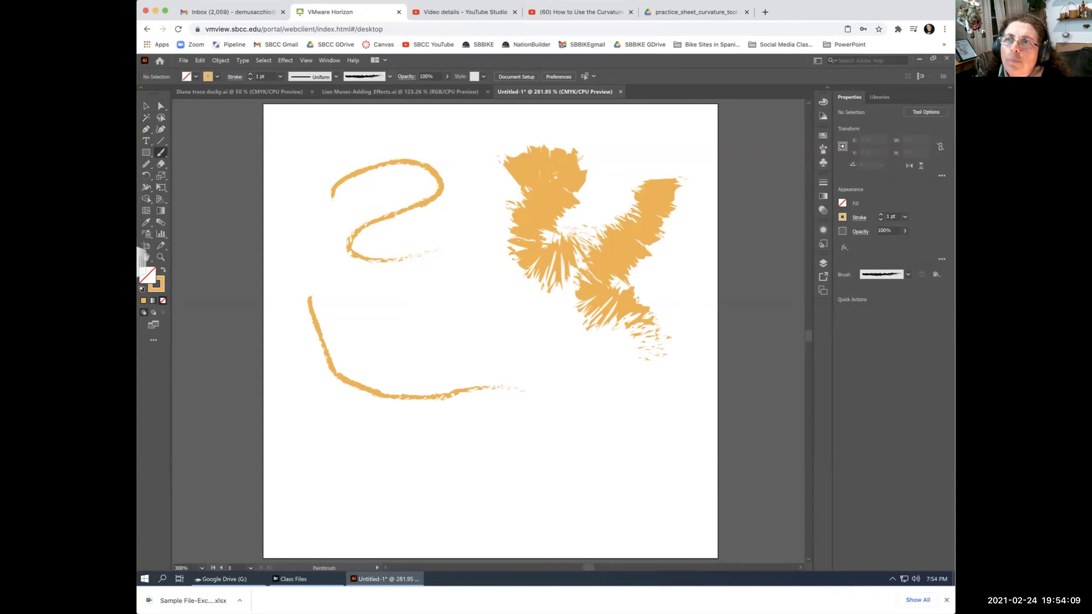
Choose the 6.00 Mop bristle brush and paint several overlapping translucent strokes across the middle and along the left side of the artboard.
{"action": "left_click", "coordinate": [389, 76]}
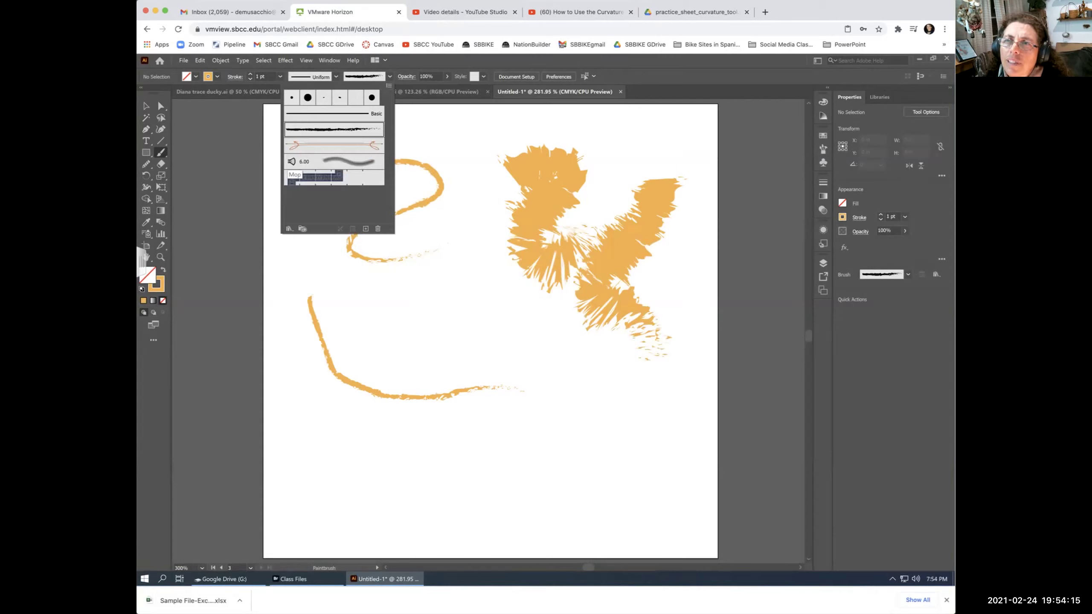
{"action": "left_click", "coordinate": [336, 162]}
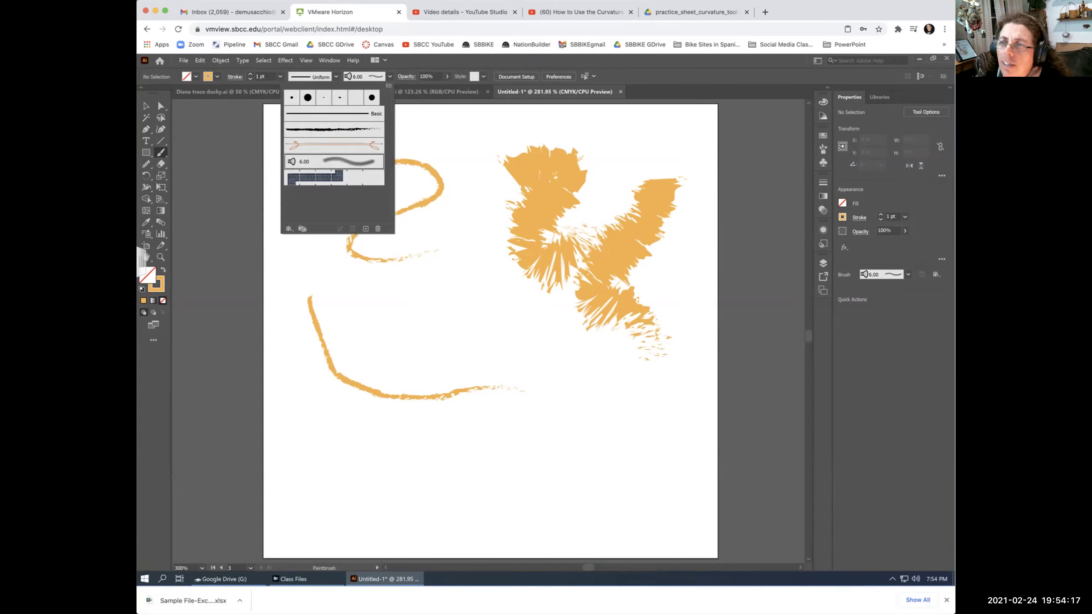
{"action": "key", "text": "Escape"}
{"action": "mouse_move", "coordinate": [376, 329]}
{"action": "left_mouse_down"}
{"action": "mouse_move", "coordinate": [585, 372]}
{"action": "mouse_move", "coordinate": [607, 428]}
{"action": "mouse_move", "coordinate": [615, 523]}
{"action": "mouse_move", "coordinate": [626, 525]}
{"action": "left_mouse_up"}
{"action": "mouse_move", "coordinate": [426, 350]}
{"action": "left_mouse_down"}
{"action": "mouse_move", "coordinate": [362, 301]}
{"action": "mouse_move", "coordinate": [430, 340]}
{"action": "mouse_move", "coordinate": [372, 394]}
{"action": "mouse_move", "coordinate": [548, 432]}
{"action": "left_mouse_up"}
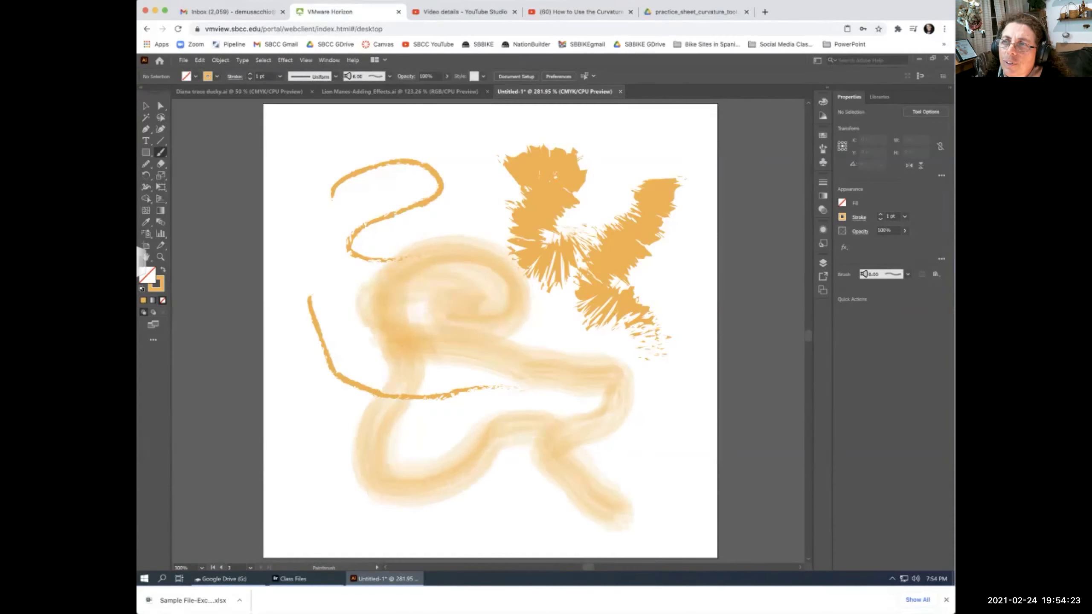
{"action": "mouse_move", "coordinate": [426, 129]}
{"action": "left_mouse_down"}
{"action": "mouse_move", "coordinate": [331, 142]}
{"action": "mouse_move", "coordinate": [296, 279]}
{"action": "mouse_move", "coordinate": [344, 351]}
{"action": "left_mouse_up"}
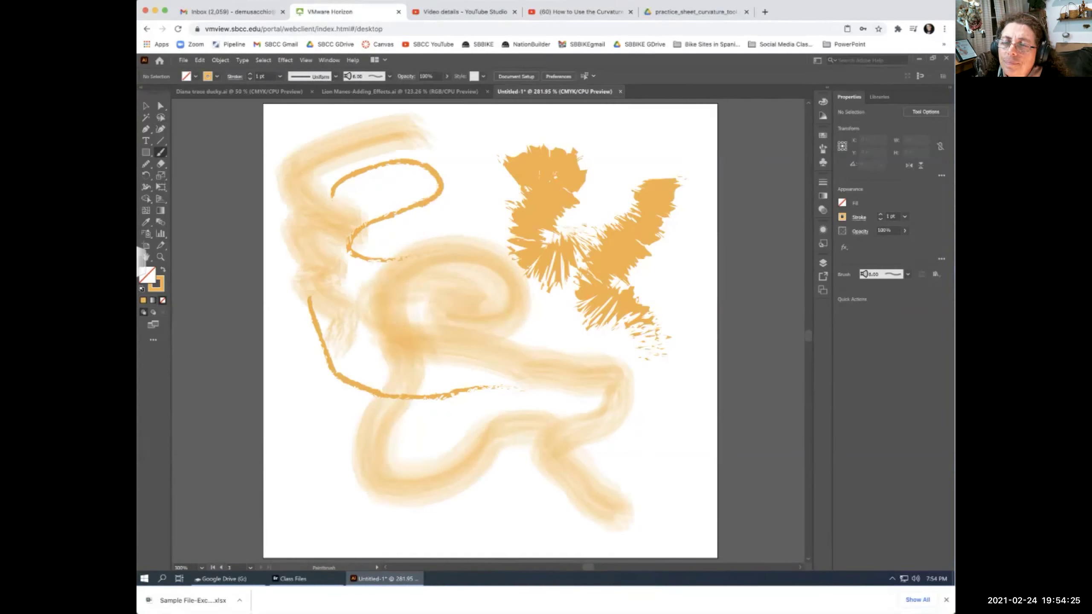
Select the upper-left bristle stroke with the Selection tool, and move the lower zigzag bristle stroke down and right, away from the swirl.
{"action": "scroll", "coordinate": [490, 331], "scroll_direction": "up", "scroll_amount": 5}
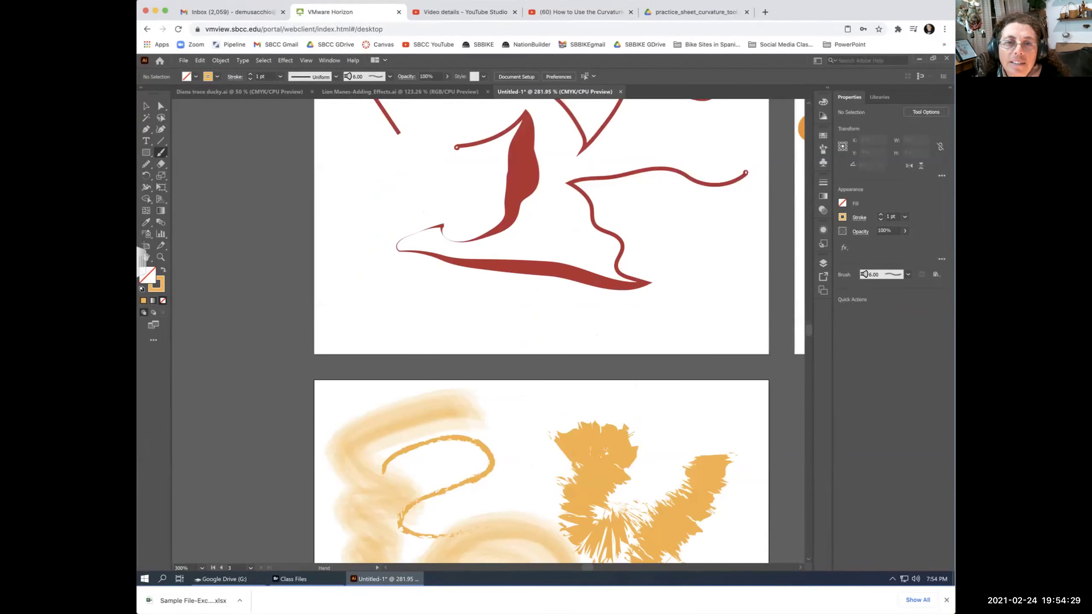
{"action": "scroll", "coordinate": [537, 331], "scroll_direction": "up", "scroll_amount": 1}
{"action": "scroll", "coordinate": [490, 331], "scroll_direction": "down", "scroll_amount": 10}
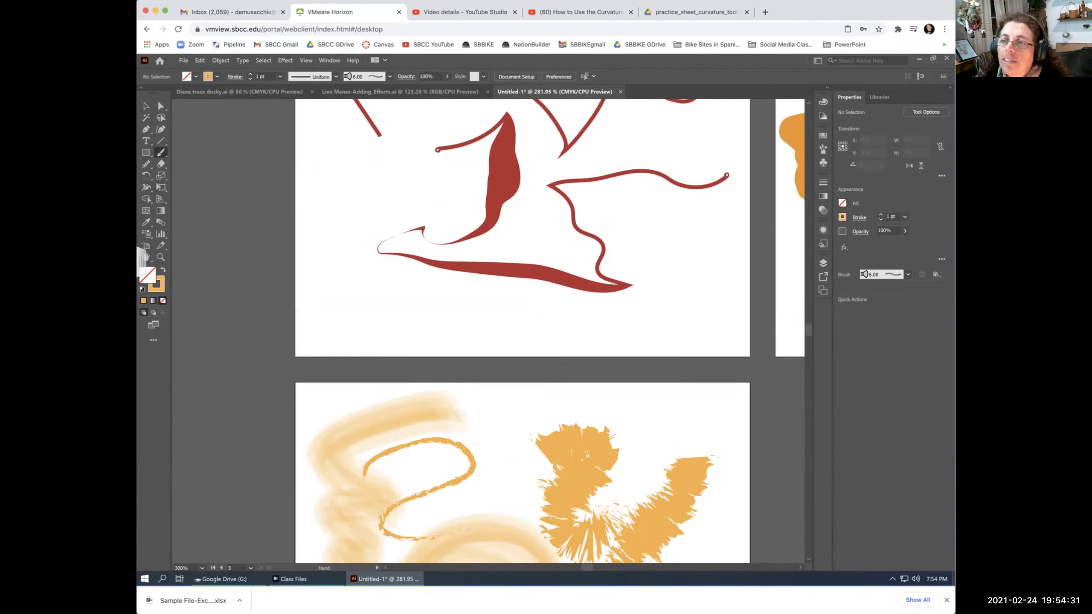
{"action": "scroll", "coordinate": [490, 331], "scroll_direction": "down", "scroll_amount": 1}
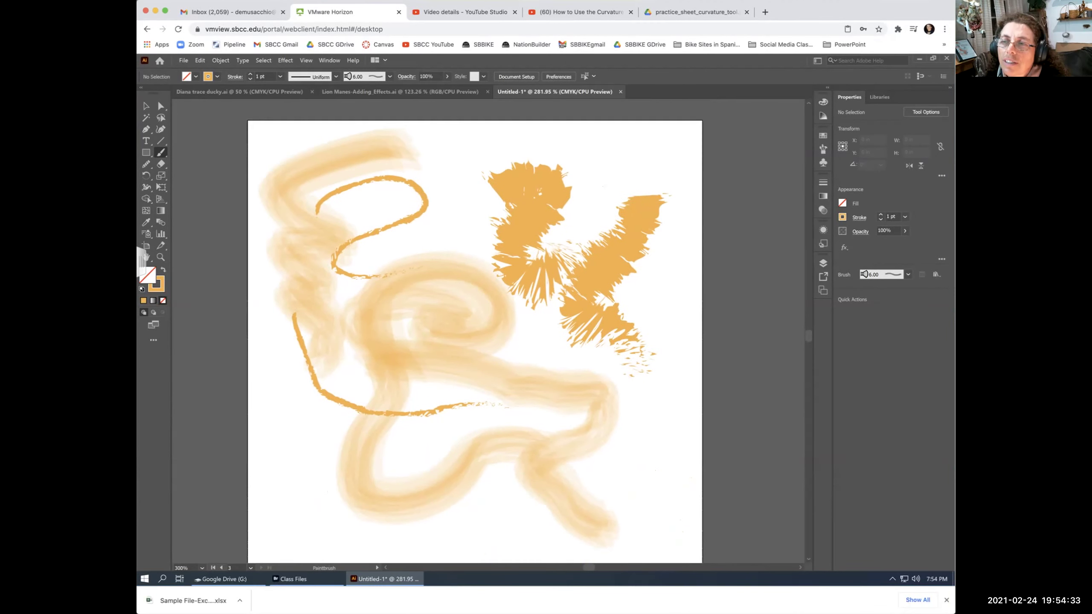
{"action": "left_click", "coordinate": [146, 106]}
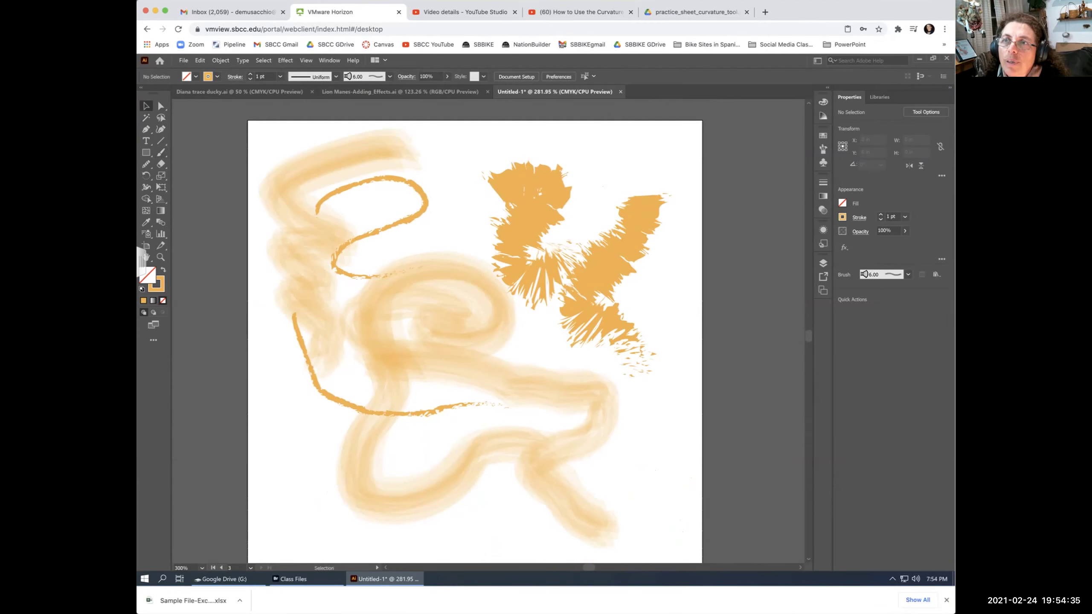
{"action": "left_click", "coordinate": [361, 174]}
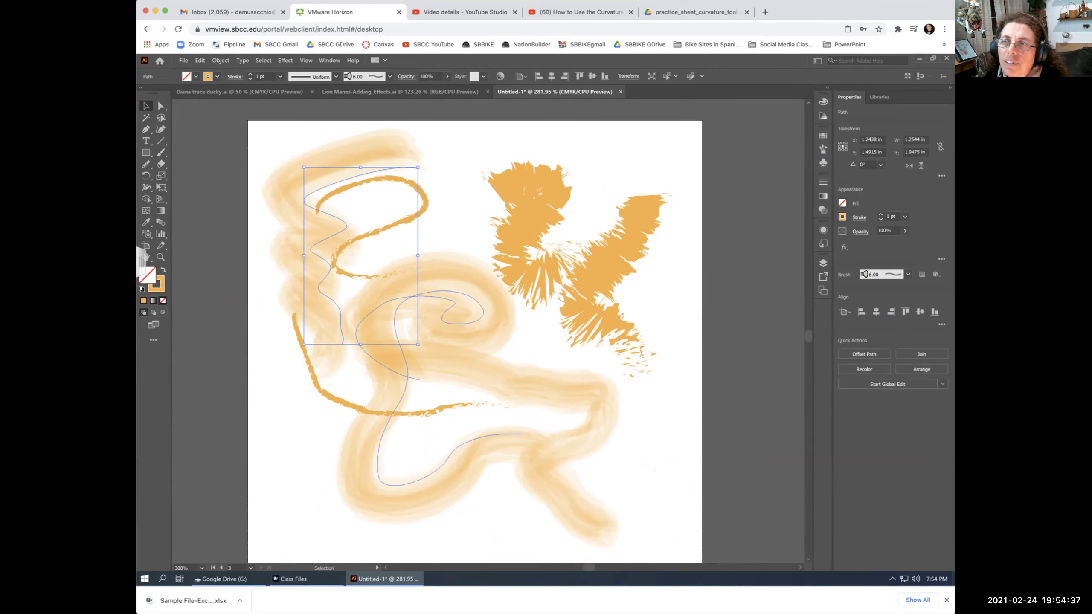
{"action": "left_click", "coordinate": [499, 364]}
{"action": "left_click_drag", "start_coordinate": [555, 372], "coordinate": [619, 402]}
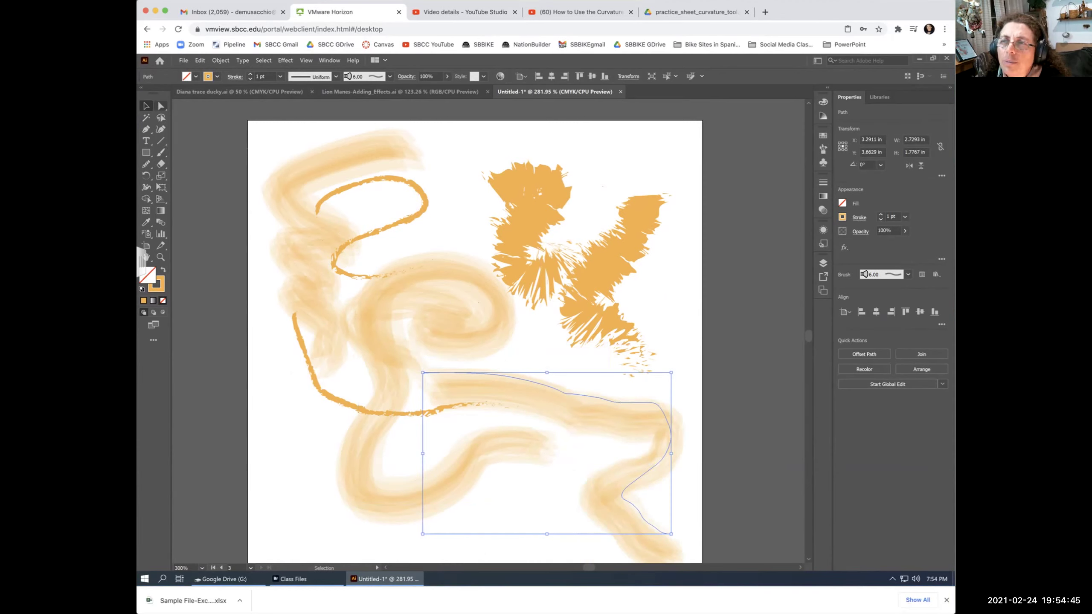
Delete the swirling bristle stroke in the middle and move the lower zigzag bristle stroke up and left.
{"action": "left_click", "coordinate": [465, 294]}
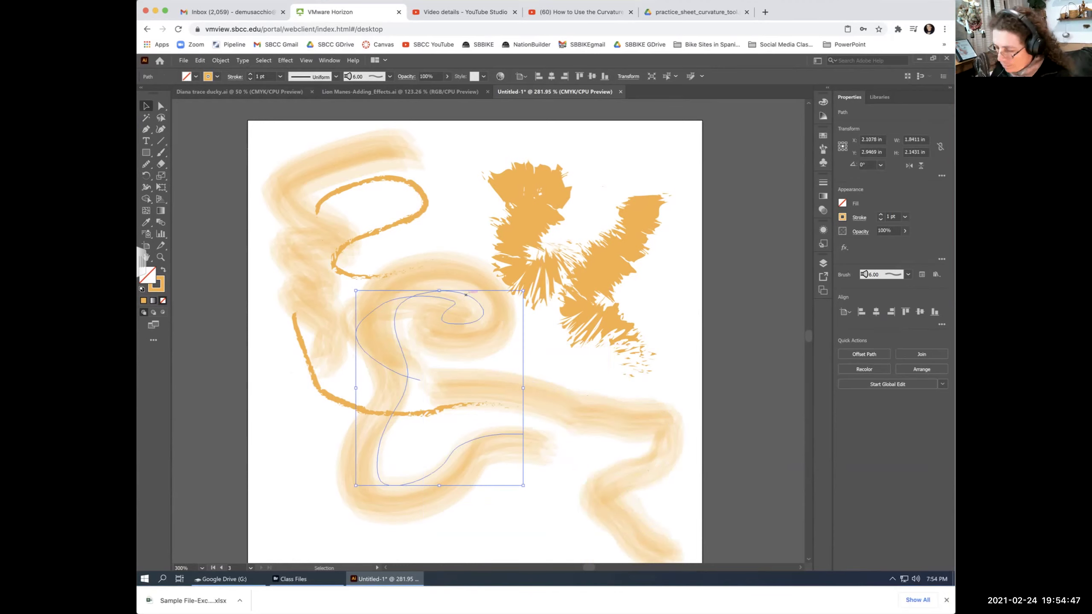
{"action": "key", "text": "Delete"}
{"action": "mouse_move", "coordinate": [533, 378]}
{"action": "left_mouse_down"}
{"action": "mouse_move", "coordinate": [486, 374]}
{"action": "mouse_move", "coordinate": [486, 362]}
{"action": "left_mouse_up"}
Delete the right-hand thick stroke, and move the remaining thick stroke and the thin S-curve to the right.
{"action": "left_click", "coordinate": [617, 365]}
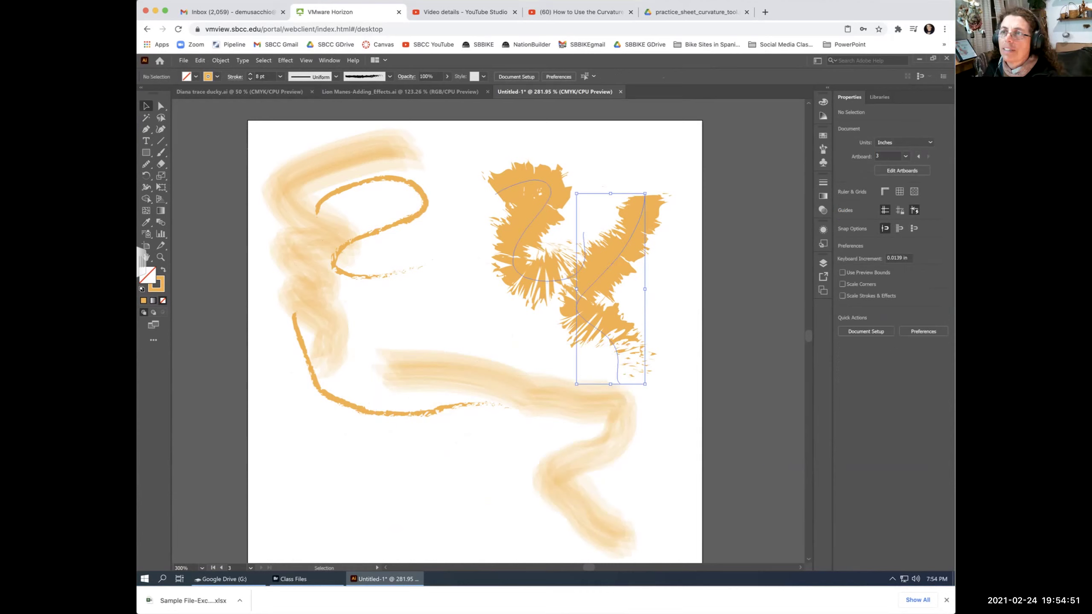
{"action": "key", "text": "Delete"}
{"action": "left_click_drag", "start_coordinate": [538, 232], "coordinate": [639, 217]}
{"action": "left_click_drag", "start_coordinate": [376, 228], "coordinate": [485, 228]}
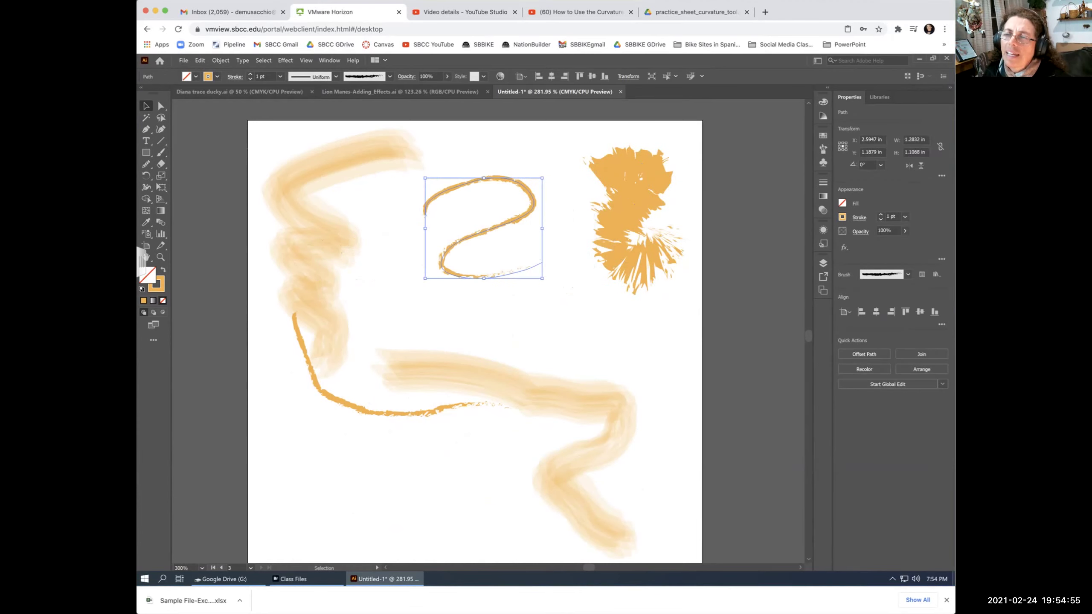
Reshape the lower-left charcoal stroke into a jagged line by moving its anchor points with the Direct Selection tool.
{"action": "key", "text": "a"}
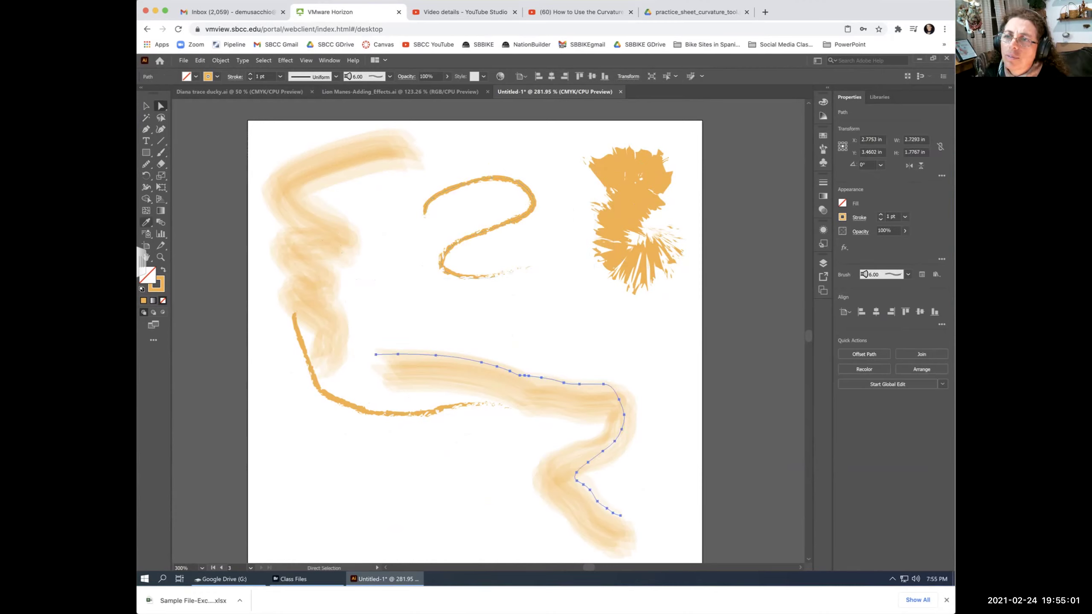
{"action": "left_click", "coordinate": [354, 405]}
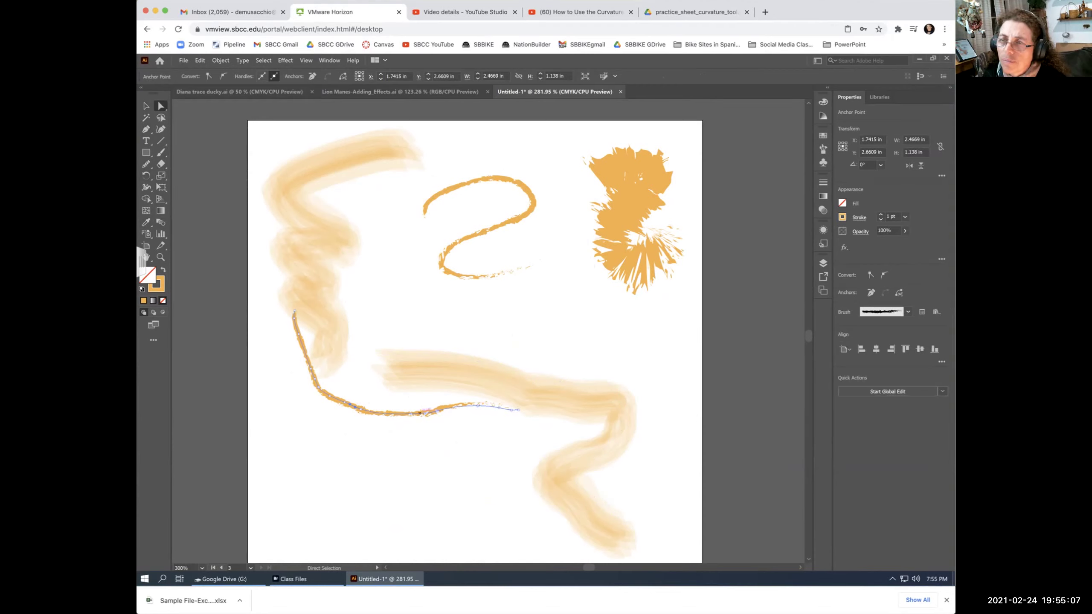
{"action": "left_click", "coordinate": [423, 412]}
{"action": "left_click_drag", "start_coordinate": [424, 412], "coordinate": [431, 462]}
{"action": "left_click_drag", "start_coordinate": [362, 409], "coordinate": [390, 372]}
{"action": "mouse_move", "coordinate": [425, 413]}
{"action": "left_mouse_down"}
{"action": "mouse_move", "coordinate": [434, 427]}
{"action": "mouse_move", "coordinate": [474, 390]}
{"action": "mouse_move", "coordinate": [476, 372]}
{"action": "mouse_move", "coordinate": [437, 411]}
{"action": "mouse_move", "coordinate": [495, 433]}
{"action": "left_mouse_up"}
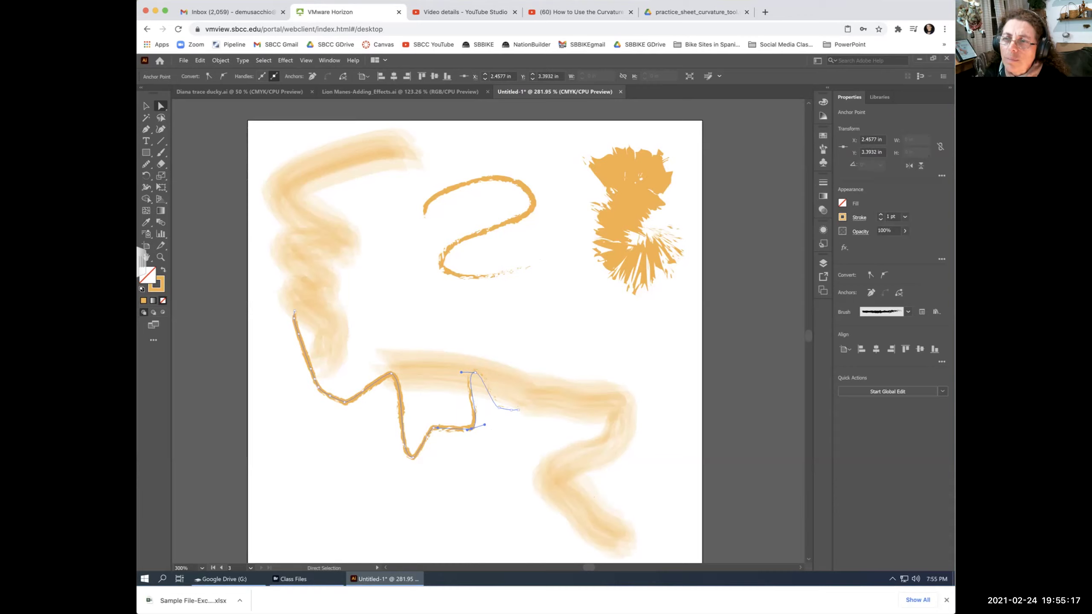
{"action": "mouse_move", "coordinate": [315, 380]}
{"action": "left_mouse_down"}
{"action": "mouse_move", "coordinate": [283, 394]}
{"action": "mouse_move", "coordinate": [296, 366]}
{"action": "mouse_move", "coordinate": [277, 365]}
{"action": "left_mouse_up"}
{"action": "left_click", "coordinate": [378, 316]}
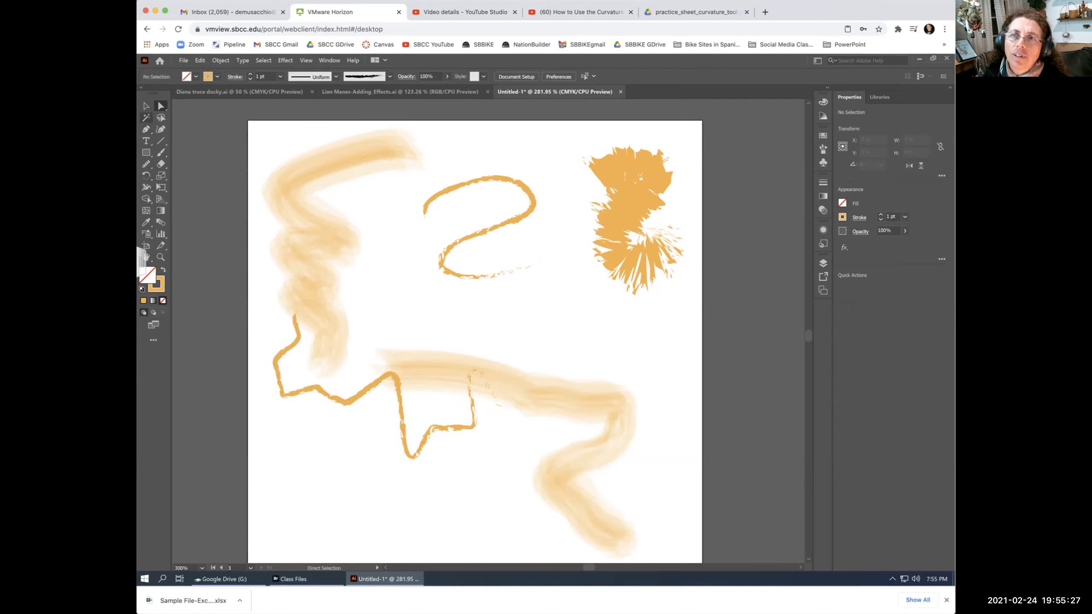
Move the whole jagged charcoal stroke down and slightly right with the Selection tool.
{"action": "left_click", "coordinate": [146, 106]}
{"action": "left_click_drag", "start_coordinate": [410, 457], "coordinate": [410, 492]}
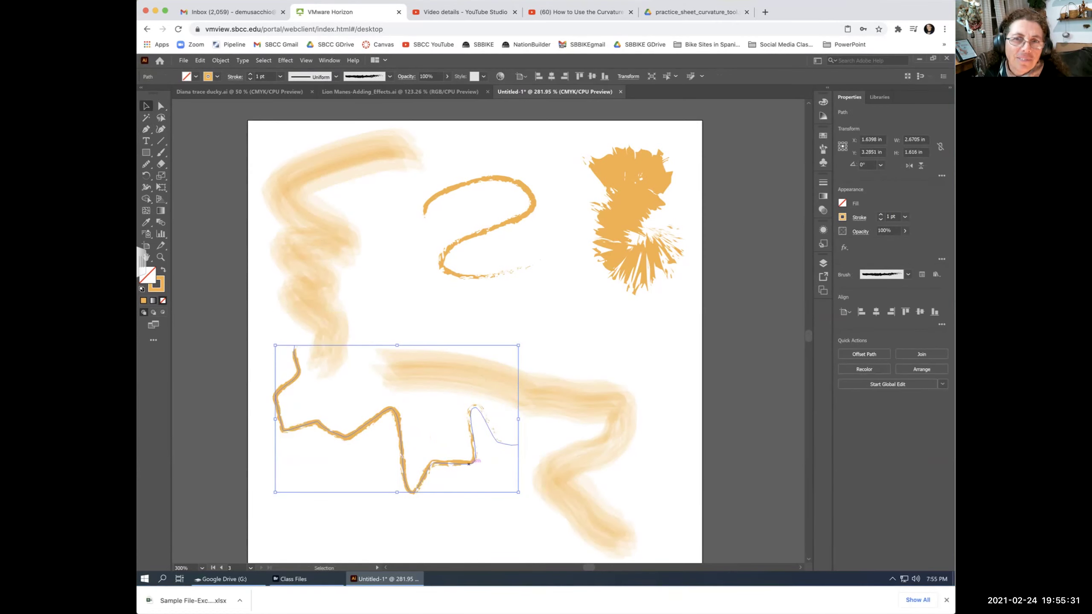
{"action": "left_click_drag", "start_coordinate": [402, 441], "coordinate": [412, 449]}
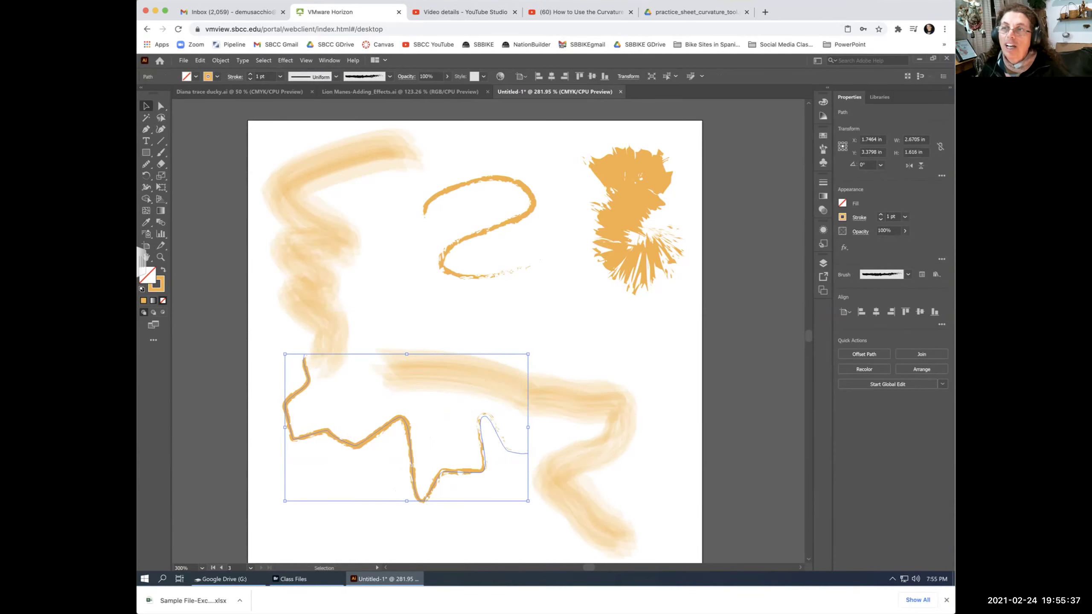
Compare how the charcoal brush stroke, the red variable-width stroke and the orange Blob Brush shape are built by selecting each one.
{"action": "scroll", "coordinate": [474, 331], "scroll_direction": "up", "scroll_amount": 10}
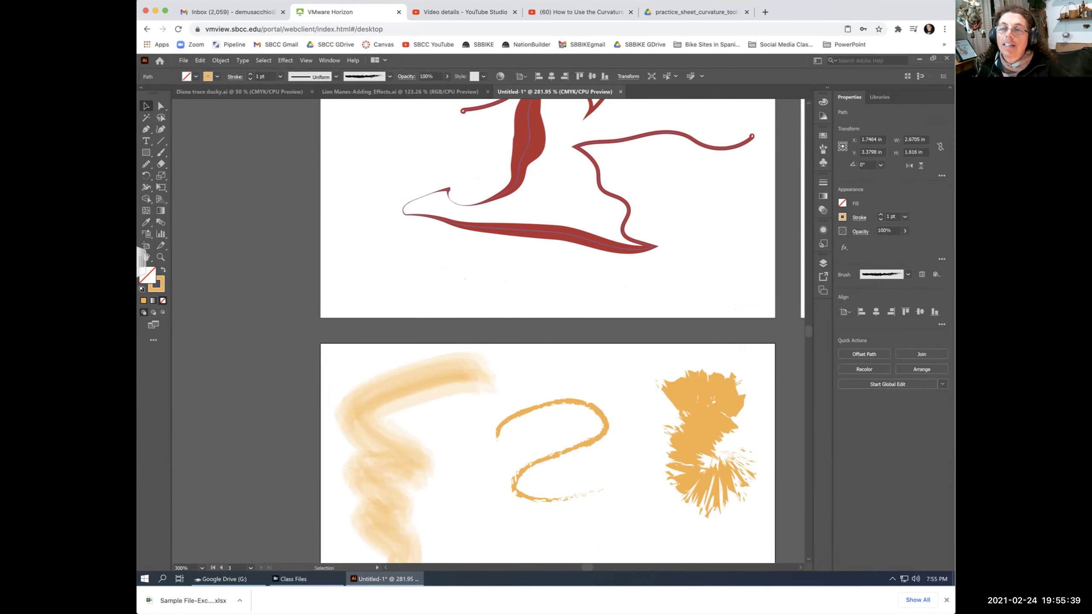
{"action": "scroll", "coordinate": [488, 331], "scroll_direction": "down", "scroll_amount": 10}
{"action": "scroll", "coordinate": [488, 331], "scroll_direction": "right", "scroll_amount": 10}
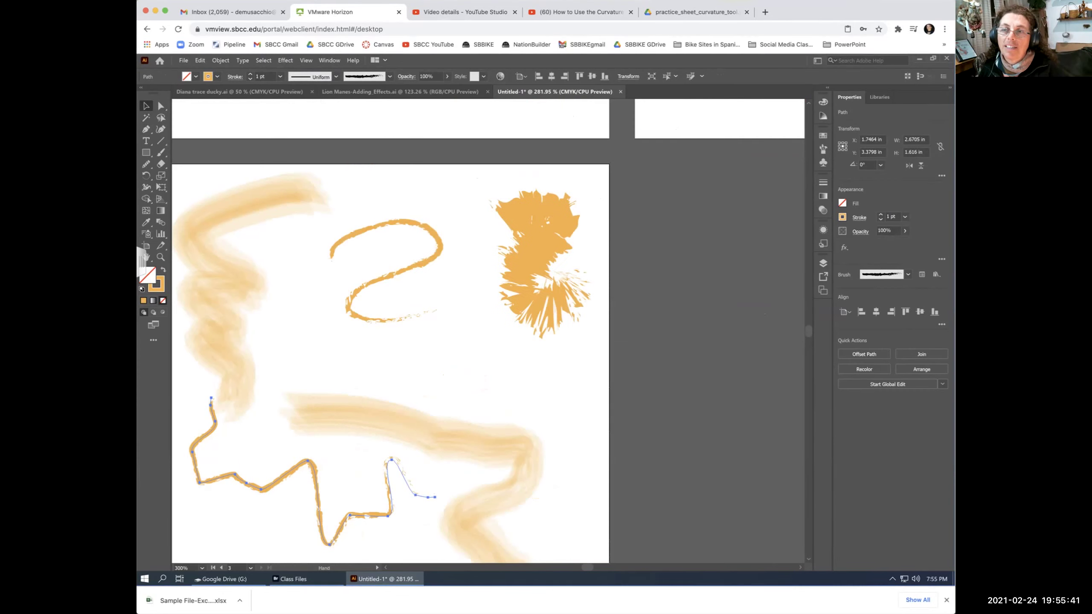
{"action": "left_click_drag", "start_coordinate": [488, 332], "coordinate": [592, 317]}
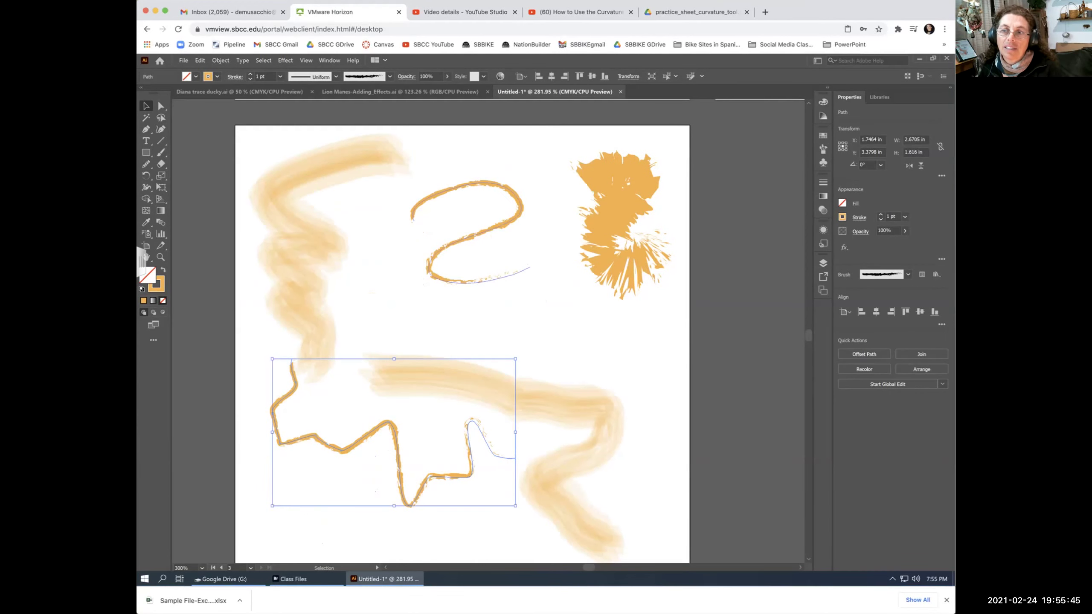
{"action": "left_click", "coordinate": [495, 486]}
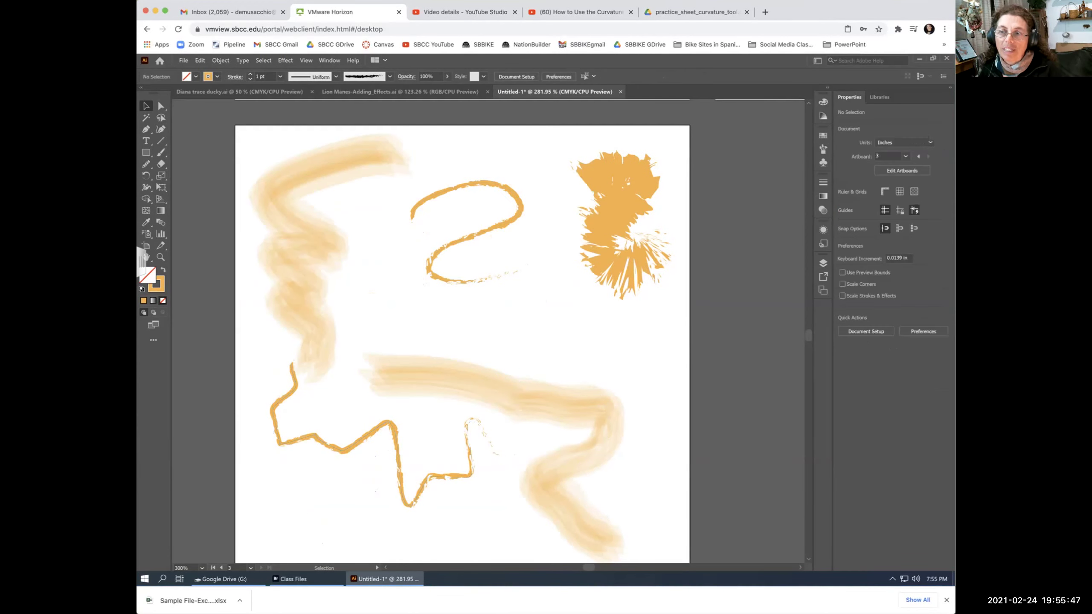
{"action": "left_click", "coordinate": [369, 433]}
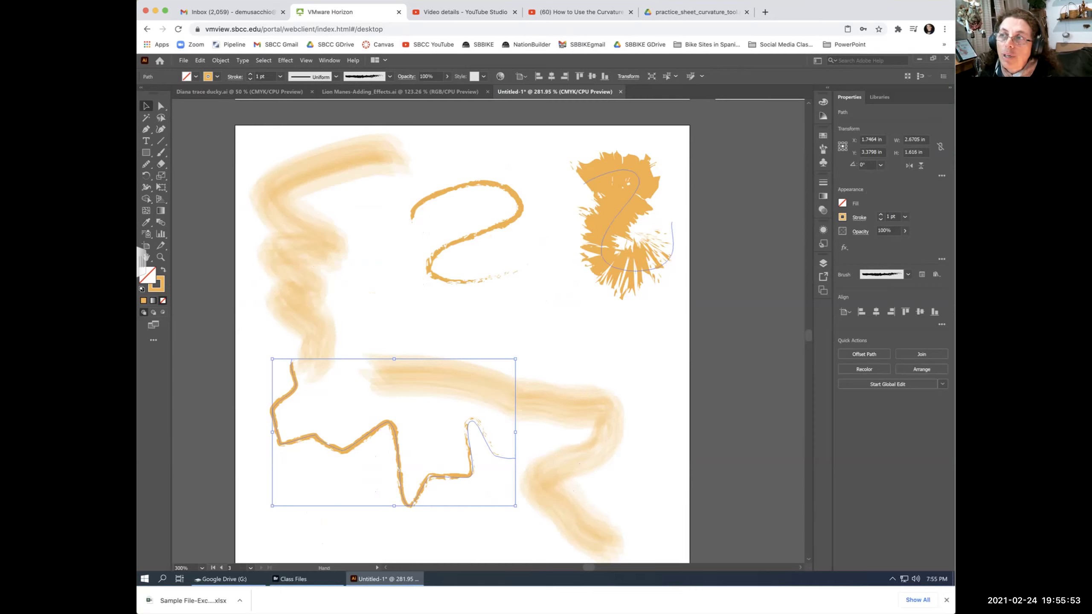
{"action": "left_click_drag", "start_coordinate": [650, 243], "coordinate": [637, 249]}
{"action": "scroll", "coordinate": [488, 332], "scroll_direction": "up", "scroll_amount": 10}
{"action": "scroll", "coordinate": [488, 332], "scroll_direction": "right", "scroll_amount": 8}
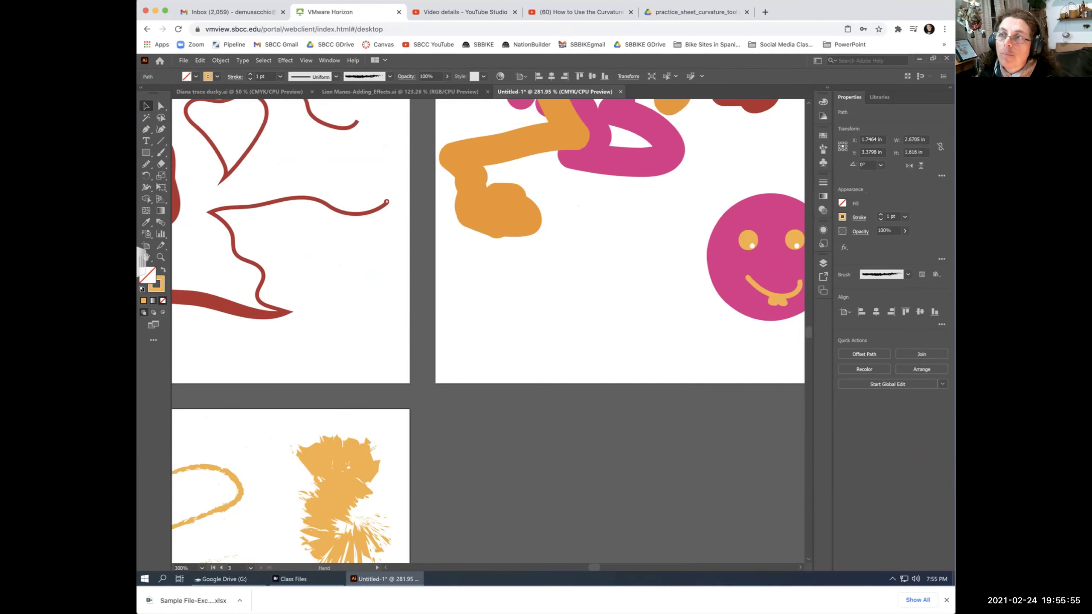
{"action": "scroll", "coordinate": [488, 332], "scroll_direction": "down", "scroll_amount": 1}
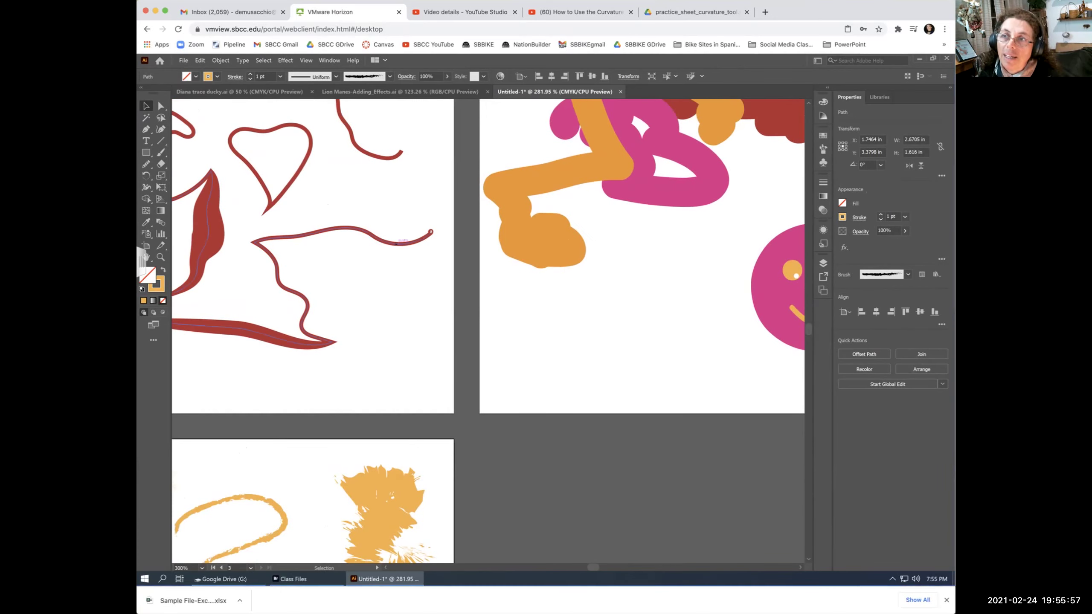
{"action": "left_click", "coordinate": [326, 228]}
{"action": "left_click", "coordinate": [541, 258]}
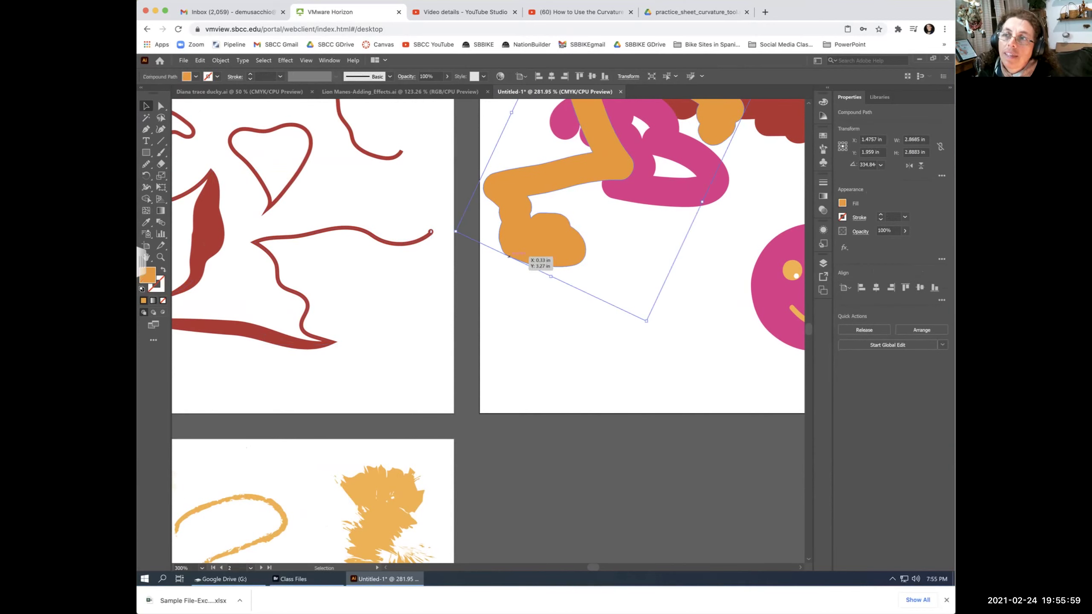
{"action": "left_click", "coordinate": [383, 240]}
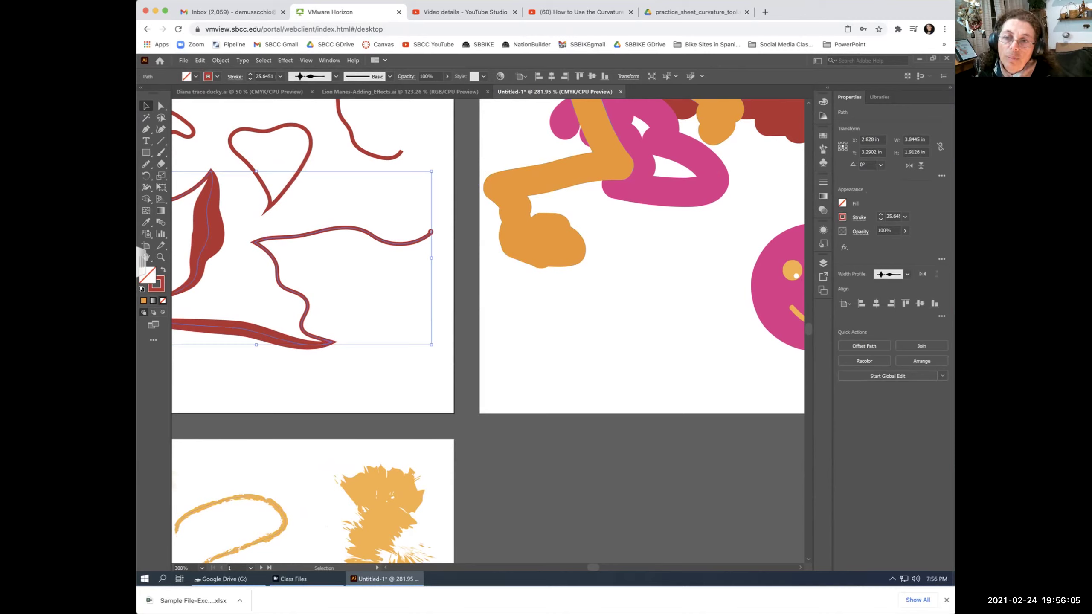
{"action": "left_click", "coordinate": [271, 502]}
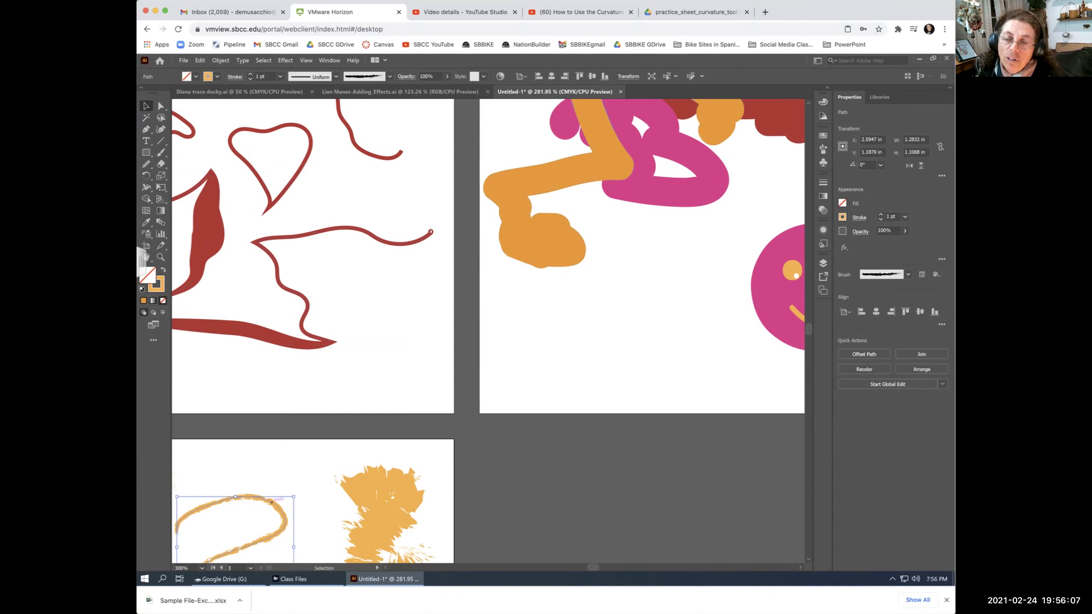
Distort the outline of the orange Blob Brush shape by moving its edge anchor points with the Direct Selection tool, and deselect it.
{"action": "left_click", "coordinate": [500, 213]}
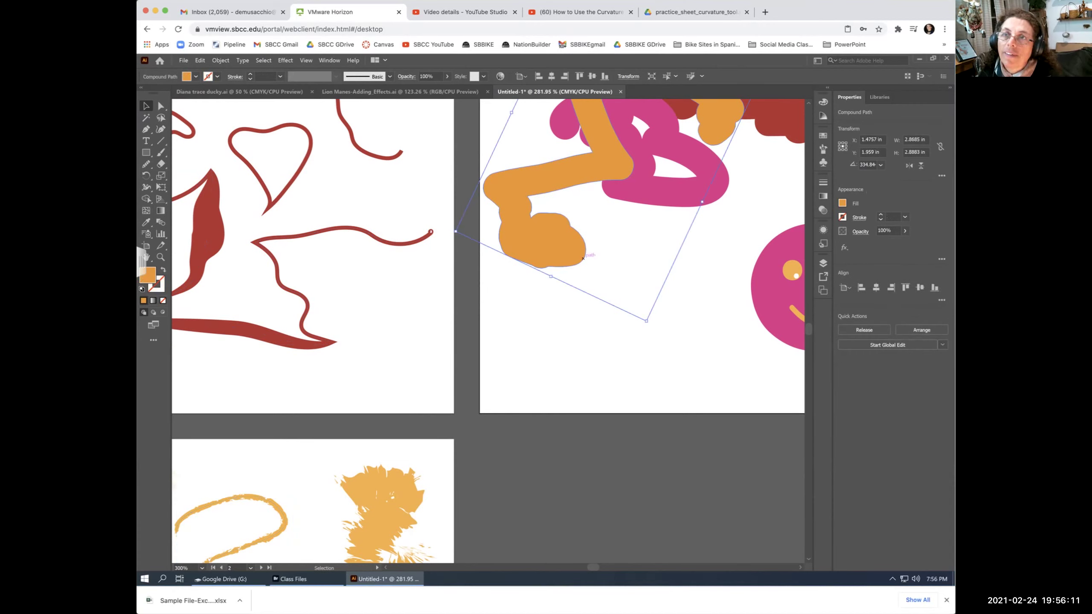
{"action": "key", "text": "a"}
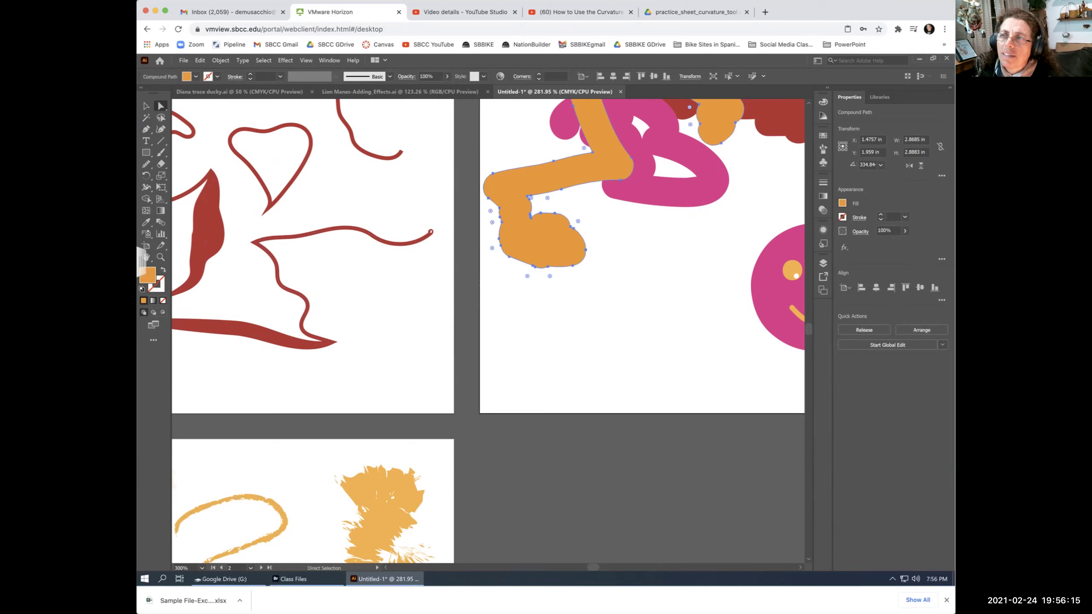
{"action": "left_click", "coordinate": [494, 173]}
{"action": "left_click_drag", "start_coordinate": [493, 173], "coordinate": [544, 256]}
{"action": "key", "text": "ctrl+shift+a"}
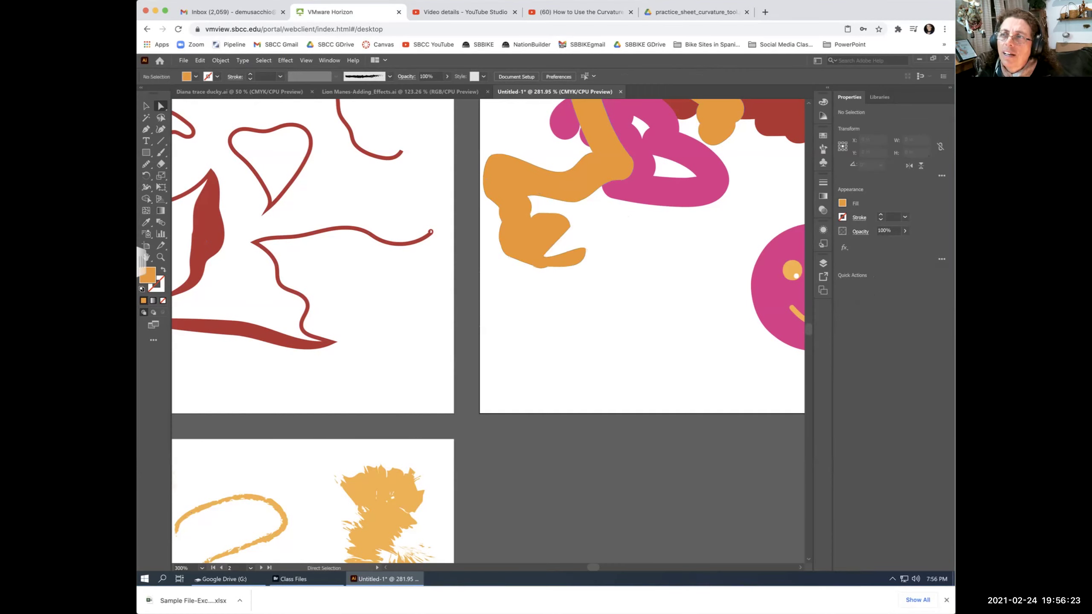
Pull the lower edge of the pink Blob Brush shape downward by its anchor point with the Direct Selection tool.
{"action": "left_click", "coordinate": [670, 205]}
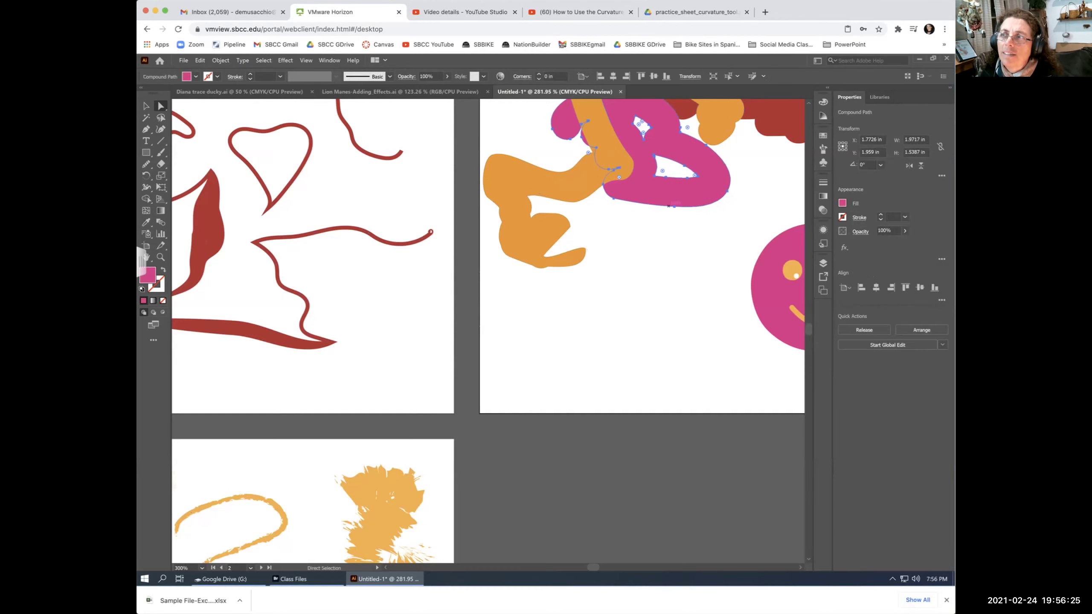
{"action": "left_click_drag", "start_coordinate": [669, 206], "coordinate": [683, 243]}
{"action": "left_click", "coordinate": [682, 224]}
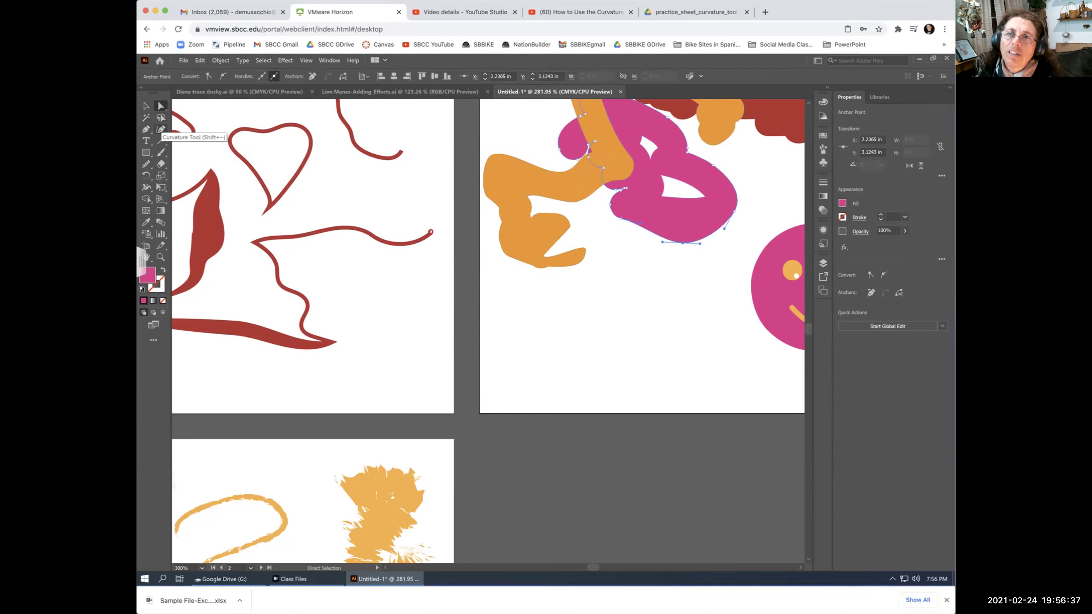
Convert the smooth points along the lower right of the pink shape into sharp corners with the Curvature tool.
{"action": "left_click", "coordinate": [161, 129]}
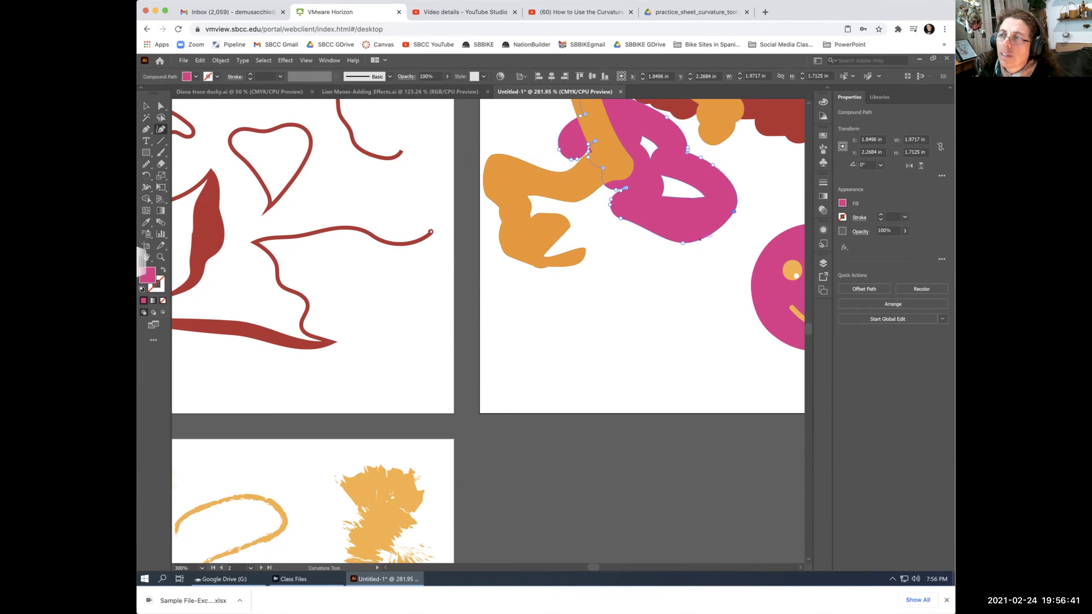
{"action": "left_click_drag", "start_coordinate": [687, 243], "coordinate": [677, 244]}
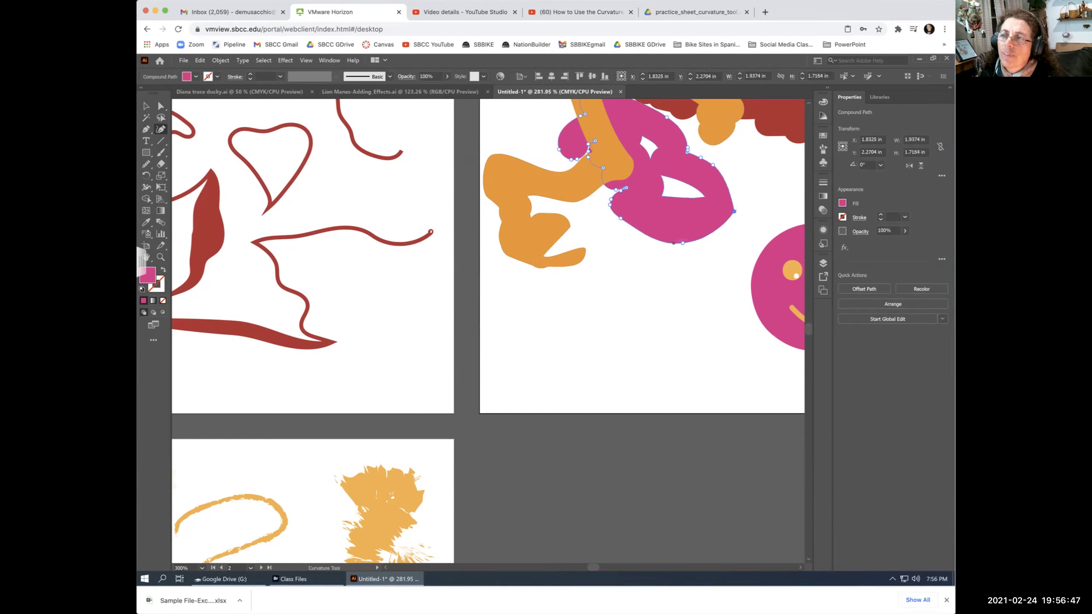
{"action": "double_click", "coordinate": [684, 243]}
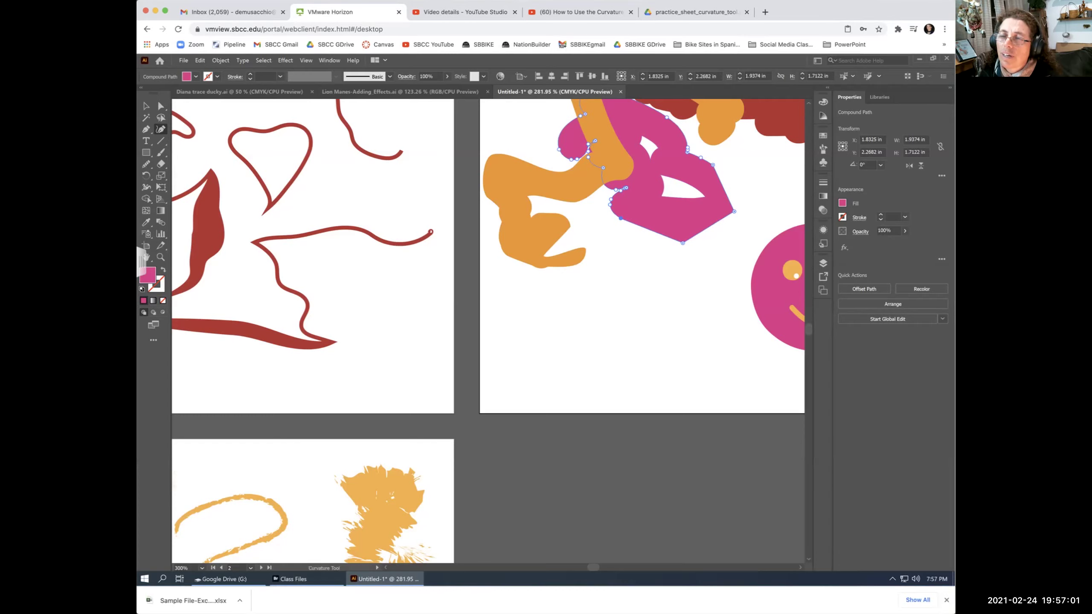
Select the jagged charcoal stroke and the thick lower zigzag bristle stroke together with the Selection tool, and delete both.
{"action": "mouse_move", "coordinate": [430, 344]}
{"action": "left_mouse_down"}
{"action": "mouse_move", "coordinate": [546, 173]}
{"action": "mouse_move", "coordinate": [634, 212]}
{"action": "mouse_move", "coordinate": [616, 259]}
{"action": "mouse_move", "coordinate": [442, 271]}
{"action": "left_mouse_up"}
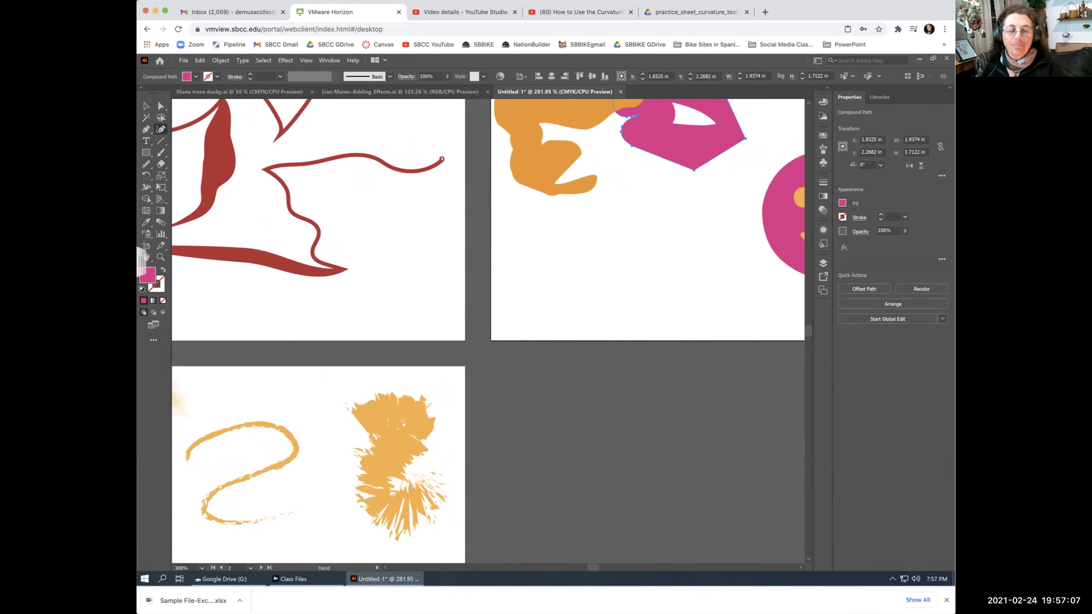
{"action": "key", "text": "a"}
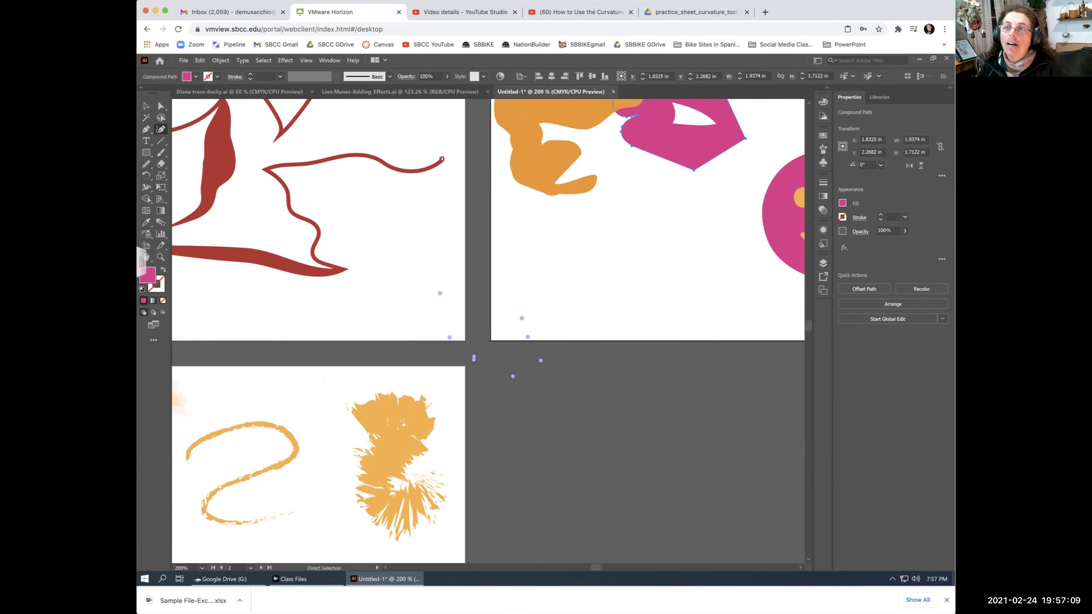
{"action": "key", "text": "ctrl+minus"}
{"action": "key", "text": "v"}
{"action": "left_click_drag", "start_coordinate": [516, 344], "coordinate": [595, 221]}
{"action": "key", "text": "space"}
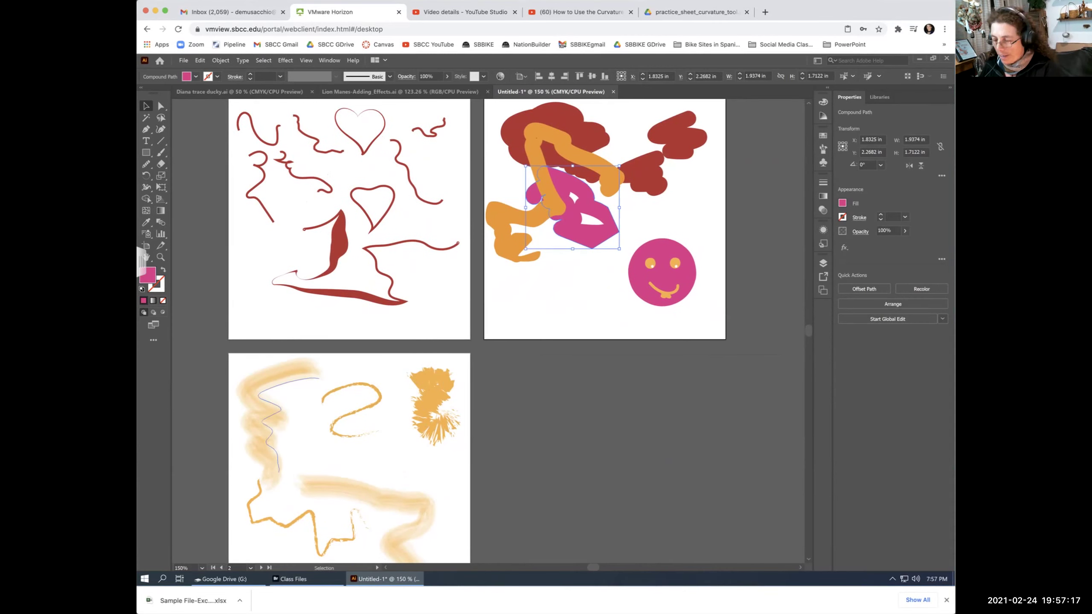
{"action": "left_click", "coordinate": [314, 519]}
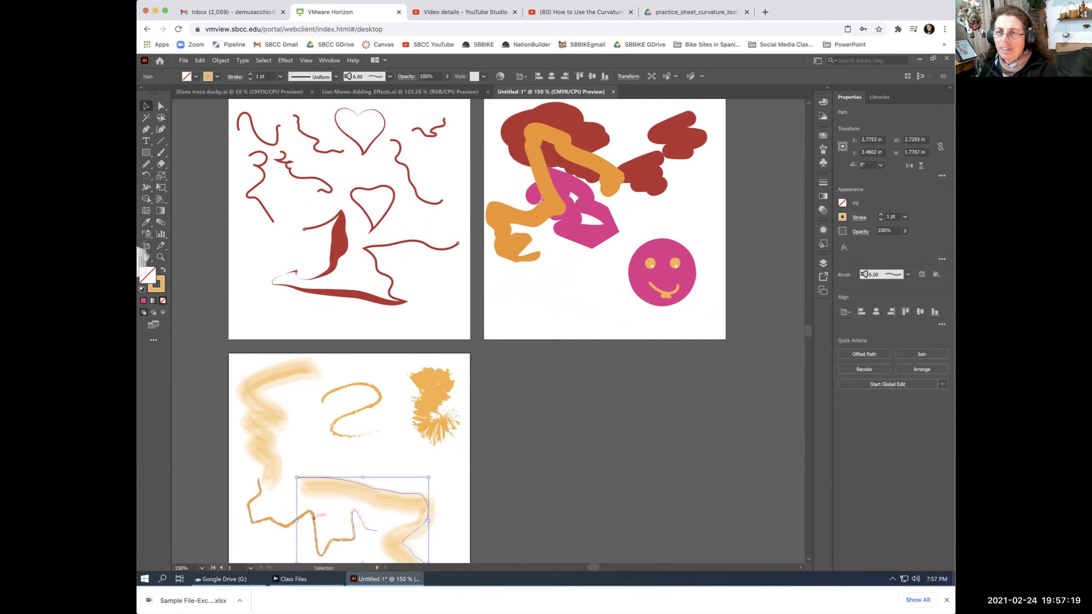
{"action": "left_click", "coordinate": [314, 525]}
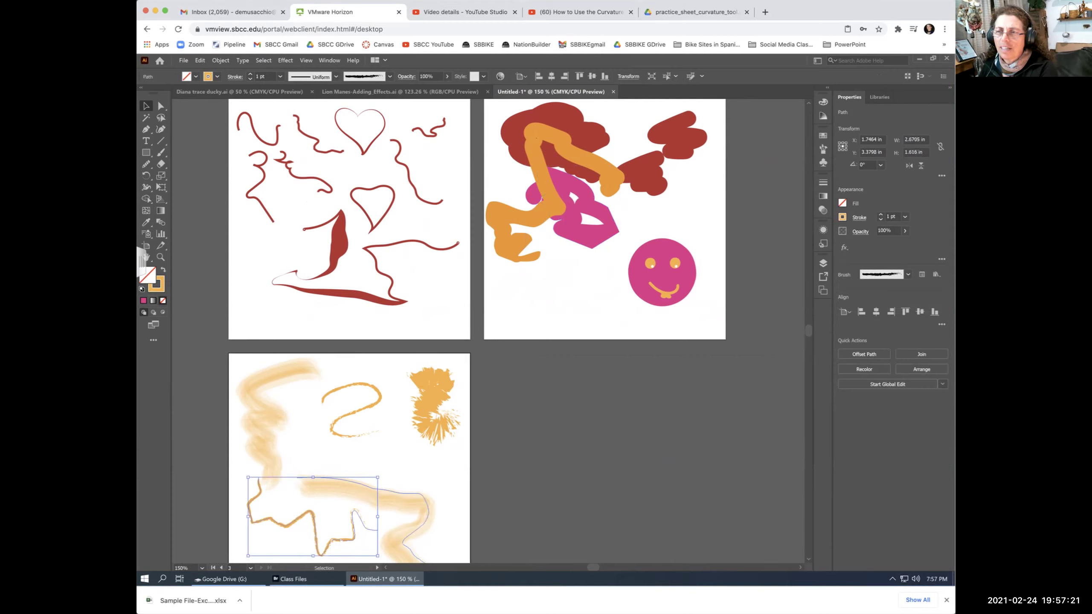
{"action": "left_click", "coordinate": [416, 525], "text": "shift"}
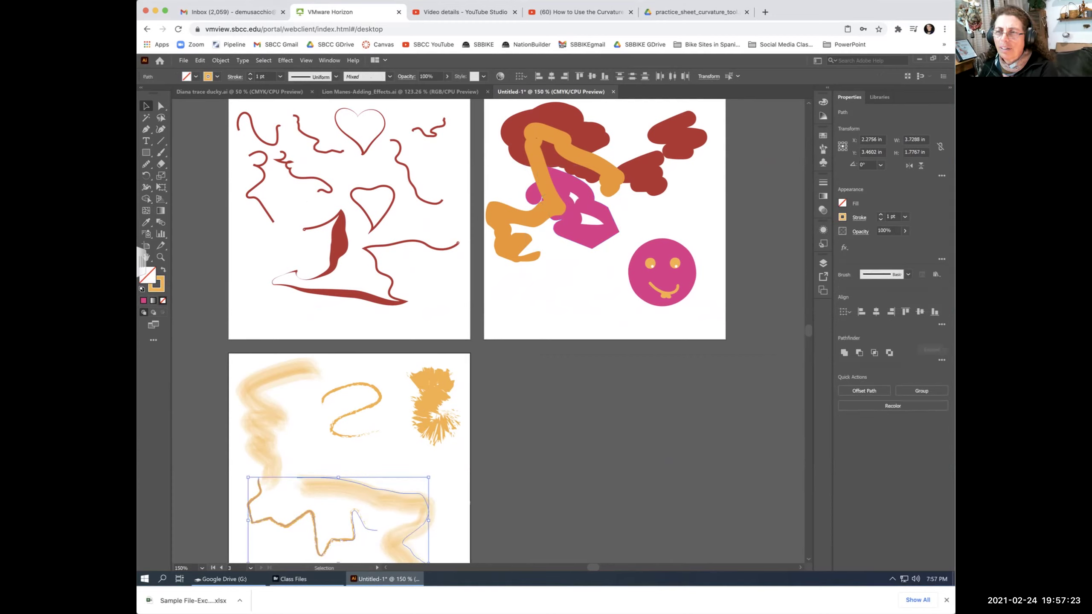
{"action": "key", "text": "Delete"}
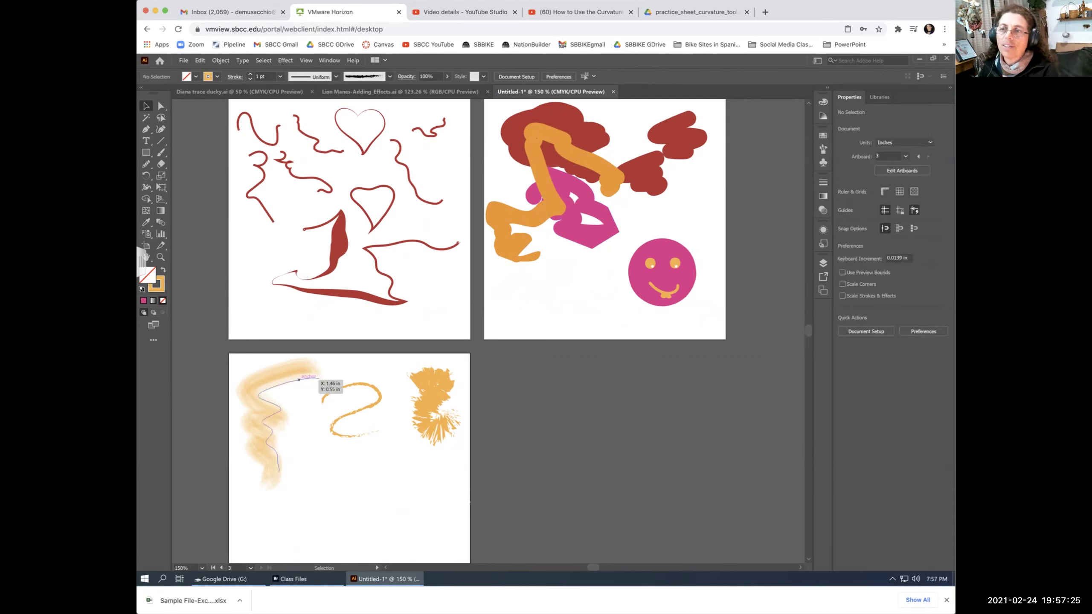
Frame the three remaining brush strokes on the third artboard at 400% zoom.
{"action": "scroll", "coordinate": [489, 331], "scroll_direction": "down", "scroll_amount": 3}
{"action": "scroll", "coordinate": [488, 331], "scroll_direction": "left", "scroll_amount": 2}
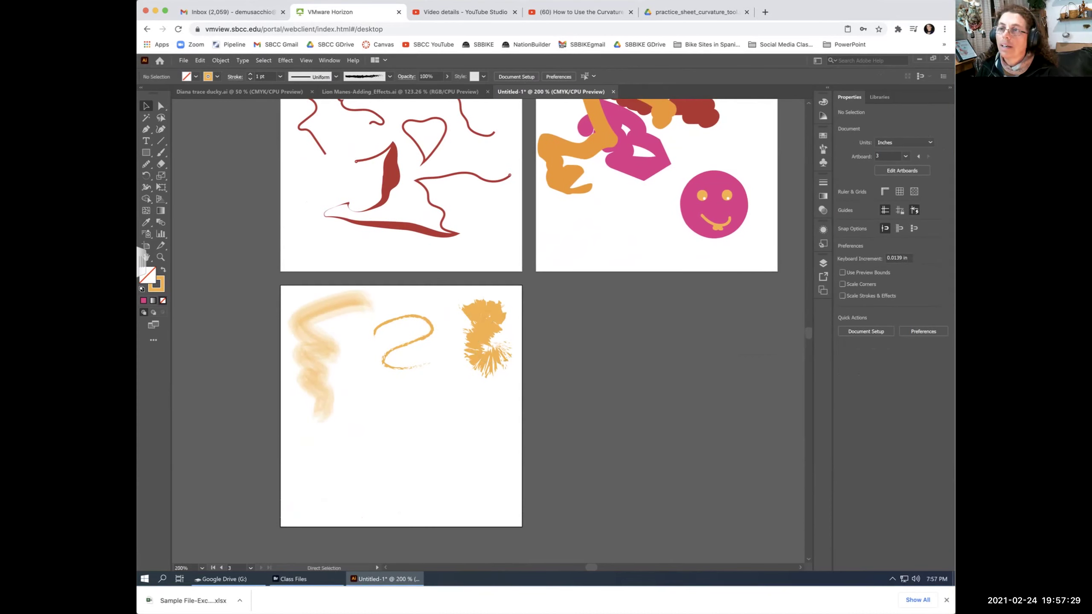
{"action": "key", "text": "ctrl+plus"}
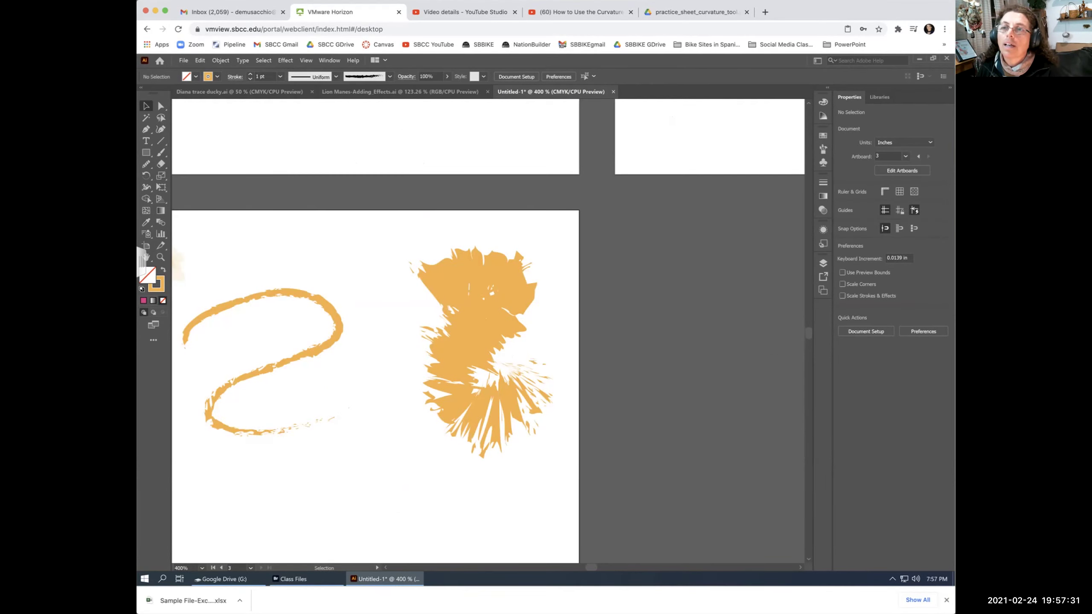
{"action": "scroll", "coordinate": [489, 331], "scroll_direction": "down", "scroll_amount": 3}
{"action": "scroll", "coordinate": [489, 331], "scroll_direction": "left", "scroll_amount": 6}
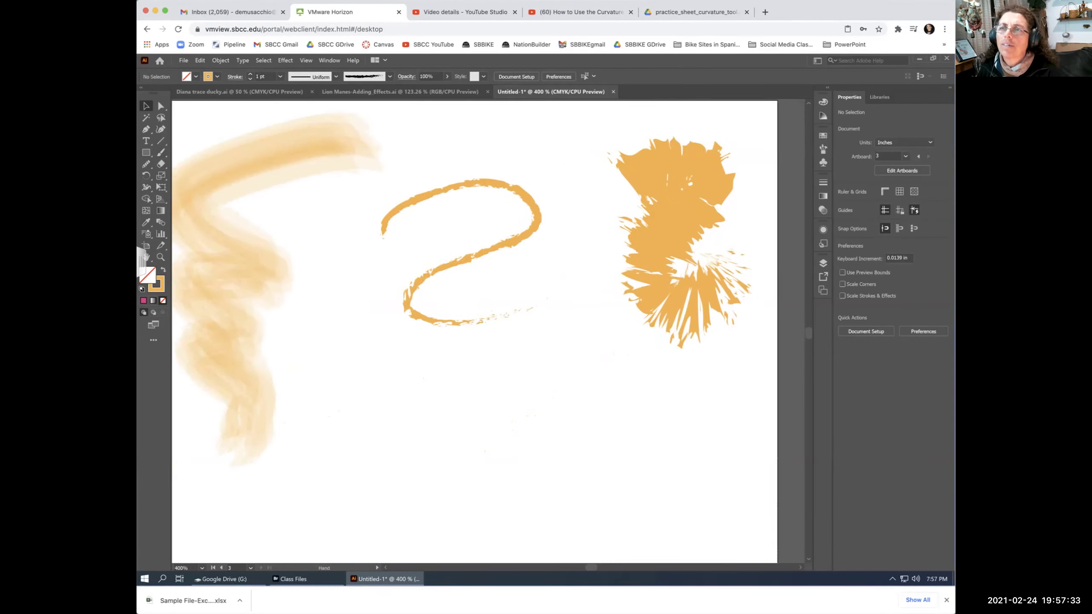
{"action": "scroll", "coordinate": [499, 331], "scroll_direction": "up", "scroll_amount": 1}
{"action": "scroll", "coordinate": [499, 331], "scroll_direction": "right", "scroll_amount": 1}
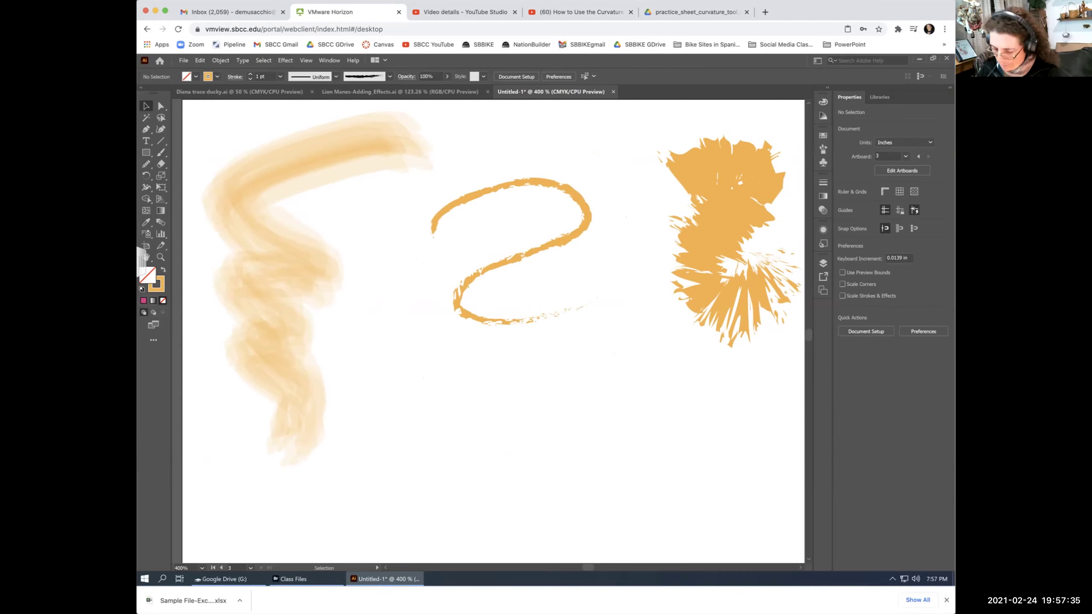
Paint a long curving stroke across the middle of the third artboard with the Paintbrush and the denim seam pattern brush.
{"action": "key", "text": "ctrl+minus"}
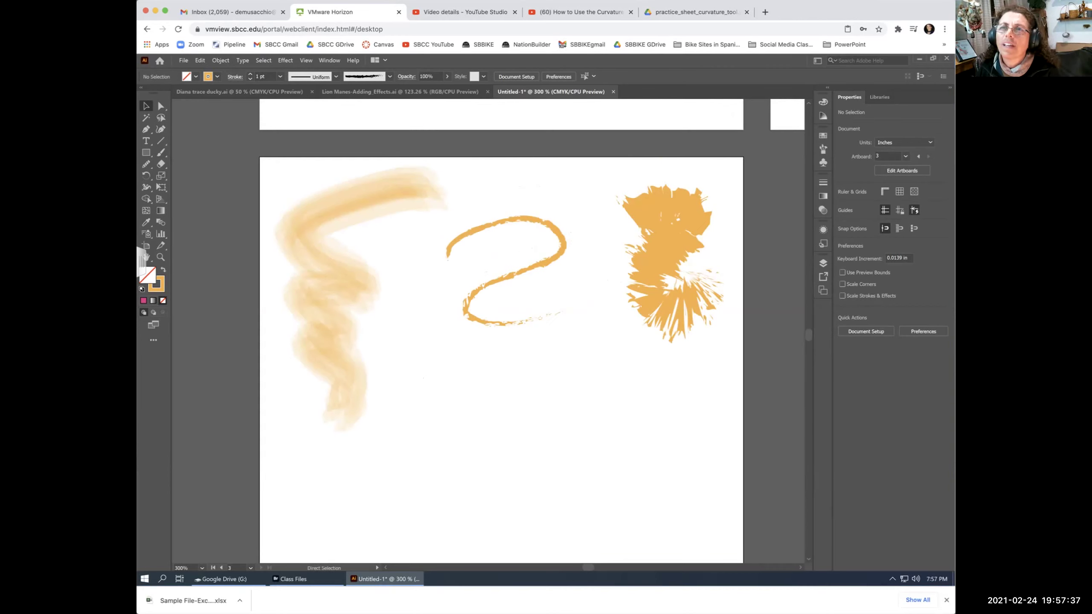
{"action": "scroll", "coordinate": [499, 332], "scroll_direction": "down", "scroll_amount": 1}
{"action": "scroll", "coordinate": [499, 331], "scroll_direction": "right", "scroll_amount": 2}
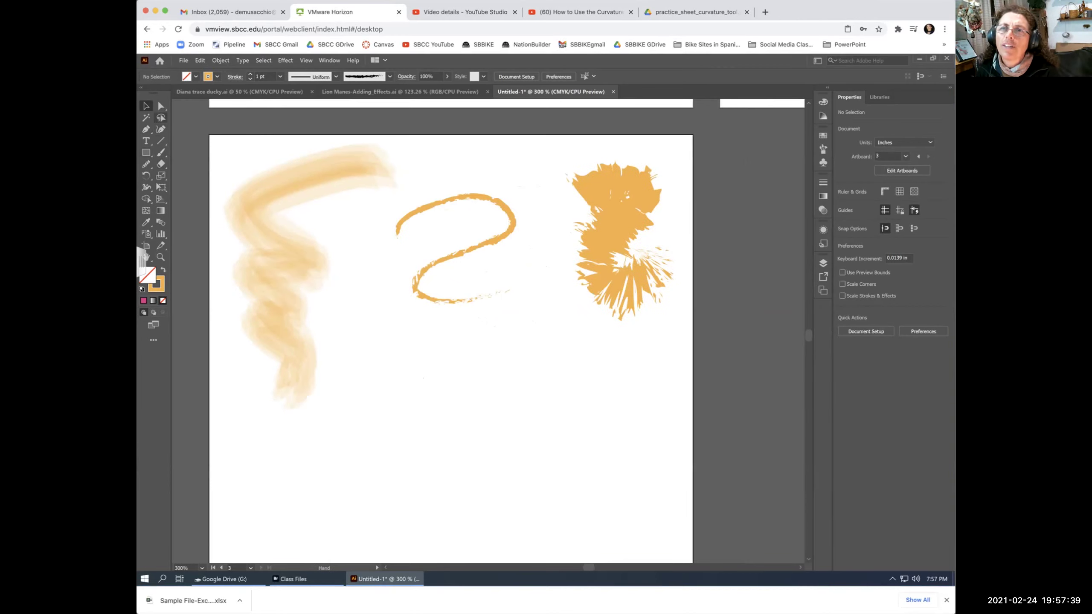
{"action": "left_click", "coordinate": [161, 152]}
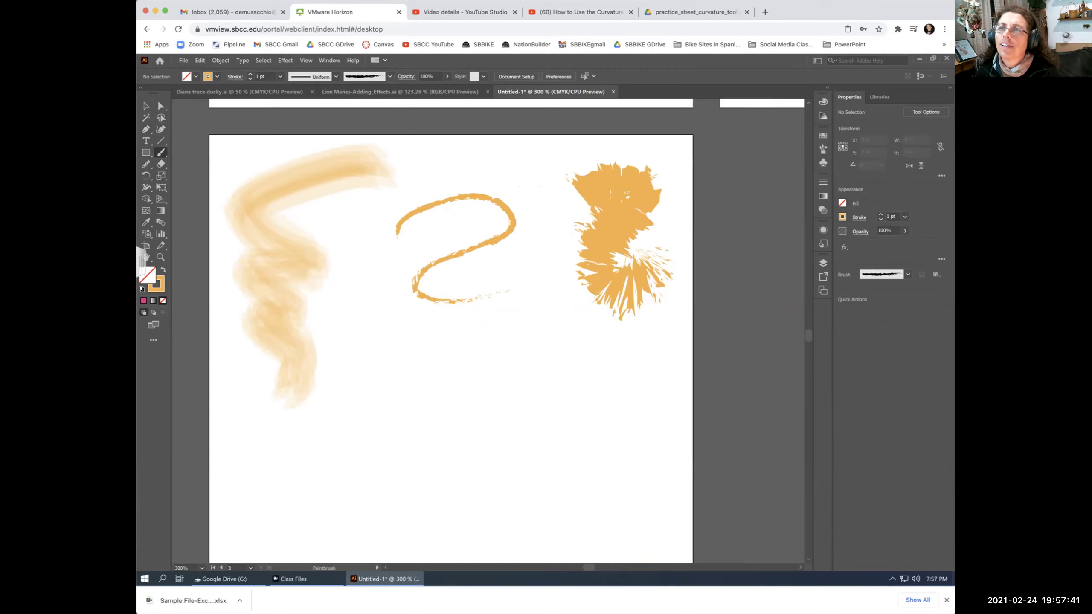
{"action": "left_click", "coordinate": [390, 76]}
{"action": "left_click", "coordinate": [314, 177]}
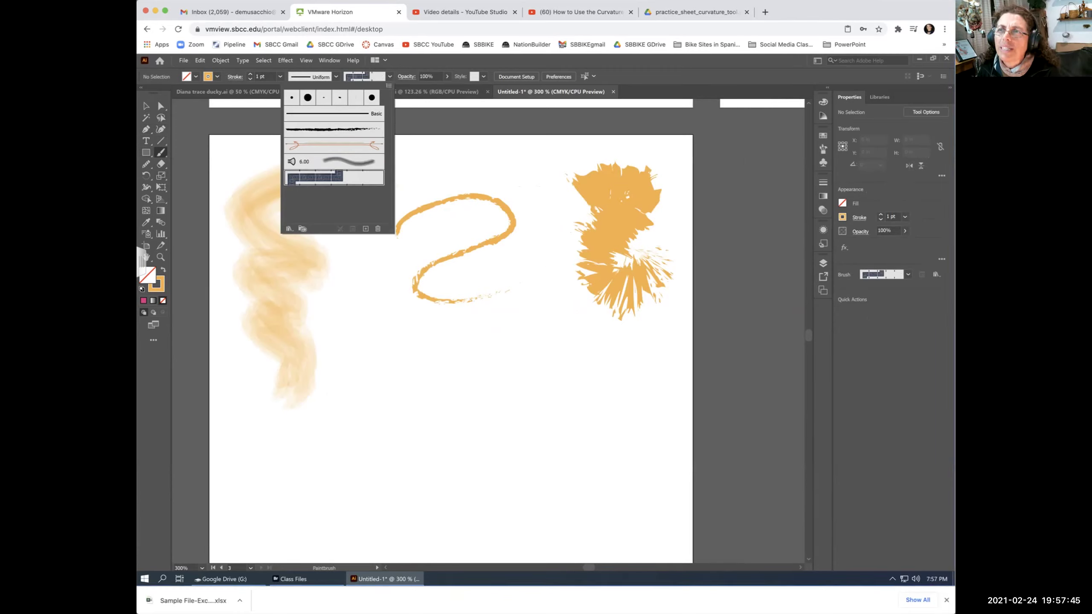
{"action": "key", "text": "Escape"}
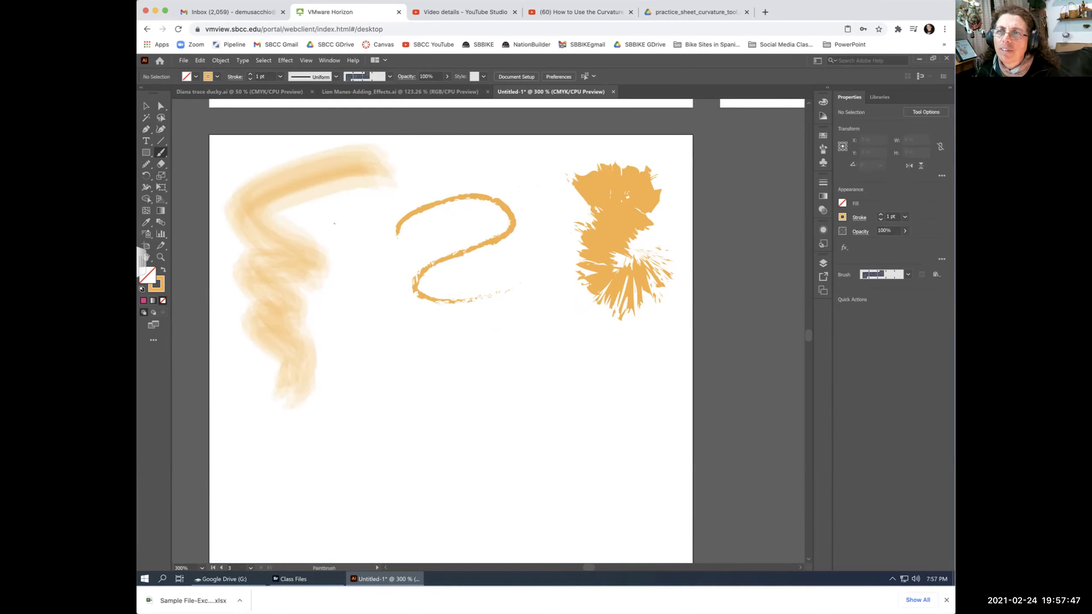
{"action": "mouse_move", "coordinate": [400, 341]}
{"action": "left_mouse_down"}
{"action": "mouse_move", "coordinate": [522, 389]}
{"action": "mouse_move", "coordinate": [633, 405]}
{"action": "left_mouse_up"}
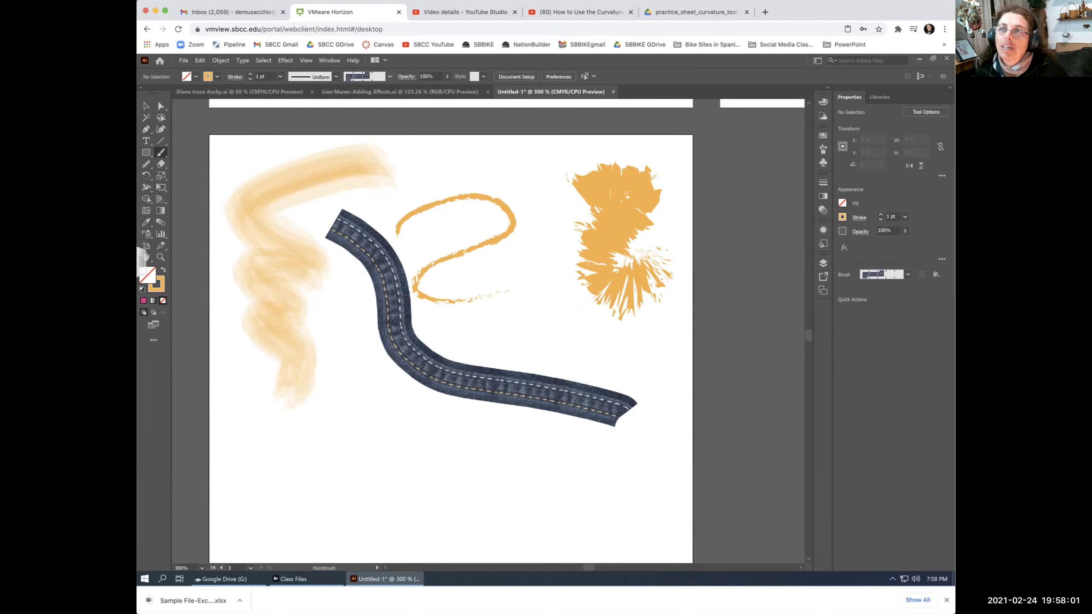
Try two short denim seam strokes between the long denim stroke and the splatter shape, undoing each one.
{"action": "left_click", "coordinate": [389, 76]}
{"action": "left_click", "coordinate": [327, 114]}
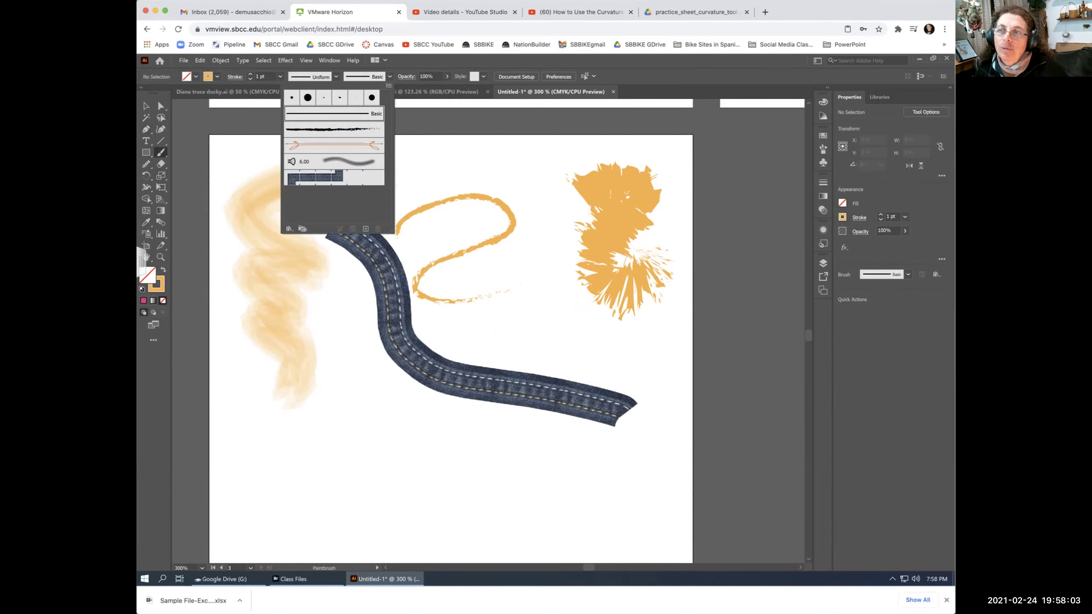
{"action": "left_click", "coordinate": [315, 176]}
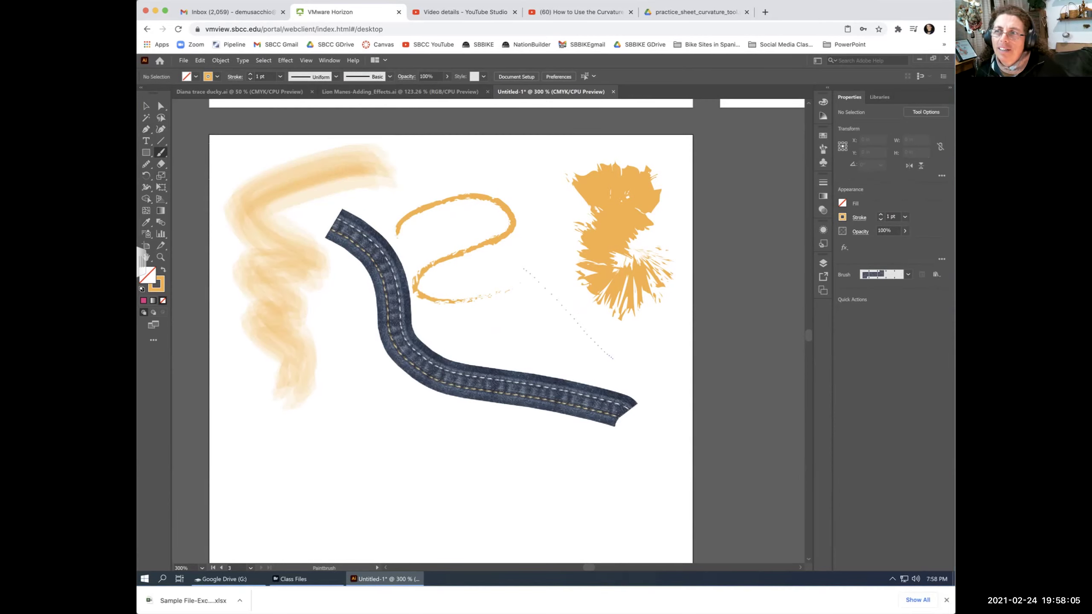
{"action": "left_click_drag", "start_coordinate": [533, 258], "coordinate": [626, 352]}
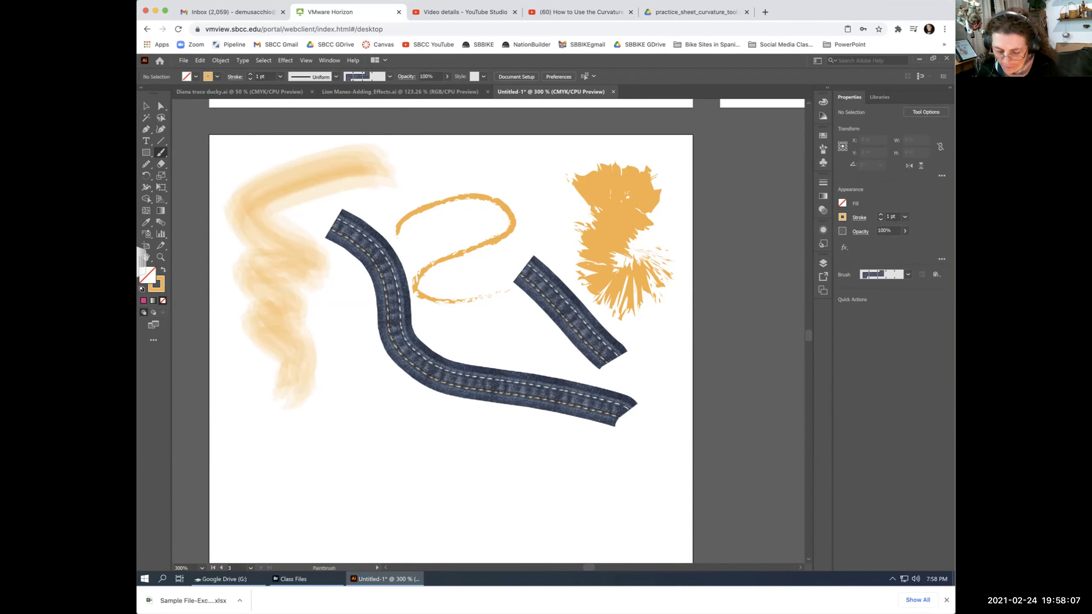
{"action": "key", "text": "ctrl+z"}
{"action": "left_click", "coordinate": [389, 77]}
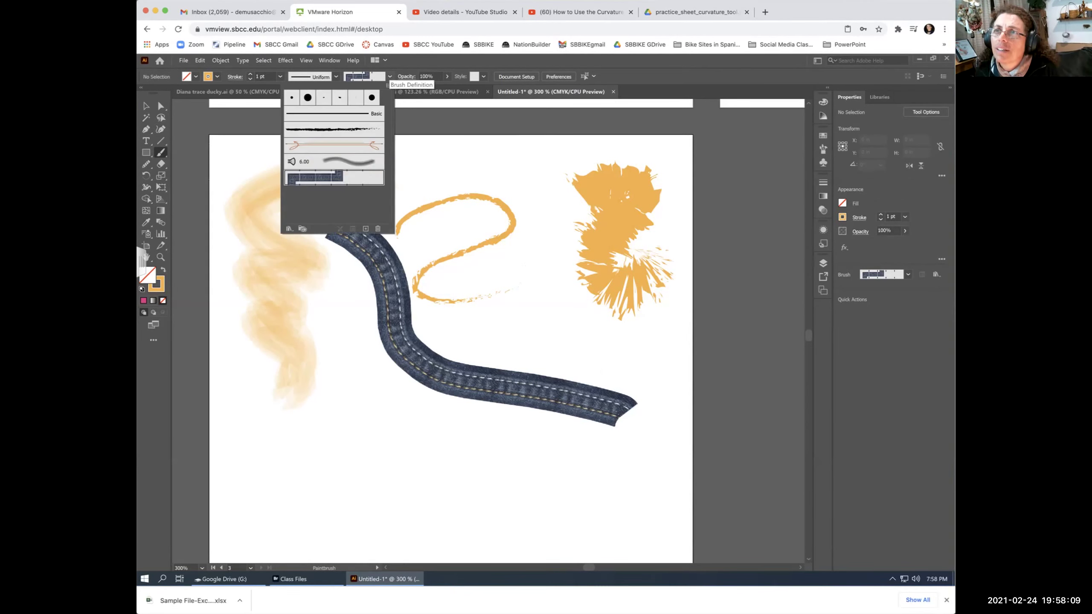
{"action": "left_click", "coordinate": [327, 113]}
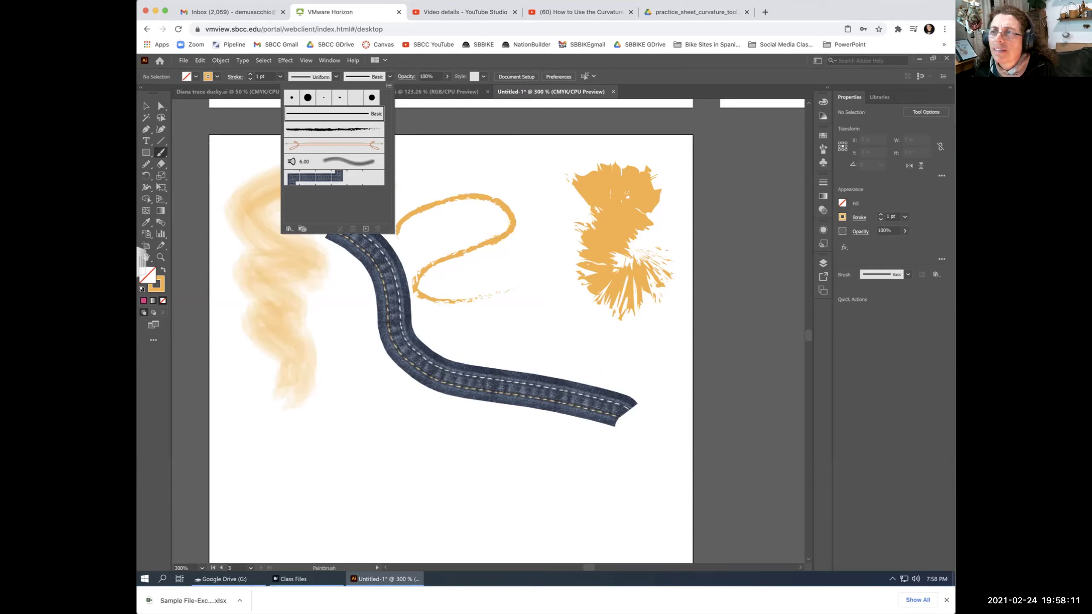
{"action": "mouse_move", "coordinate": [613, 361]}
{"action": "left_mouse_down"}
{"action": "mouse_move", "coordinate": [609, 336]}
{"action": "mouse_move", "coordinate": [512, 271]}
{"action": "left_mouse_up"}
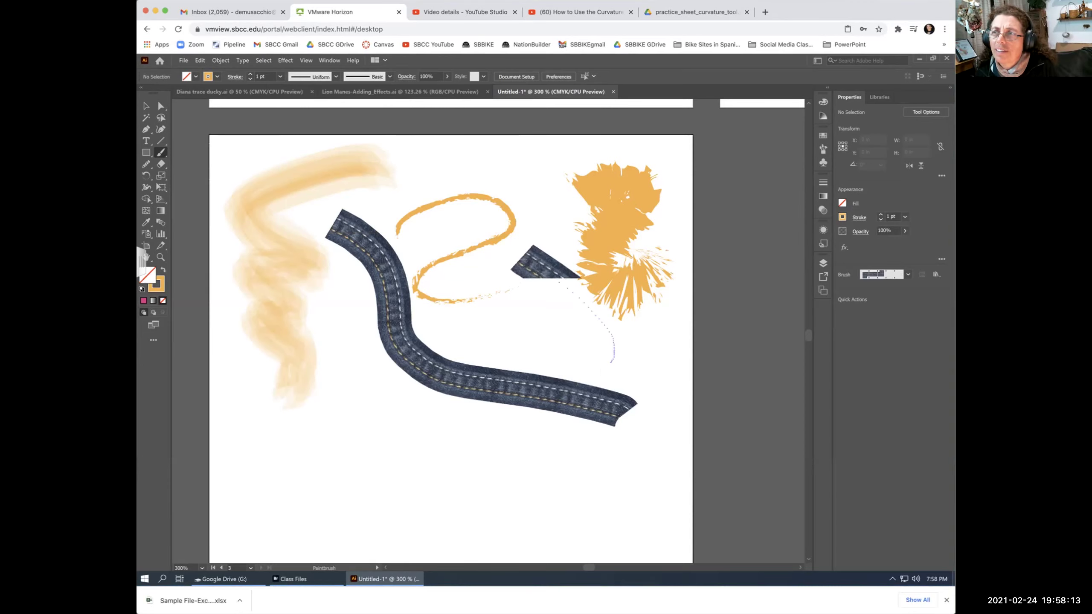
{"action": "key", "text": "ctrl+z"}
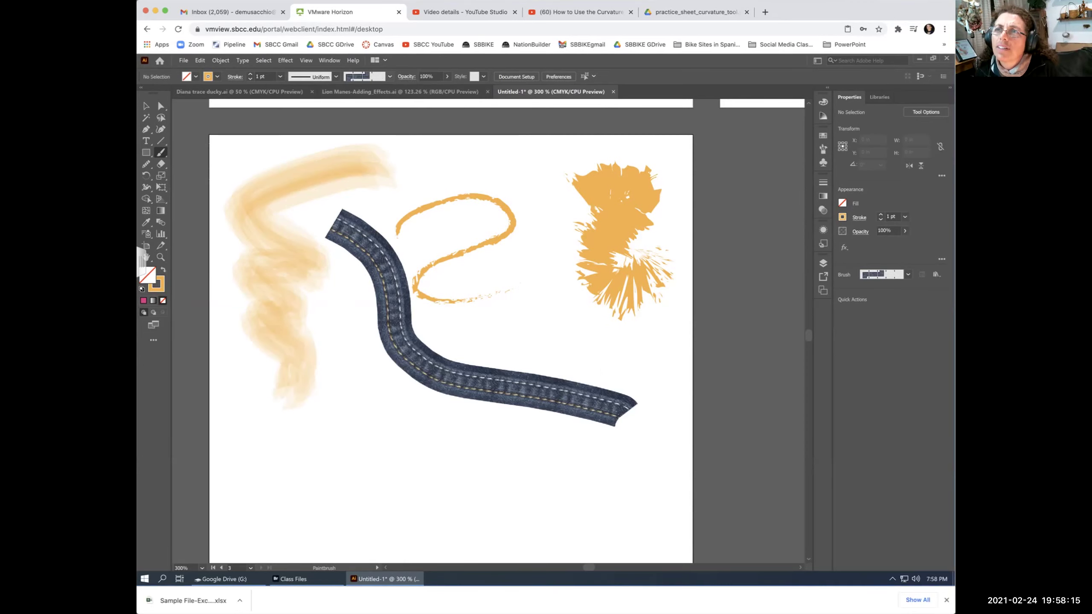
Load the Arrows_Standard brush library, show more of its brushes beside the artboard, and choose a thick arrow with a triangular head.
{"action": "left_click", "coordinate": [390, 77]}
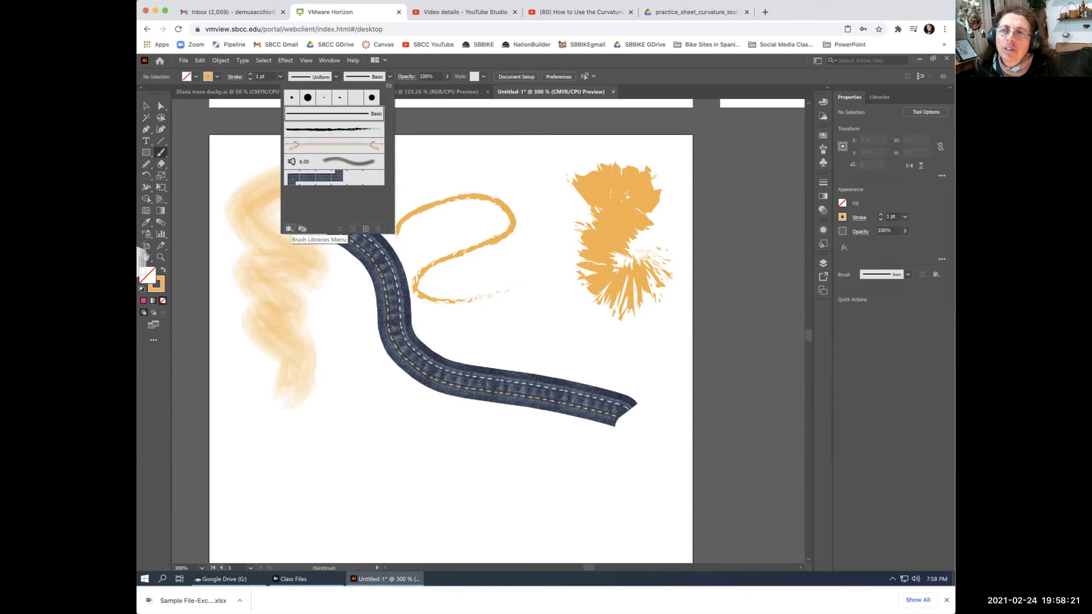
{"action": "left_click", "coordinate": [290, 229]}
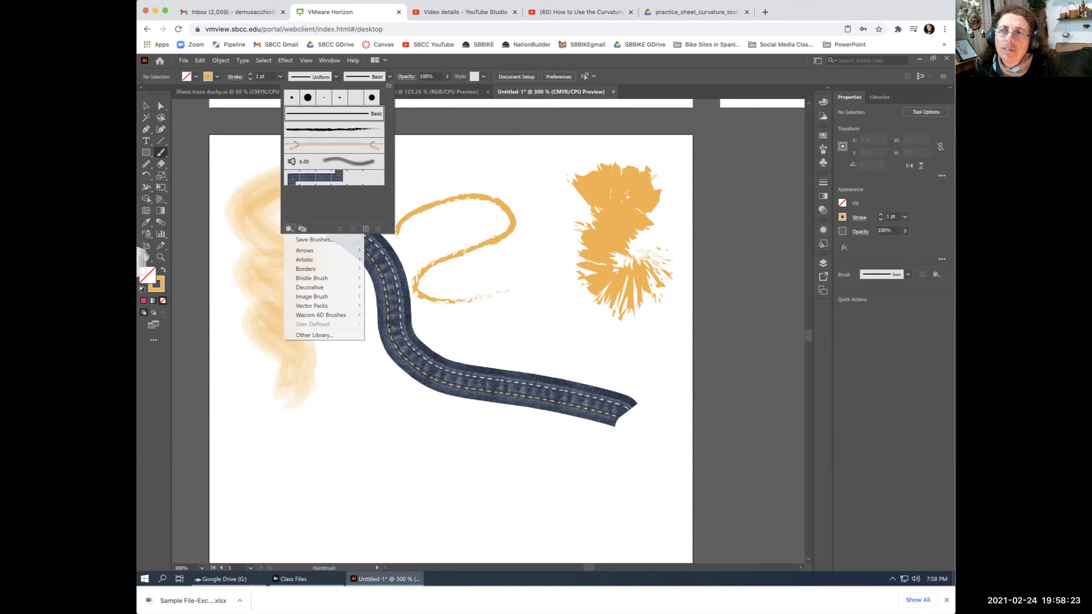
{"action": "mouse_move", "coordinate": [310, 250]}
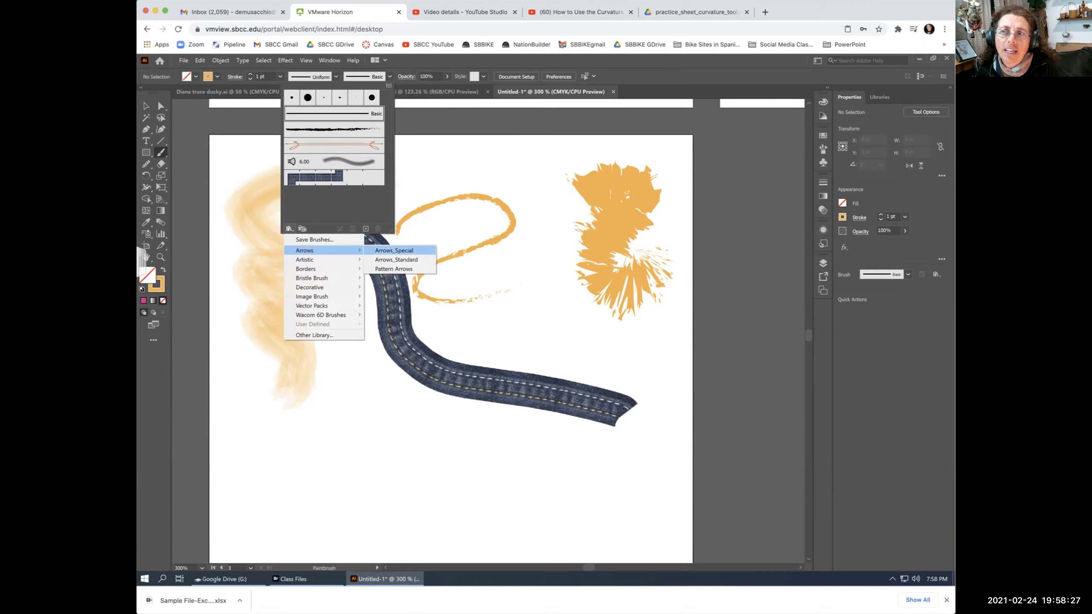
{"action": "left_click", "coordinate": [396, 260]}
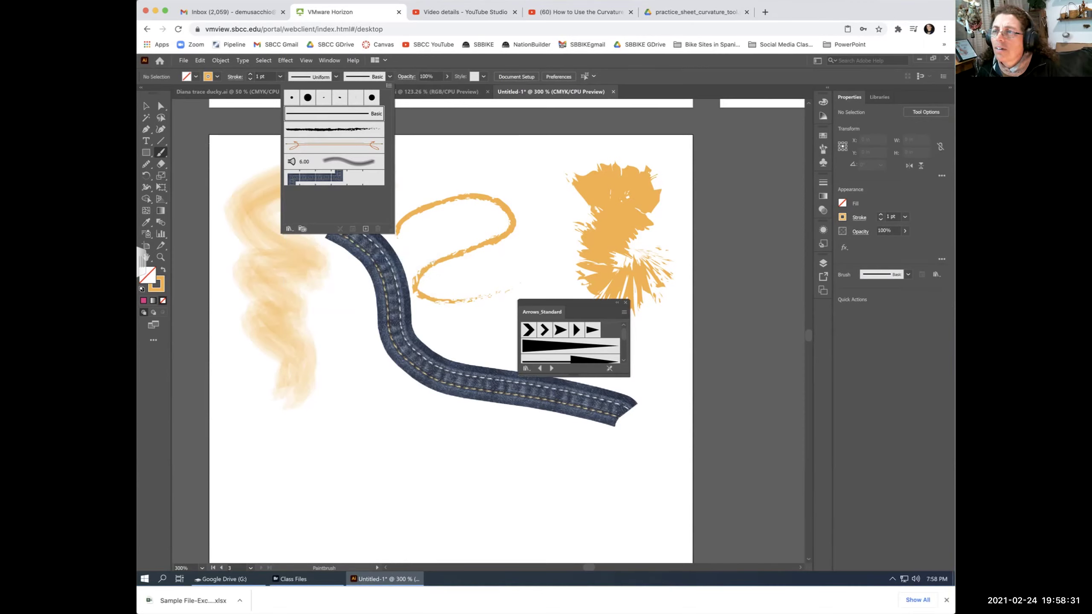
{"action": "left_click", "coordinate": [315, 177]}
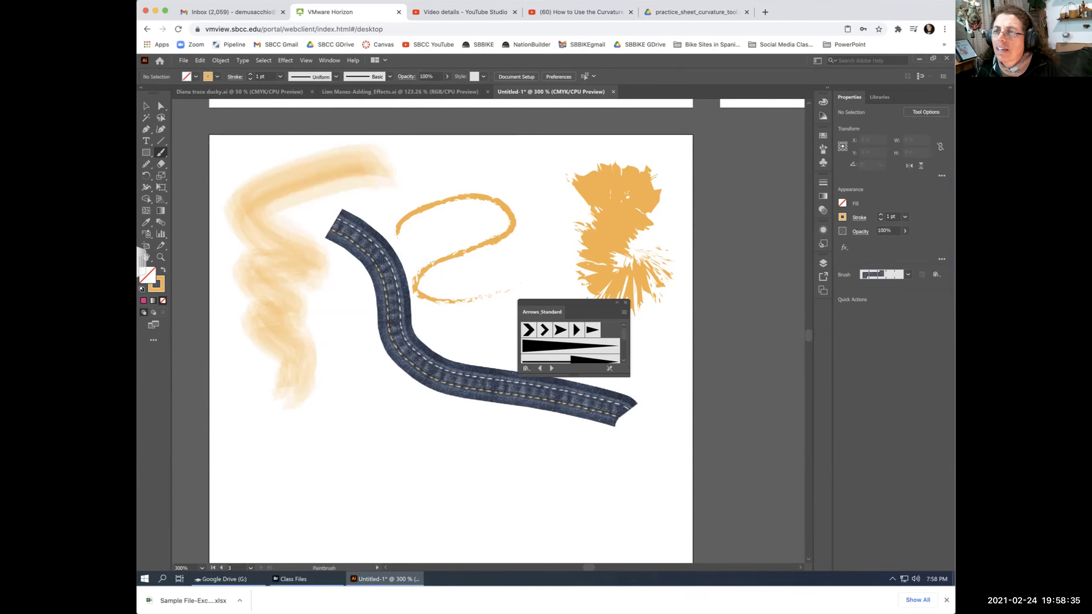
{"action": "left_click_drag", "start_coordinate": [574, 376], "coordinate": [574, 473]}
{"action": "left_click", "coordinate": [570, 394]}
{"action": "left_click_drag", "start_coordinate": [572, 302], "coordinate": [752, 263]}
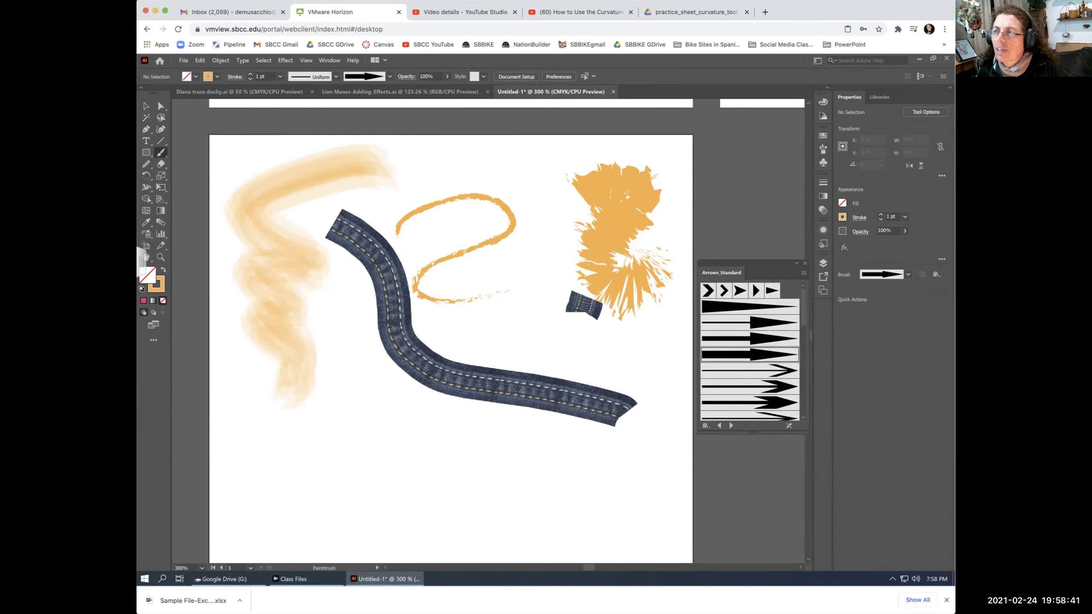
Paint two orange arrow strokes in the artboard's lower left area, one rising gently and one ending on the denim stroke.
{"action": "left_click_drag", "start_coordinate": [260, 455], "coordinate": [420, 427]}
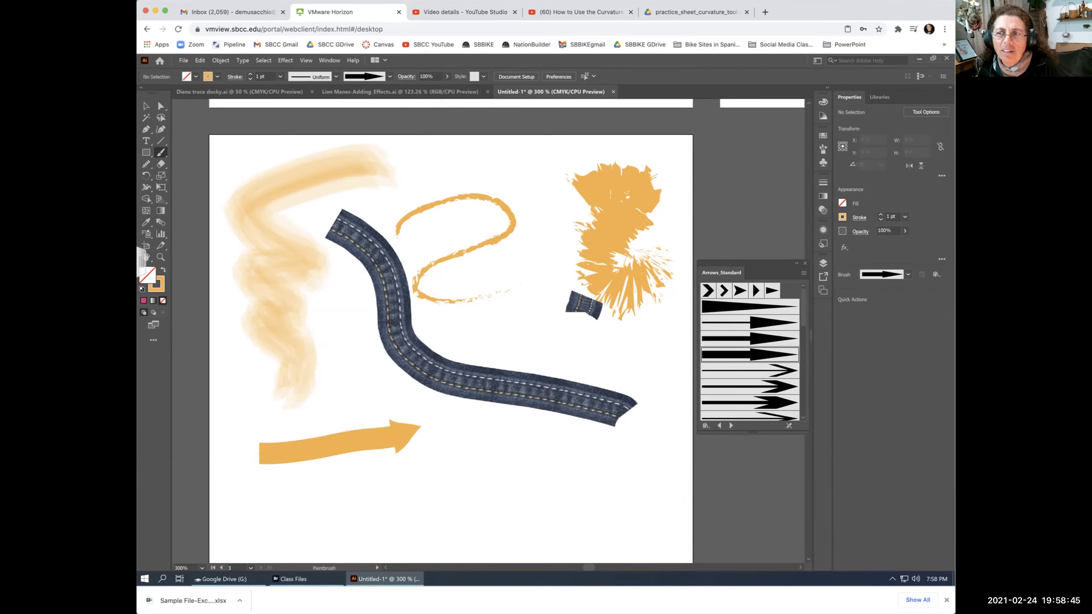
{"action": "left_click_drag", "start_coordinate": [419, 514], "coordinate": [415, 528]}
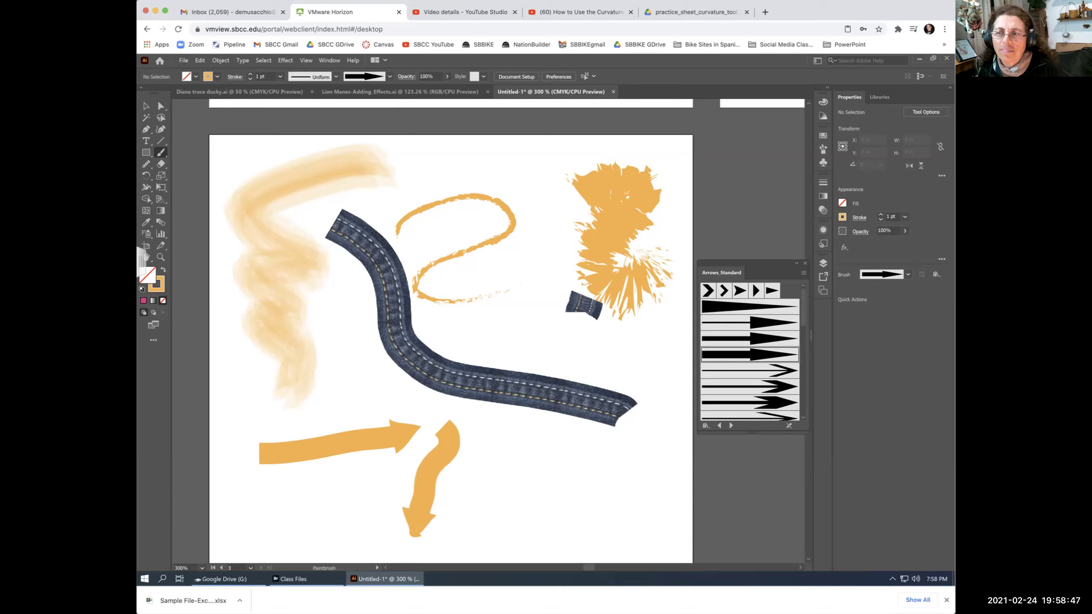
{"action": "key", "text": "ctrl+z"}
{"action": "left_click_drag", "start_coordinate": [334, 371], "coordinate": [456, 393]}
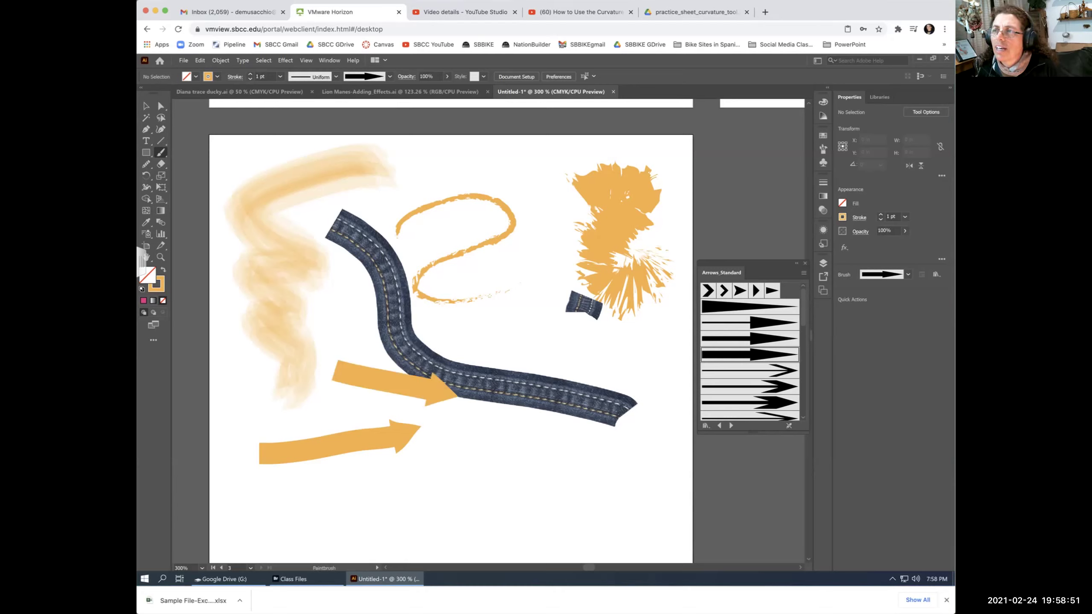
Load the Bristle Brush Library and paint a wavy stroke near the artboard's upper edge with the 4.50 round bristle brush.
{"action": "left_click", "coordinate": [706, 426]}
{"action": "mouse_move", "coordinate": [731, 463]}
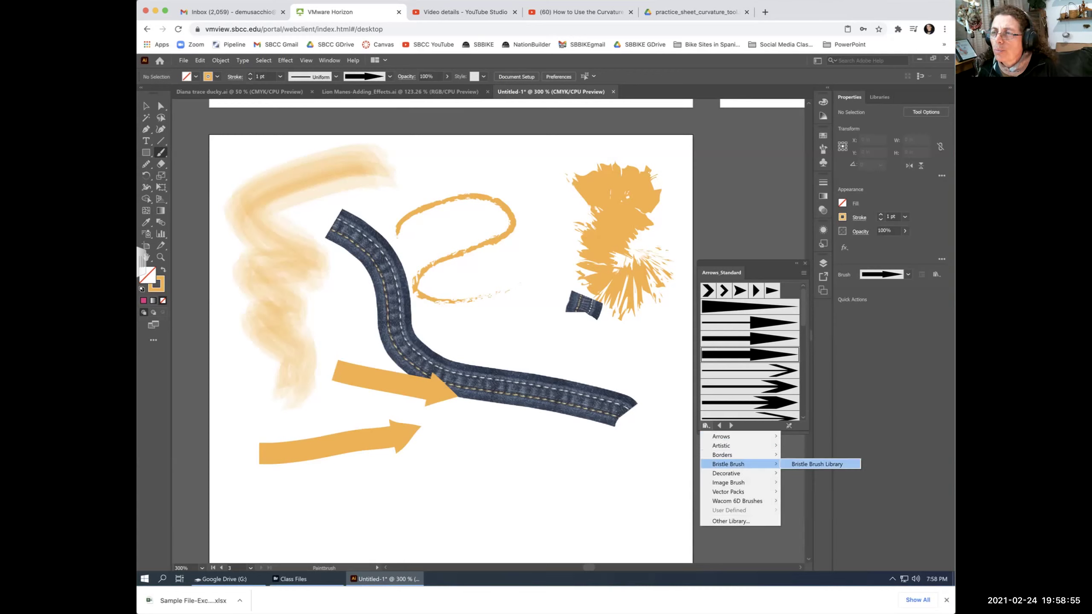
{"action": "left_click", "coordinate": [817, 464]}
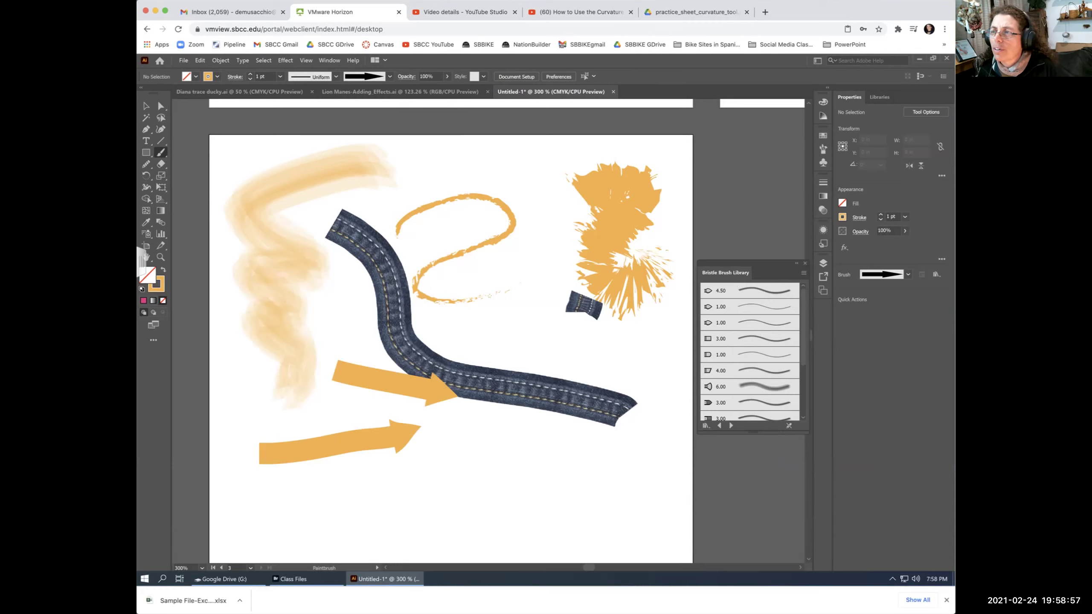
{"action": "mouse_move", "coordinate": [755, 434]}
{"action": "left_mouse_down"}
{"action": "mouse_move", "coordinate": [770, 510]}
{"action": "mouse_move", "coordinate": [754, 547]}
{"action": "left_mouse_up"}
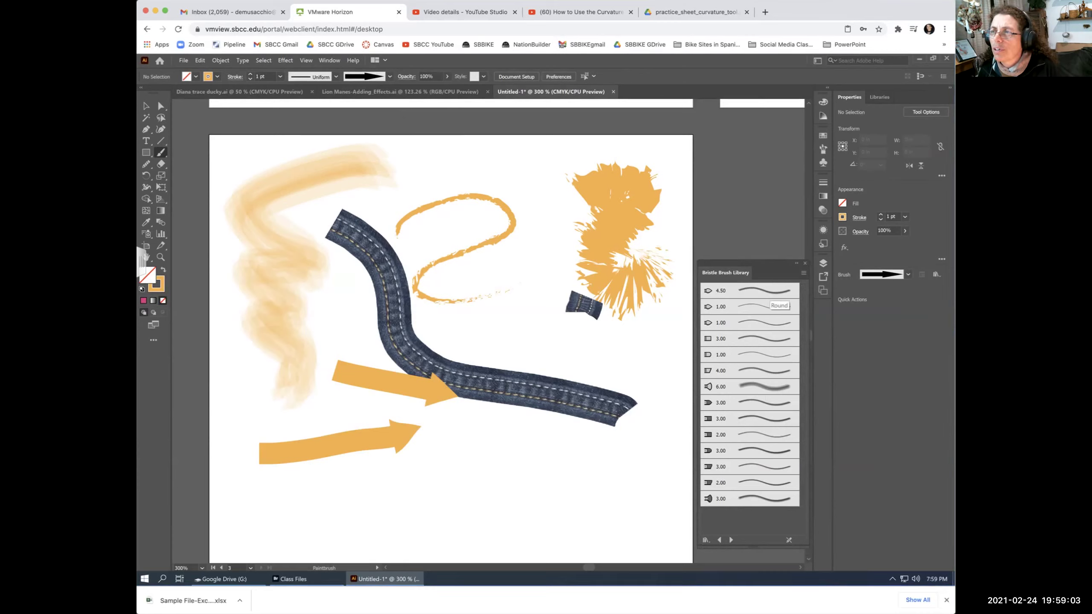
{"action": "left_click", "coordinate": [765, 291]}
{"action": "mouse_move", "coordinate": [417, 166]}
{"action": "left_mouse_down"}
{"action": "mouse_move", "coordinate": [551, 177]}
{"action": "mouse_move", "coordinate": [585, 151]}
{"action": "left_mouse_up"}
Load the Elegant Curl & Floral Brush Set and paint a petal fan stroke below the lower orange arrow.
{"action": "left_click", "coordinate": [706, 541]}
{"action": "mouse_move", "coordinate": [731, 482]}
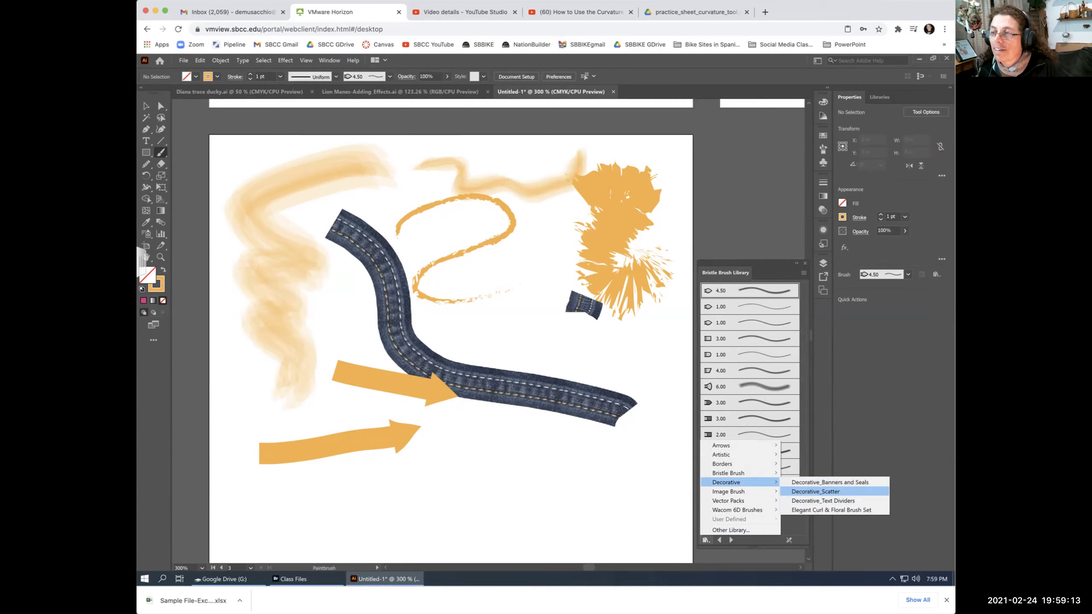
{"action": "left_click", "coordinate": [832, 510]}
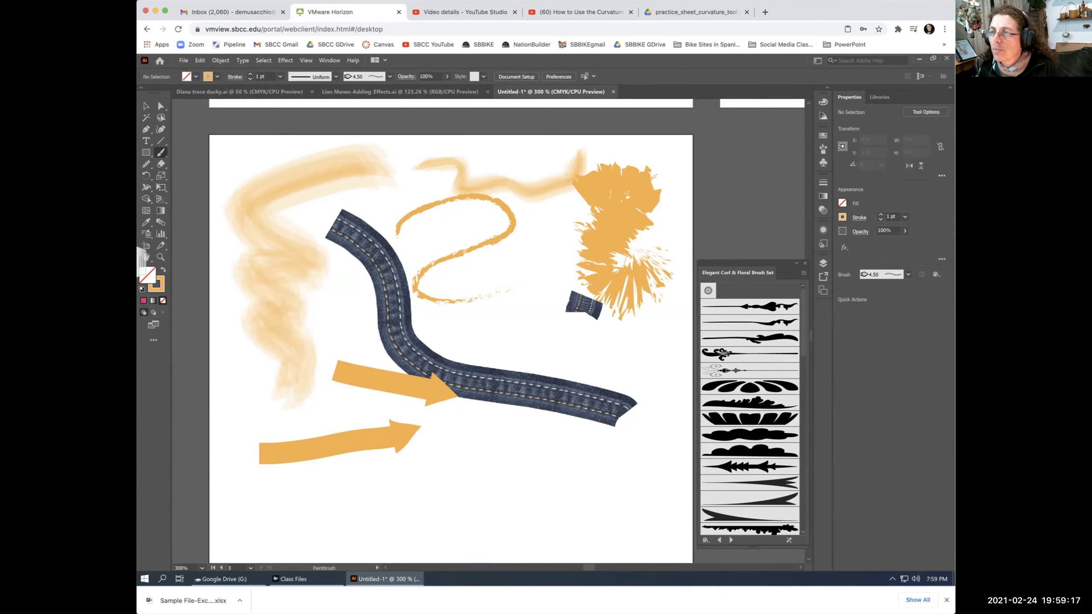
{"action": "left_click", "coordinate": [750, 387]}
{"action": "left_click_drag", "start_coordinate": [287, 499], "coordinate": [393, 501]}
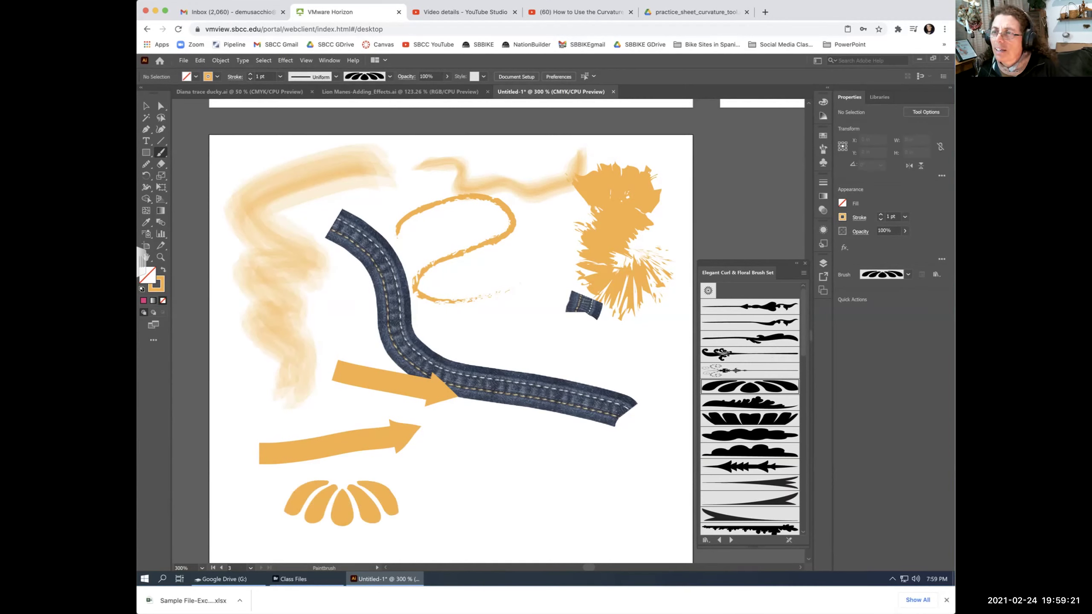
Paint two horizontal pointed curl ornament strokes near the artboard's lower edge, beside the petal fan.
{"action": "left_click", "coordinate": [750, 306]}
{"action": "left_click_drag", "start_coordinate": [497, 492], "coordinate": [652, 483]}
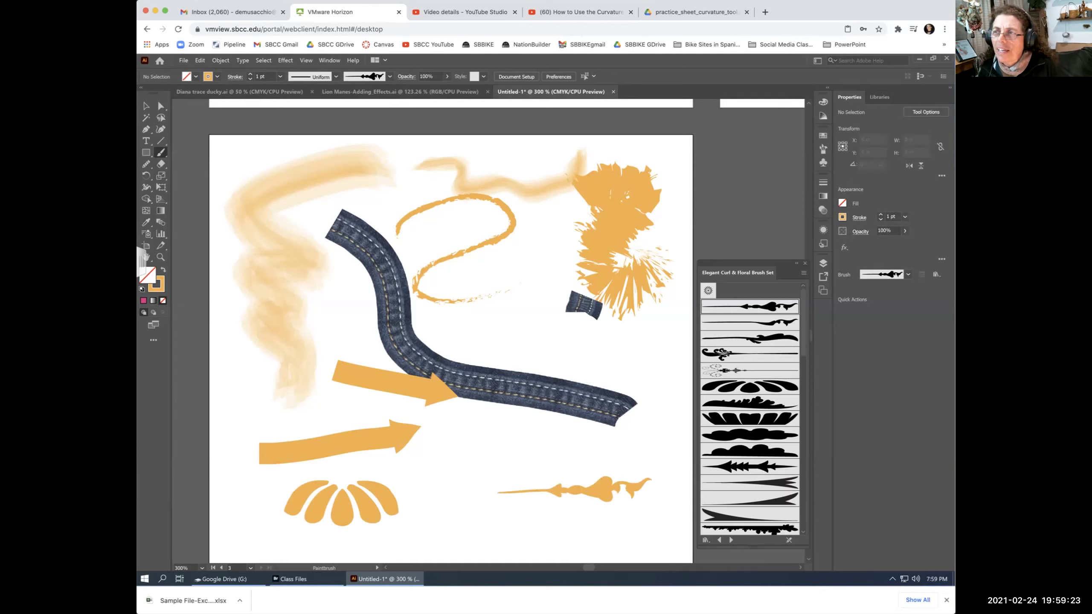
{"action": "left_click", "coordinate": [751, 529]}
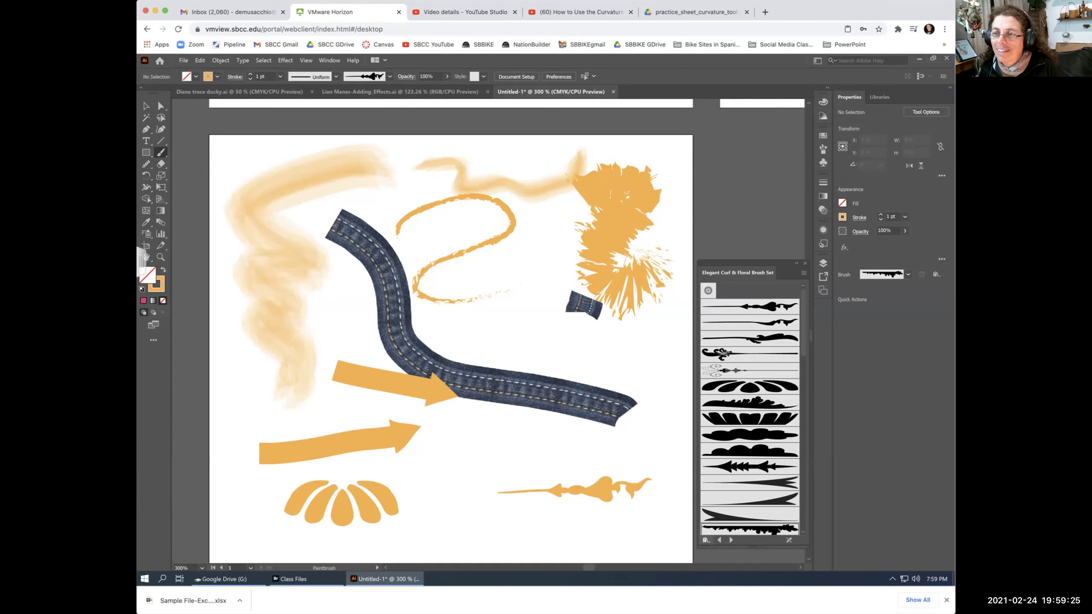
{"action": "left_click_drag", "start_coordinate": [413, 537], "coordinate": [523, 532]}
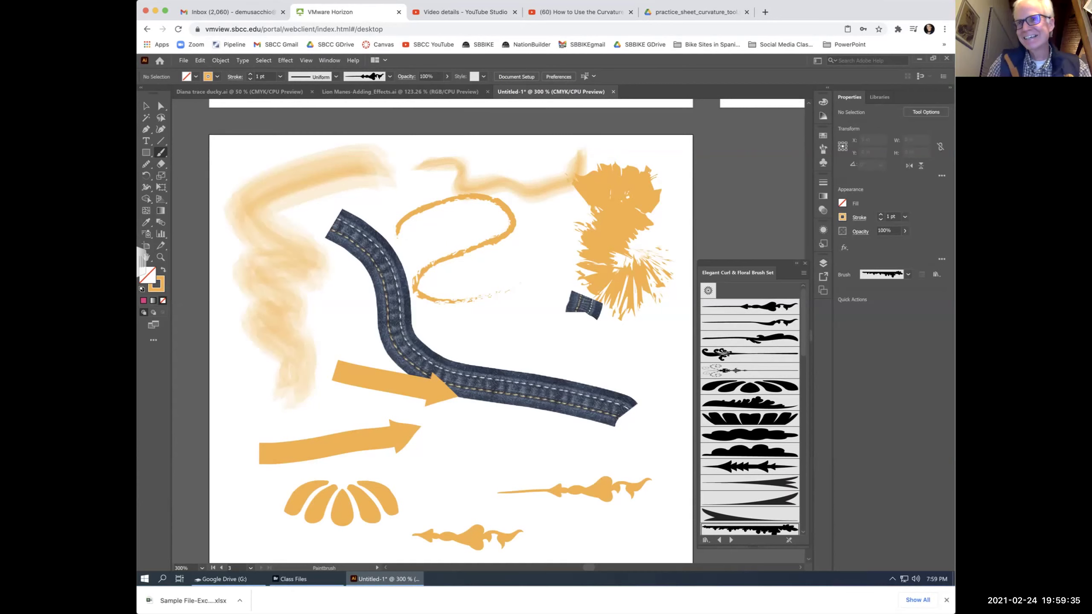
Try a vertical stroke with the fine ornamental brush across the middle of the denim stroke, and undo it.
{"action": "left_click_drag", "start_coordinate": [740, 273], "coordinate": [734, 208]}
{"action": "left_click", "coordinate": [744, 306]}
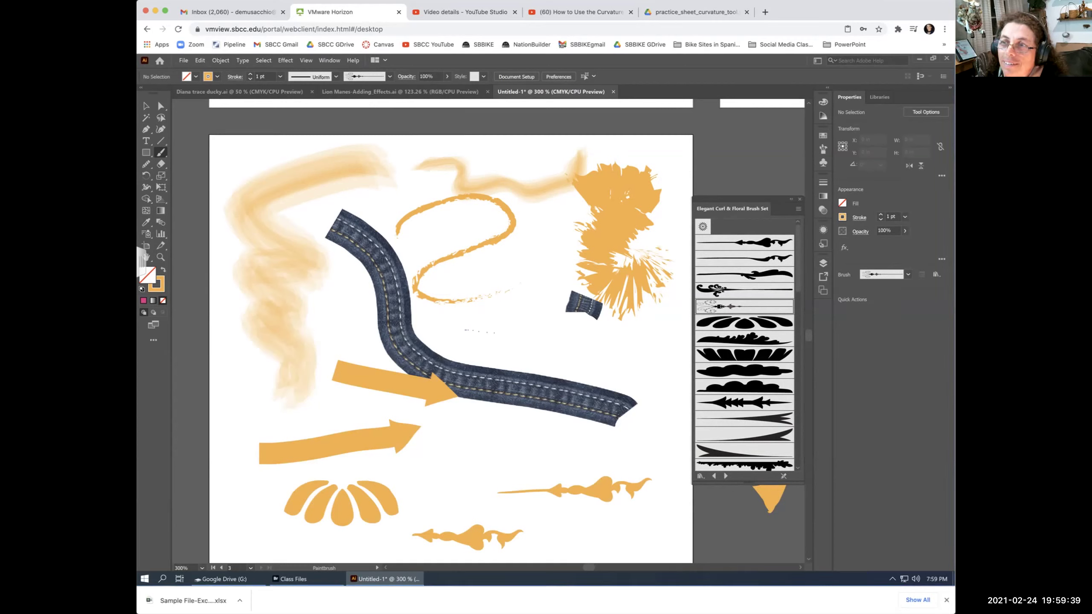
{"action": "left_click_drag", "start_coordinate": [478, 256], "coordinate": [463, 404]}
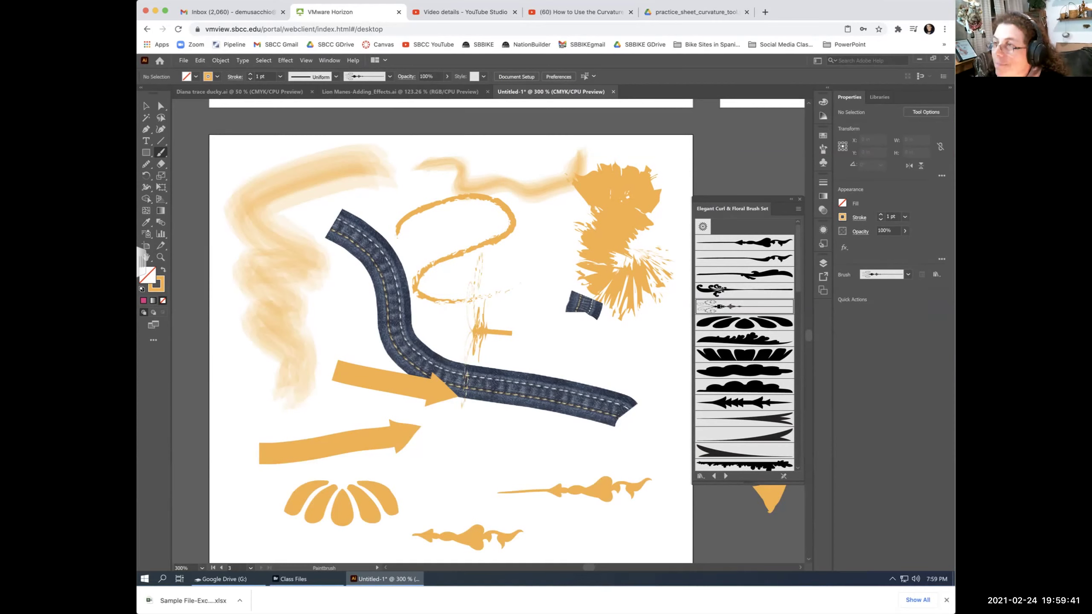
{"action": "key", "text": "ctrl+z"}
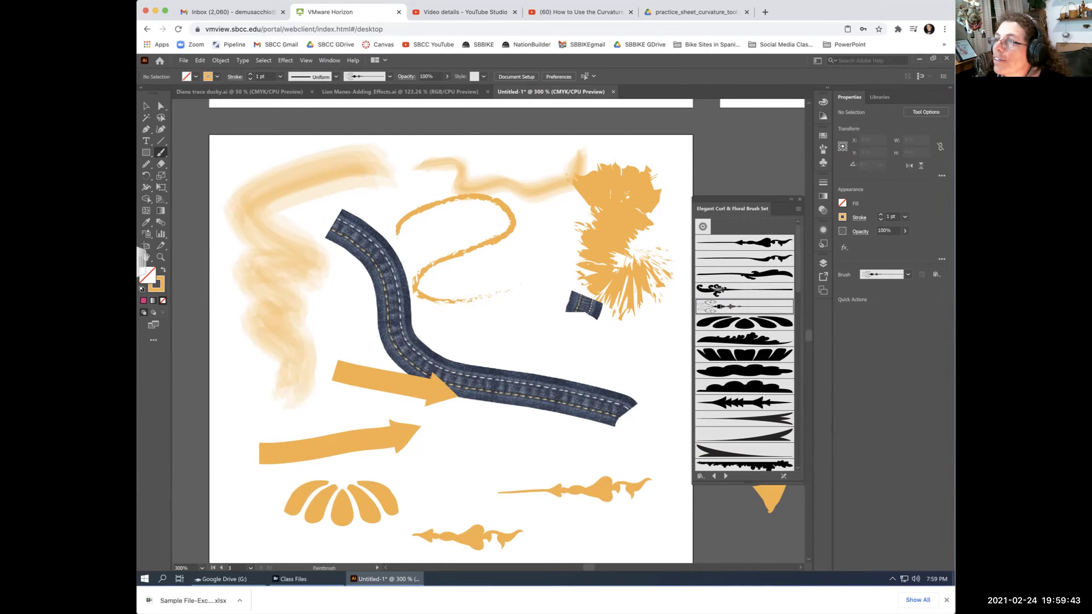
Close the floral brush library and enlarge the document's Brushes panel to show all loaded brushes.
{"action": "left_click", "coordinate": [800, 198]}
{"action": "left_click", "coordinate": [824, 149]}
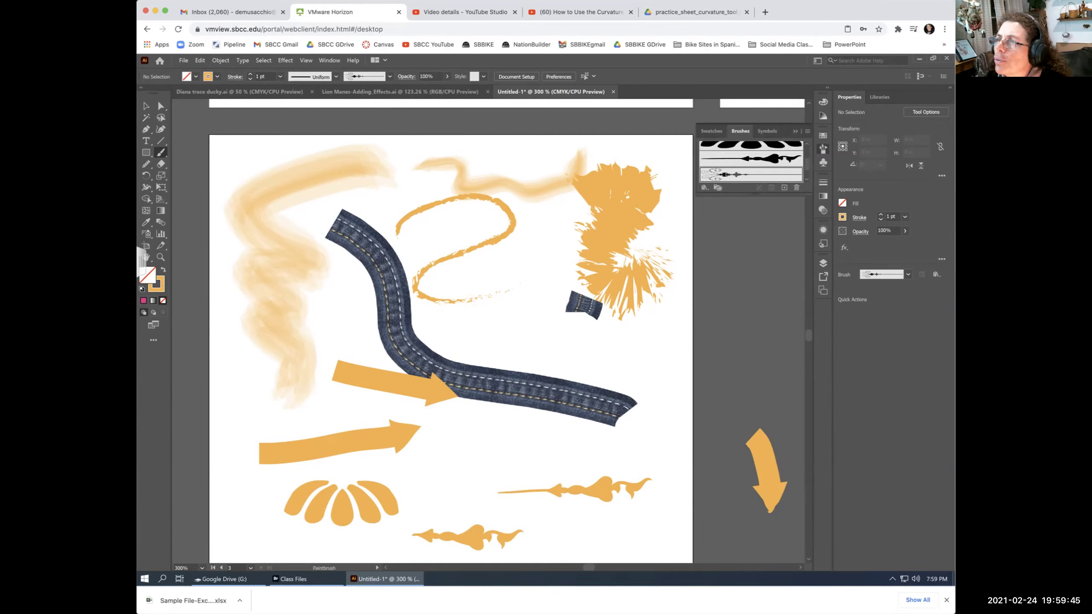
{"action": "key", "text": "F5"}
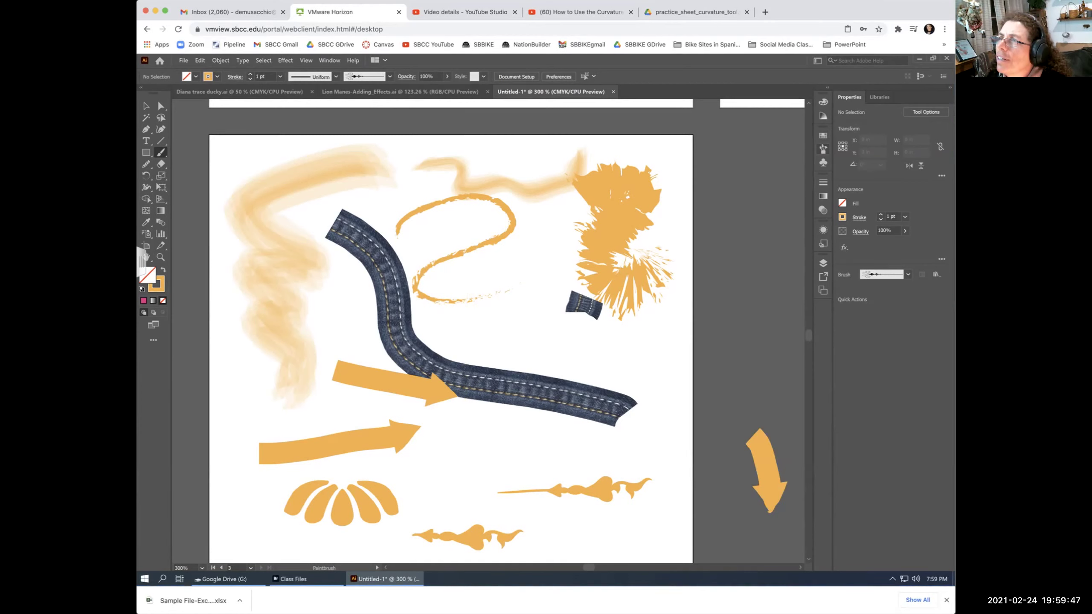
{"action": "key", "text": "F5"}
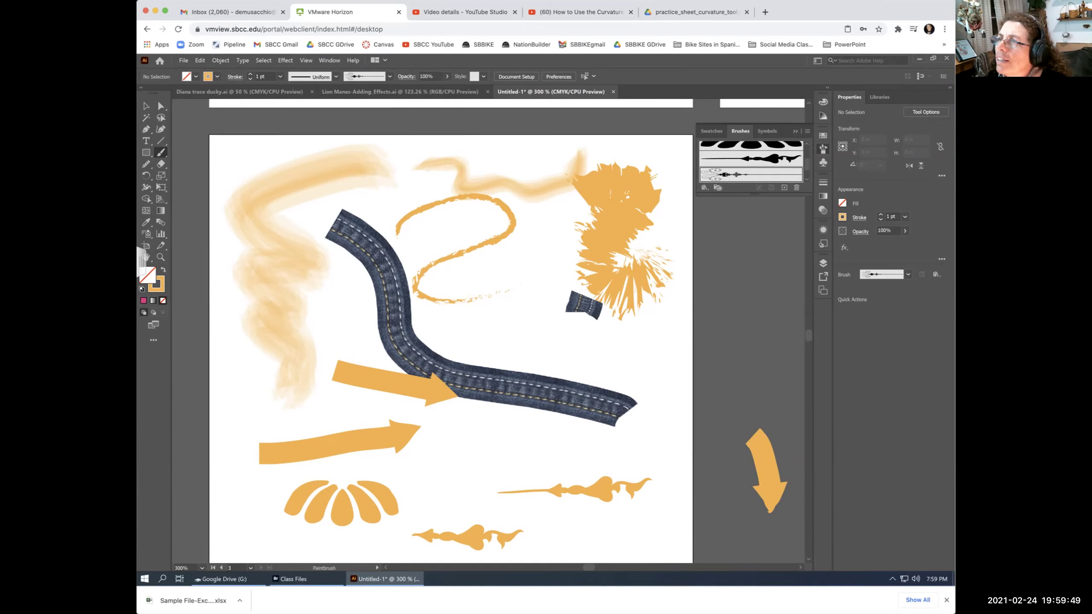
{"action": "left_click_drag", "start_coordinate": [754, 195], "coordinate": [755, 431]}
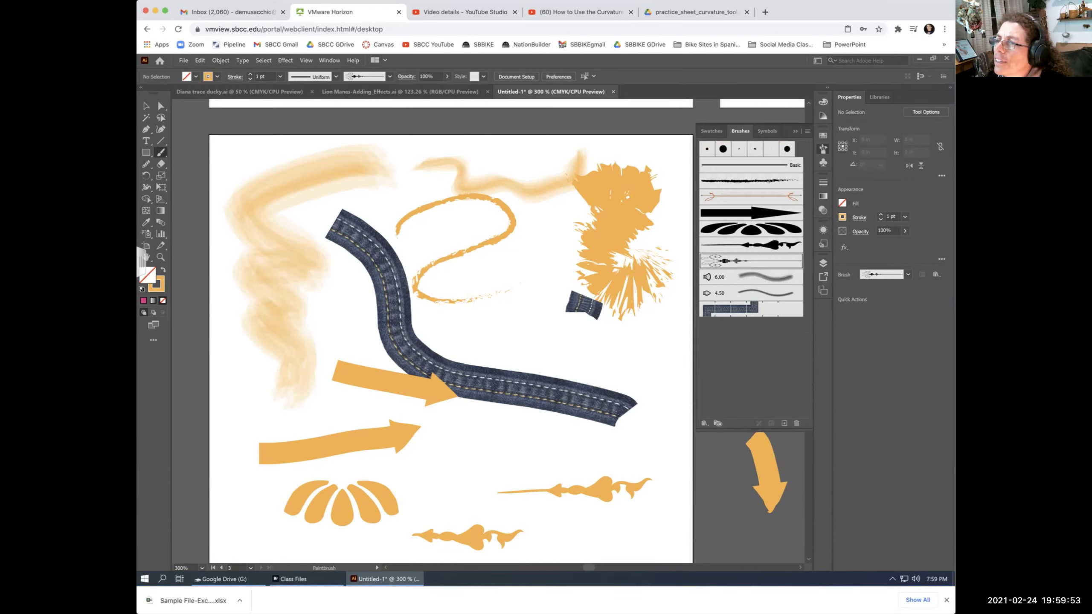
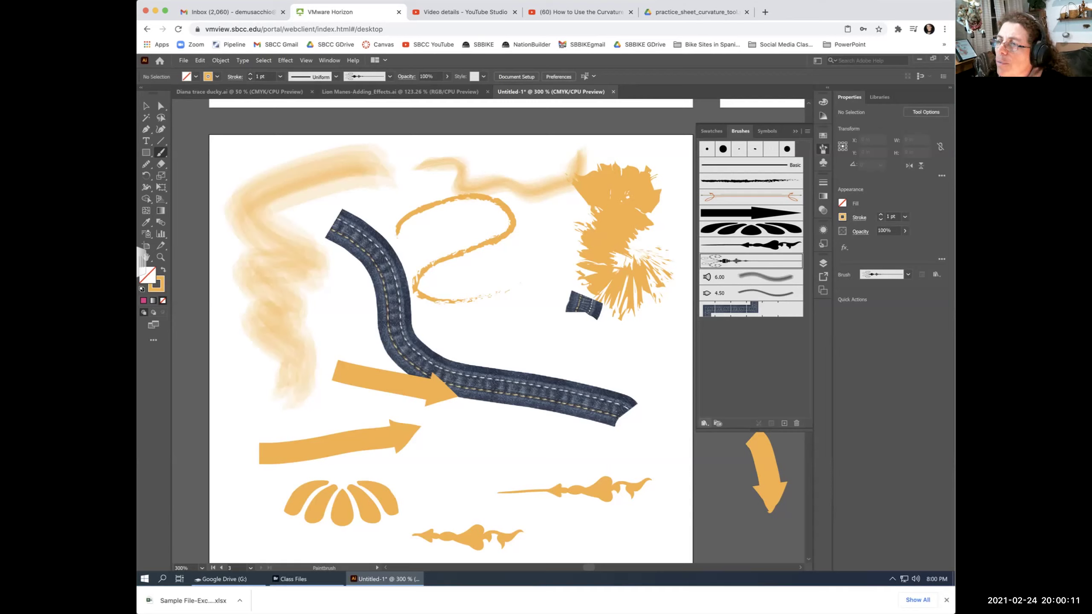
Load the Artistic_ChalkCharcoalPencil library and add its sparse scribble brush and dense rough charcoal brush to the document's brushes.
{"action": "left_click", "coordinate": [705, 424]}
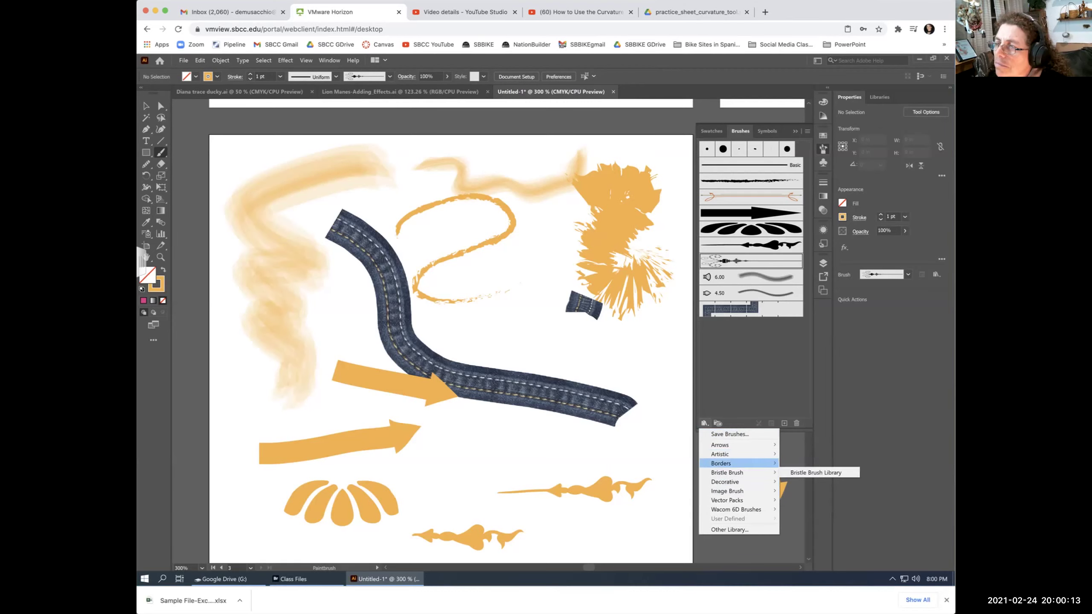
{"action": "mouse_move", "coordinate": [731, 454]}
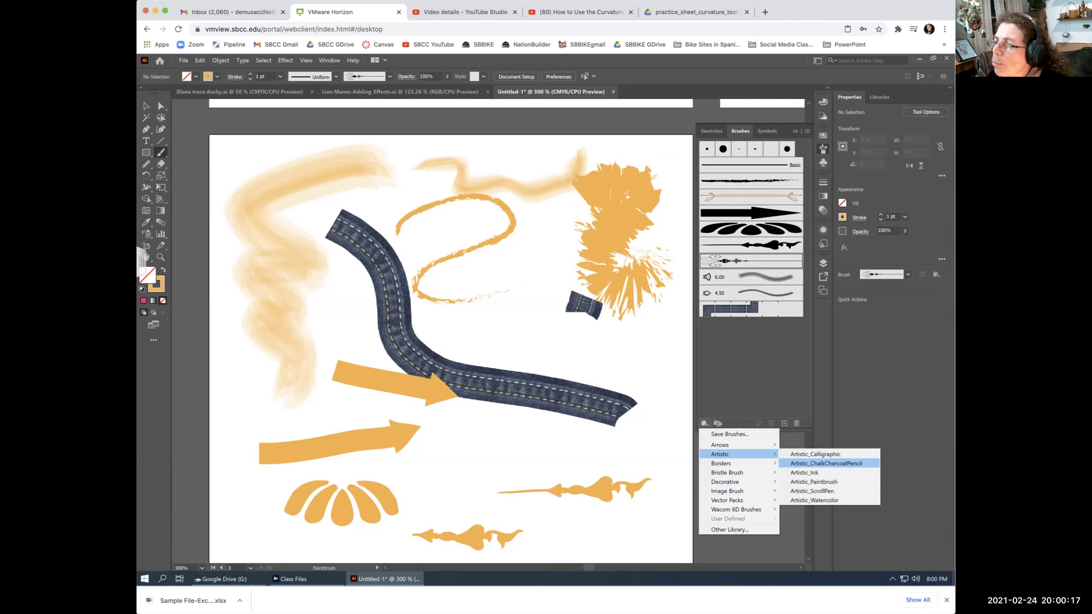
{"action": "left_click", "coordinate": [826, 463]}
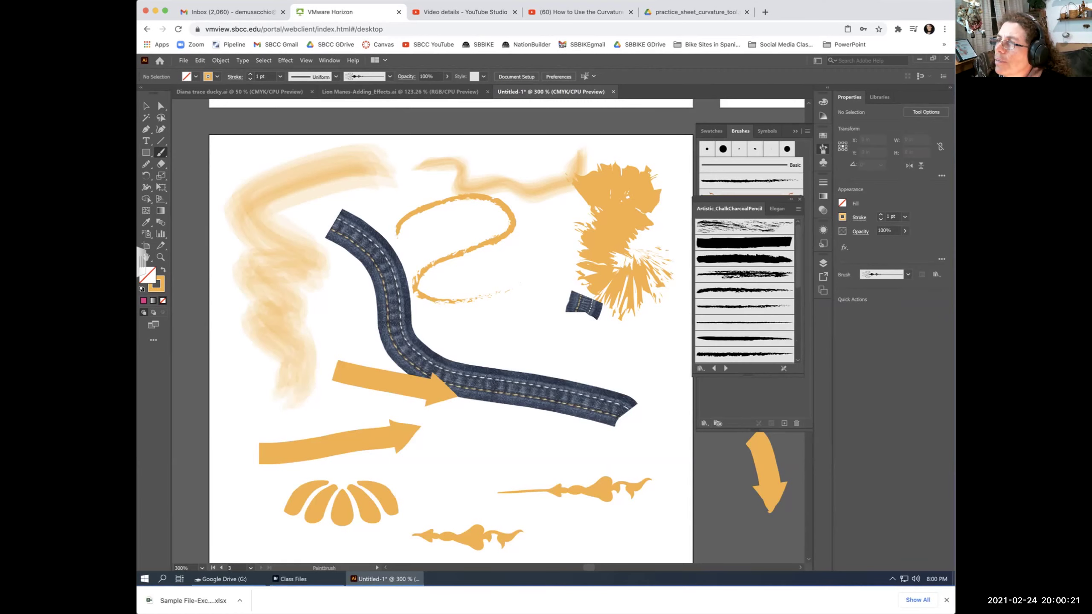
{"action": "left_click_drag", "start_coordinate": [749, 199], "coordinate": [651, 208]}
{"action": "left_click", "coordinate": [648, 235]}
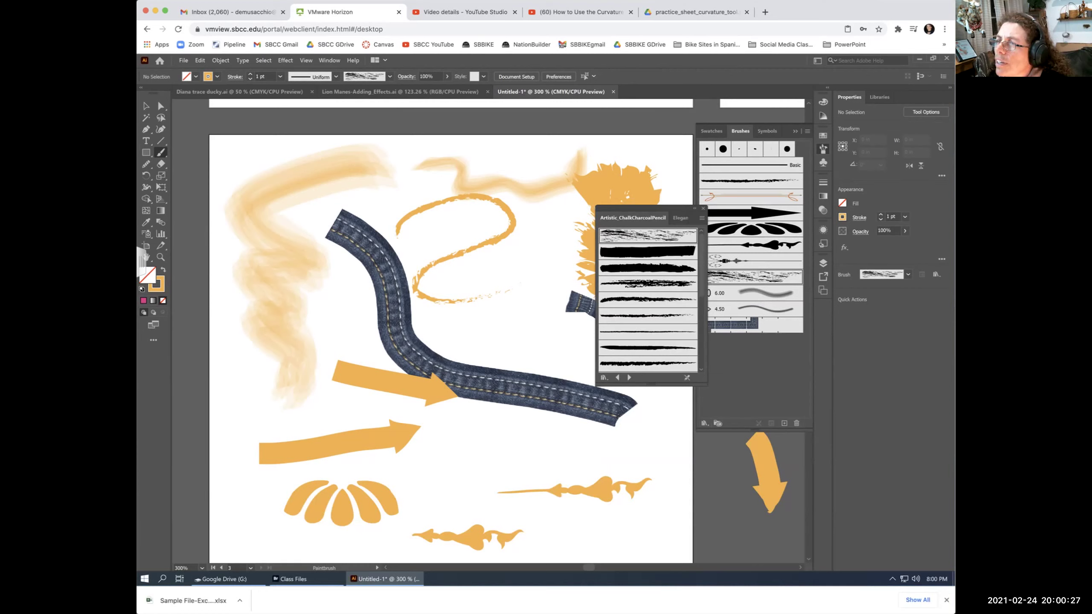
{"action": "left_click", "coordinate": [648, 284]}
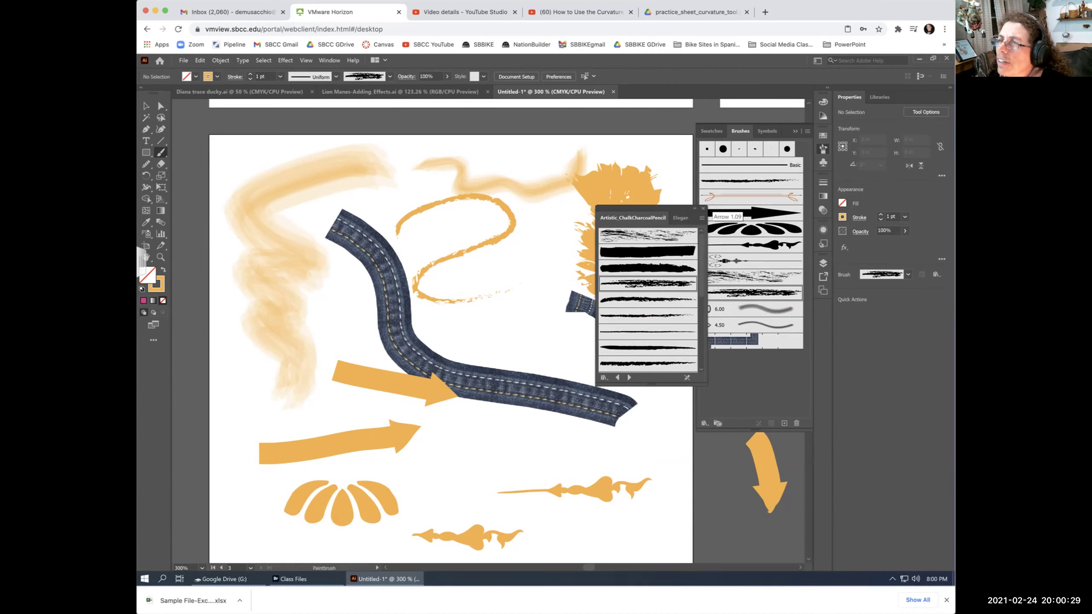
Paint curling strokes with the arrow and sparse scribble brushes beside the lower orange arrow's tail and below the denim stroke.
{"action": "left_click", "coordinate": [716, 213]}
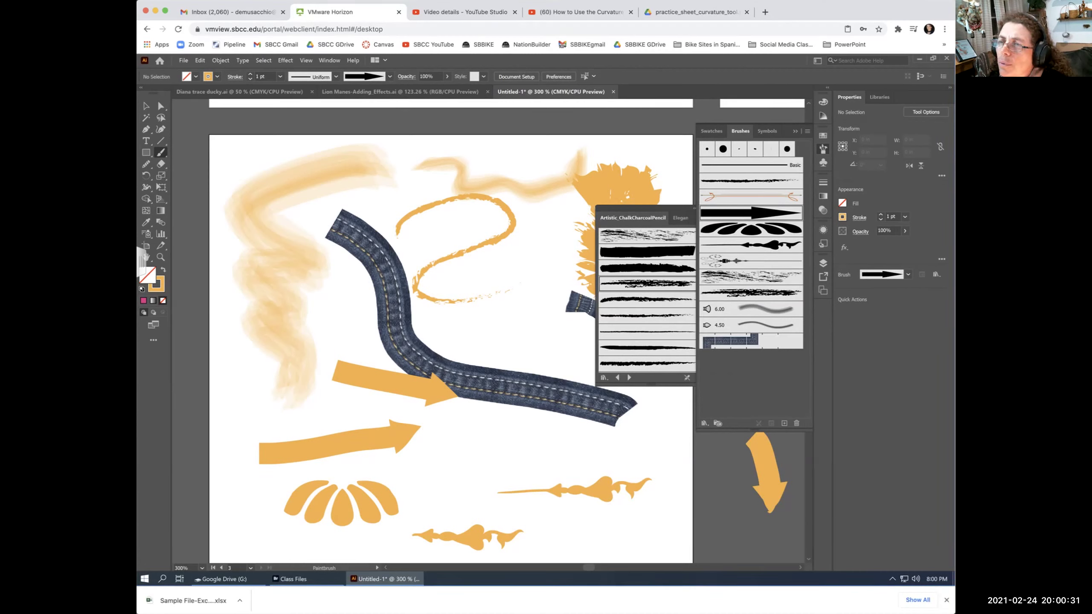
{"action": "left_click", "coordinate": [751, 277]}
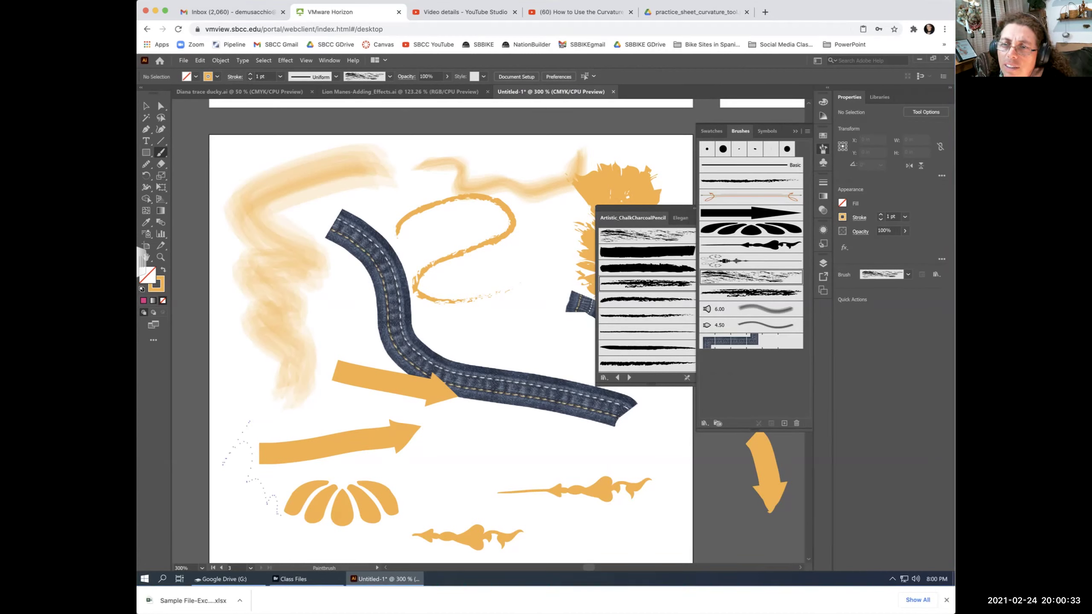
{"action": "left_click_drag", "start_coordinate": [232, 462], "coordinate": [193, 478]}
{"action": "left_click_drag", "start_coordinate": [512, 443], "coordinate": [557, 402]}
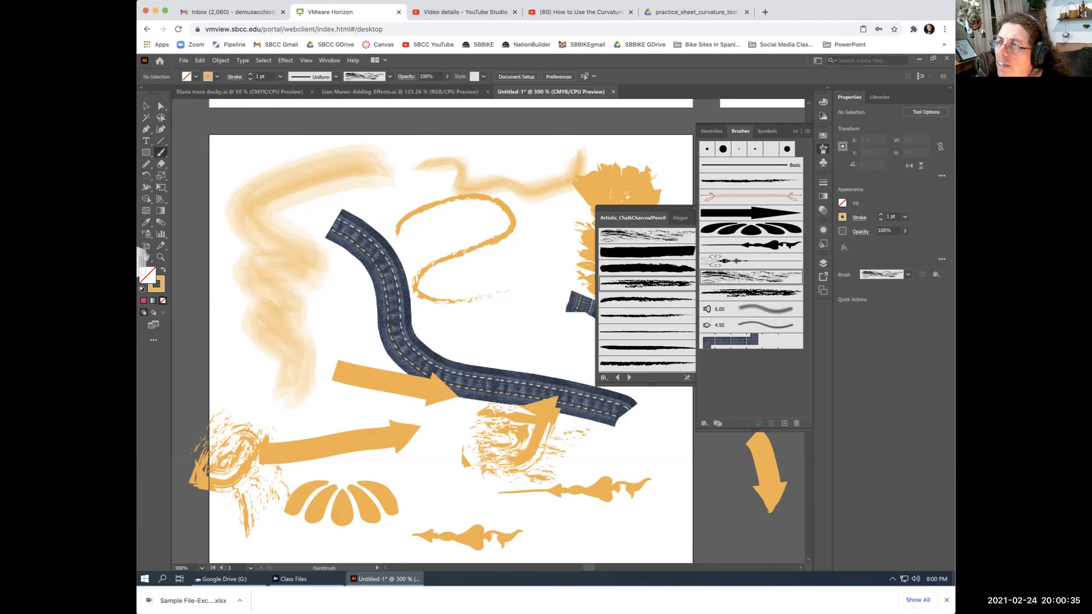
Paint a horizontal stroke below the orange S-curve and a rising diagonal near the artboard's upper edge with the dense charcoal brush.
{"action": "left_click", "coordinate": [750, 292]}
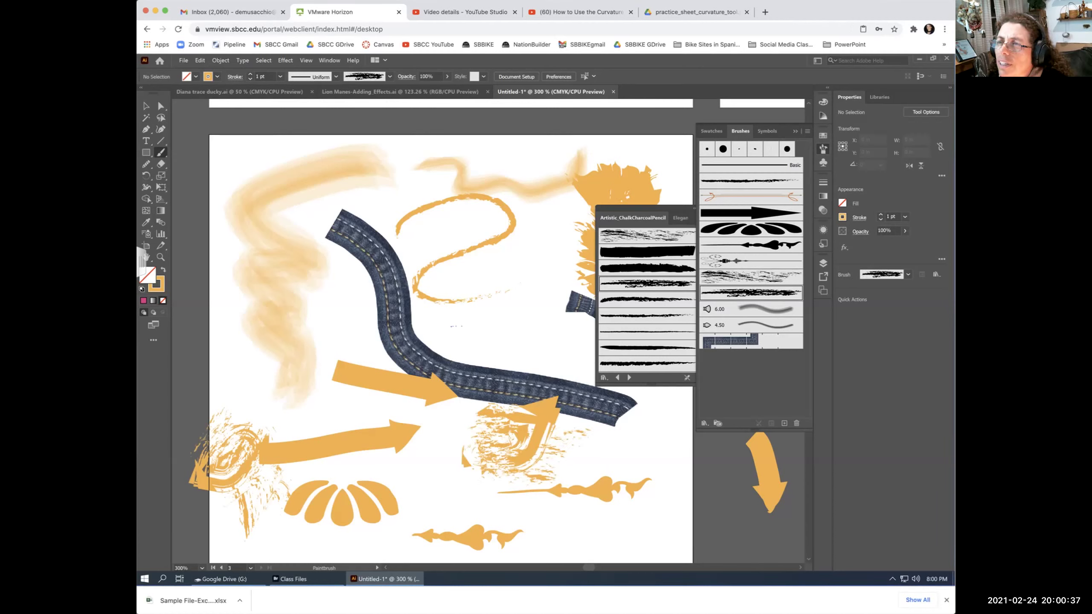
{"action": "left_click_drag", "start_coordinate": [452, 326], "coordinate": [589, 322]}
{"action": "left_click_drag", "start_coordinate": [344, 213], "coordinate": [521, 167]}
{"action": "left_click_drag", "start_coordinate": [617, 153], "coordinate": [619, 153]}
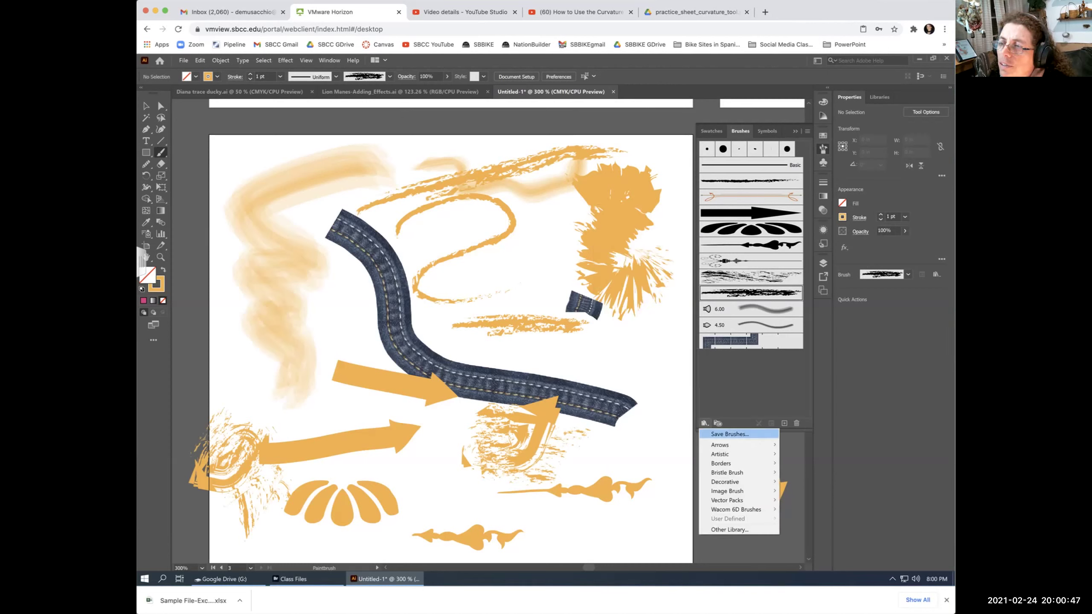
Load the Image Brush Library and scatter daisies across the artwork with short Daisy_Scatter brush strokes.
{"action": "mouse_move", "coordinate": [731, 500]}
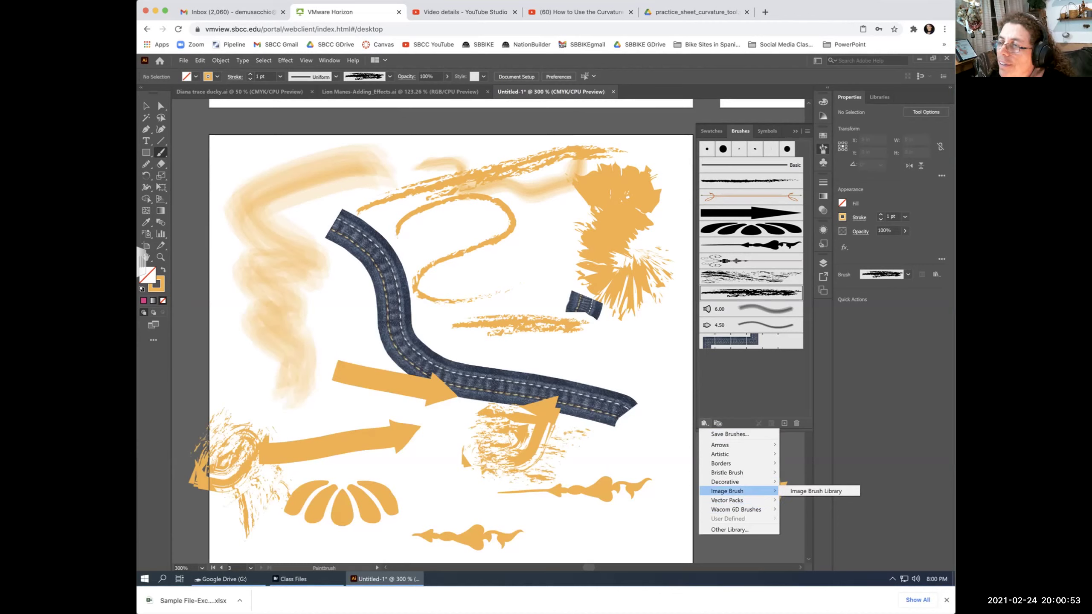
{"action": "left_click", "coordinate": [816, 491]}
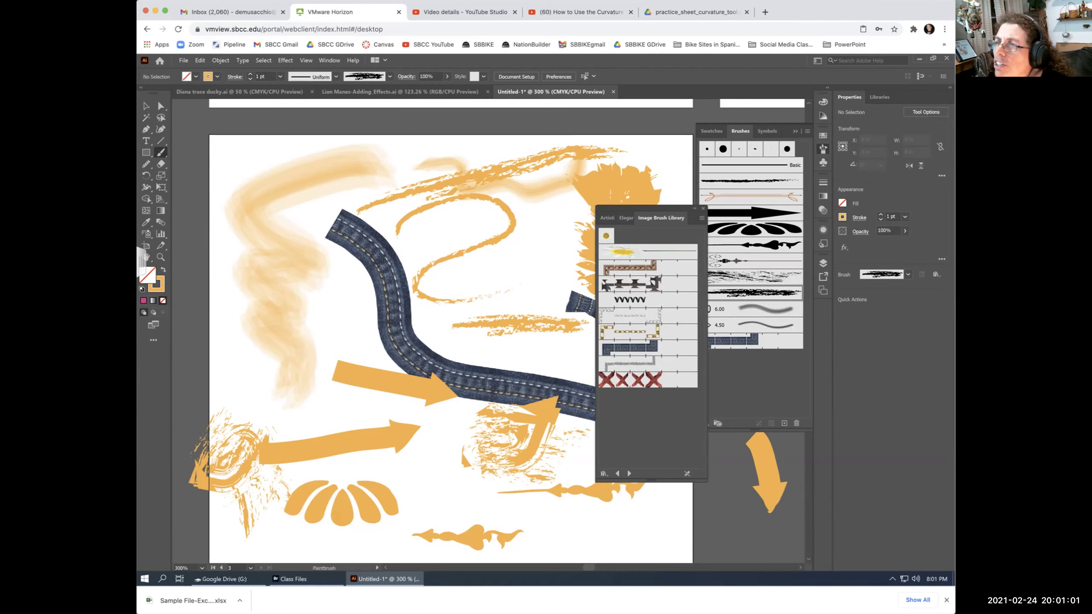
{"action": "left_click", "coordinate": [606, 235]}
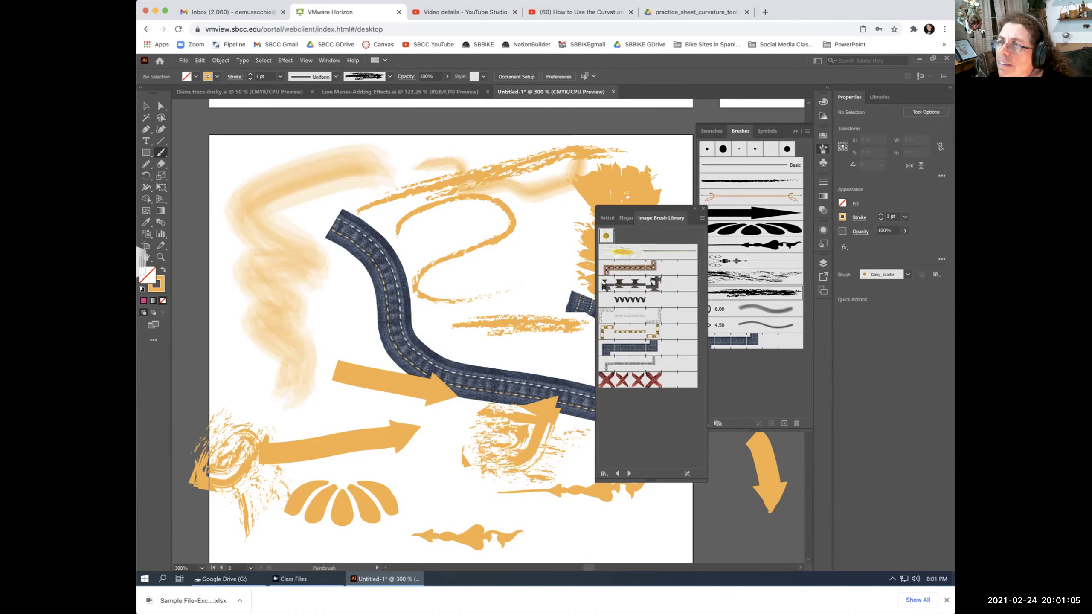
{"action": "left_click_drag", "start_coordinate": [266, 405], "coordinate": [269, 407]}
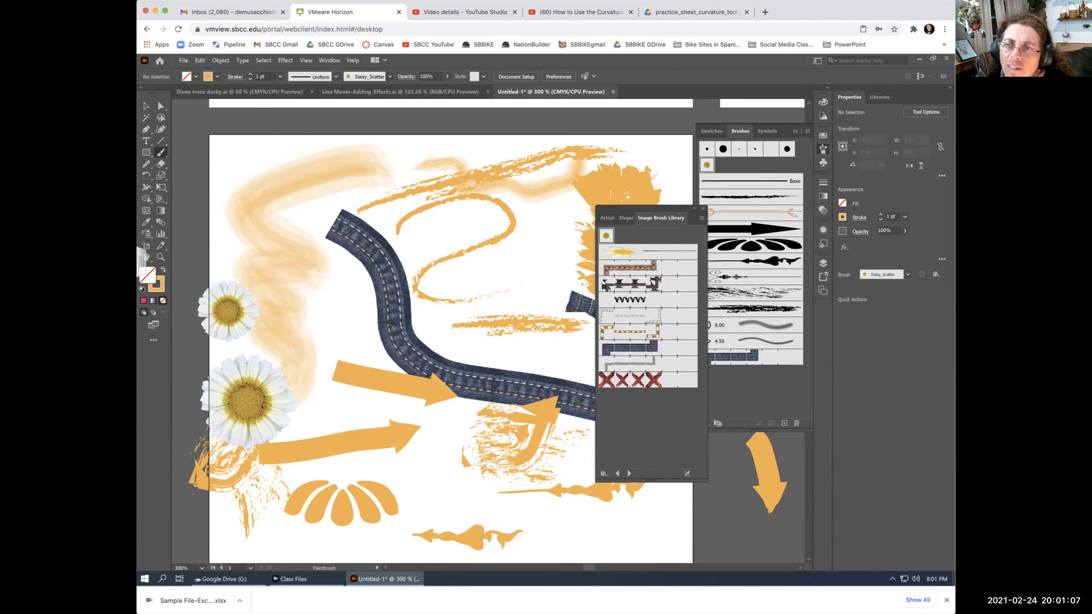
{"action": "left_click_drag", "start_coordinate": [311, 269], "coordinate": [314, 270]}
{"action": "left_click_drag", "start_coordinate": [339, 387], "coordinate": [425, 512]}
{"action": "left_click_drag", "start_coordinate": [443, 257], "coordinate": [444, 259]}
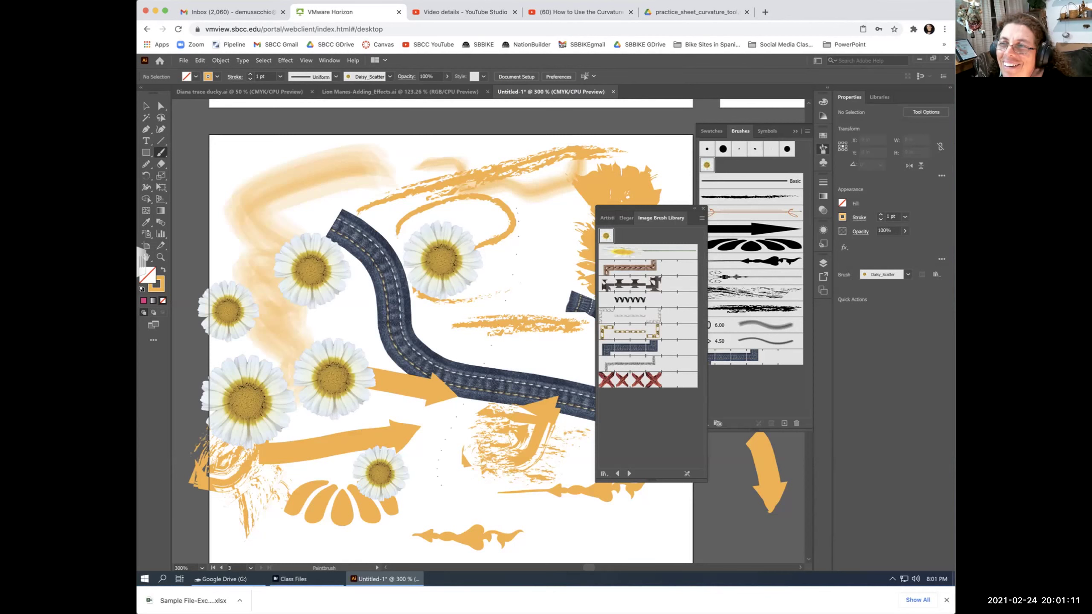
{"action": "left_click_drag", "start_coordinate": [516, 206], "coordinate": [499, 309]}
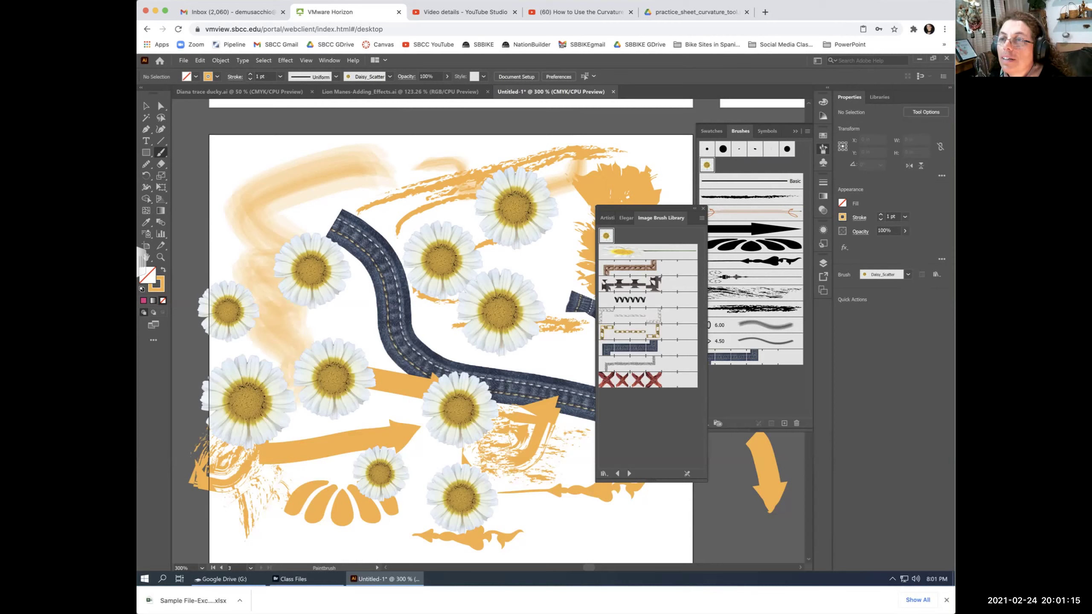
{"action": "left_click_drag", "start_coordinate": [363, 303], "coordinate": [365, 304]}
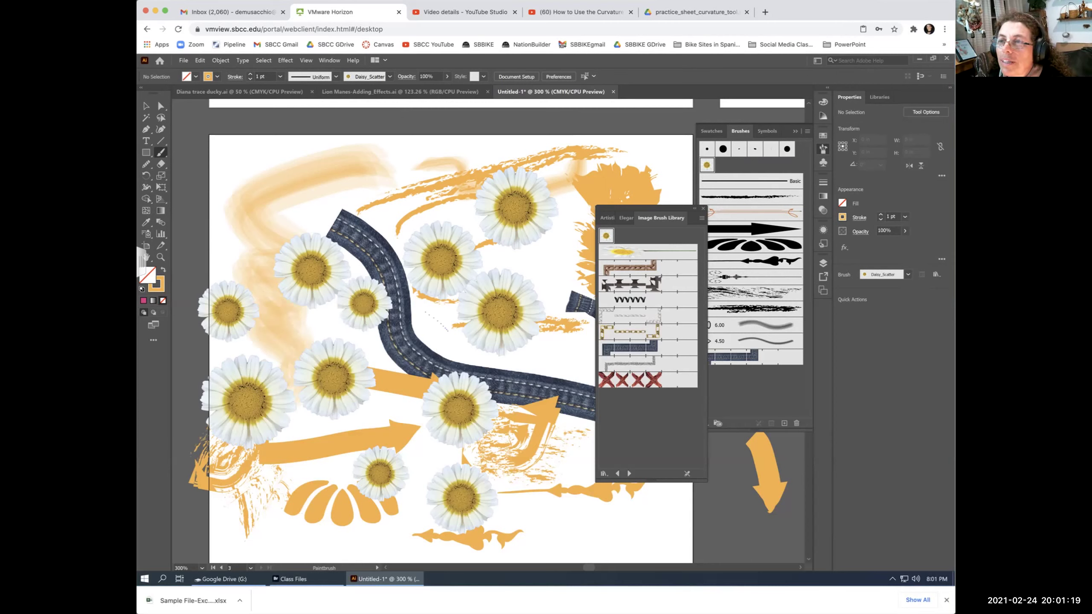
{"action": "left_click_drag", "start_coordinate": [447, 331], "coordinate": [449, 332]}
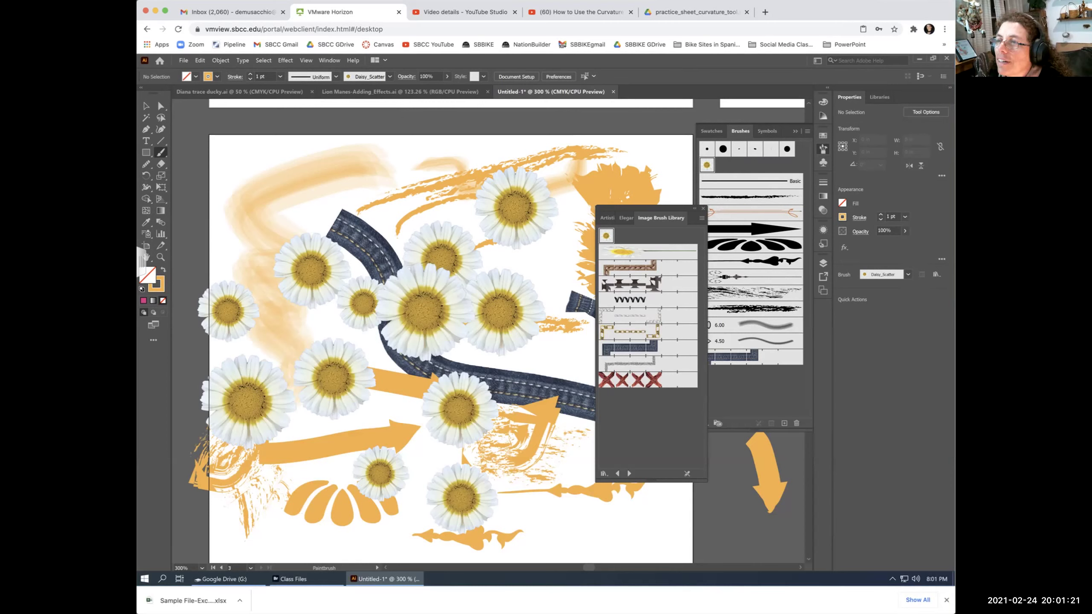
Paint a gold chain stroke near the artboard's upper edge and a brown stitched leather stroke near its lower edge.
{"action": "left_click", "coordinate": [628, 332]}
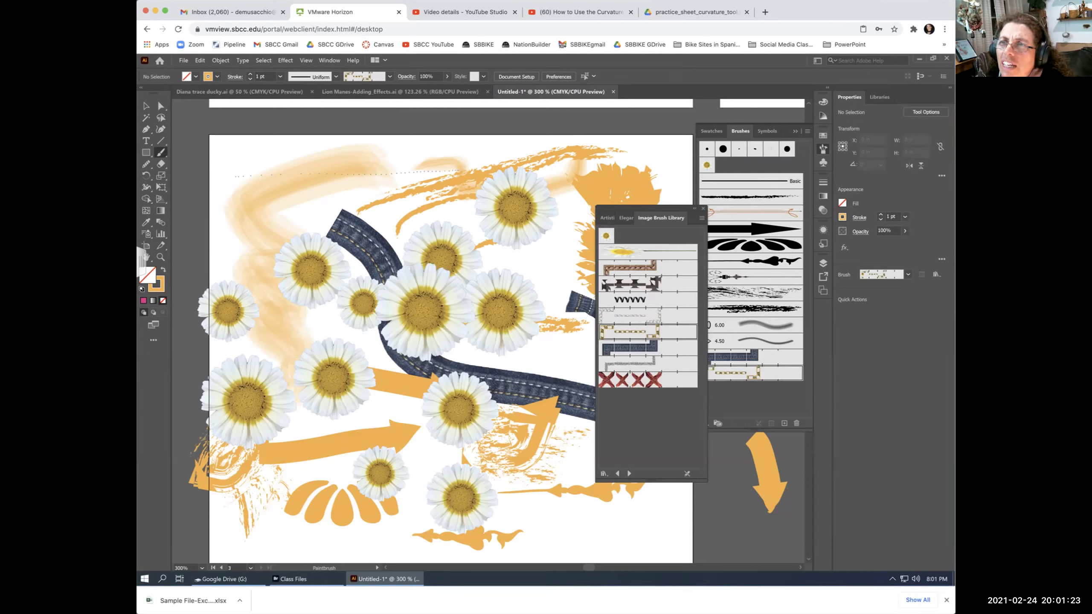
{"action": "left_click_drag", "start_coordinate": [237, 176], "coordinate": [458, 171]}
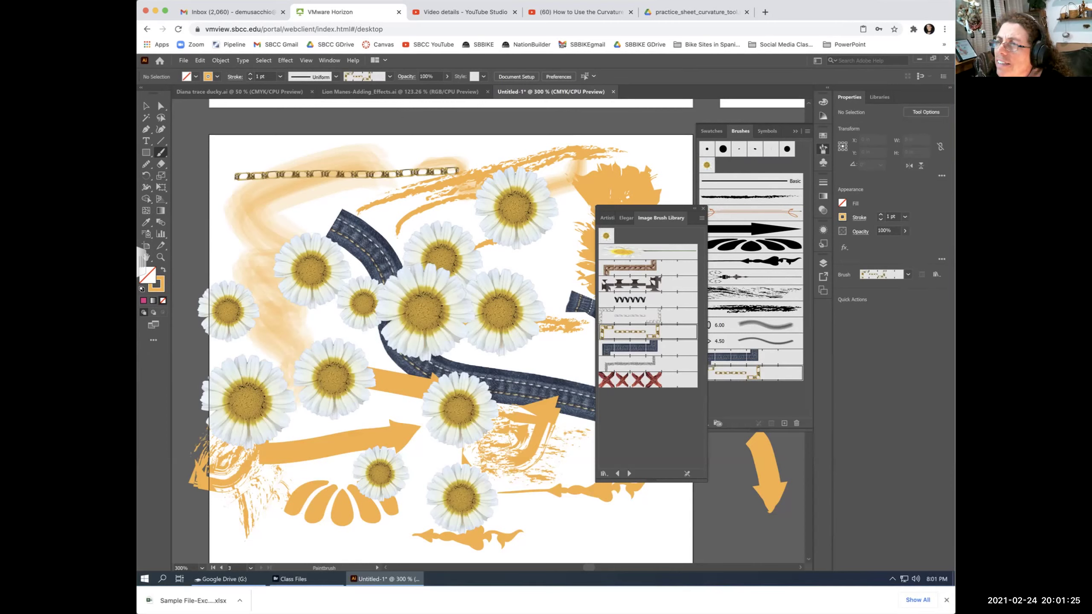
{"action": "left_click", "coordinate": [629, 267]}
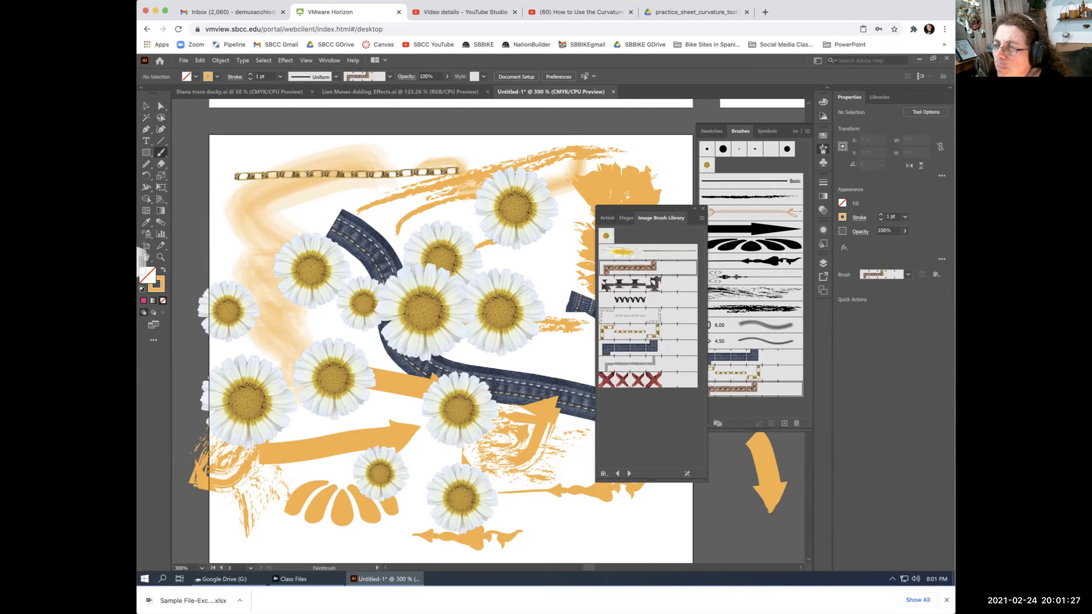
{"action": "left_click_drag", "start_coordinate": [516, 538], "coordinate": [682, 508]}
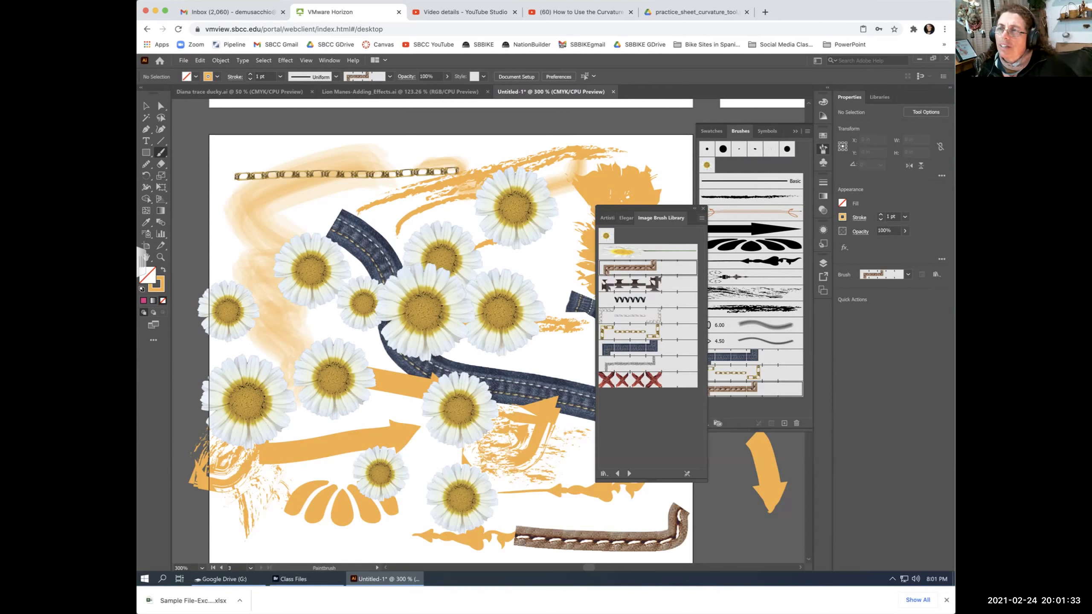
Load the Decorative_Banners and Seals library, paint a white ribbon banner over the petal fan's lower part, and close the brush panels.
{"action": "left_click", "coordinate": [607, 218]}
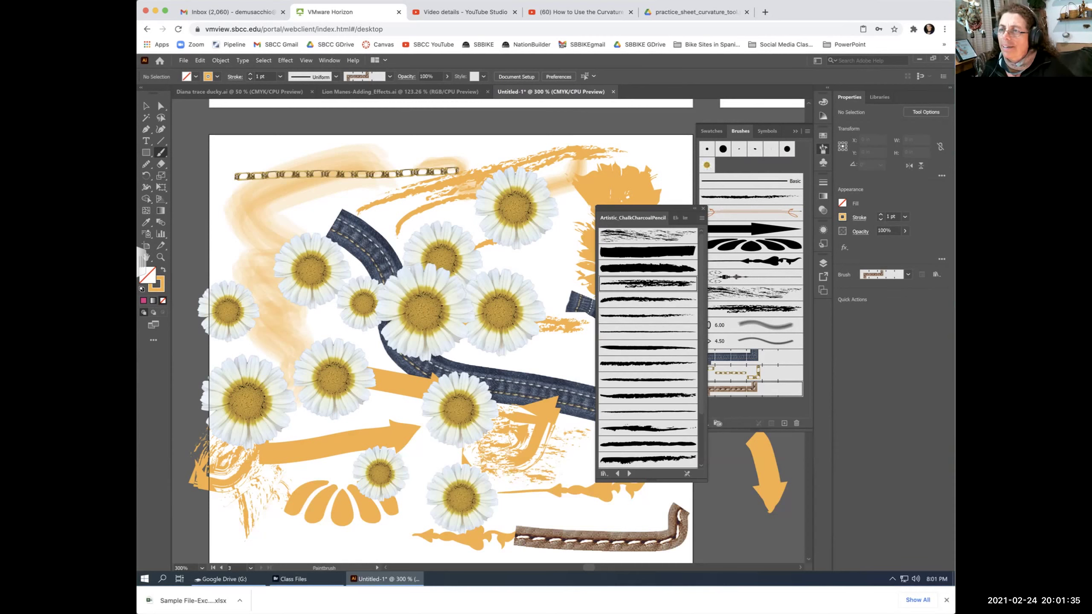
{"action": "left_click", "coordinate": [604, 473]}
{"action": "mouse_move", "coordinate": [632, 434]}
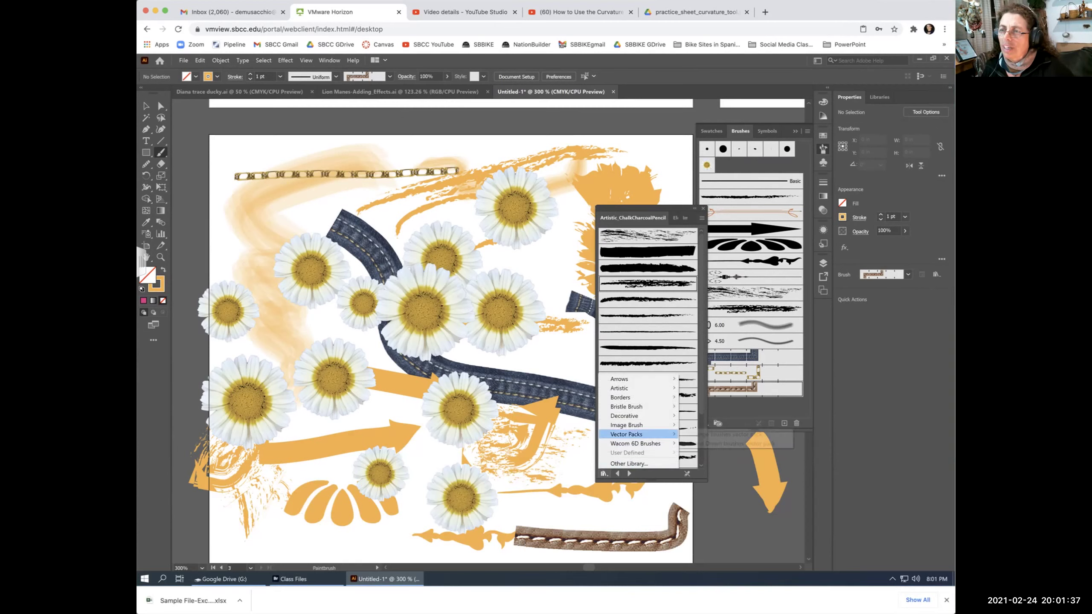
{"action": "mouse_move", "coordinate": [627, 407]}
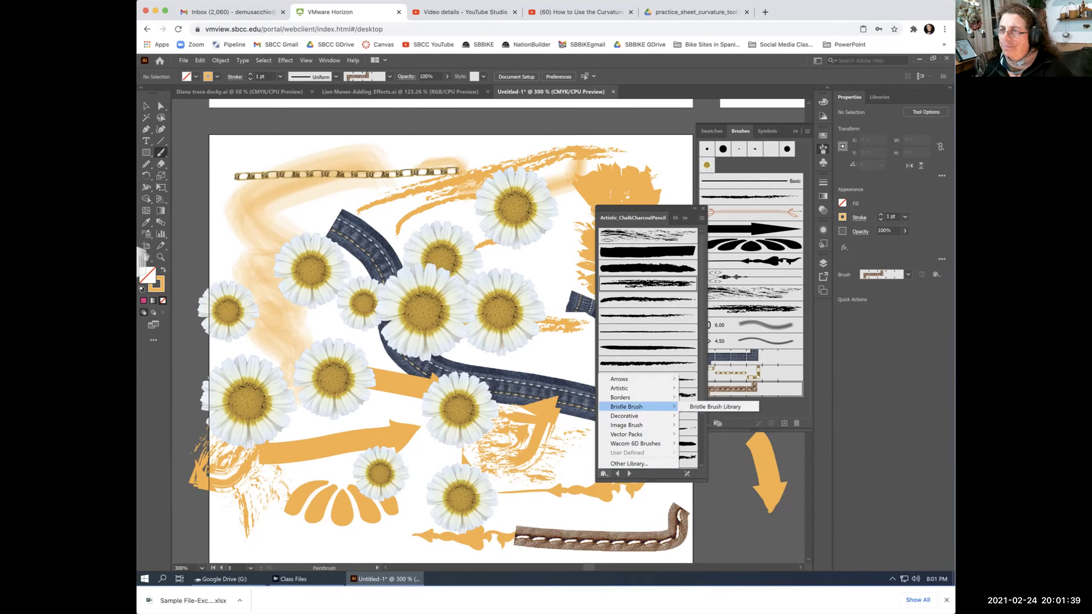
{"action": "left_click", "coordinate": [727, 415]}
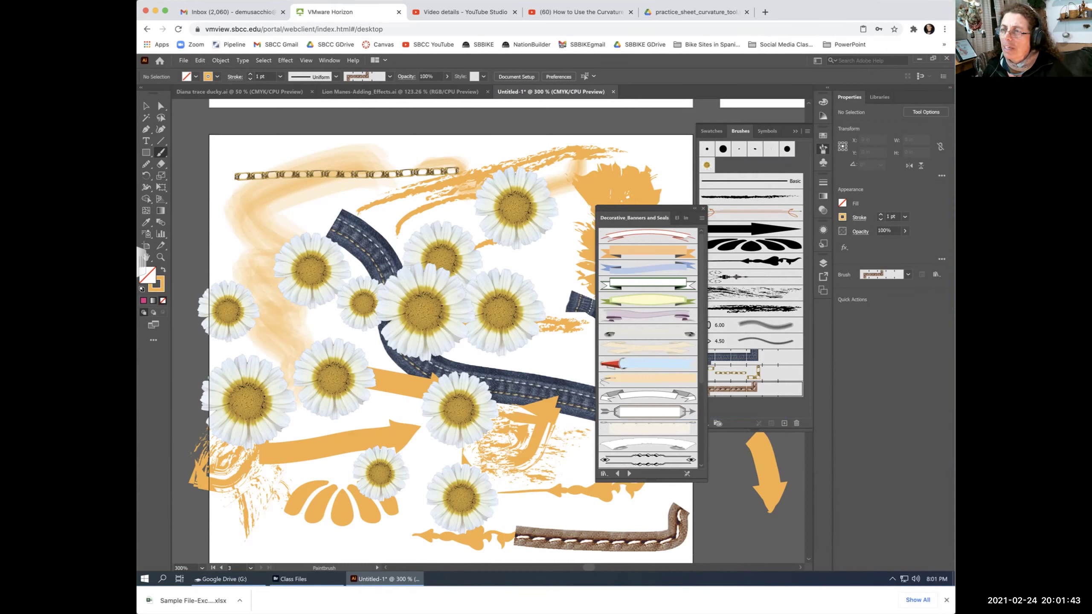
{"action": "left_click", "coordinate": [648, 395]}
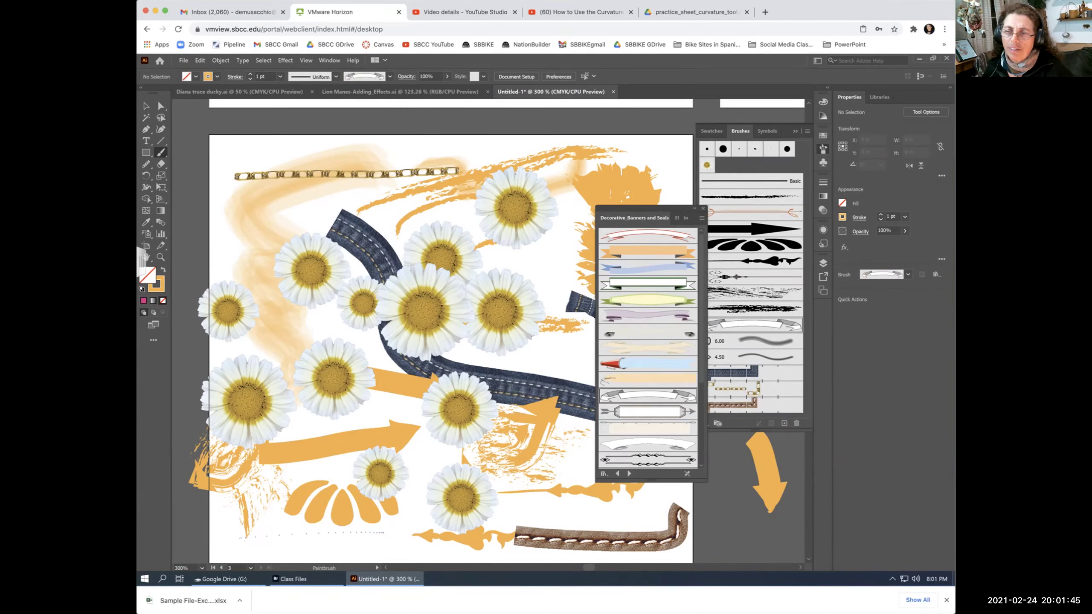
{"action": "left_click_drag", "start_coordinate": [247, 545], "coordinate": [378, 546]}
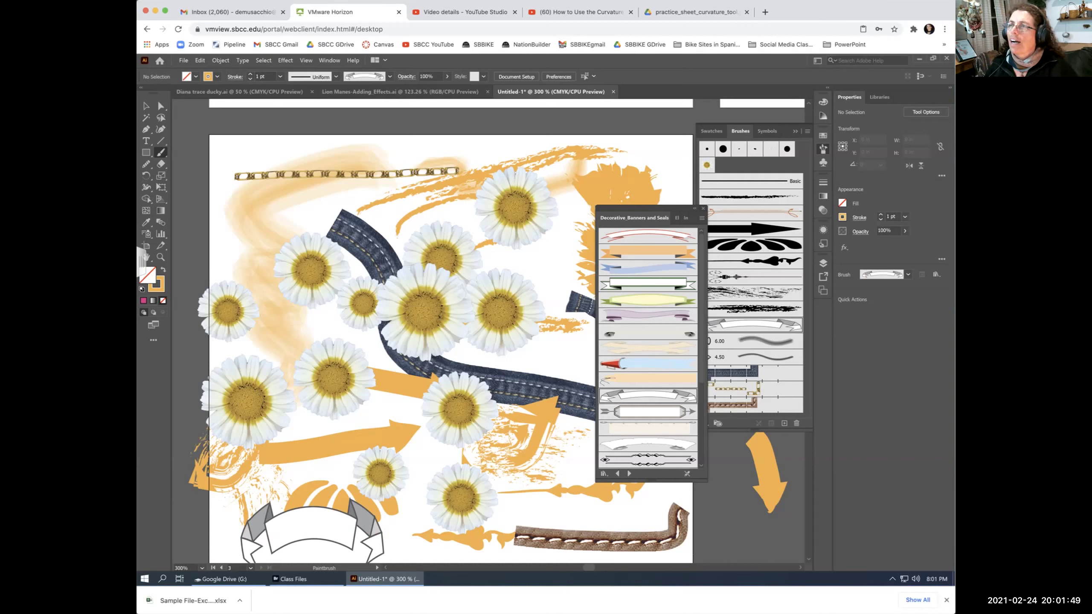
{"action": "left_click", "coordinate": [703, 208]}
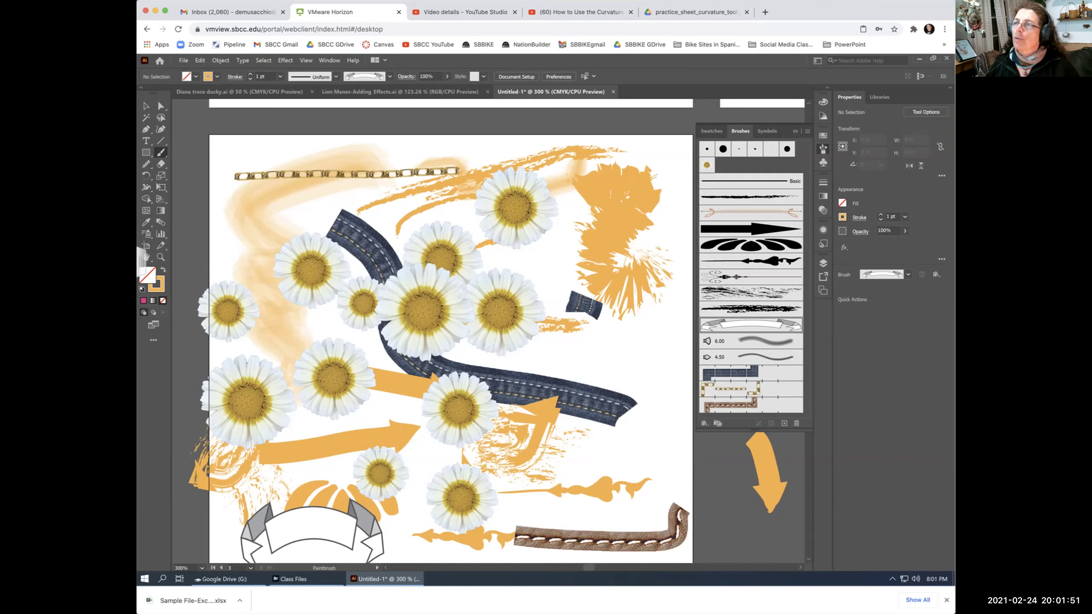
{"action": "left_click", "coordinate": [823, 149]}
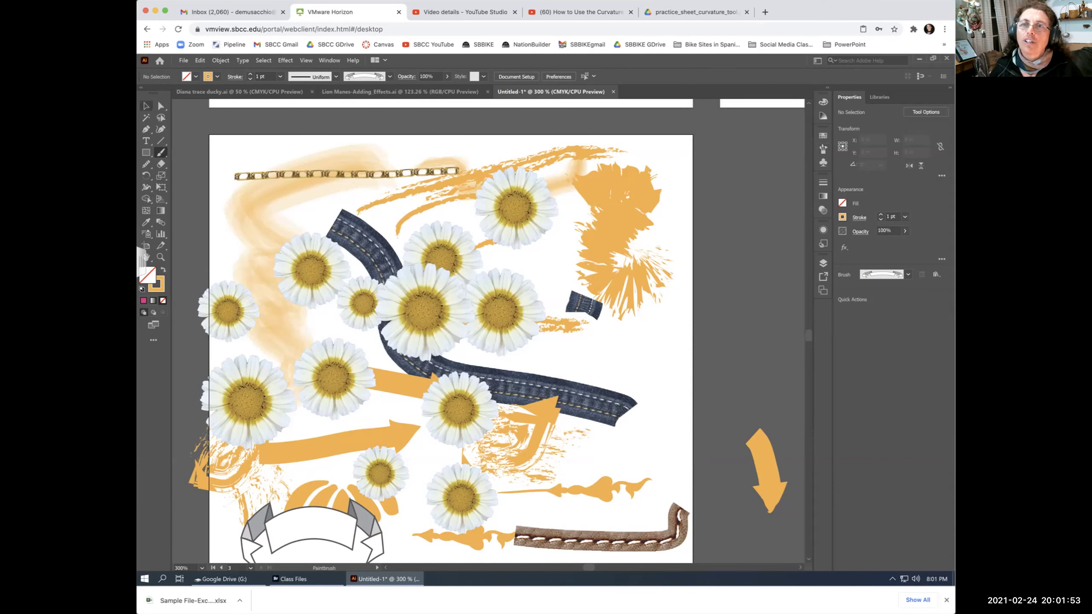
{"action": "left_click", "coordinate": [146, 106]}
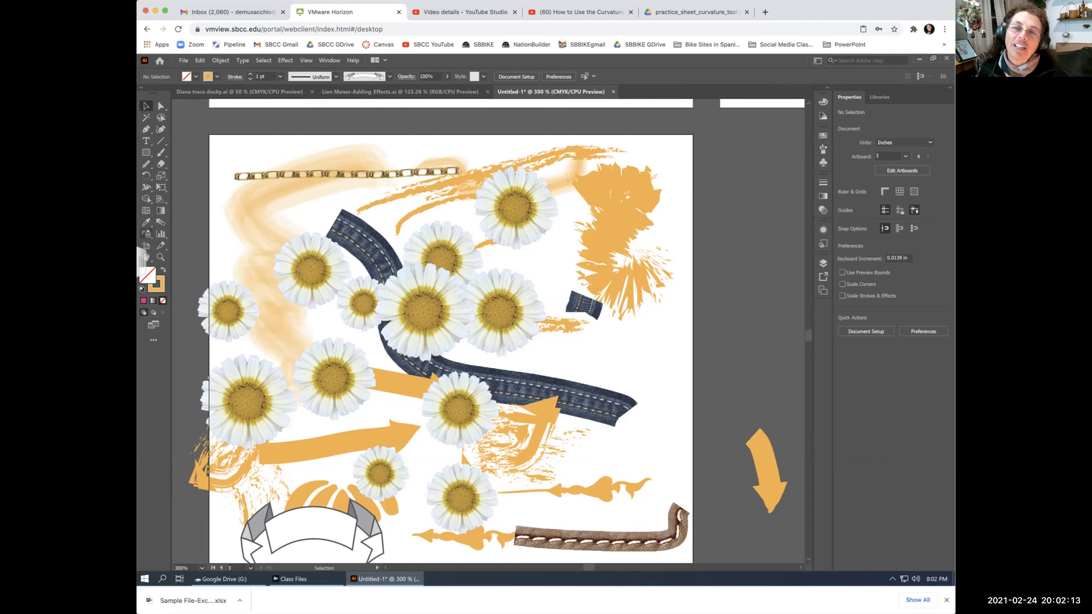
{"action": "left_click", "coordinate": [146, 234]}
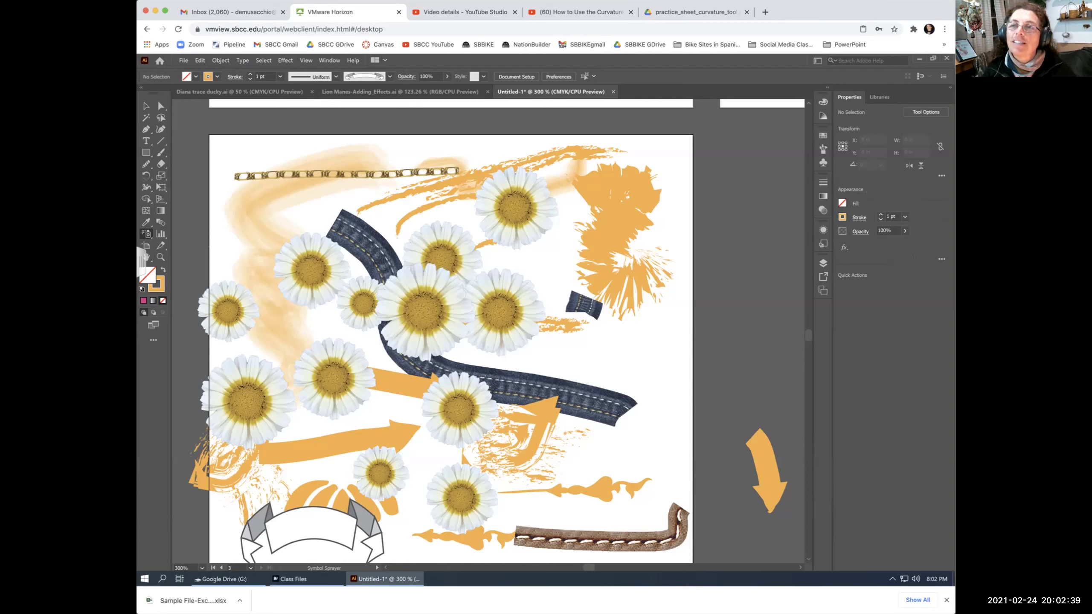
Select the pale orange bristle stroke beside the daisies and distort its upper bend with the Scallop tool.
{"action": "key", "text": "v"}
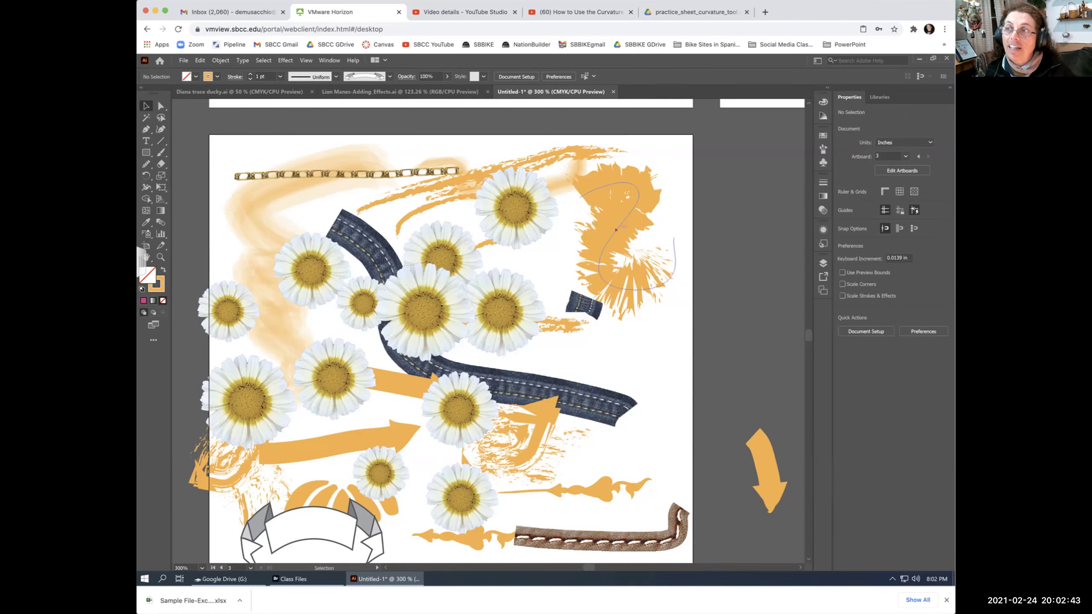
{"action": "left_click", "coordinate": [270, 219]}
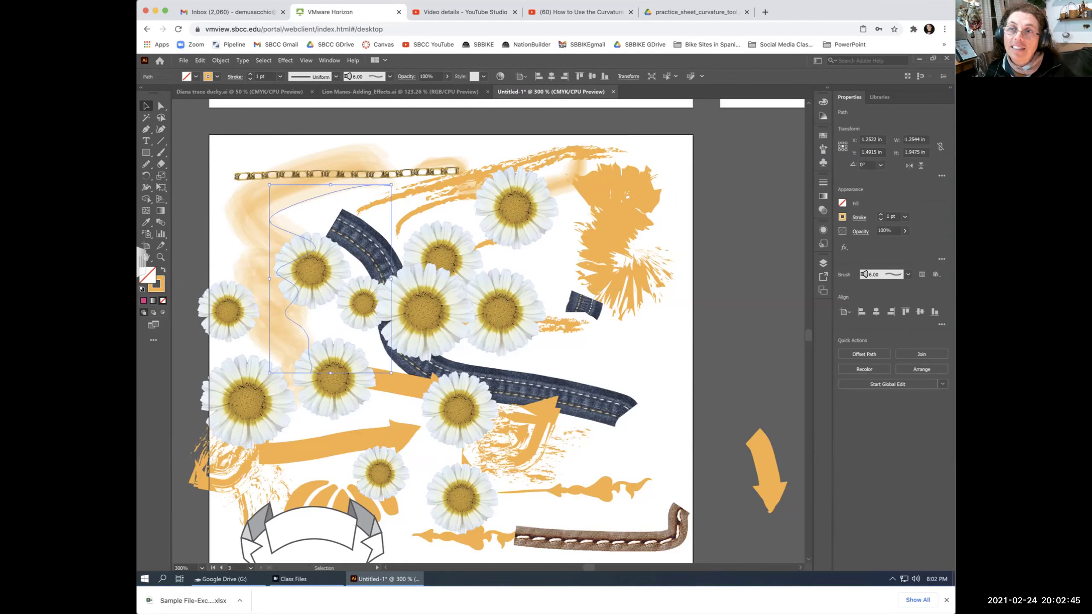
{"action": "left_click", "coordinate": [147, 188]}
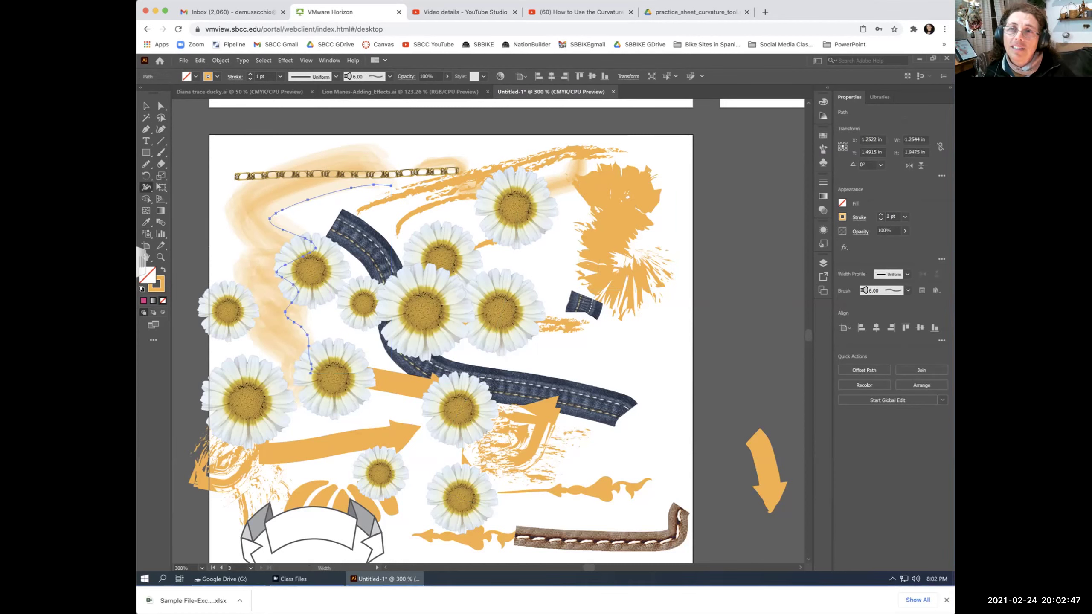
{"action": "left_click", "coordinate": [146, 187]}
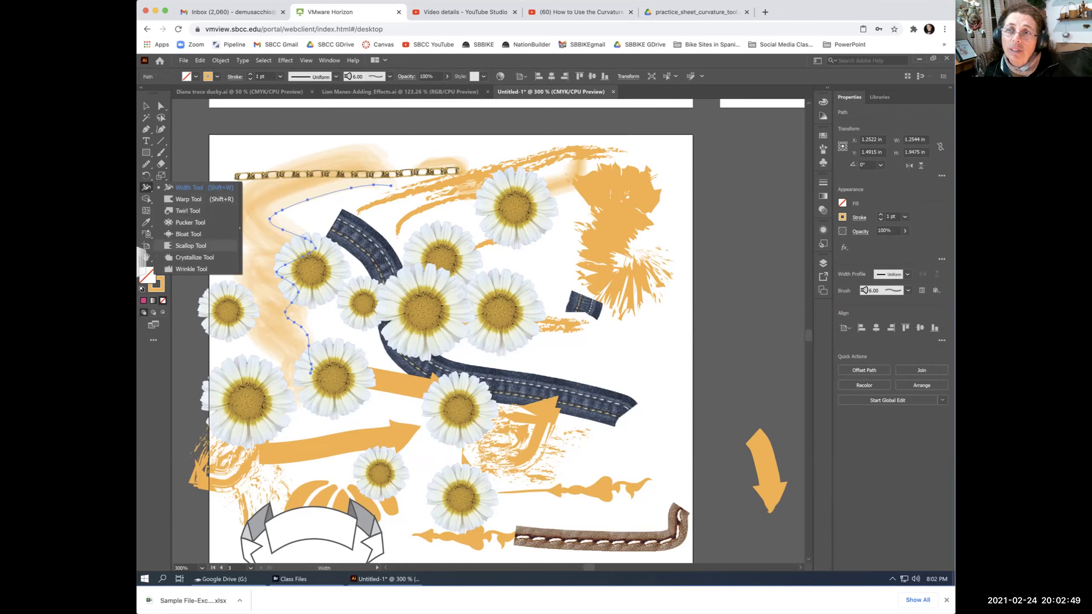
{"action": "left_click", "coordinate": [190, 245]}
{"action": "mouse_move", "coordinate": [296, 237]}
{"action": "left_mouse_down"}
{"action": "mouse_move", "coordinate": [327, 220]}
{"action": "mouse_move", "coordinate": [309, 276]}
{"action": "mouse_move", "coordinate": [321, 336]}
{"action": "left_mouse_up"}
{"action": "left_click", "coordinate": [146, 106]}
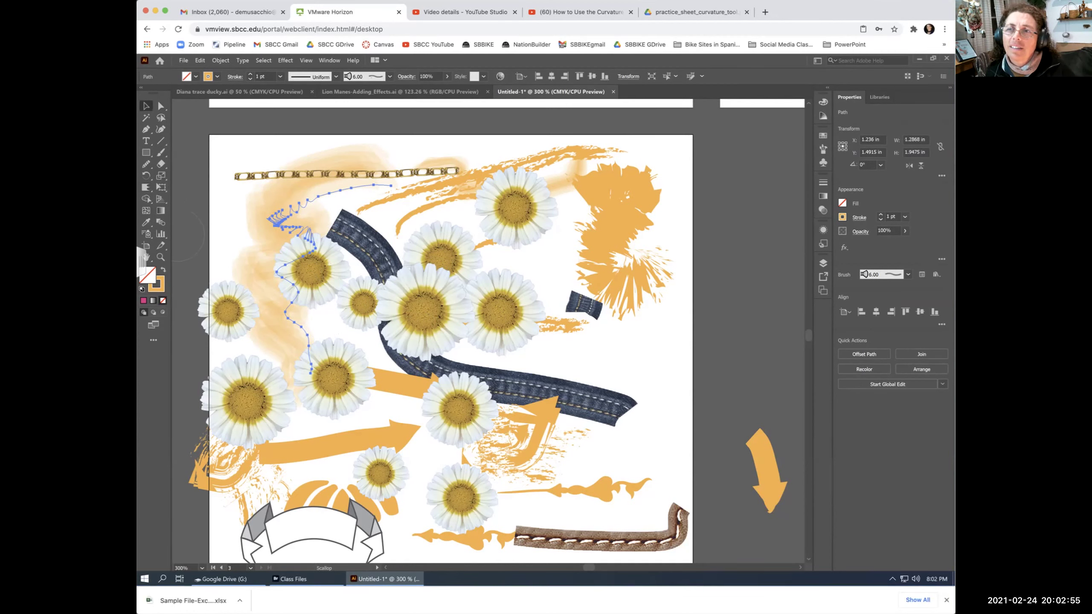
Select the white ribbon banner, scallop it along its length into a jagged tangle, and clear the selection.
{"action": "left_click", "coordinate": [357, 413]}
{"action": "left_click", "coordinate": [437, 324]}
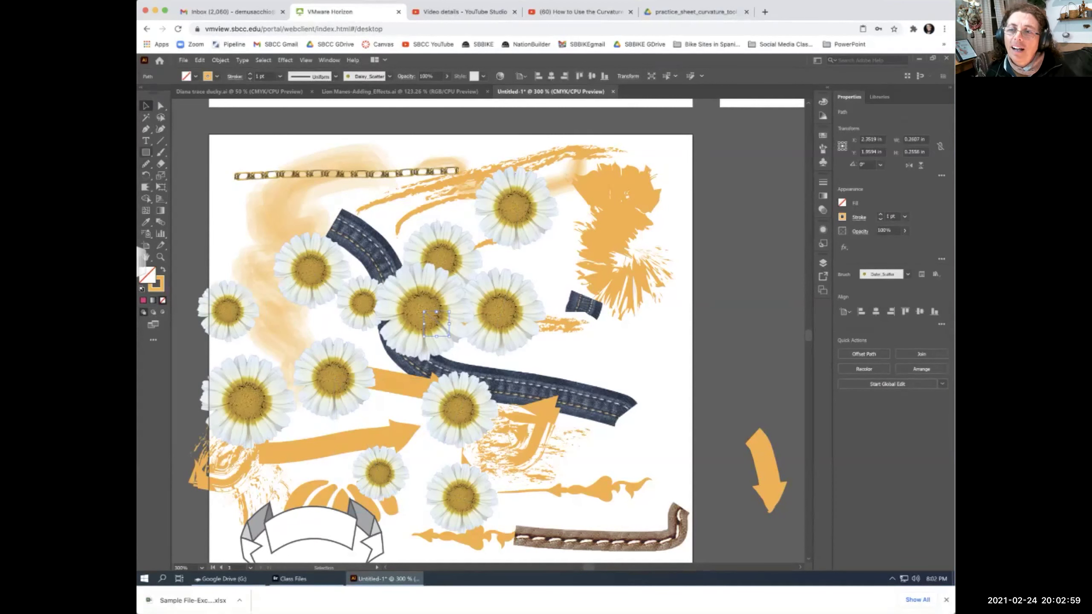
{"action": "left_click", "coordinate": [307, 533]}
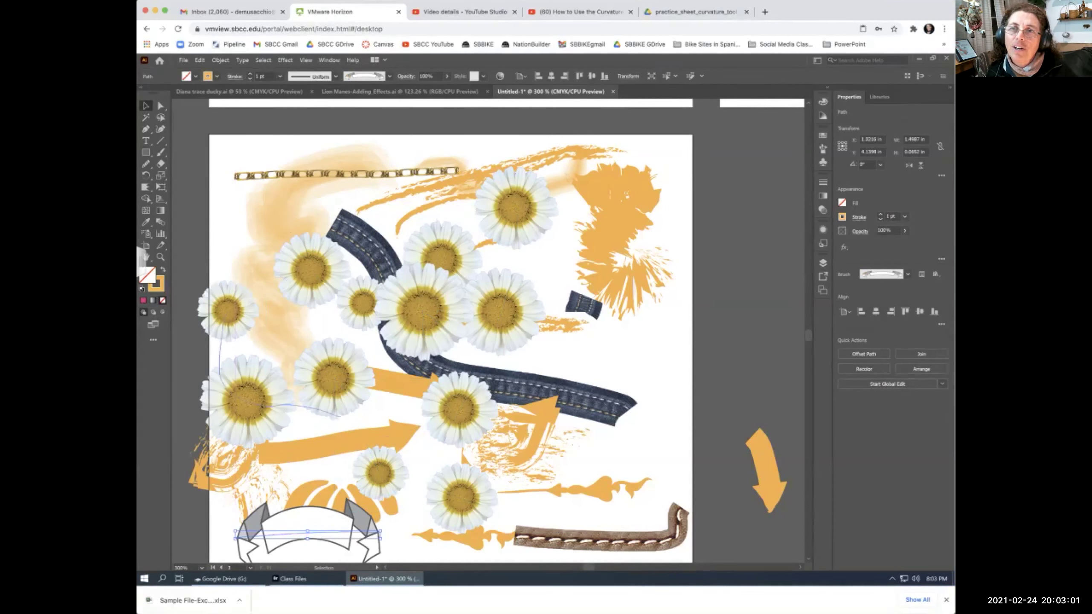
{"action": "left_click", "coordinate": [147, 187]}
{"action": "mouse_move", "coordinate": [287, 499]}
{"action": "left_mouse_down"}
{"action": "mouse_move", "coordinate": [310, 534]}
{"action": "mouse_move", "coordinate": [322, 488]}
{"action": "mouse_move", "coordinate": [344, 521]}
{"action": "mouse_move", "coordinate": [378, 512]}
{"action": "mouse_move", "coordinate": [365, 517]}
{"action": "left_mouse_up"}
{"action": "mouse_move", "coordinate": [275, 521]}
{"action": "left_mouse_down"}
{"action": "mouse_move", "coordinate": [258, 529]}
{"action": "mouse_move", "coordinate": [267, 516]}
{"action": "left_mouse_up"}
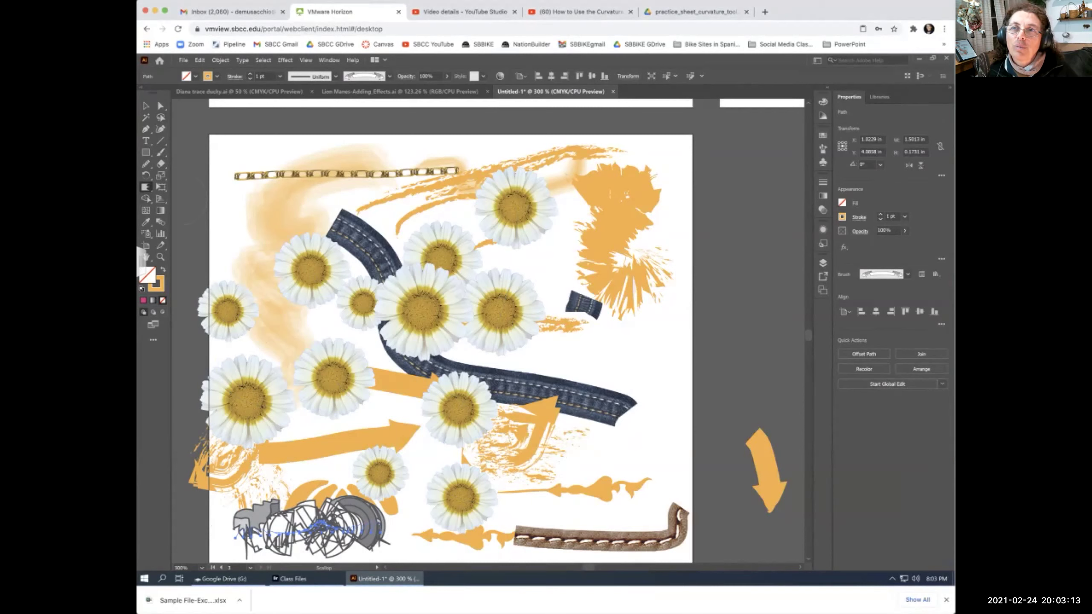
{"action": "key", "text": "v"}
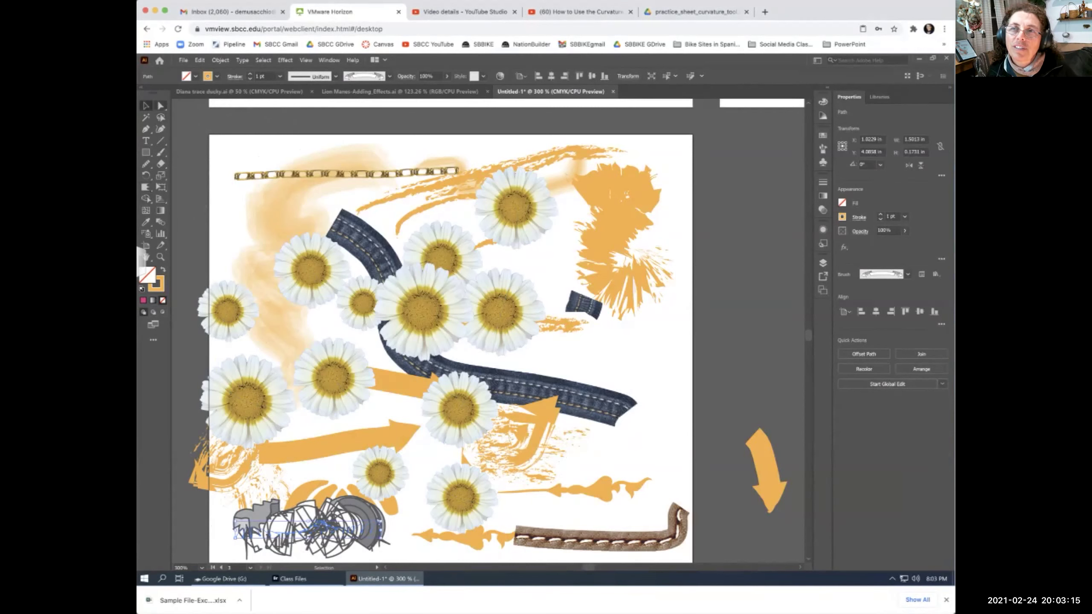
{"action": "key", "text": "ctrl+shift+a"}
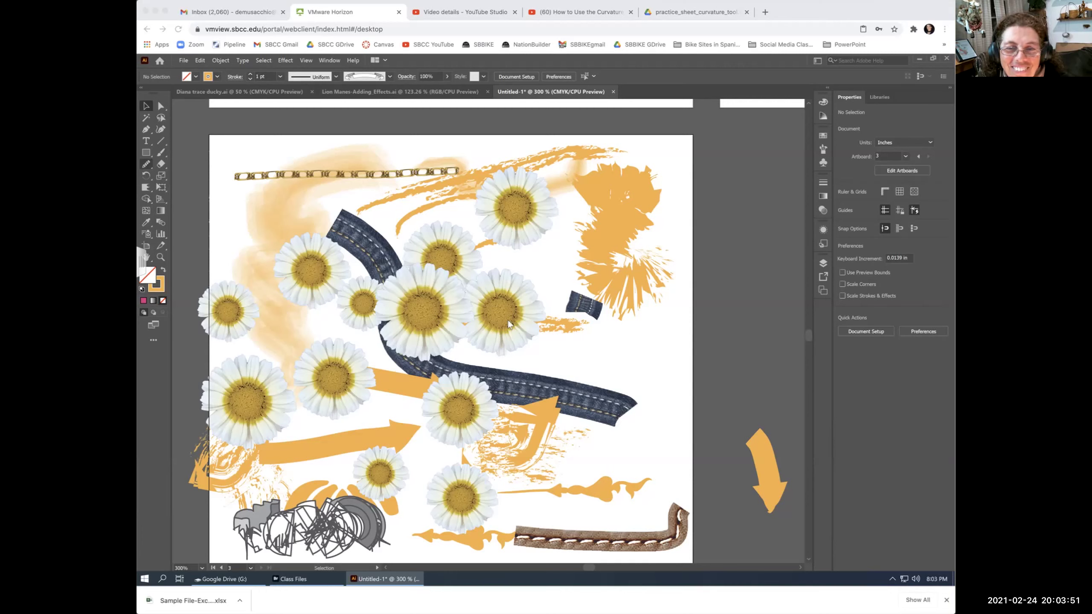
{"action": "mouse_move", "coordinate": [221, 579]}
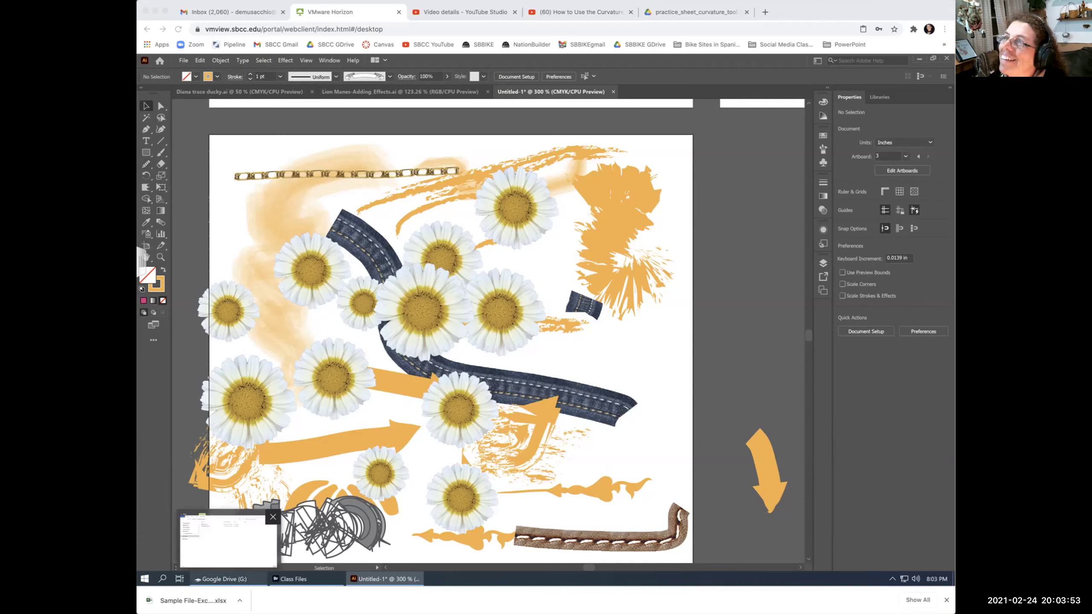